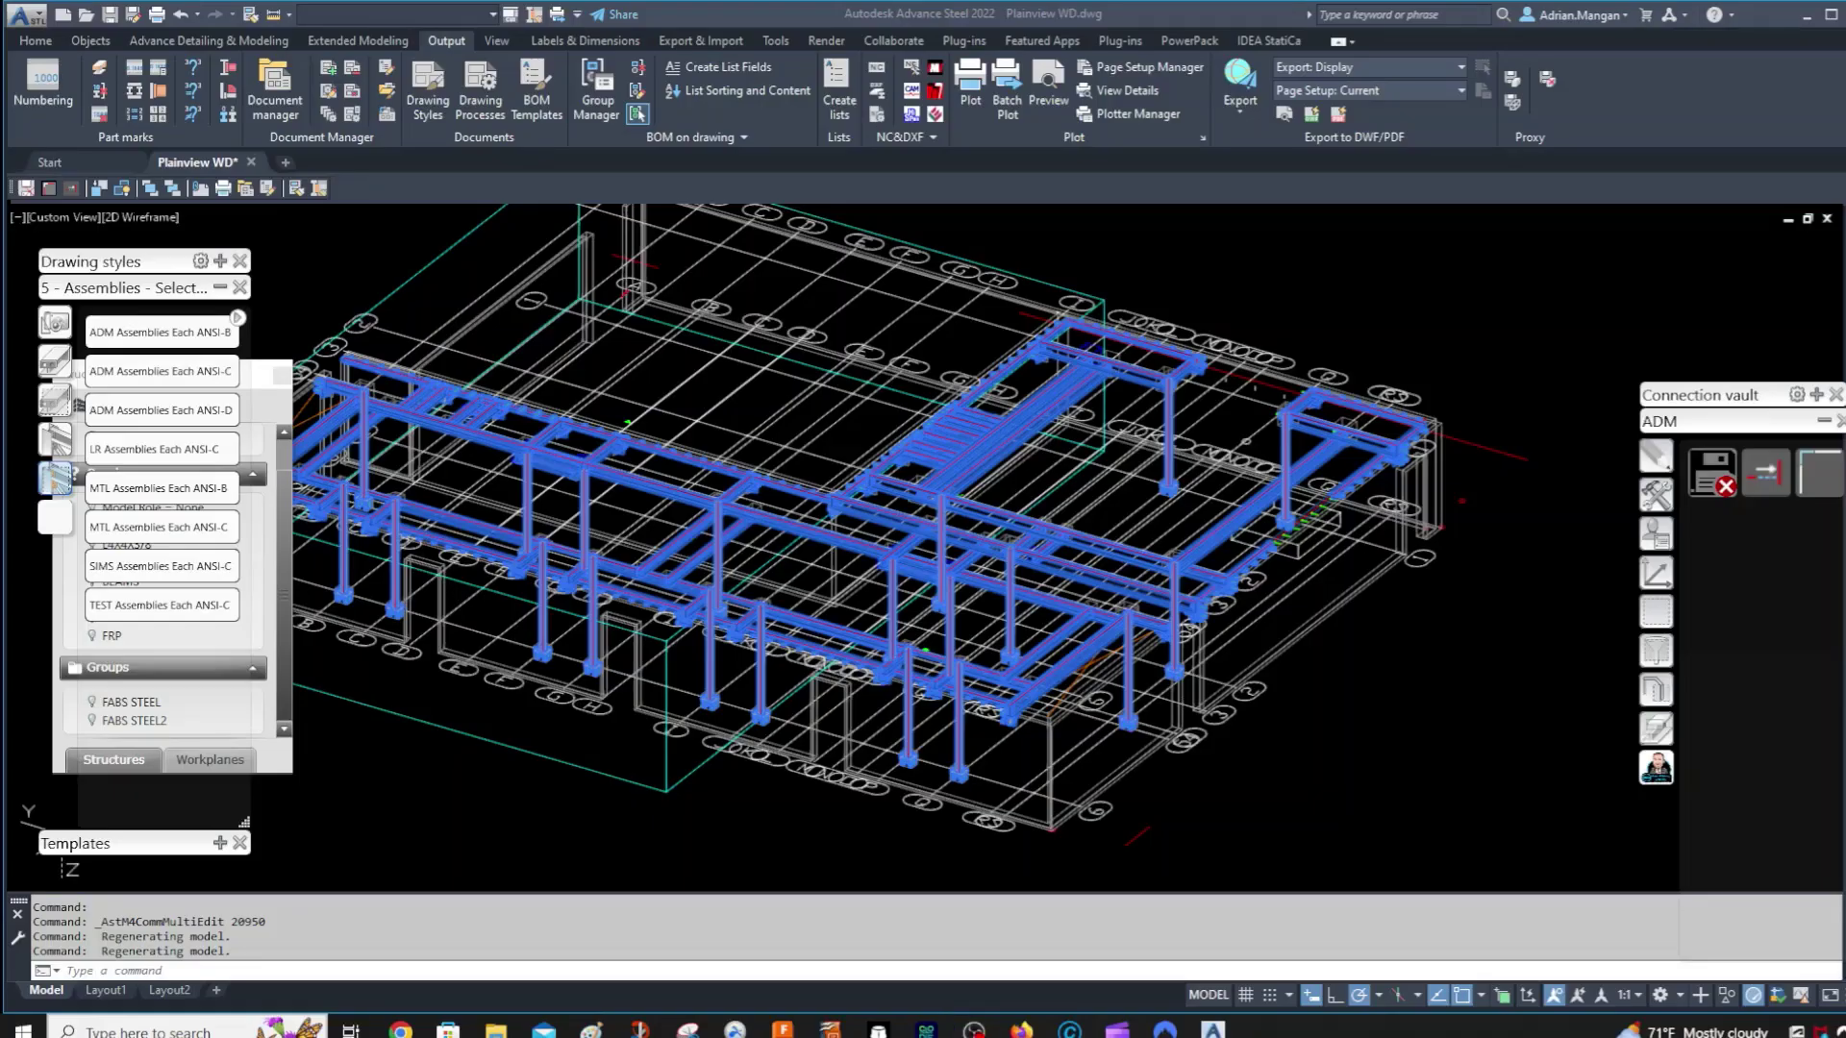
# - Clear the model selection and list the up-to-date detail drawings in the Document Manager
pyautogui.keyDown('shift'); pyautogui.moveTo(1423, 577); pyautogui.dragTo(1549, 501, button='middle'); pyautogui.keyUp('shift')
pyautogui.press('Escape')
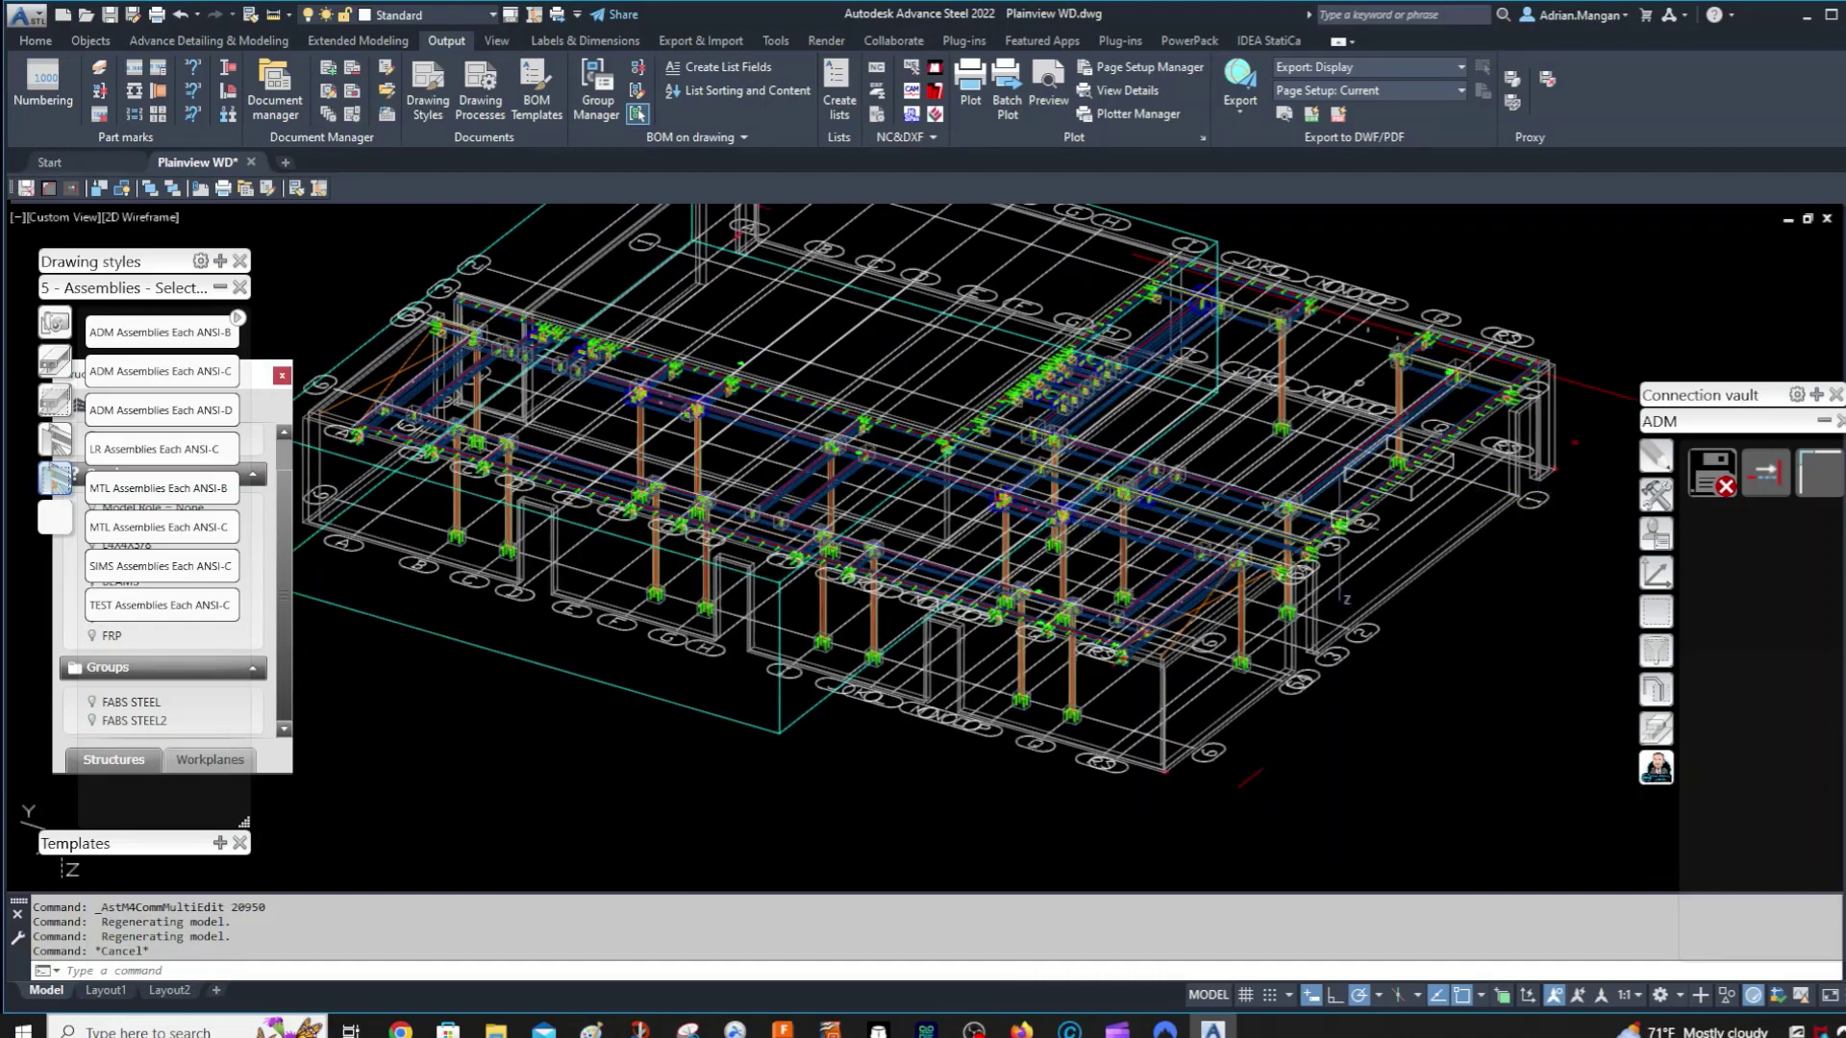
pyautogui.click(285, 97)
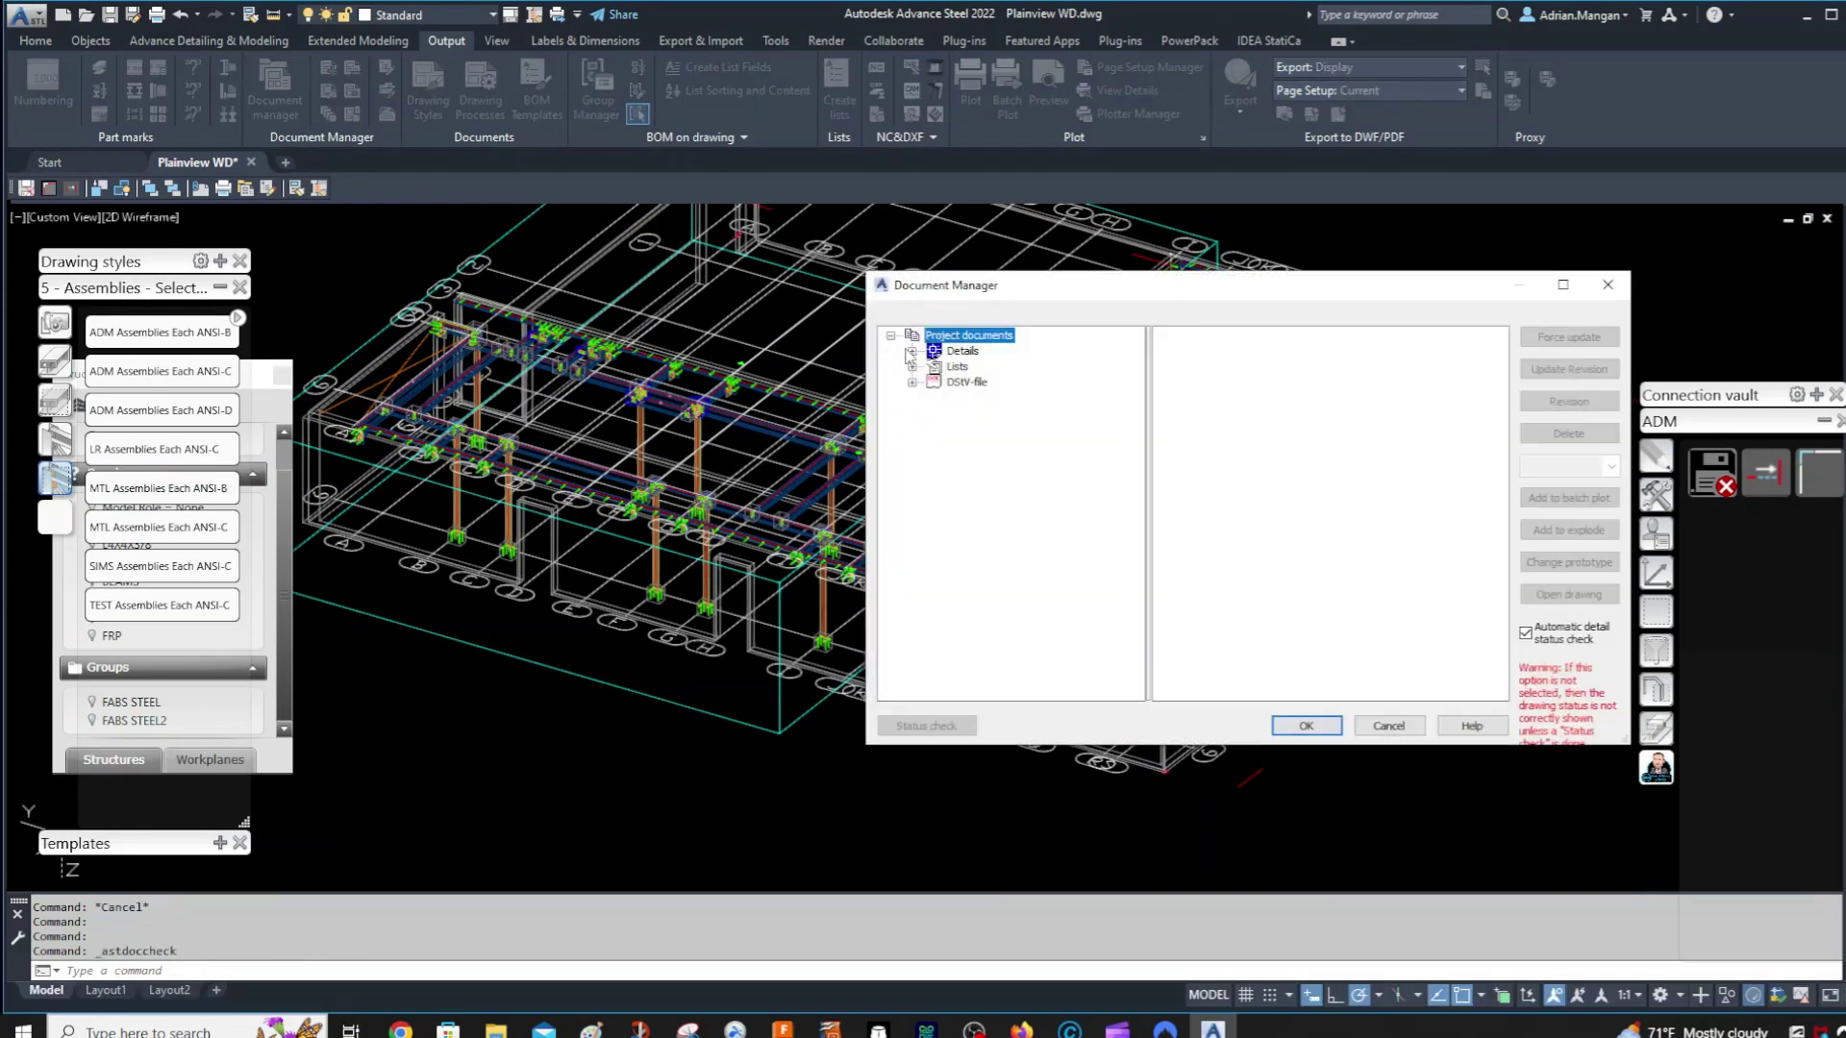
pyautogui.click(911, 351)
pyautogui.click(933, 397)
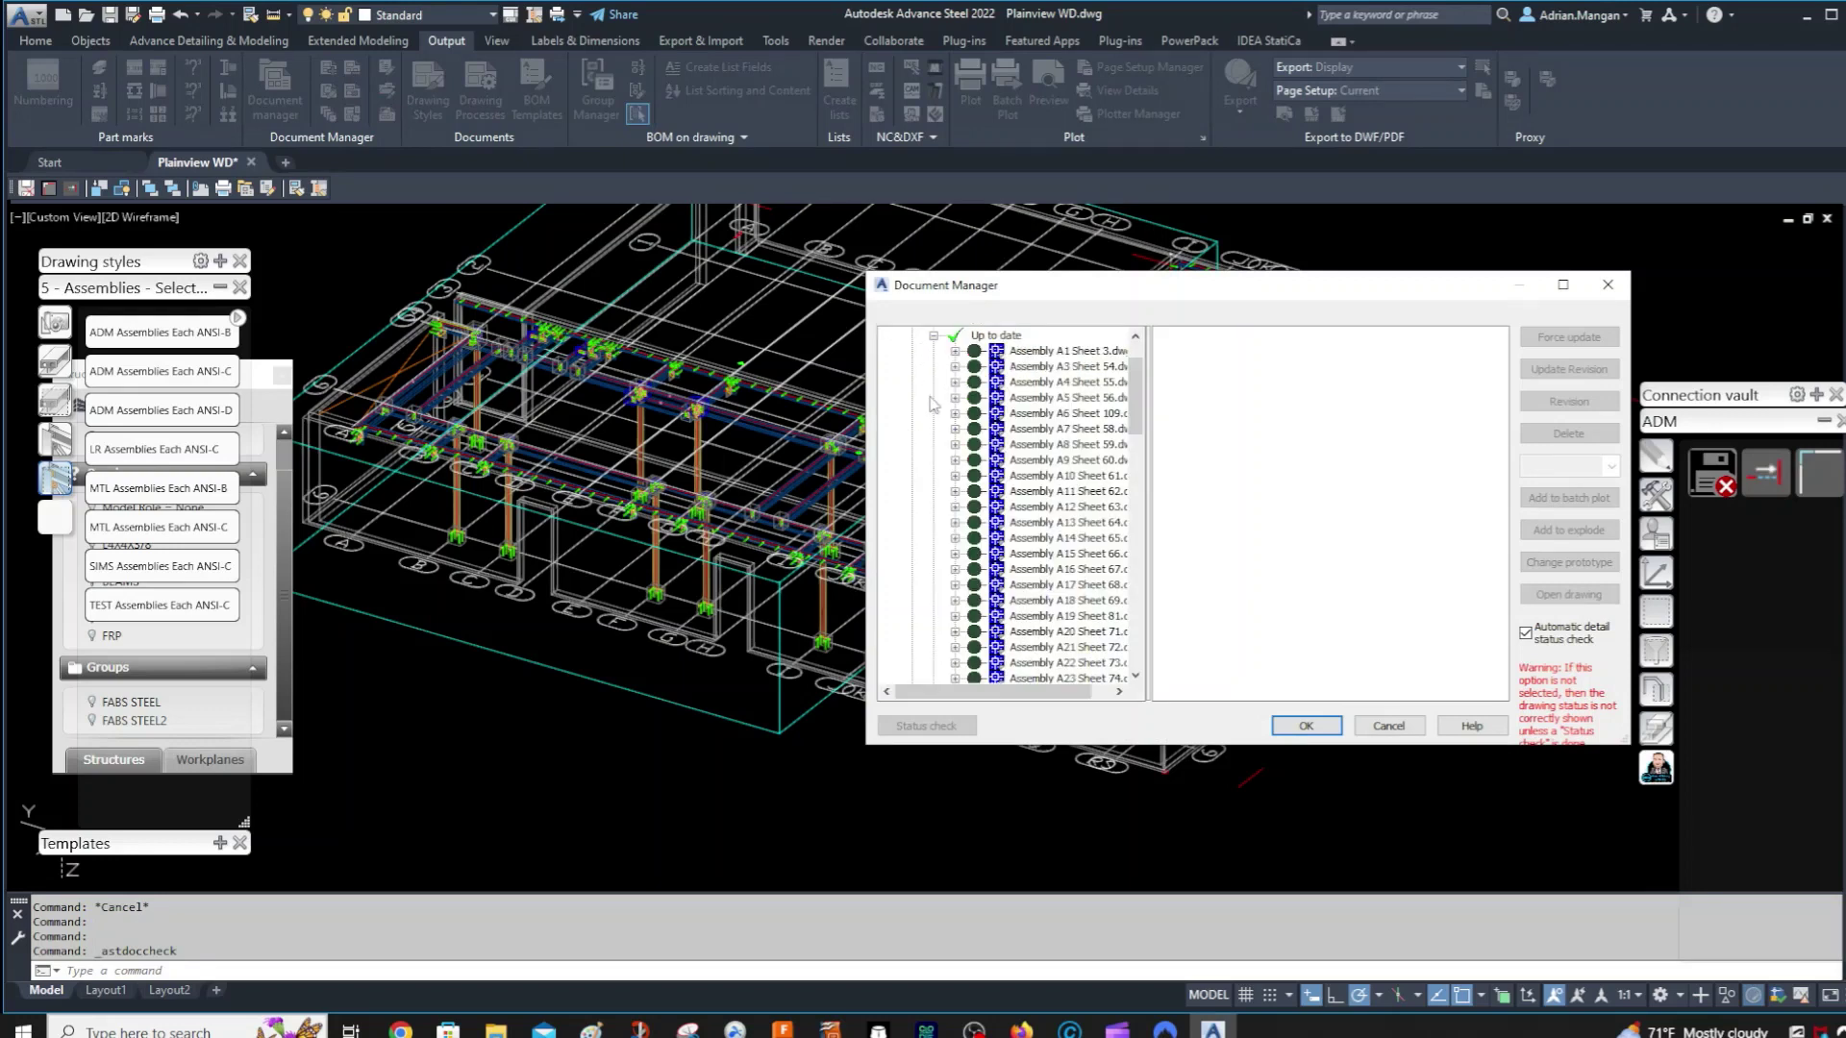
# - Open the Assembly C6 Sheet 70 drawing from the up-to-date details and view the whole sheet
pyautogui.scroll(-2, 1027, 517)
pyautogui.scroll(-10, 1026, 516)
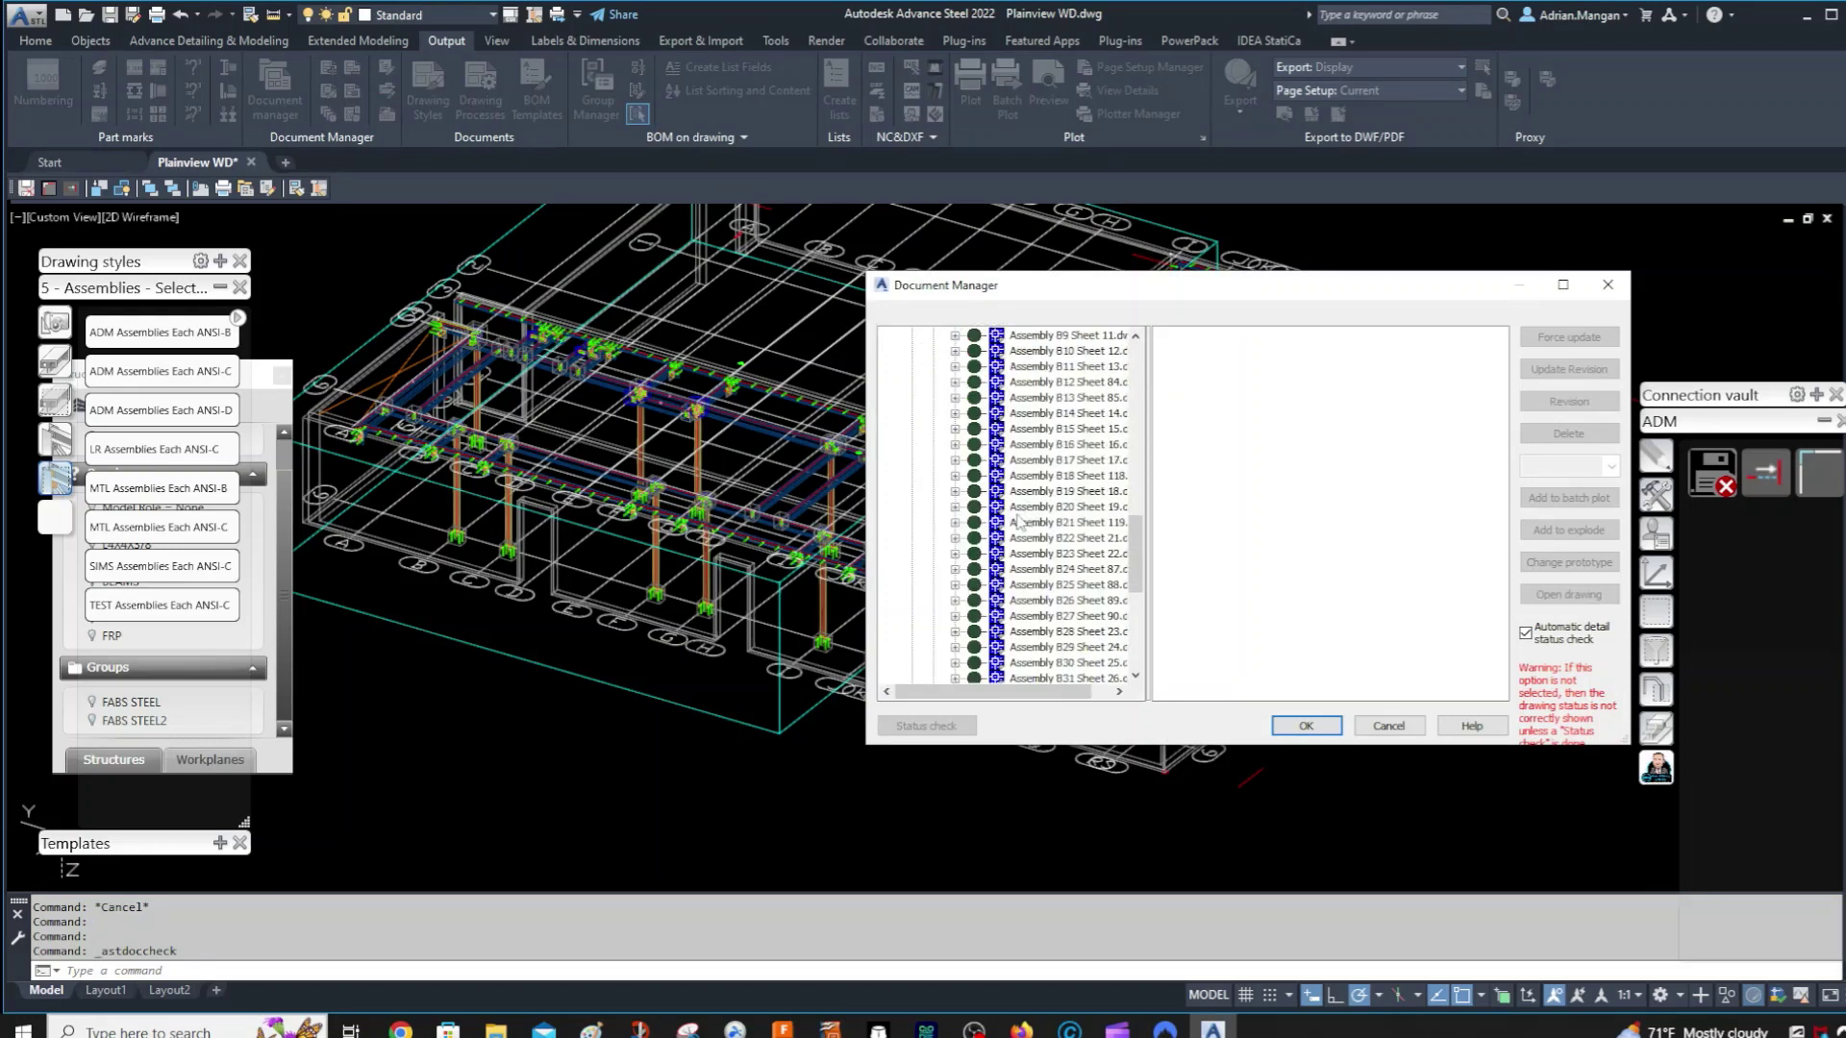
pyautogui.scroll(-7, 1019, 529)
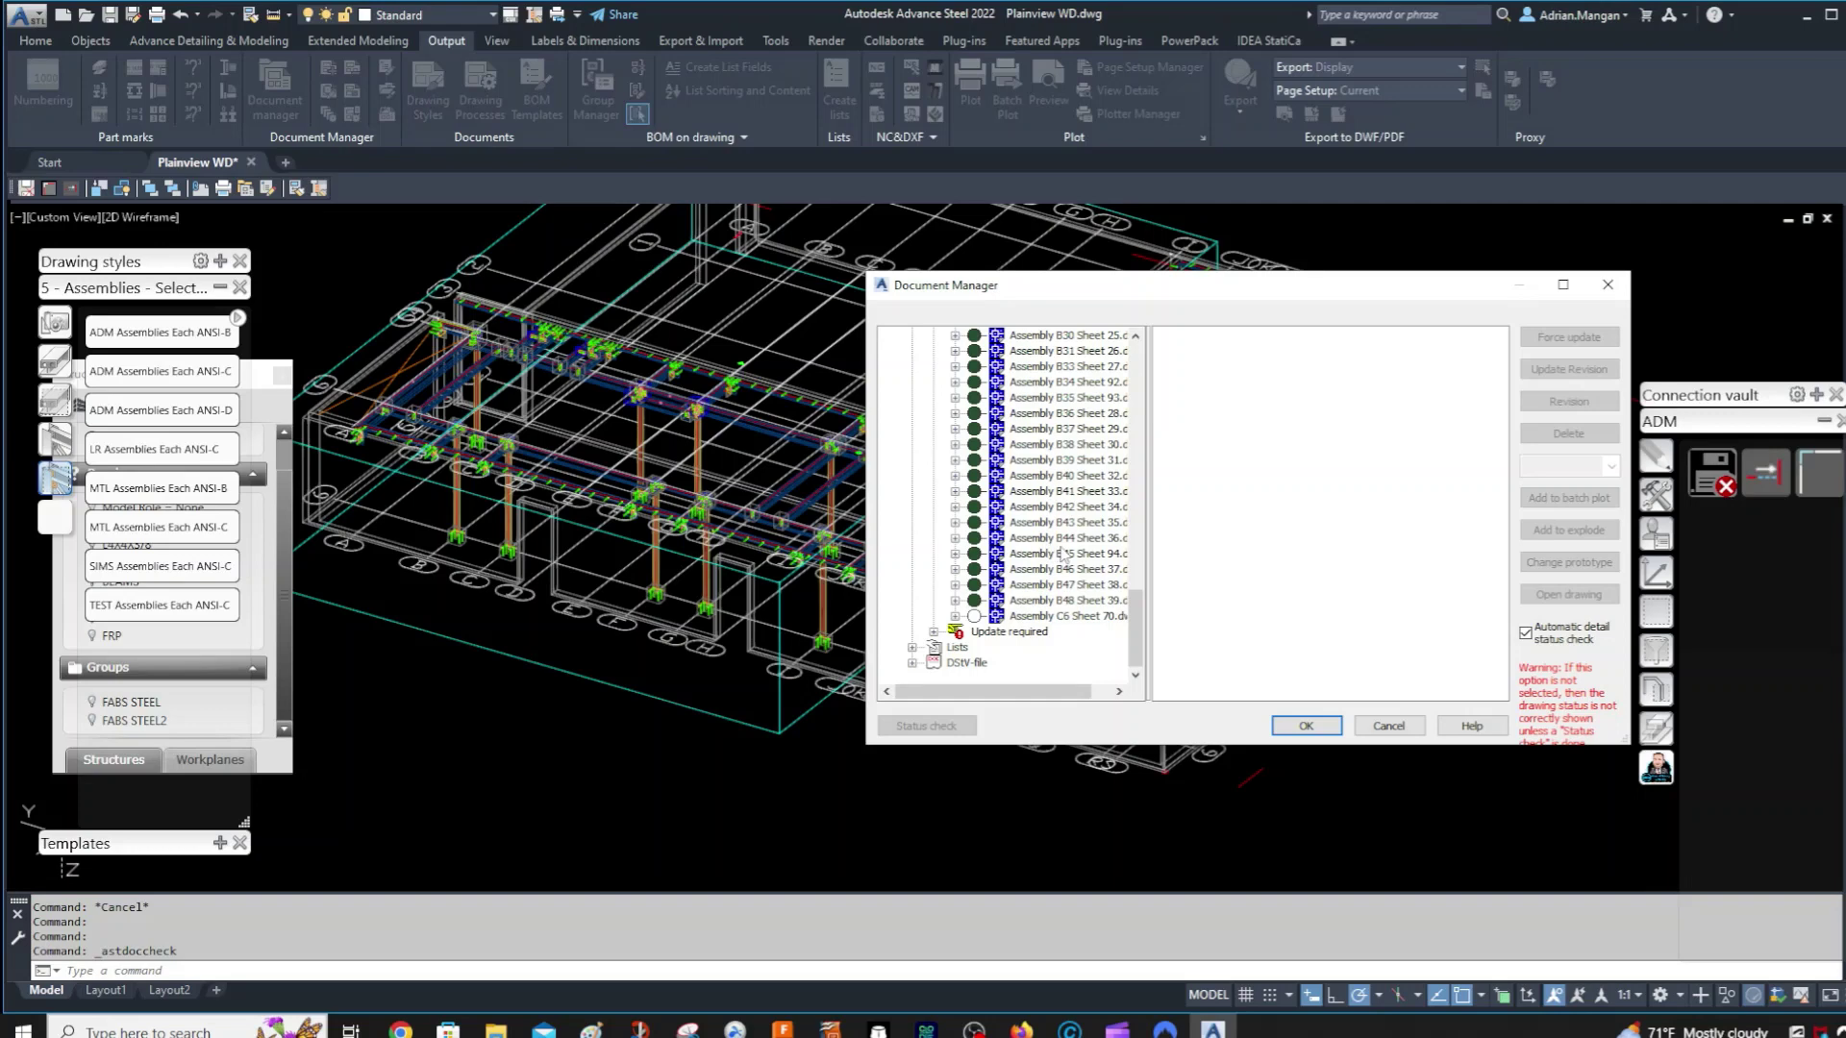
pyautogui.click(1075, 615)
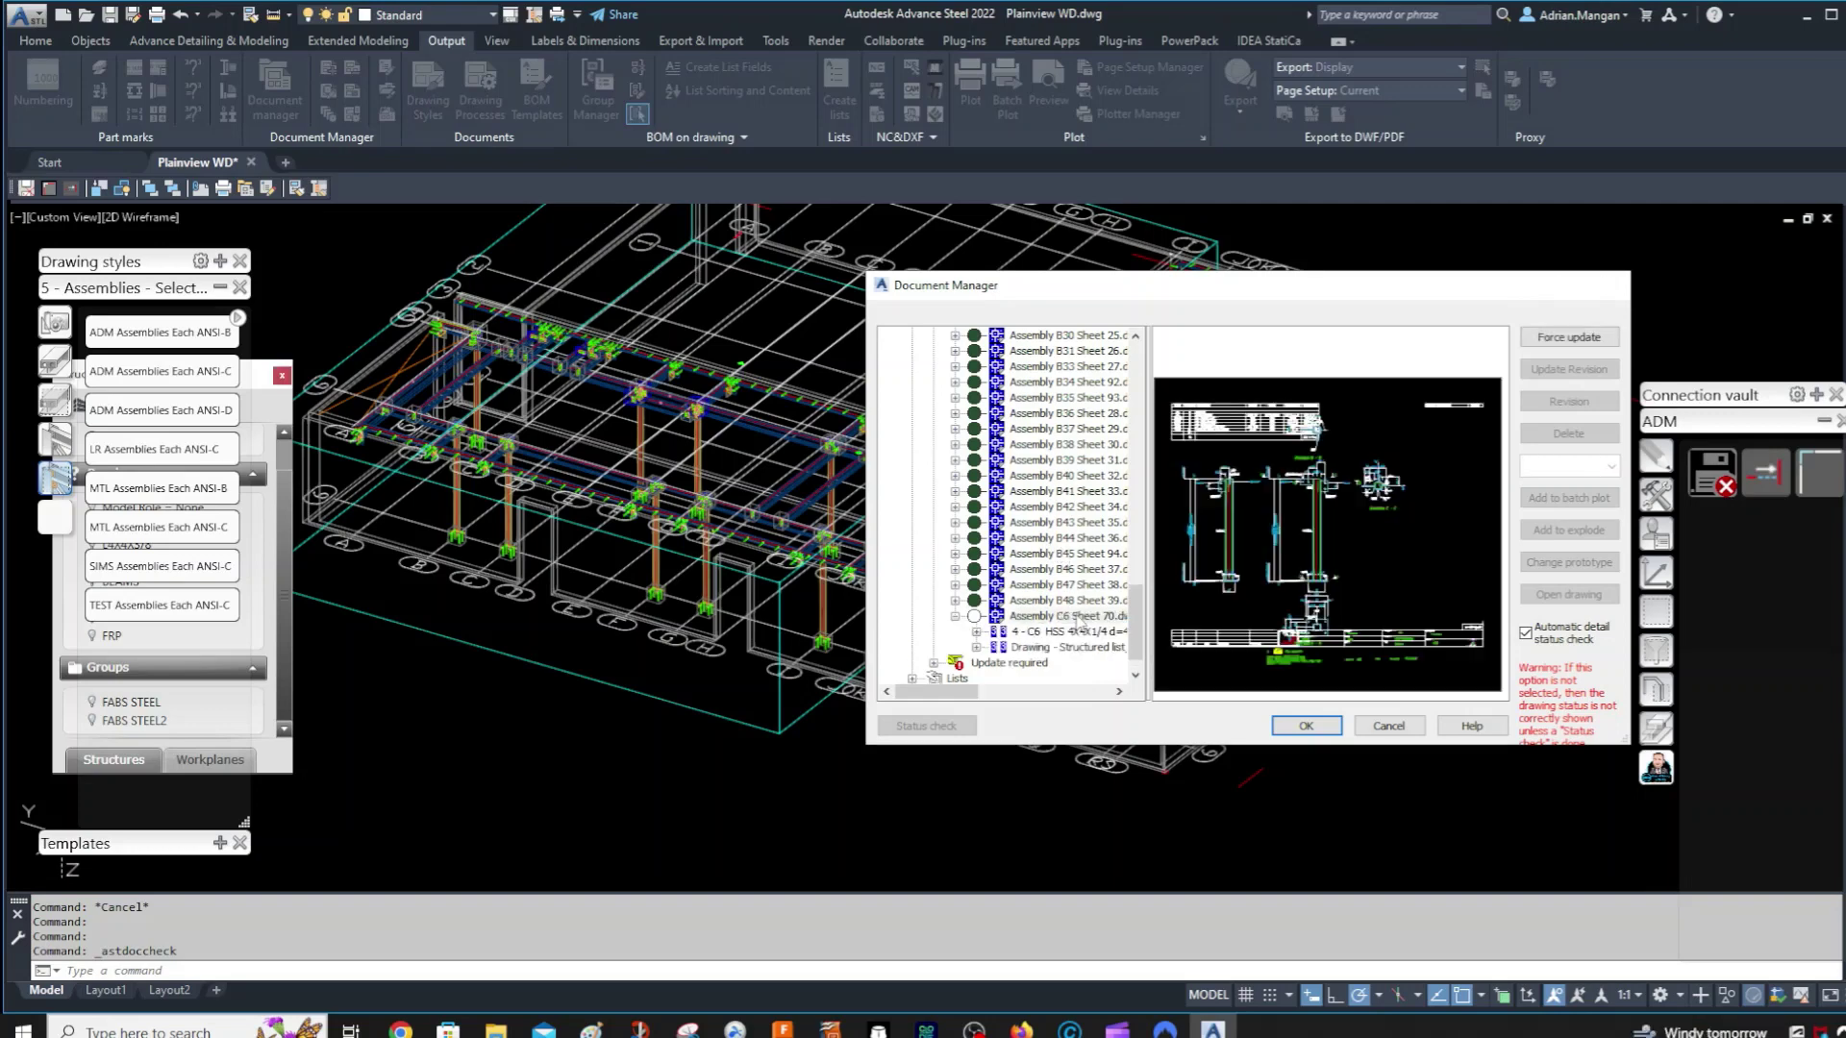
pyautogui.doubleClick(1075, 615)
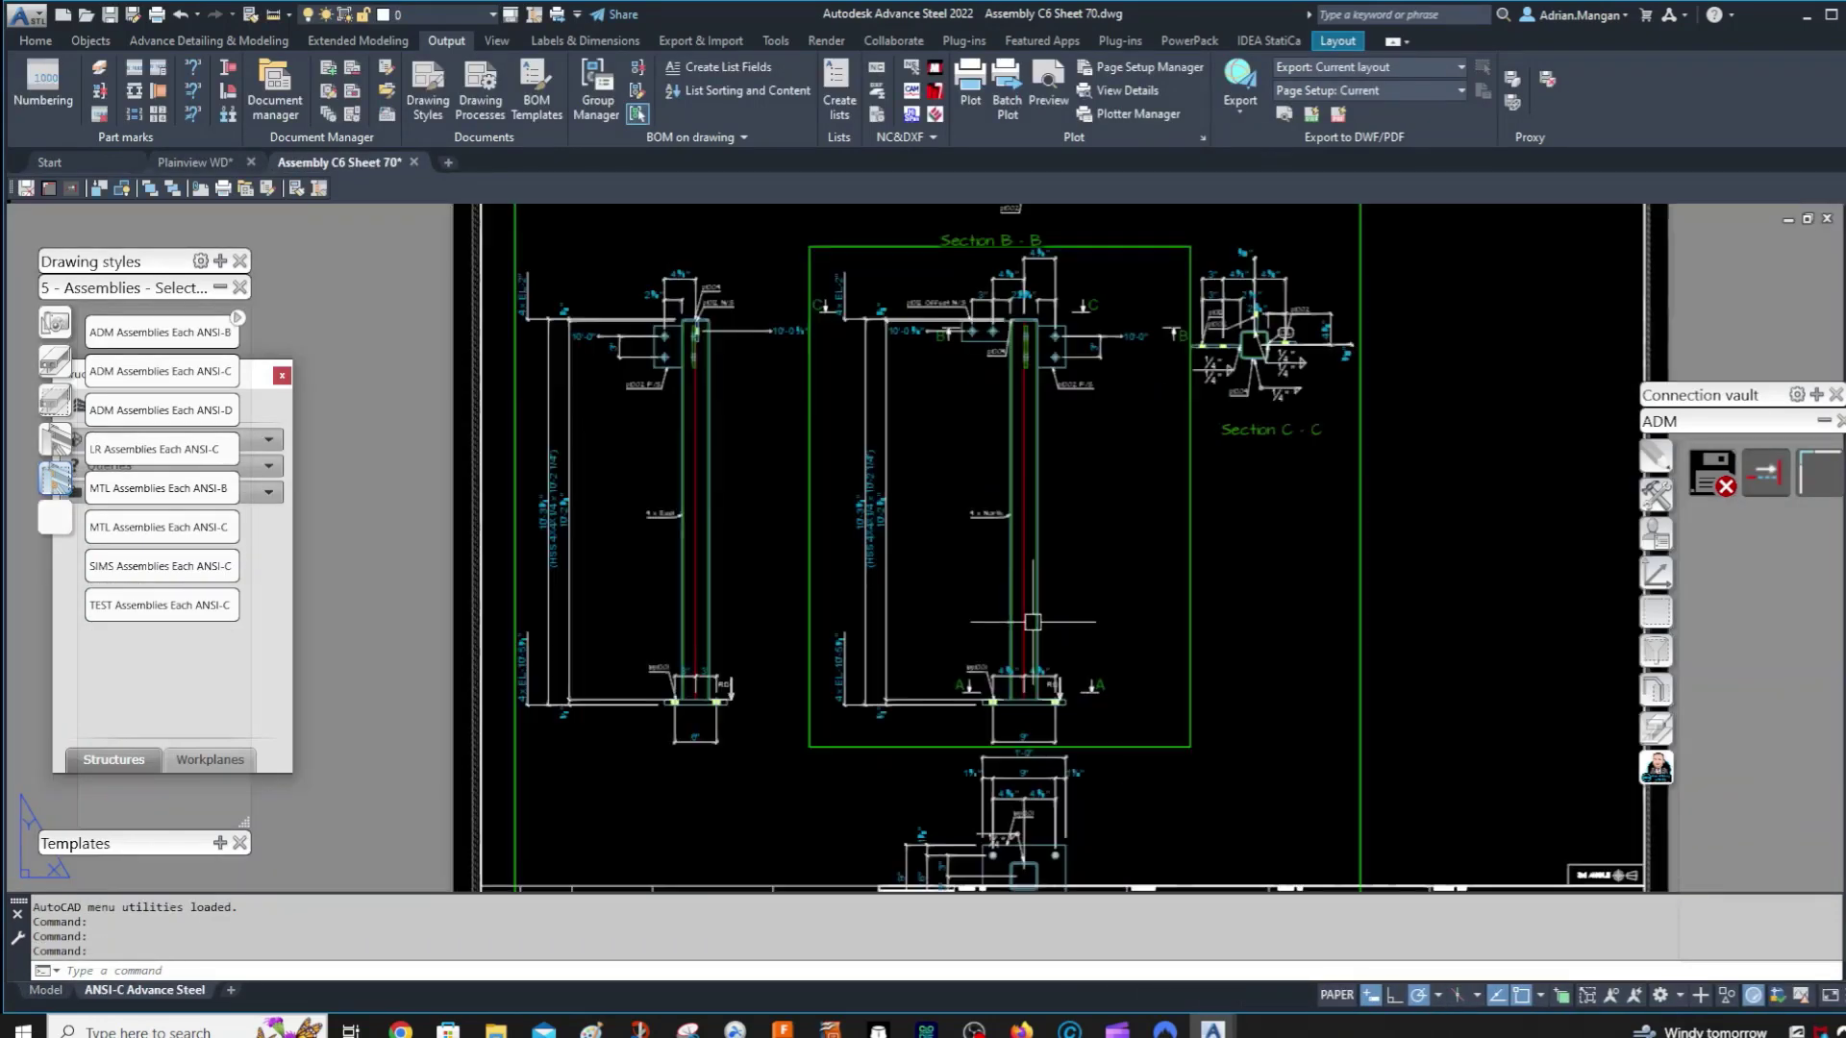
pyautogui.scroll(-3, 1158, 598)
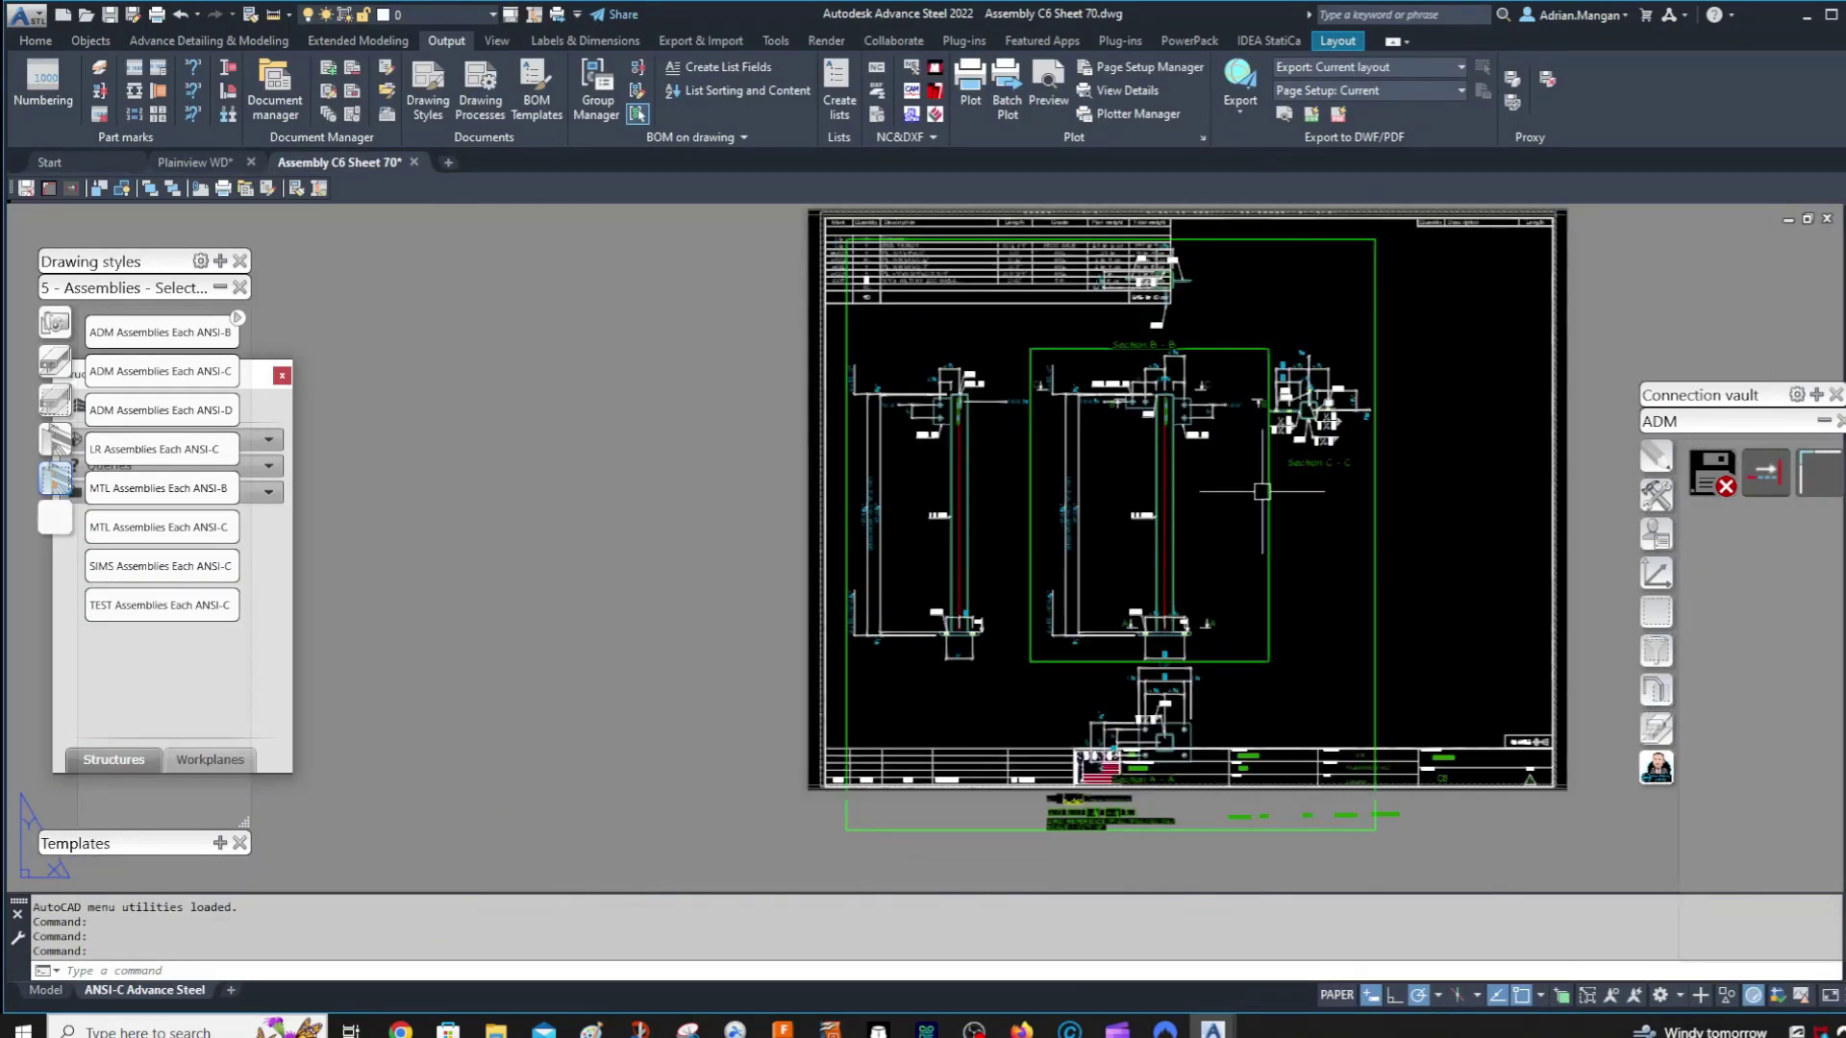
pyautogui.scroll(-2, 1172, 457)
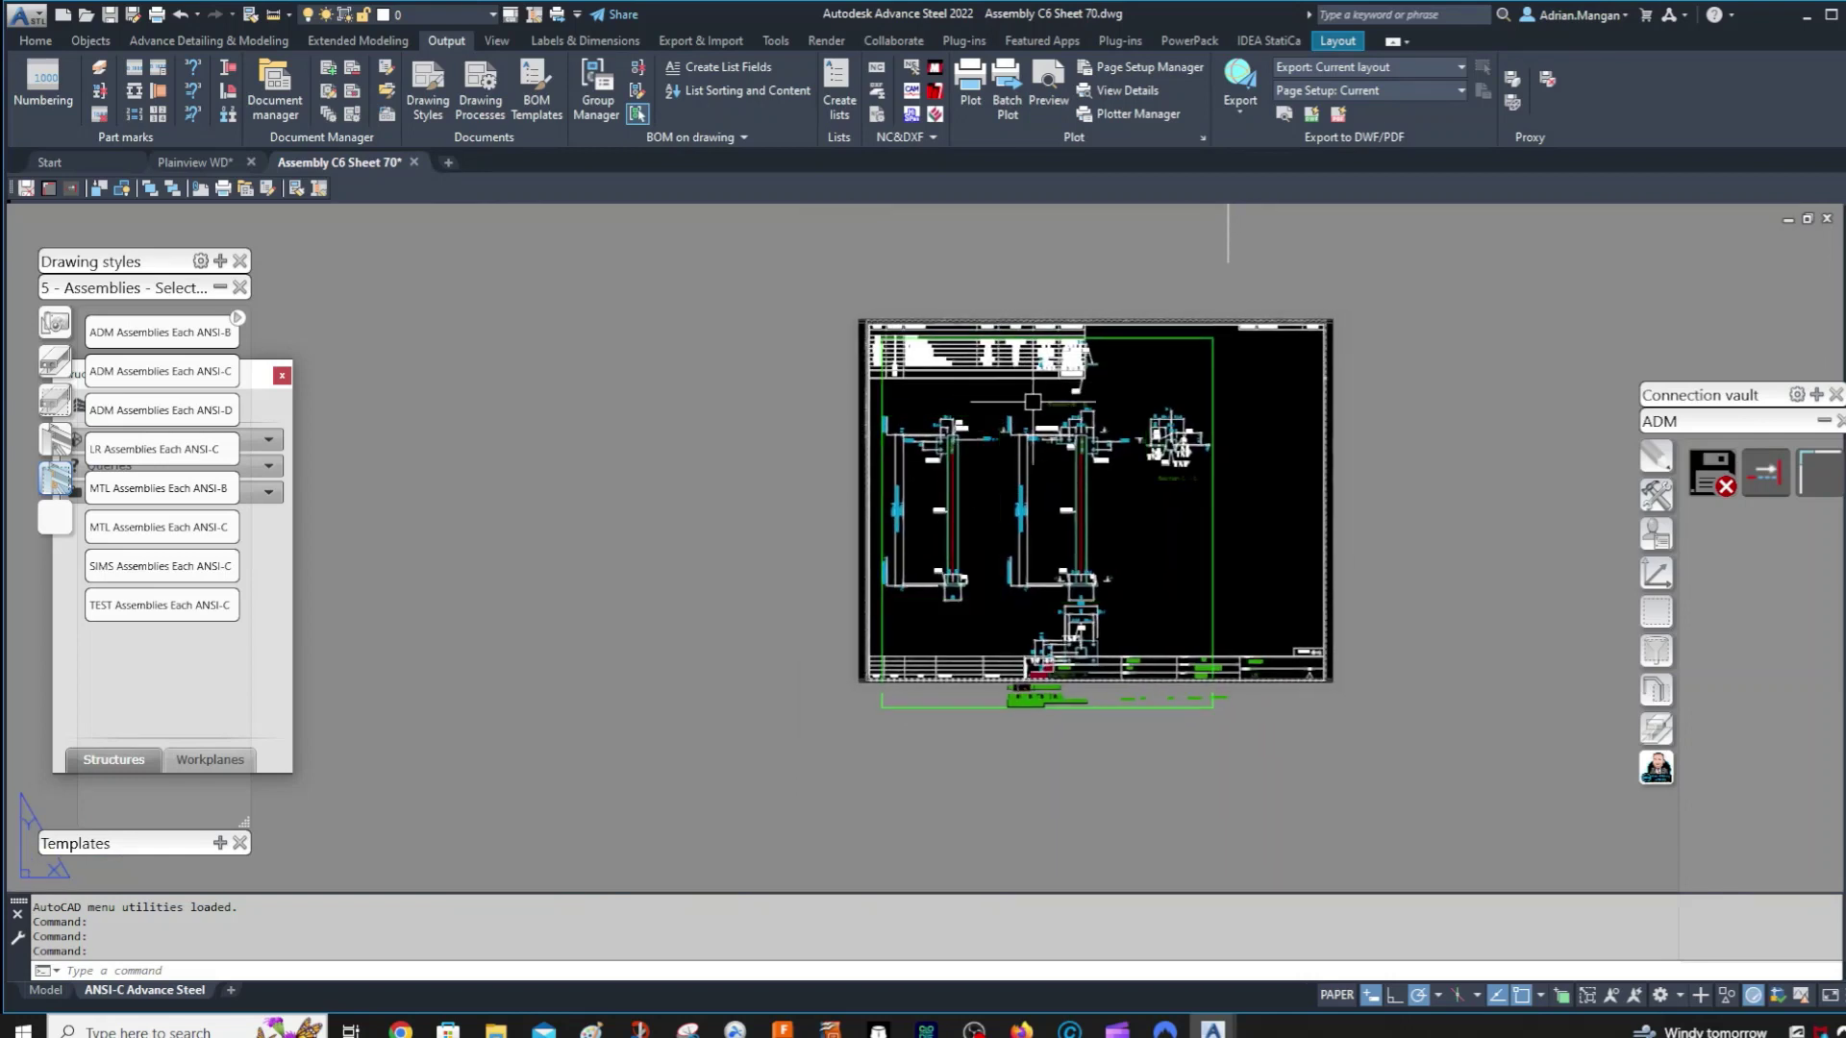
pyautogui.moveTo(1033, 417); pyautogui.dragTo(995, 507, button='middle')
pyautogui.scroll(-2, 1064, 383)
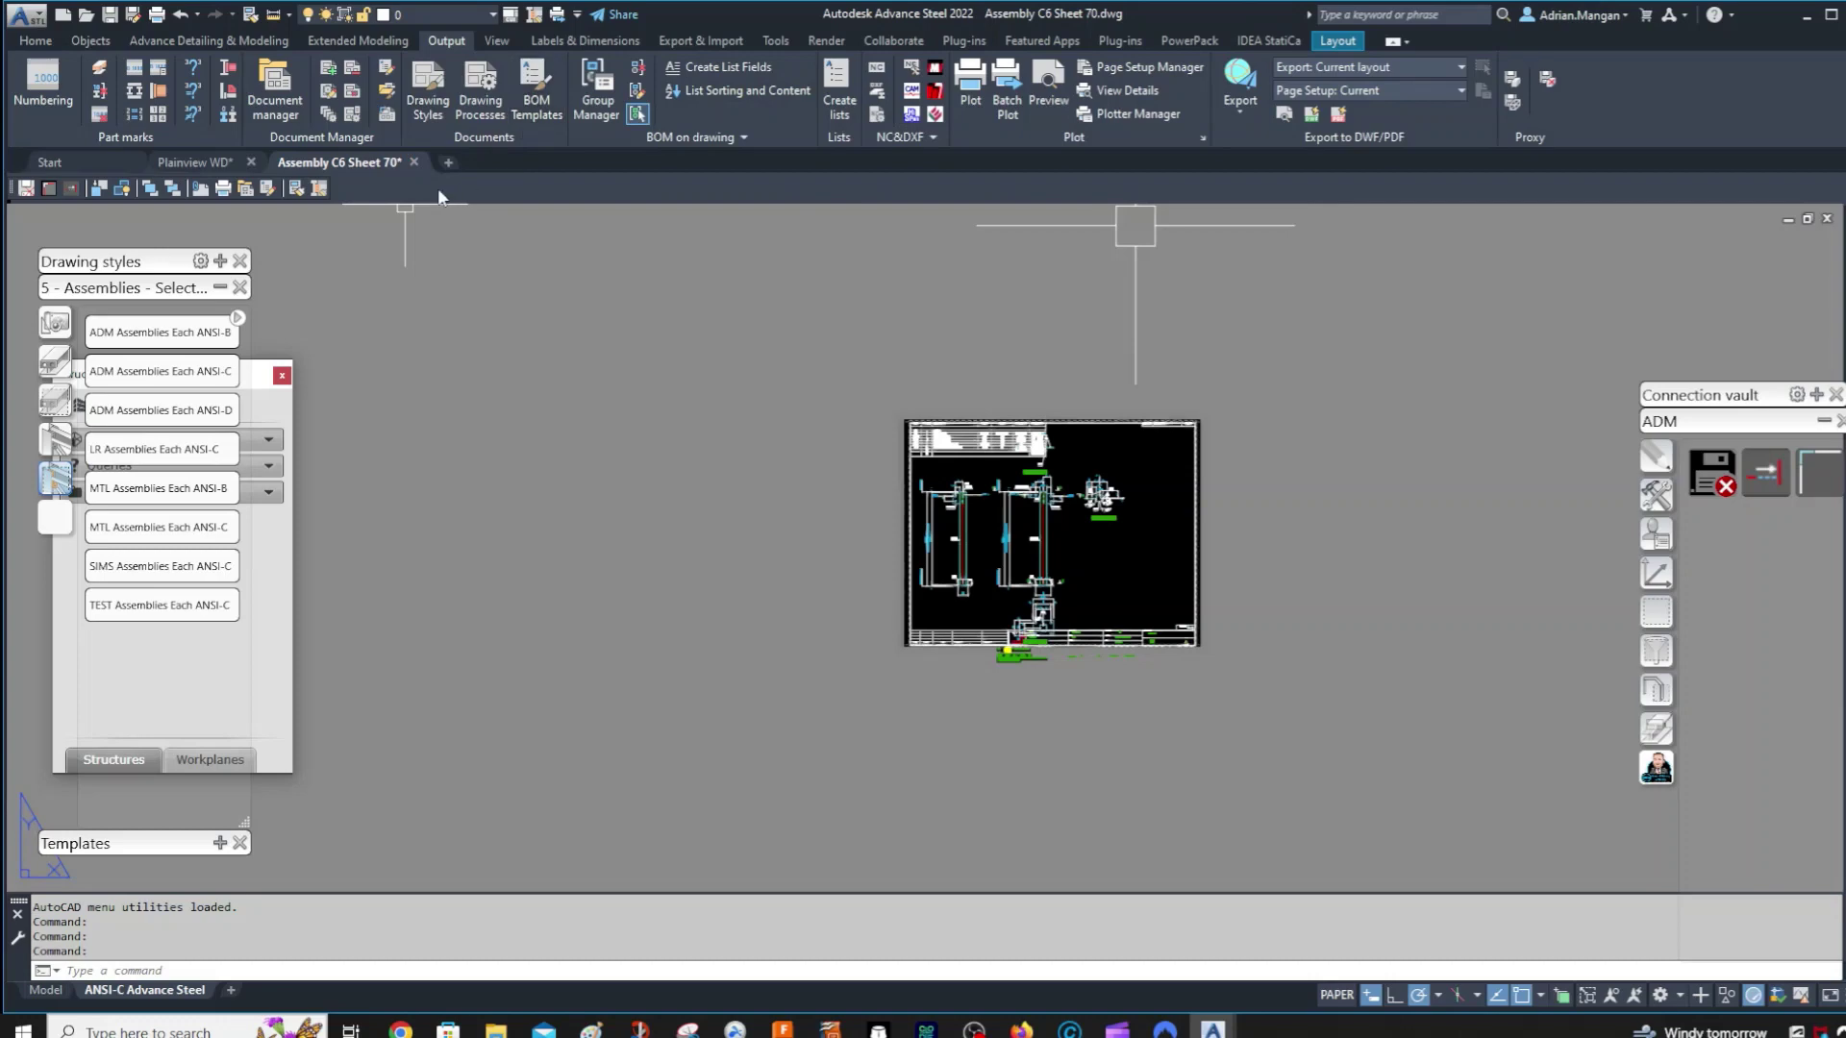
# - Return to the Plainview WD model and show the user process SIMS Assemblies Each ANSI-C in the Drawing Process Manager
pyautogui.click(195, 163)
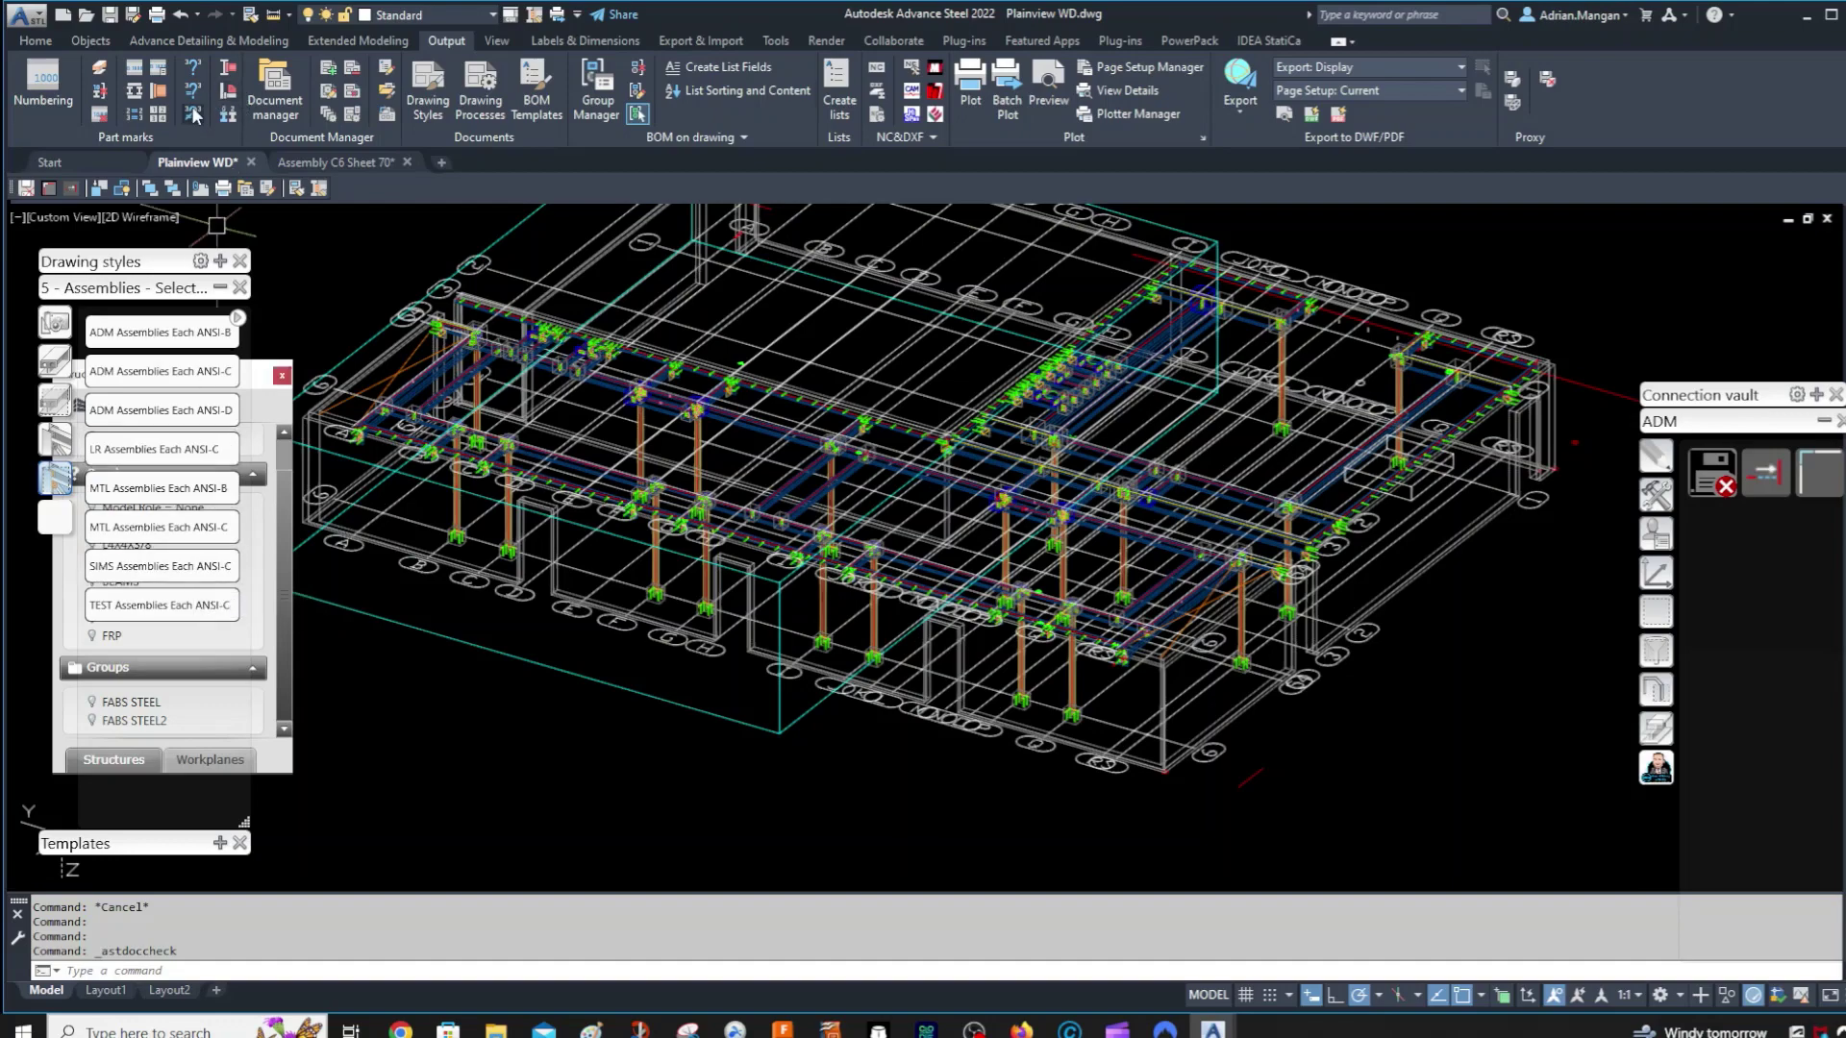
pyautogui.click(328, 115)
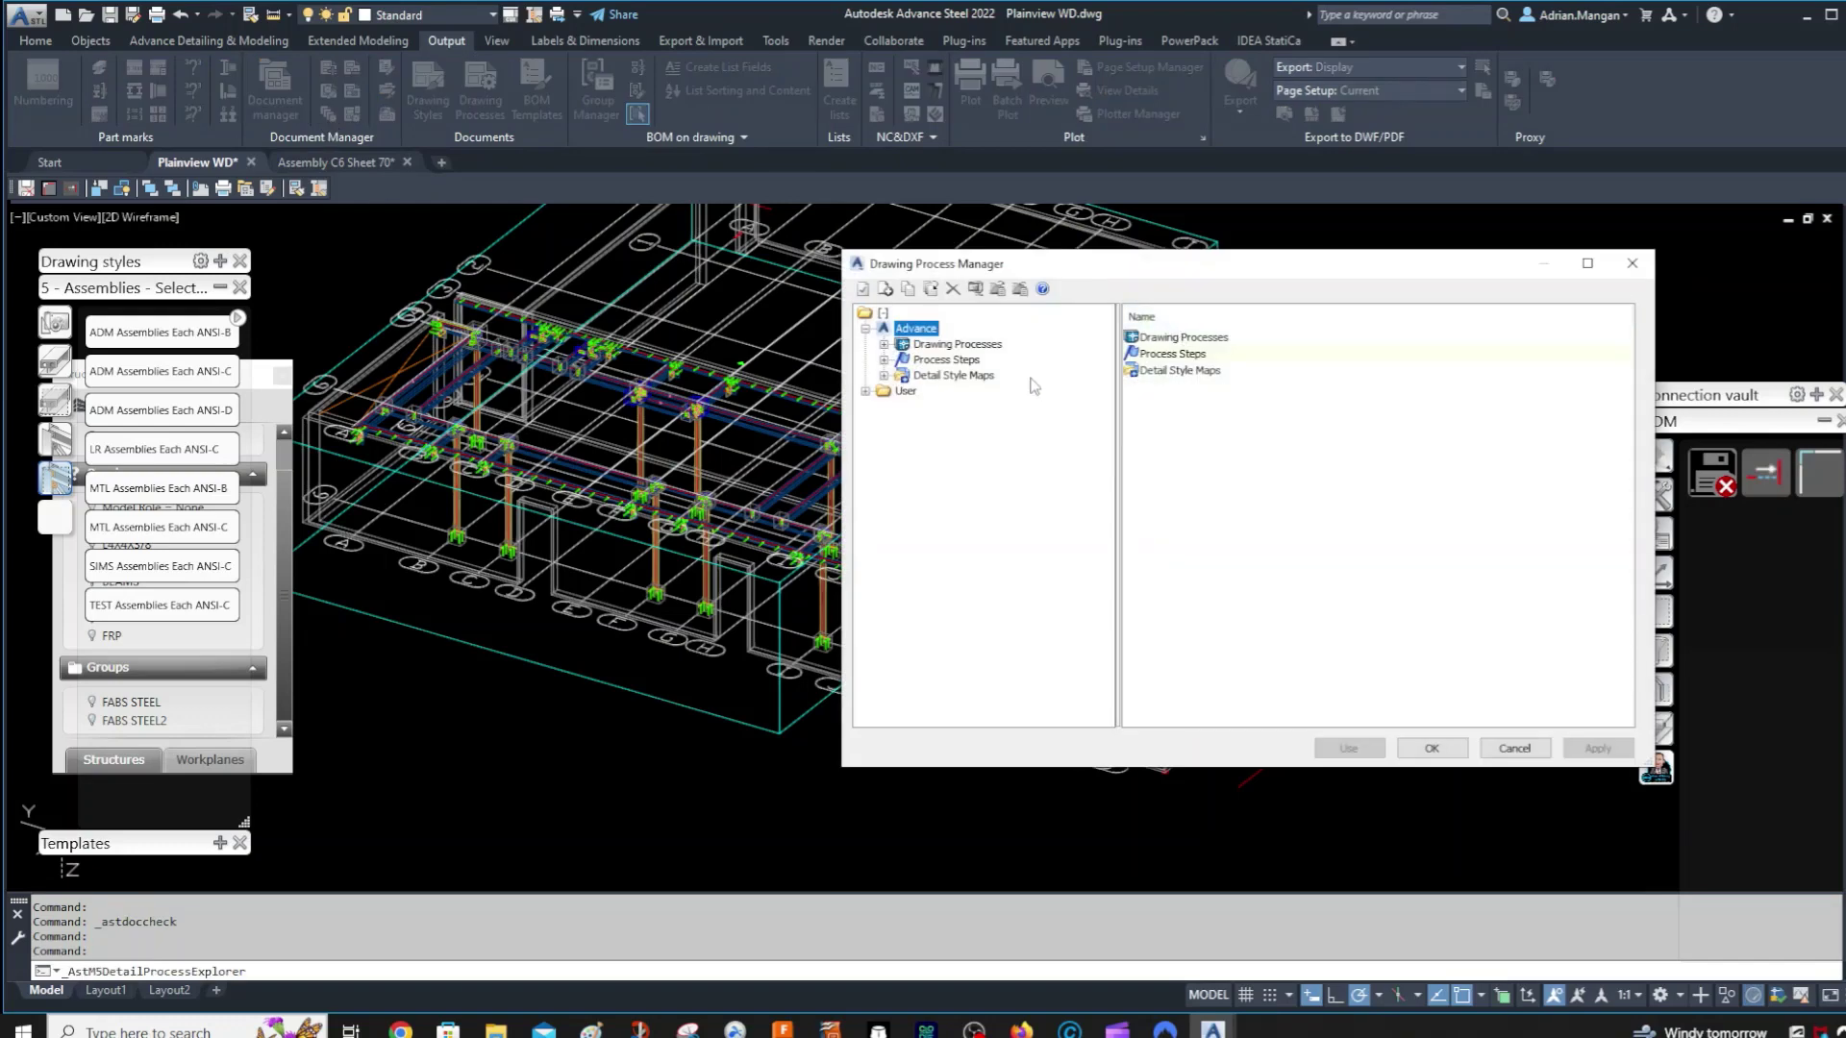
pyautogui.click(865, 392)
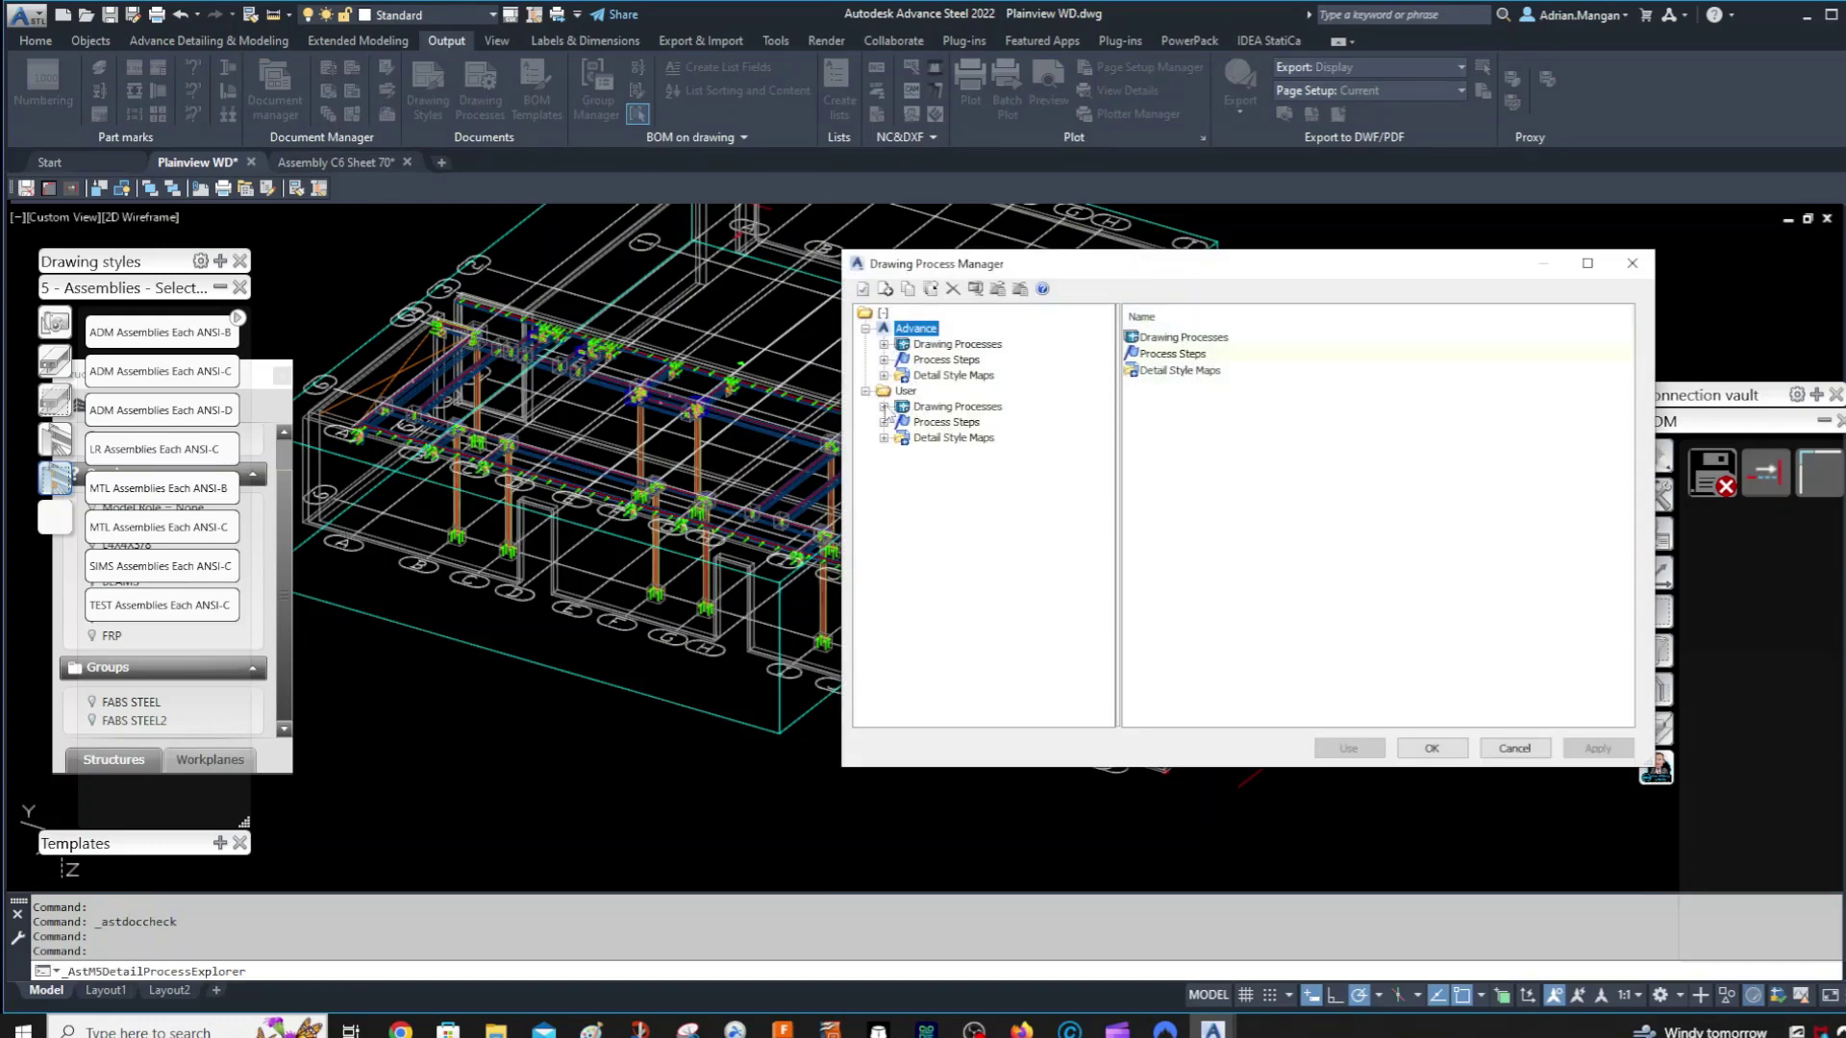
pyautogui.click(884, 407)
pyautogui.click(902, 485)
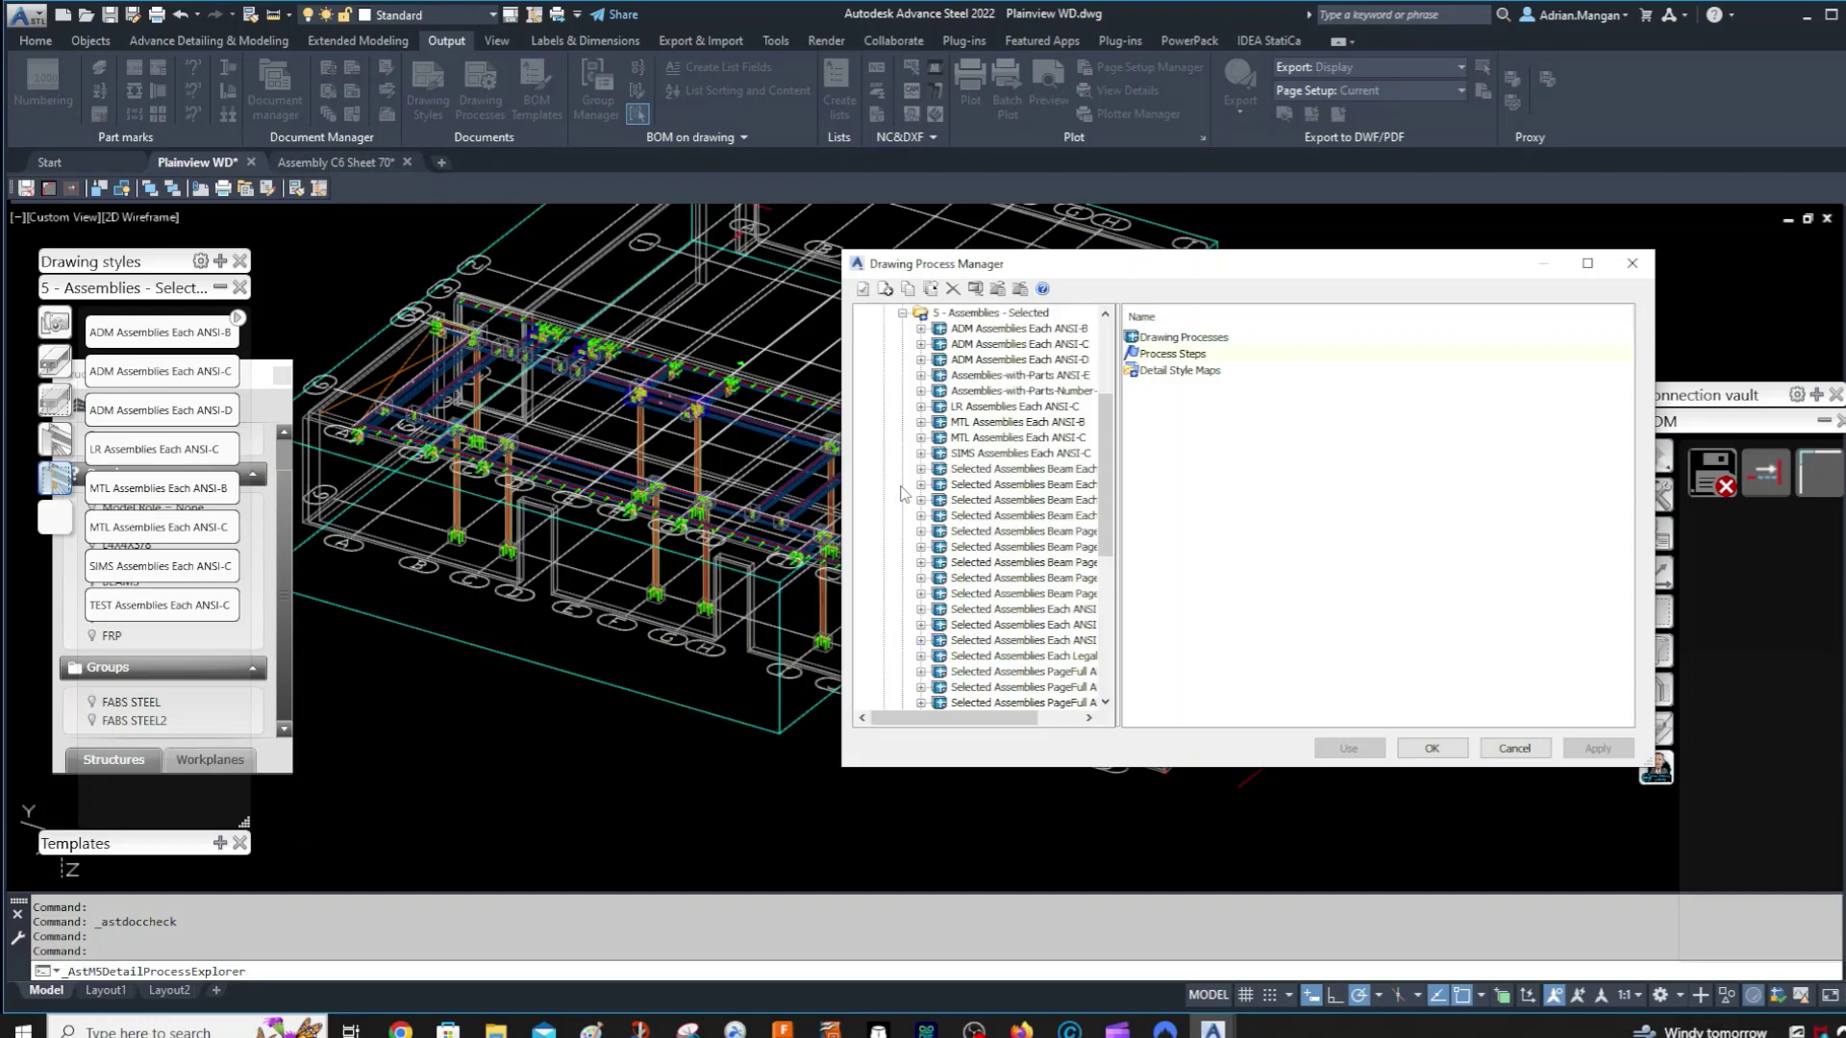
pyautogui.click(1003, 452)
pyautogui.doubleClick(956, 454)
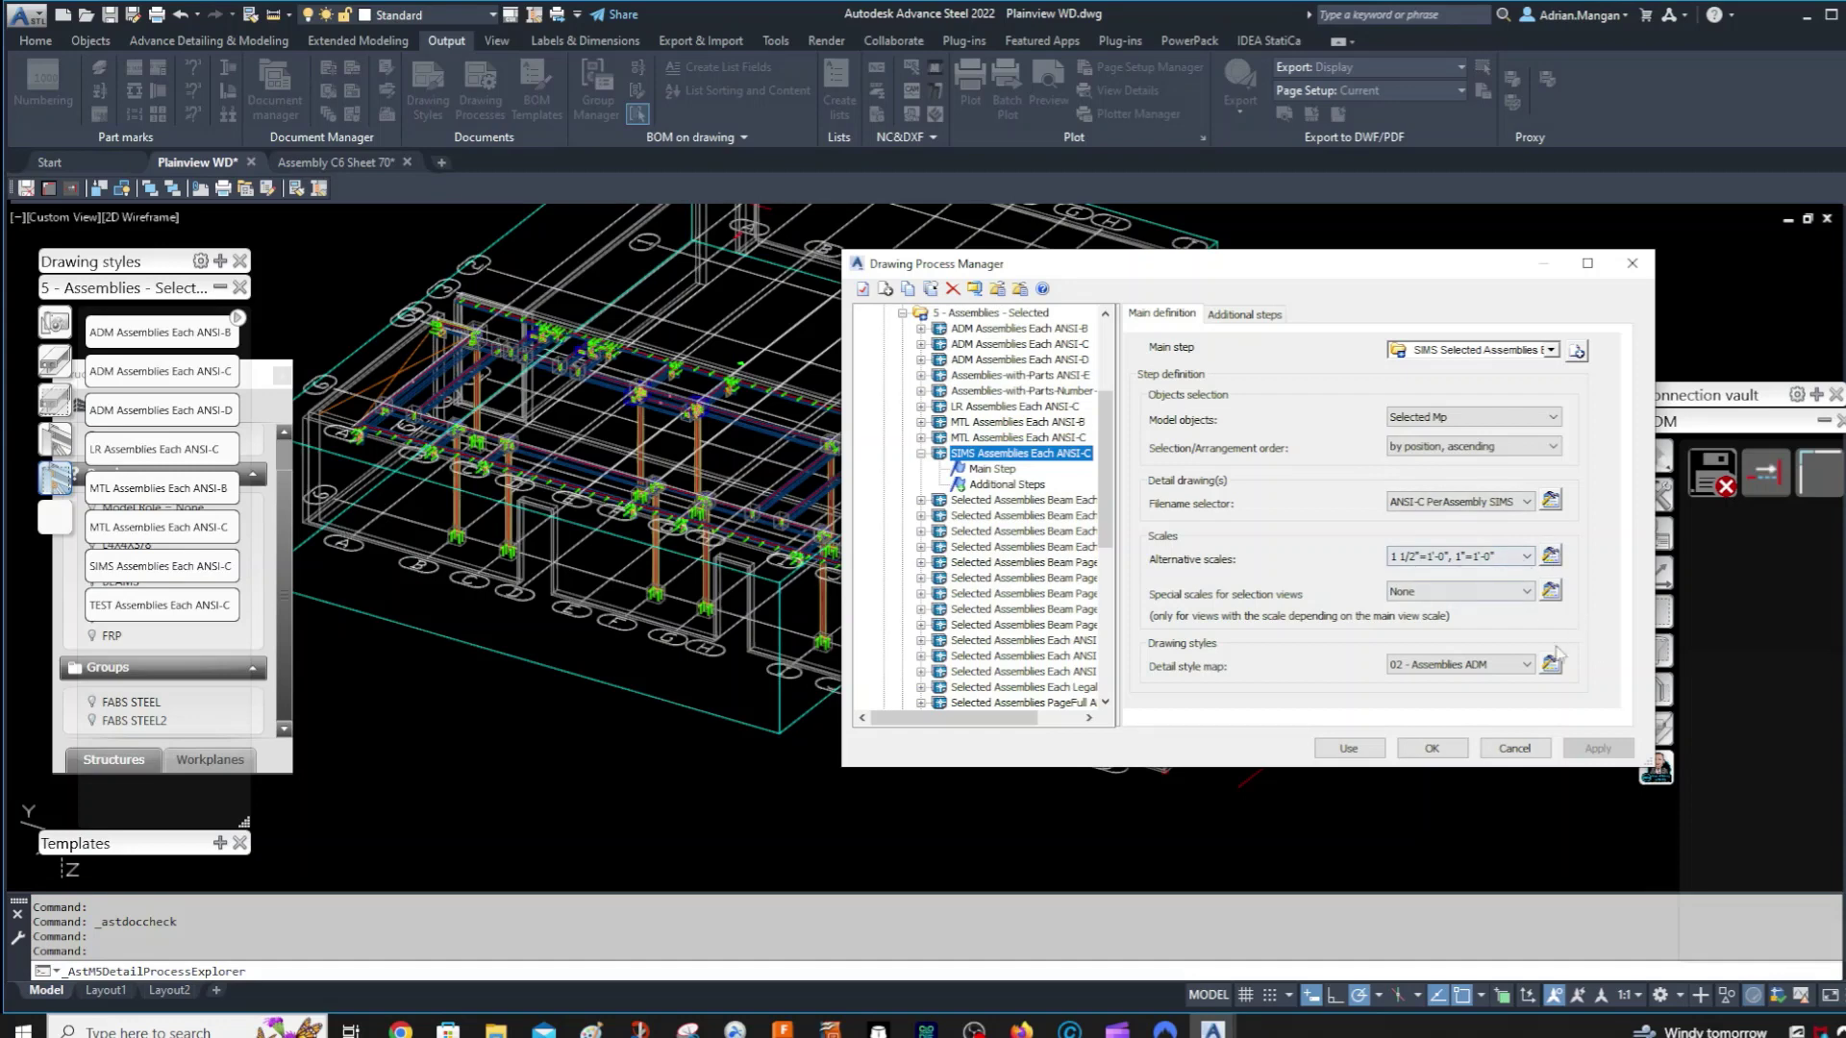
# - Review the drawing styles in the process's detail style map 02 - Assemblies ADM and close the Drawing Process Manager without changes
pyautogui.click(1525, 664)
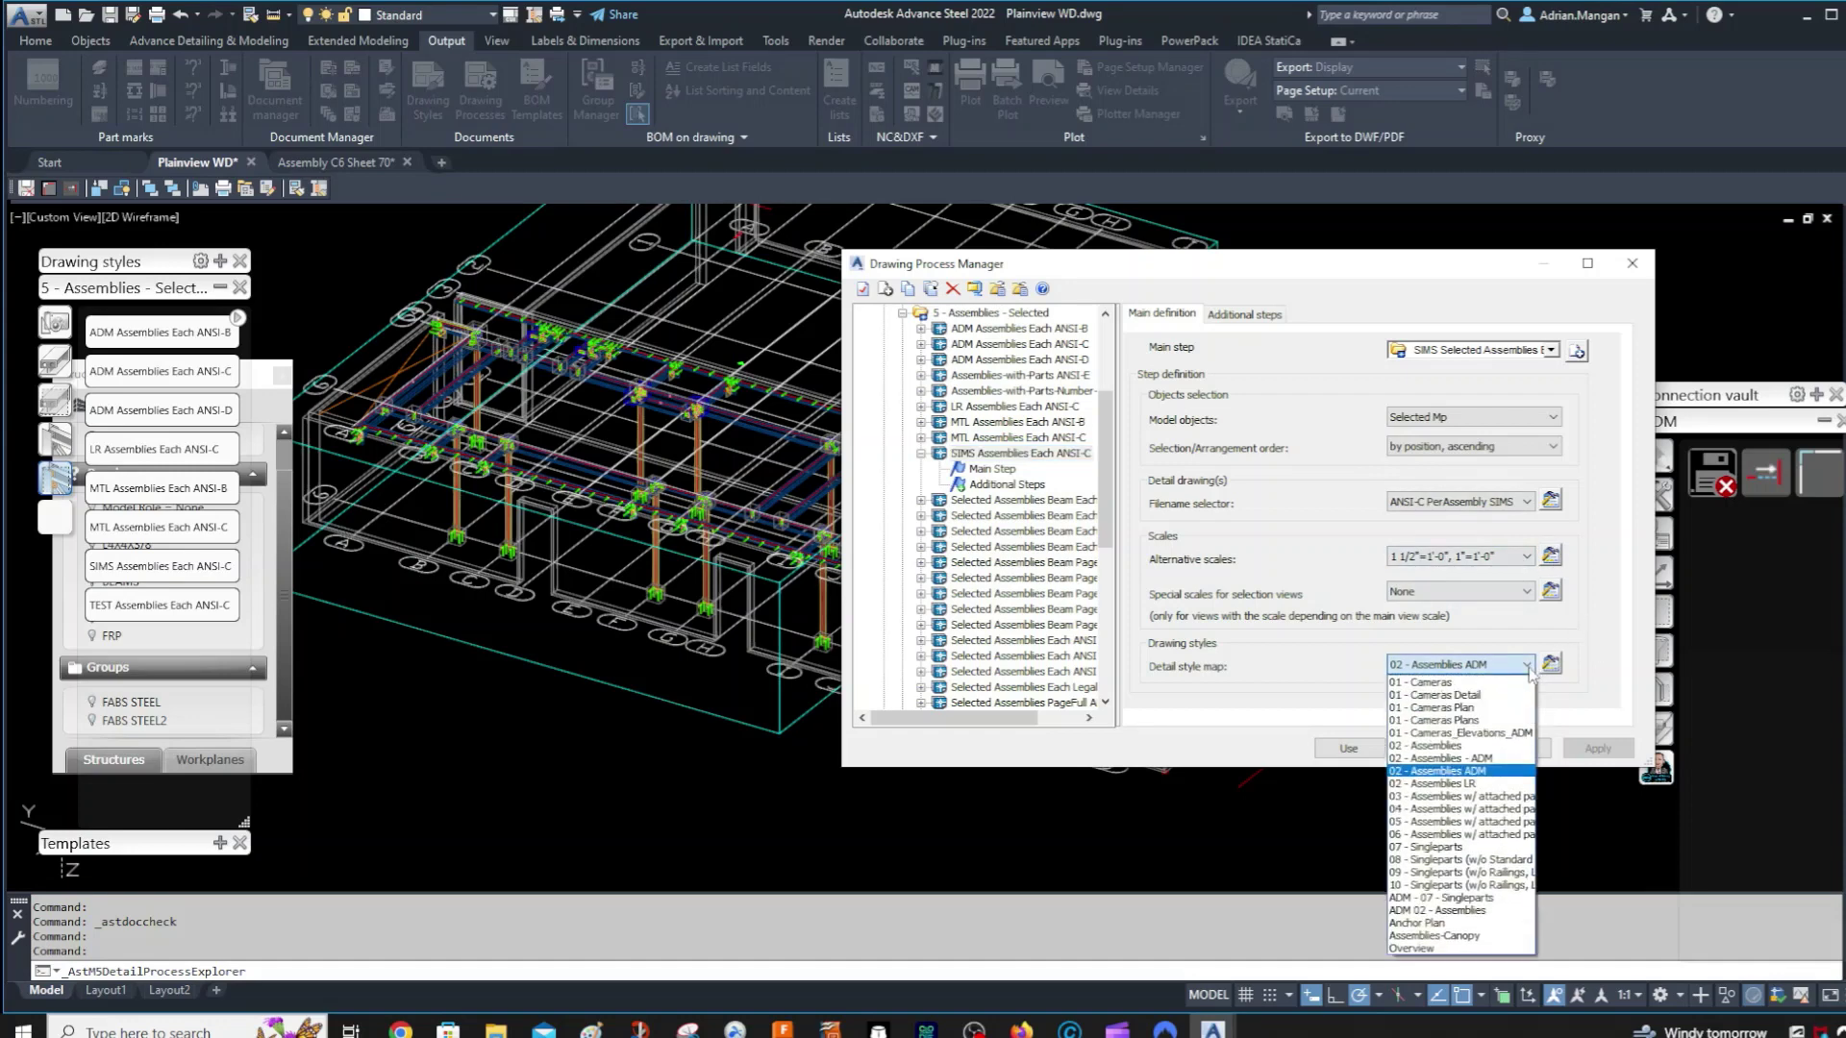
pyautogui.click(1465, 771)
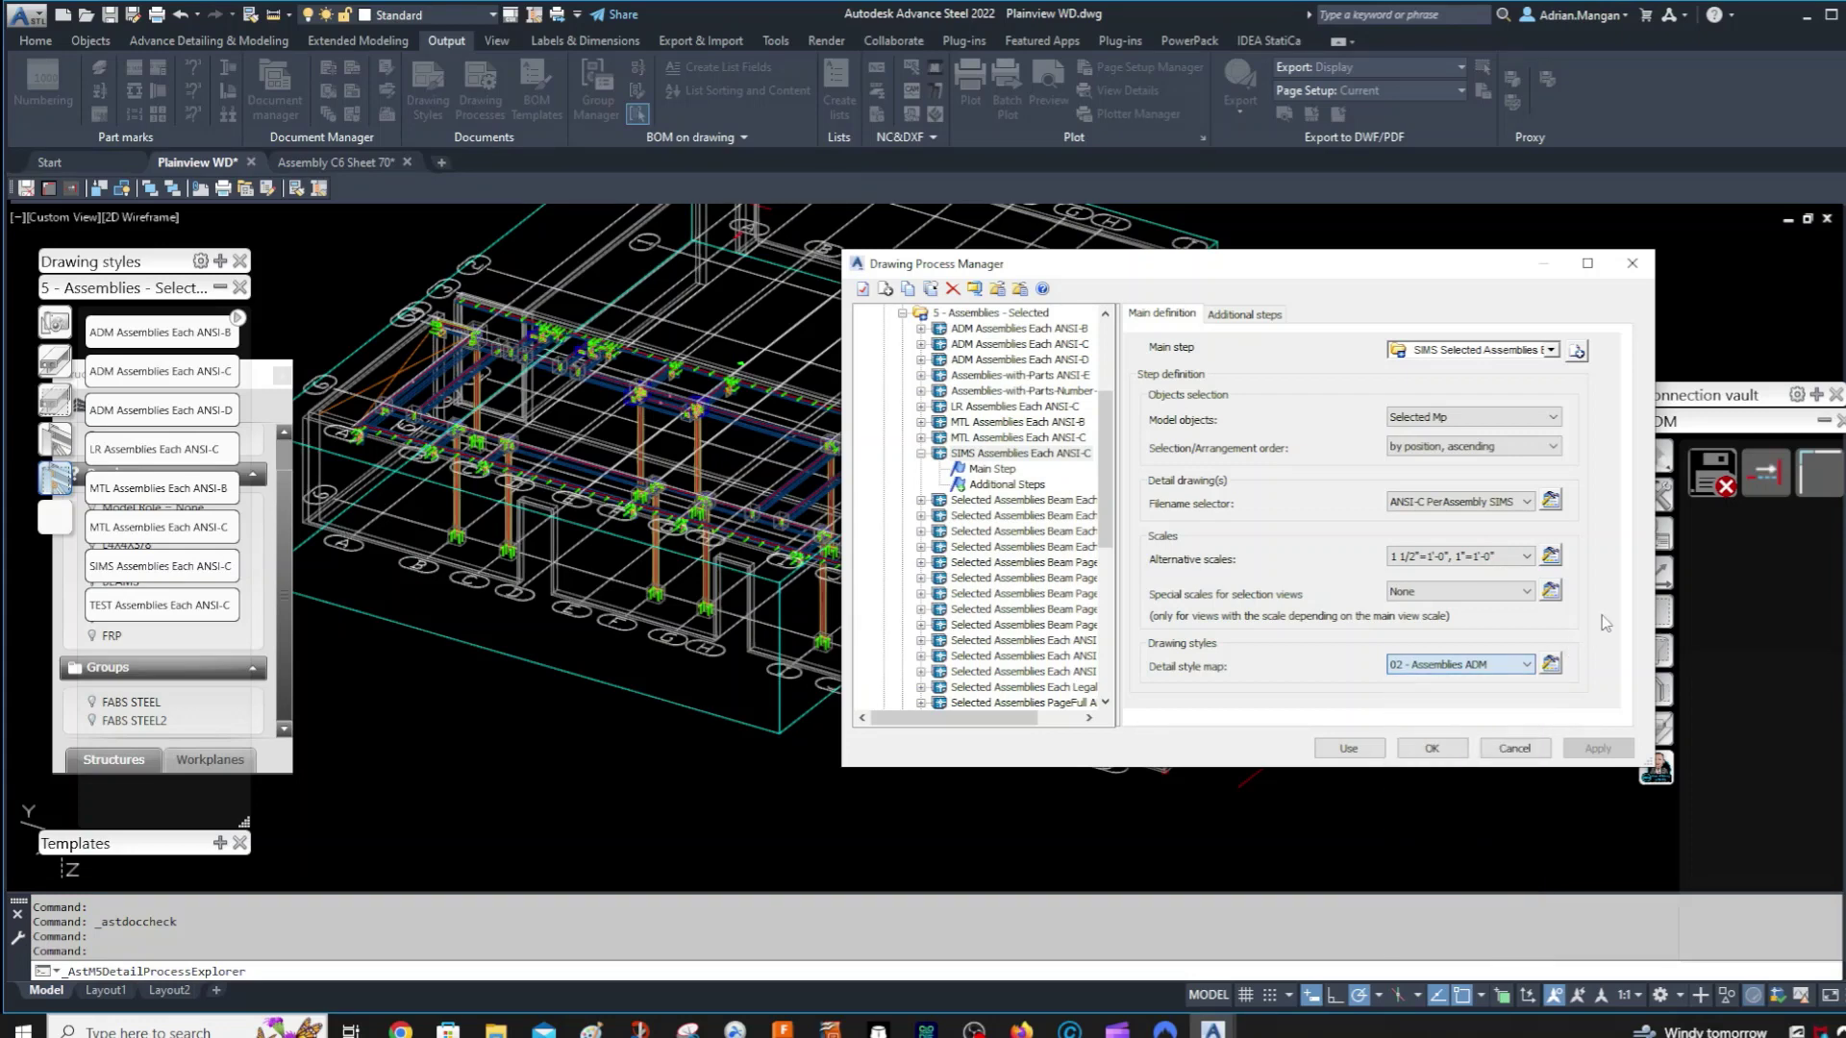
pyautogui.click(1550, 664)
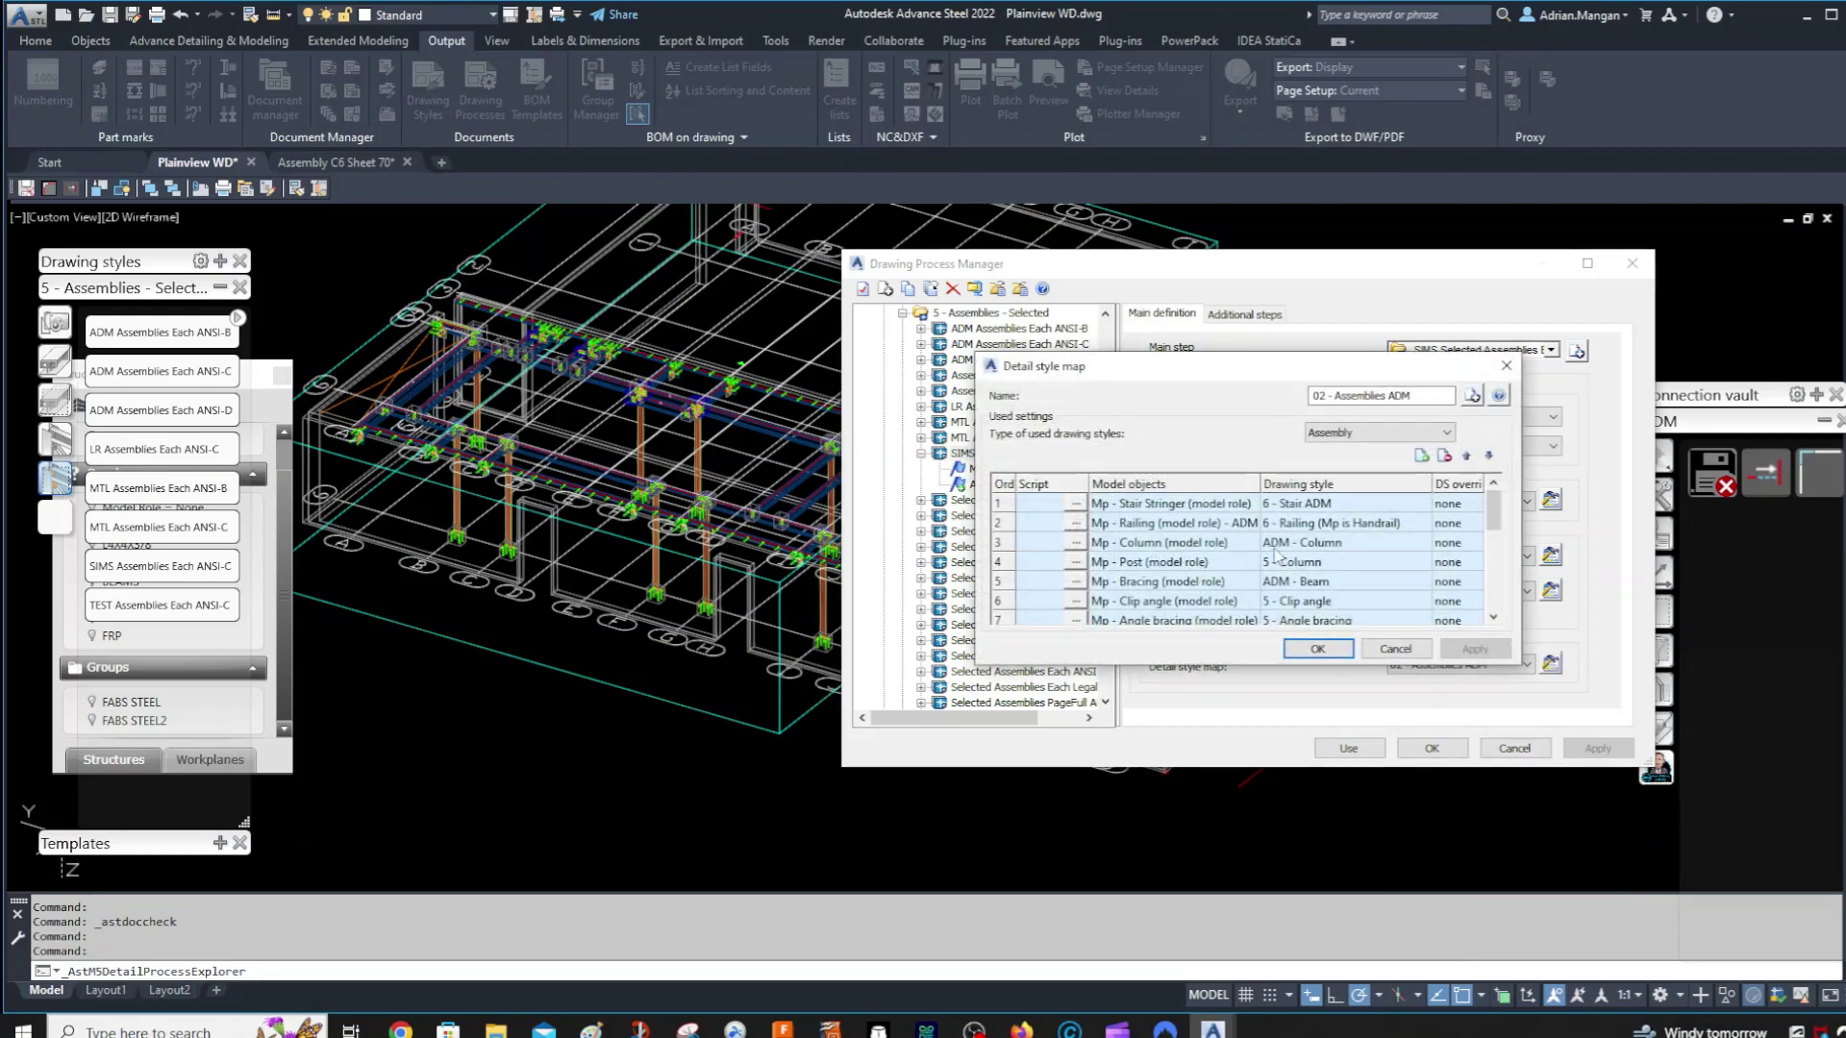
pyautogui.click(1394, 650)
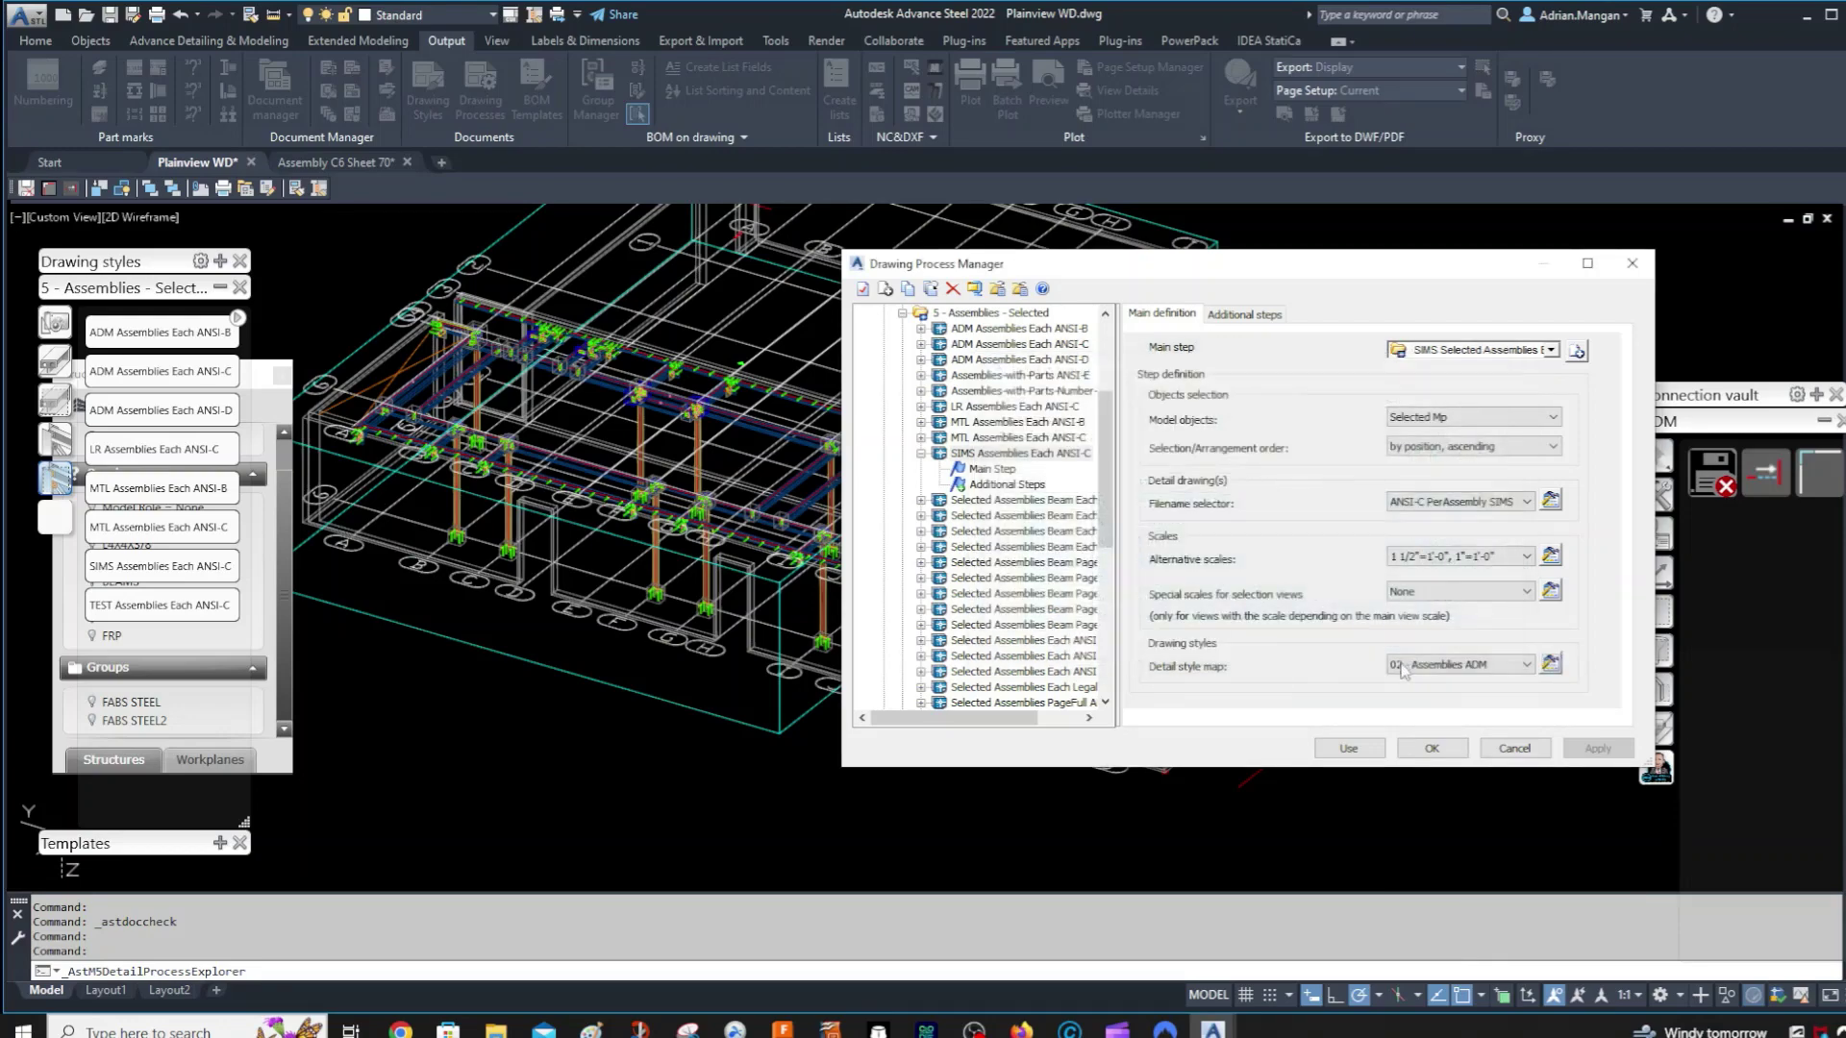
pyautogui.click(1519, 746)
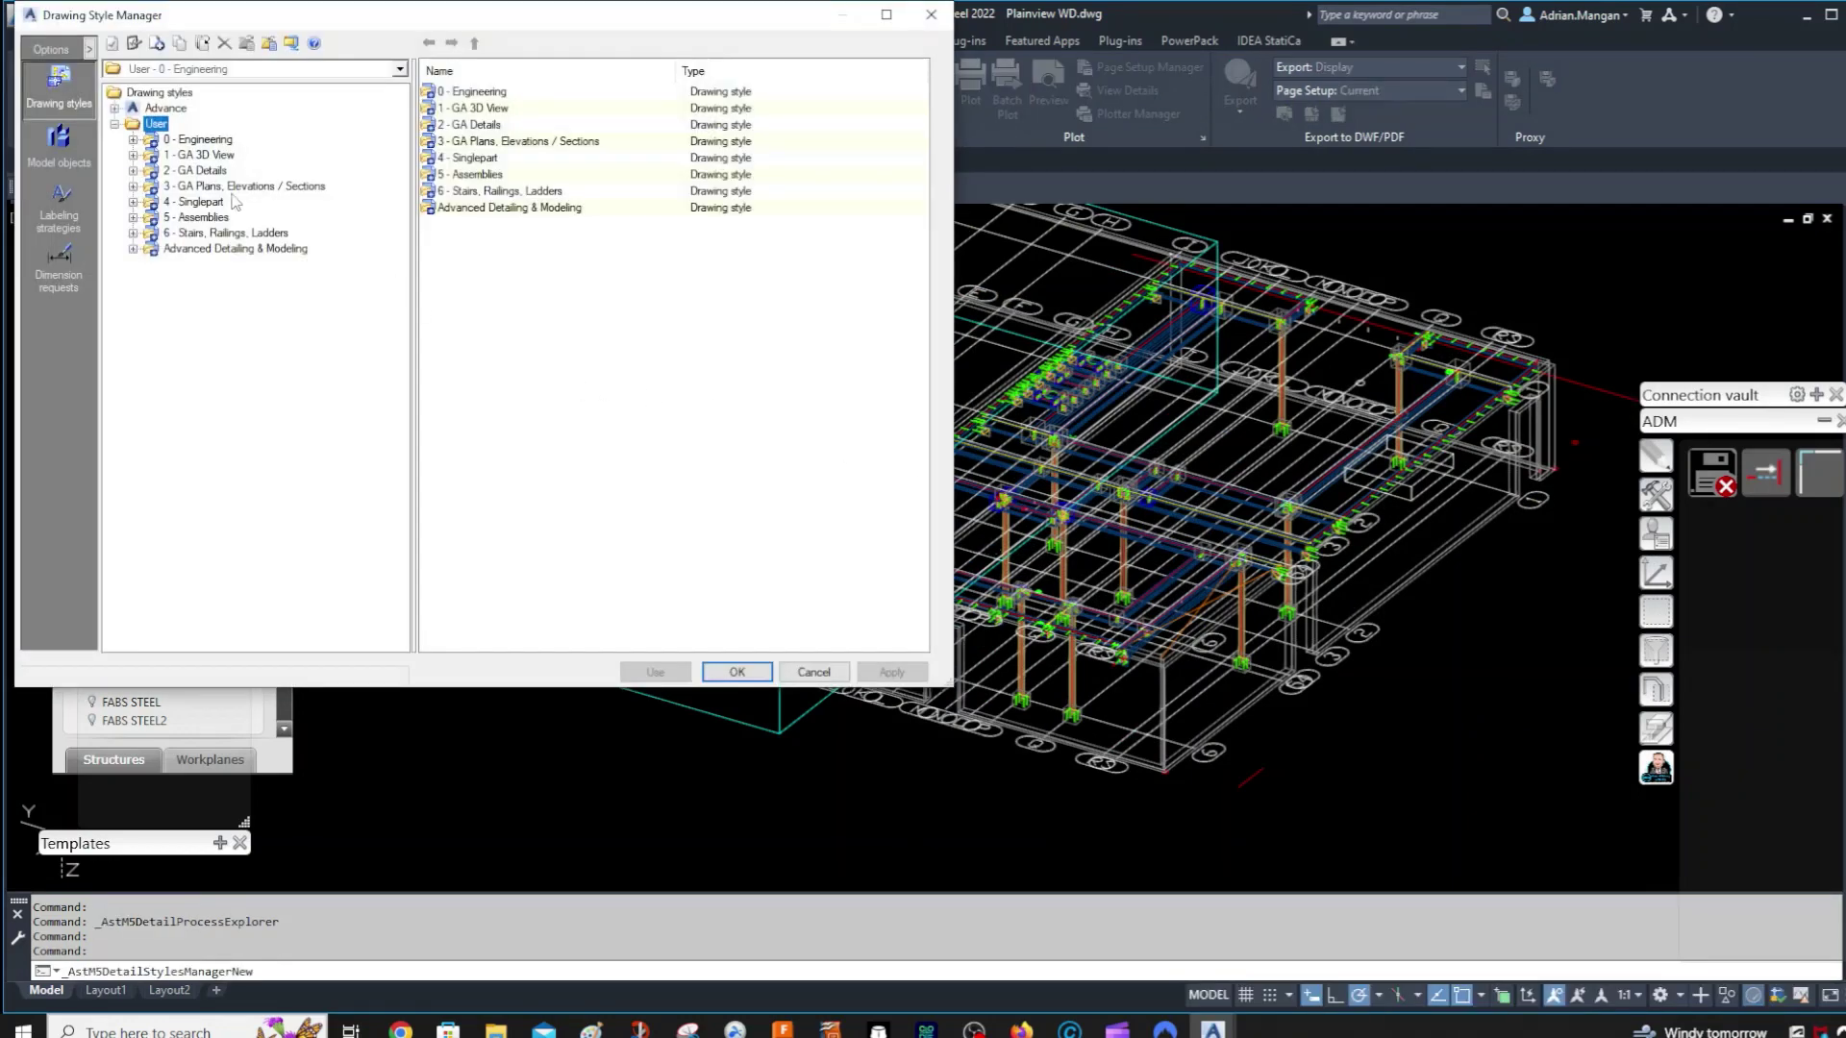
# - Show the view arrangement of the ADM - Column style among the user's 5 - Assemblies styles in the Drawing Style Manager
pyautogui.click(134, 187)
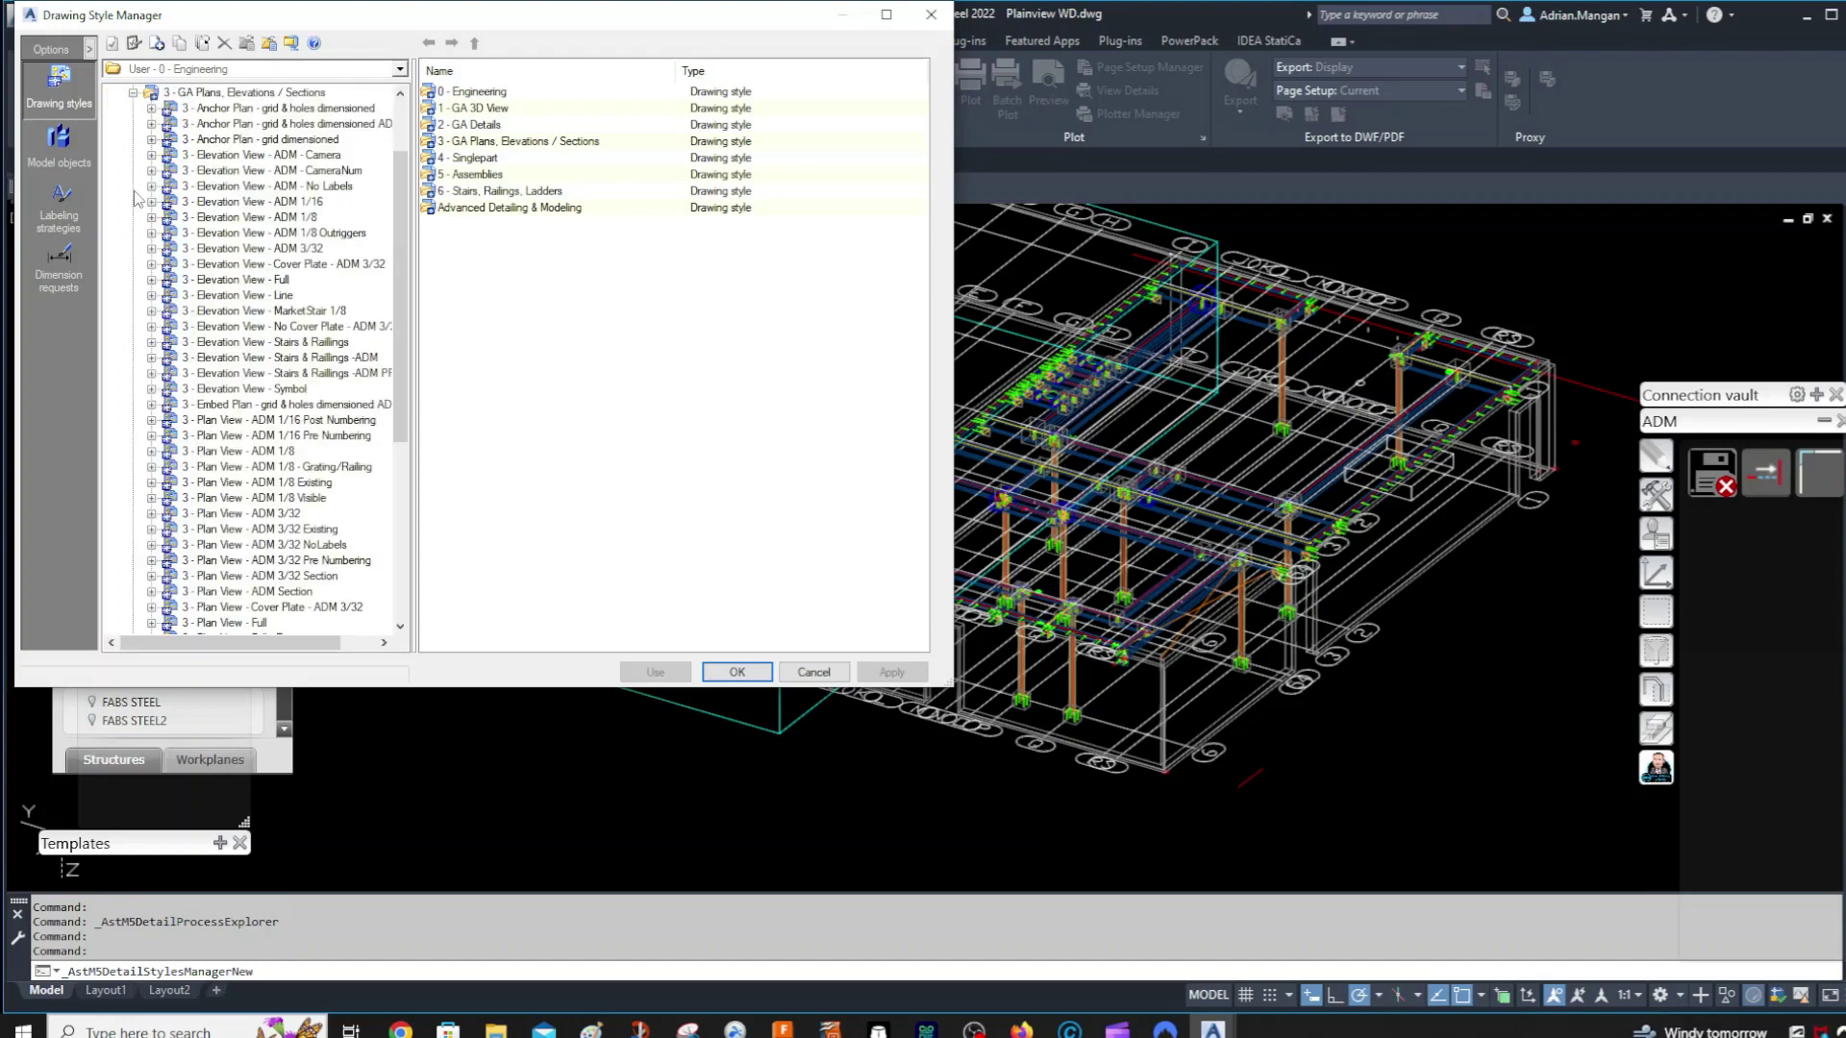
pyautogui.scroll(-3, 236, 363)
pyautogui.scroll(4, 236, 363)
pyautogui.click(134, 187)
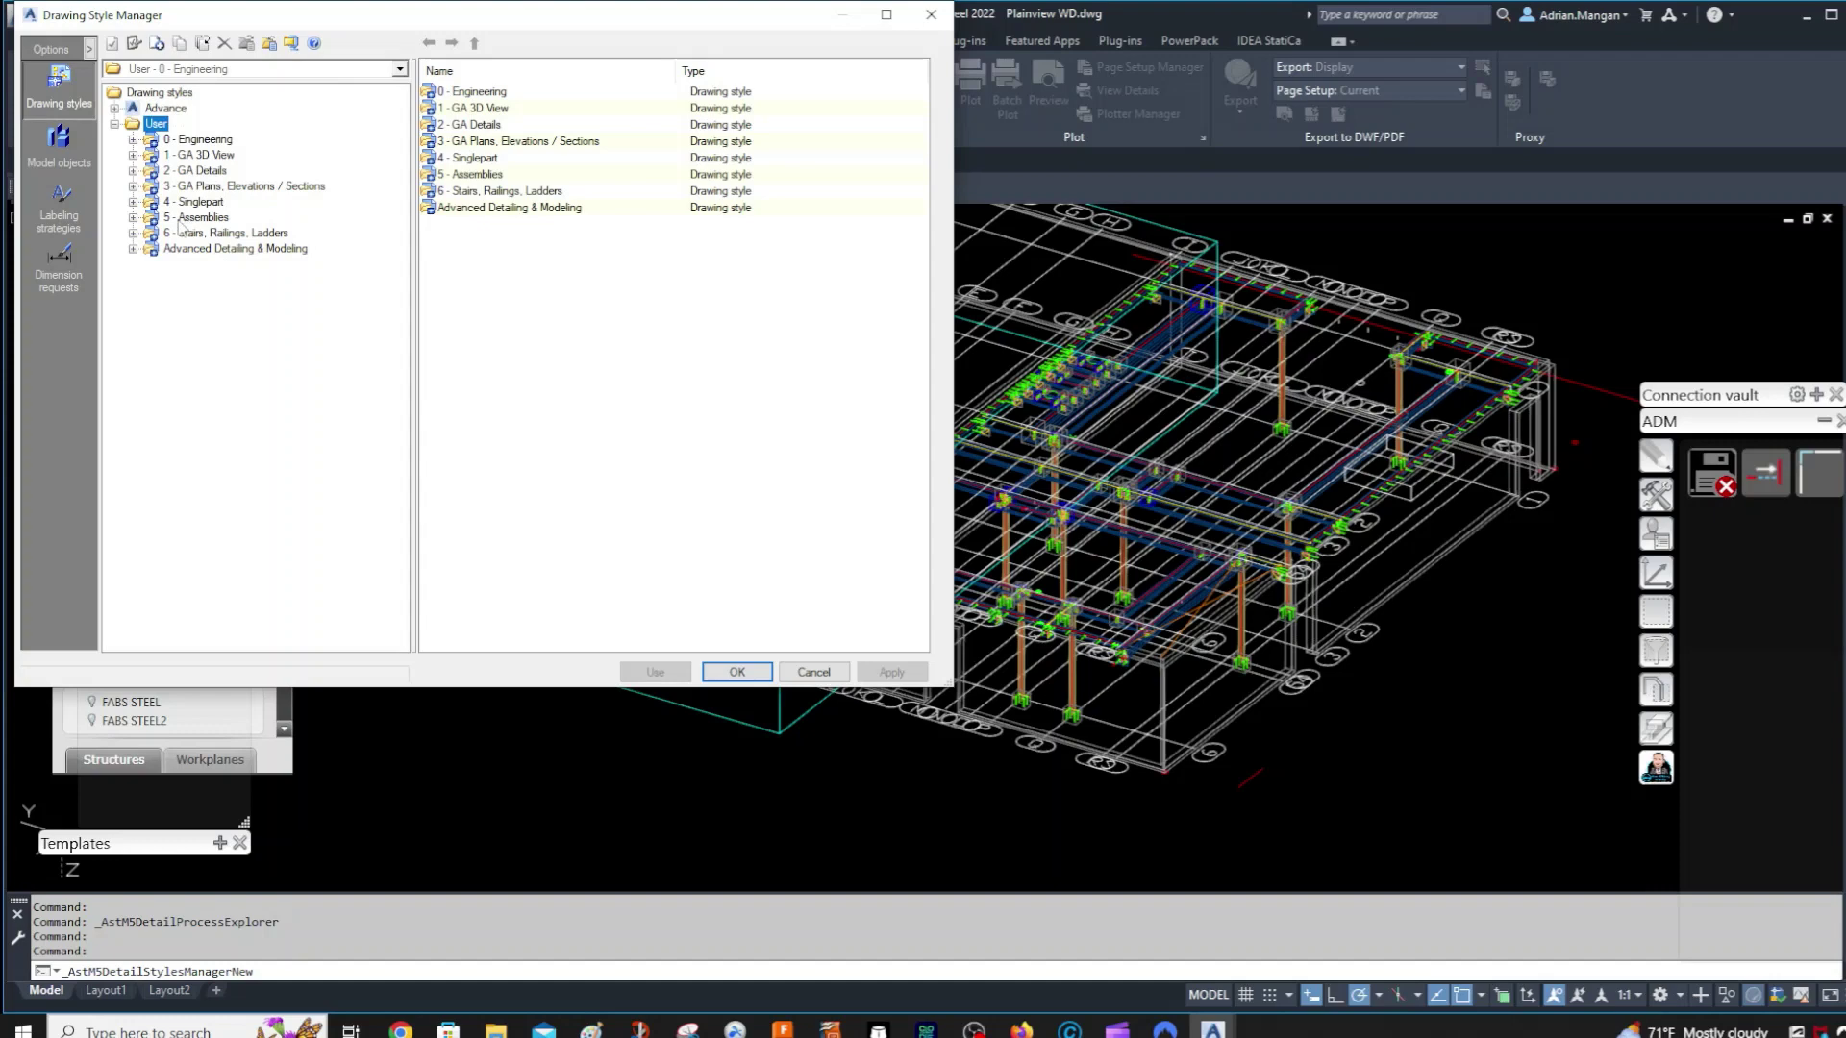
pyautogui.click(134, 217)
pyautogui.scroll(-4, 193, 327)
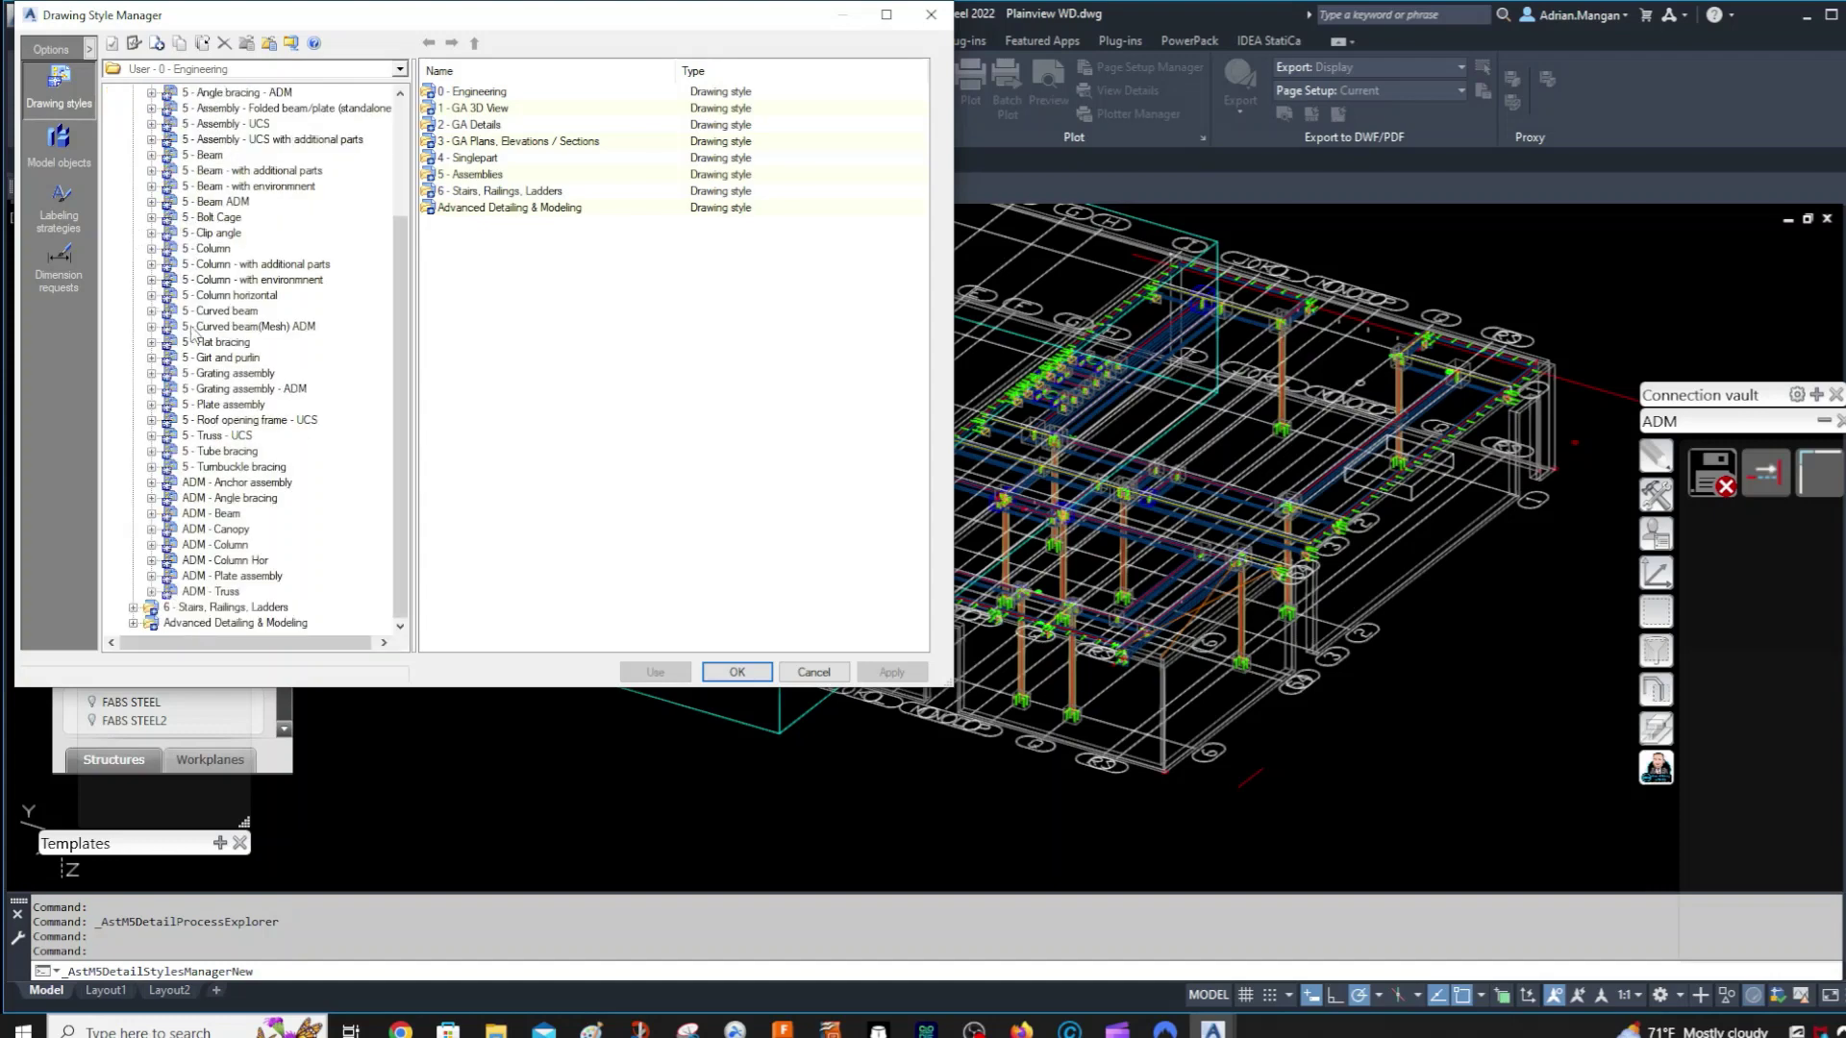
pyautogui.click(210, 545)
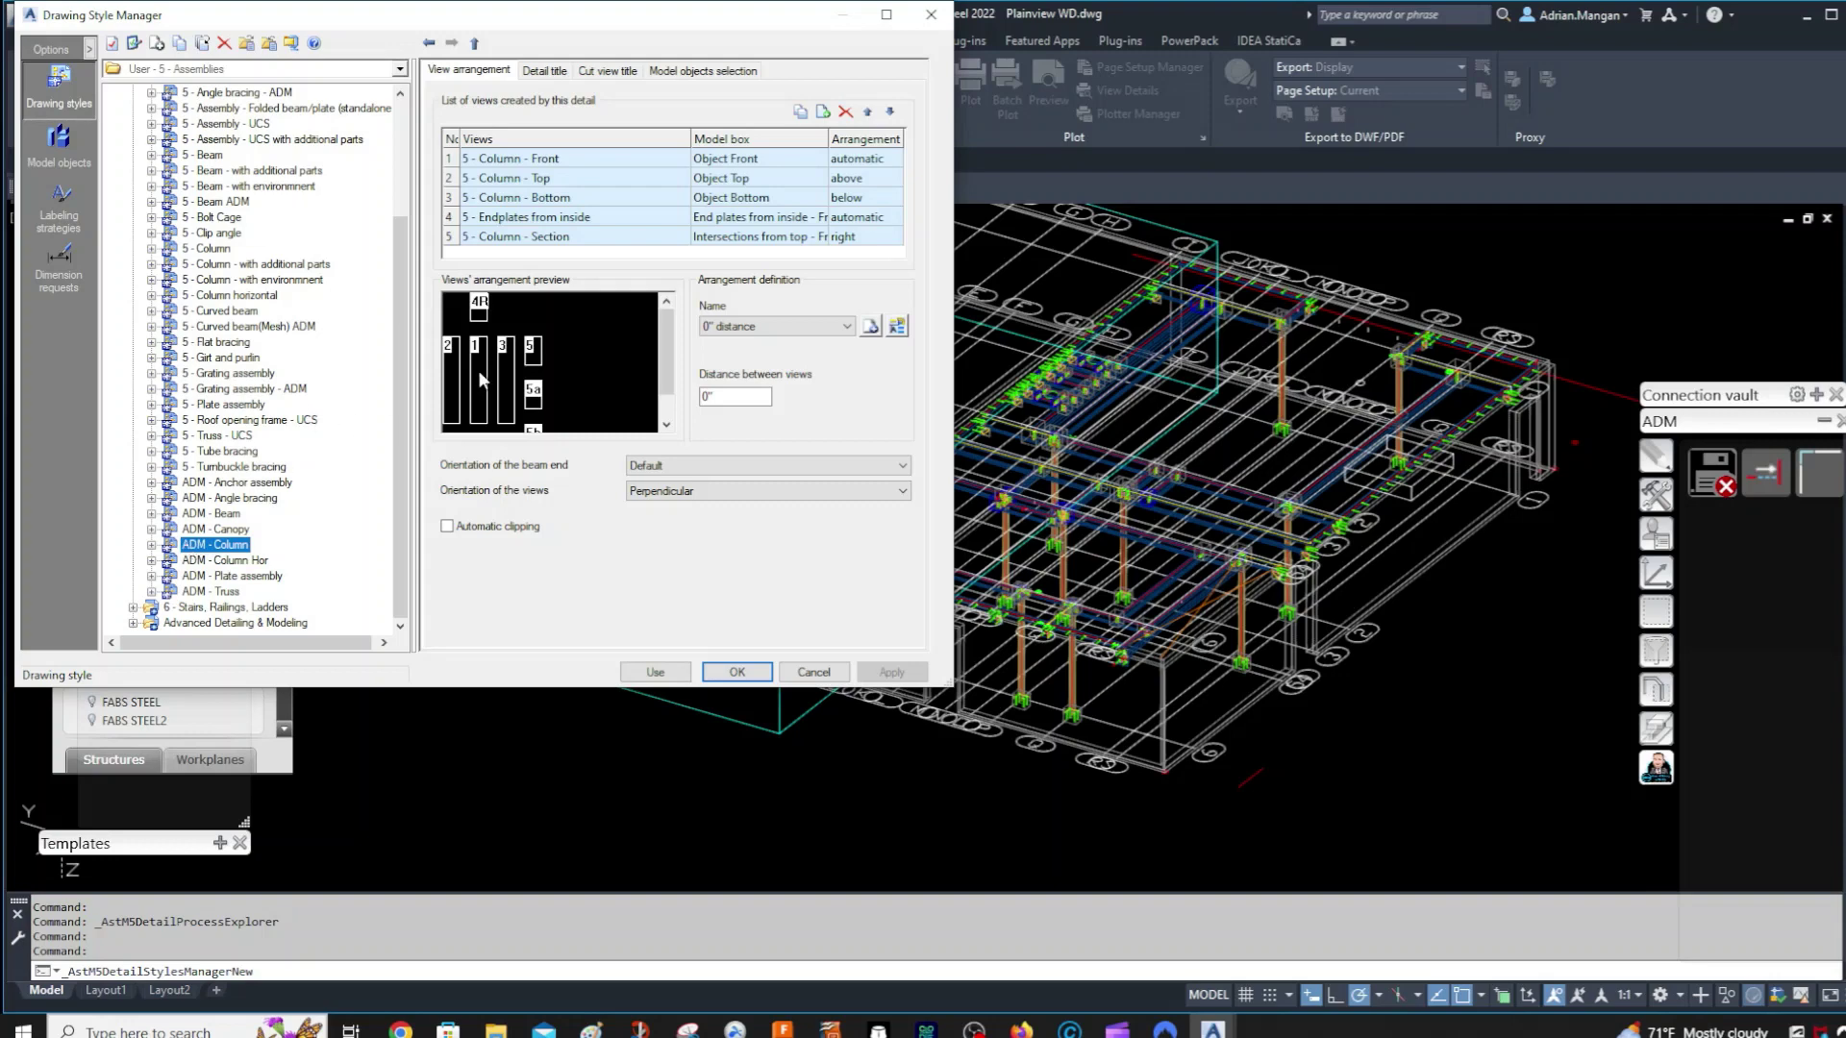
# - Compare the view arrangements and orientations of the ADM - Column and ADM - Column Hor styles in an enlarged Drawing Style Manager
pyautogui.click(240, 561)
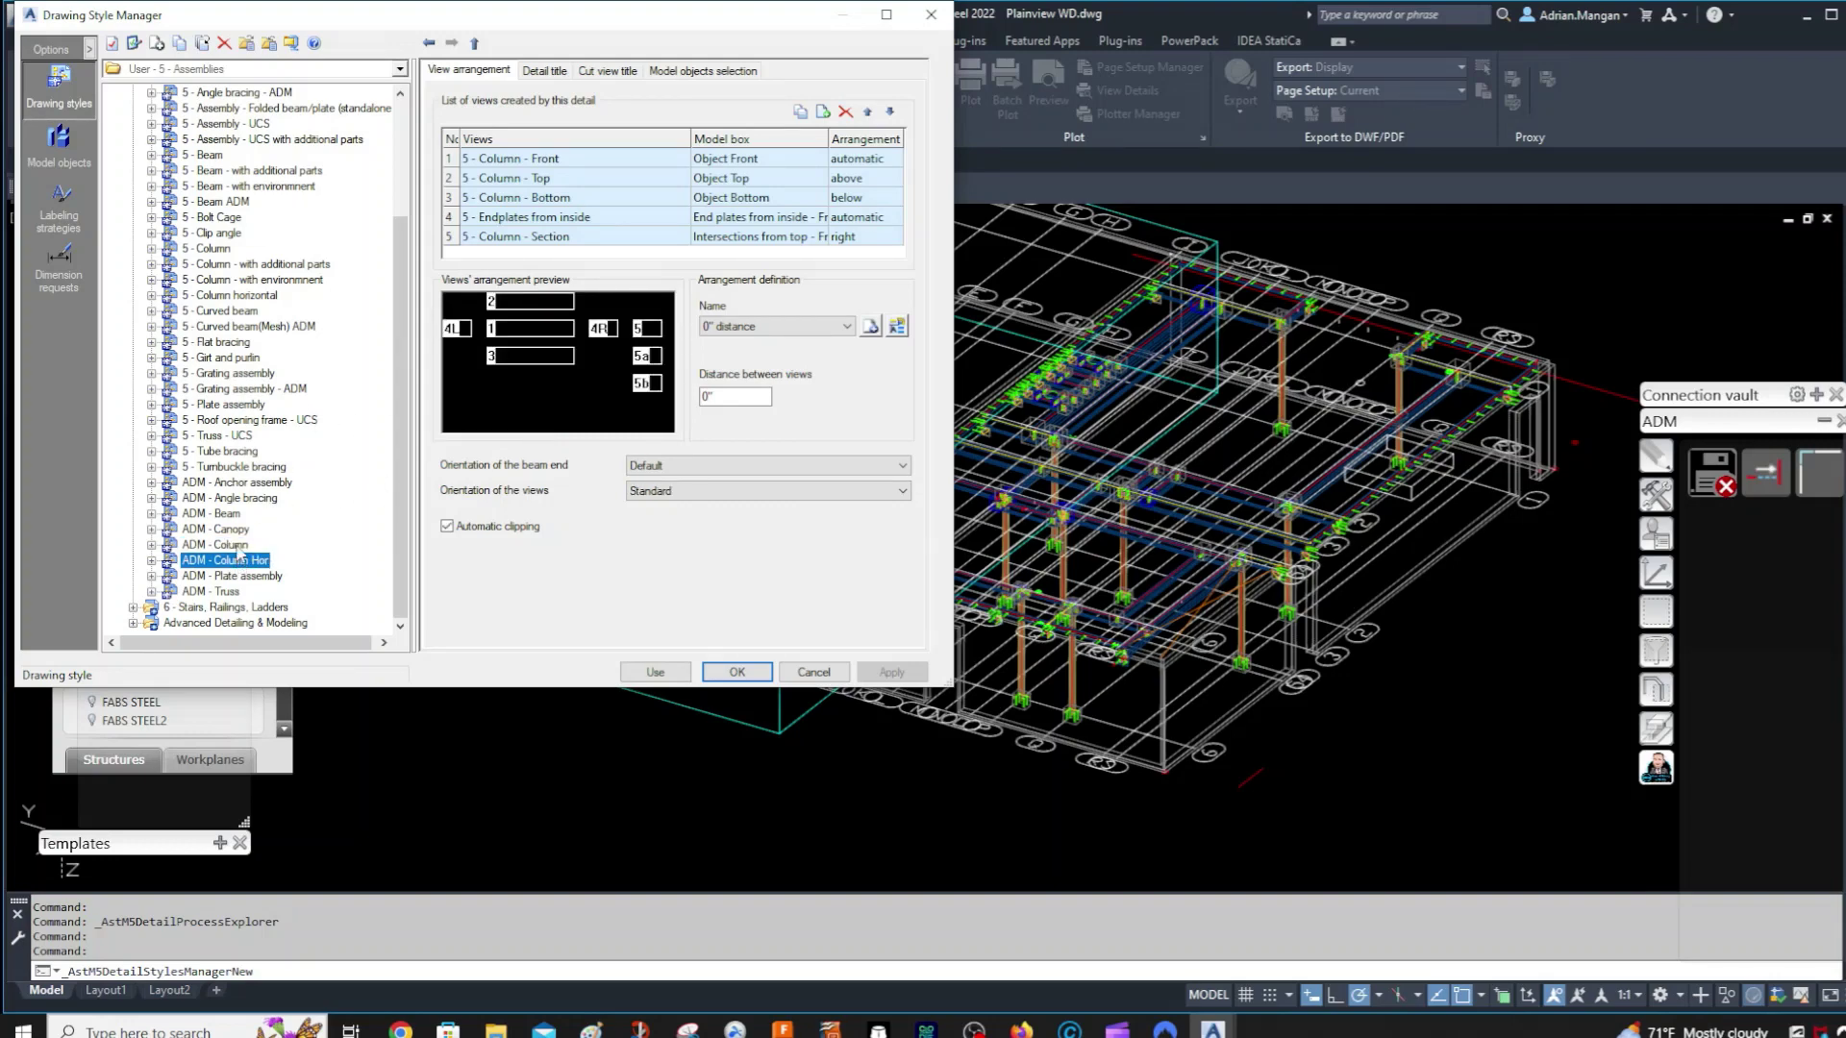
pyautogui.click(239, 545)
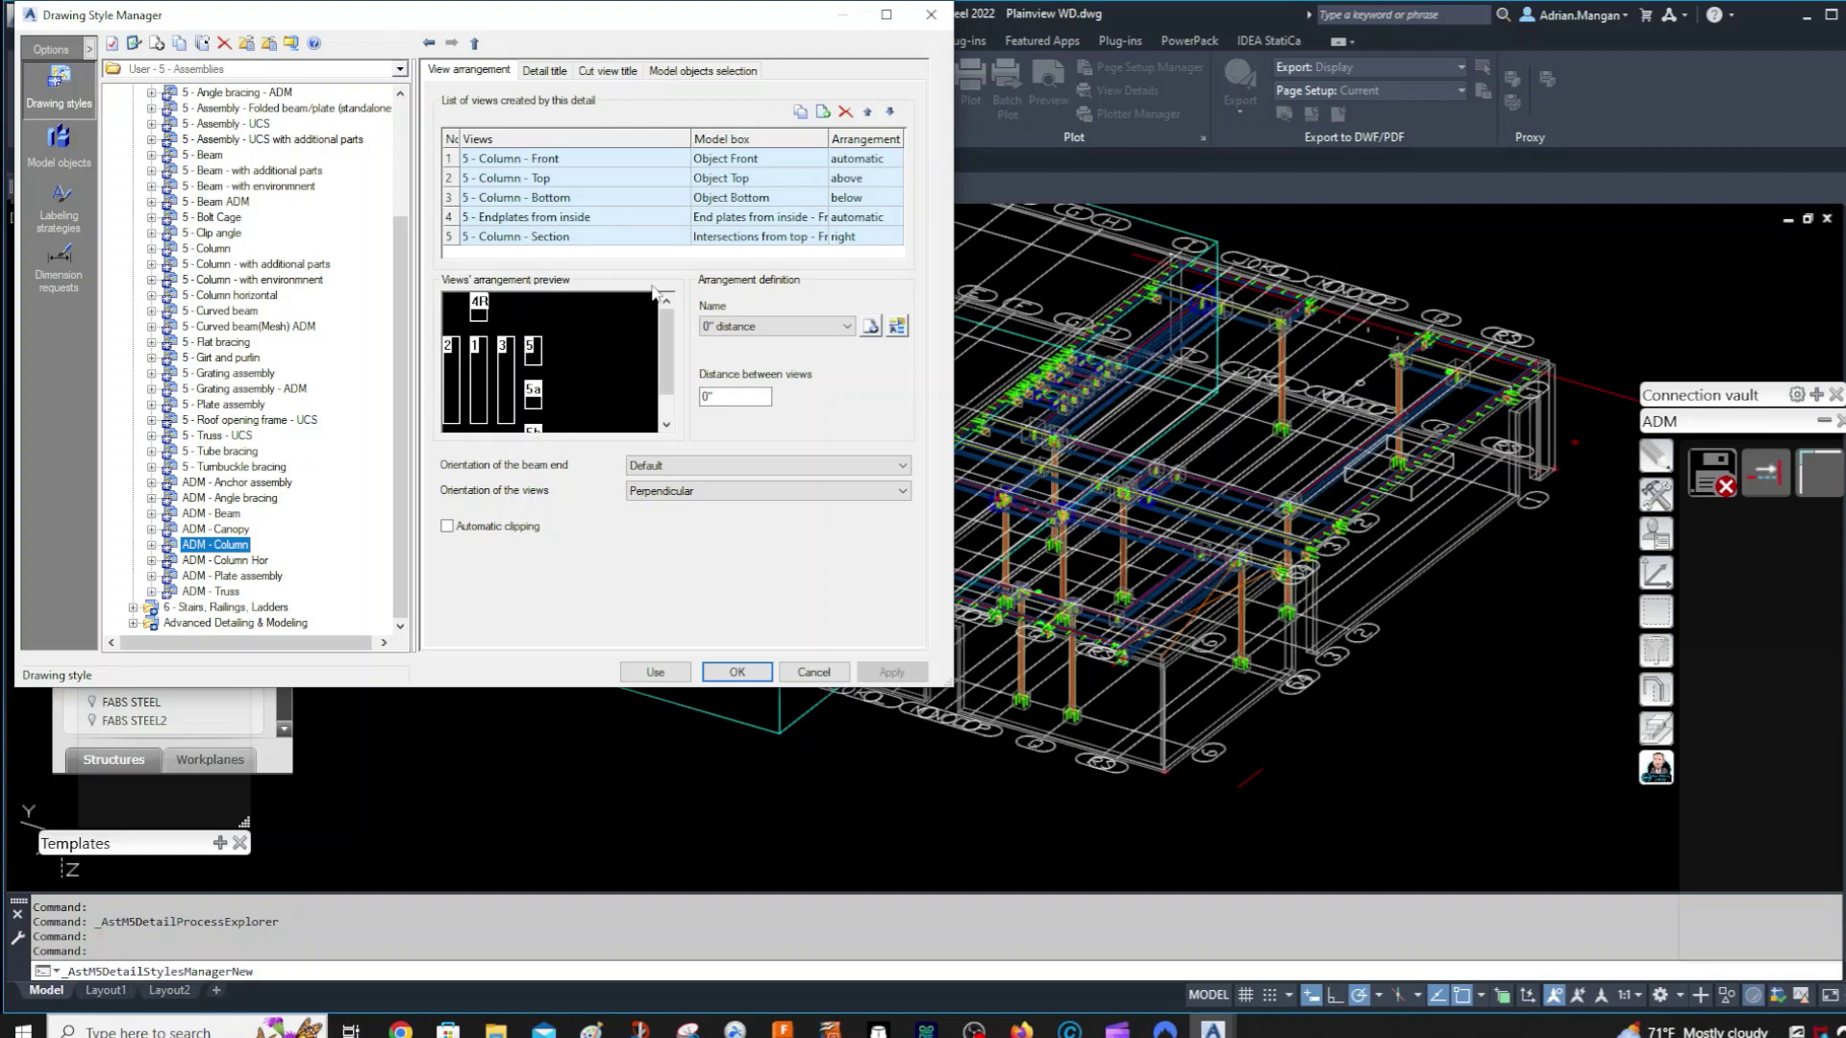
pyautogui.click(270, 562)
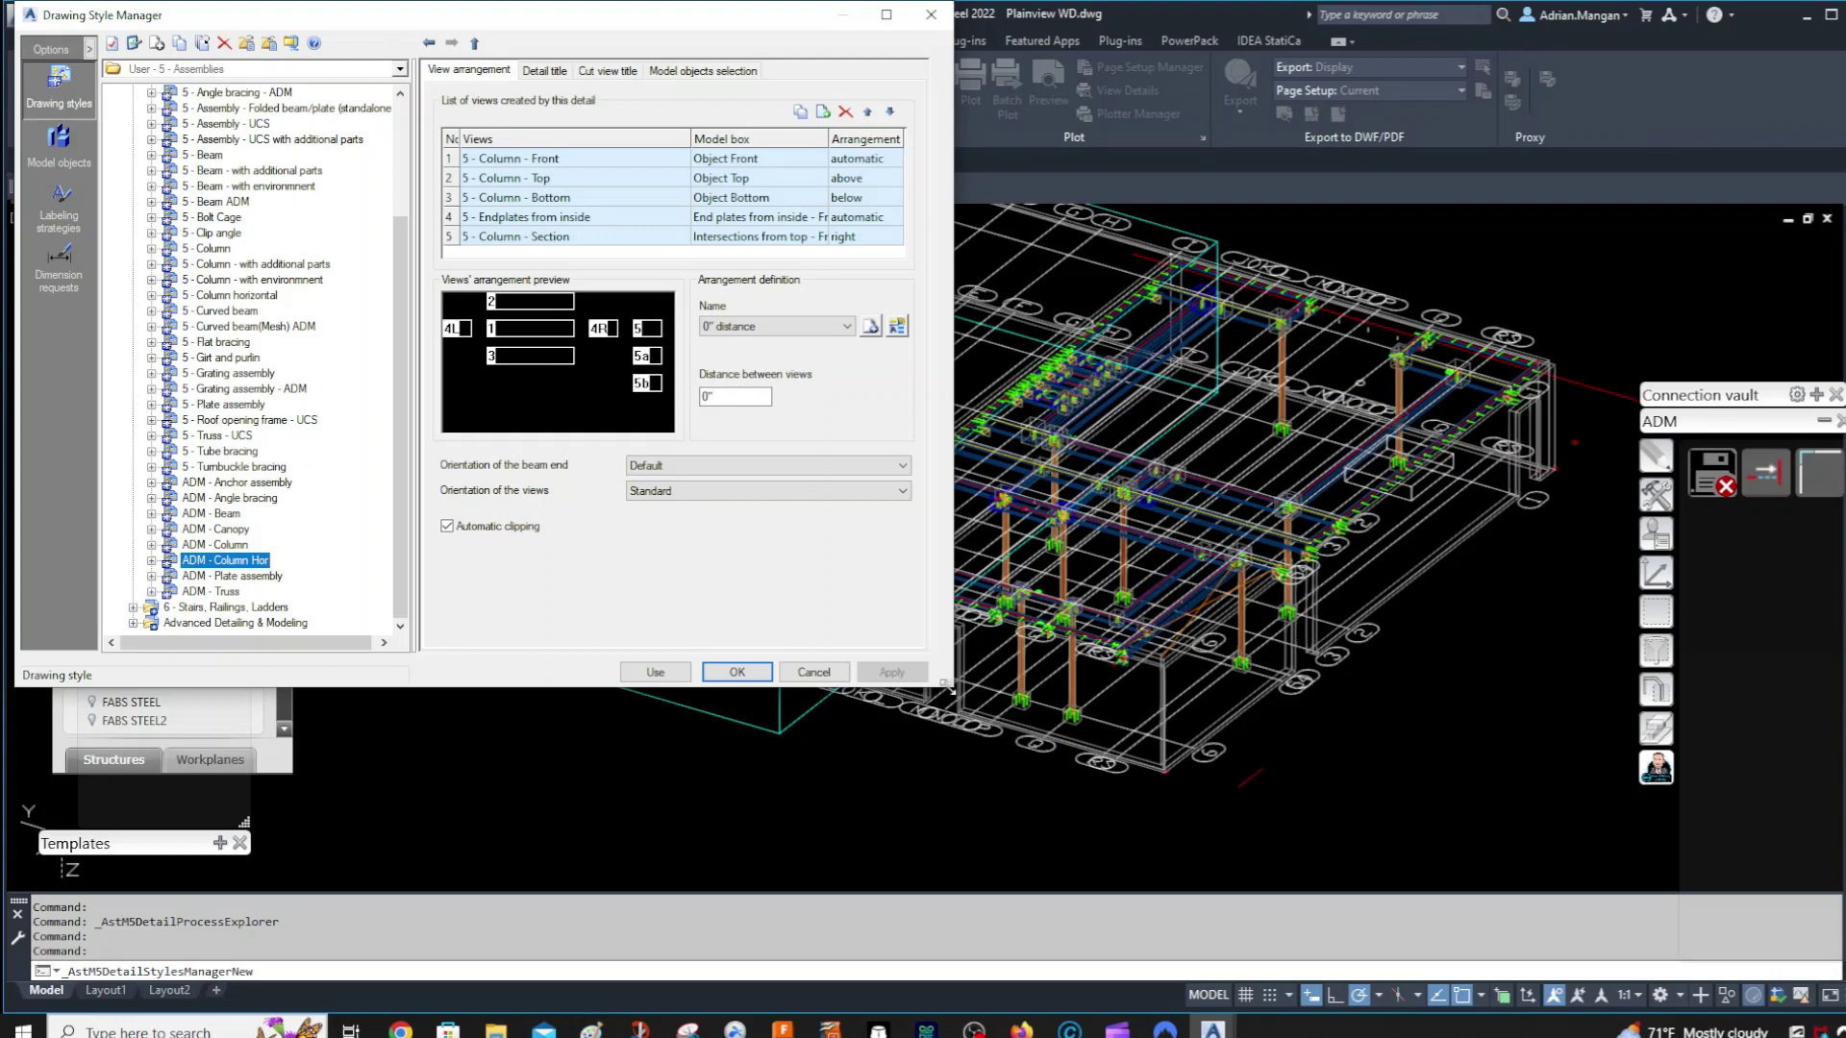
pyautogui.moveTo(945, 685)
pyautogui.mouseDown()
pyautogui.moveTo(1115, 765)
pyautogui.moveTo(1469, 846)
pyautogui.mouseUp()
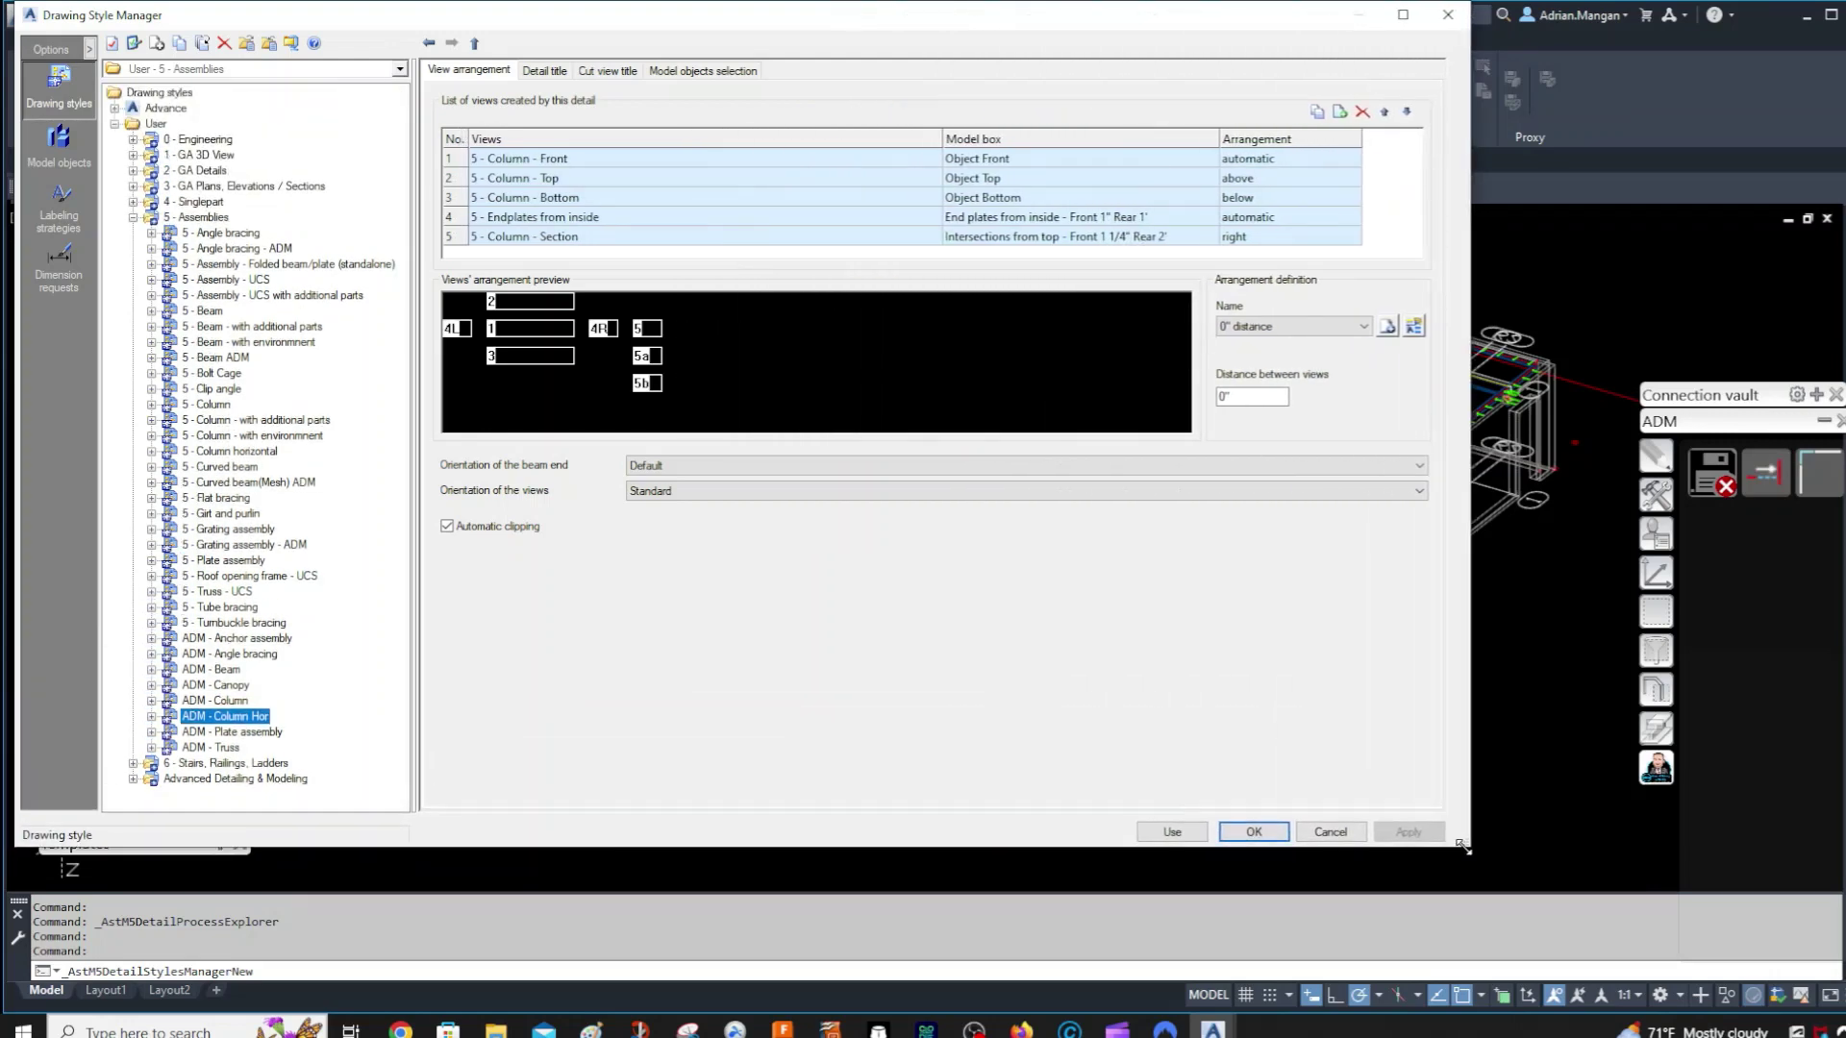
pyautogui.click(210, 702)
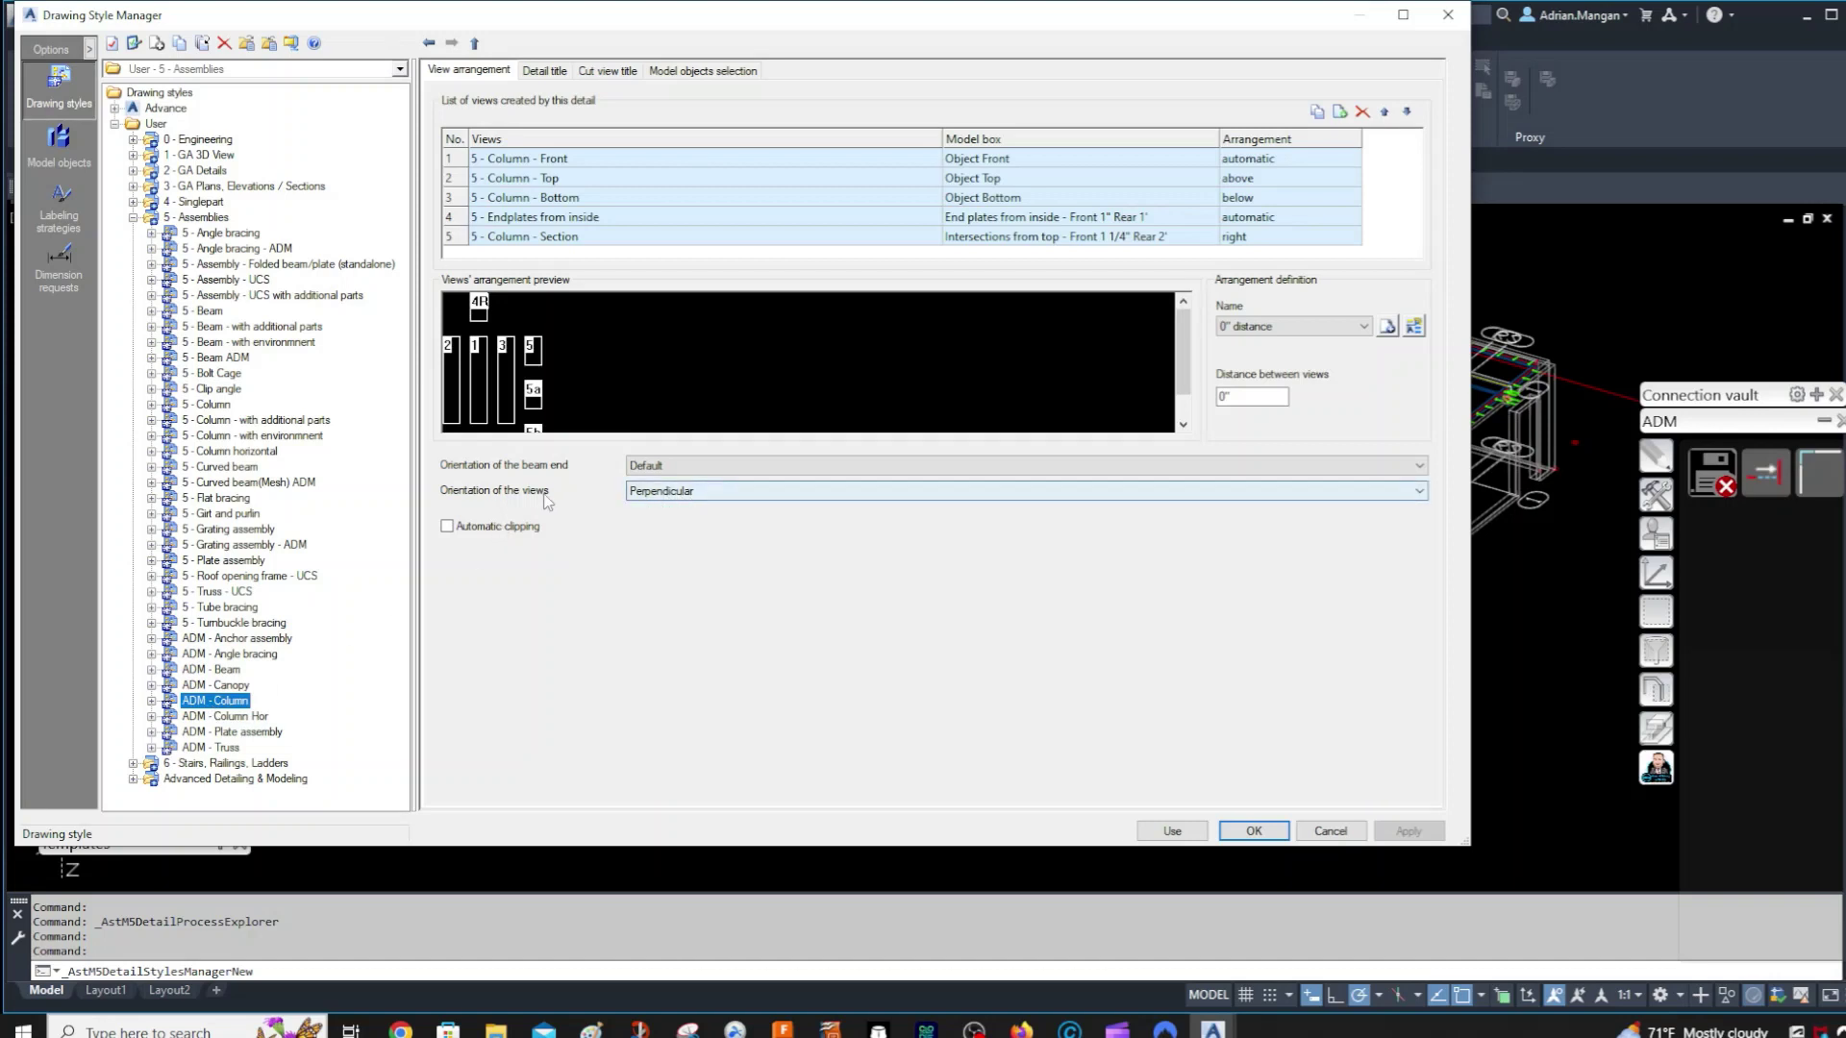
pyautogui.click(267, 718)
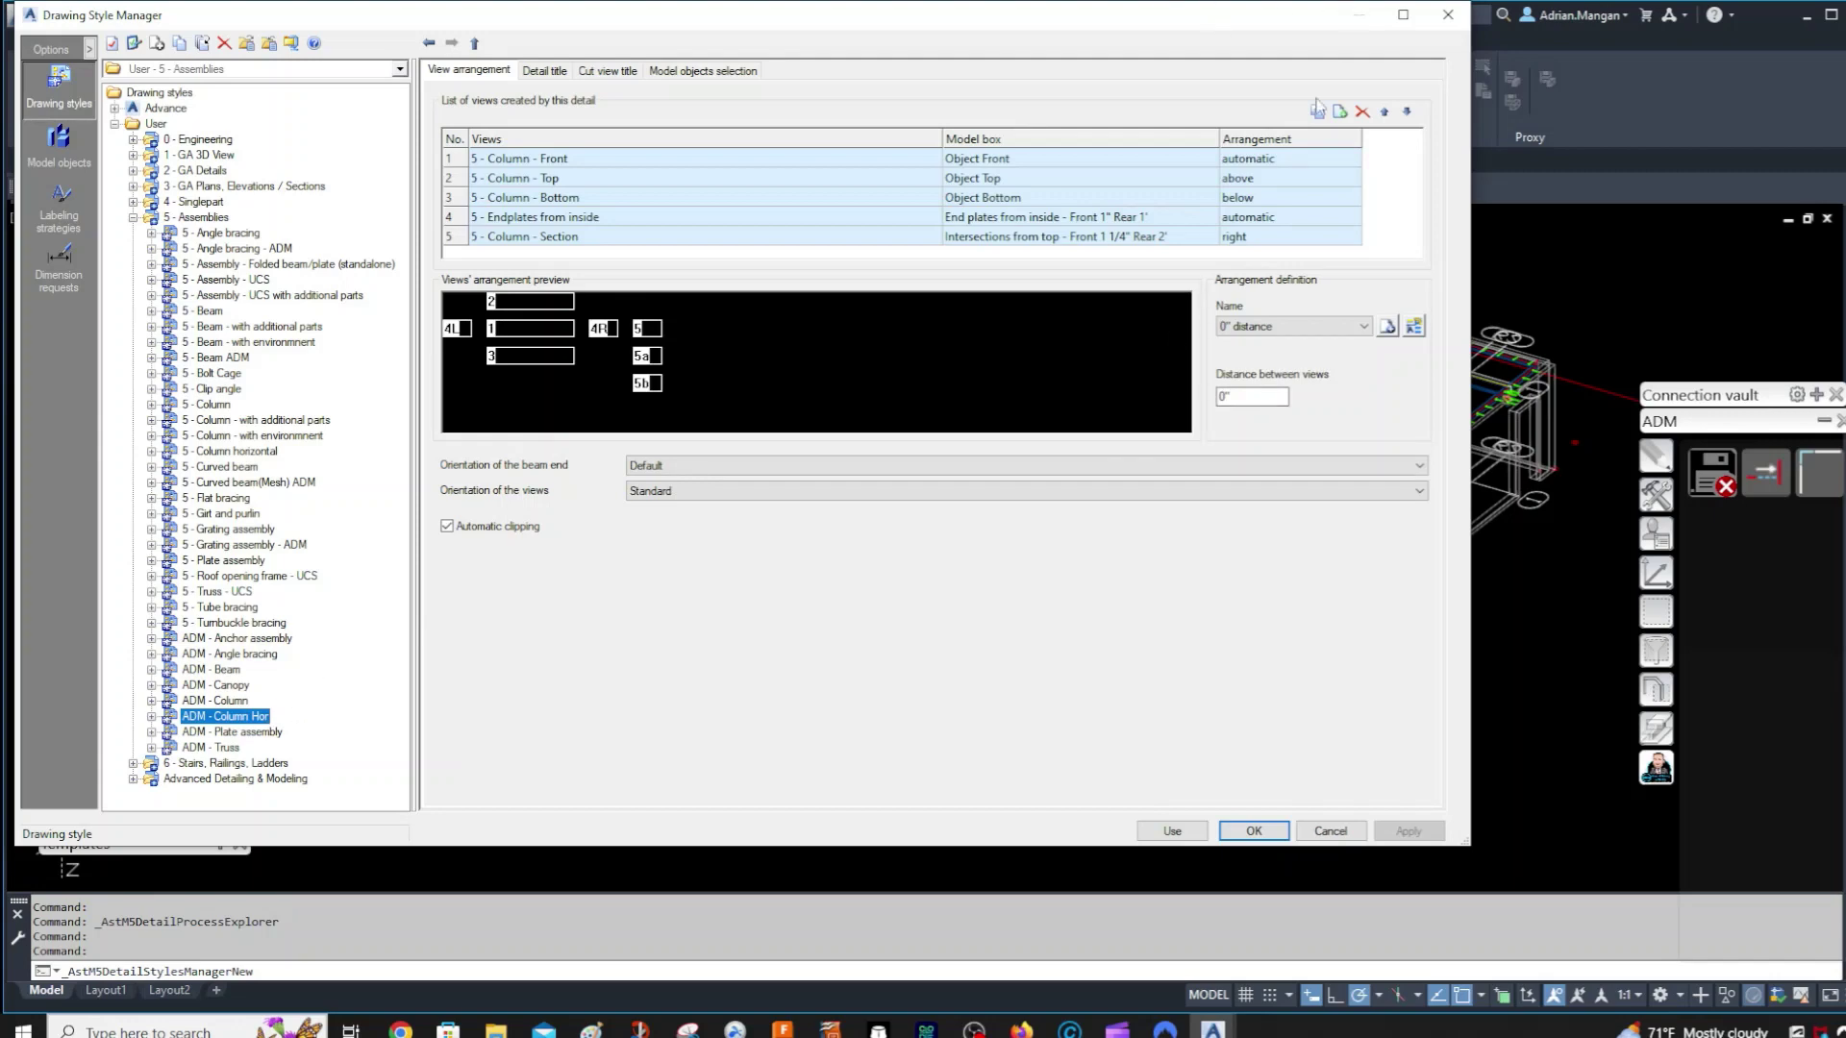
pyautogui.click(1448, 15)
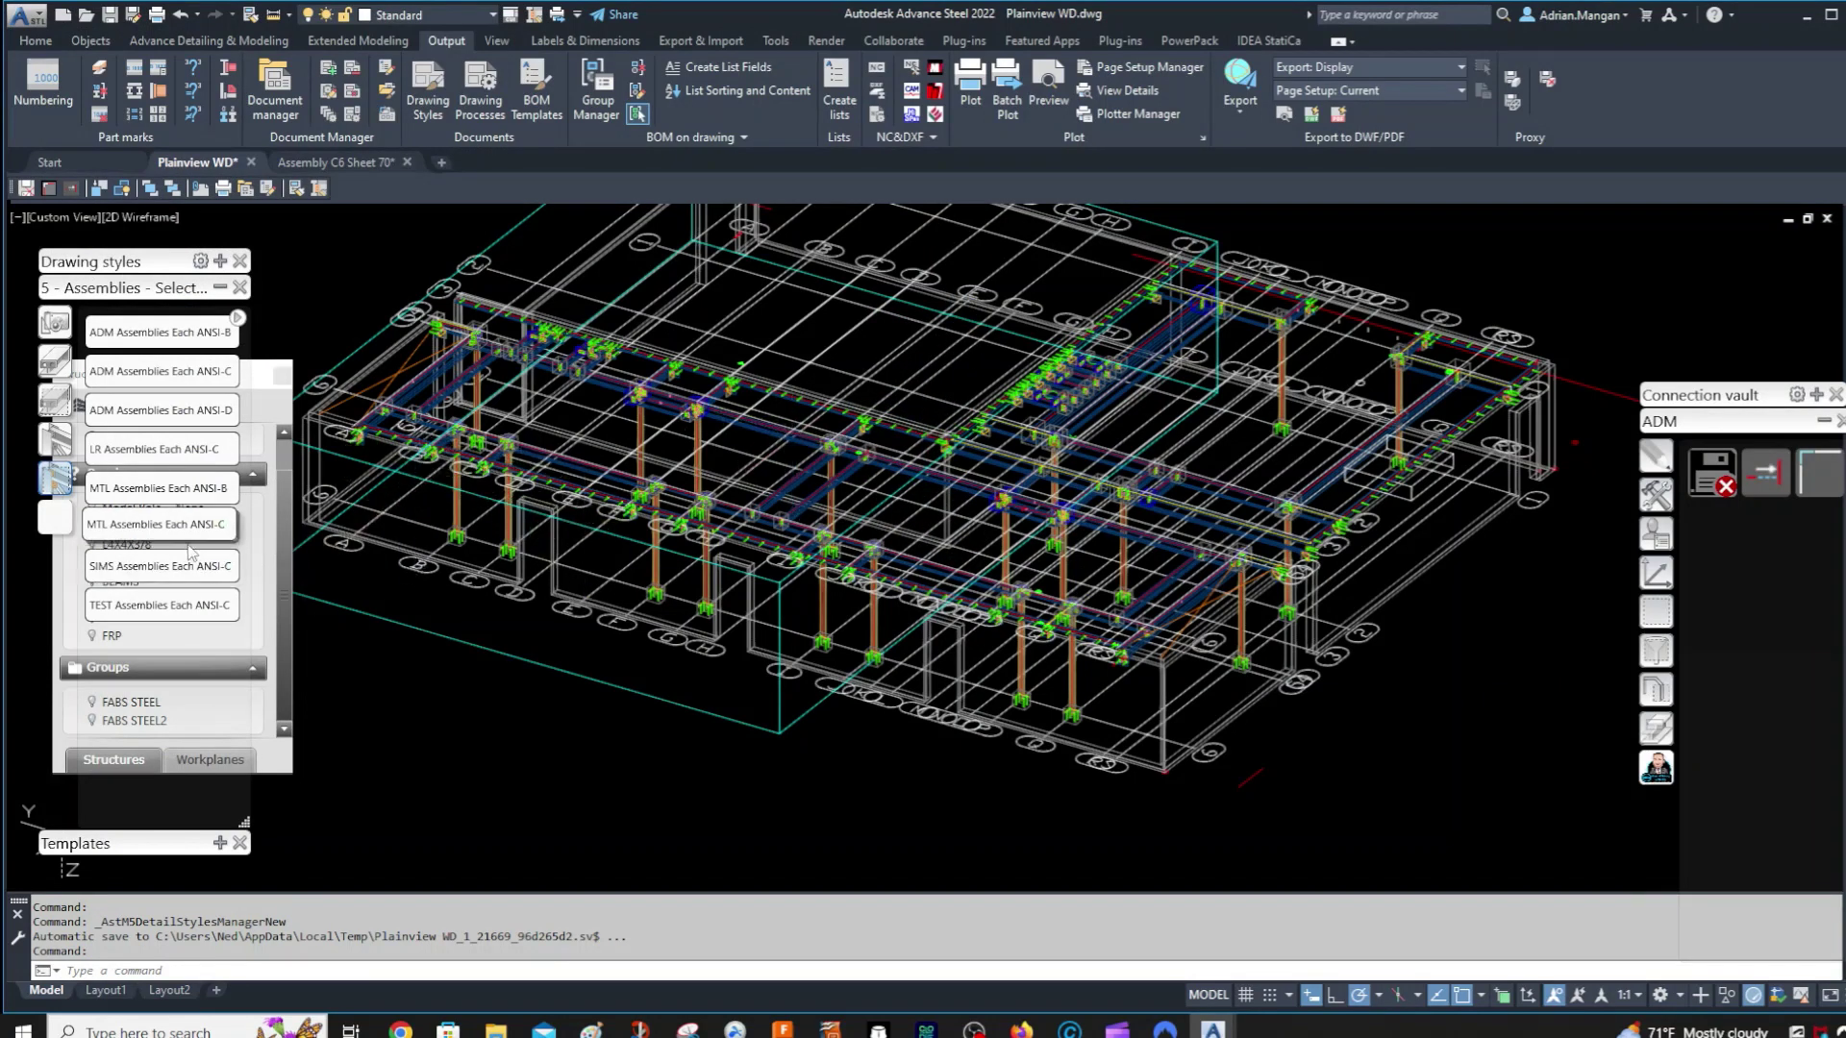
# - Review the drawing styles available for columns in the SIMS process's detail style map 02 - Assemblies ADM, keeping ADM - Column
pyautogui.click(327, 115)
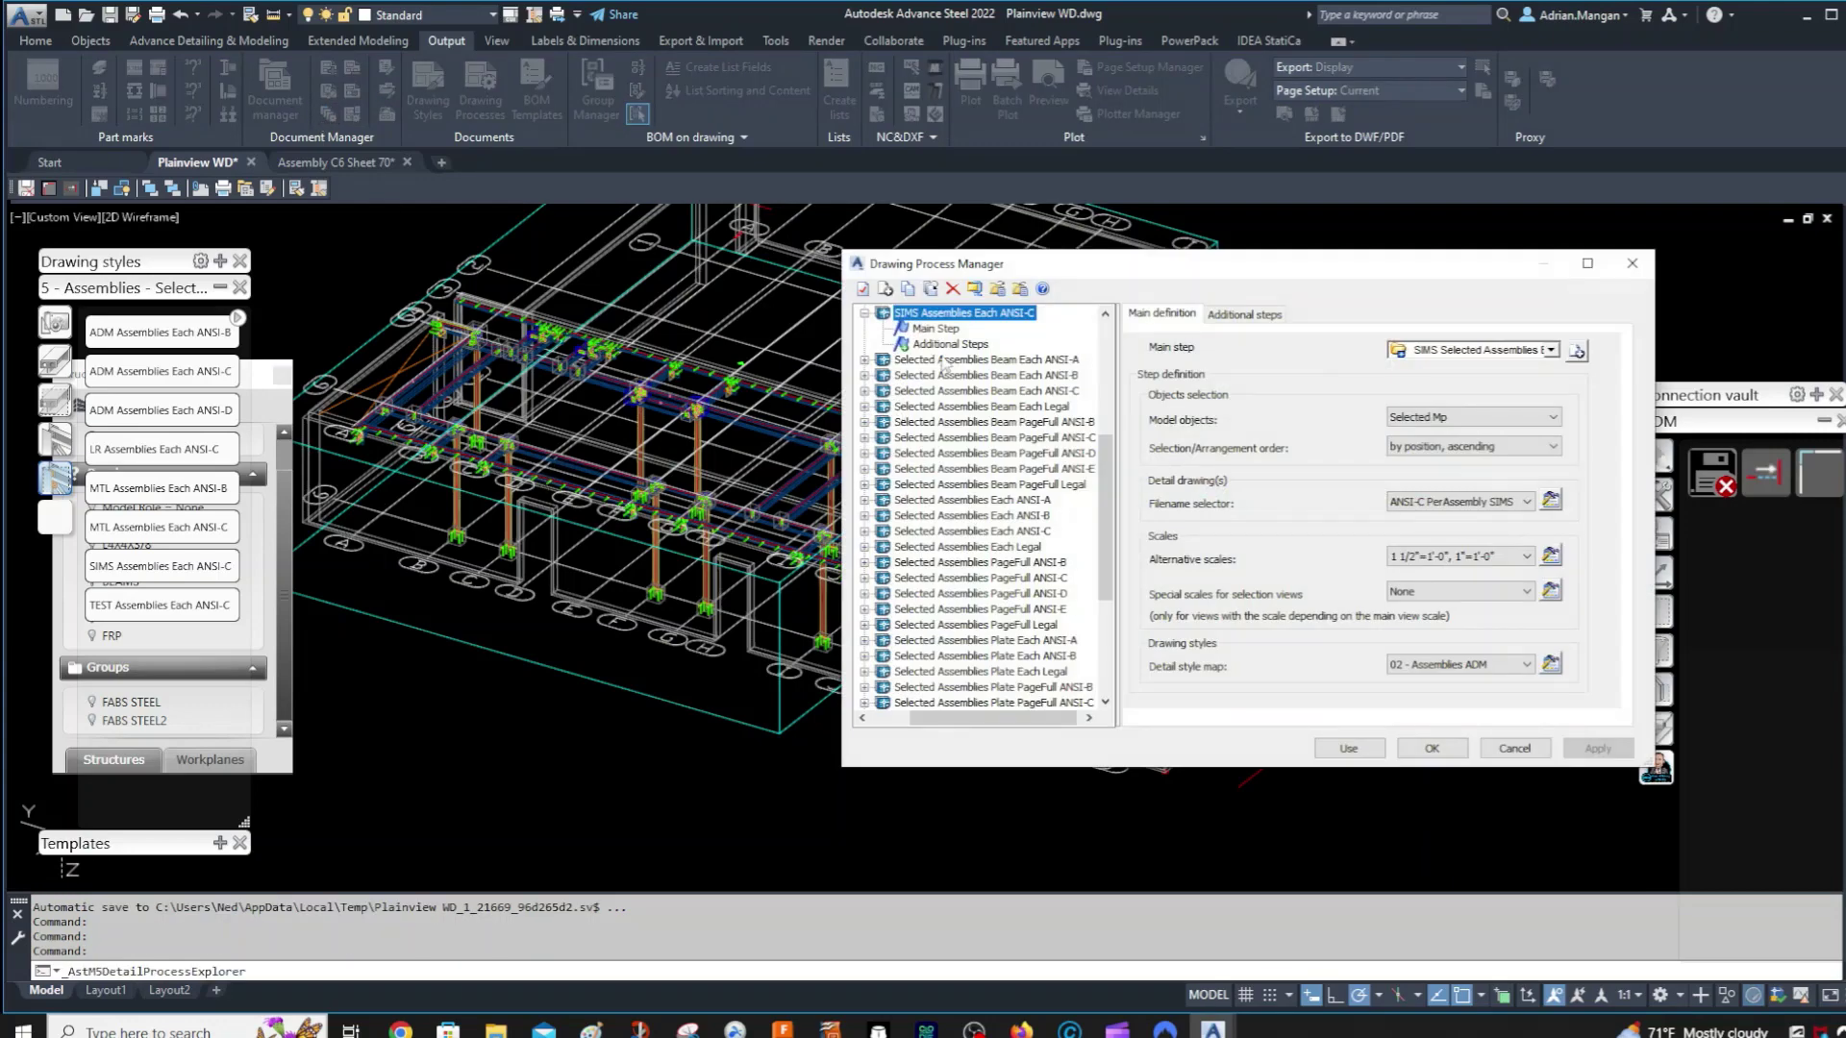
pyautogui.click(1529, 665)
pyautogui.click(1529, 665)
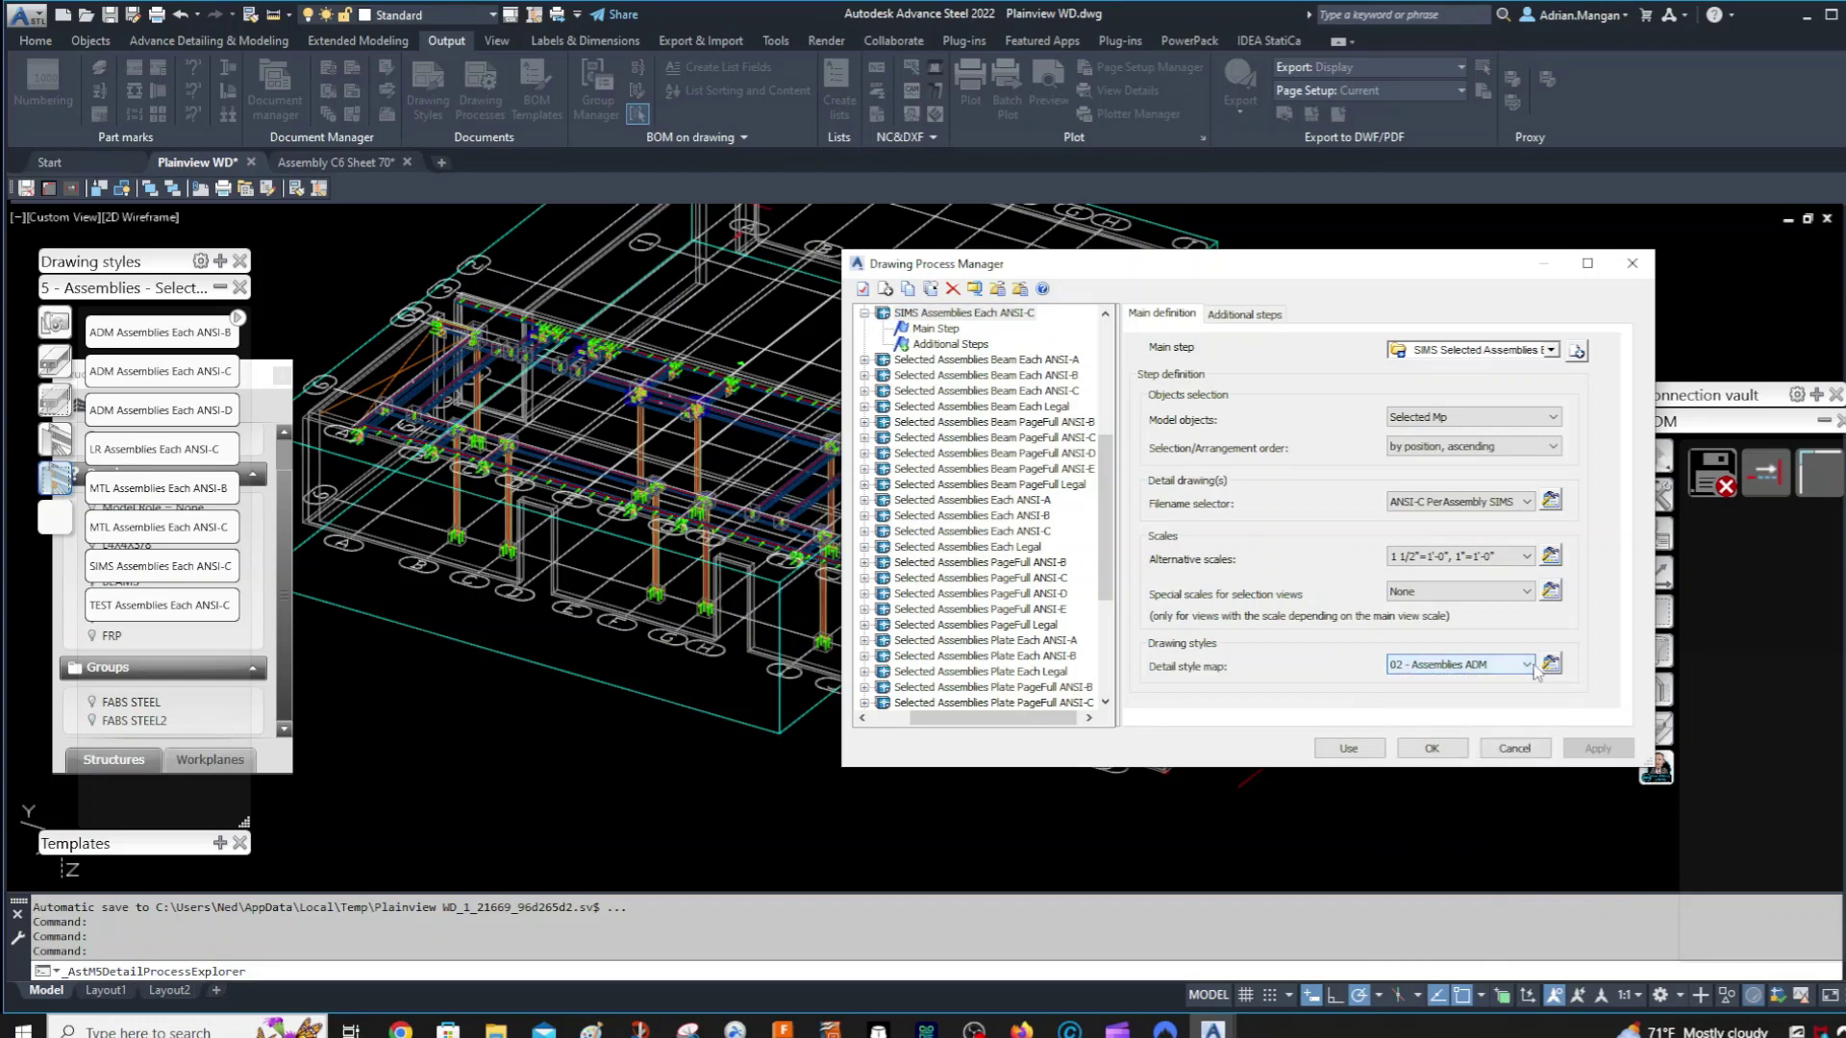
pyautogui.click(1551, 664)
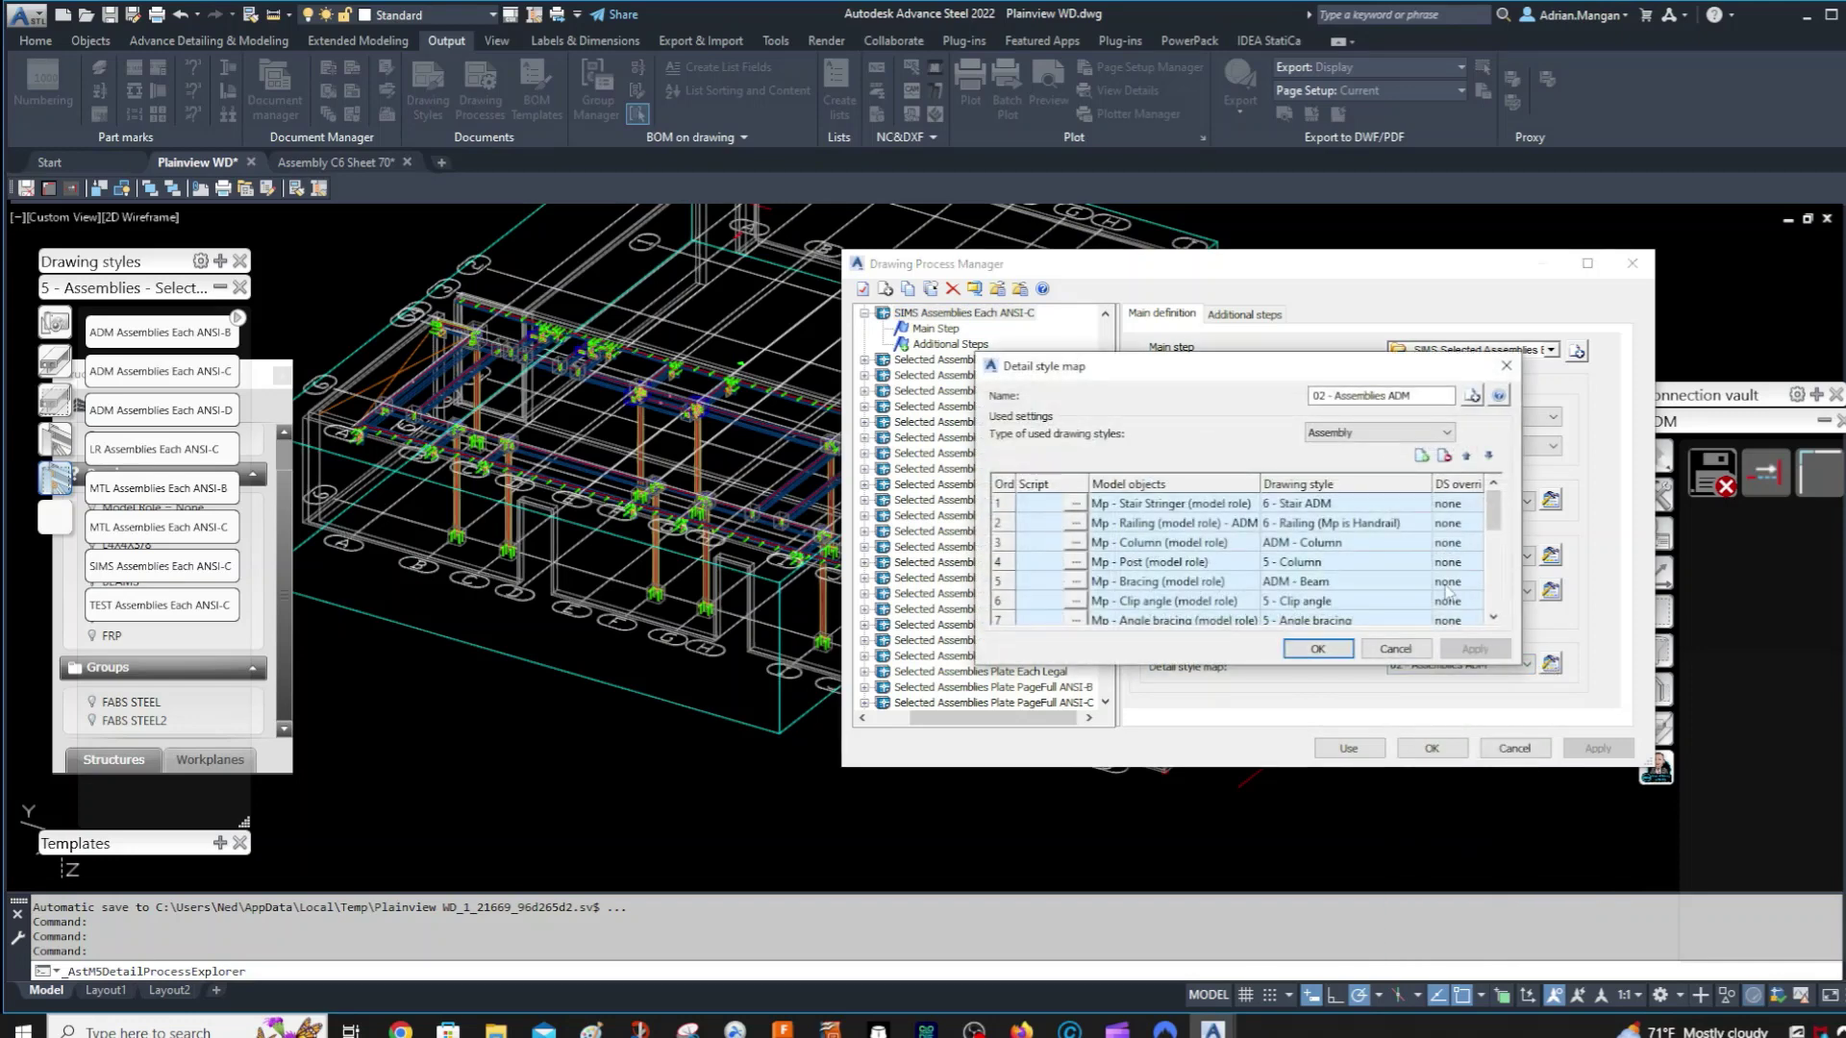
pyautogui.click(1414, 545)
pyautogui.click(1419, 543)
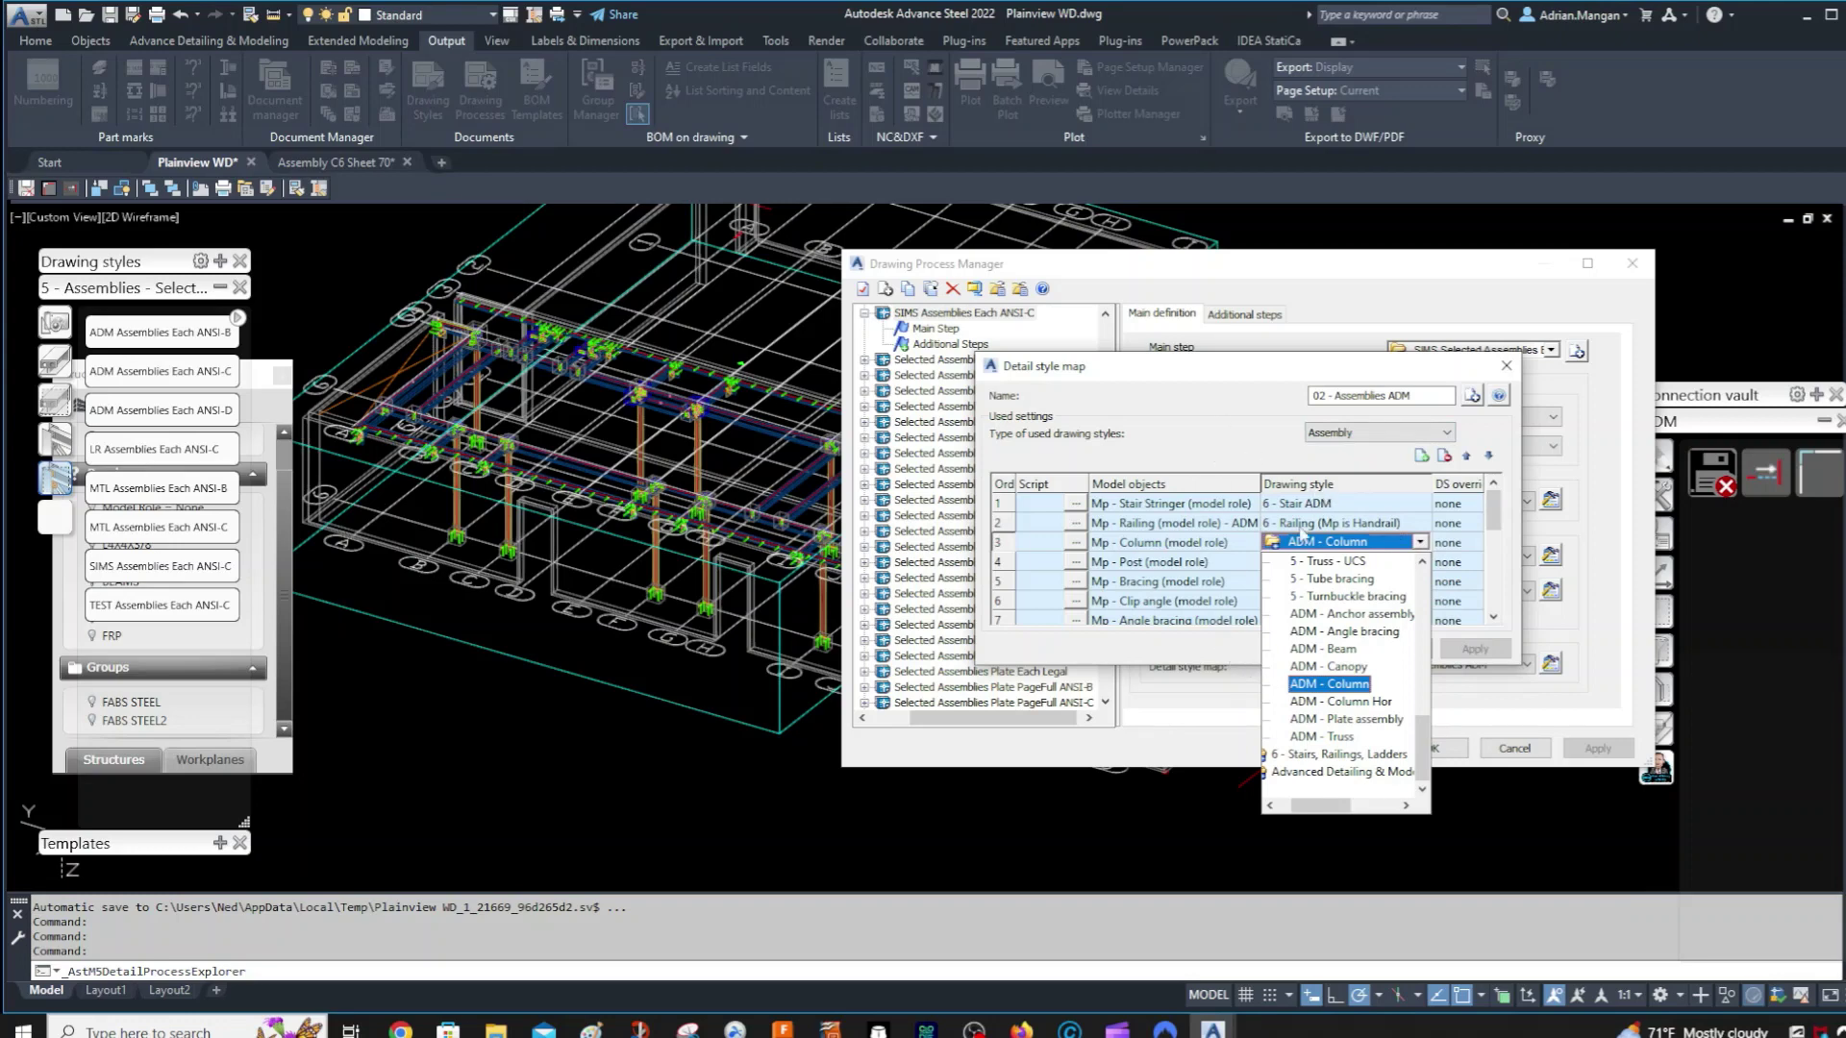
pyautogui.click(1331, 686)
pyautogui.click(1344, 646)
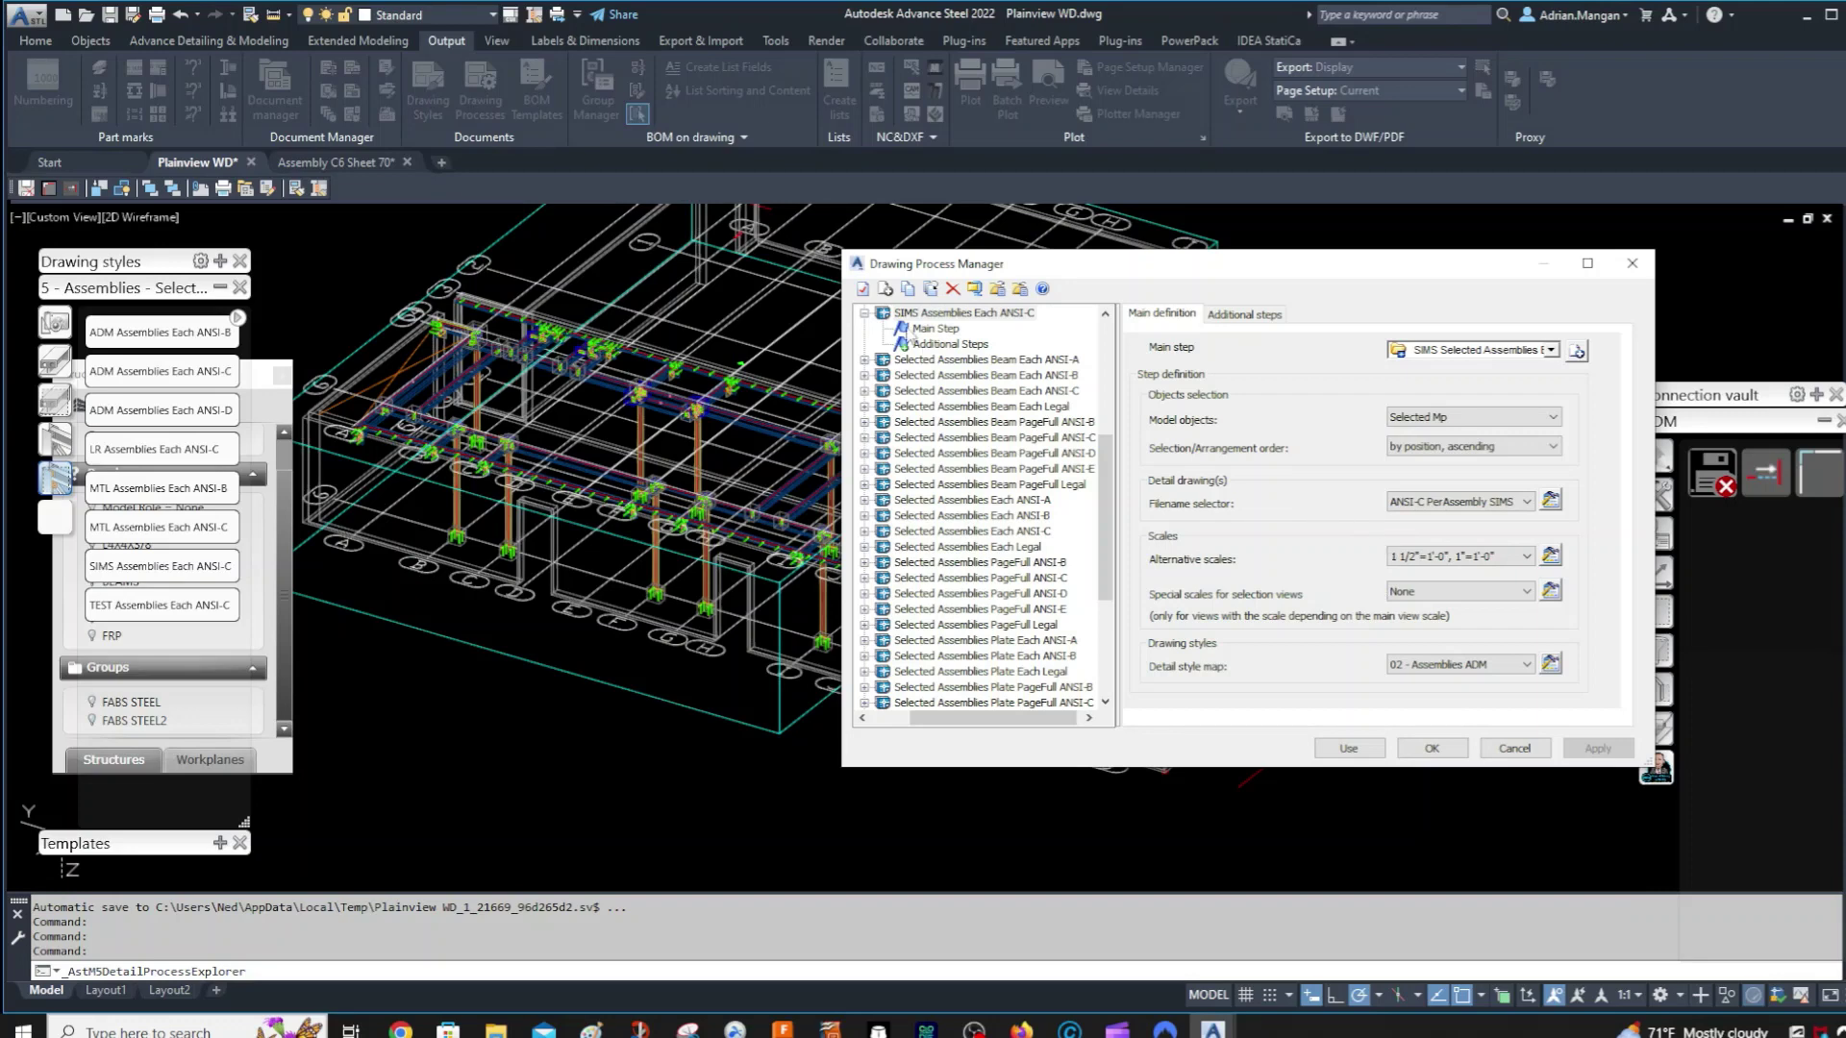
# - Copy the drawing process SIMS Assemblies Each ANSI-C and name the copy SIMS Ass Column Each ANSI-C
pyautogui.scroll(2, 915, 337)
pyautogui.click(928, 409)
pyautogui.rightClick(929, 409)
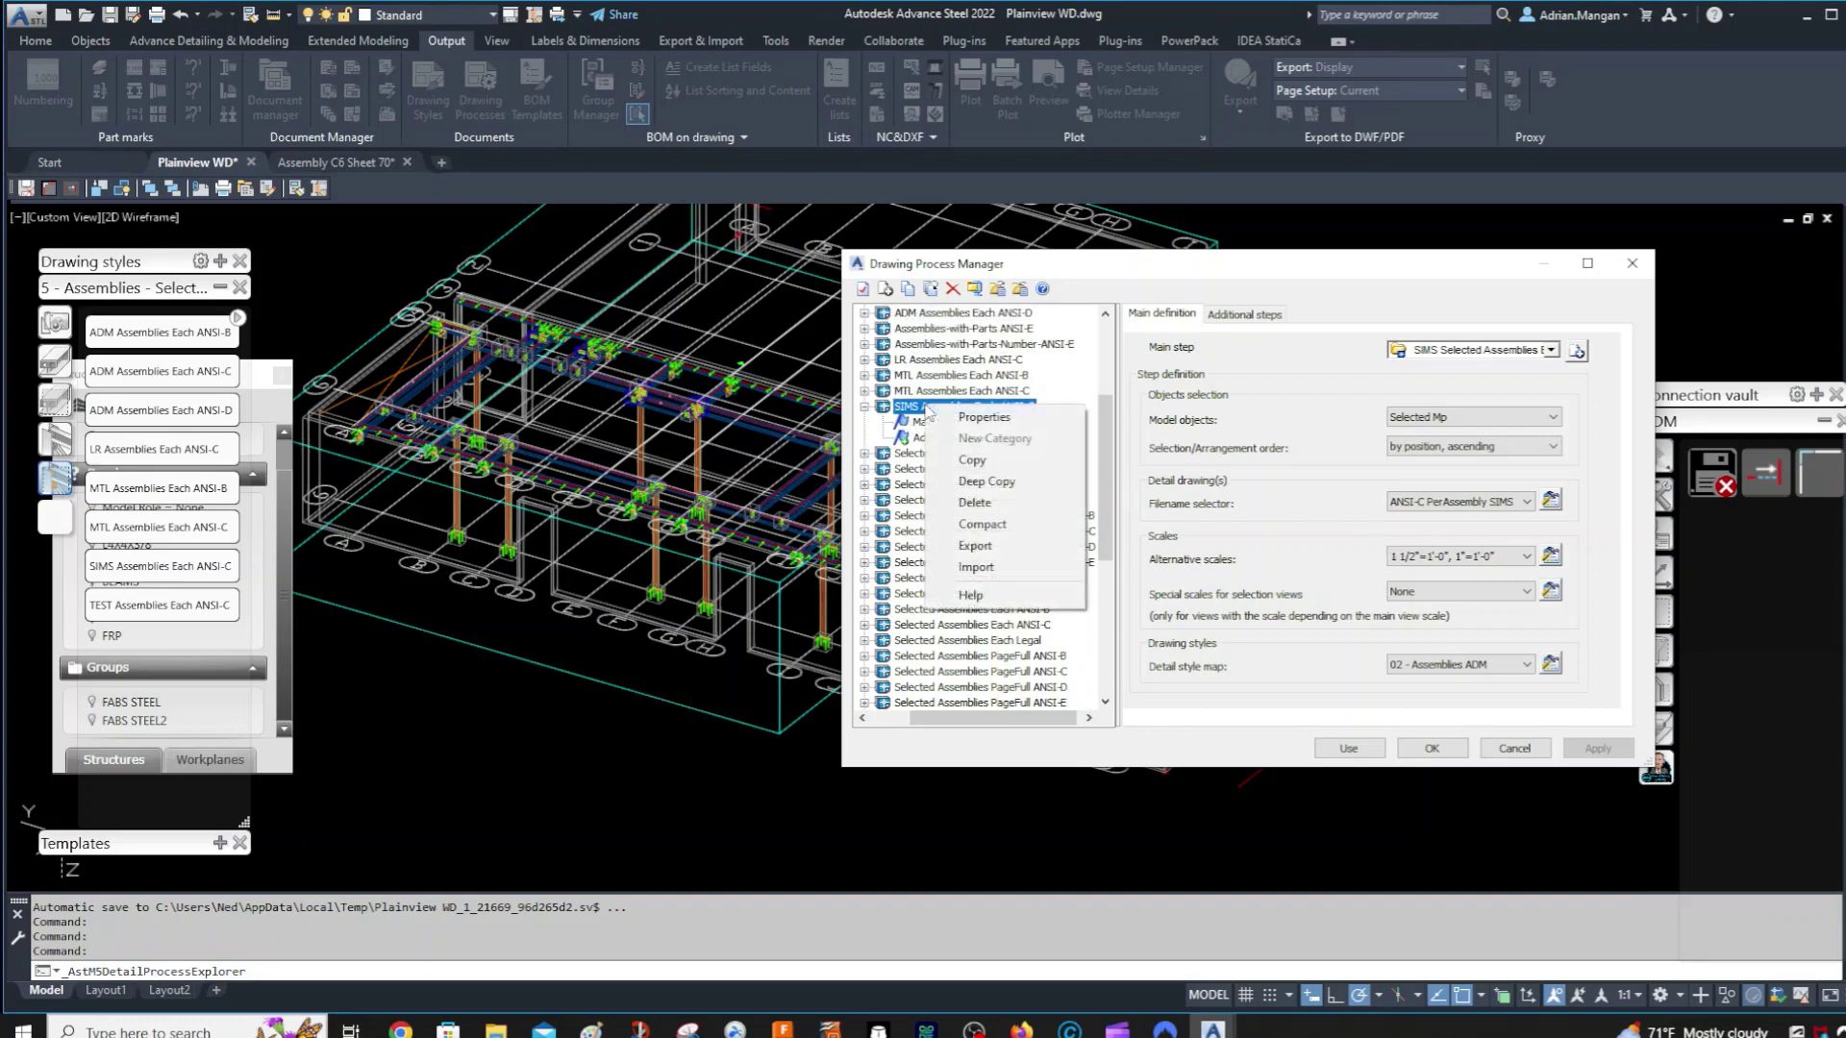
pyautogui.click(973, 461)
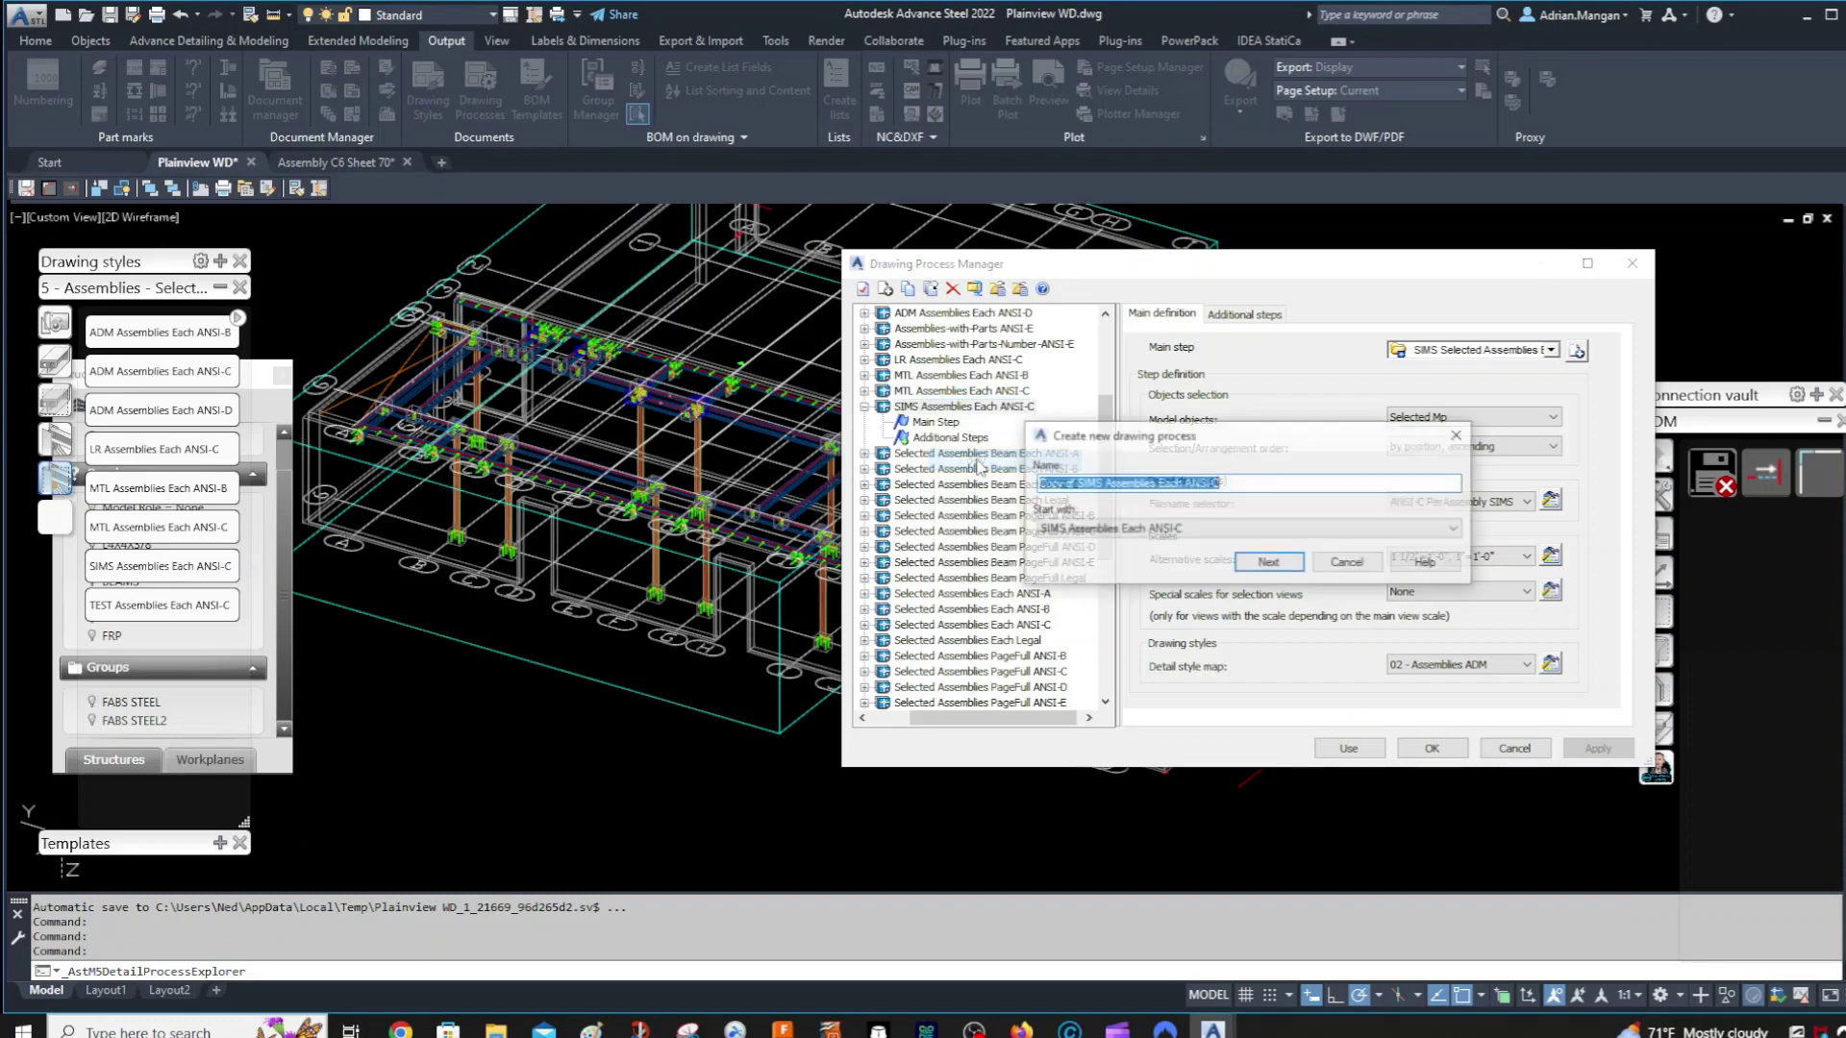
pyautogui.moveTo(1073, 486); pyautogui.dragTo(947, 497)
pyautogui.press('BackSpace')
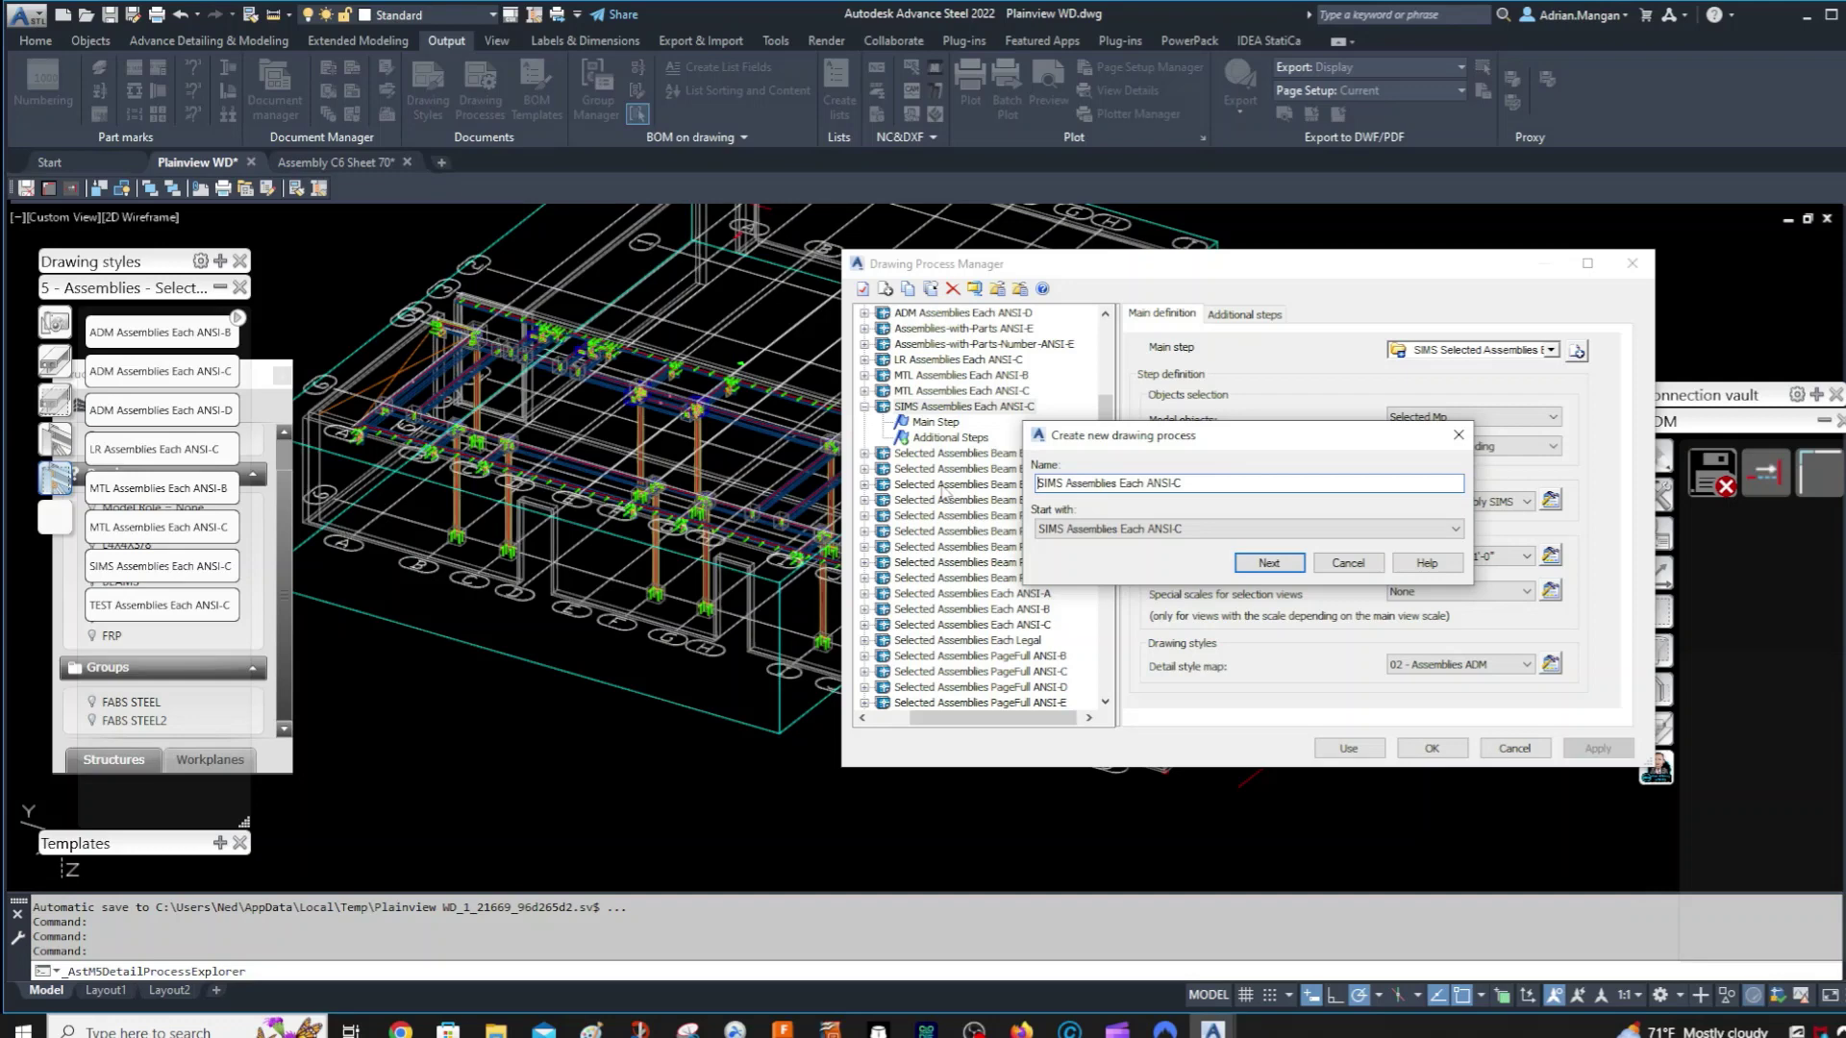
pyautogui.moveTo(1118, 485); pyautogui.dragTo(1077, 493)
pyautogui.press('Right')
pyautogui.press('BackSpace')
pyautogui.press('BackSpace')
pyautogui.press('BackSpace')
pyautogui.press('BackSpace')
pyautogui.press('BackSpace')
pyautogui.press('BackSpace')
pyautogui.press('BackSpace')
pyautogui.write('cOLUMN')
pyautogui.press('BackSpace')
pyautogui.press('BackSpace')
pyautogui.press('BackSpace')
pyautogui.press('BackSpace')
pyautogui.press('BackSpace')
pyautogui.press('BackSpace')
pyautogui.press('BackSpace')
pyautogui.write('Column')
pyautogui.click(1286, 564)
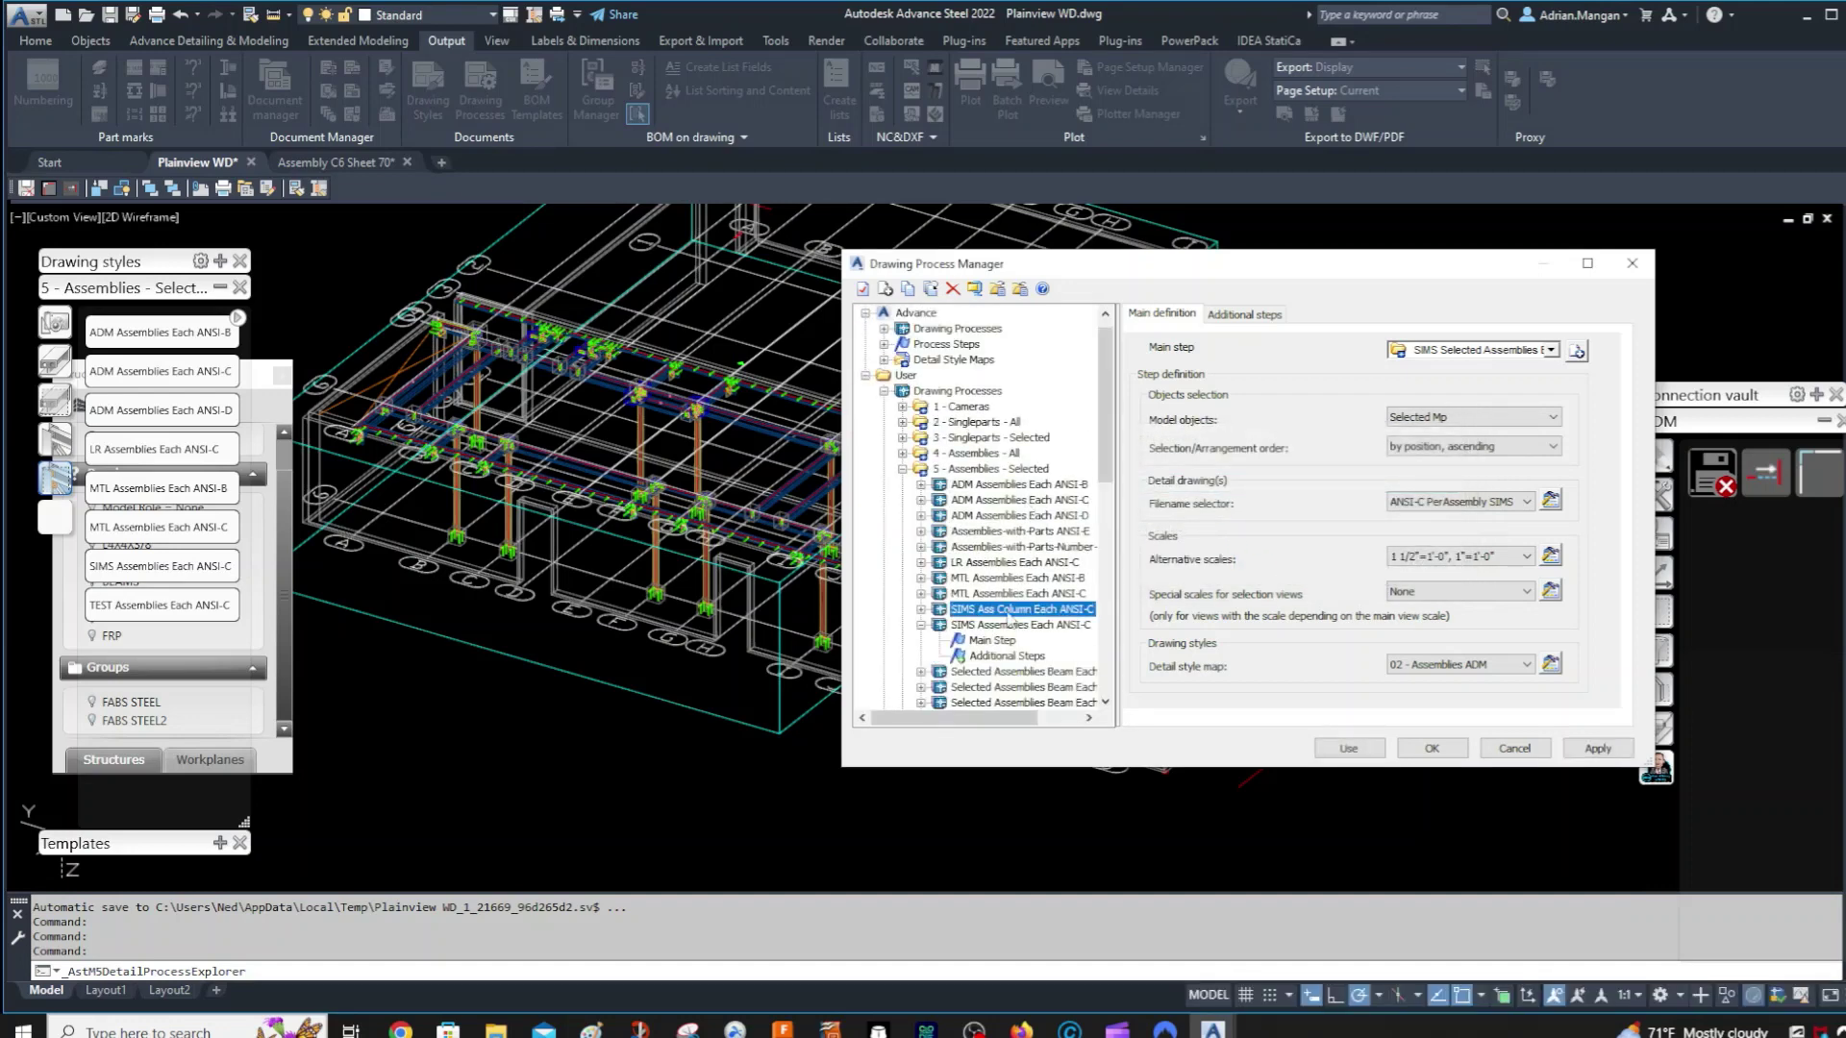
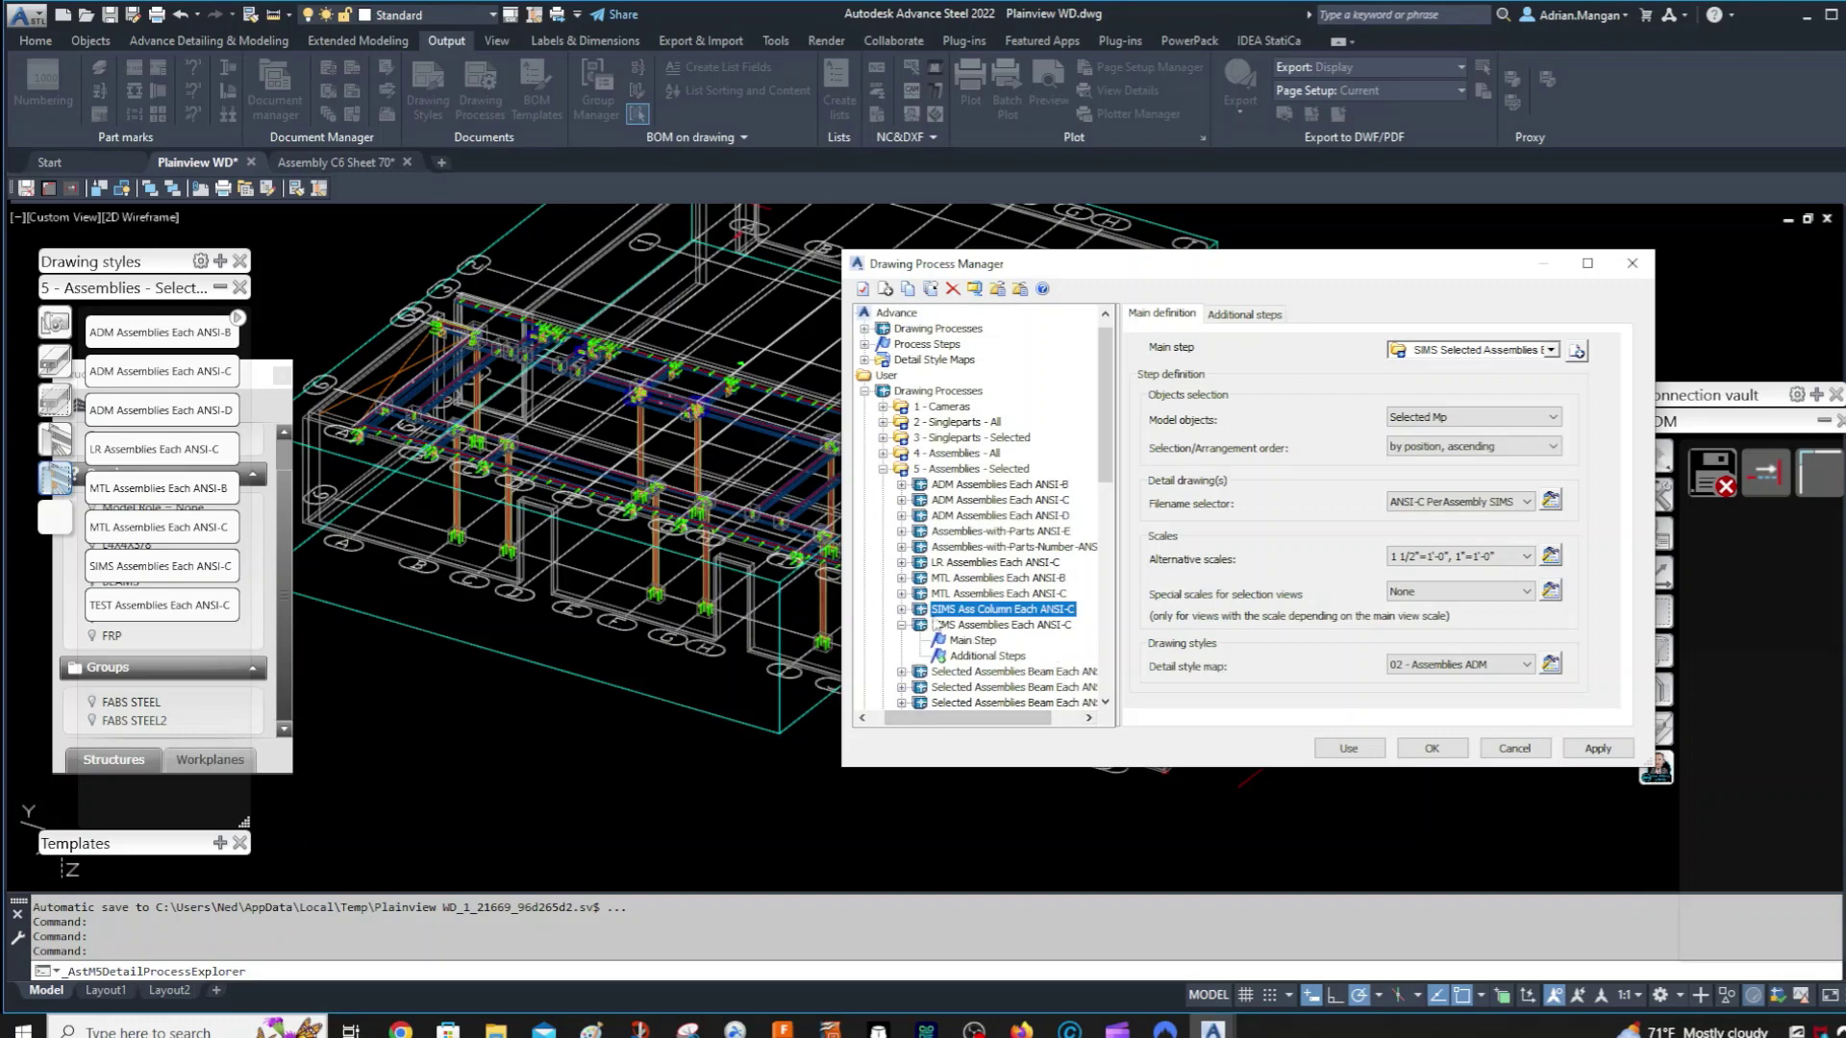
pyautogui.click(901, 625)
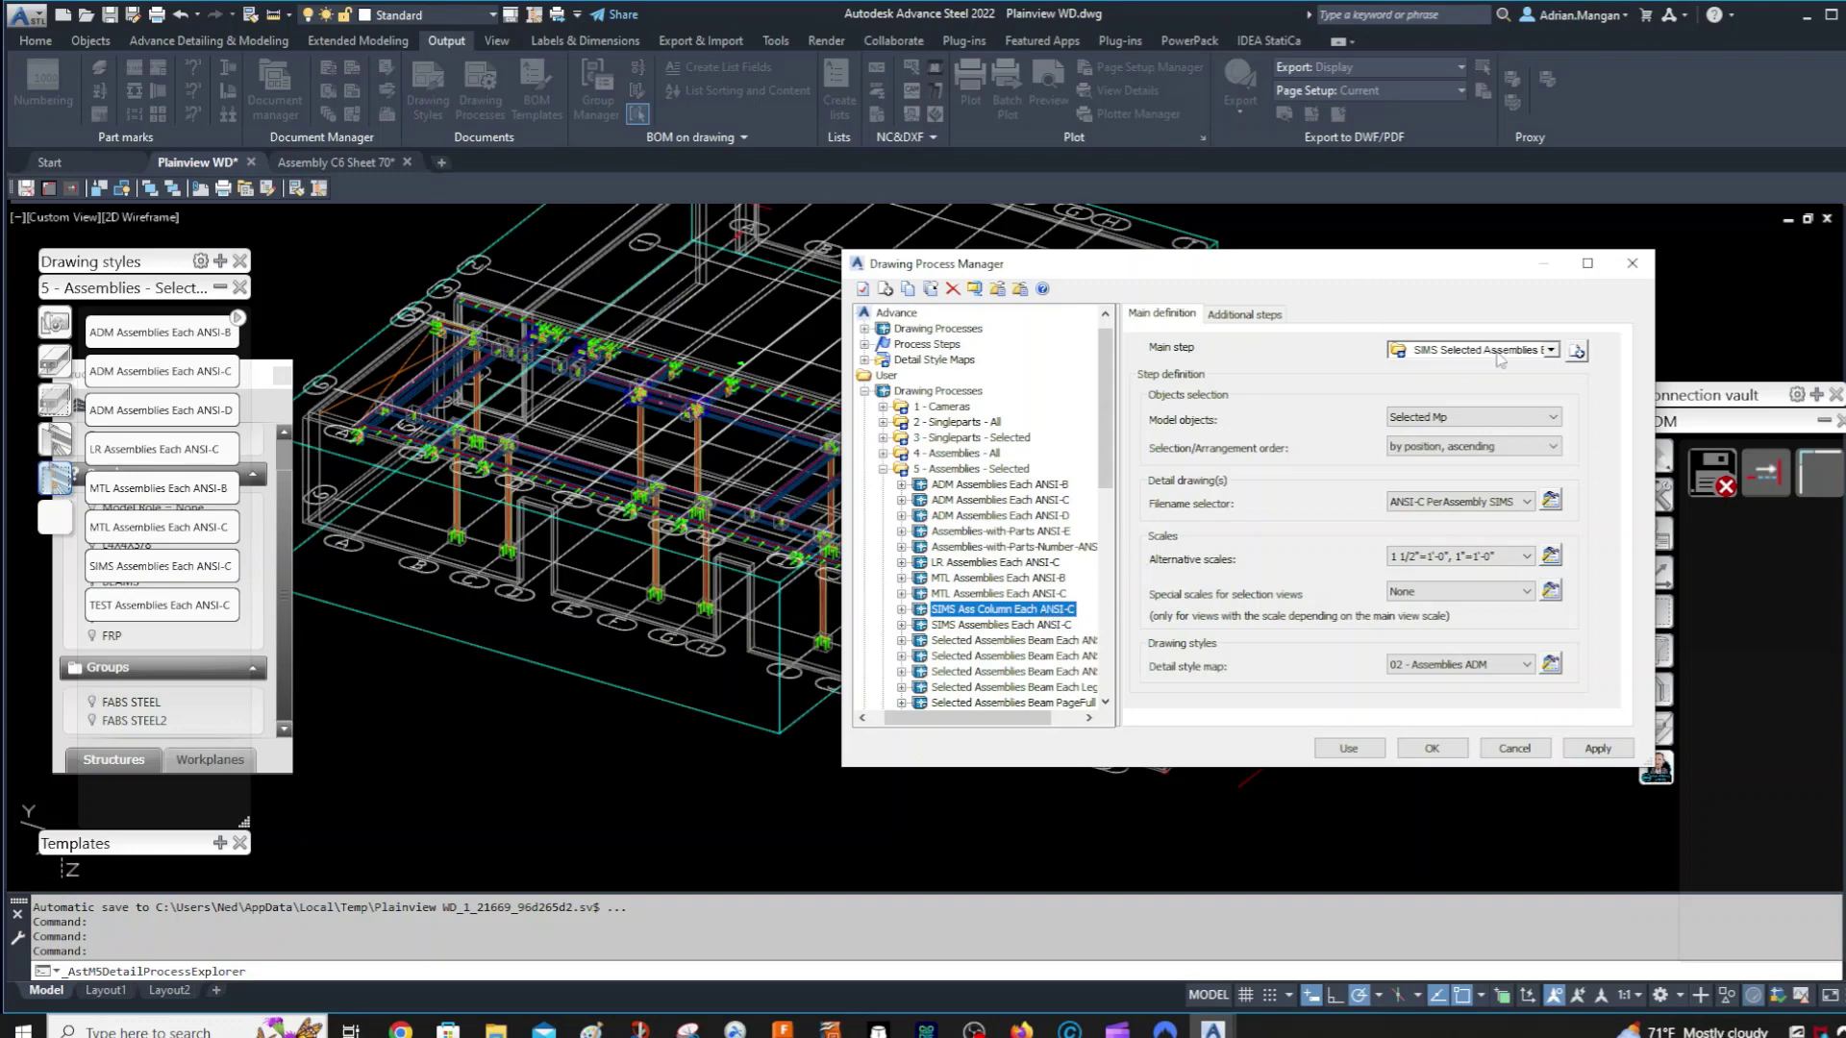
# - Copy the new process's main step with Column added to its name, and check its ANSI-C PerAssembly SIMS filename selector
pyautogui.click(1577, 352)
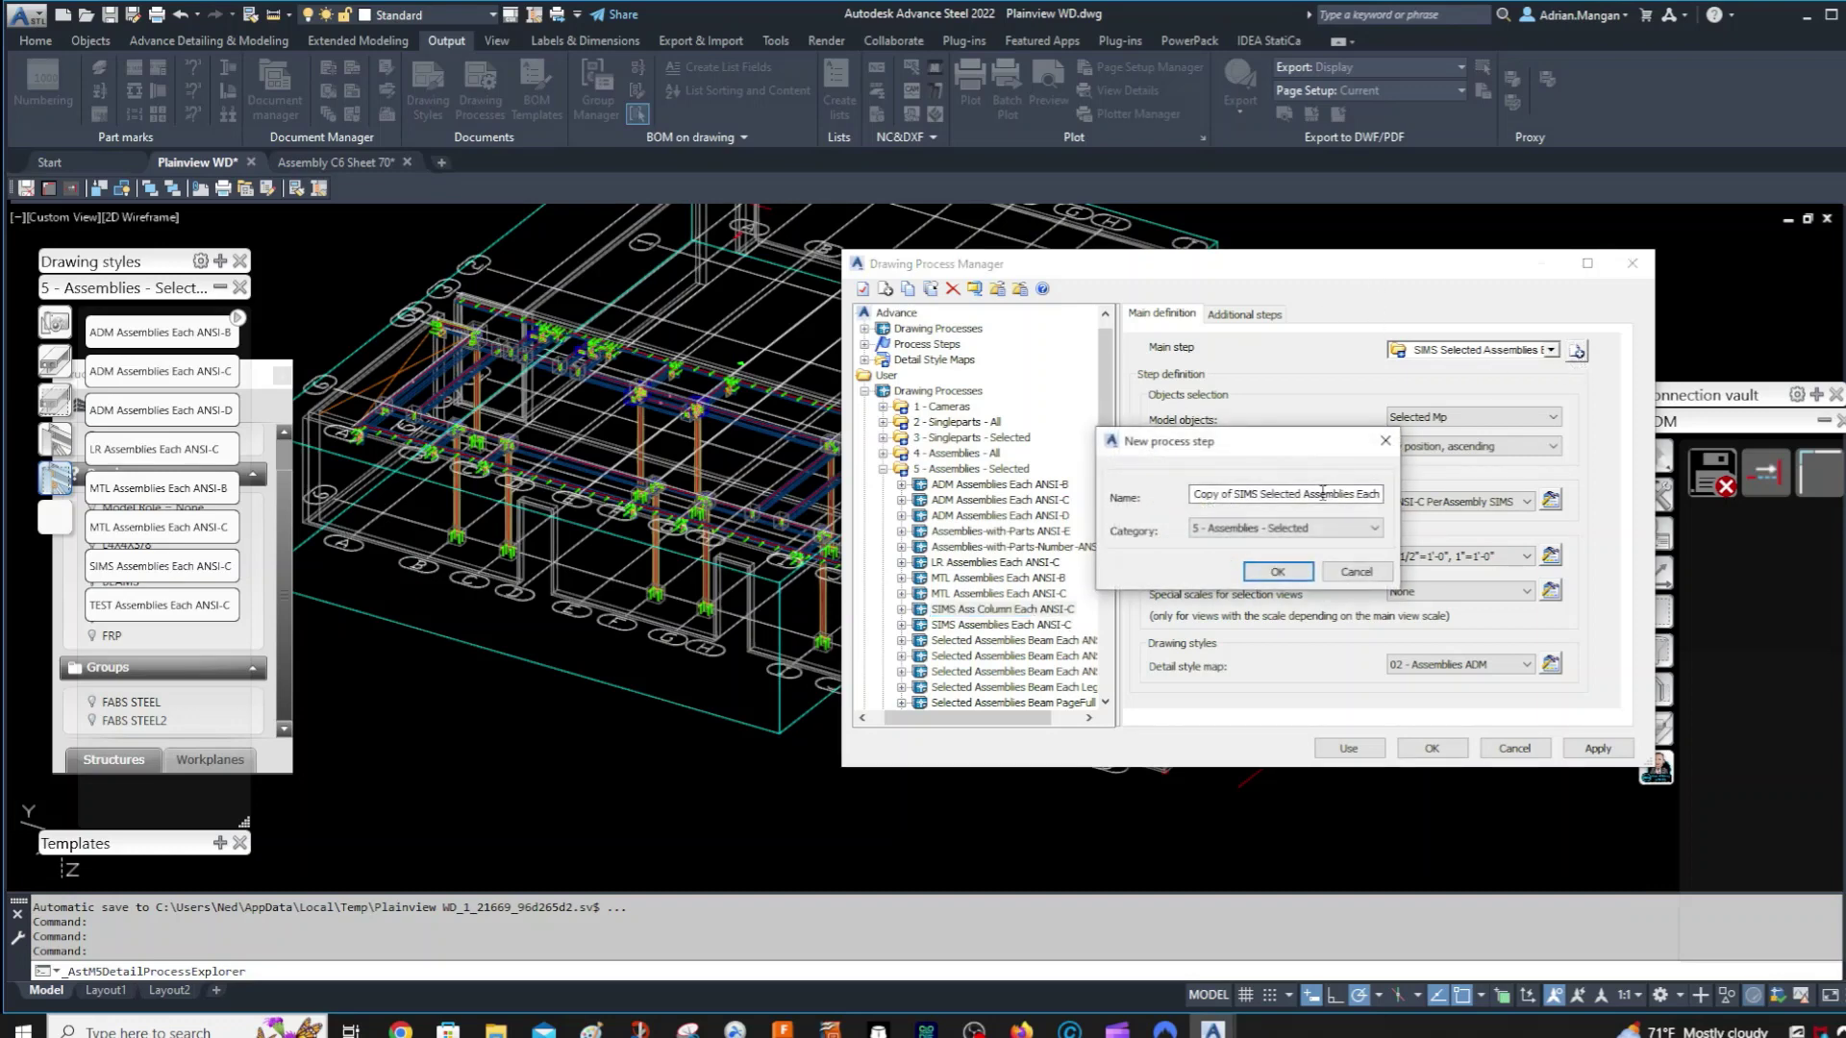
pyautogui.moveTo(1234, 494); pyautogui.dragTo(1191, 495)
pyautogui.press('Delete')
pyautogui.write('Column')
pyautogui.click(1306, 575)
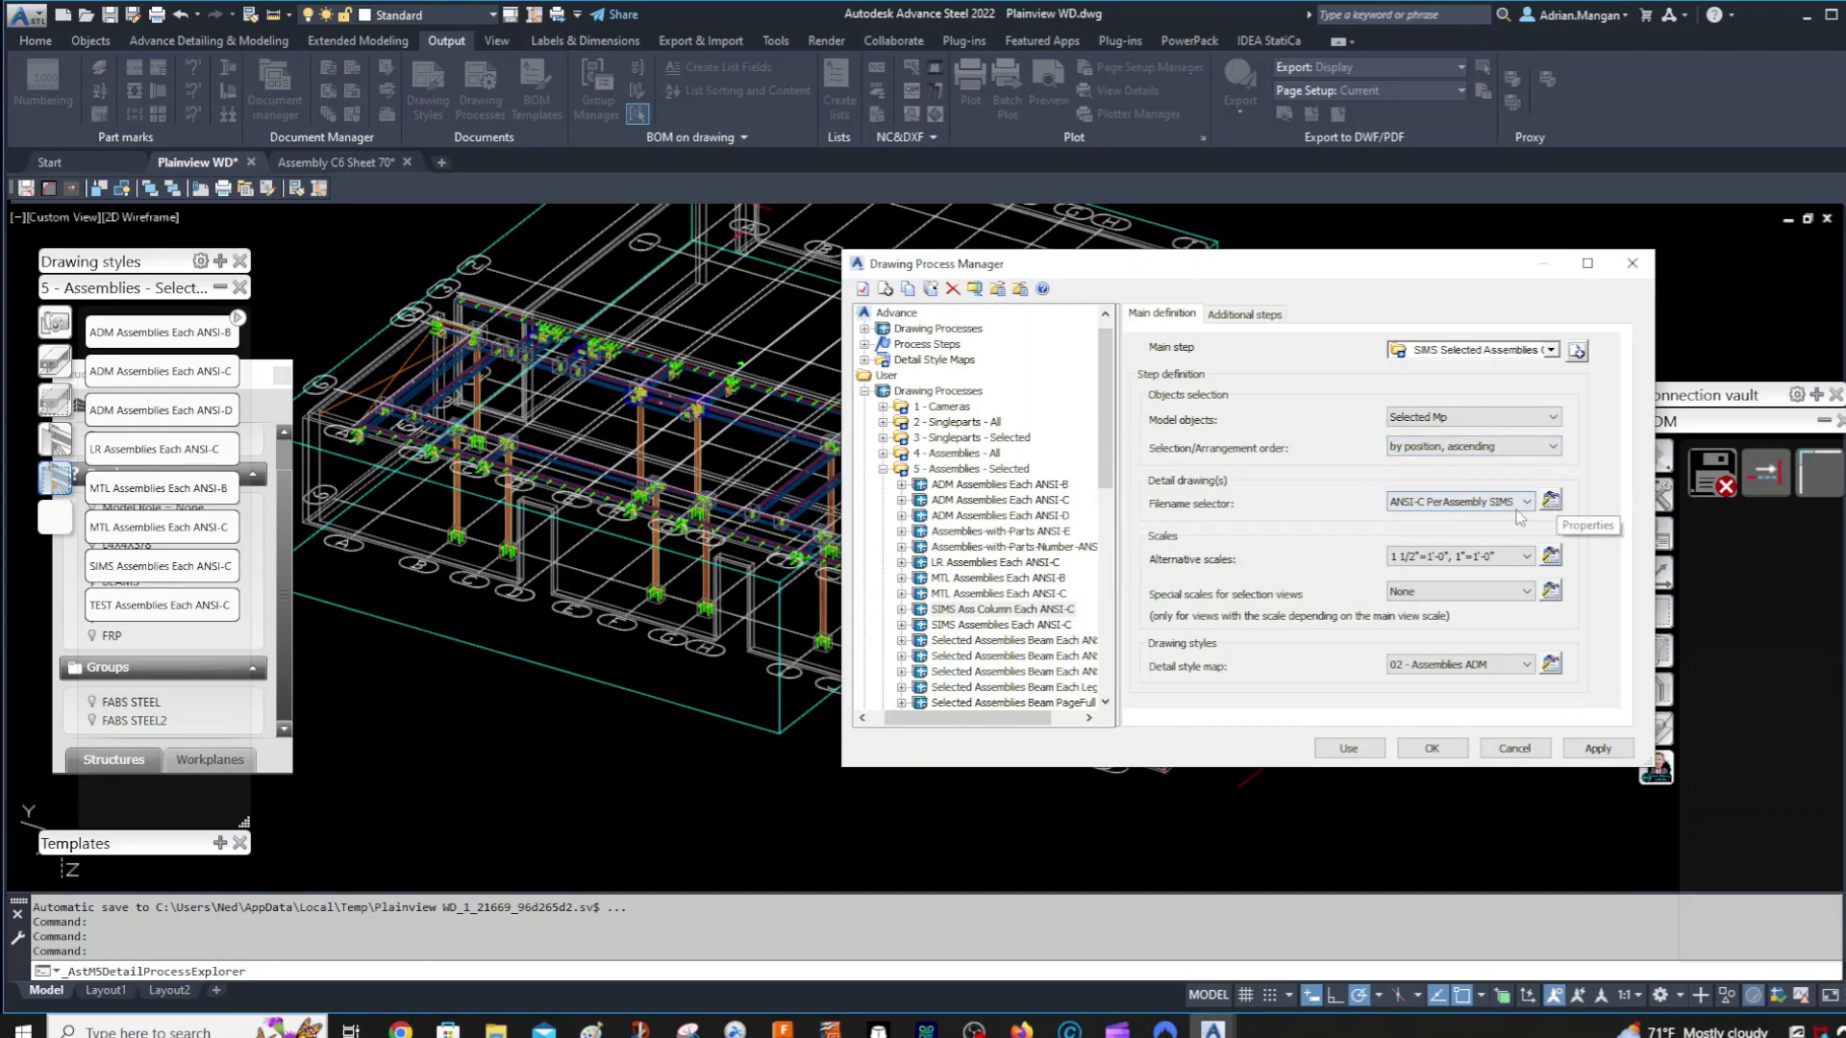
pyautogui.click(1549, 502)
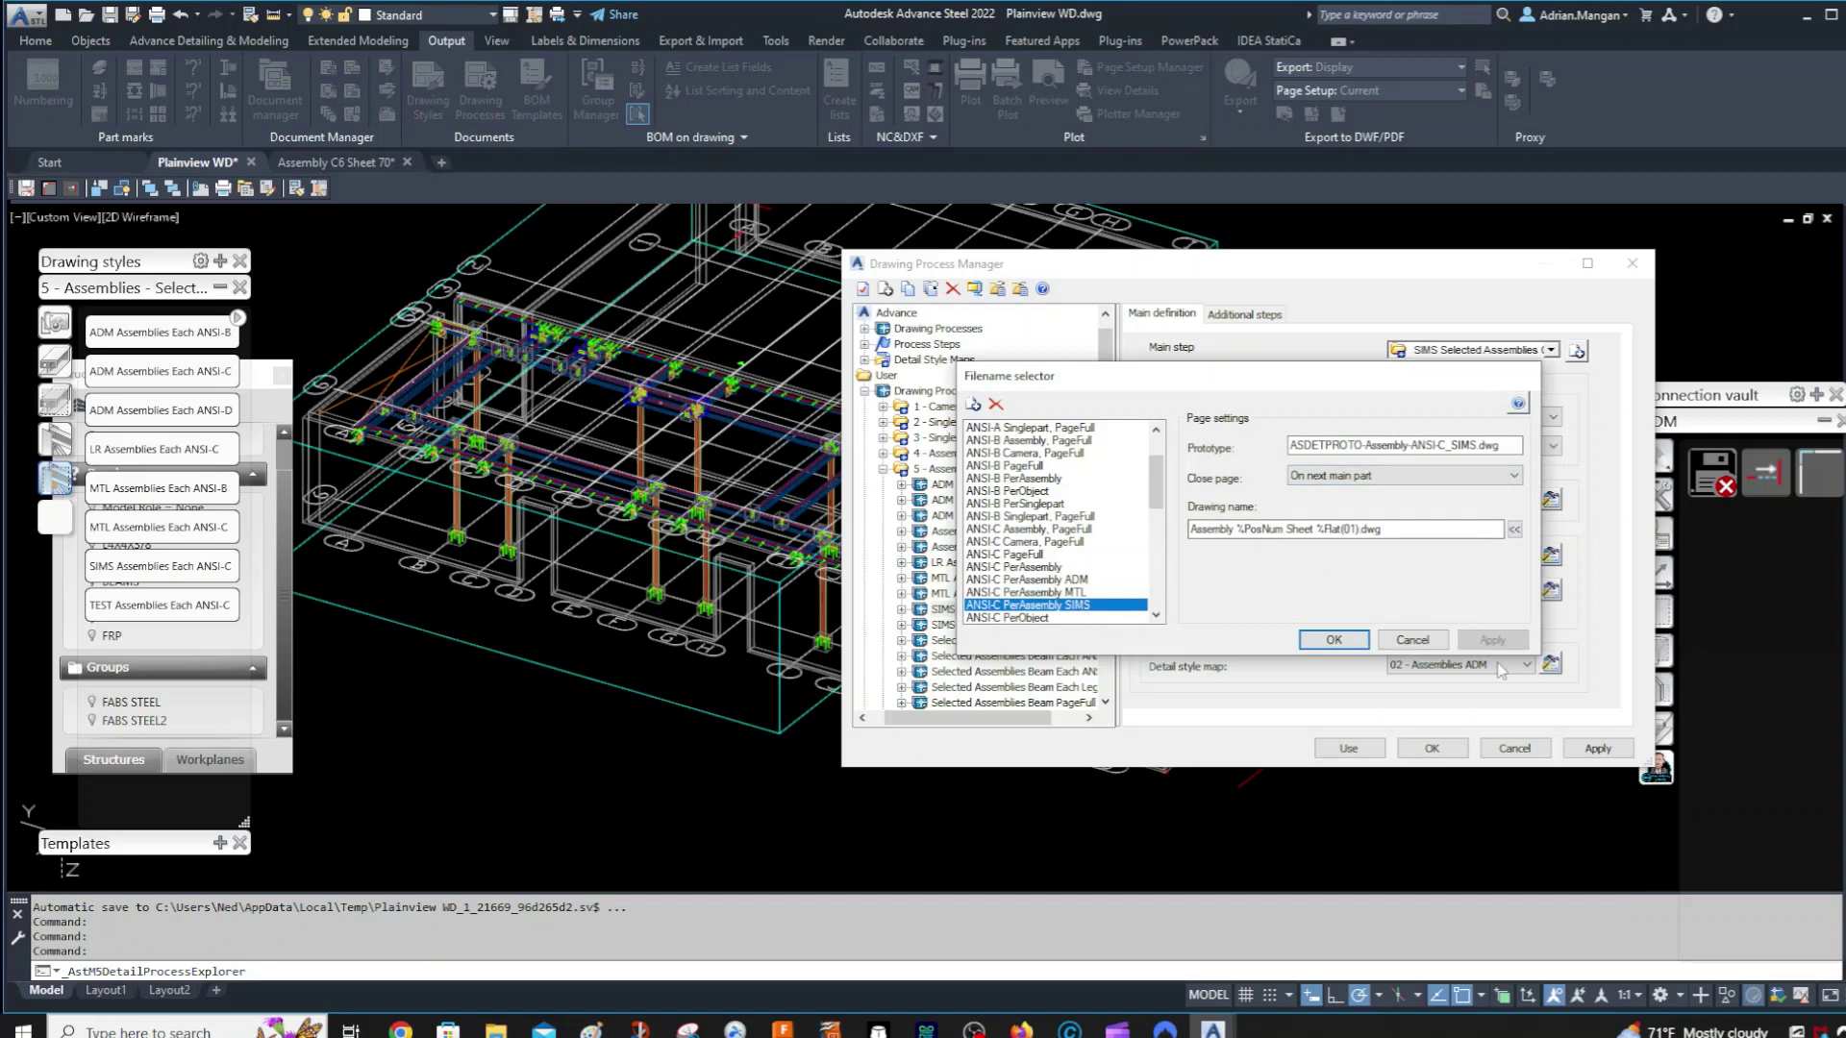
pyautogui.click(1337, 638)
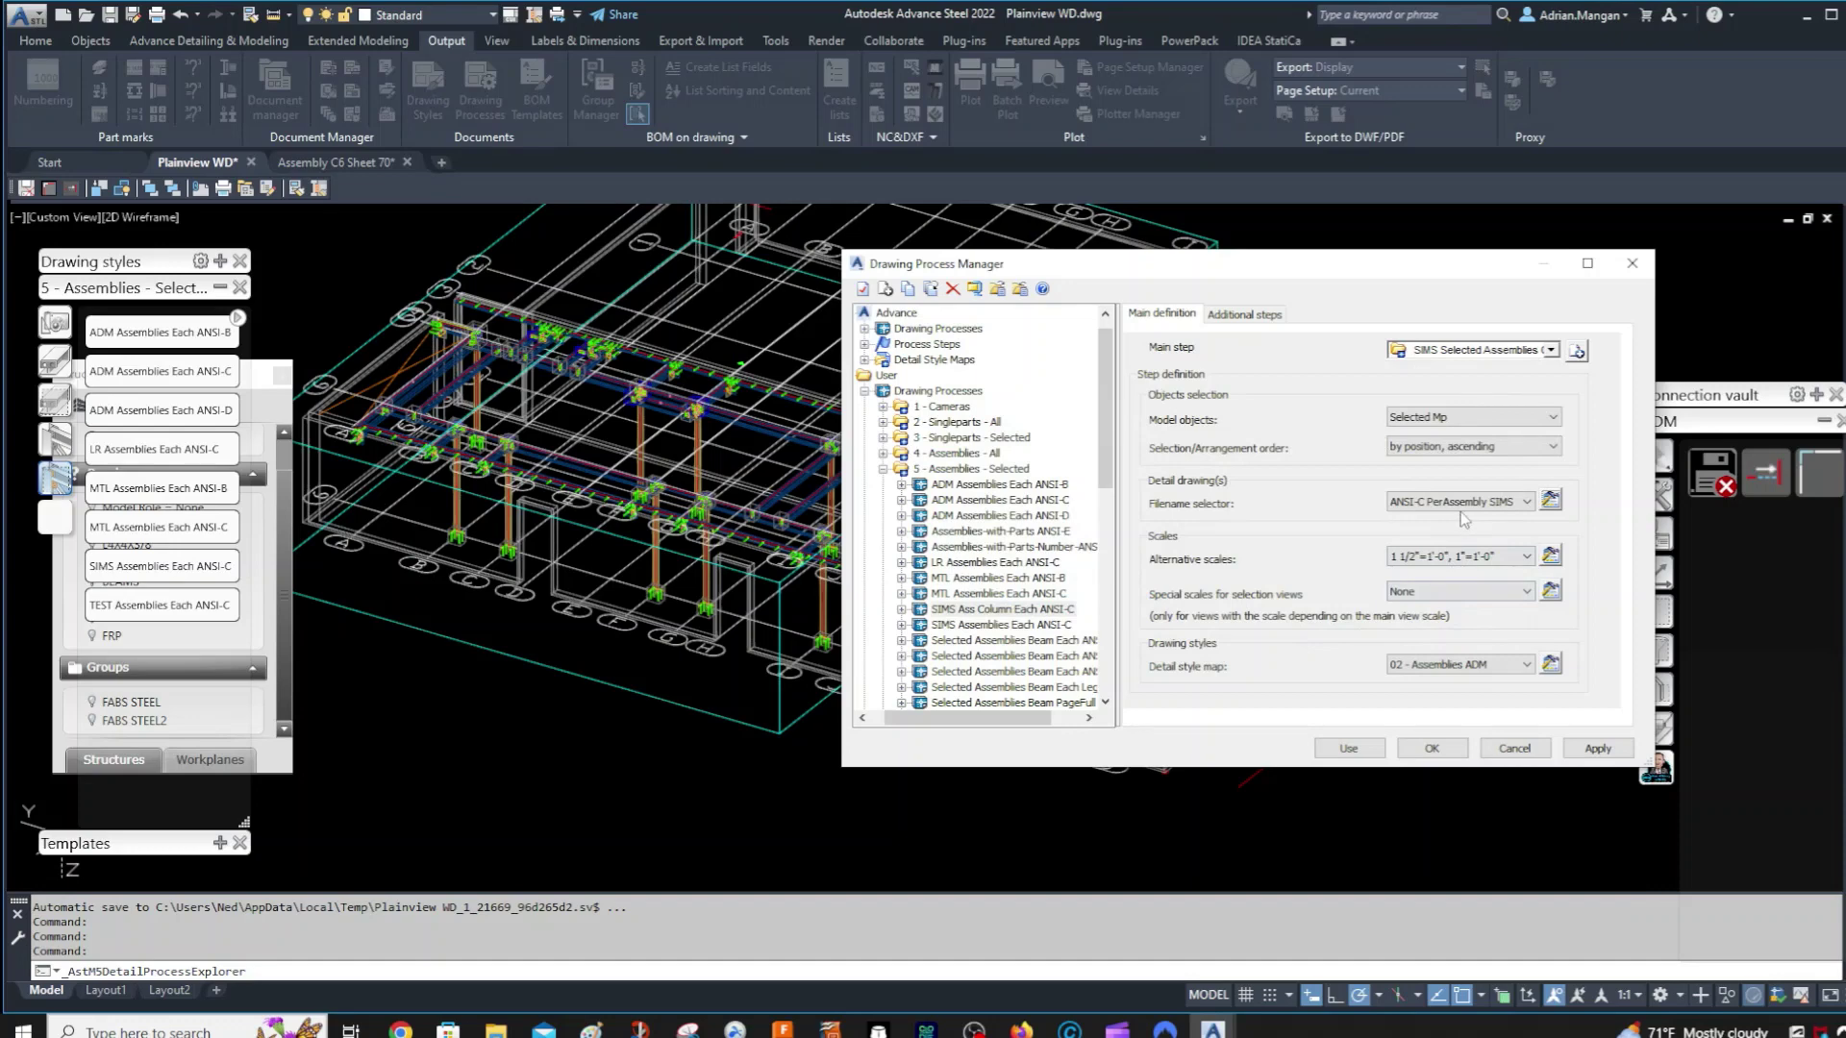
# - Create the detail style map 02 - Assemblies Column ADM as a copy of 02 - Assemblies ADM
pyautogui.click(1551, 664)
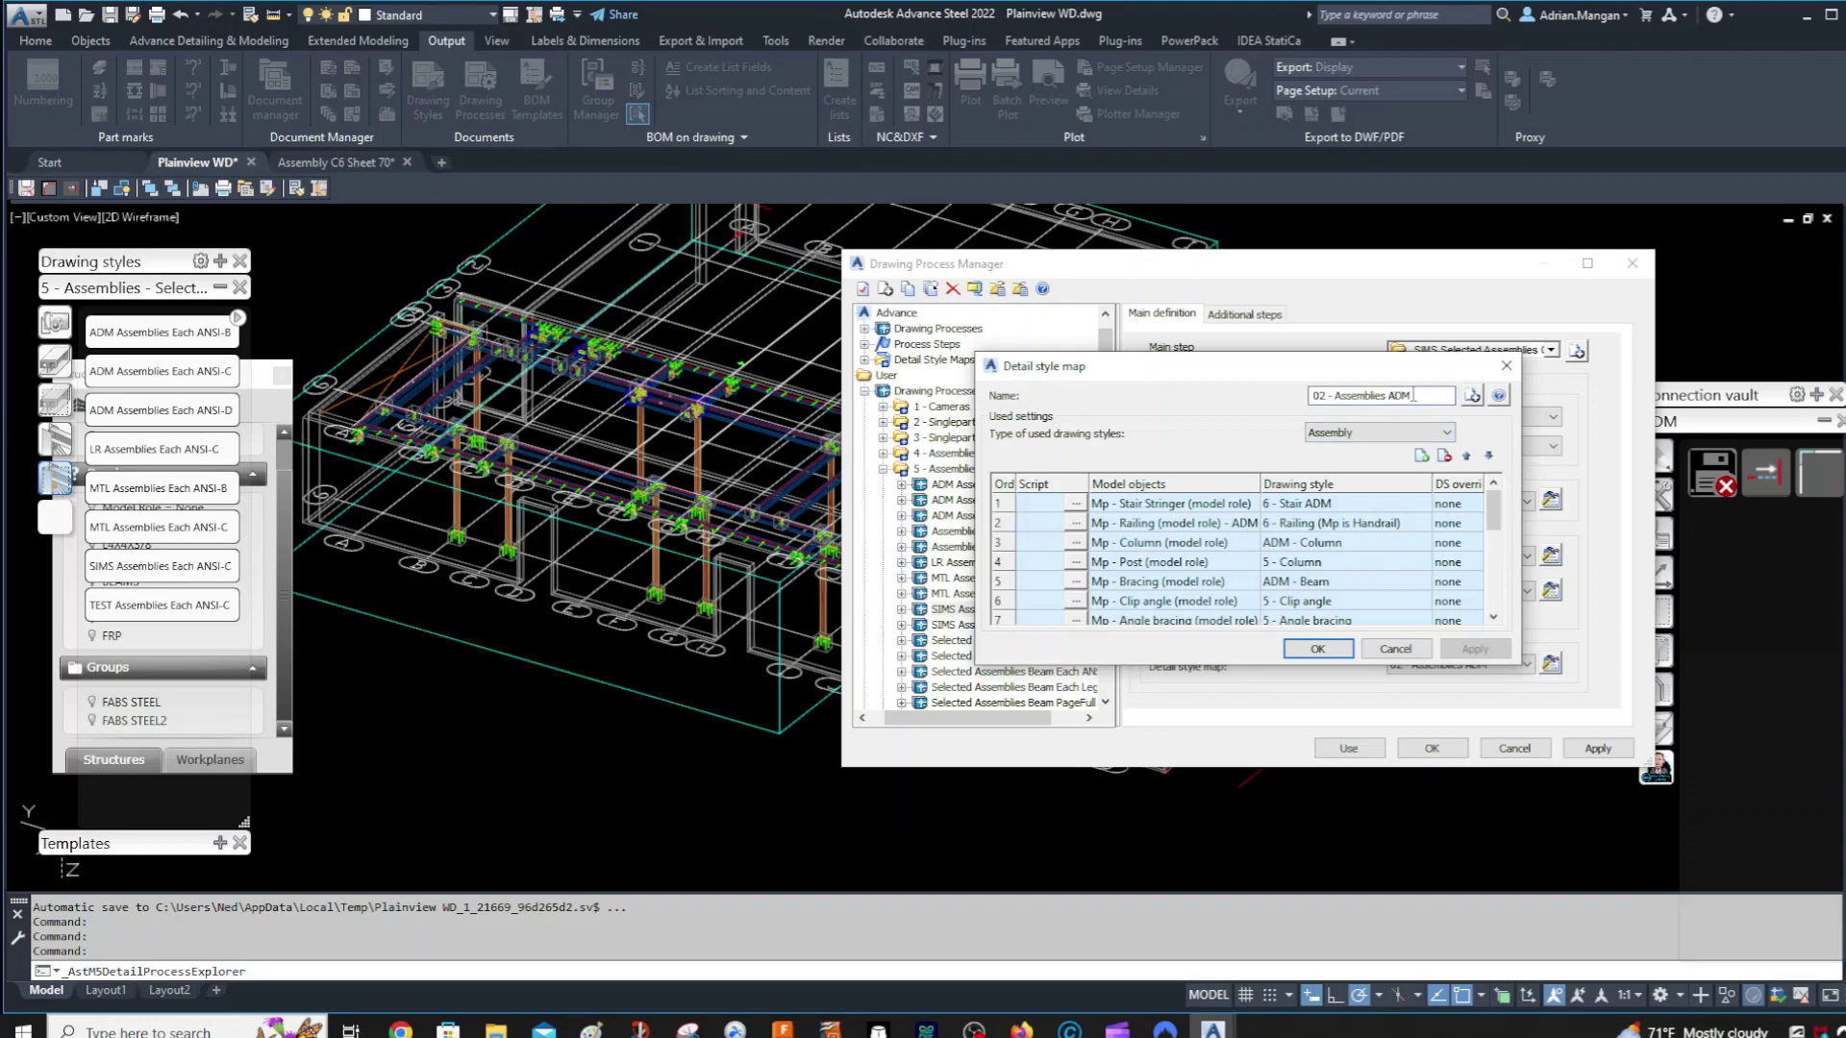
pyautogui.click(1389, 395)
pyautogui.write('Colum')
pyautogui.press('BackSpace')
pyautogui.press('BackSpace')
pyautogui.press('BackSpace')
pyautogui.press('BackSpace')
pyautogui.click(1472, 395)
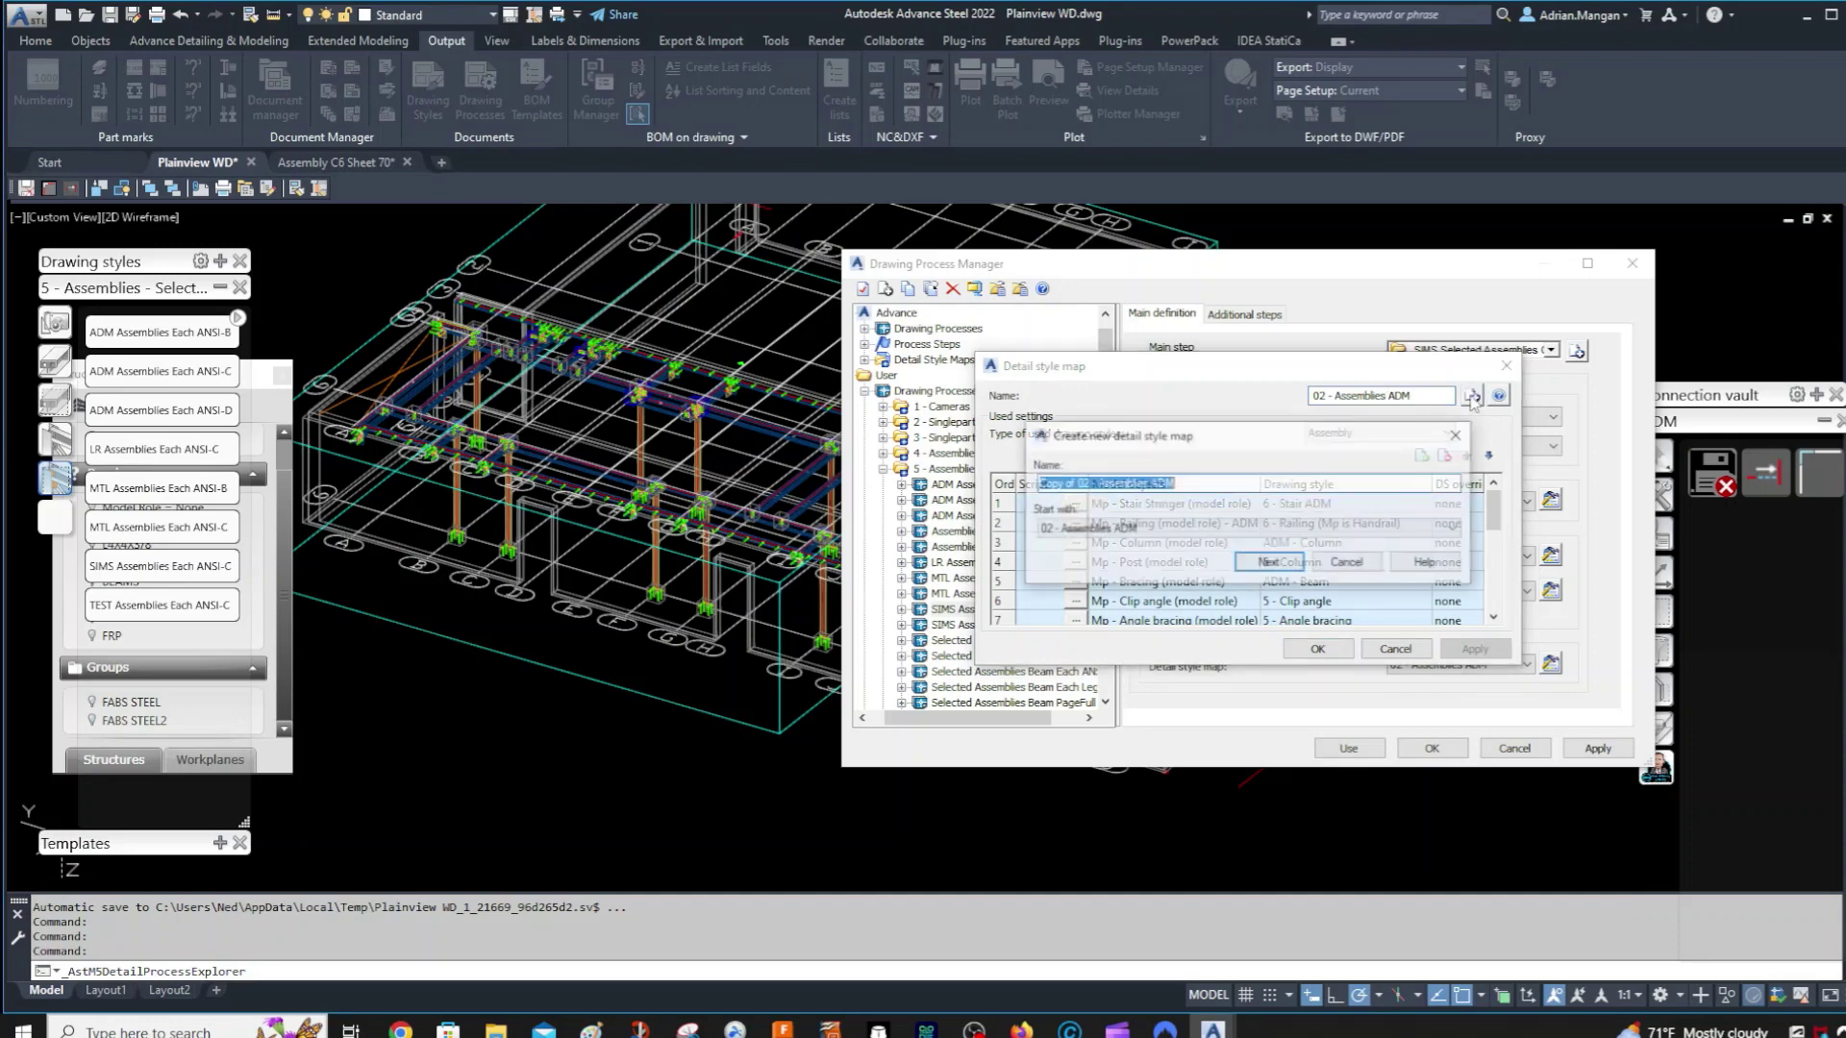
pyautogui.moveTo(1076, 482); pyautogui.dragTo(967, 480)
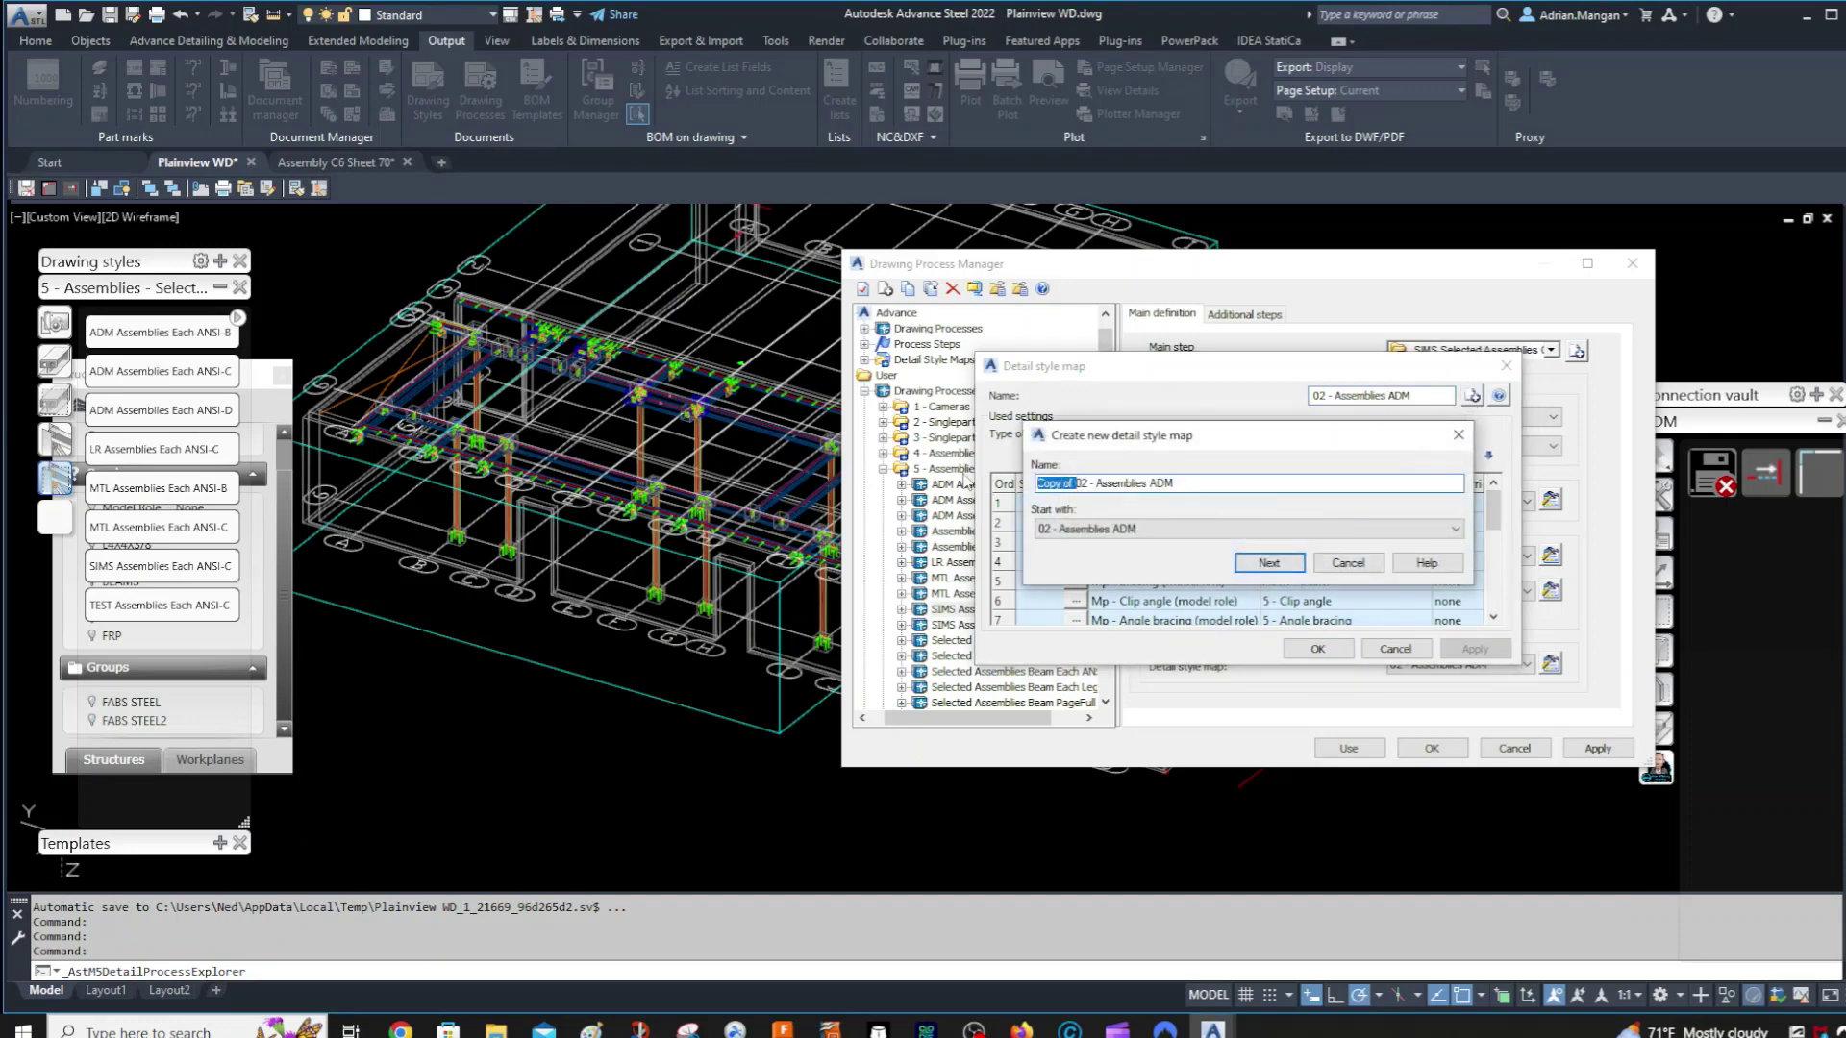
pyautogui.press('Delete')
pyautogui.write('Column')
pyautogui.click(1248, 565)
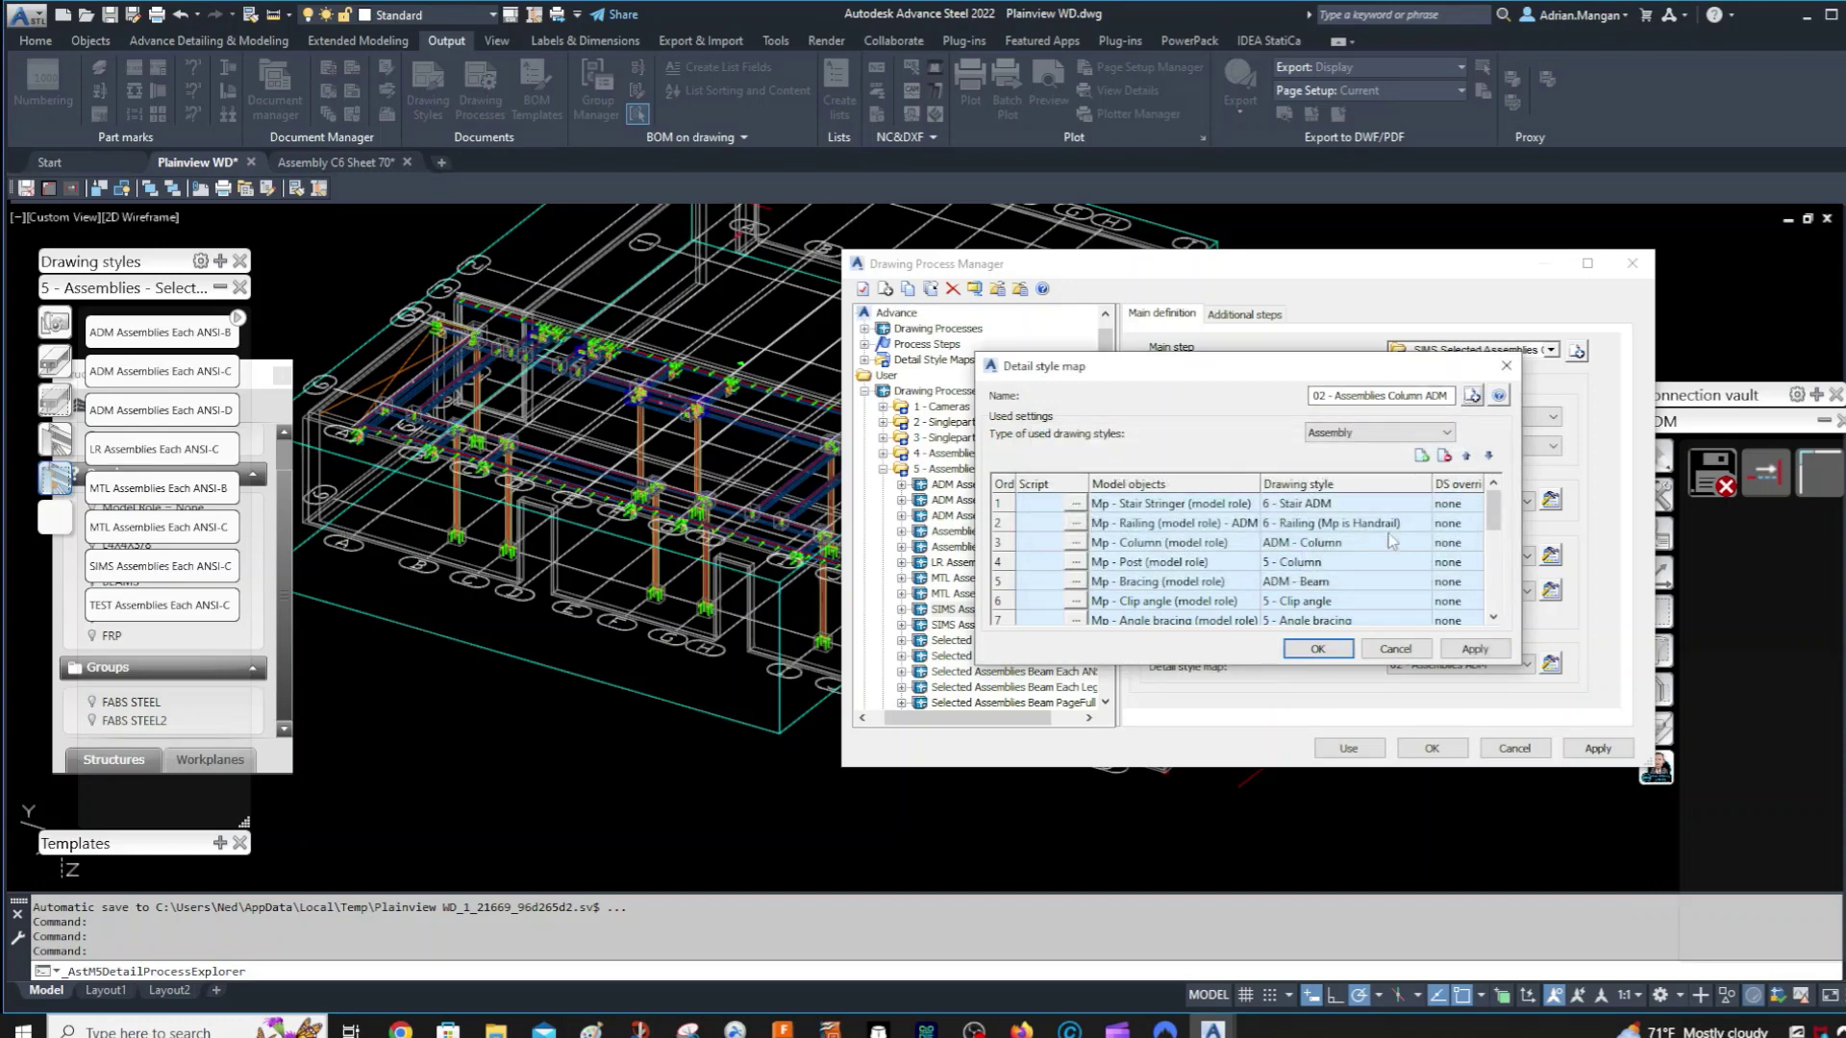
# - Set the drawing style of Mp - Column (model role) to ADM - Column Hor and accept the new detail style map
pyautogui.click(1344, 543)
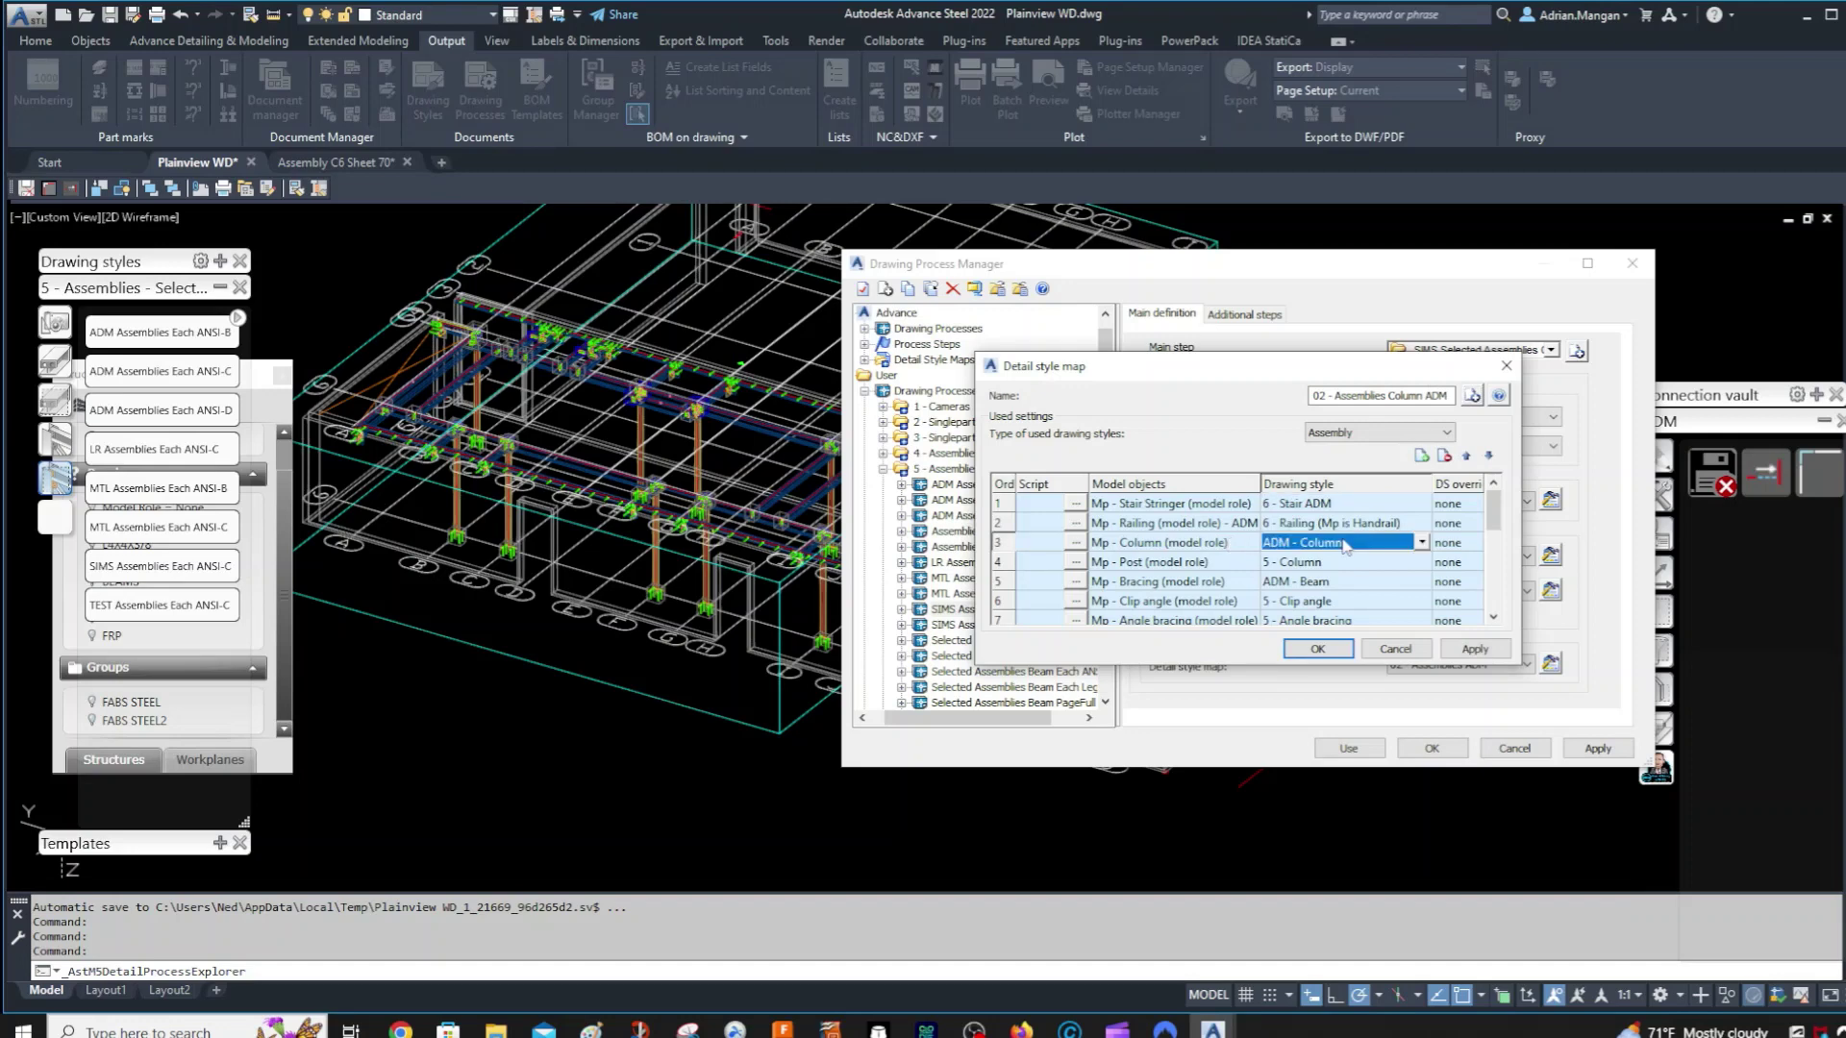
pyautogui.click(1421, 542)
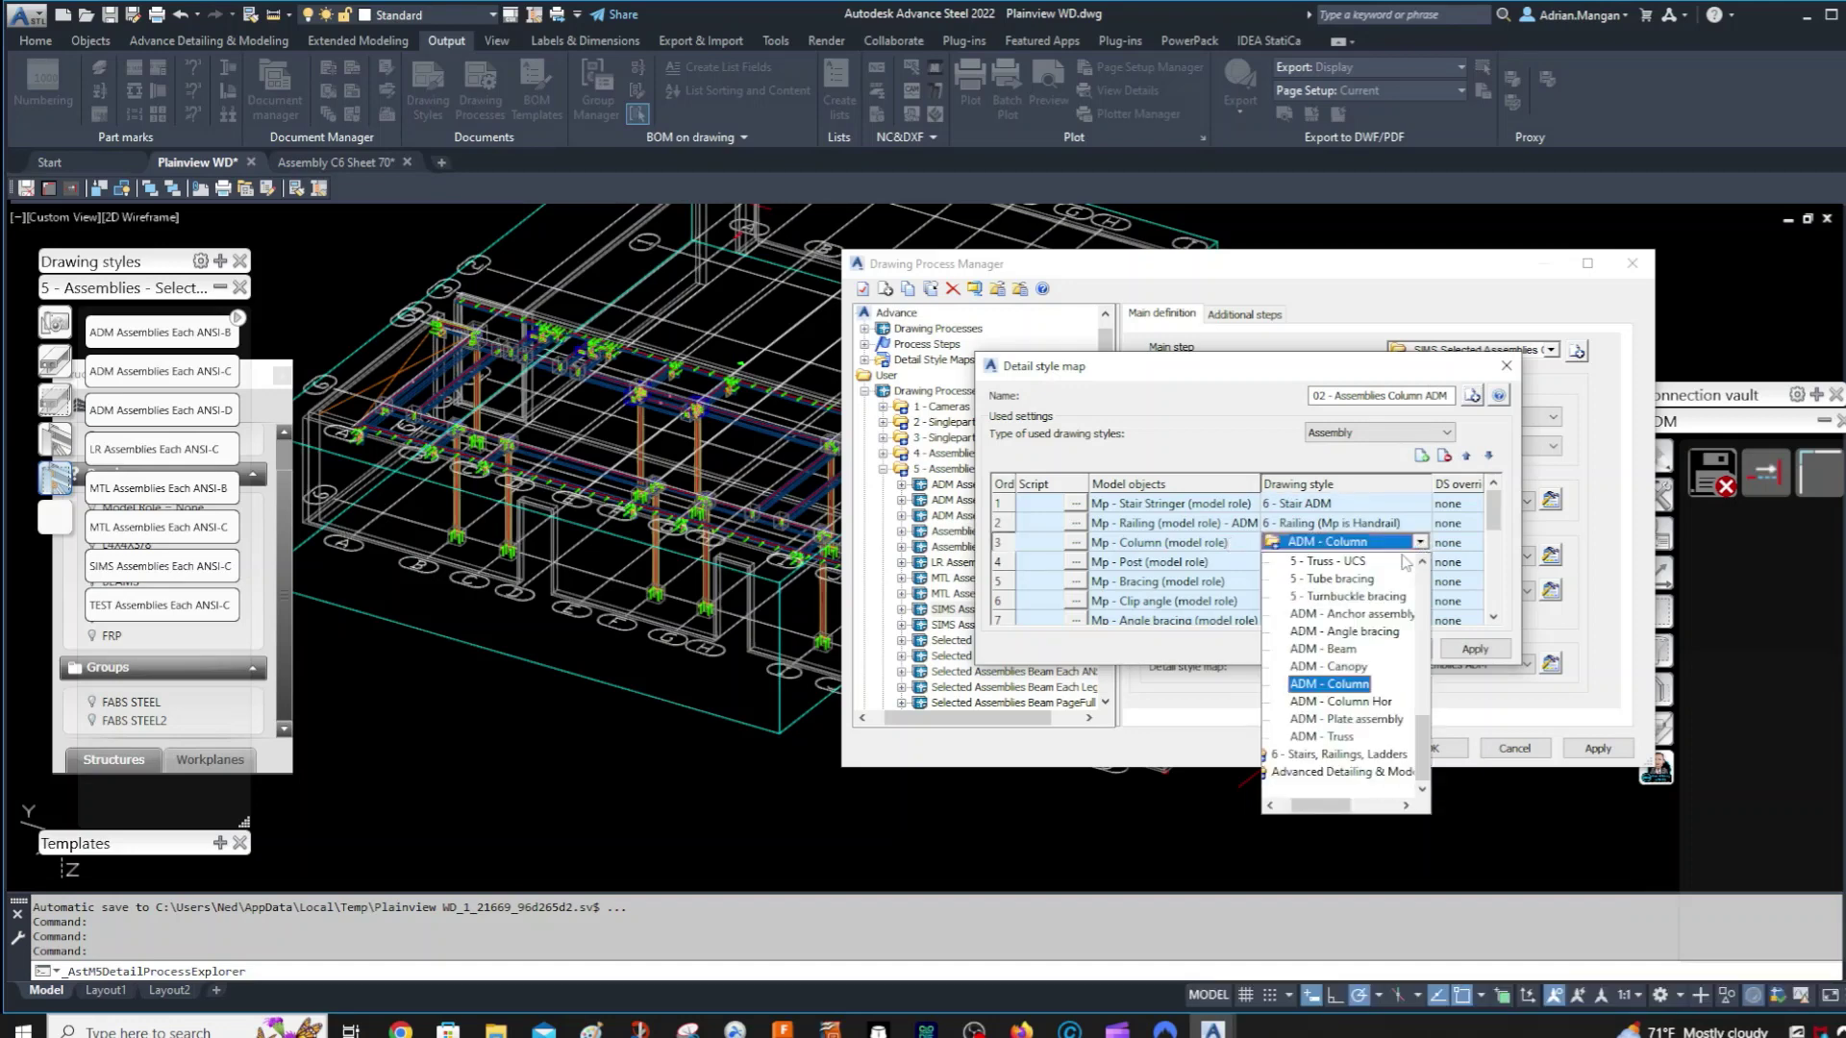
pyautogui.click(1373, 699)
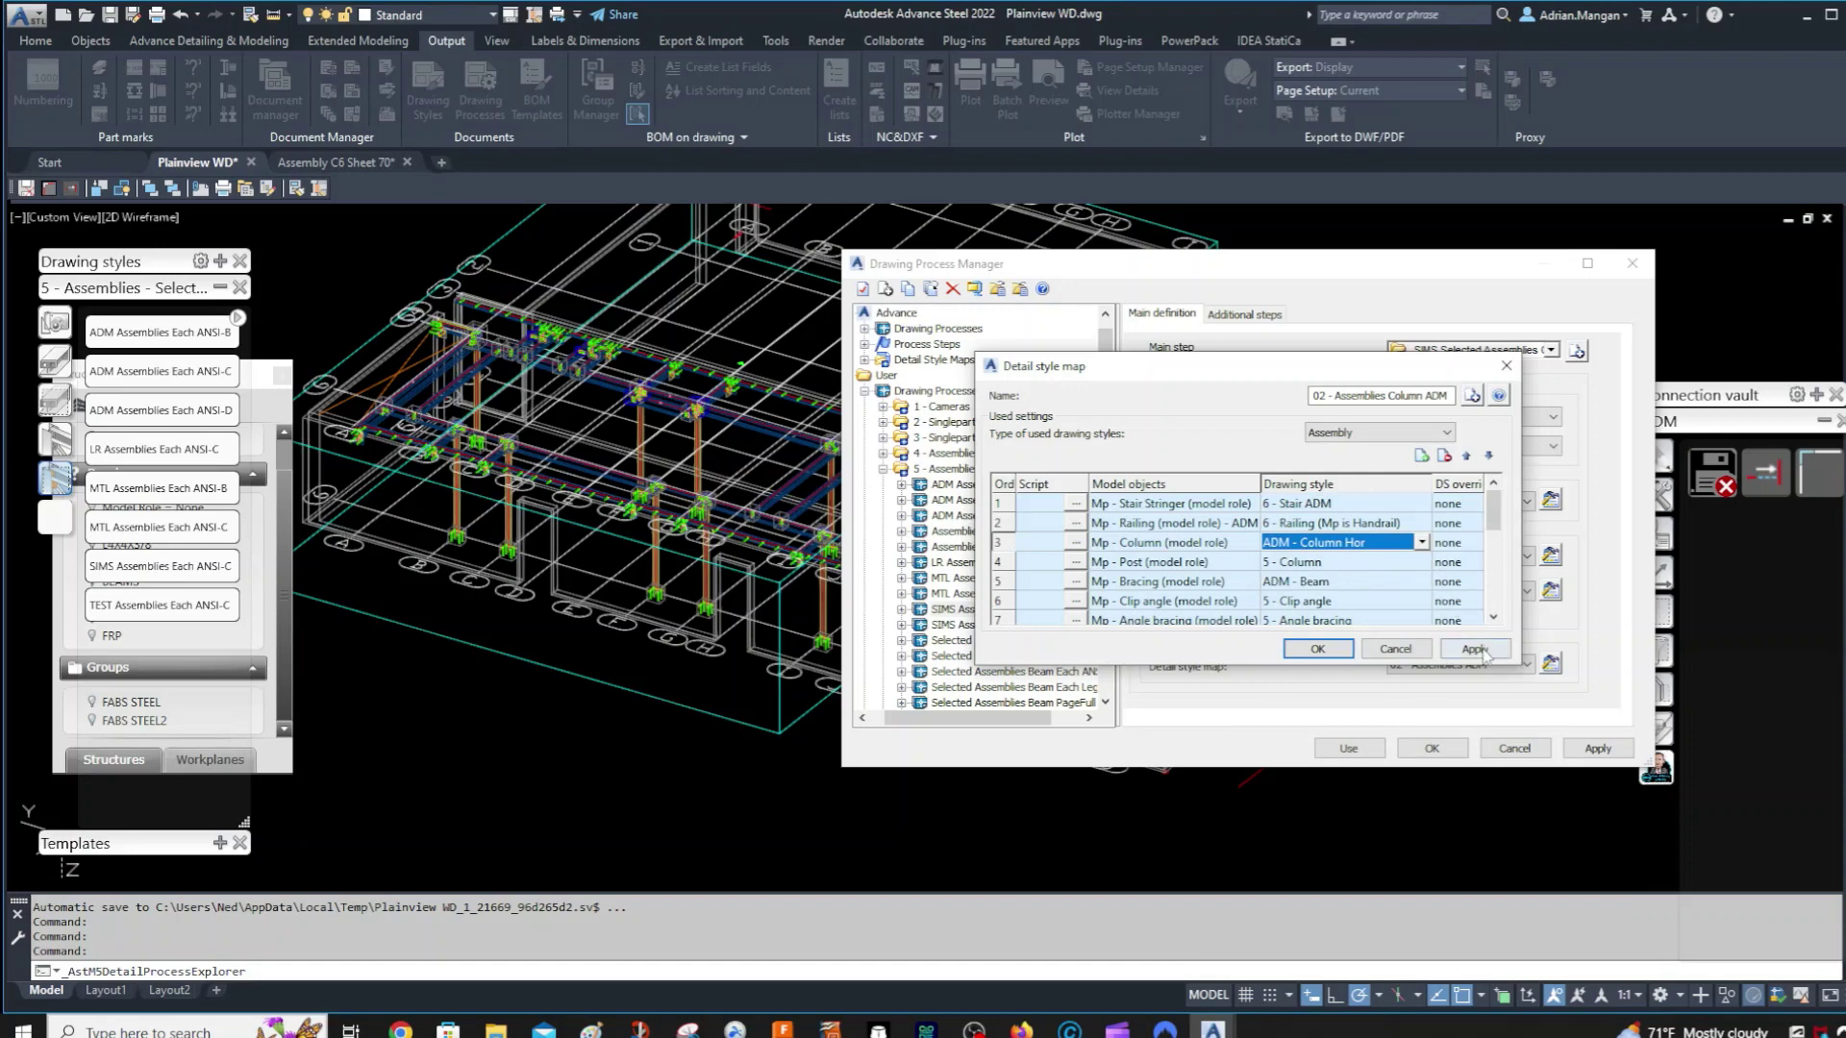
pyautogui.click(1348, 651)
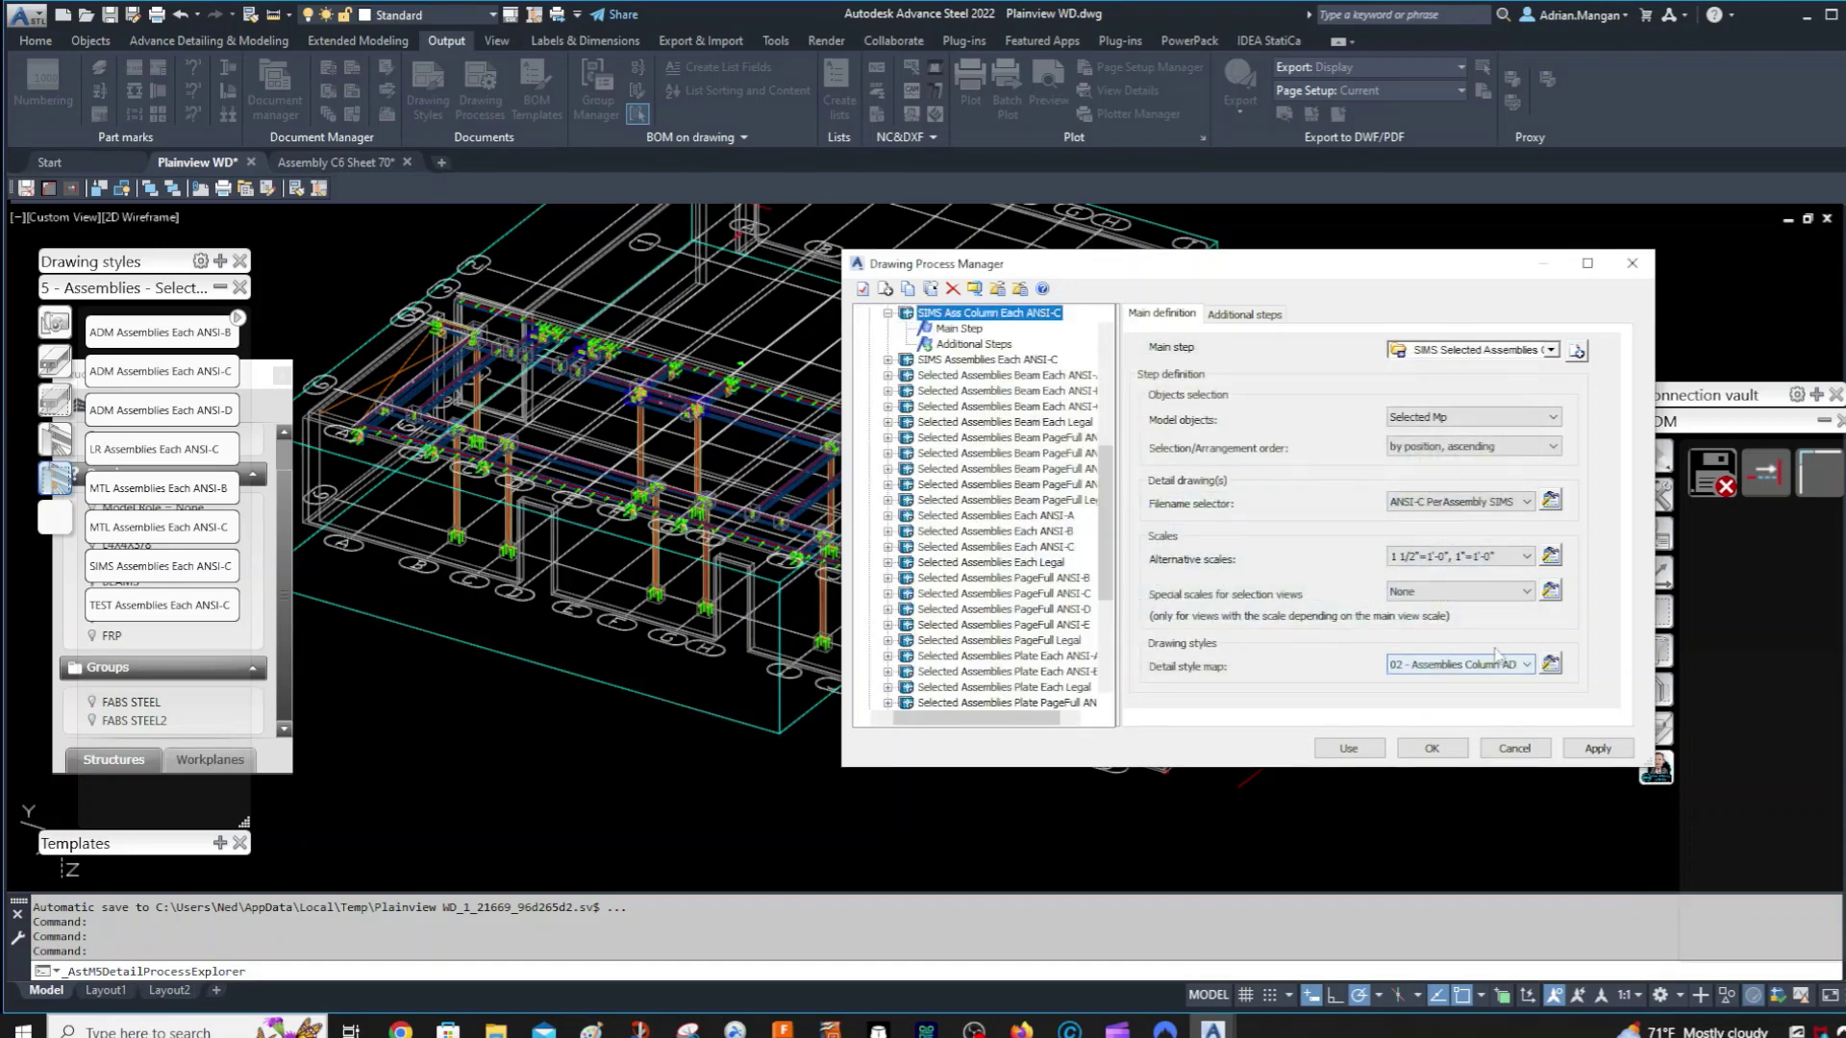
# - Check the main step chosen for SIMS Ass Column Each ANSI-C, then apply the changes and close the Drawing Process Manager
pyautogui.click(1543, 350)
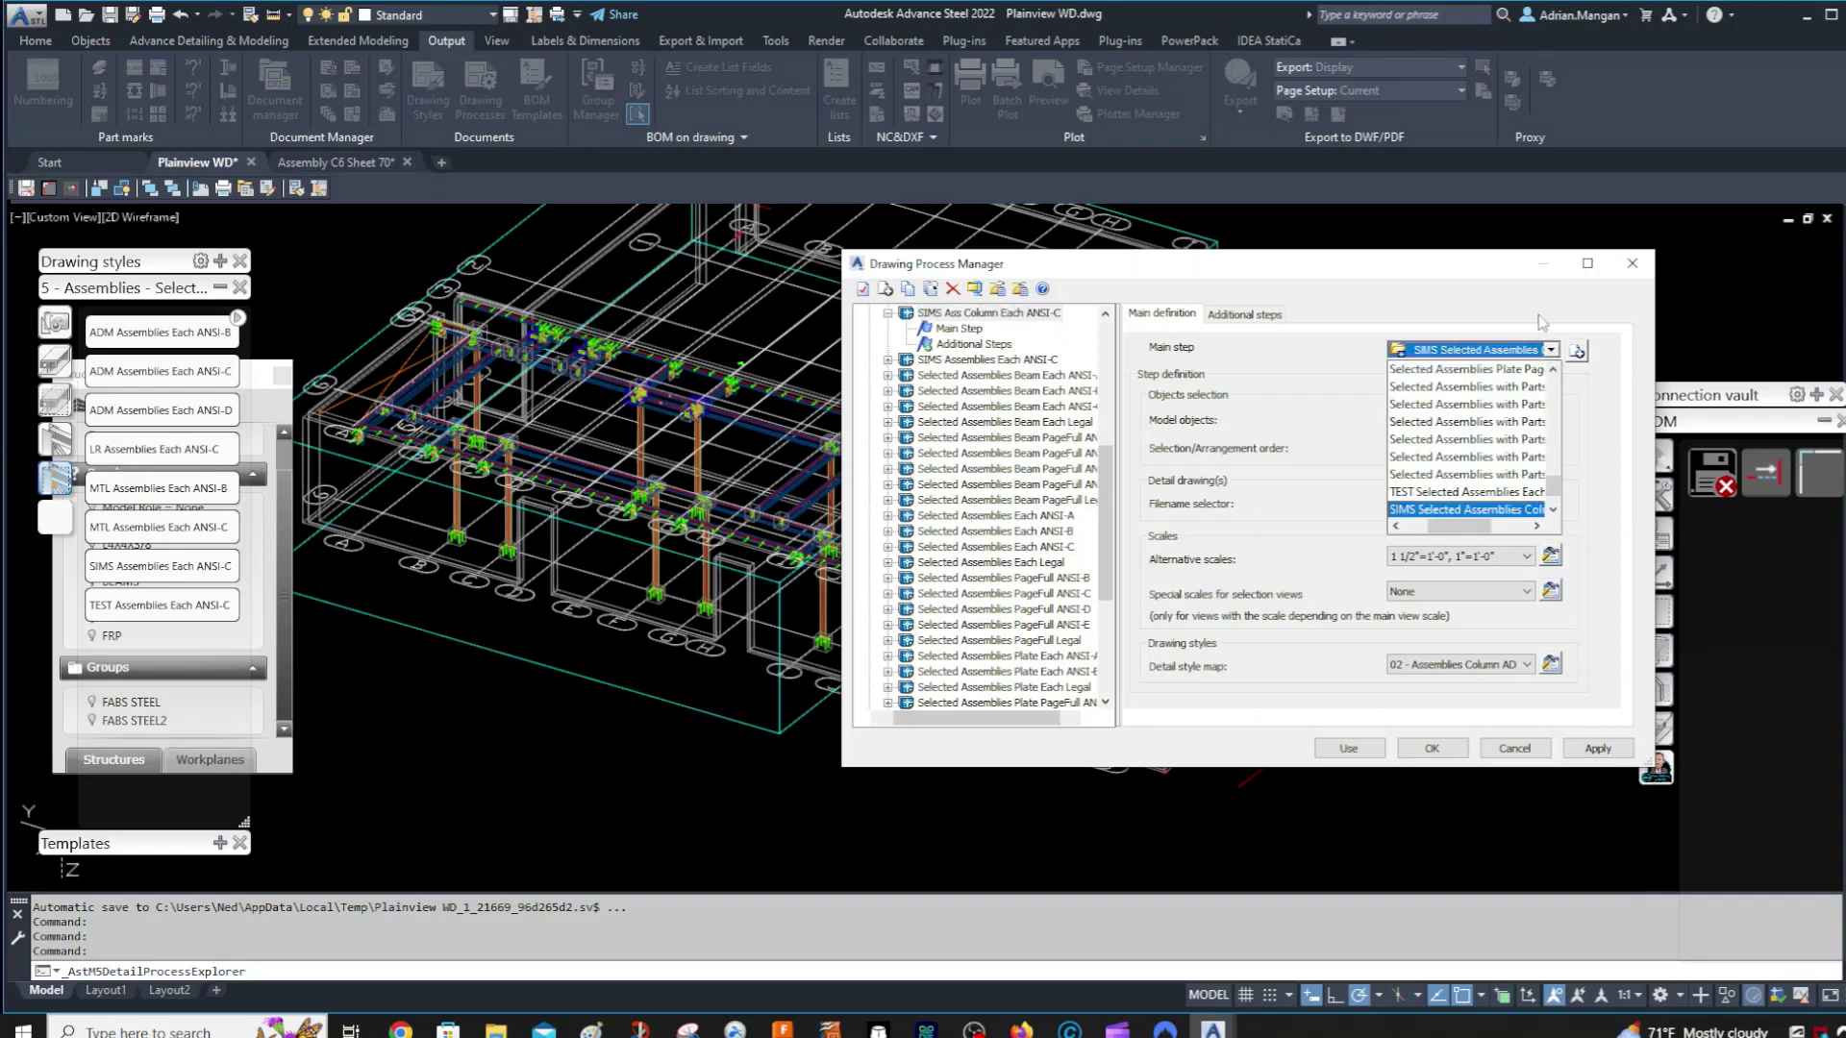
pyautogui.click(887, 314)
pyautogui.click(1597, 748)
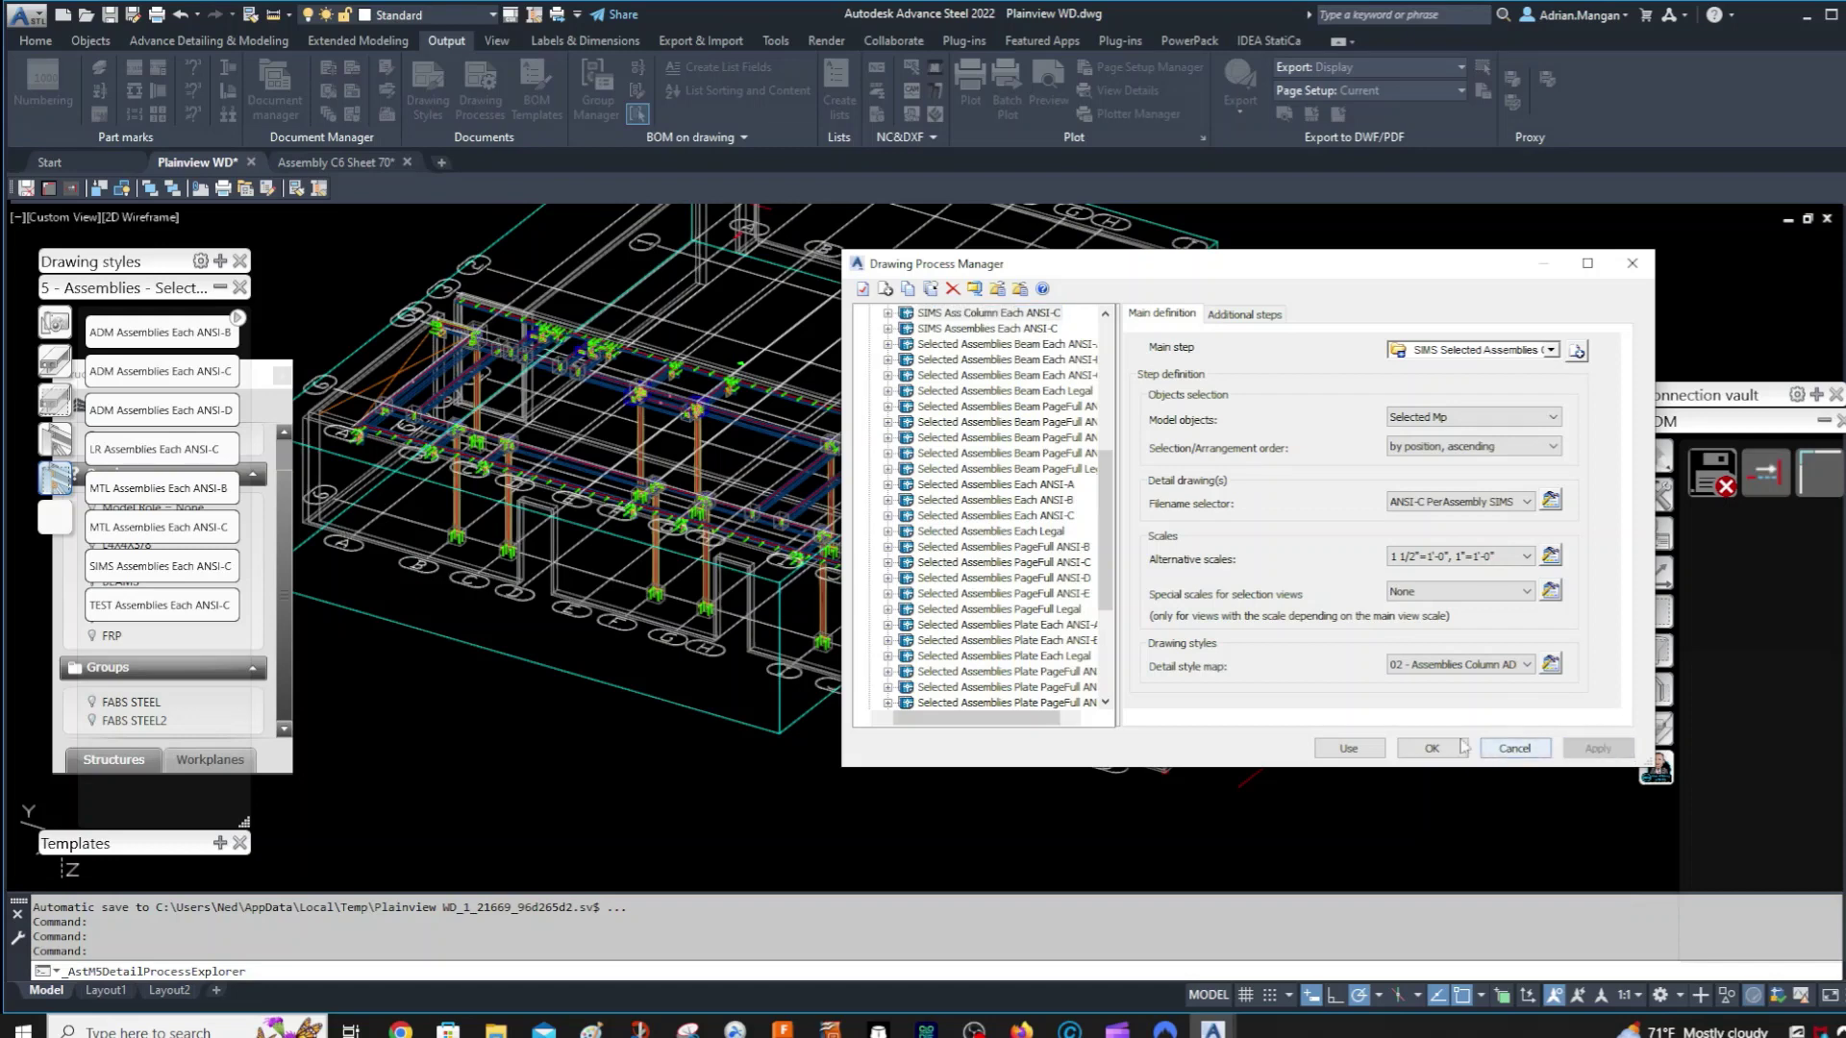
pyautogui.click(1431, 748)
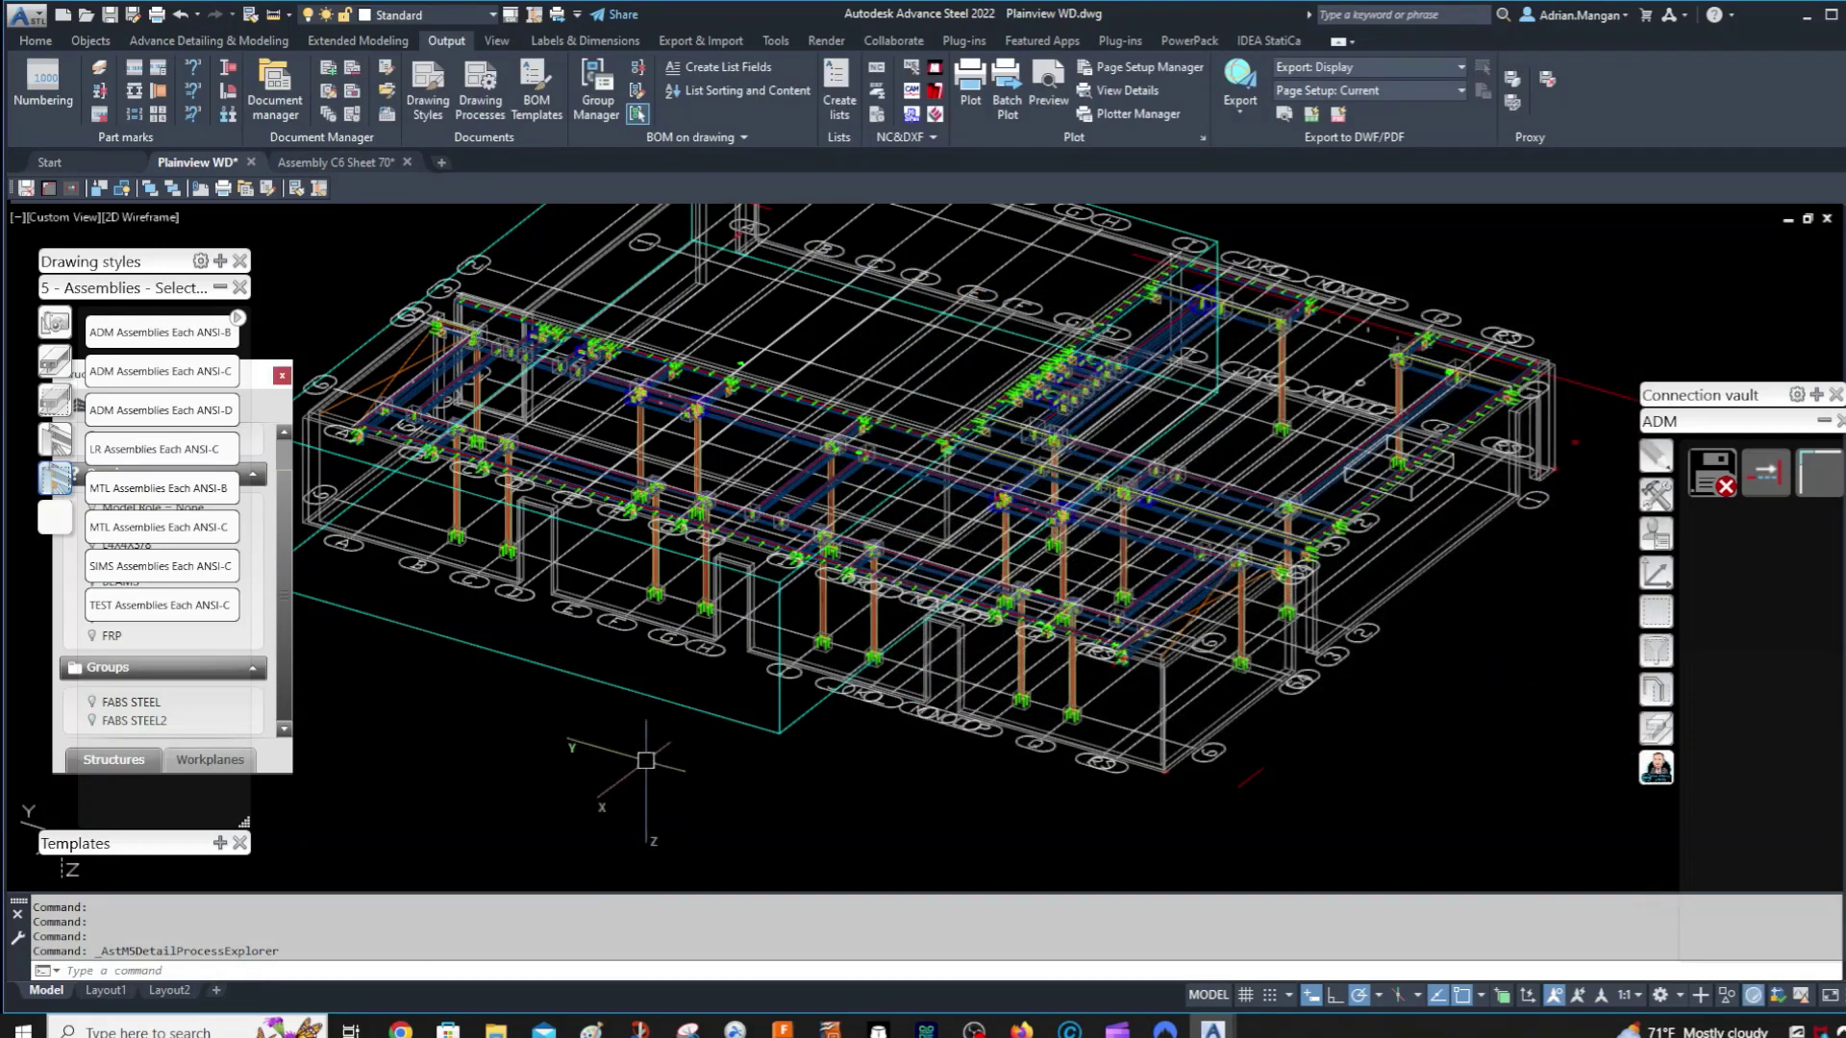
# - Quit and restart Advance Steel, and reopen the model Plainview WD.dwg
pyautogui.click(240, 288)
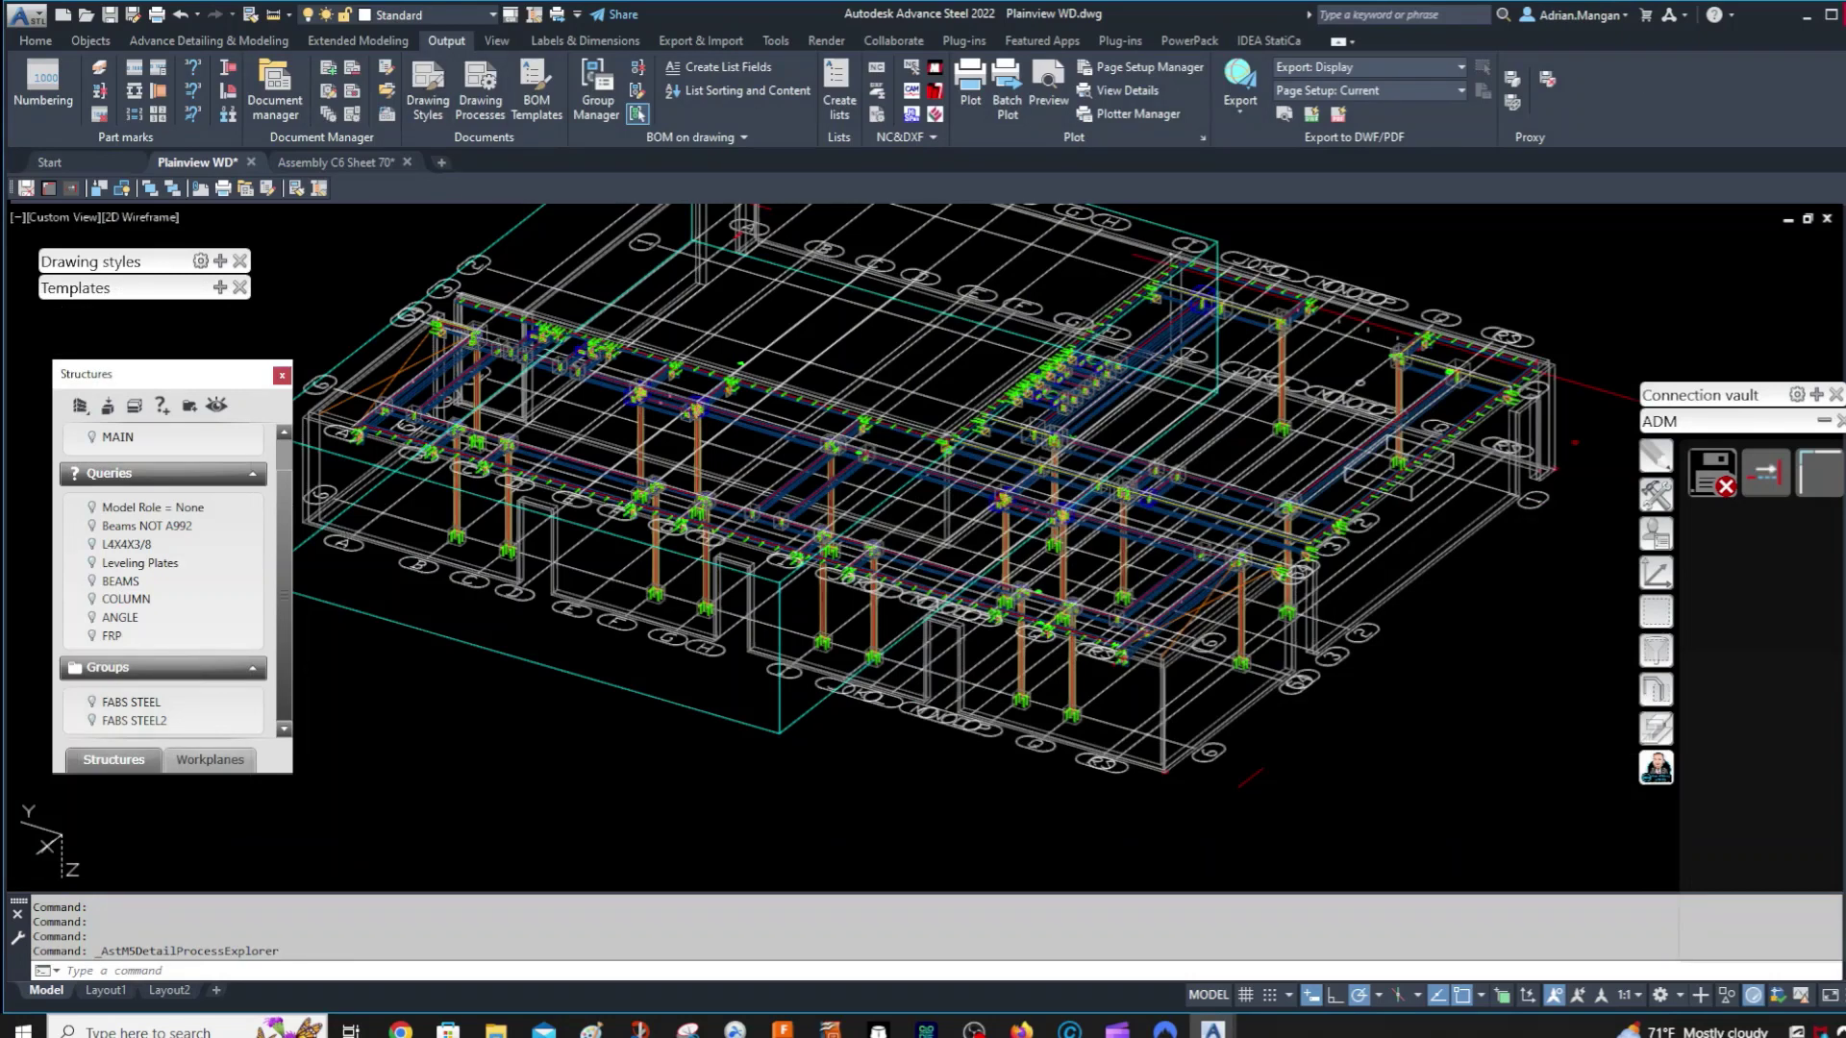
pyautogui.click(923, 563)
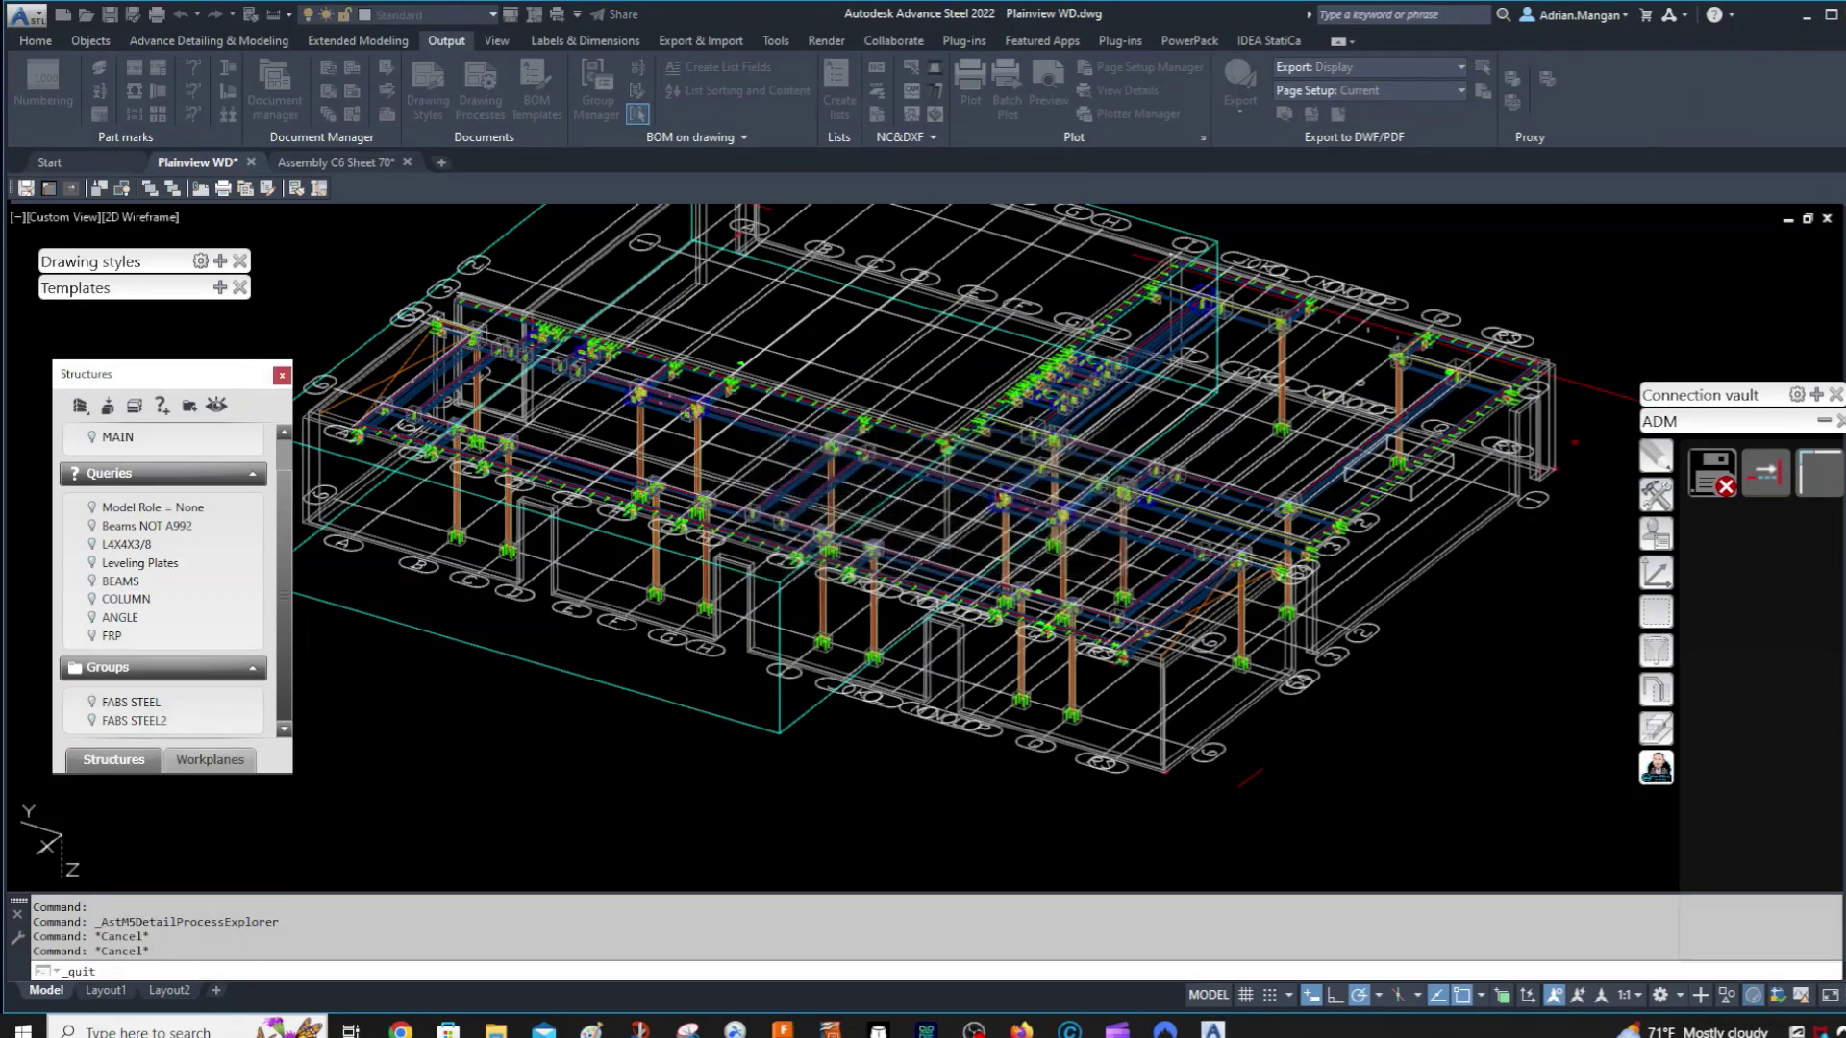
pyautogui.click(992, 563)
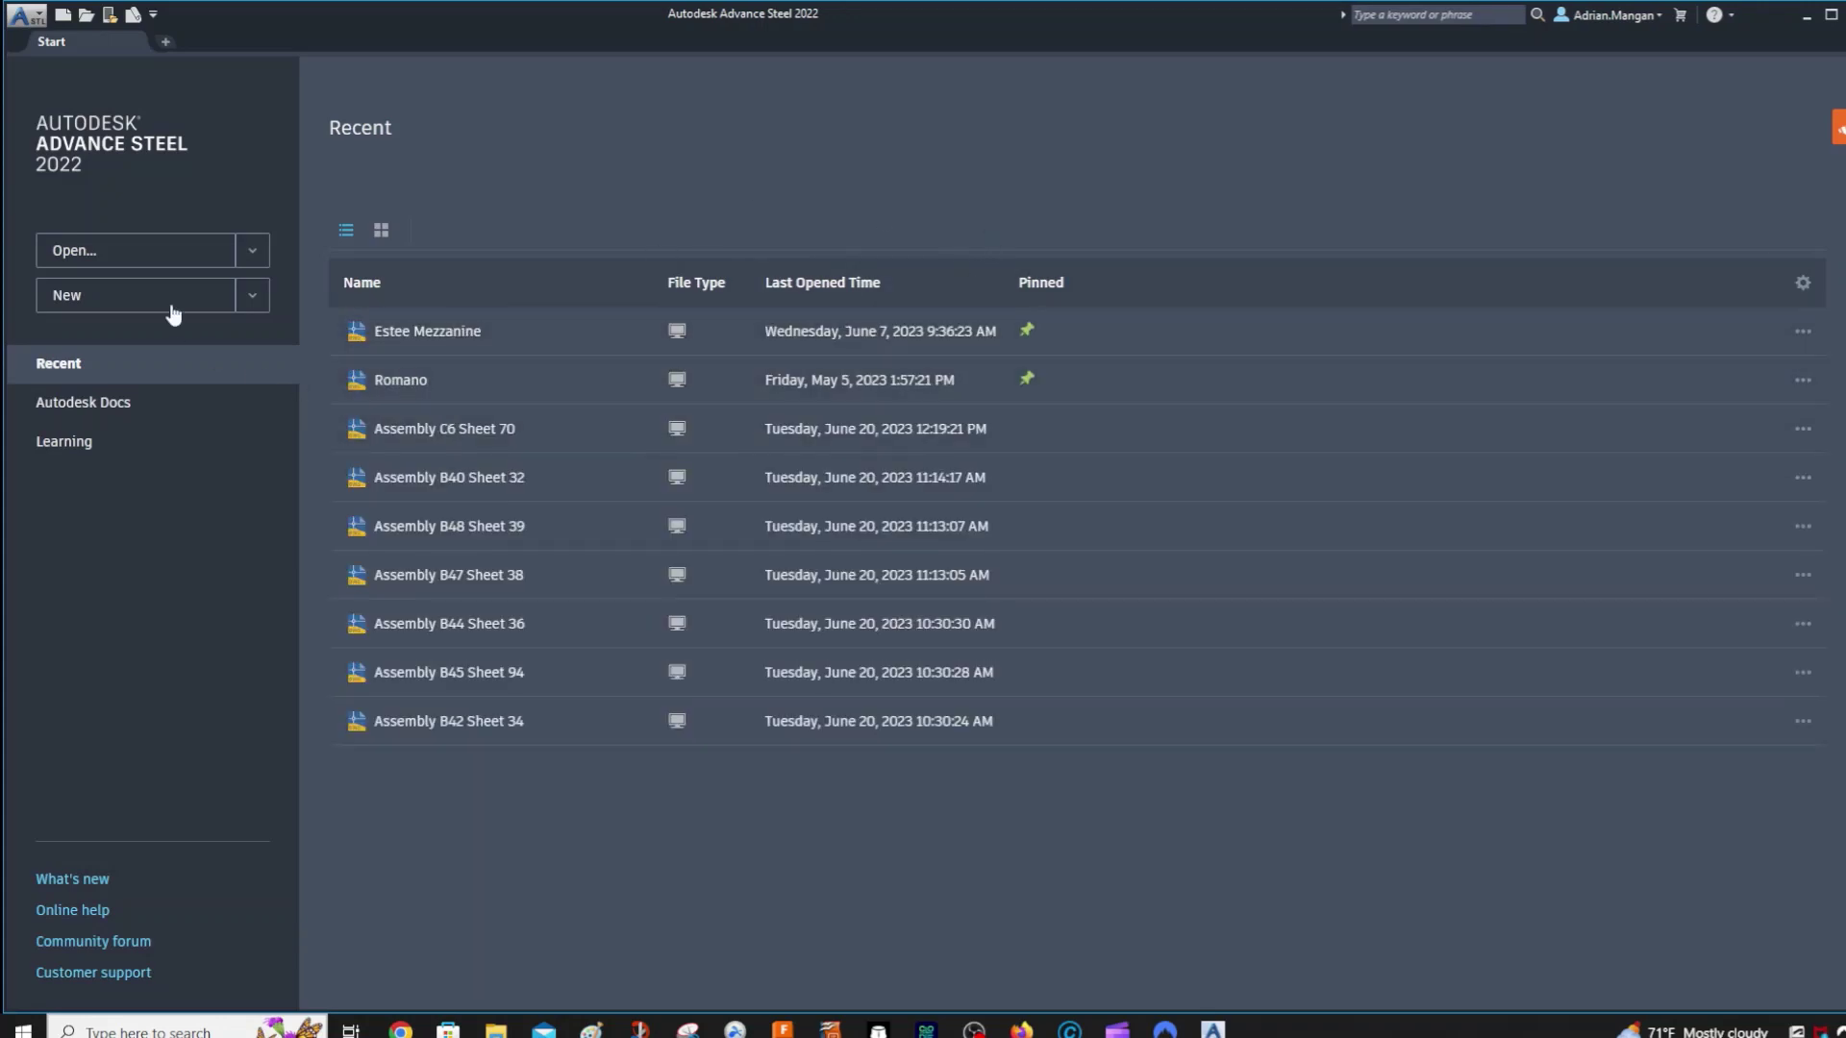
pyautogui.click(171, 265)
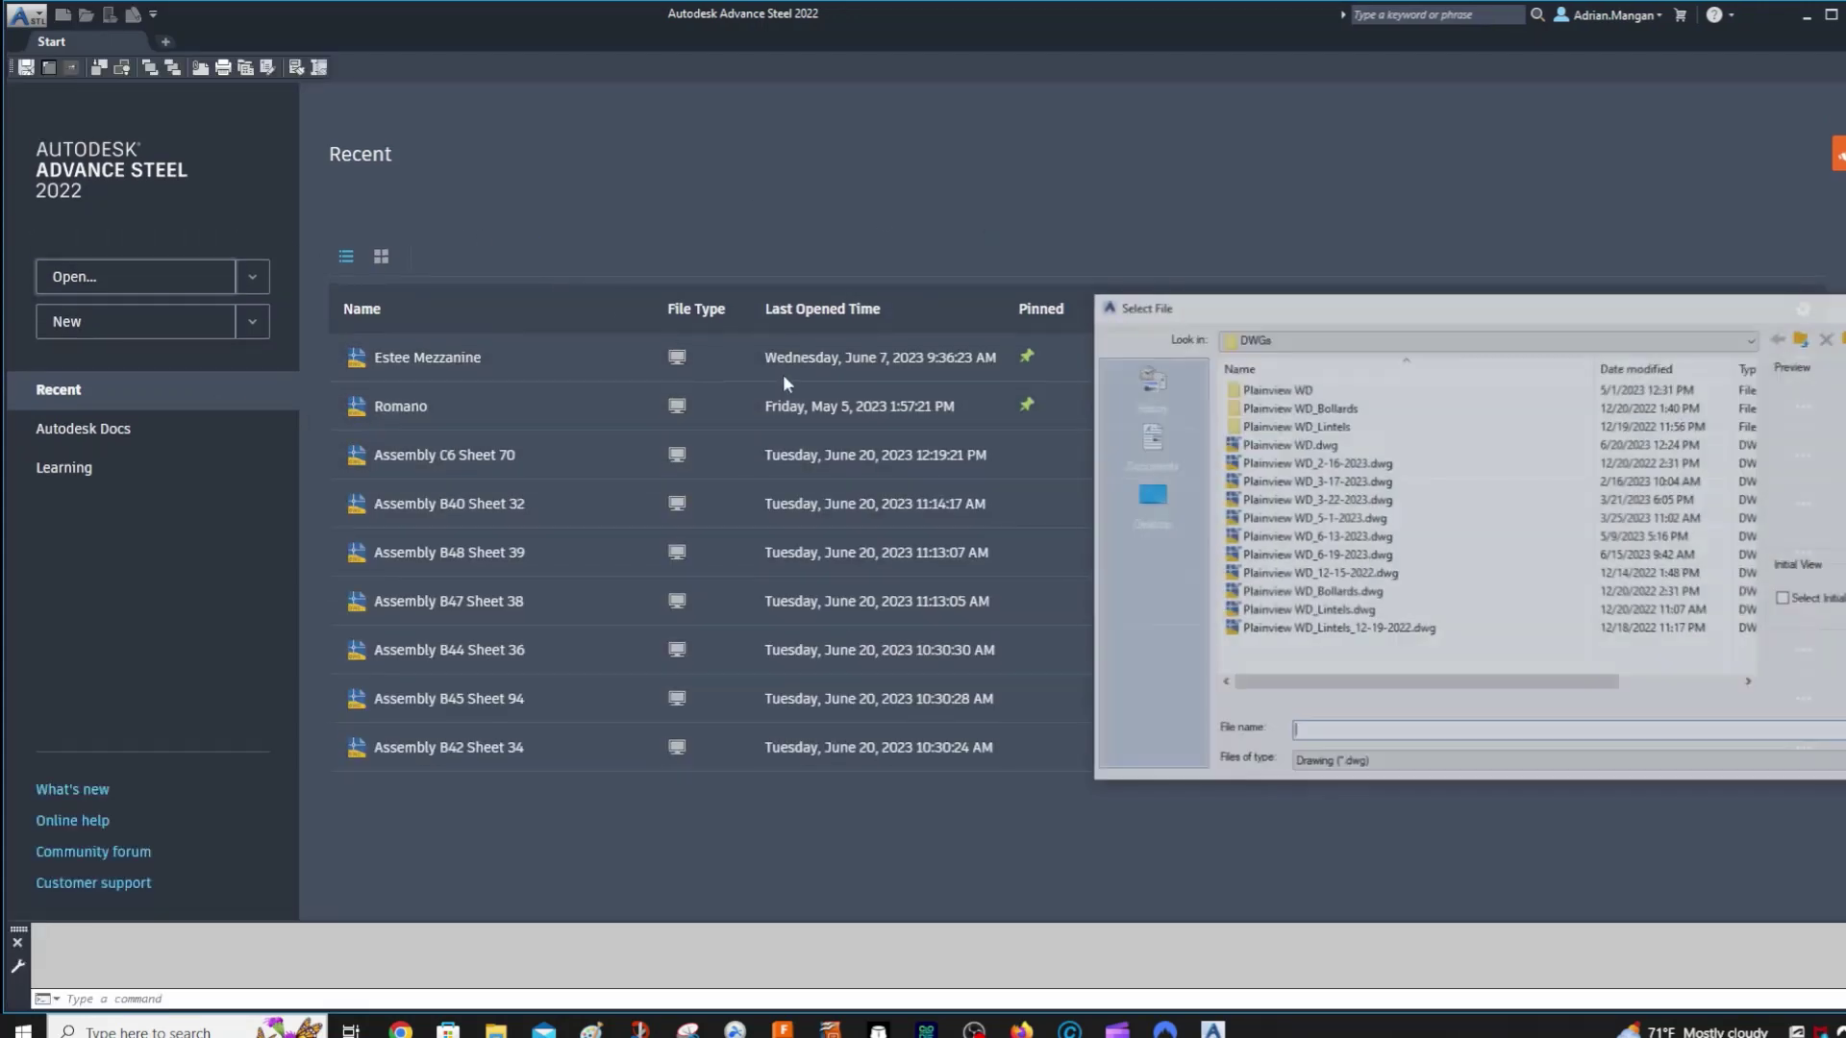
pyautogui.doubleClick(1270, 443)
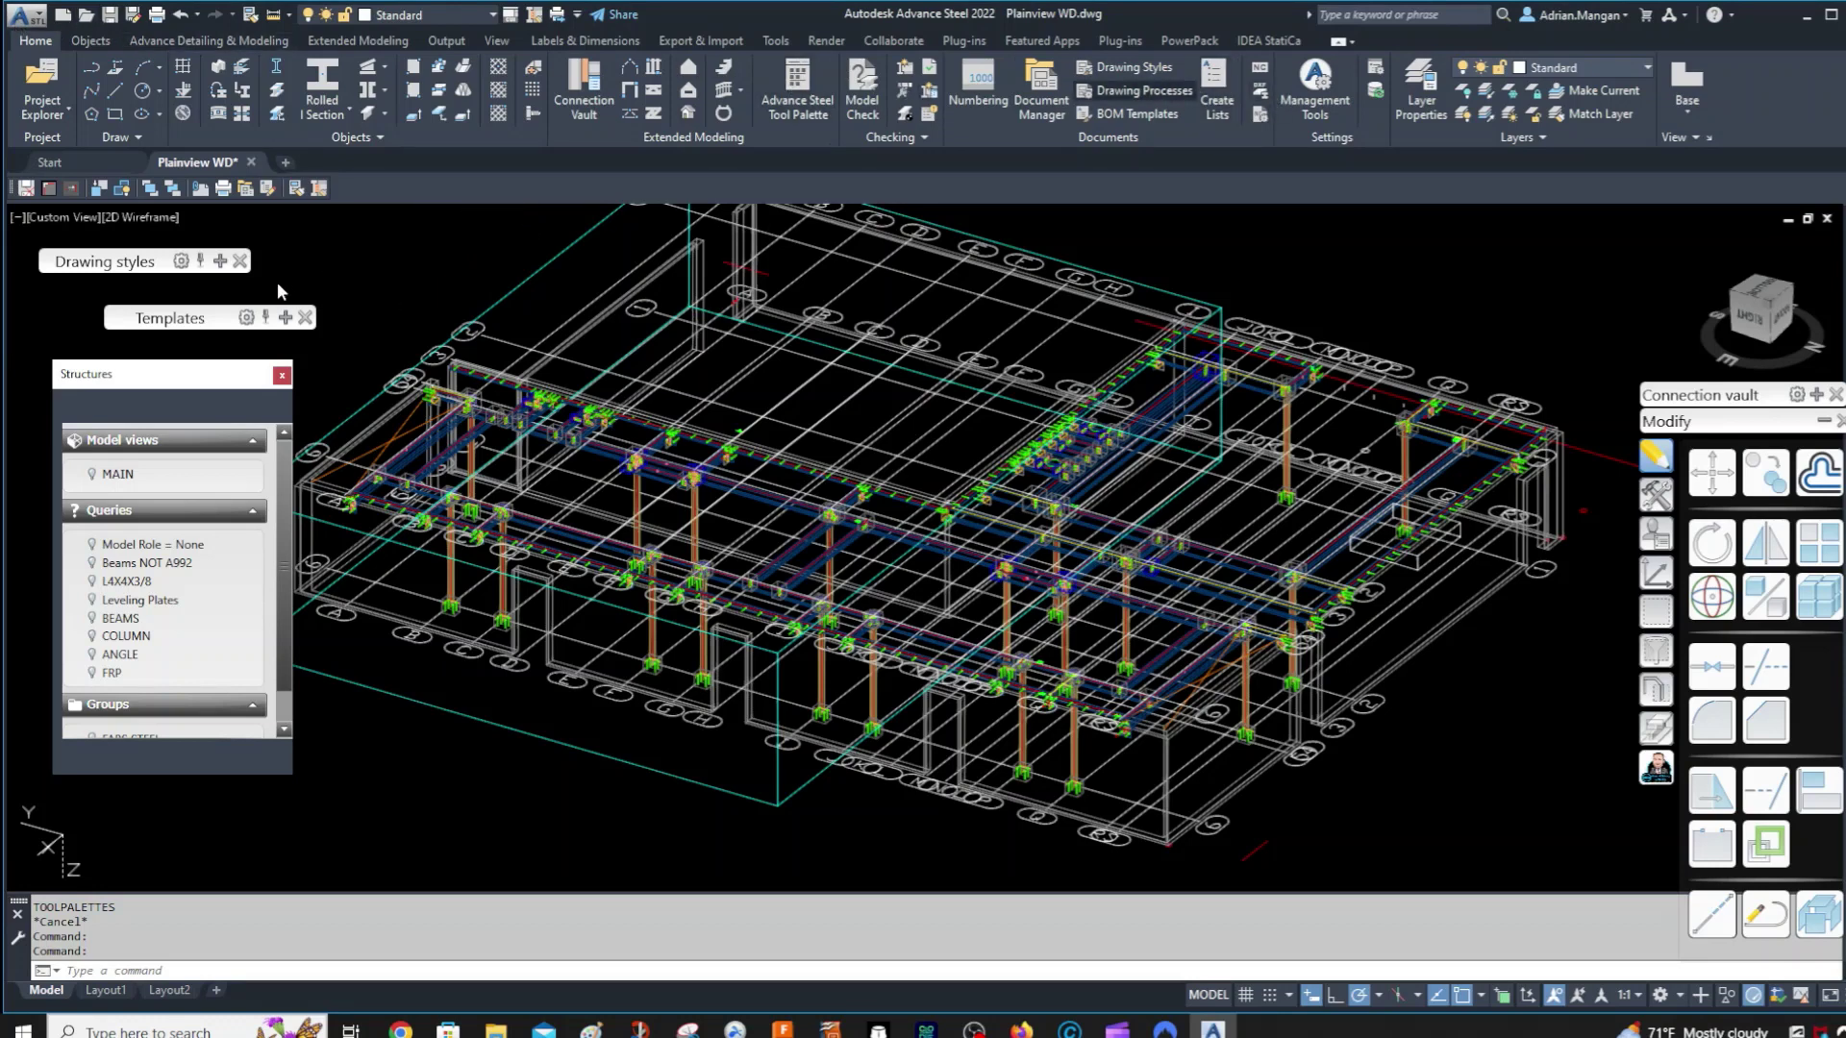
# - Check the 5 - Assemblies drawing process palette for SIMS Ass Column Each ANSI-C and collapse the list
pyautogui.click(236, 272)
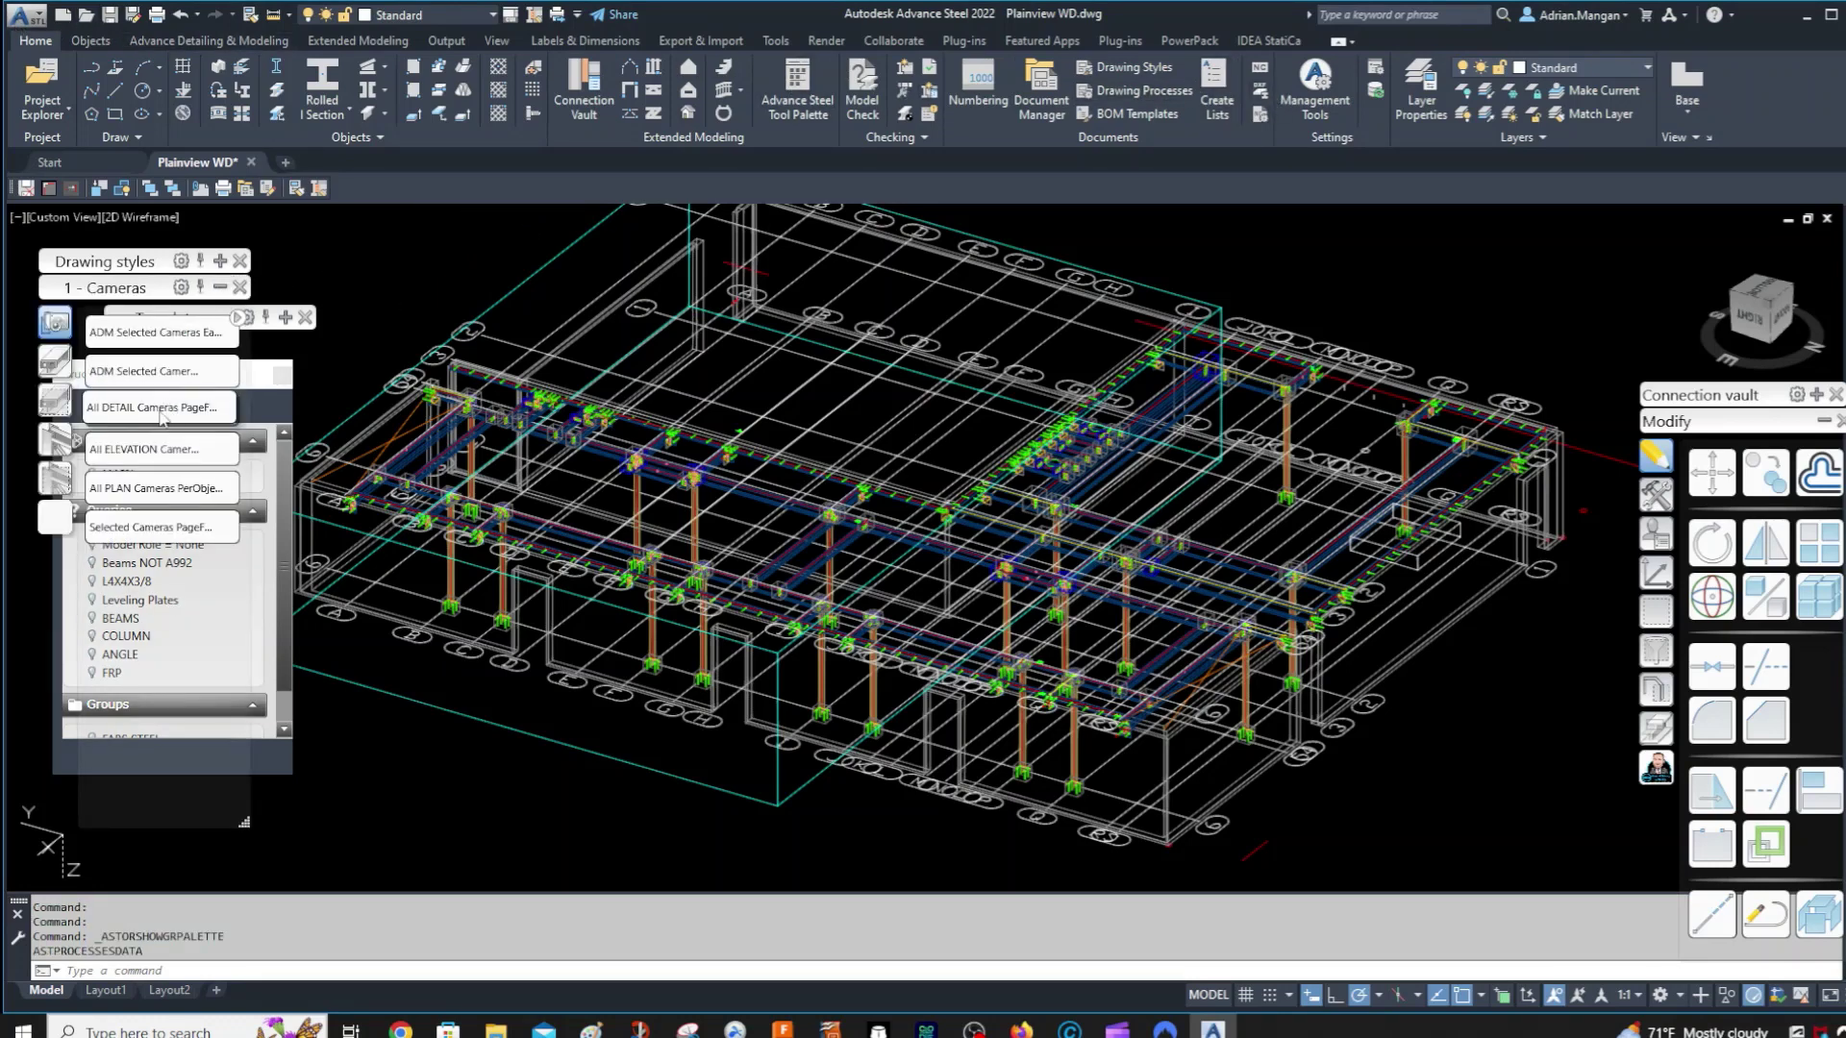
pyautogui.click(53, 480)
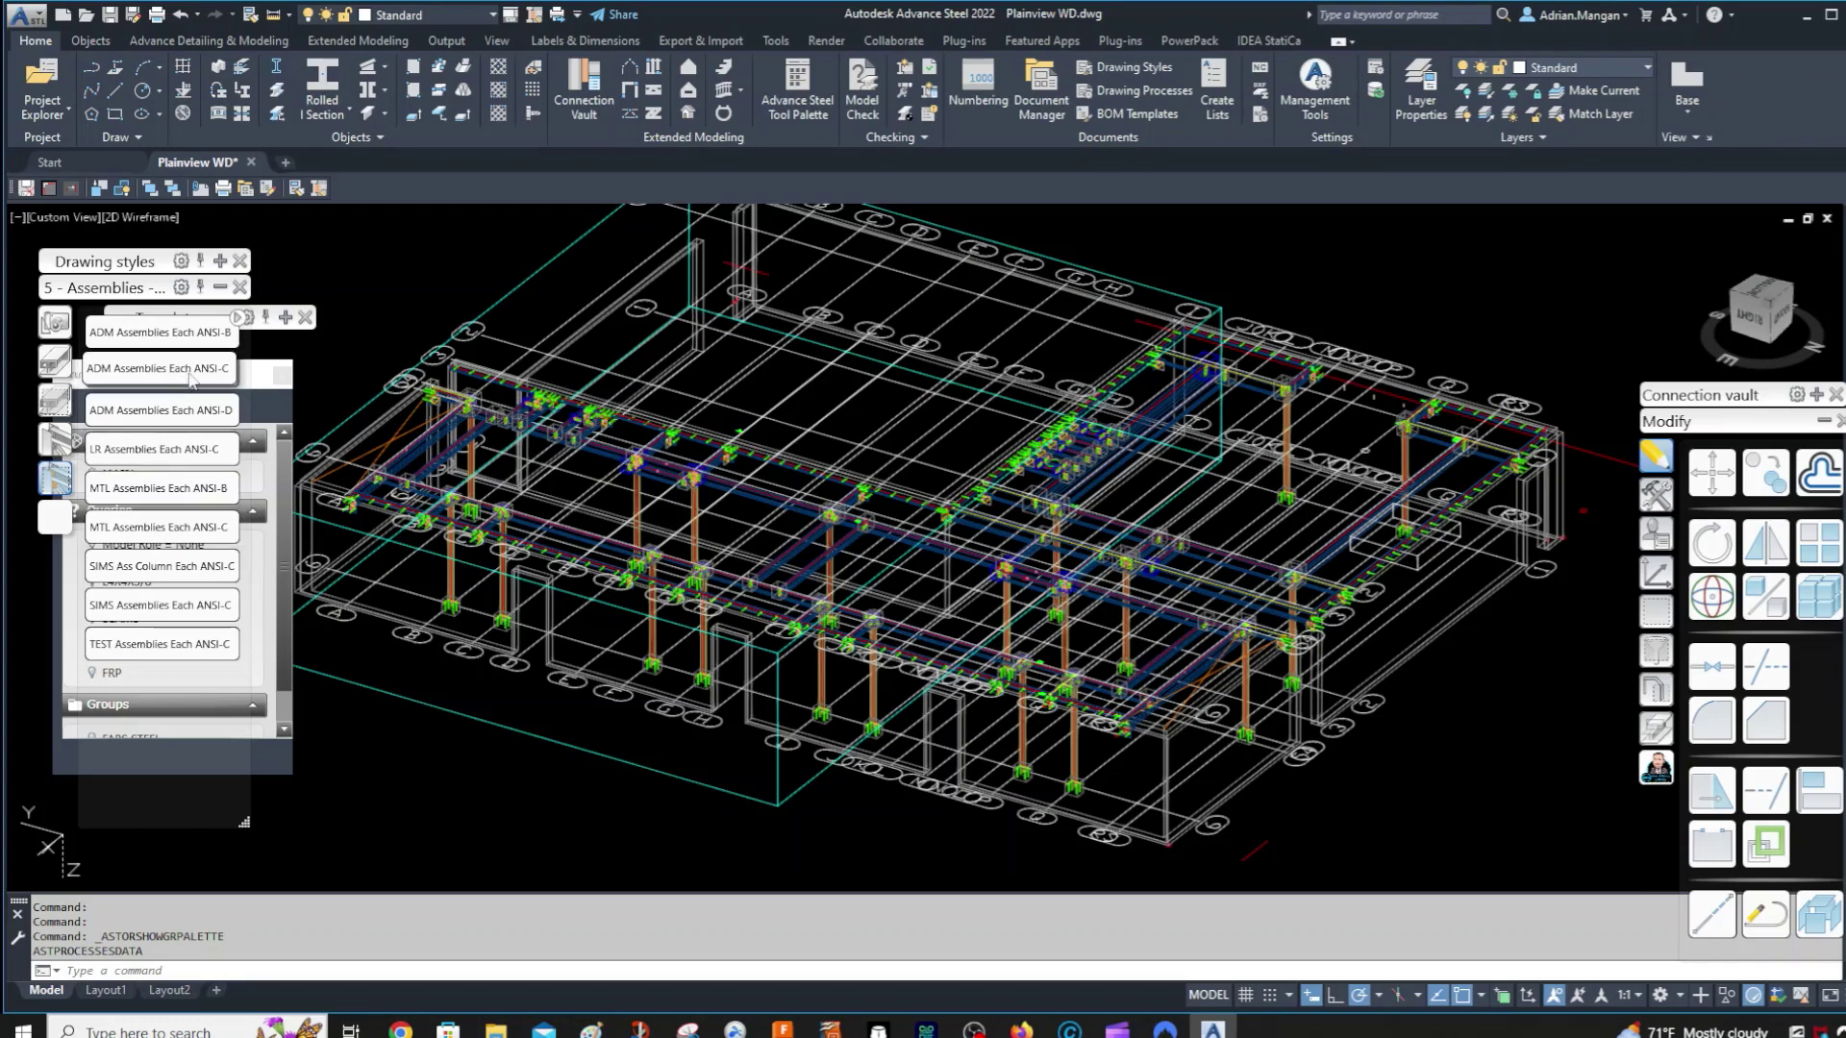
pyautogui.click(221, 291)
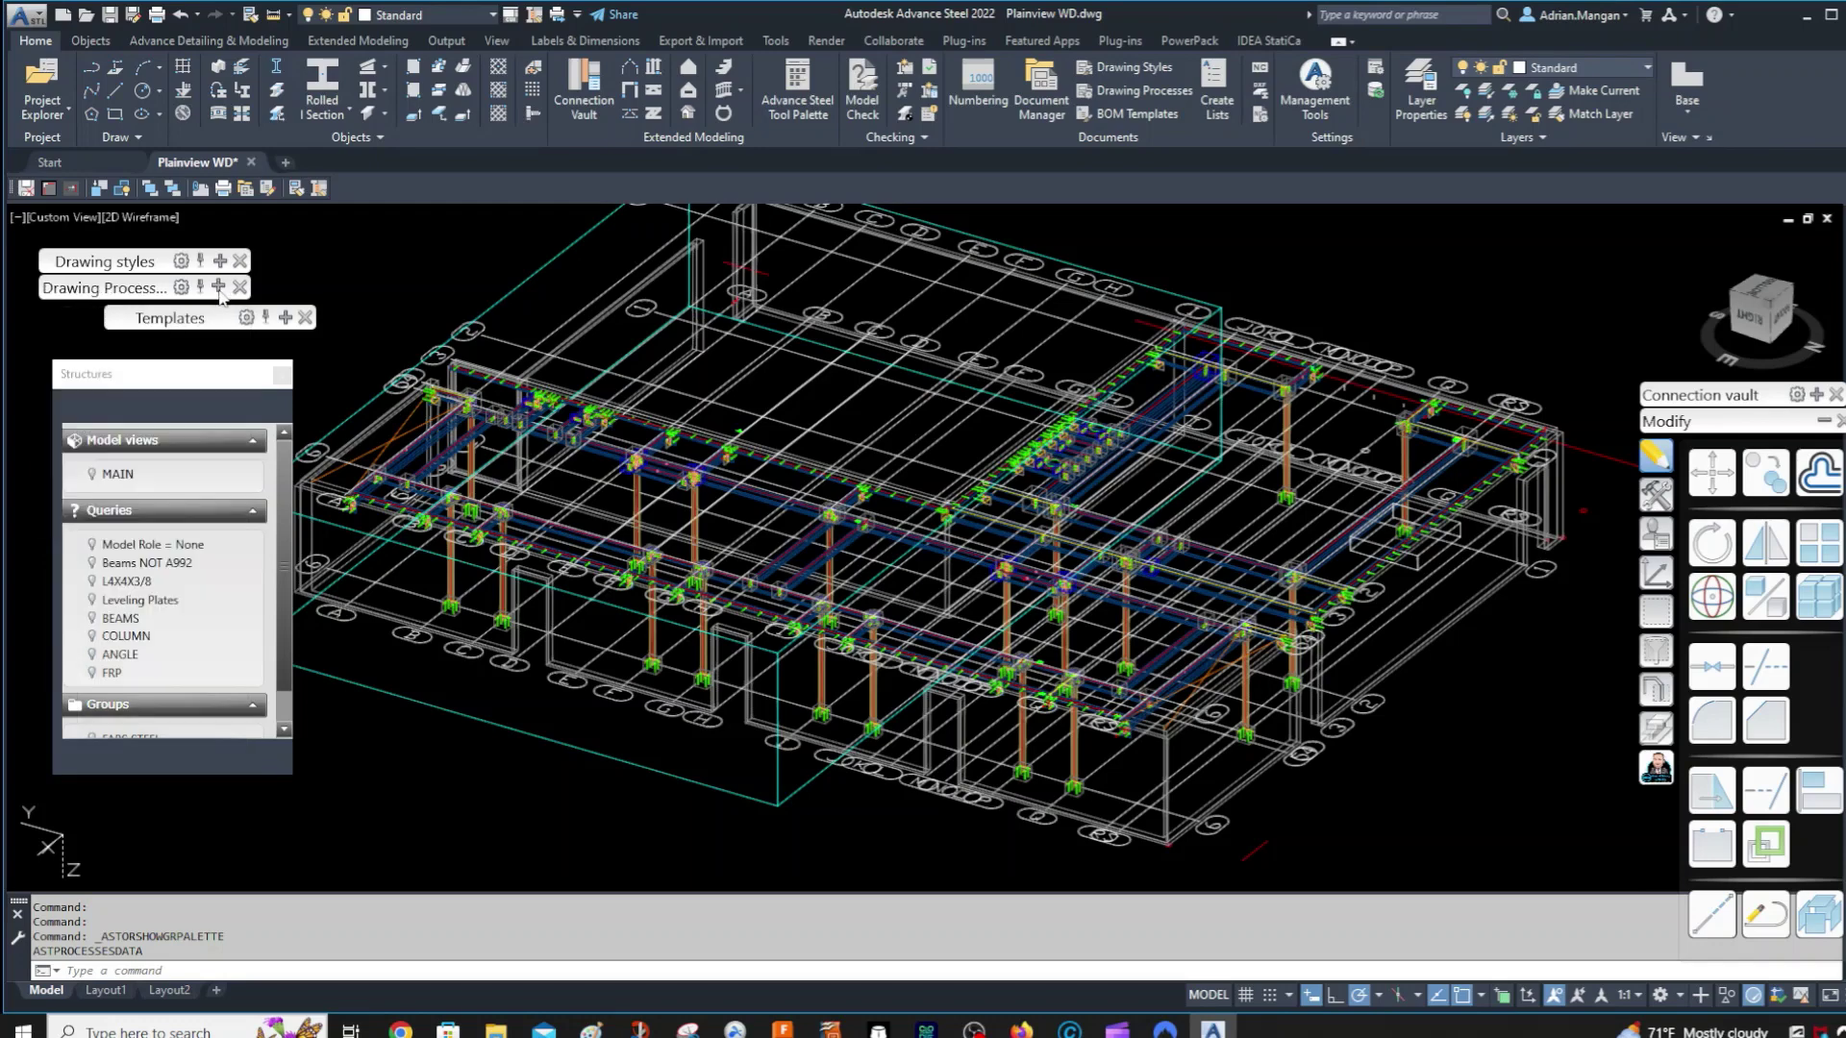
pyautogui.moveTo(1010, 760); pyautogui.dragTo(1019, 691, button='middle')
pyautogui.scroll(3, 1110, 629)
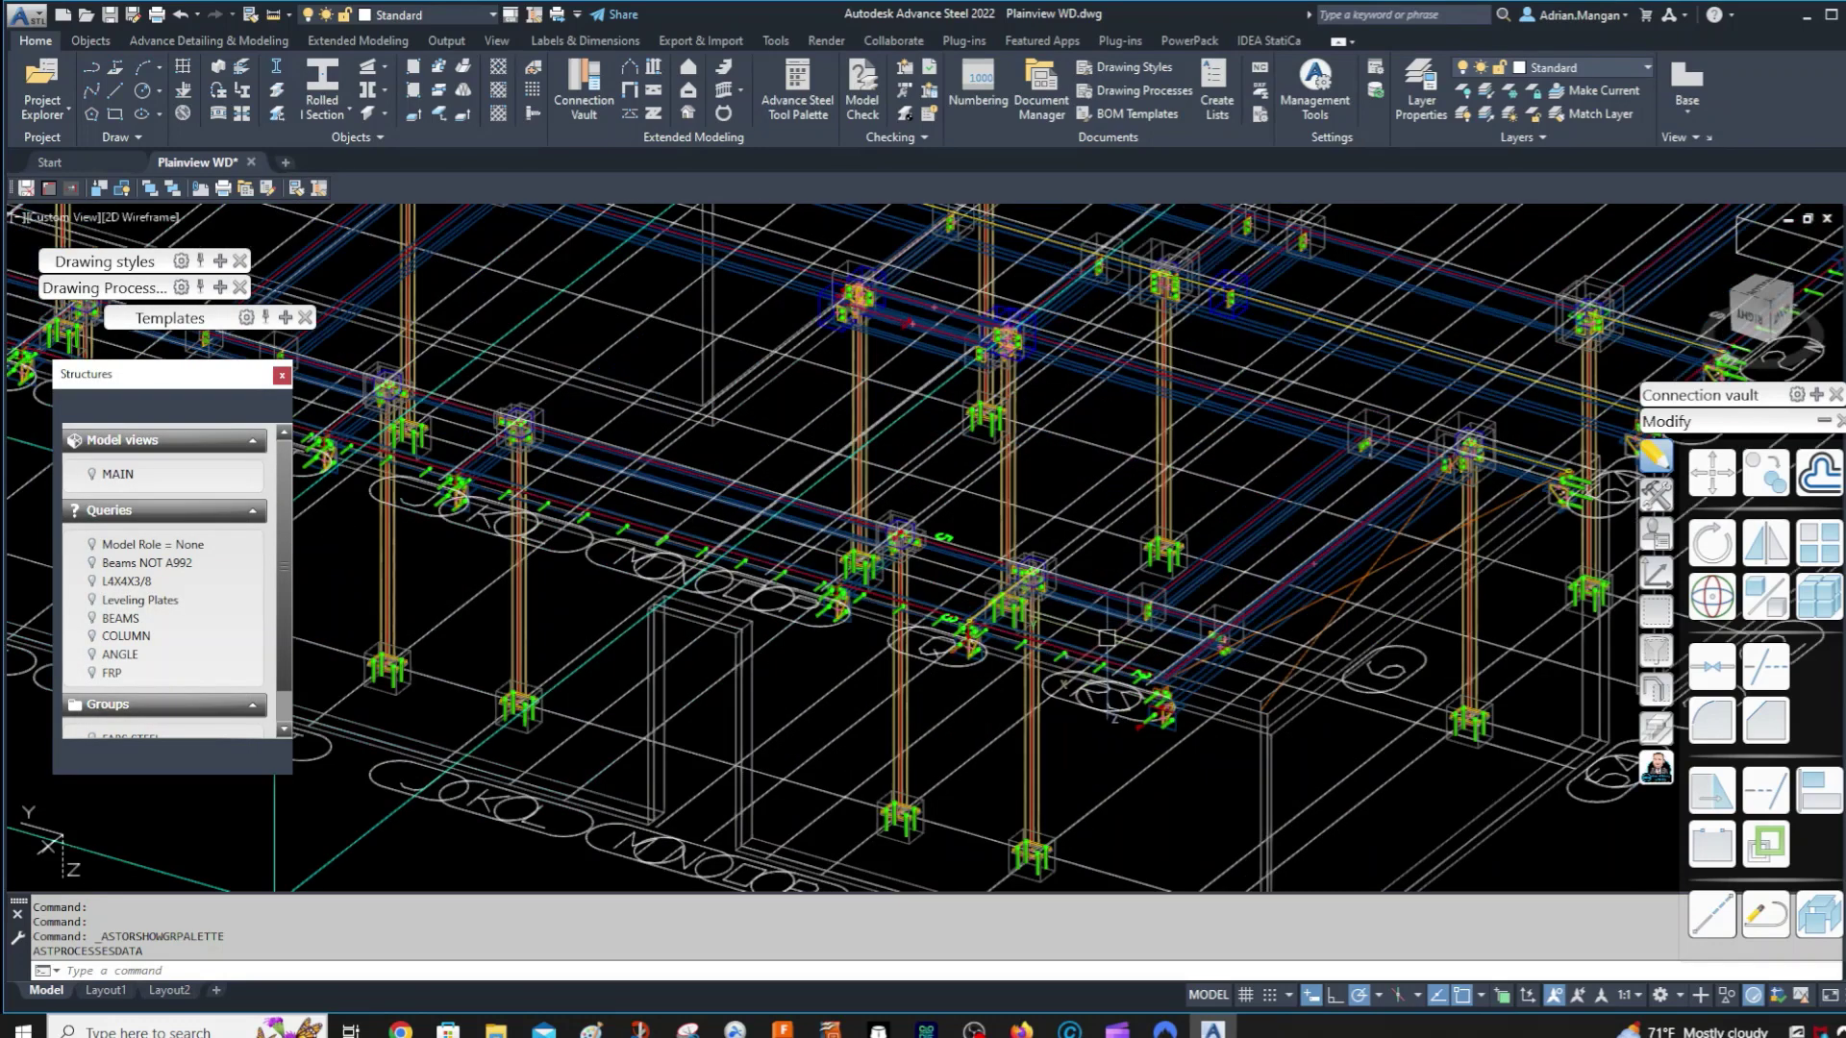
# - Dock the Templates palette below Drawing Processes and run the SIMS Assemblies Each ANSI-C process on one selected column
pyautogui.click(1181, 616)
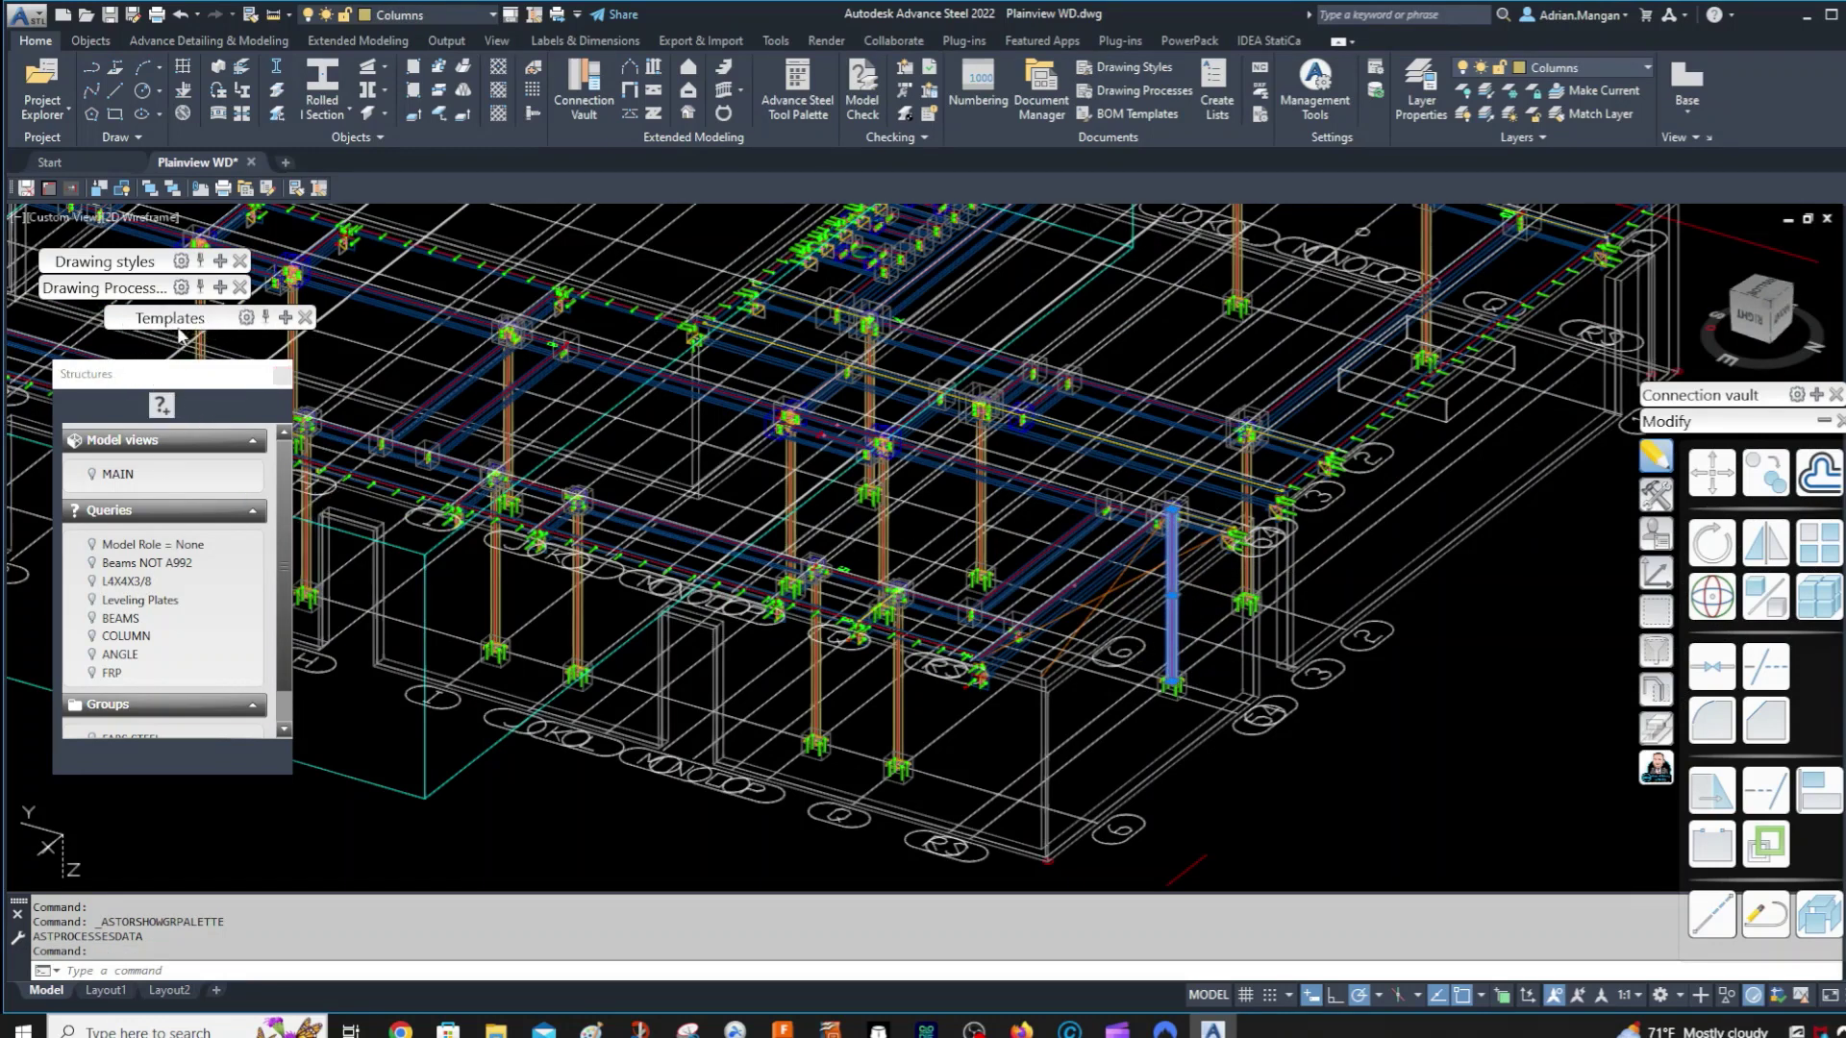
pyautogui.moveTo(181, 327); pyautogui.dragTo(145, 322)
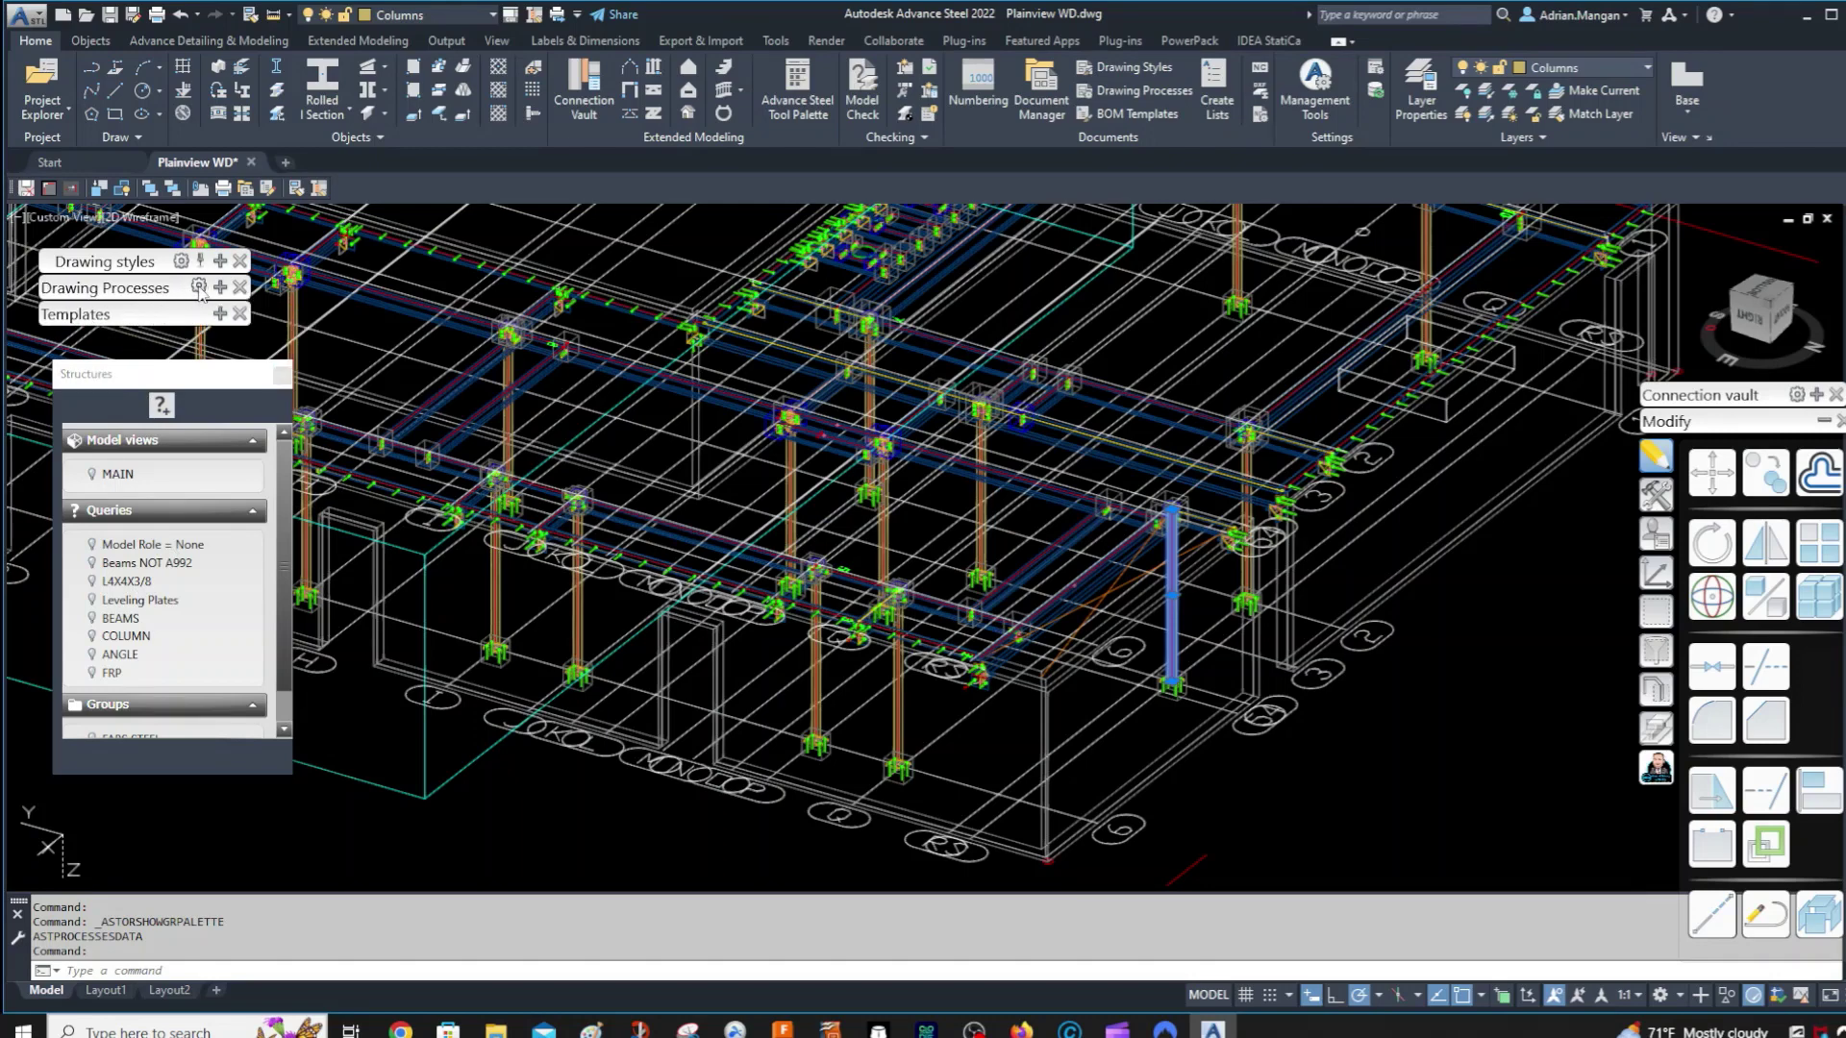
pyautogui.moveTo(197, 288)
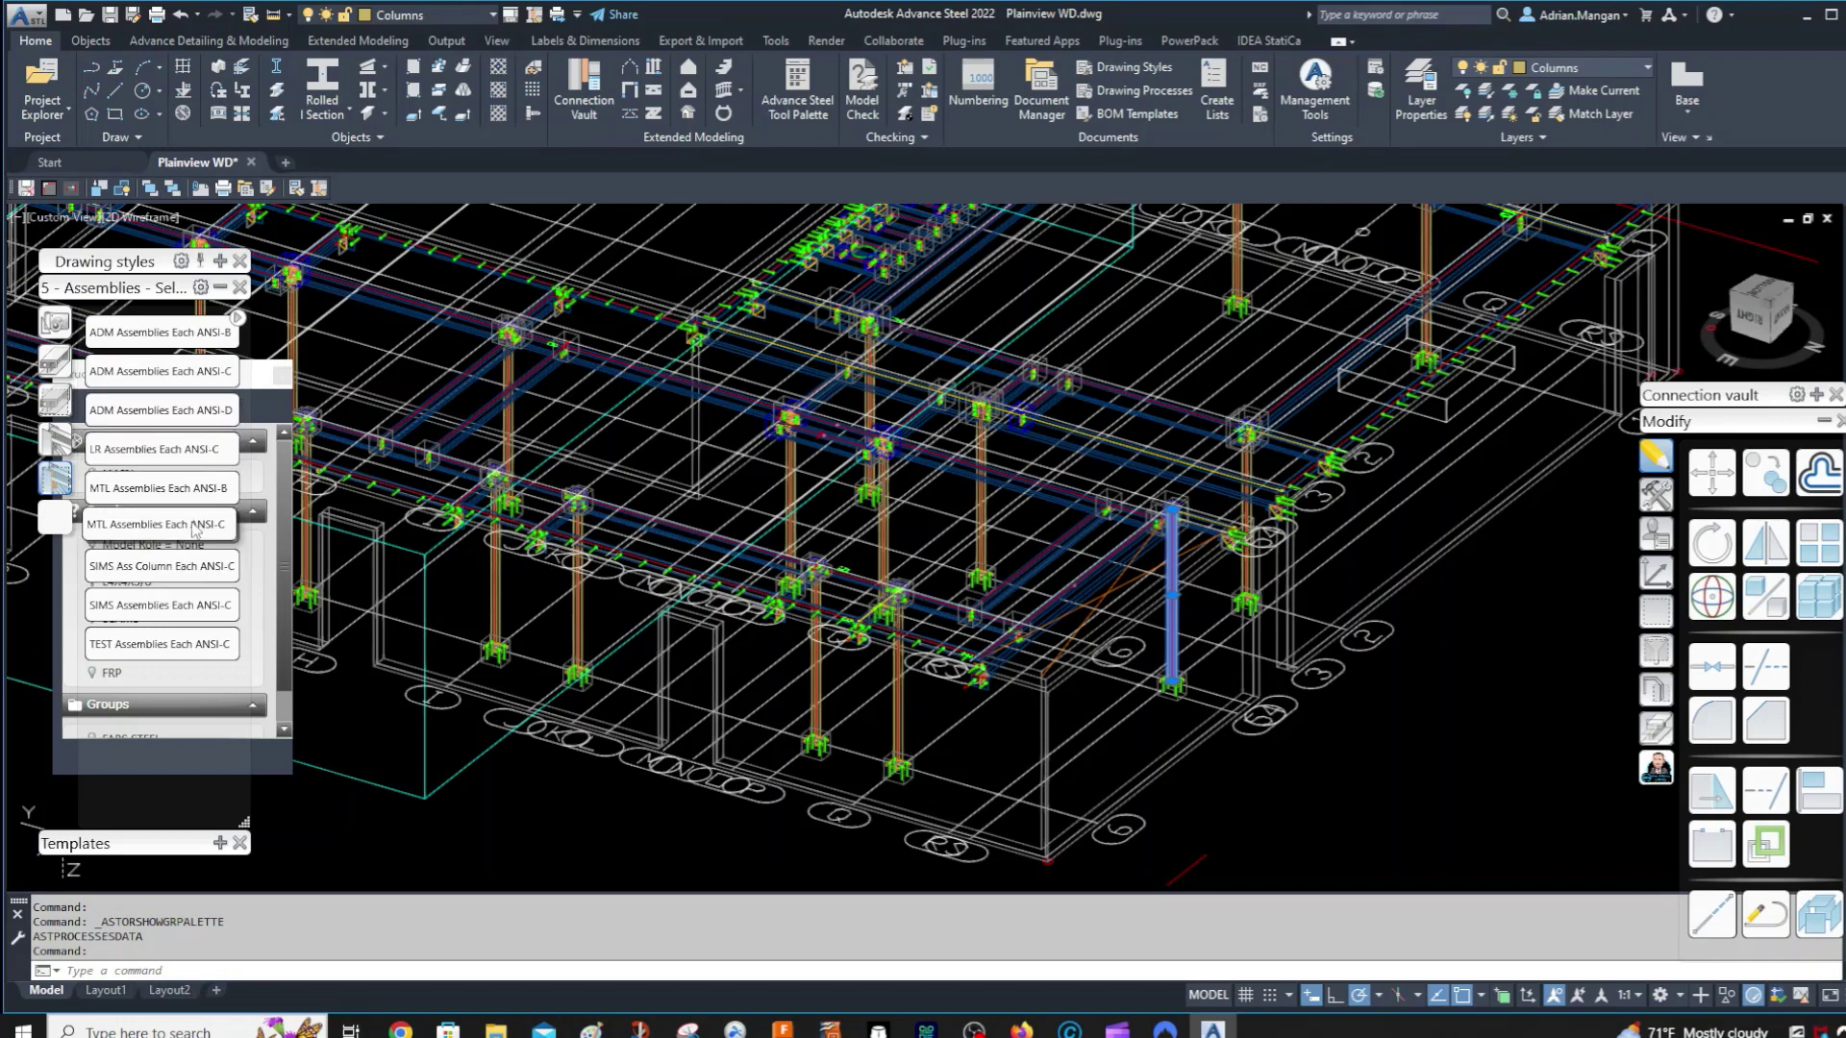
pyautogui.click(169, 611)
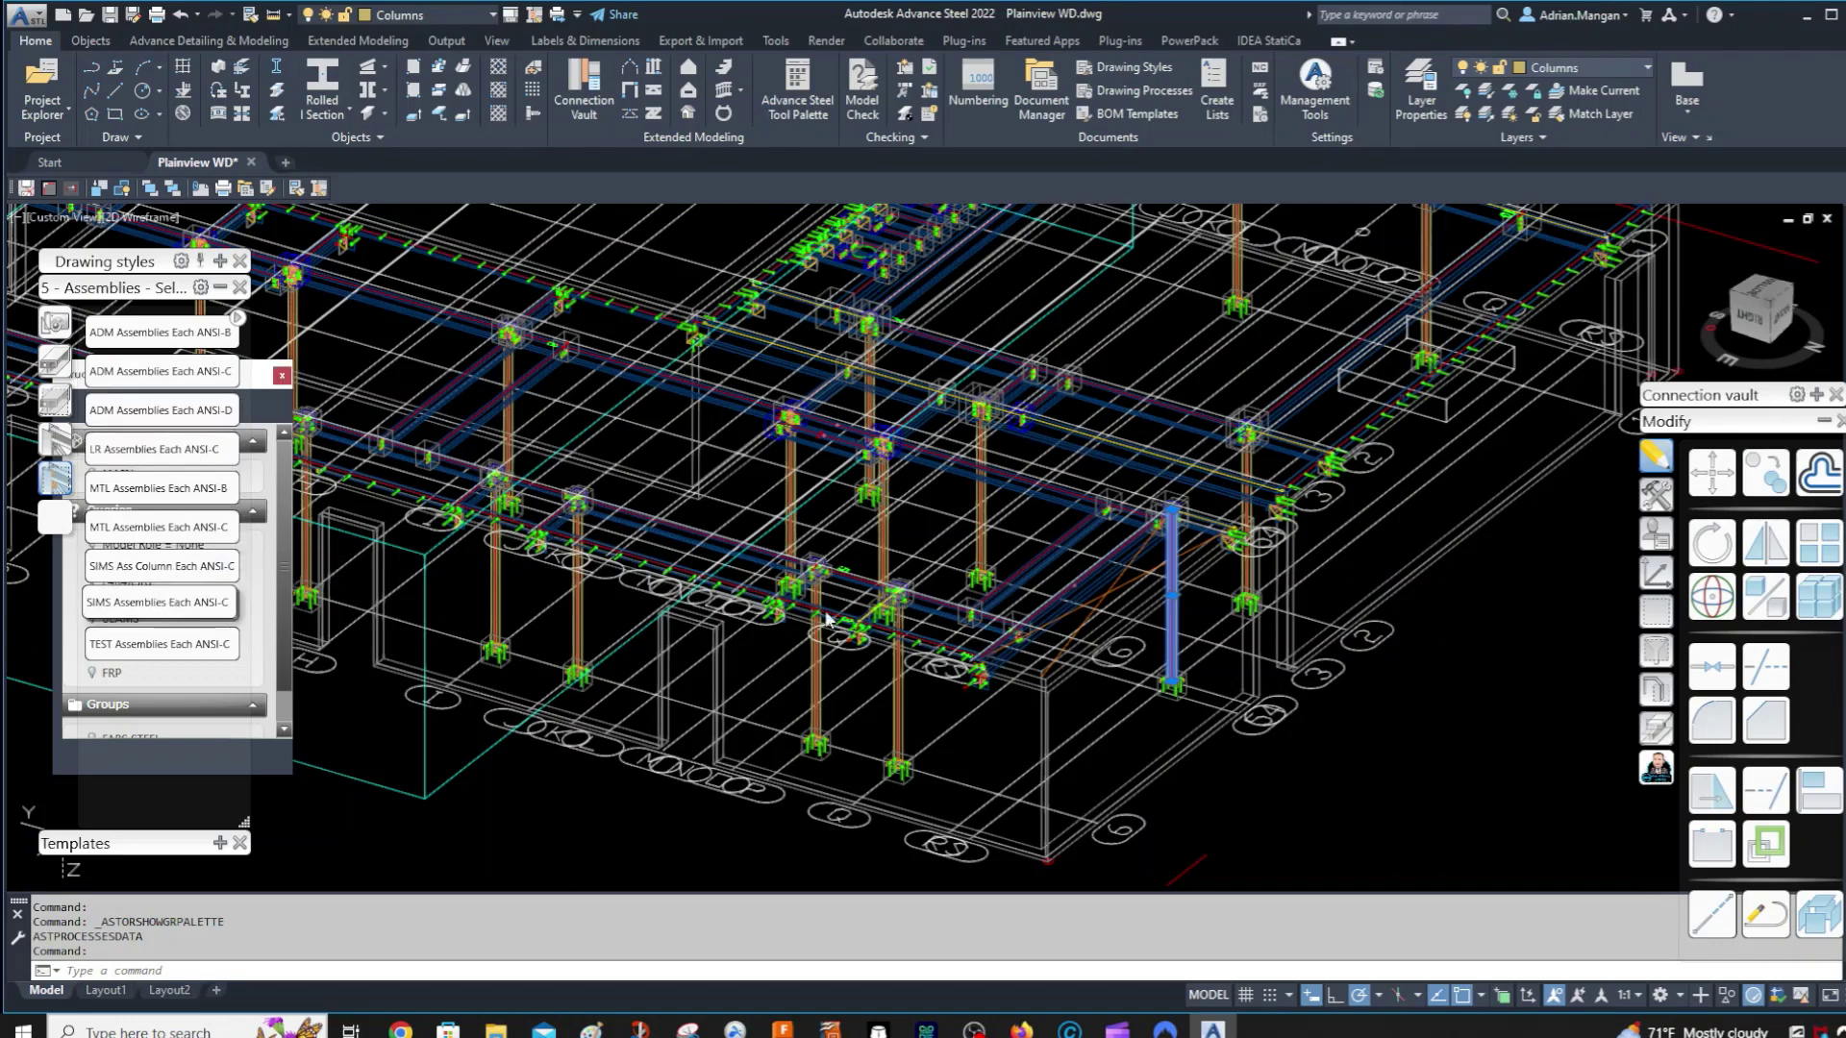
pyautogui.click(149, 540)
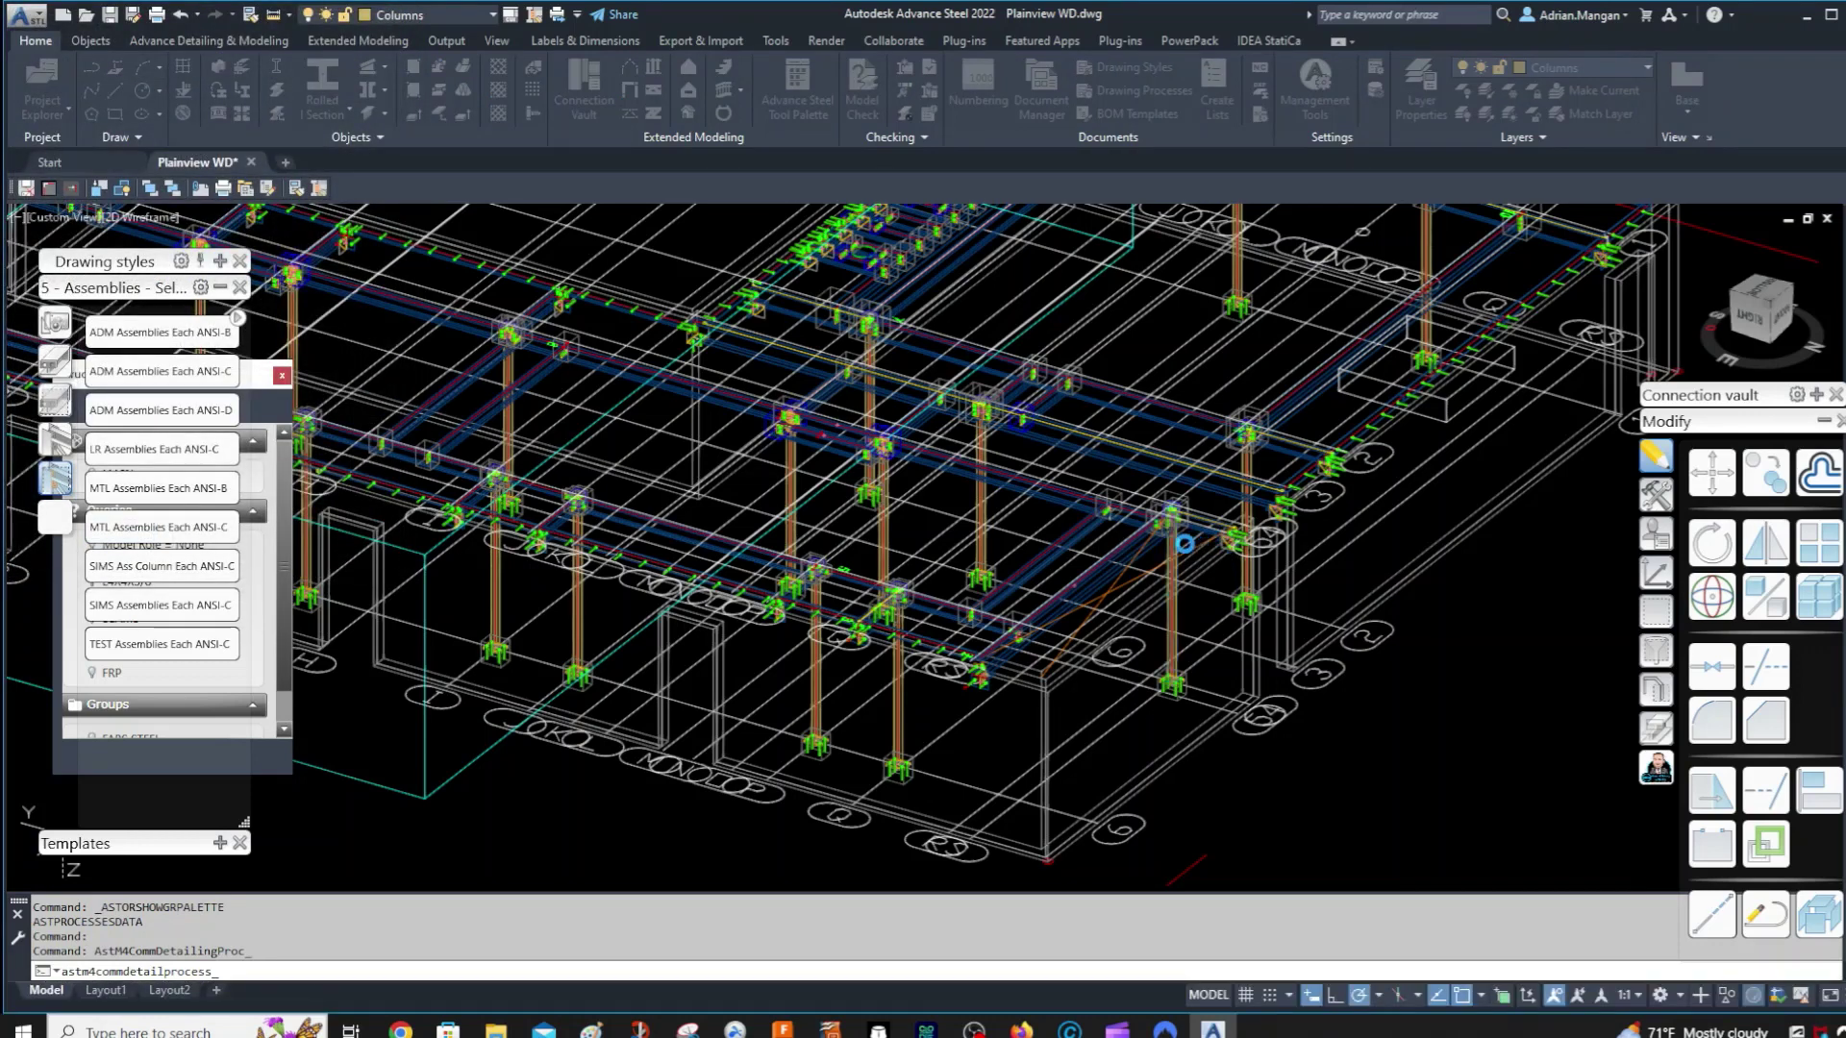
# - Open the assembly detail of the detailed column and examine the layout of its sheet
pyautogui.scroll(2, 1180, 544)
pyautogui.click(1177, 546)
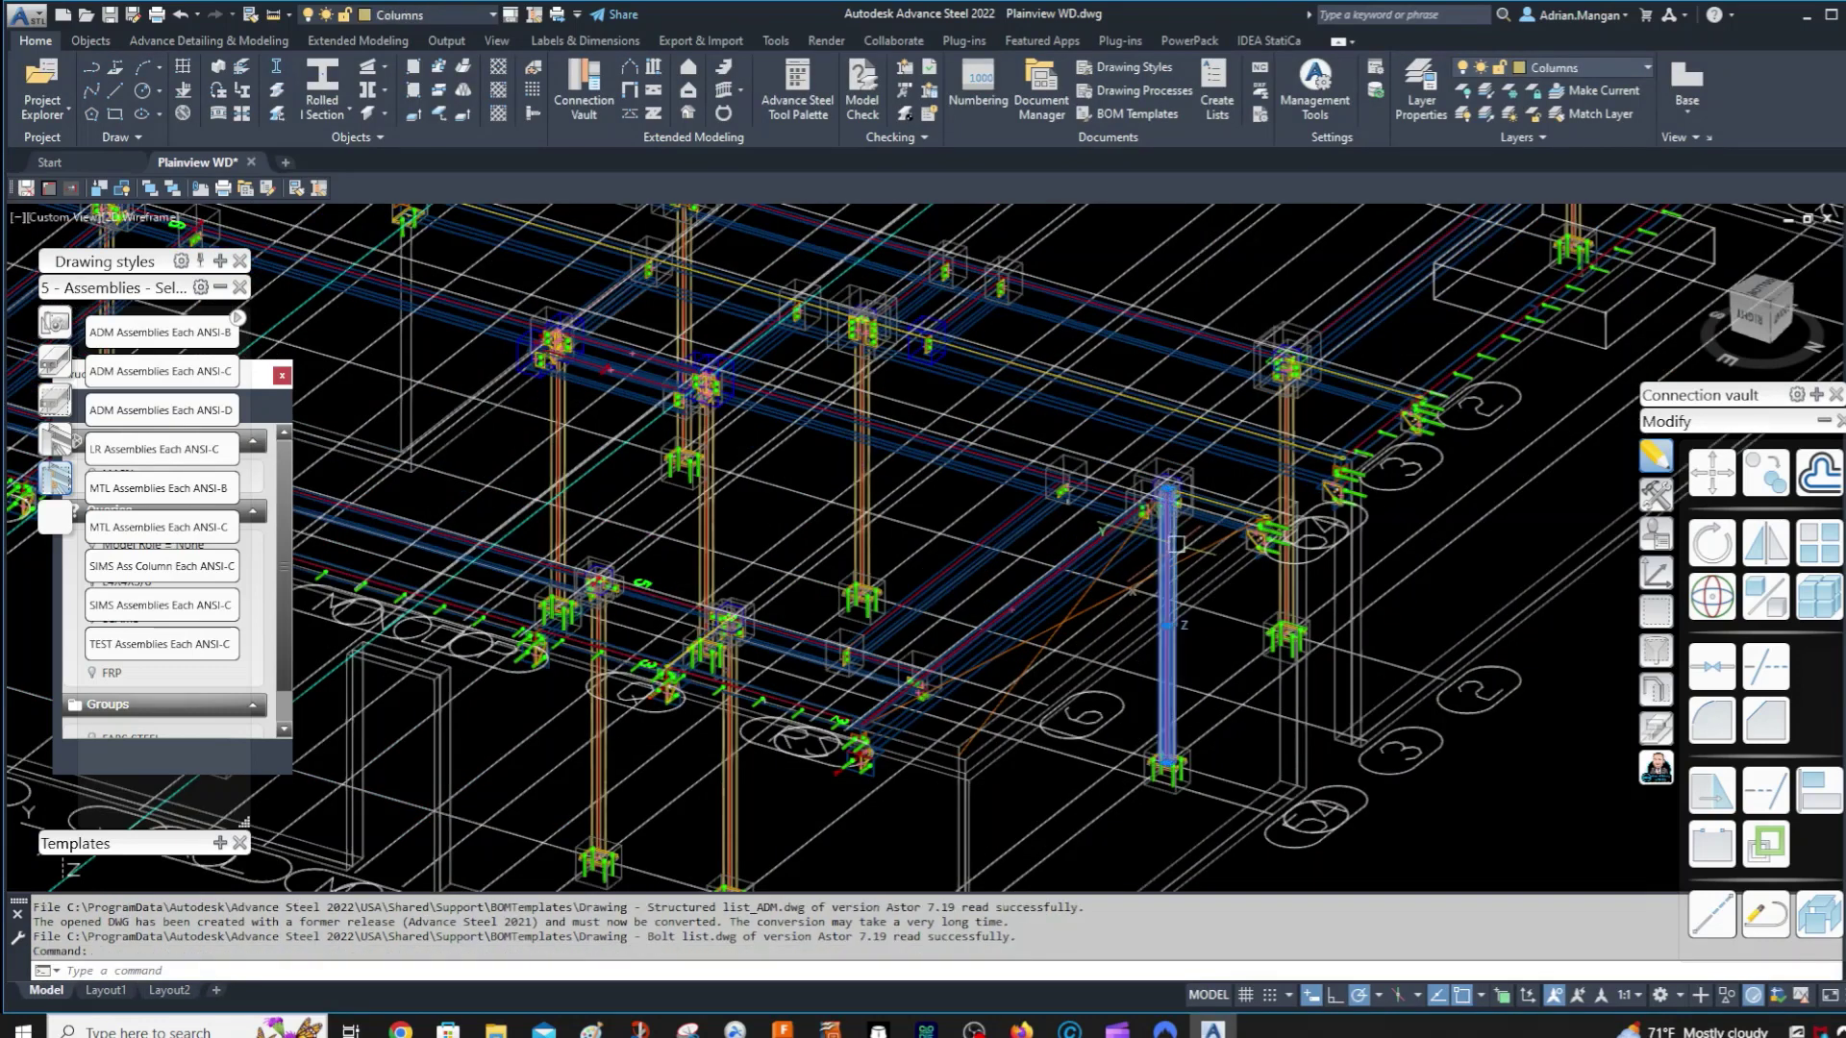
pyautogui.rightClick(1177, 546)
pyautogui.click(1242, 743)
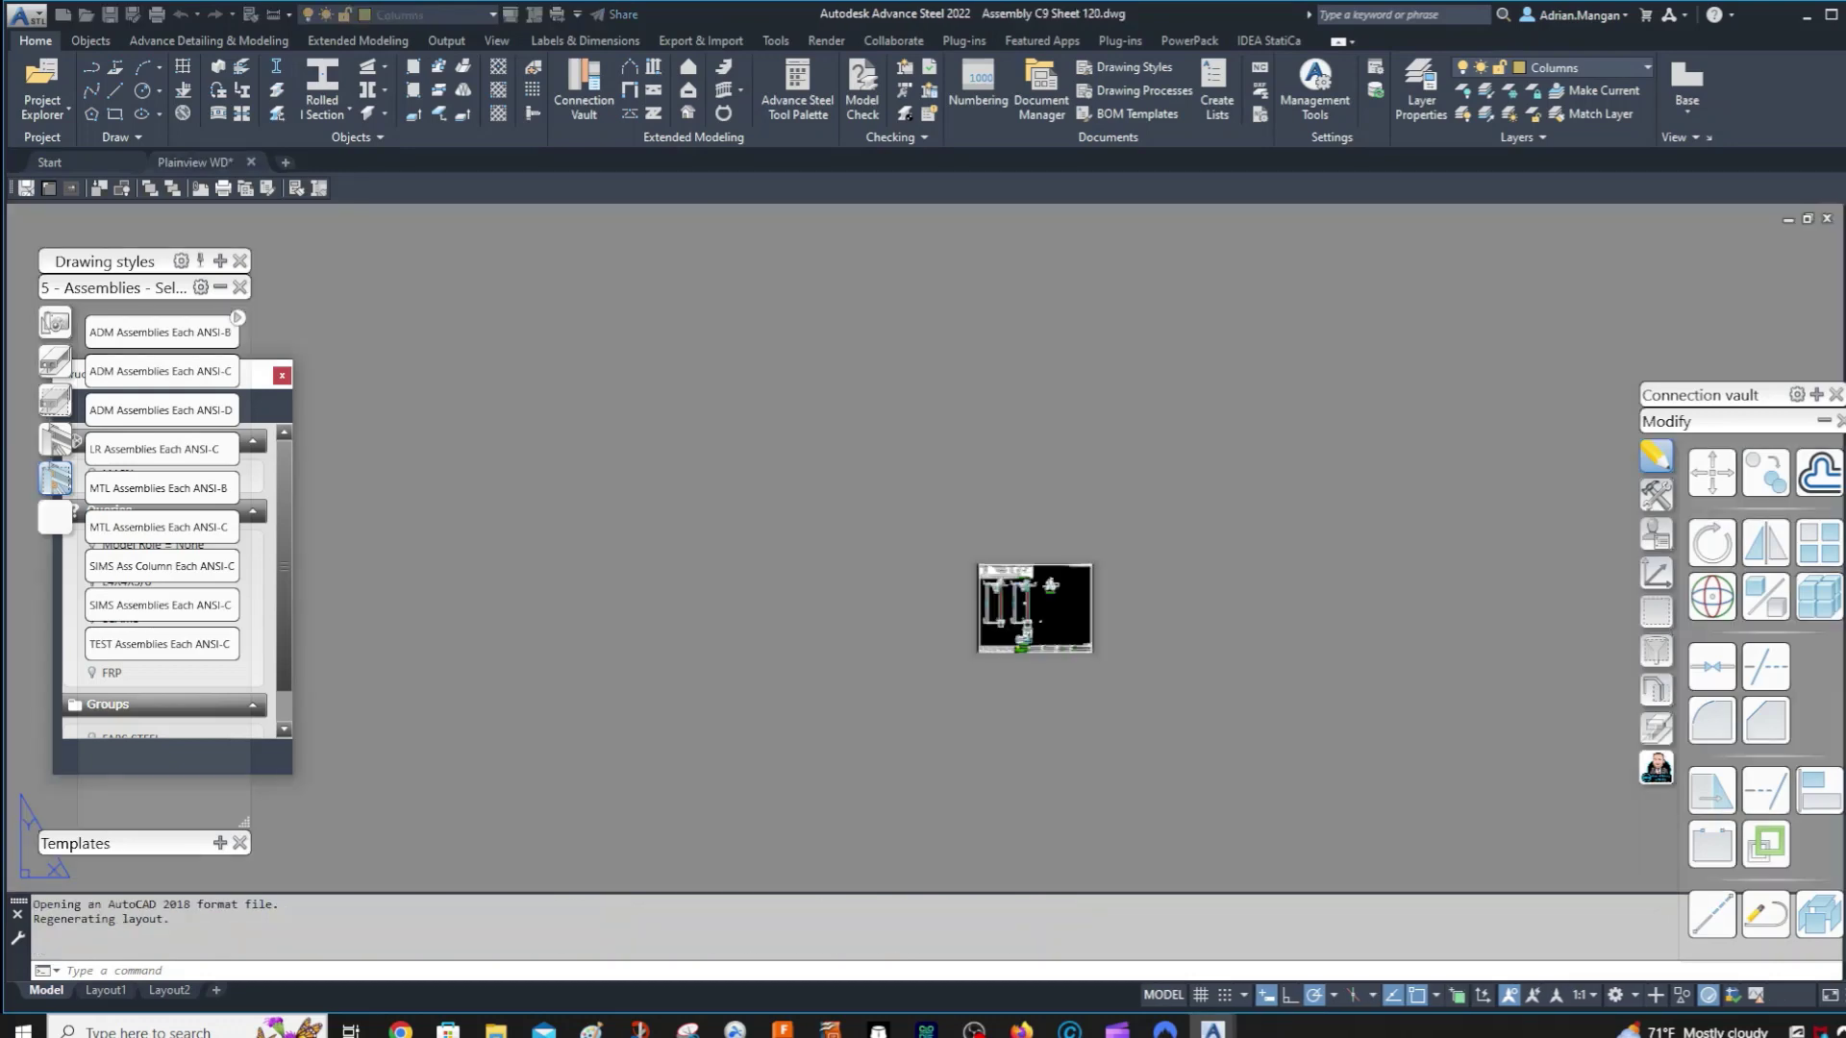
pyautogui.scroll(3, 1009, 603)
pyautogui.scroll(-3, 688, 507)
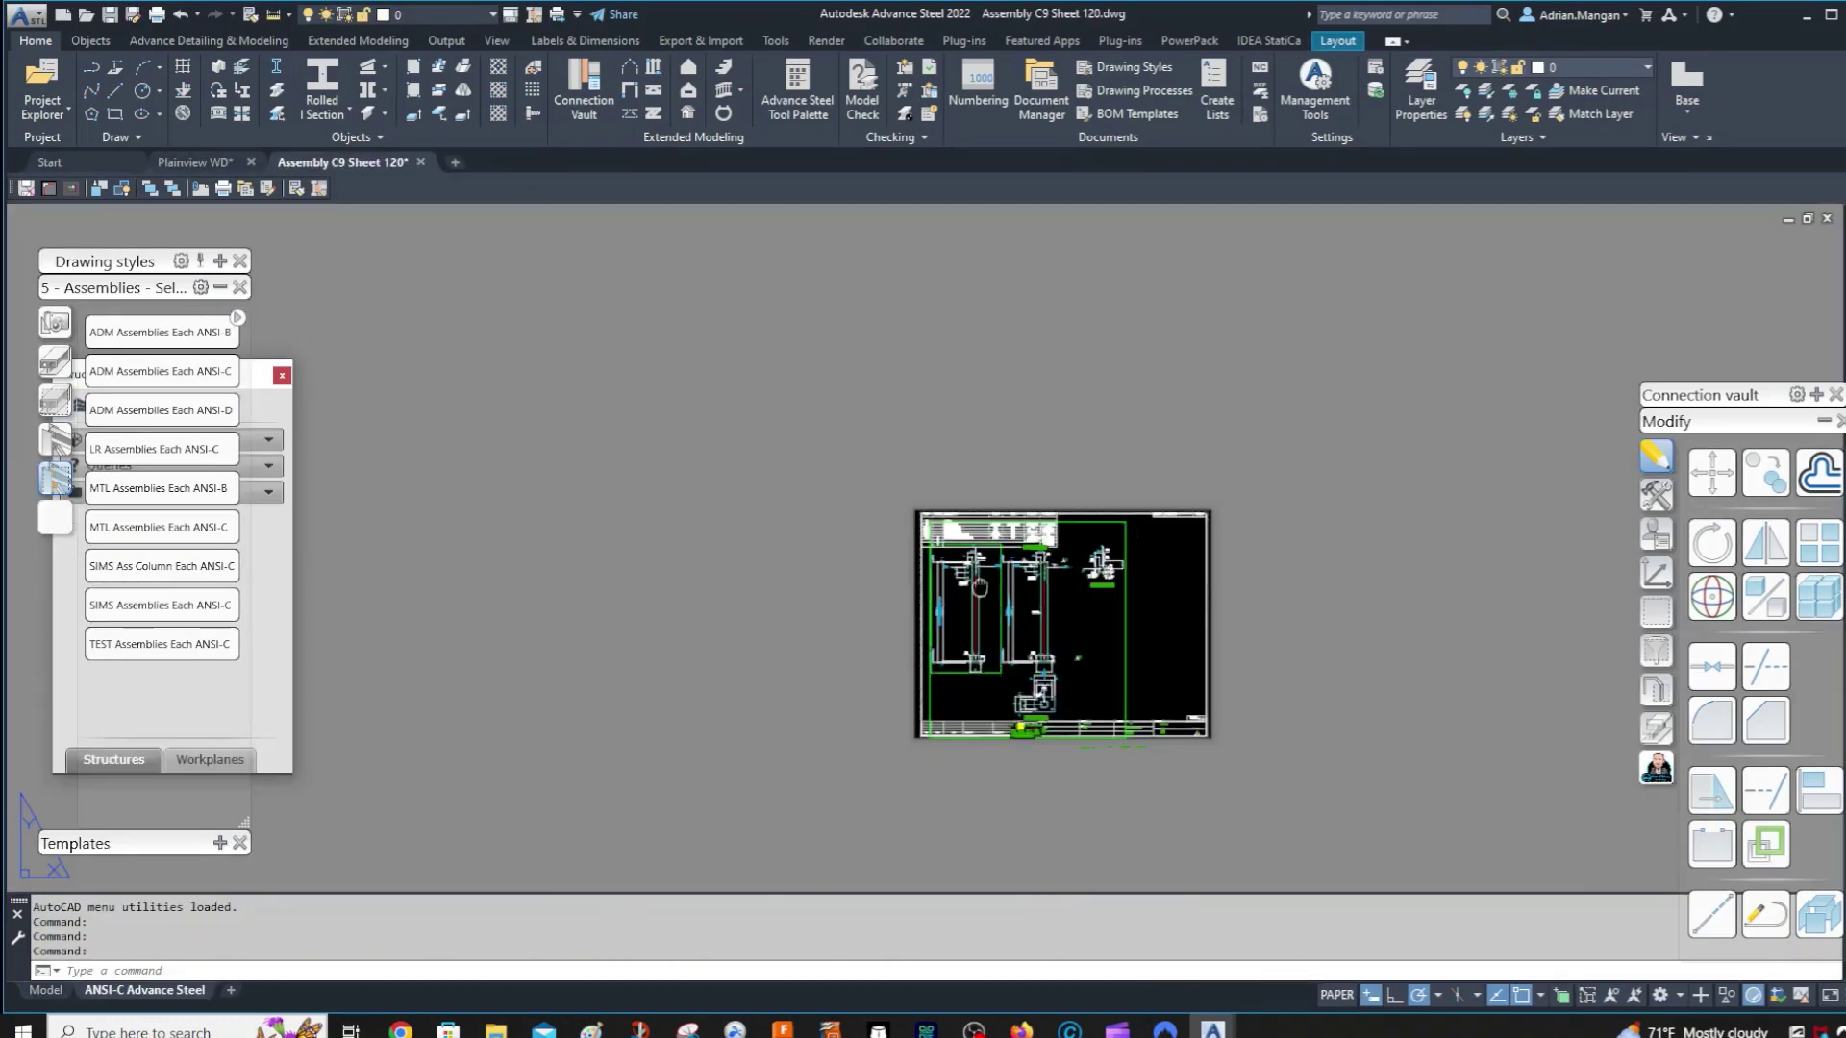
# - Return to the Plainview WD model and run SIMS Ass Column Each ANSI-C on a neighbouring column with drawing number 121
pyautogui.click(184, 164)
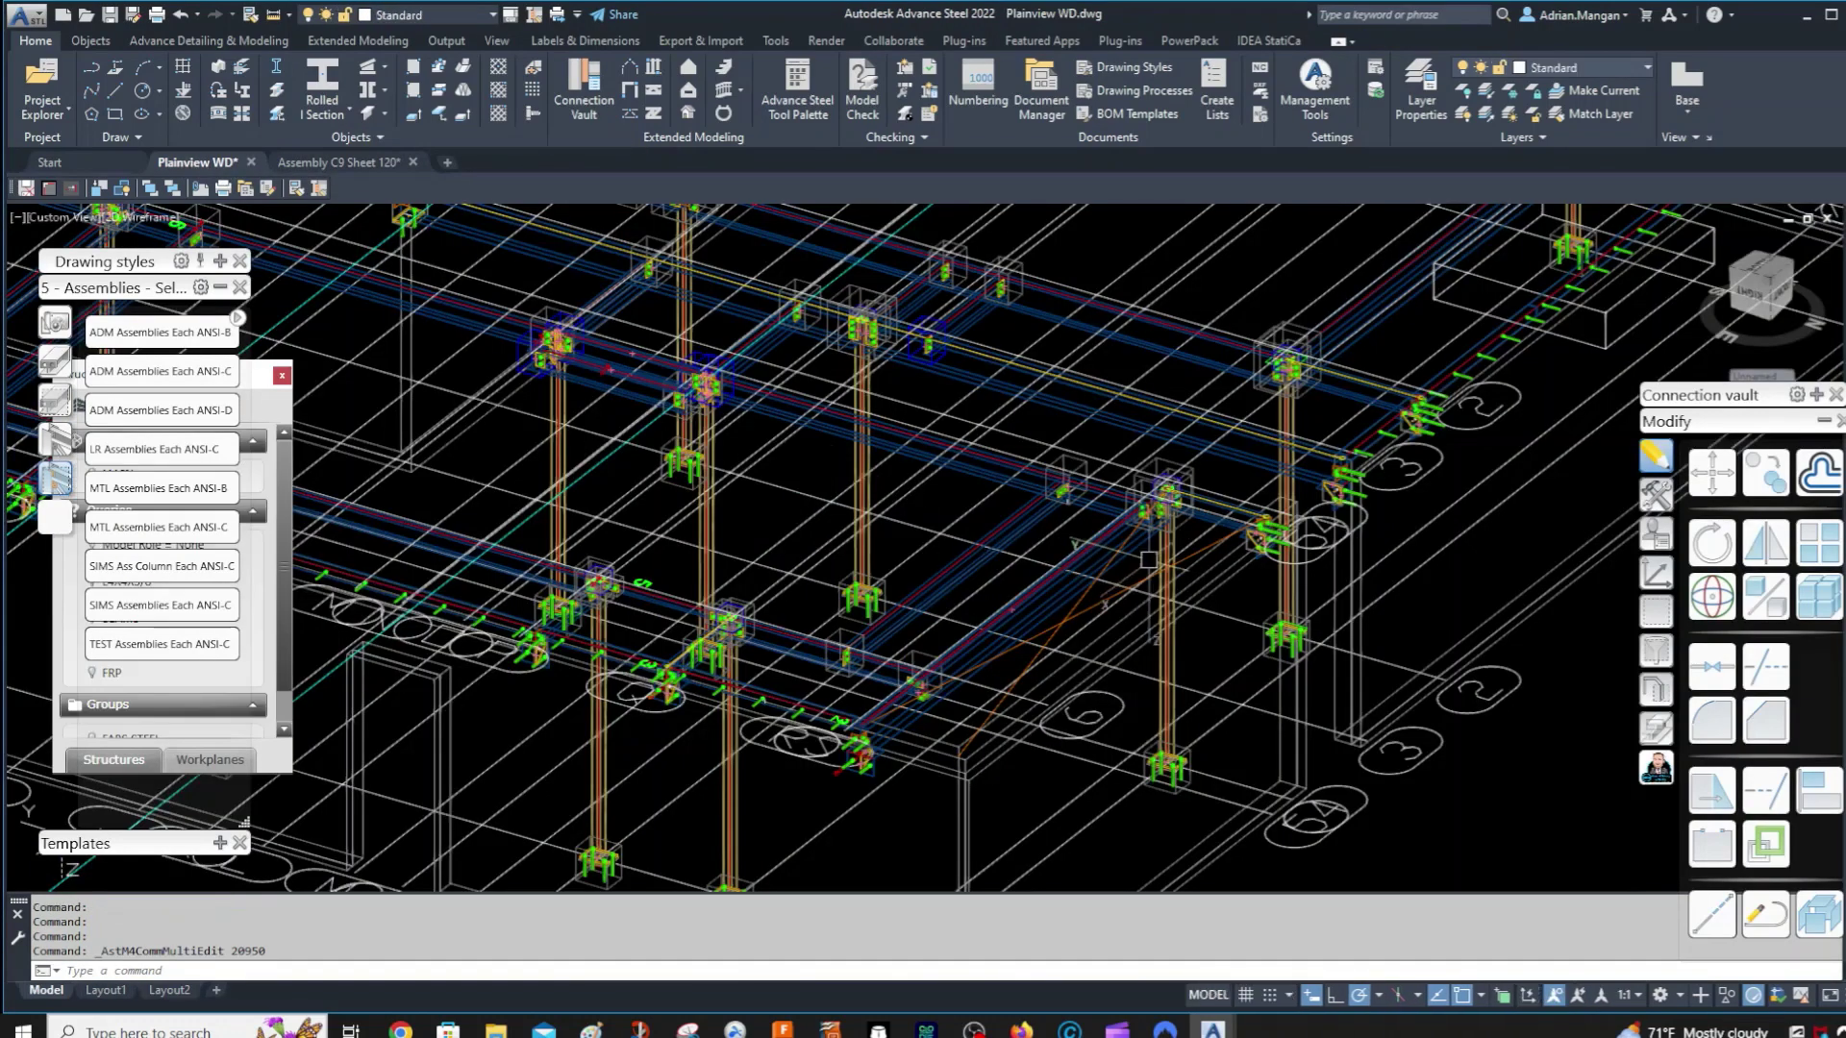
pyautogui.click(180, 566)
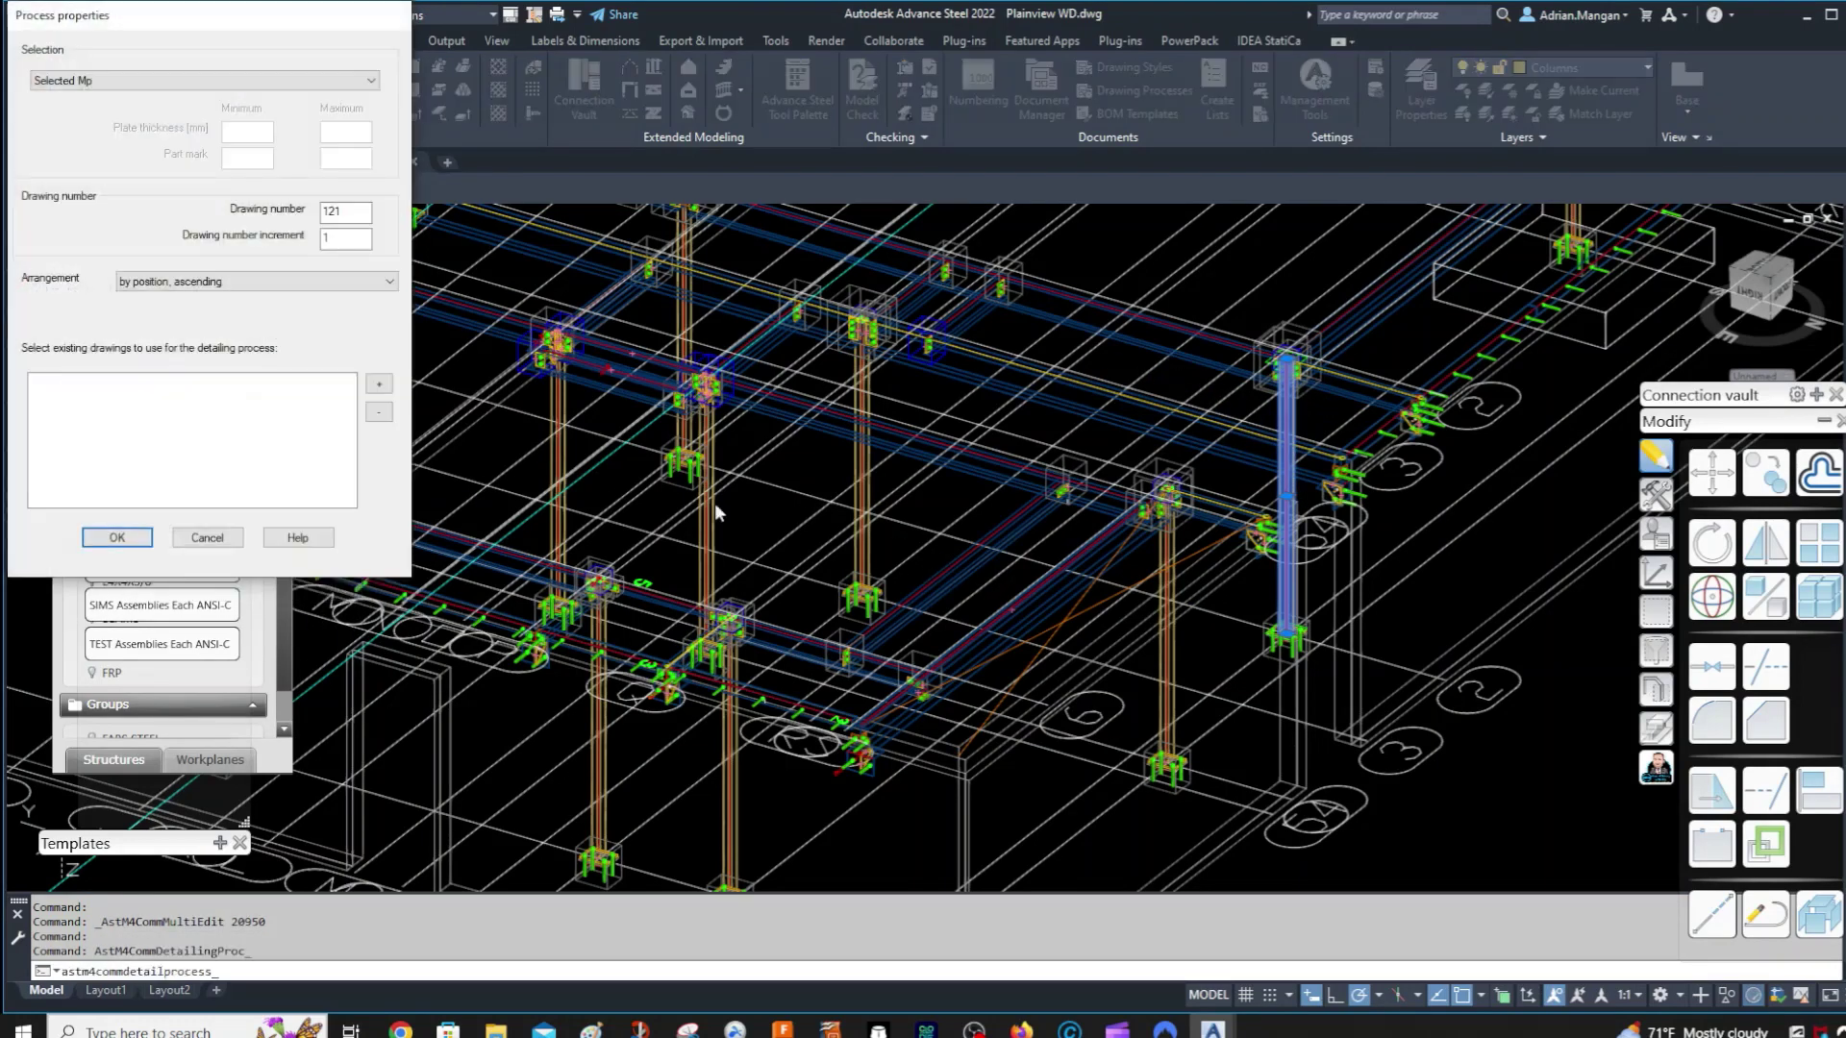
pyautogui.click(136, 541)
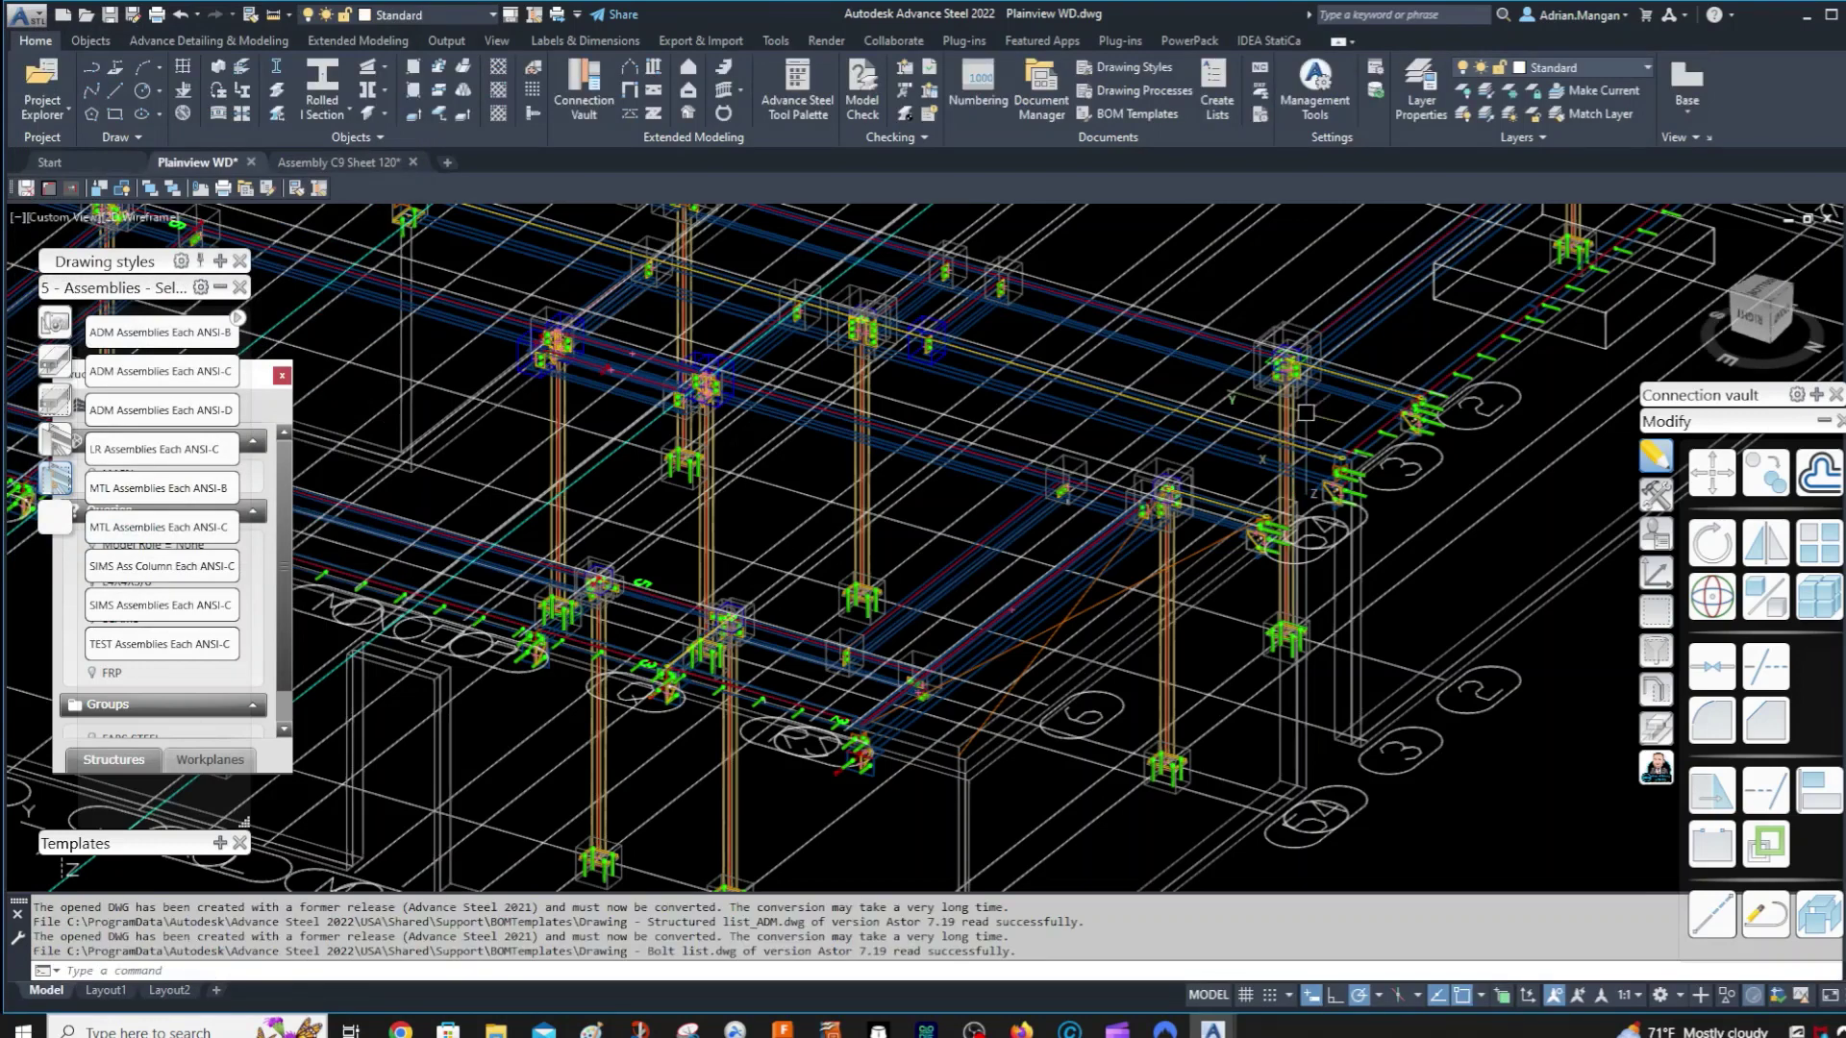
# - Open the assembly detail of the second column and examine its horizontal layout
pyautogui.click(1283, 432)
pyautogui.rightClick(1269, 428)
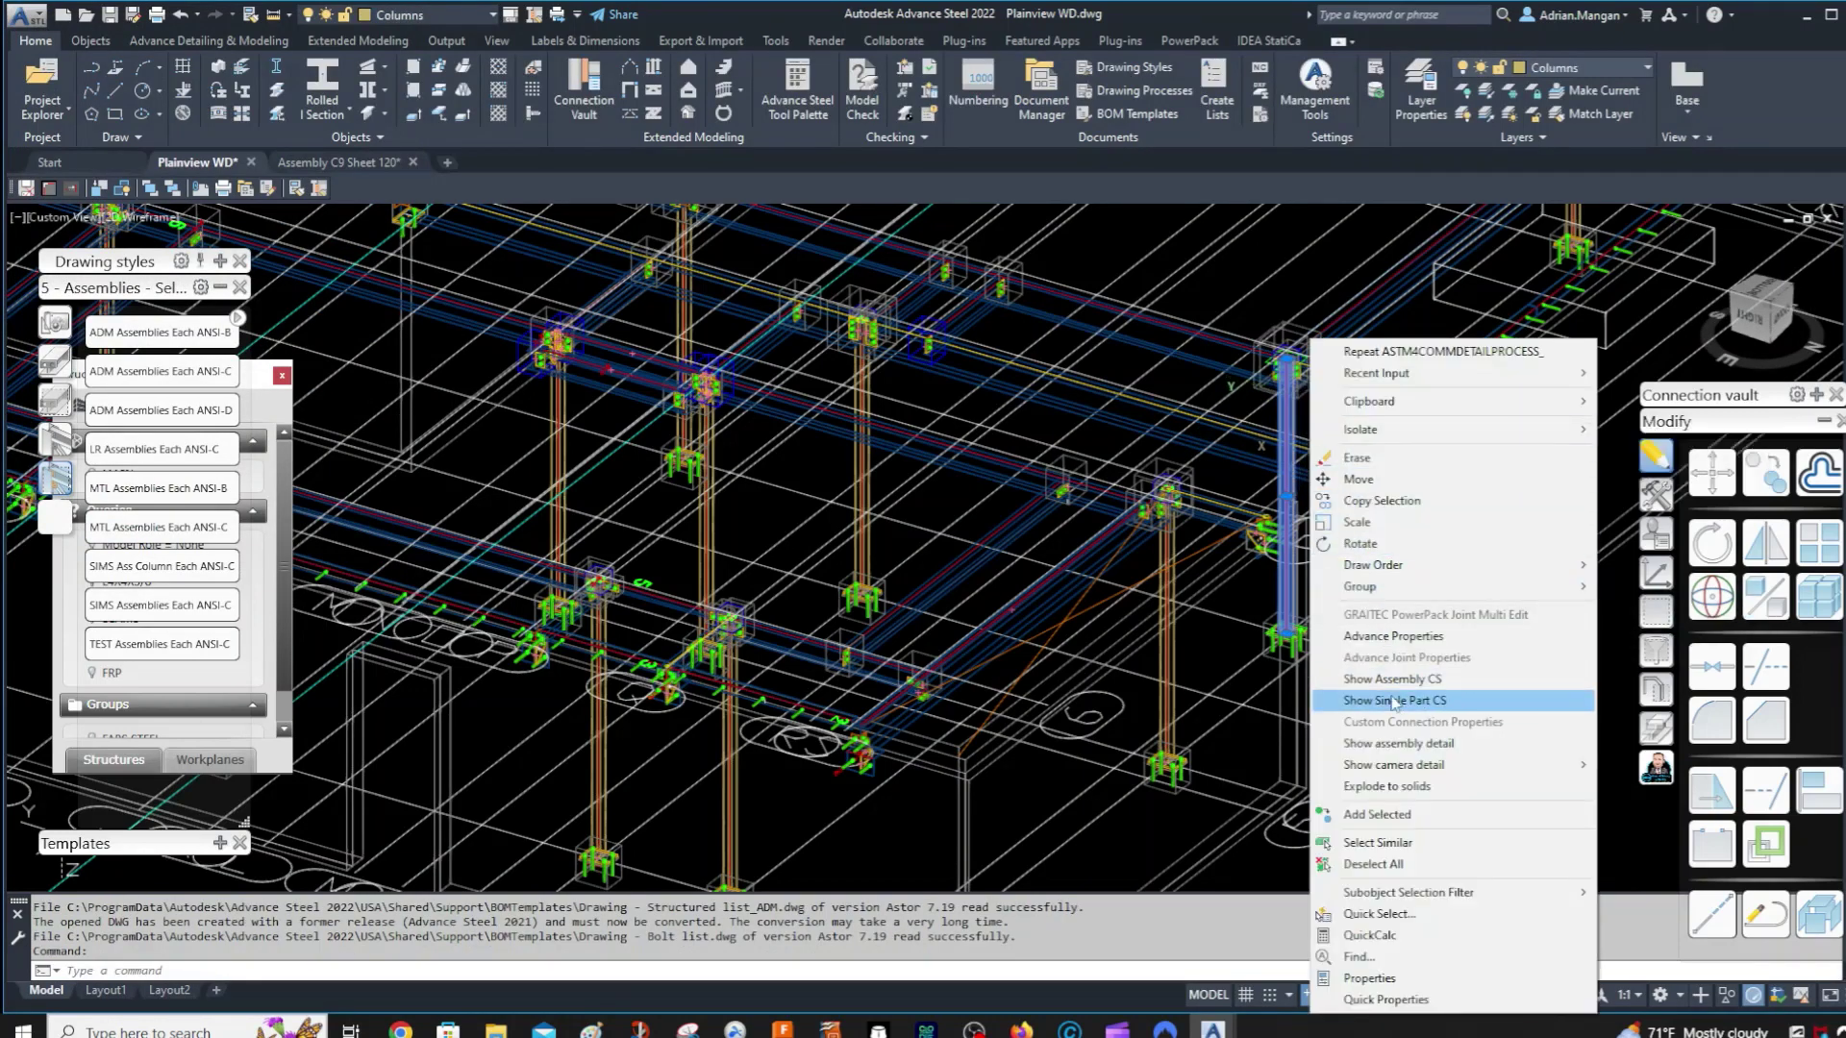
pyautogui.click(1375, 743)
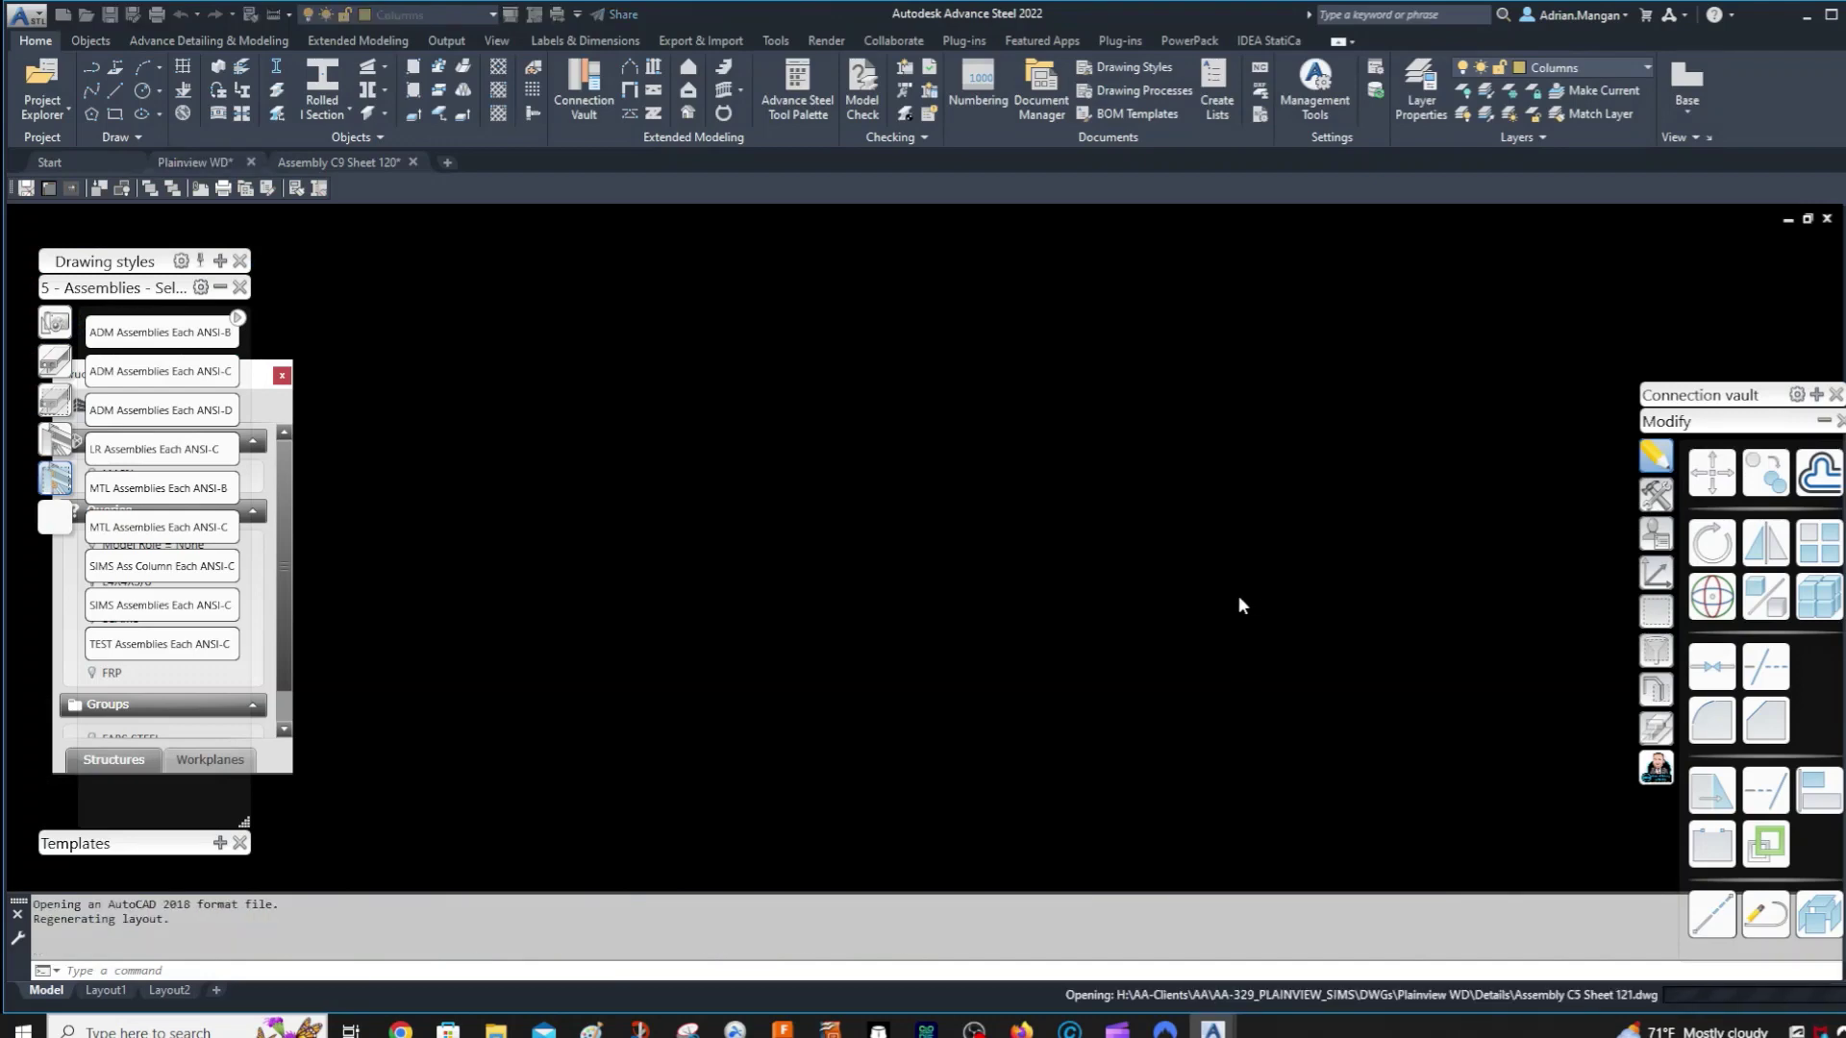
pyautogui.scroll(8, 1067, 605)
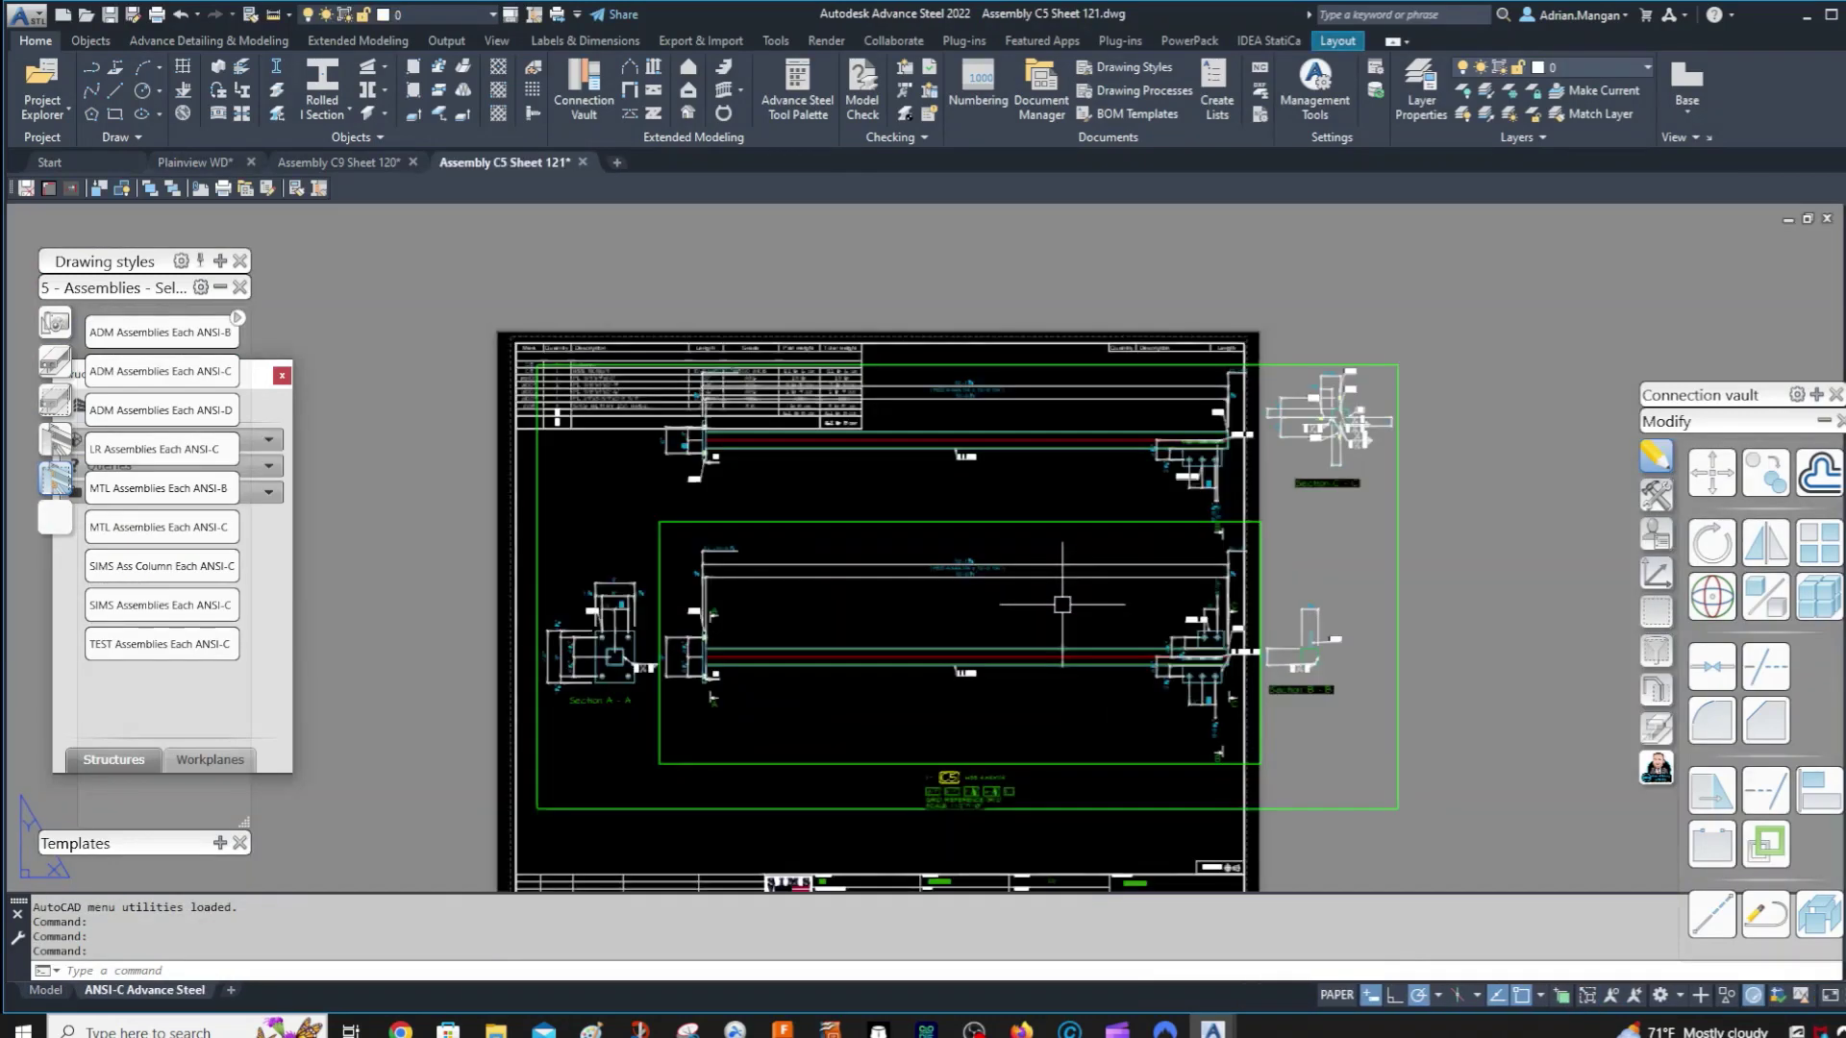
pyautogui.scroll(-2, 1362, 459)
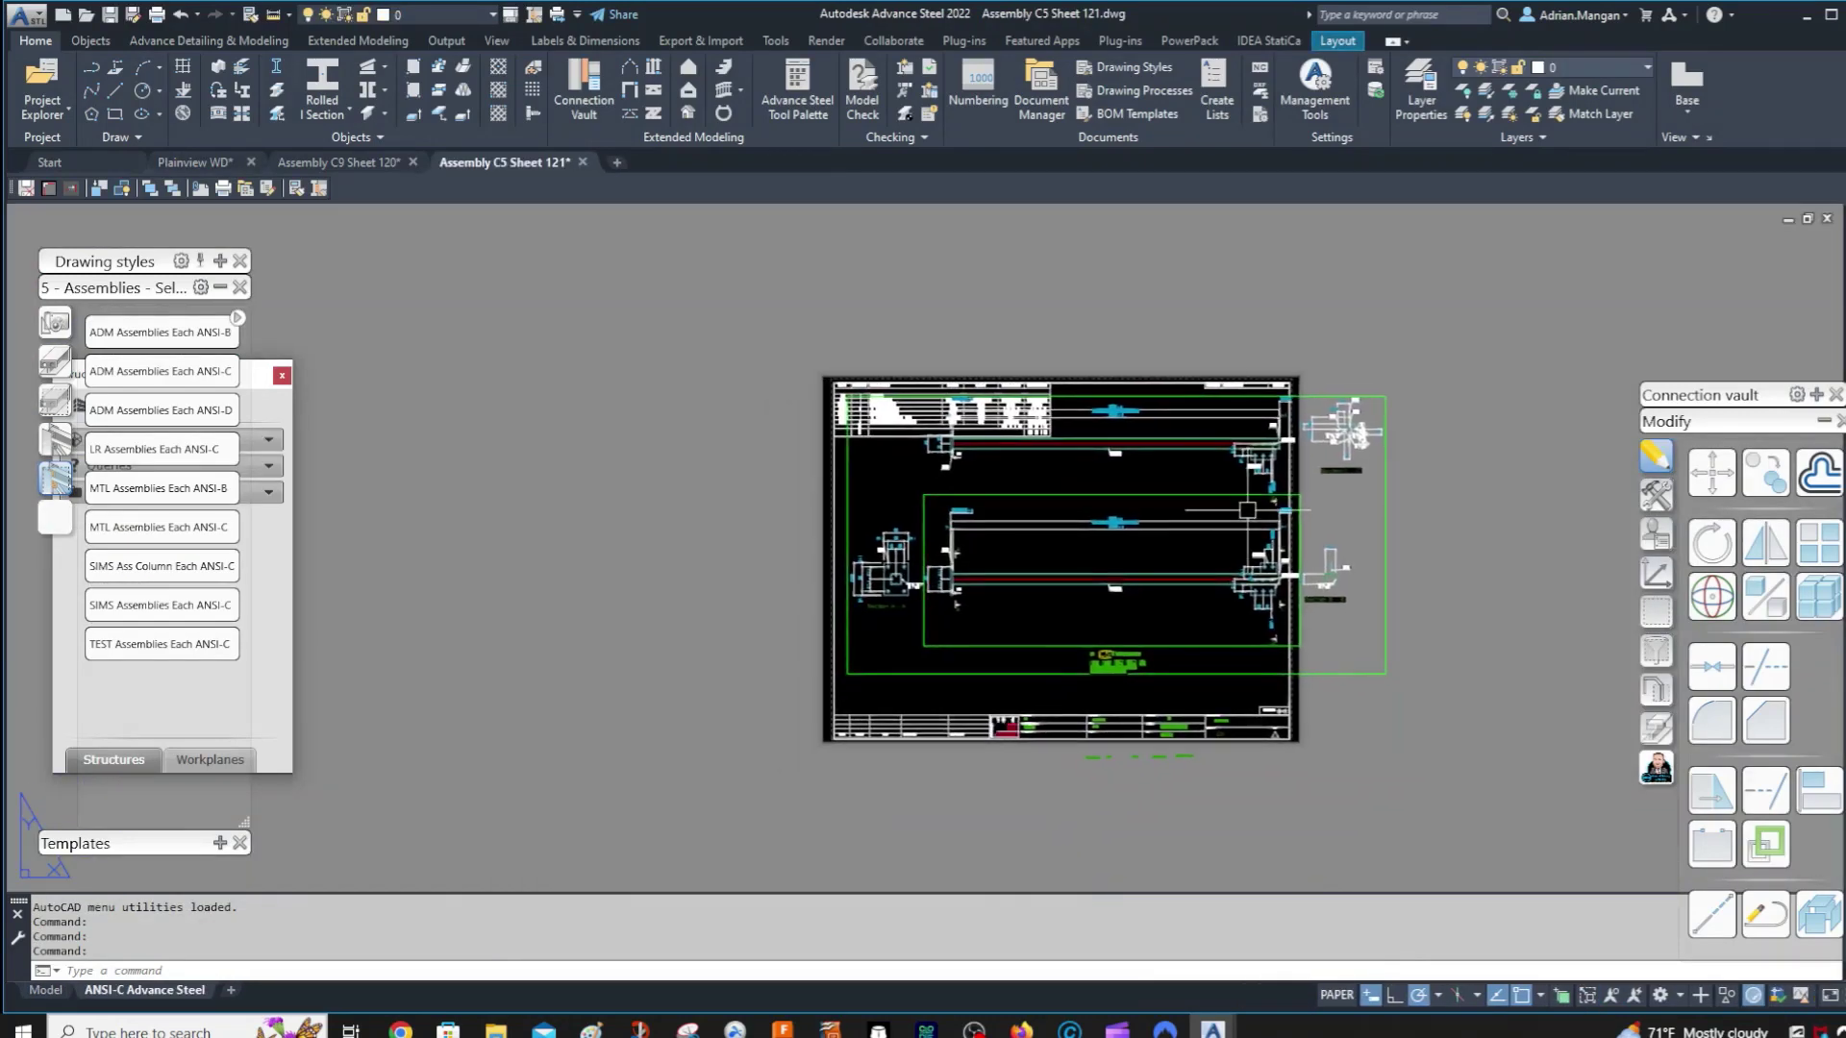
# - Reposition the column detail on the sheet below the parts list and inspect how its views fit
pyautogui.click(1197, 675)
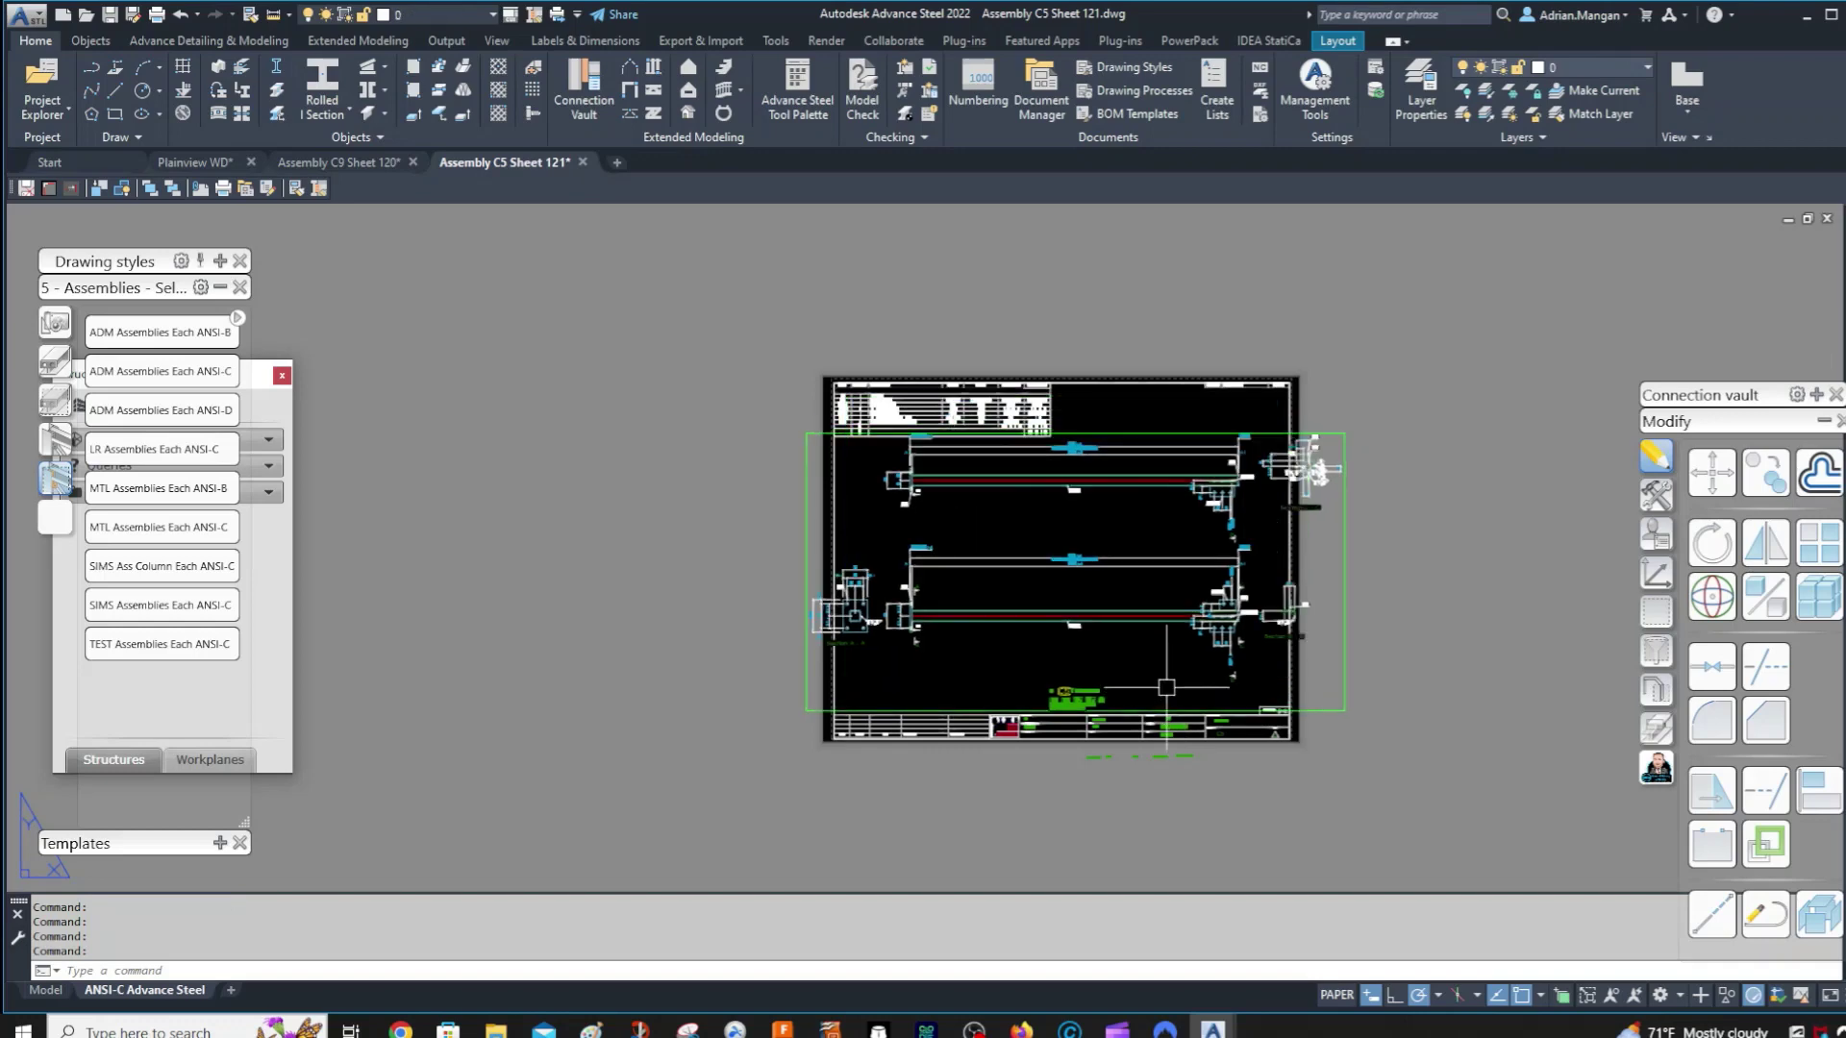
pyautogui.scroll(6, 1000, 476)
pyautogui.scroll(-6, 1057, 538)
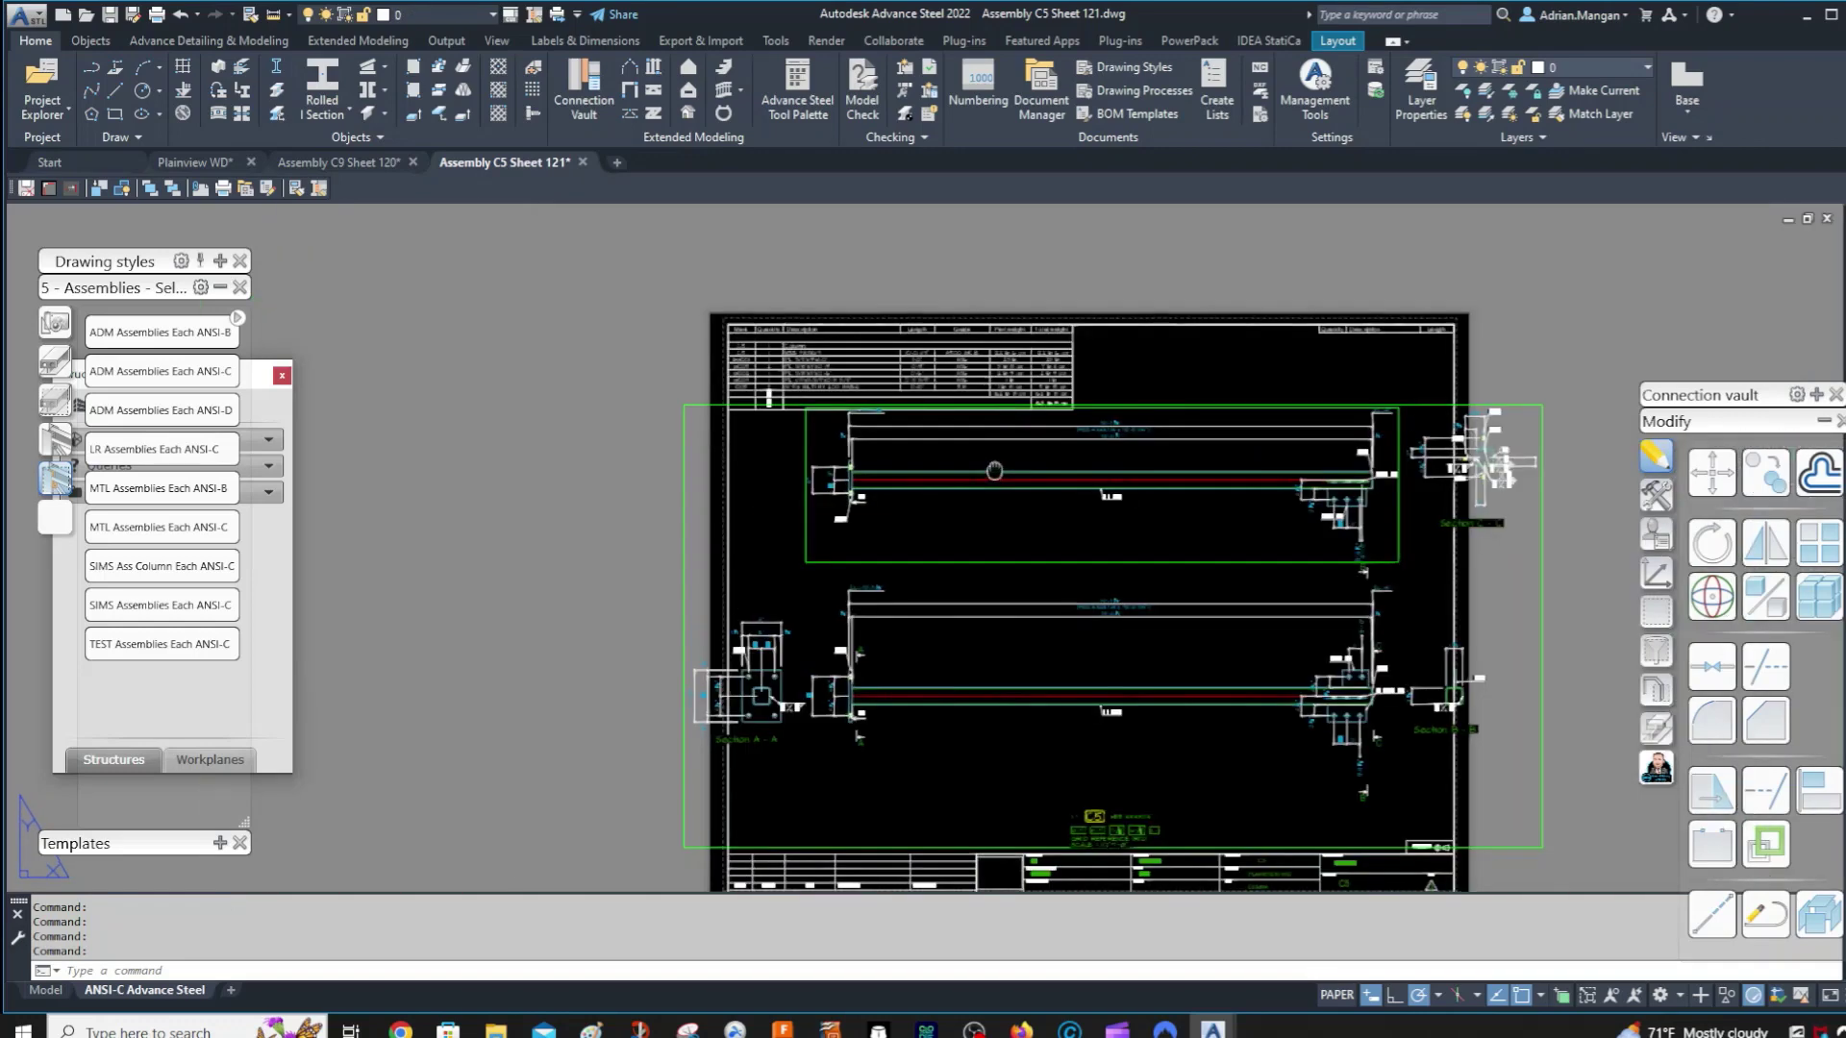
pyautogui.scroll(2, 1154, 616)
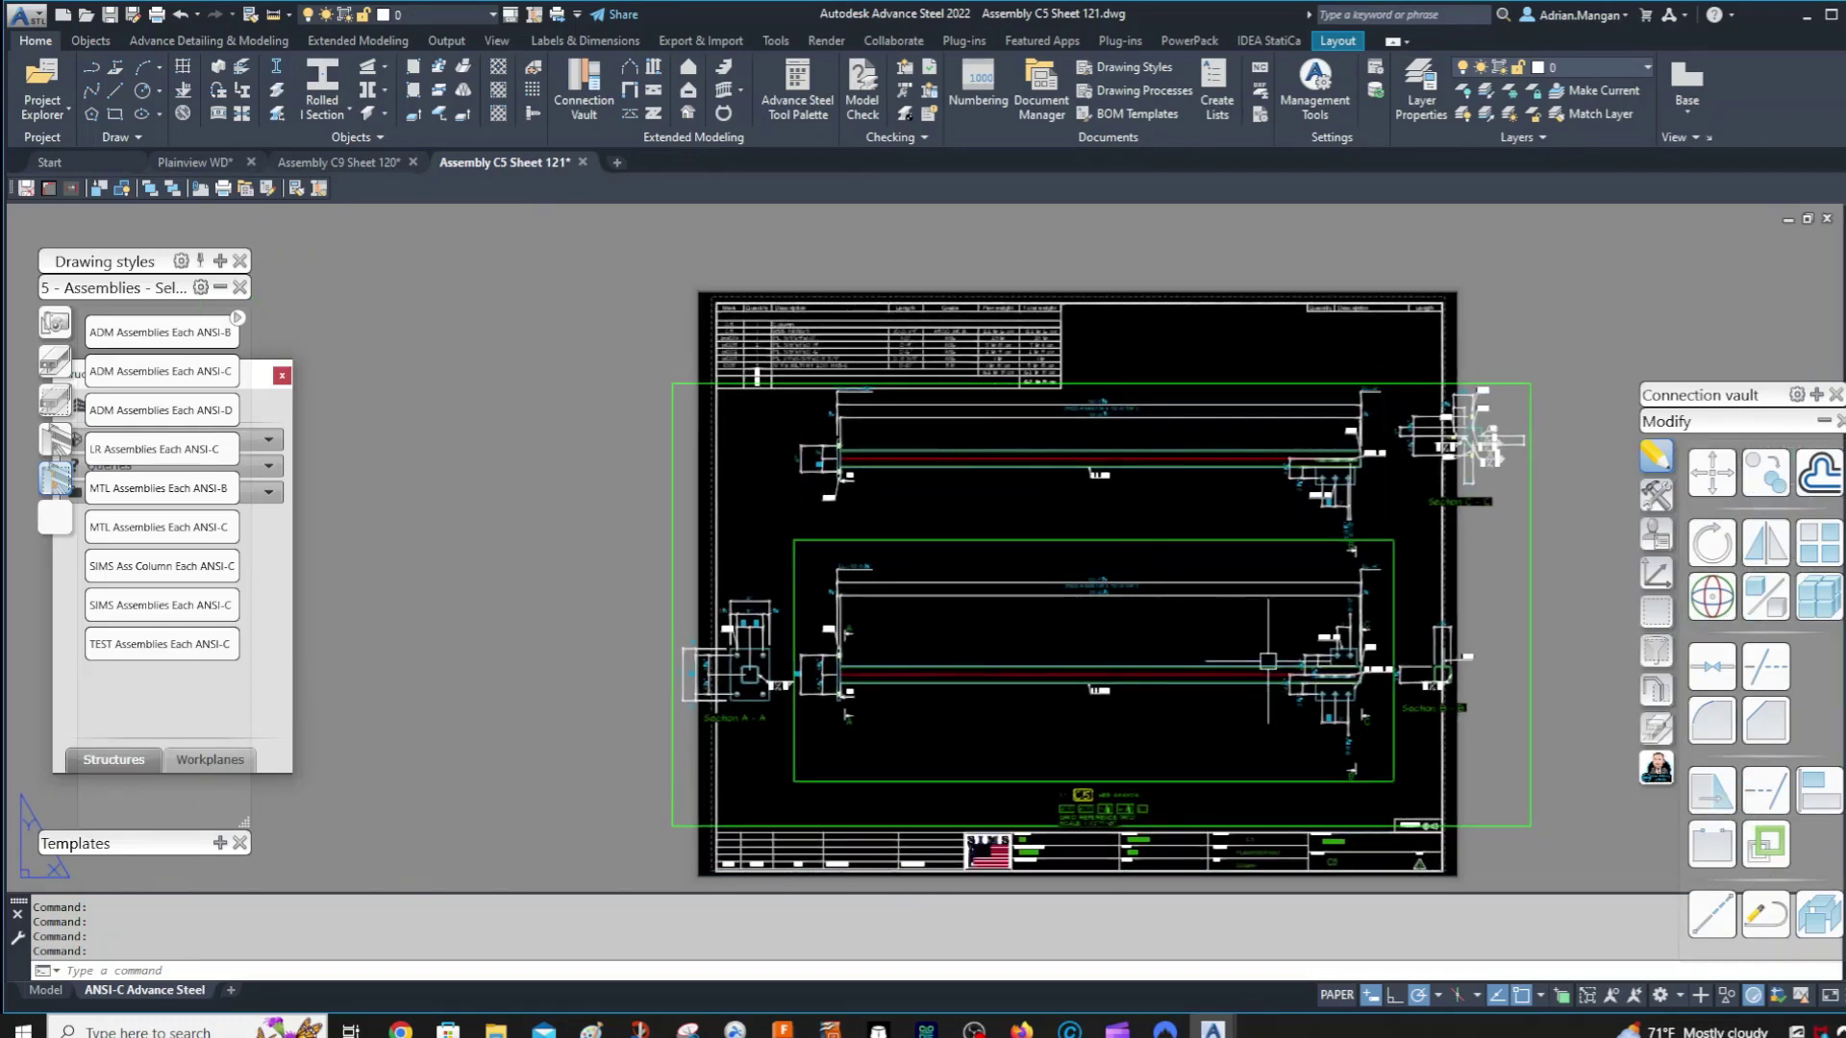
pyautogui.moveTo(1256, 675); pyautogui.dragTo(1236, 649, button='middle')
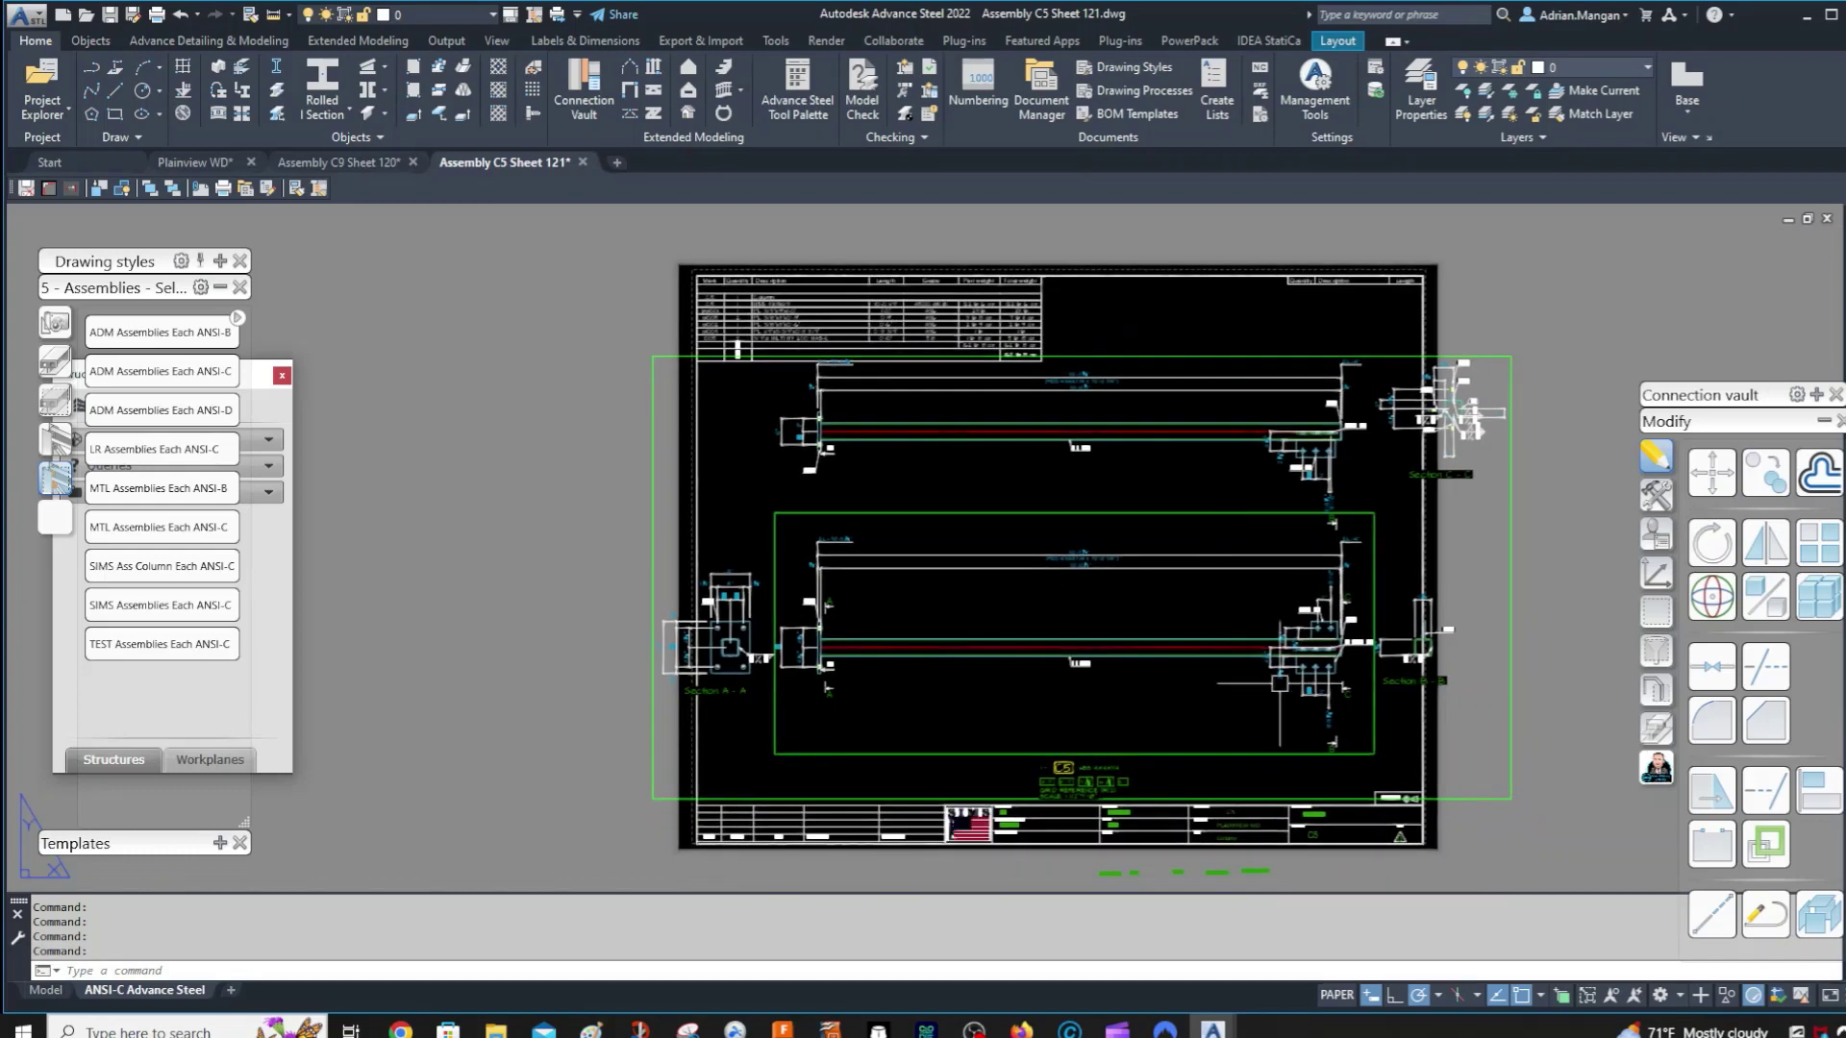
# - Edit the column detail so its views are clipped in both x and y, and accept the changes
pyautogui.doubleClick(1442, 797)
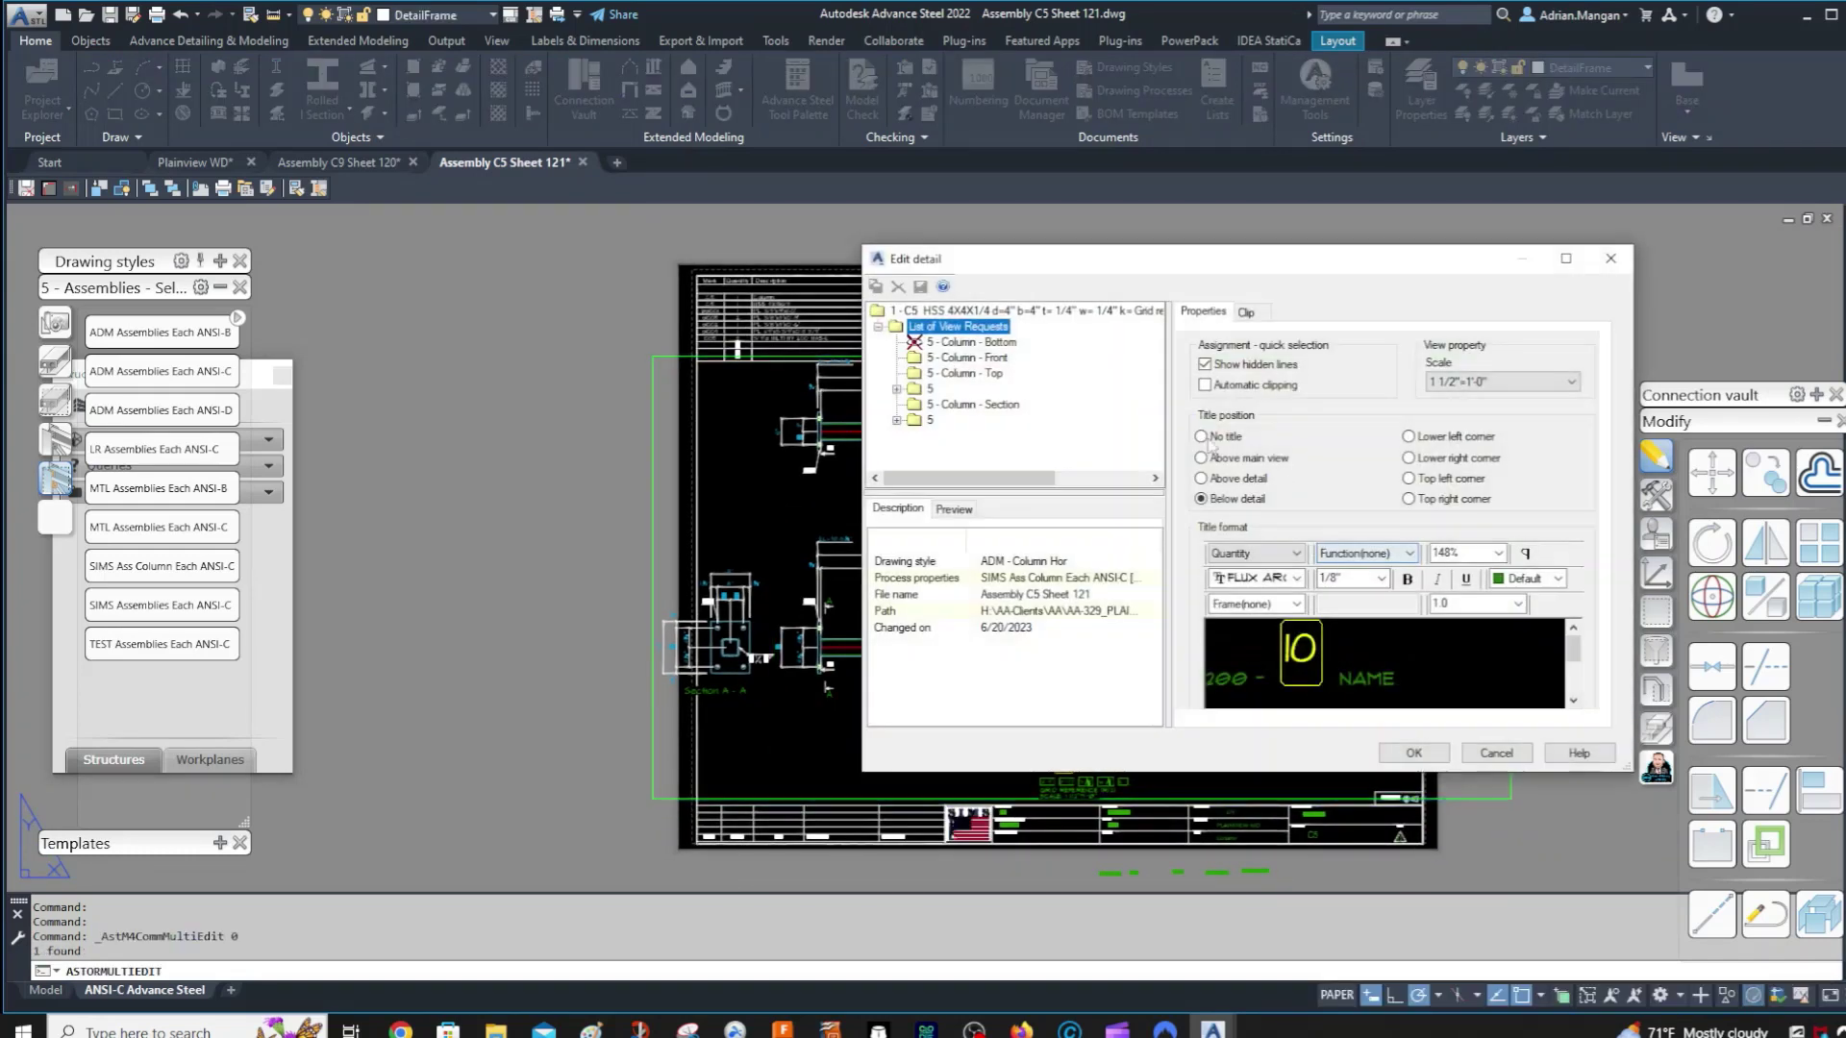
pyautogui.click(1246, 313)
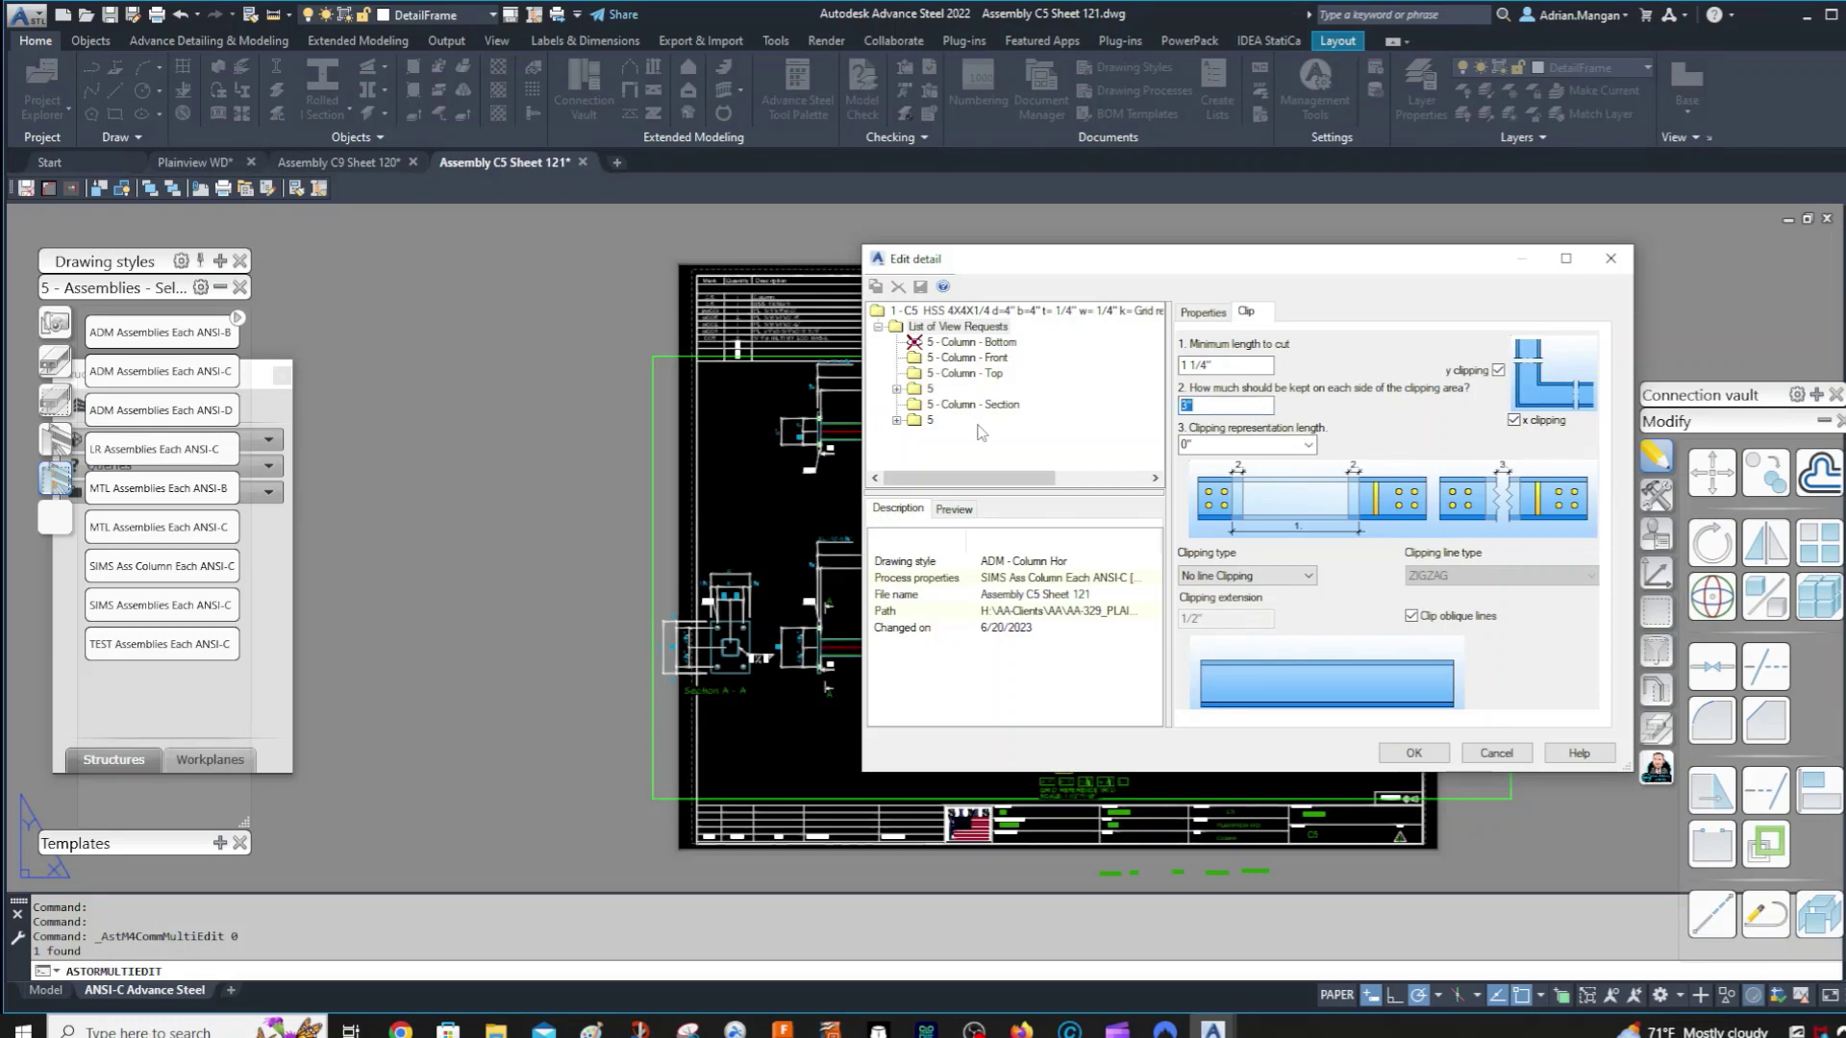
pyautogui.click(1421, 756)
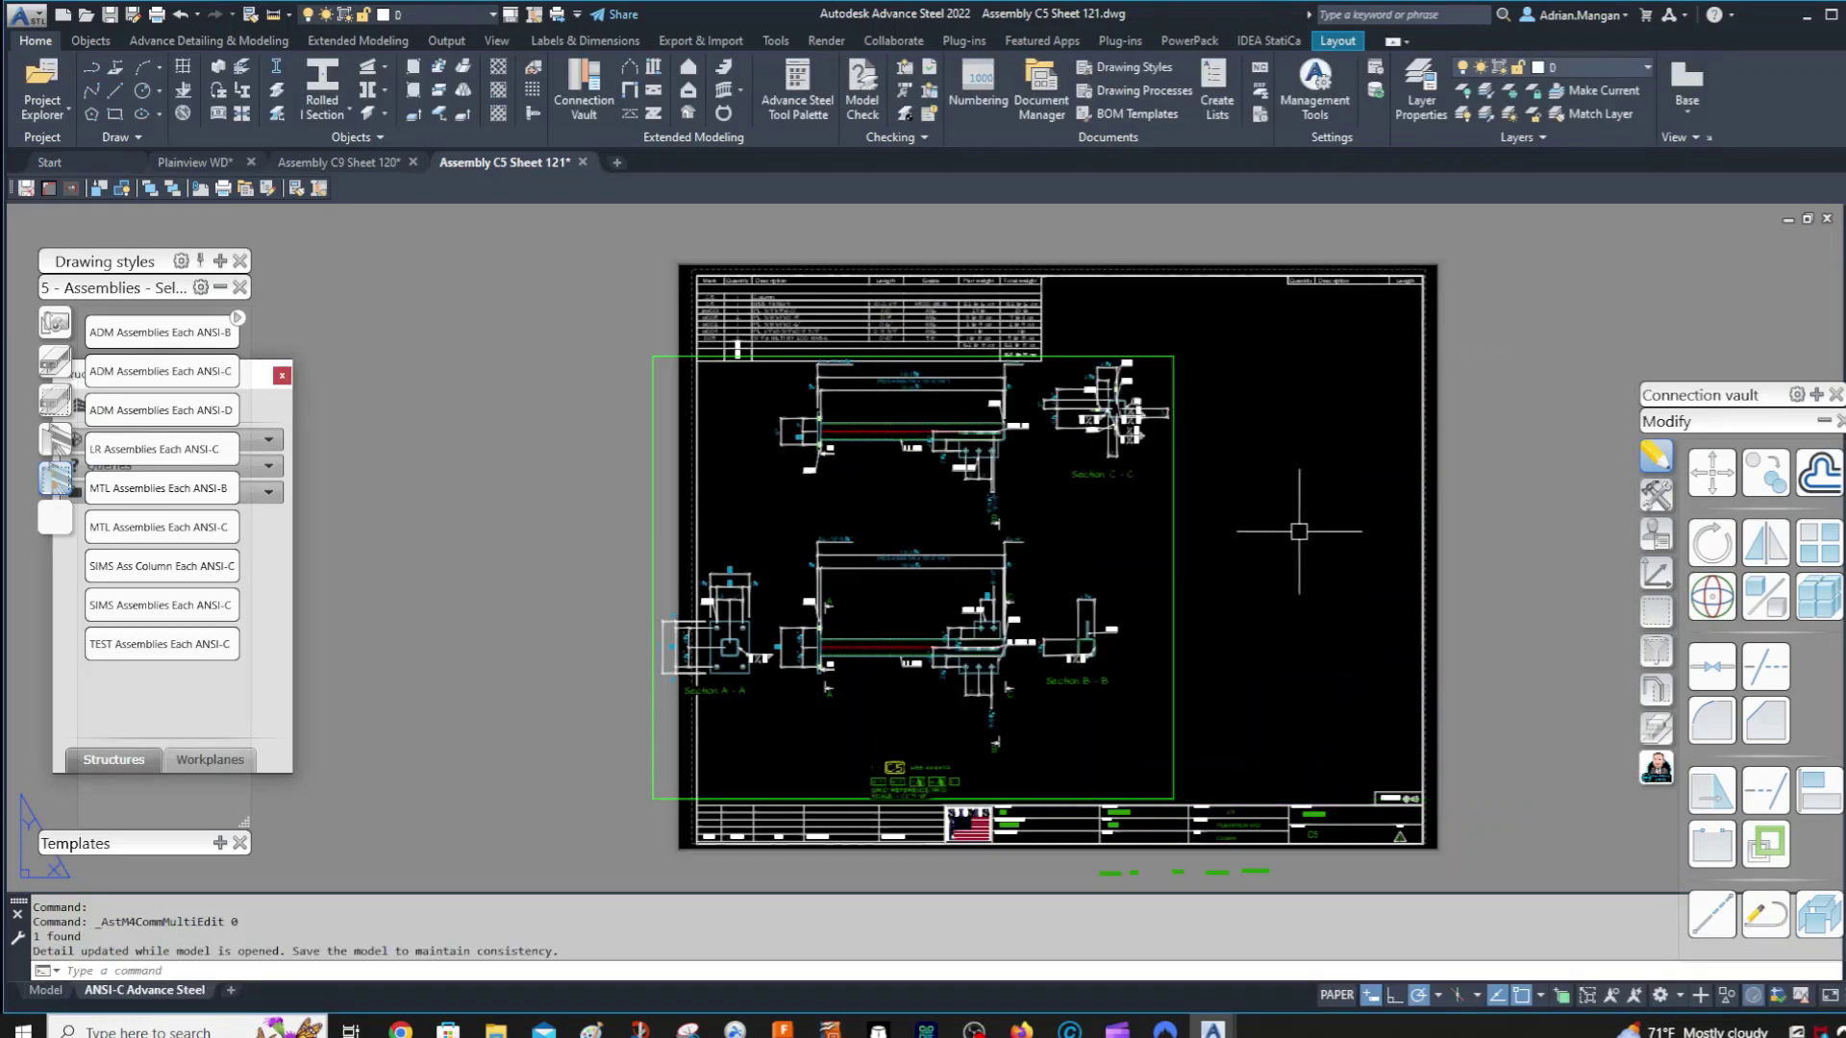
# - Move the detail title up closer to the column views and shift the whole detail inside the sheet border
pyautogui.scroll(4, 893, 397)
pyautogui.scroll(-4, 893, 397)
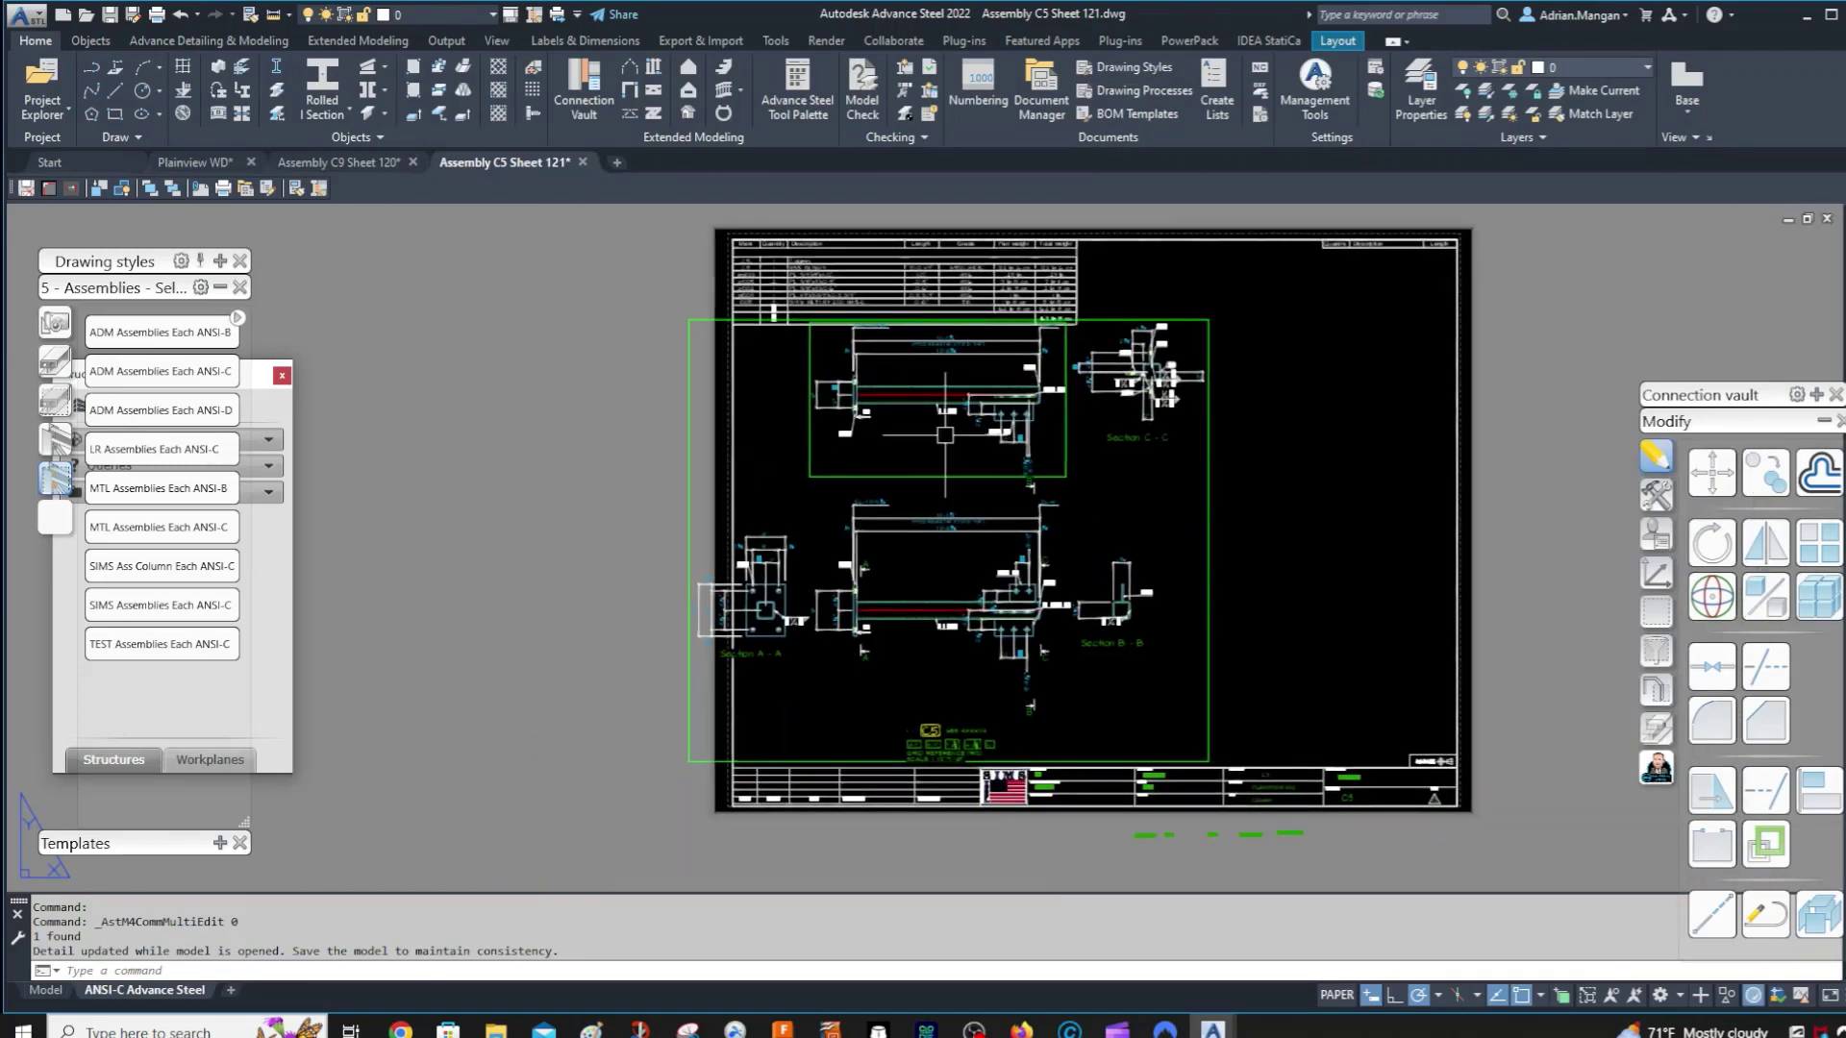
pyautogui.moveTo(967, 753); pyautogui.dragTo(952, 717)
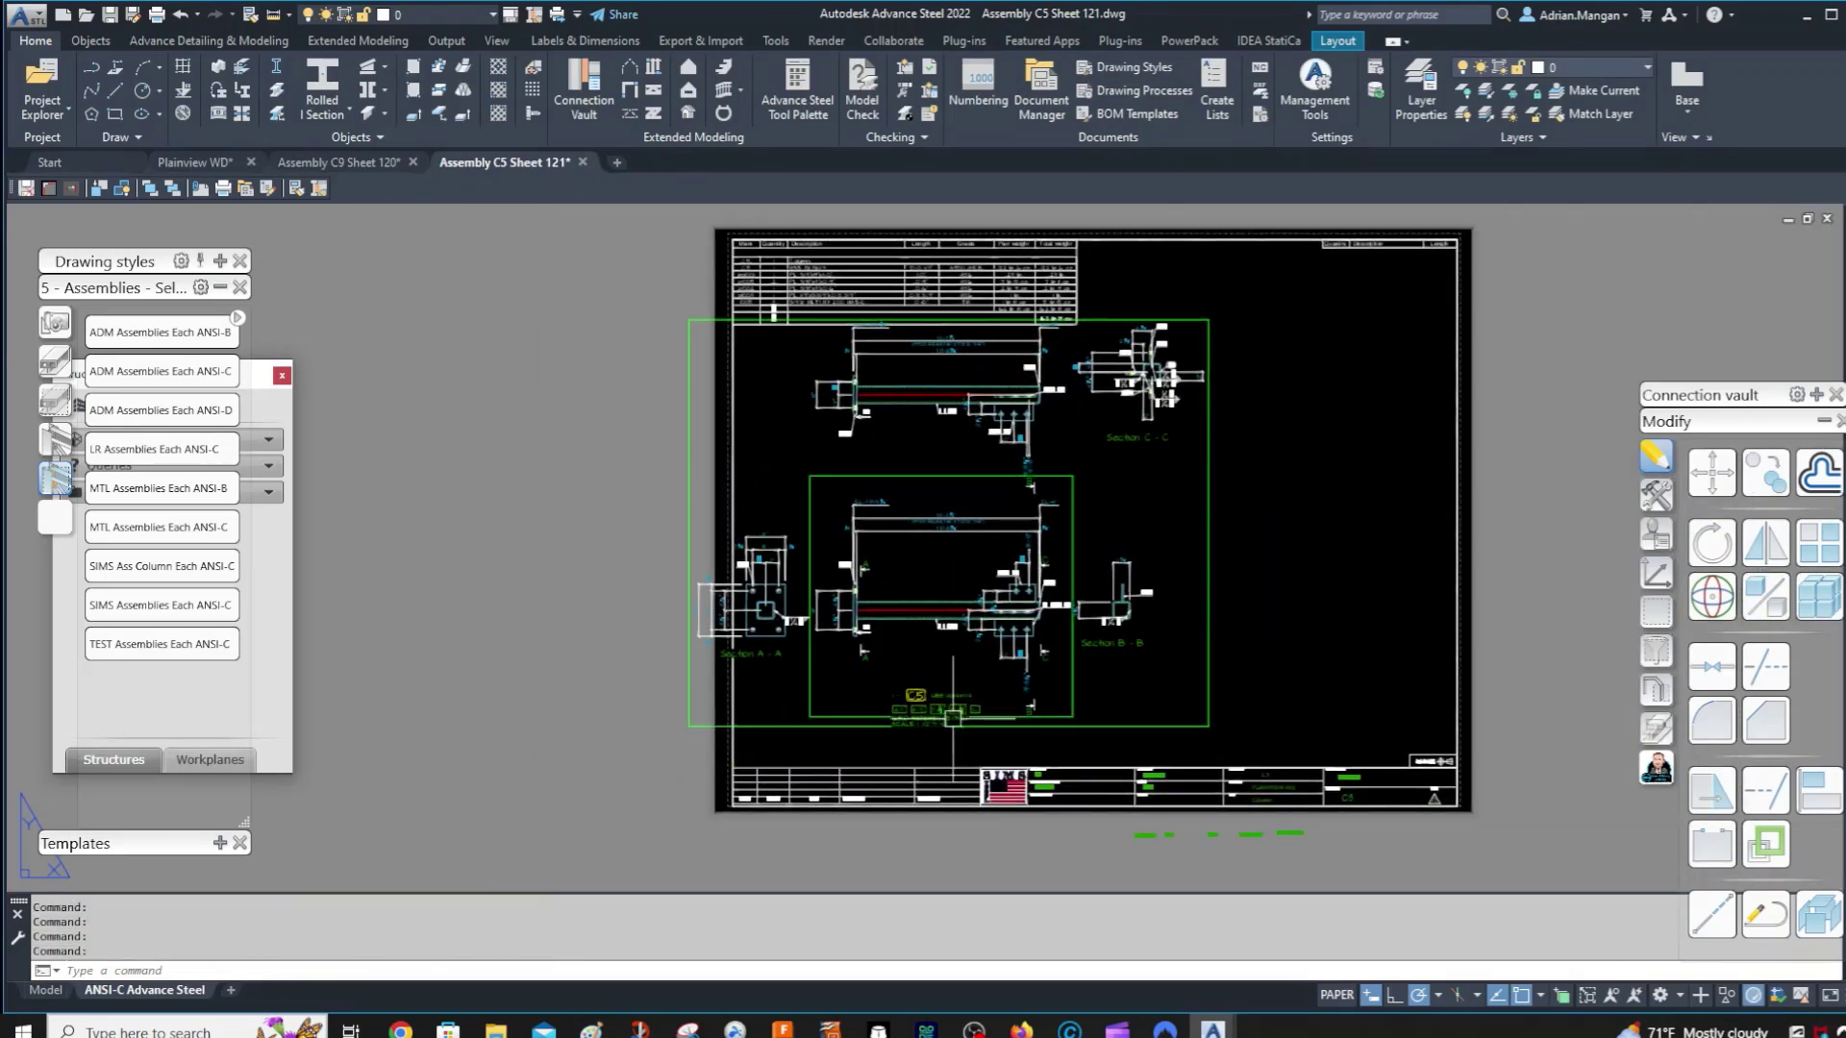
pyautogui.click(1137, 741)
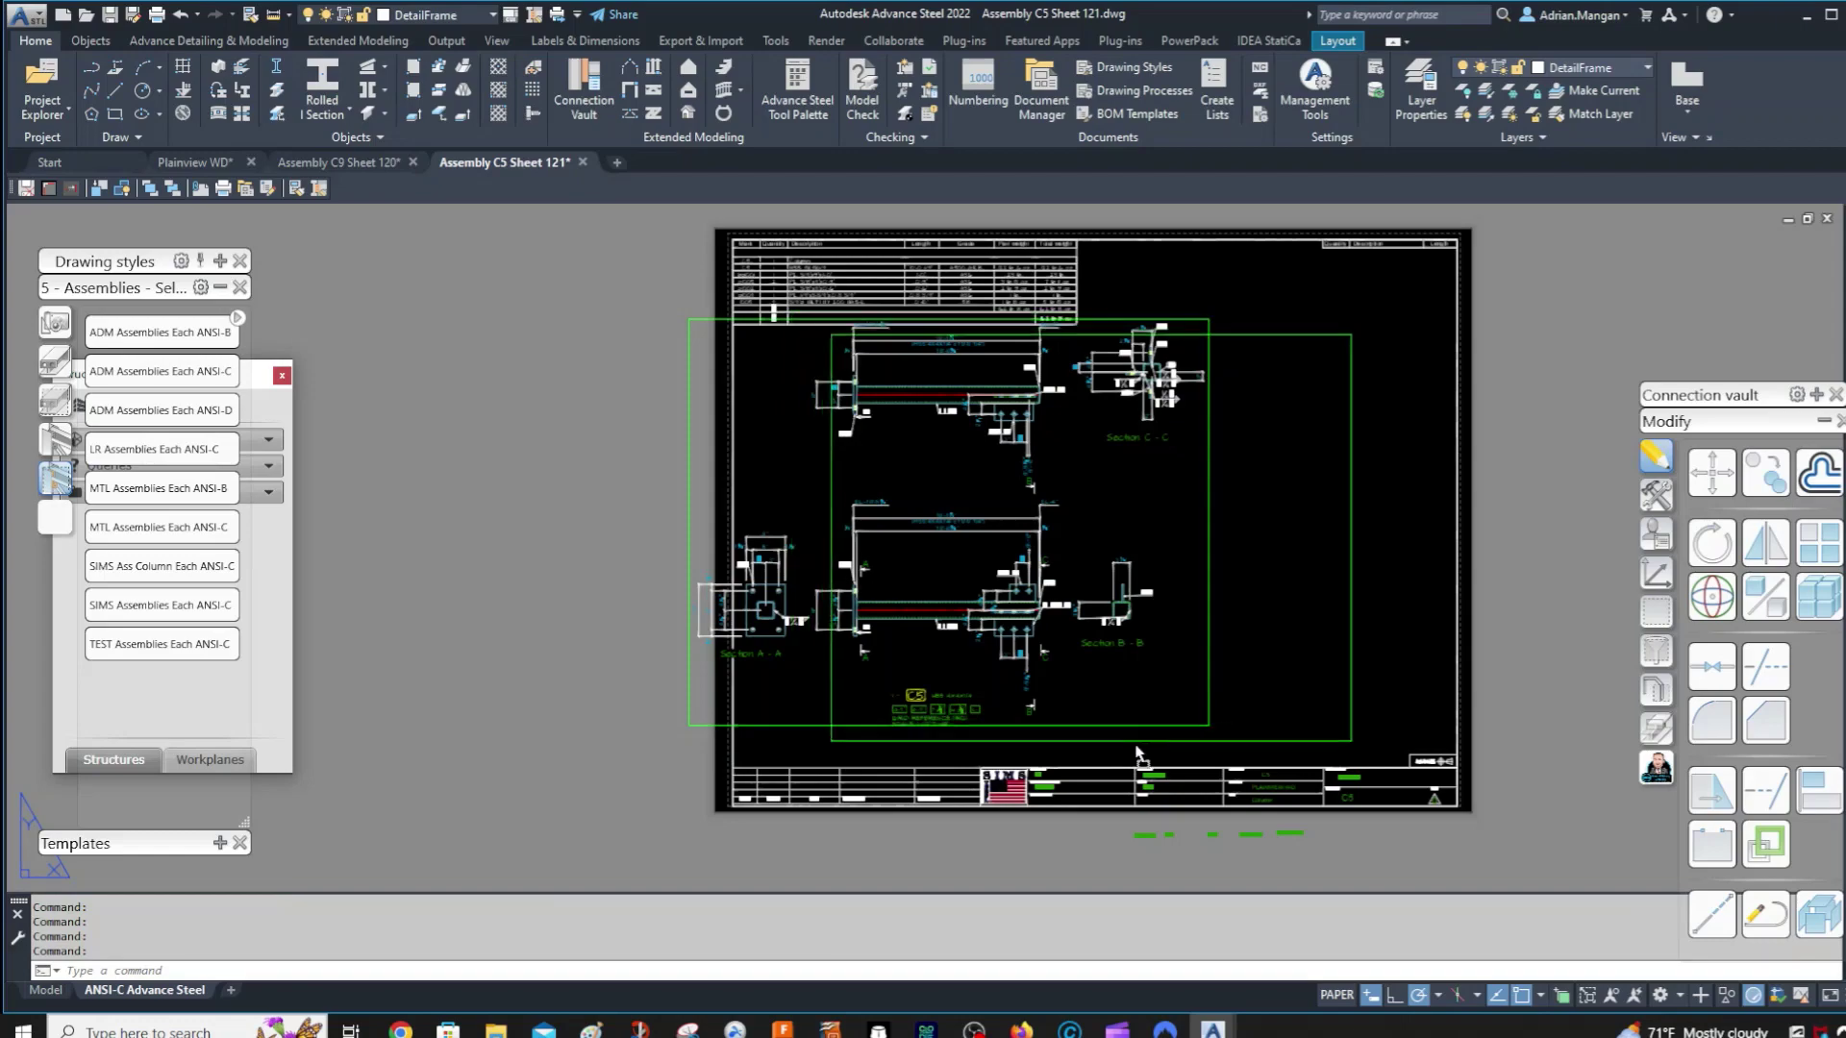
# - Select all beams similar to a roof beam in the Plainview WD model and clear the selection
pyautogui.click(195, 163)
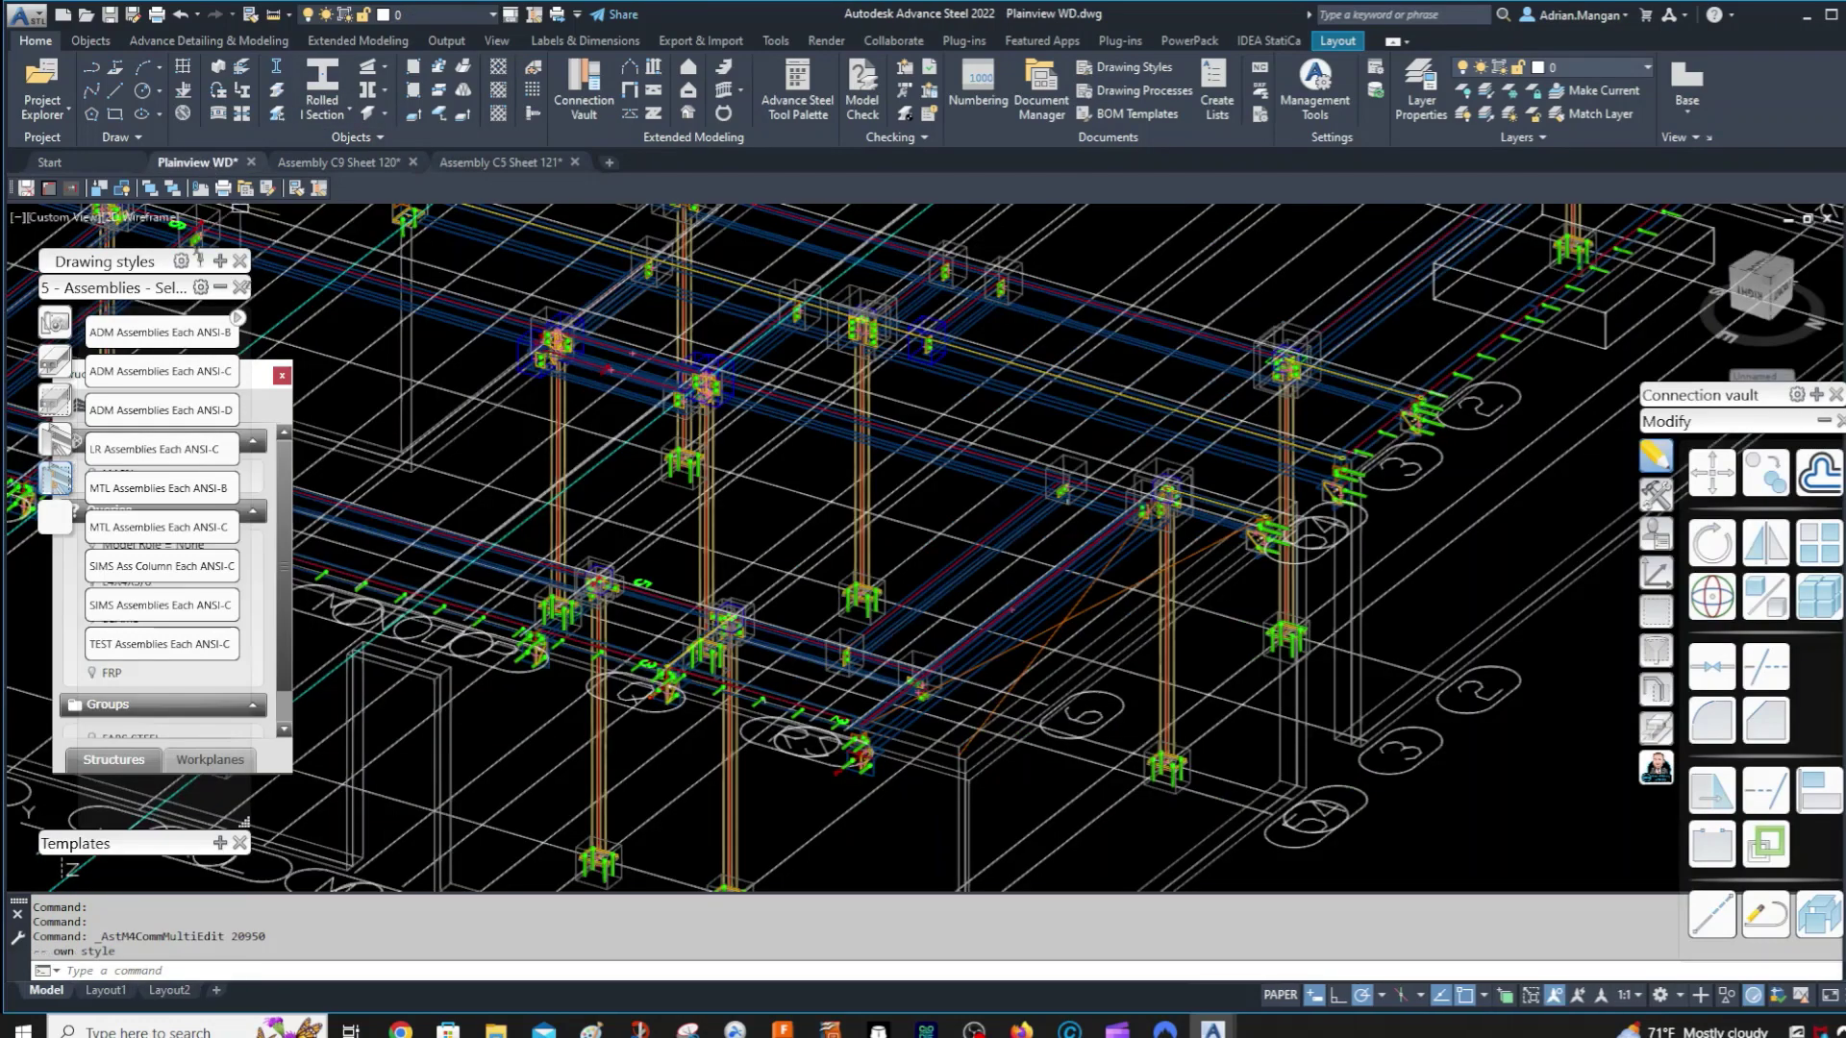
pyautogui.scroll(-5, 1111, 418)
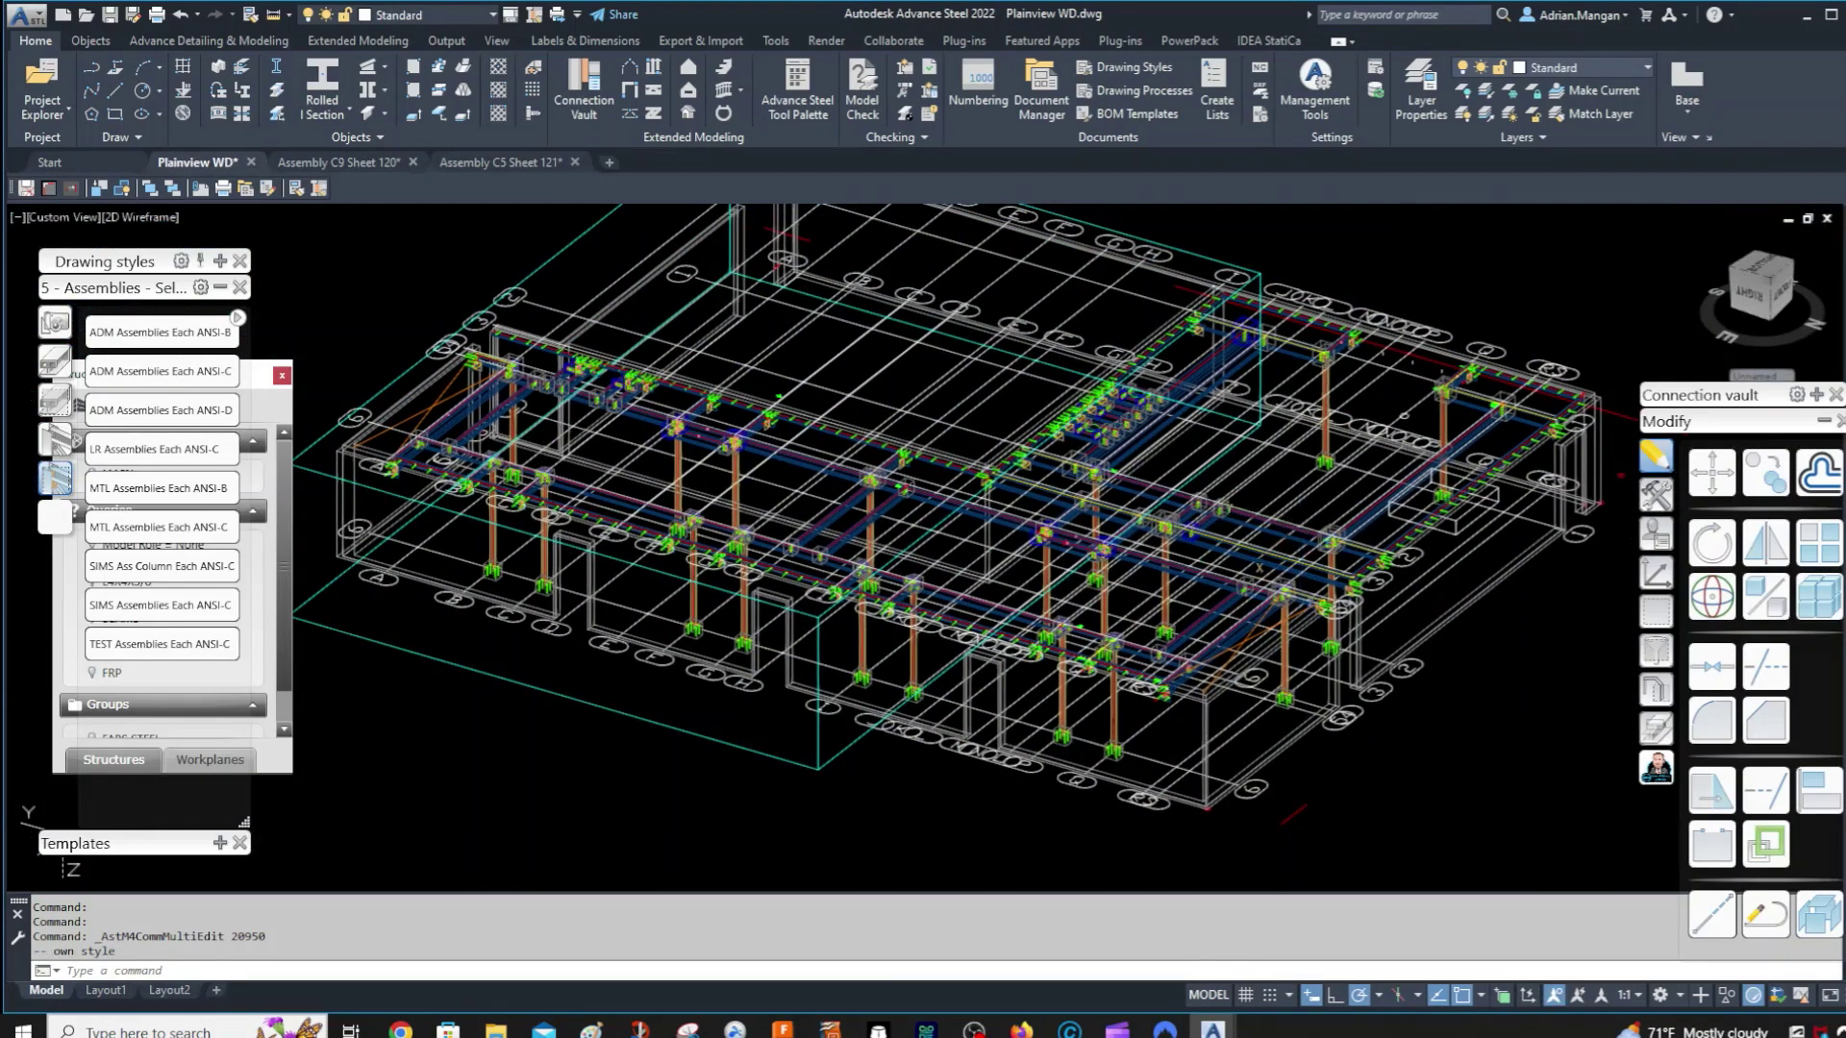
pyautogui.keyDown('shift'); pyautogui.moveTo(1260, 538); pyautogui.dragTo(1309, 391, button='middle'); pyautogui.keyUp('shift')
pyautogui.scroll(5, 1298, 375)
pyautogui.click(1288, 354)
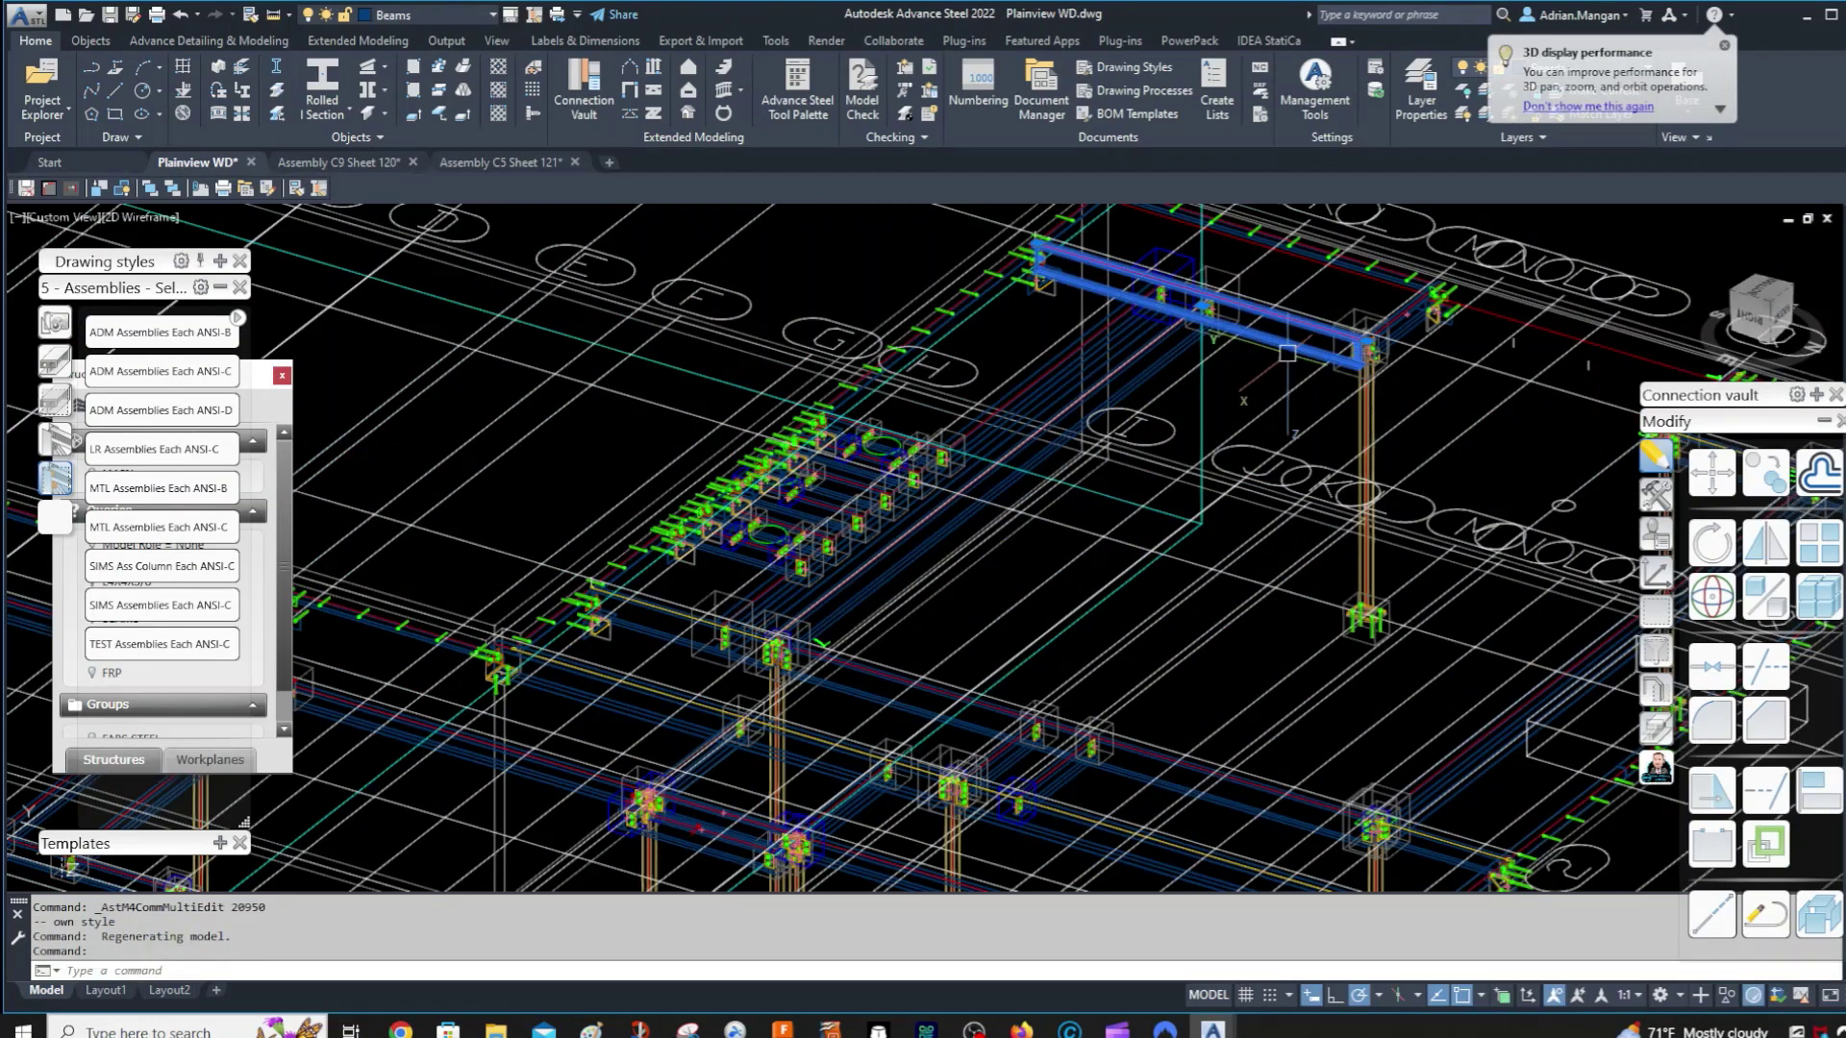
pyautogui.rightClick(1286, 342)
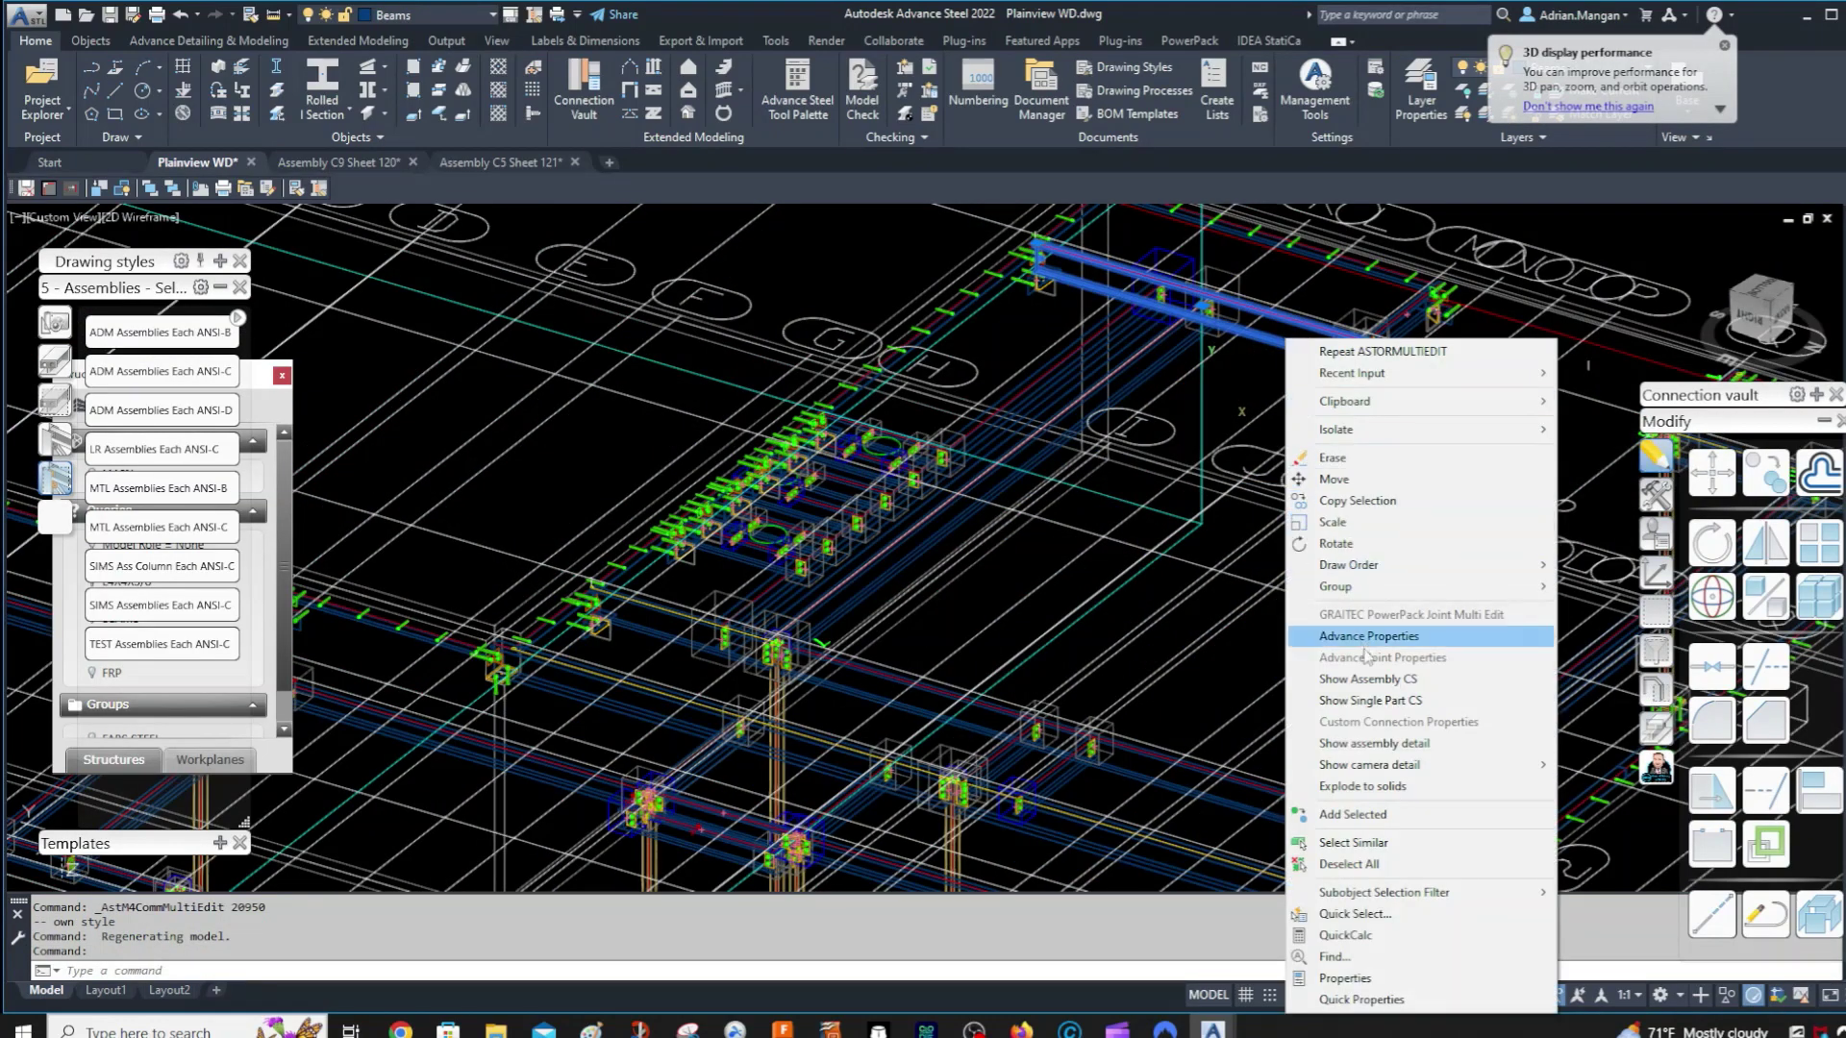
pyautogui.click(1353, 843)
pyautogui.scroll(-8, 1293, 483)
pyautogui.keyDown('shift'); pyautogui.moveTo(1293, 483); pyautogui.dragTo(1270, 526, button='middle'); pyautogui.keyUp('shift')
pyautogui.scroll(5, 1269, 526)
pyautogui.press('Escape')
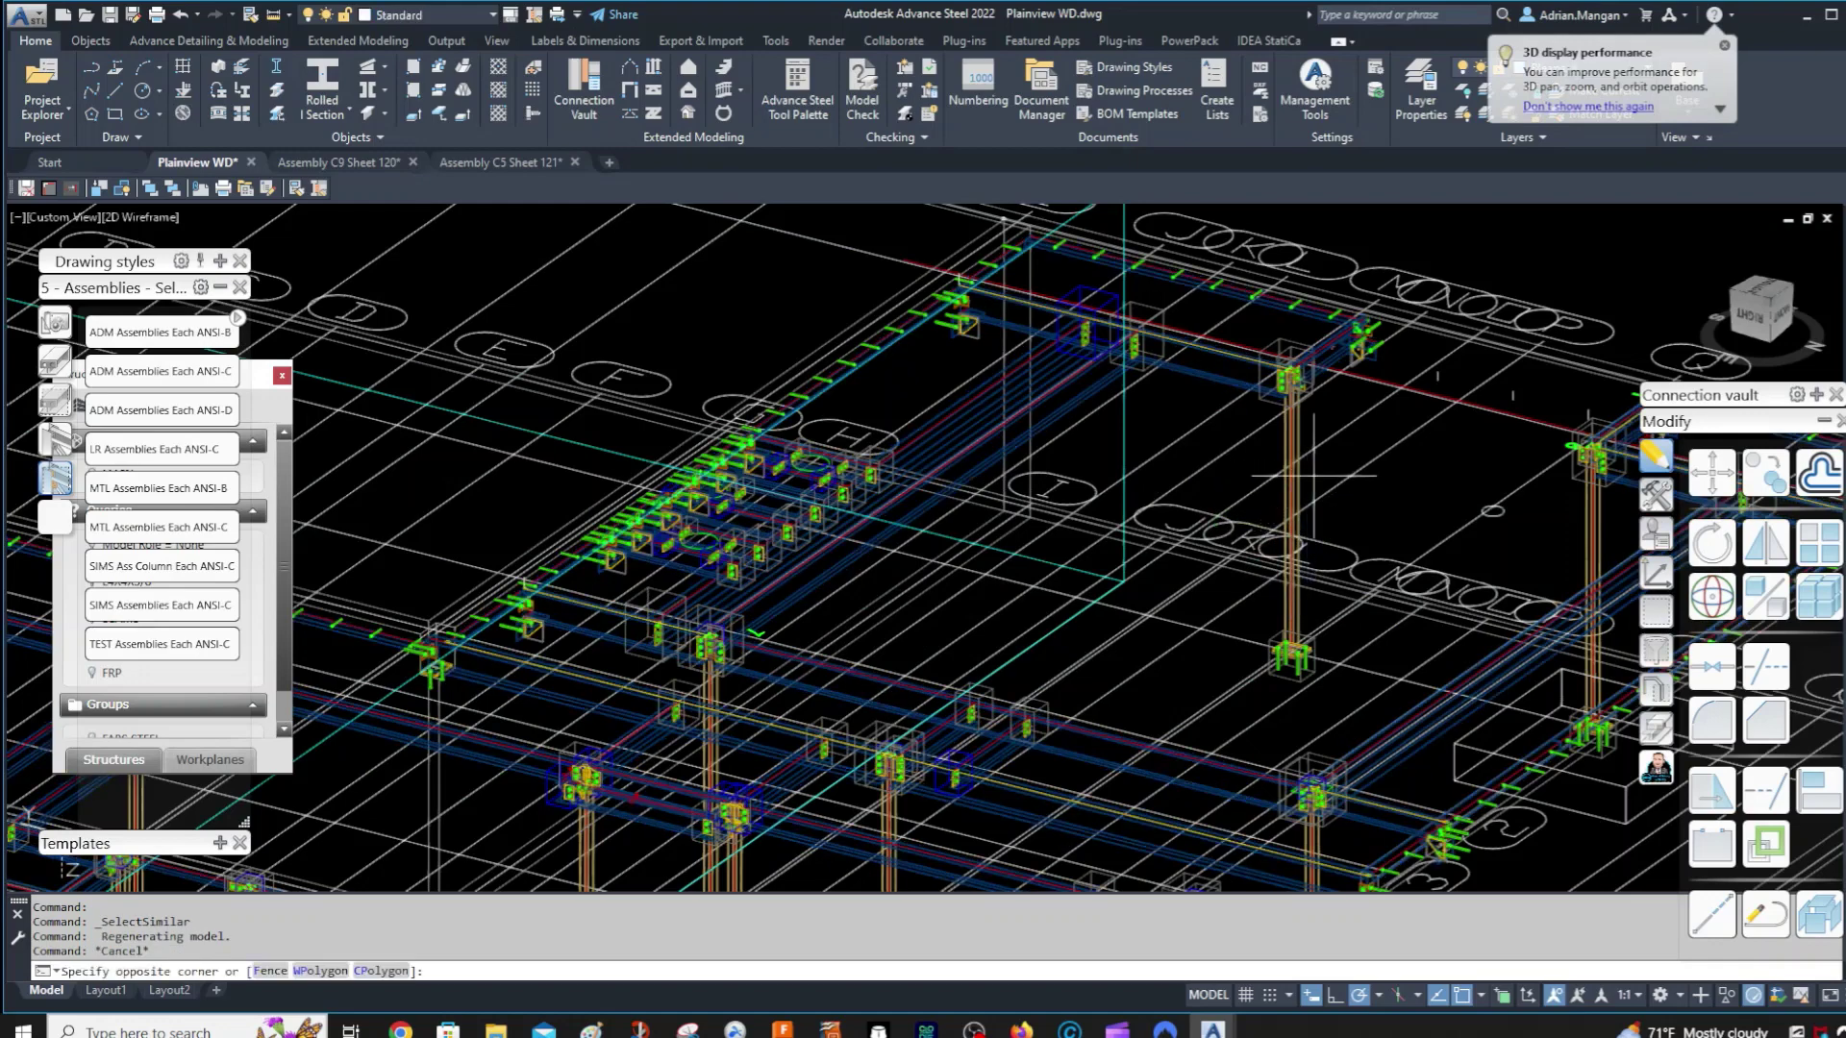
pyautogui.click(1250, 433)
pyautogui.click(1303, 478)
pyautogui.rightClick(1303, 478)
pyautogui.press('Escape')
pyautogui.scroll(-5, 1303, 478)
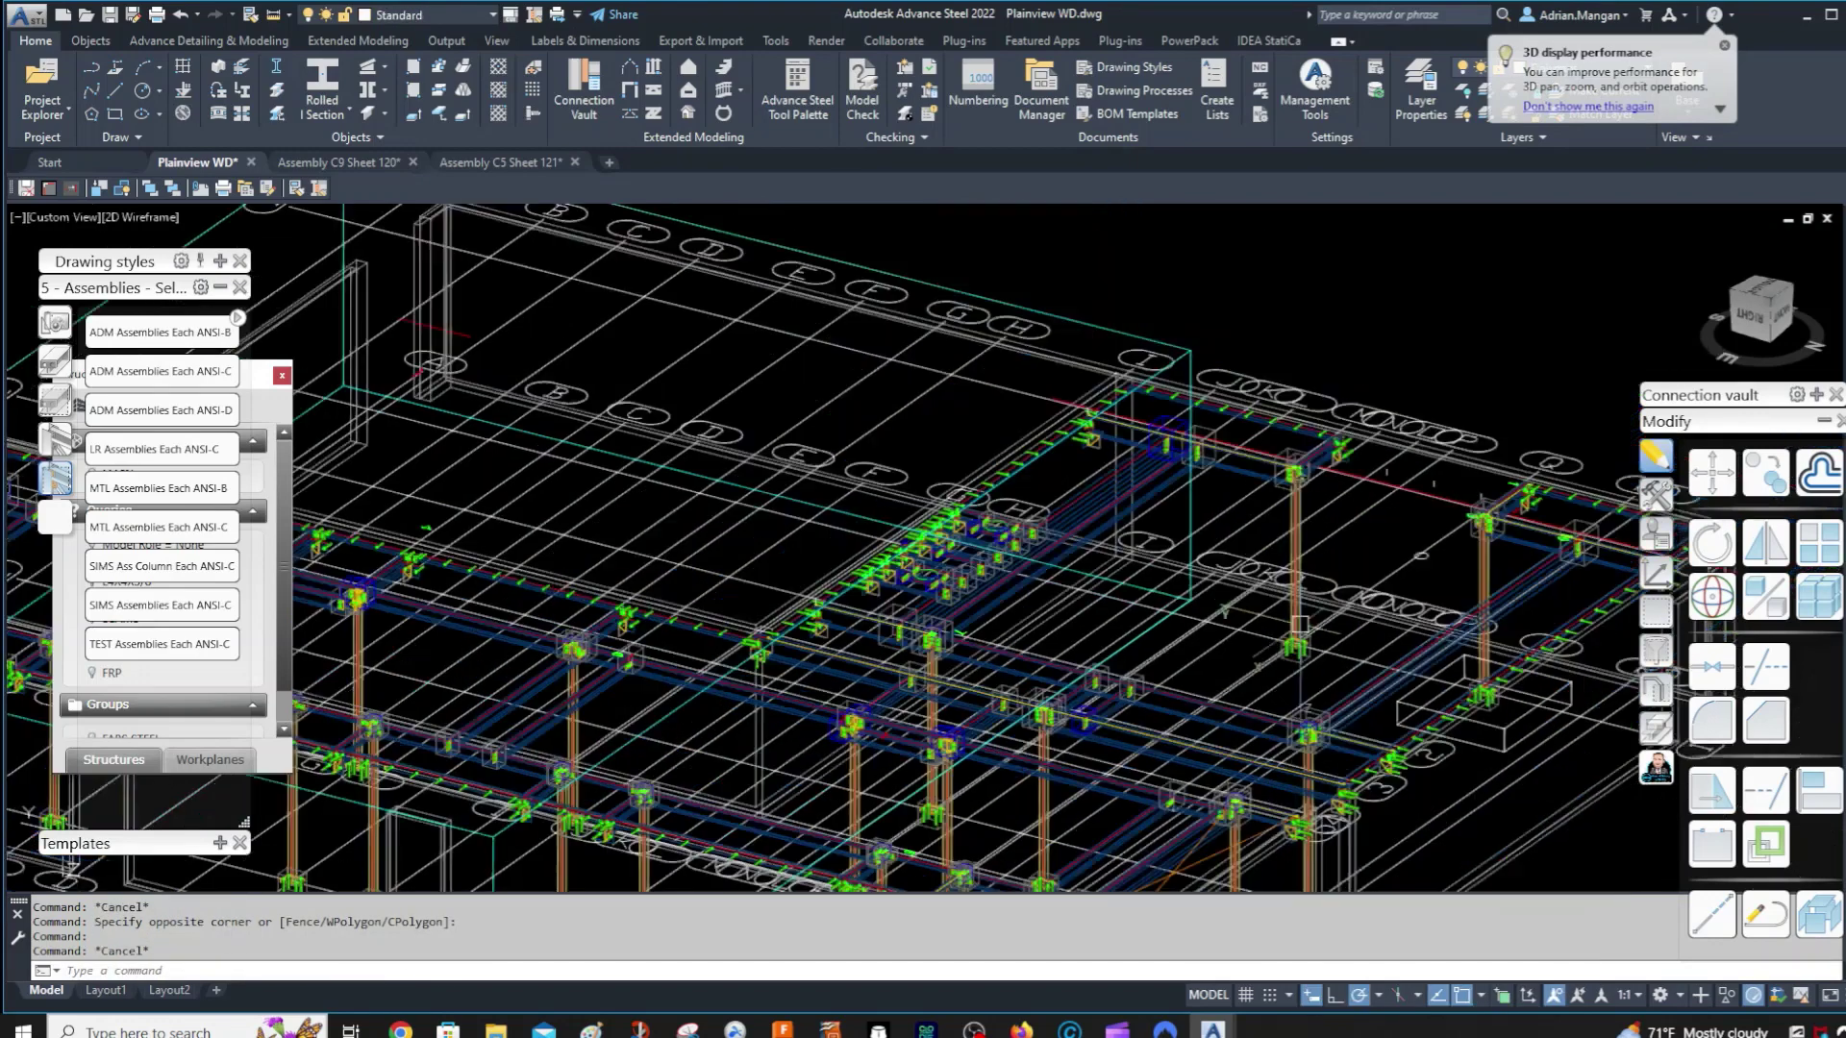
# - Close the Assembly C9 Sheet 120 and Assembly C5 Sheet 121 drawings, saving the changes to both
pyautogui.click(342, 162)
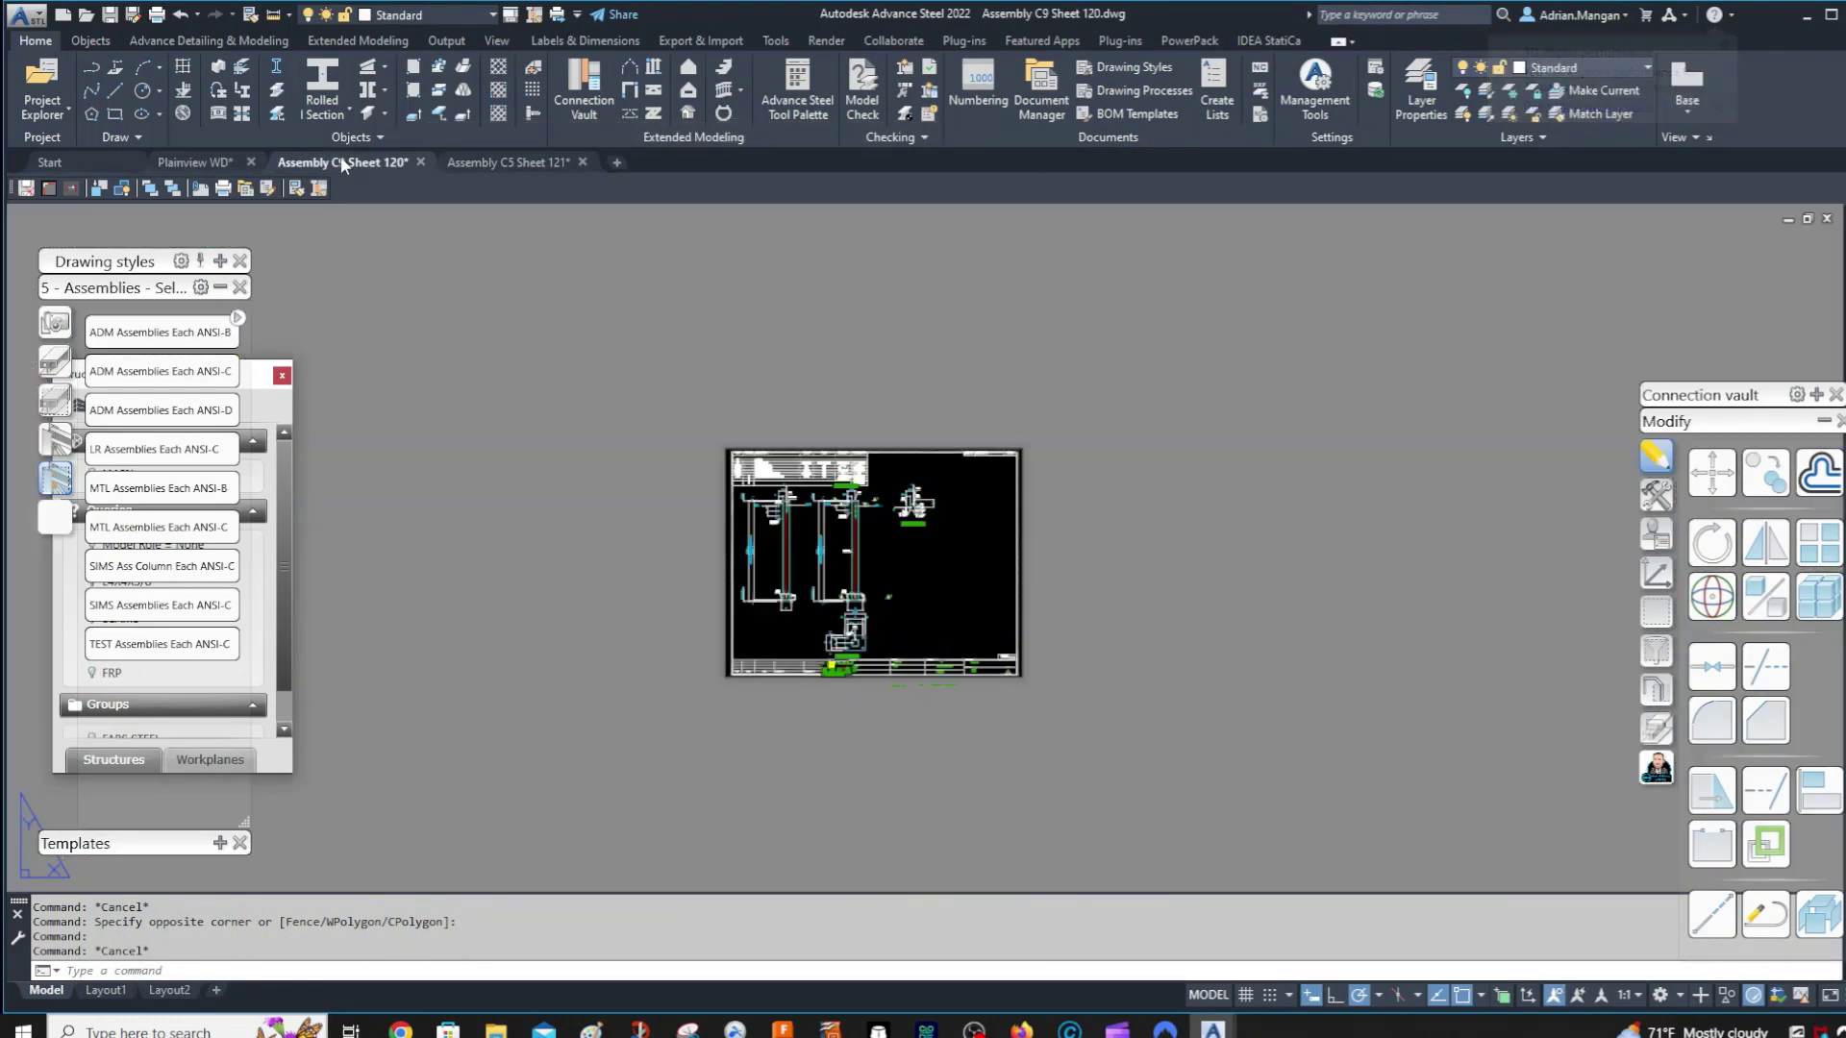
pyautogui.click(421, 163)
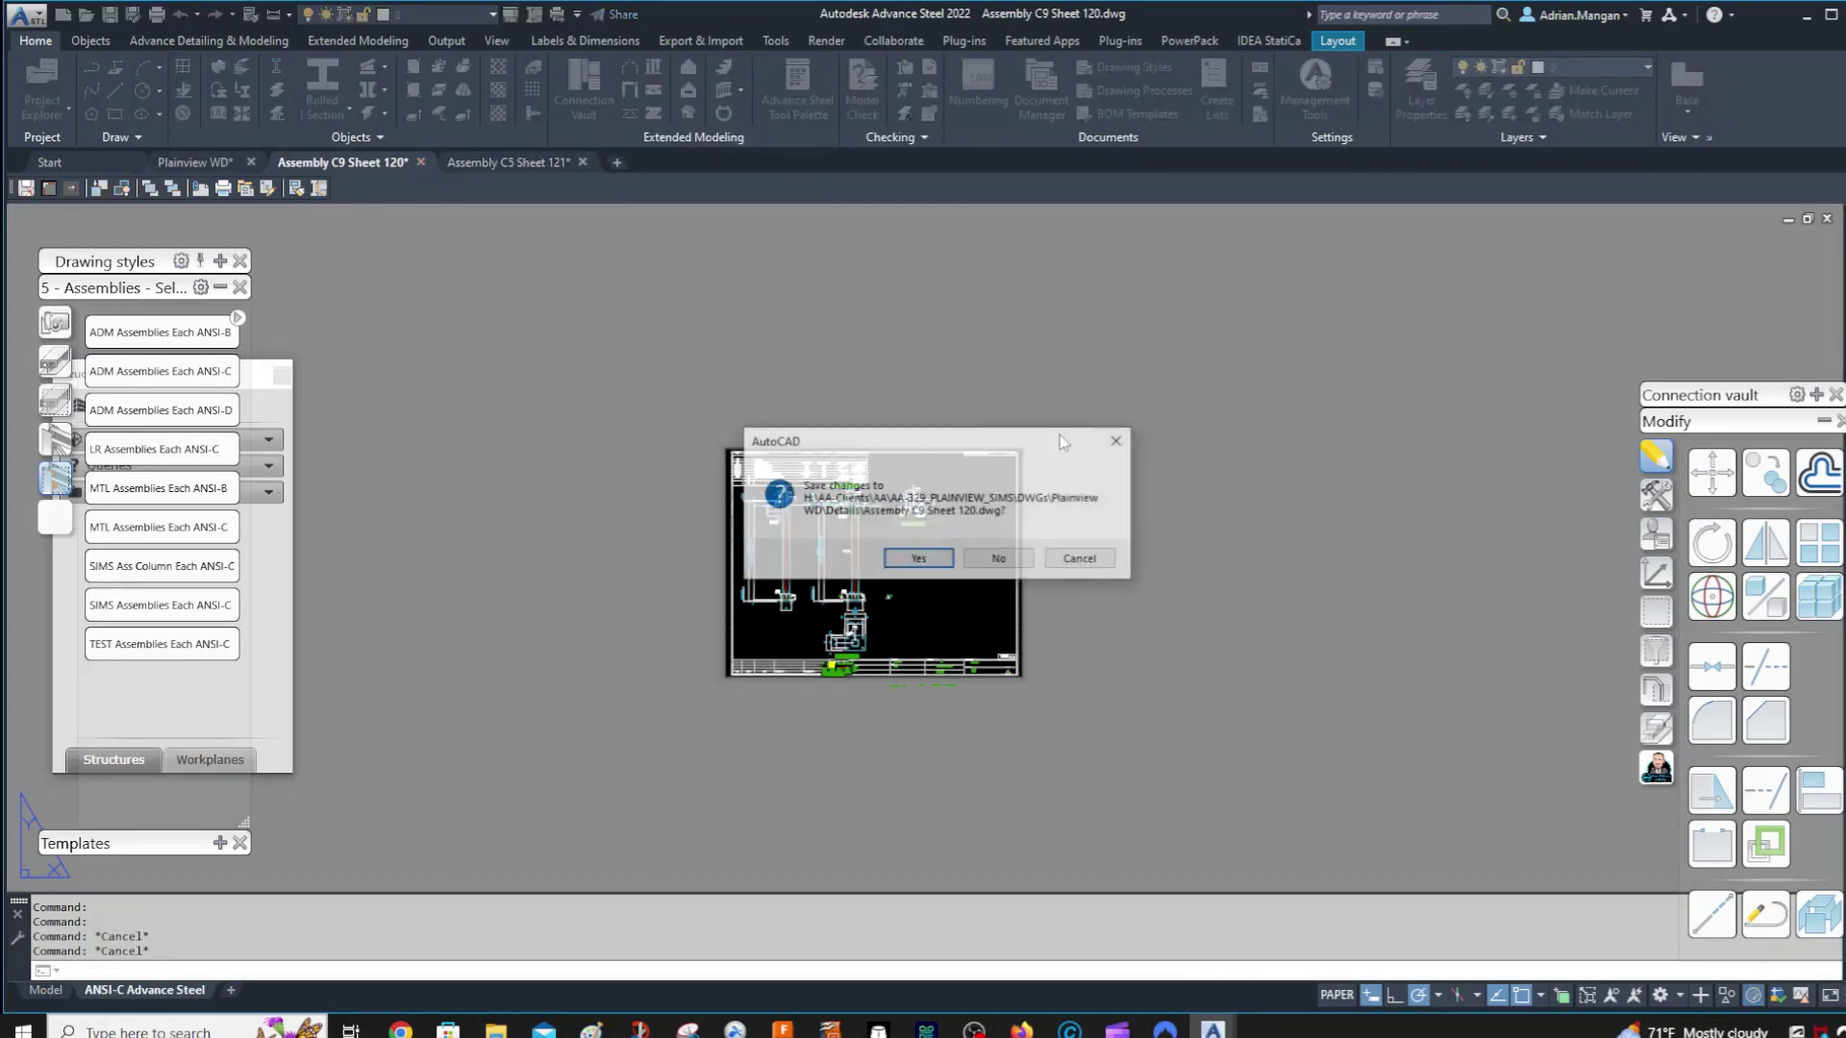
pyautogui.click(921, 559)
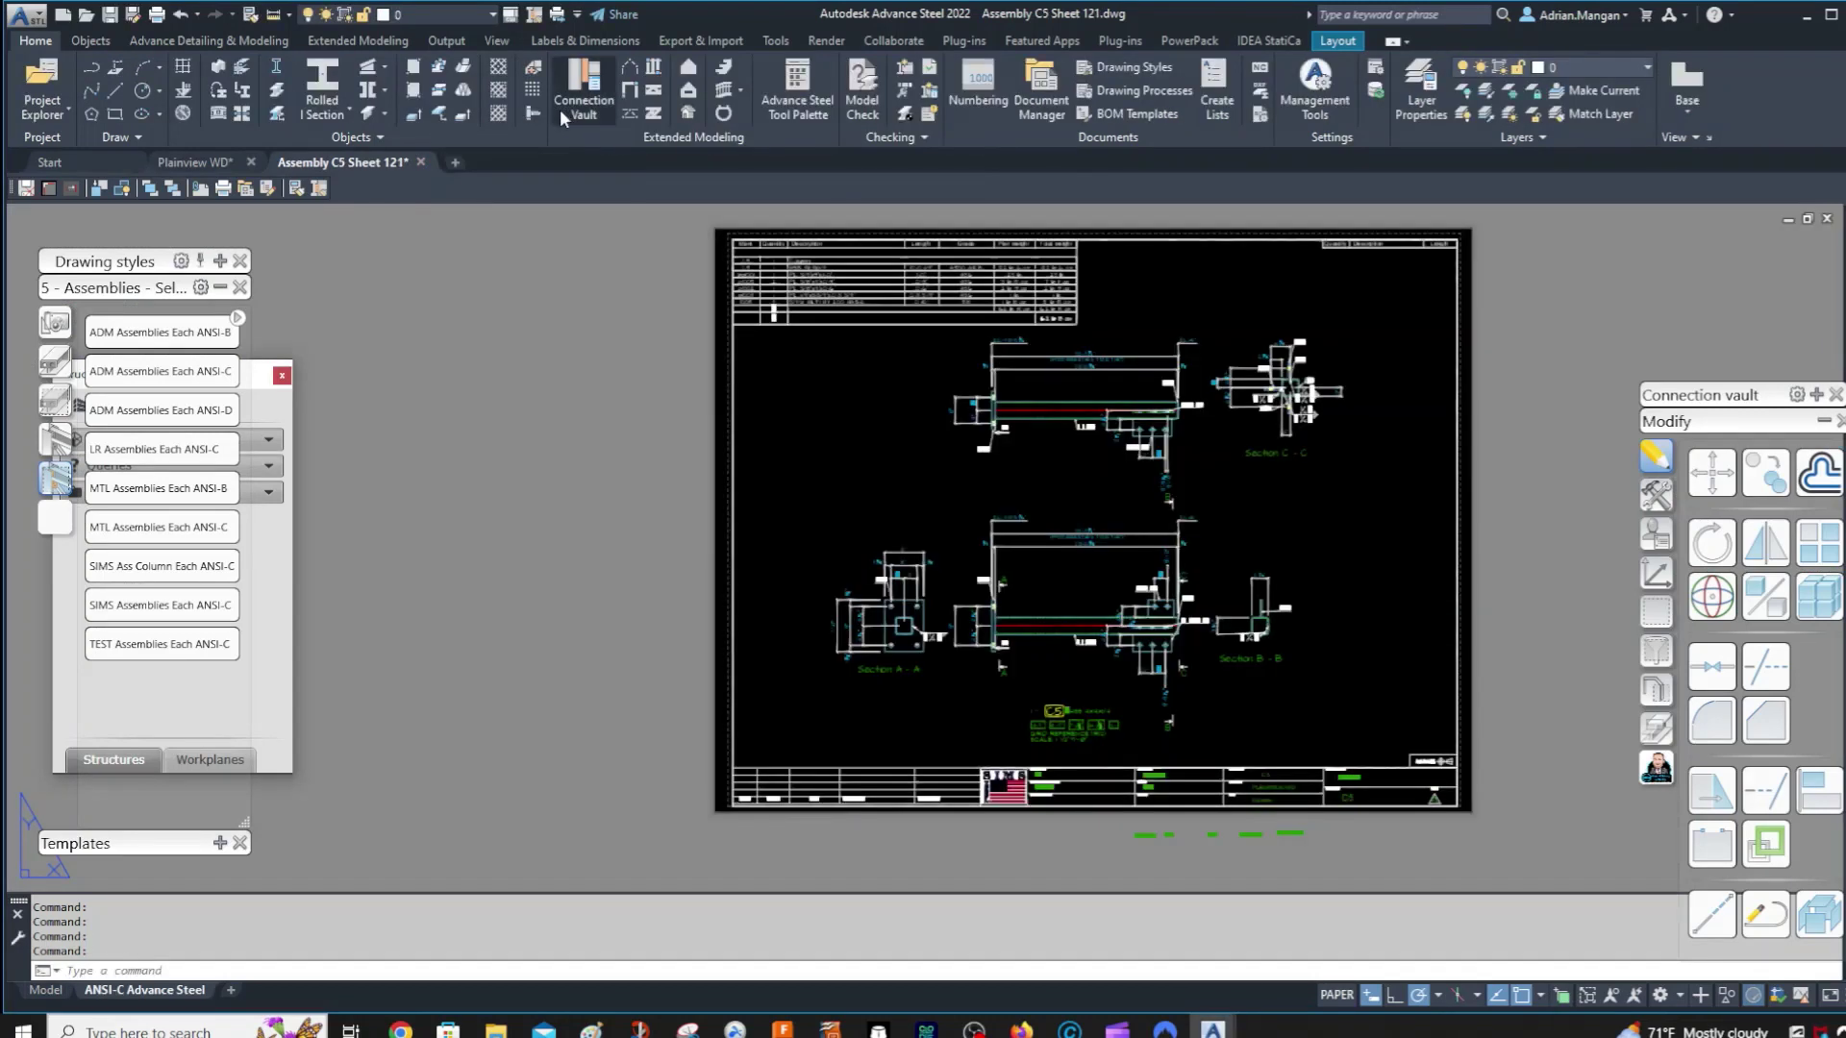
pyautogui.click(421, 162)
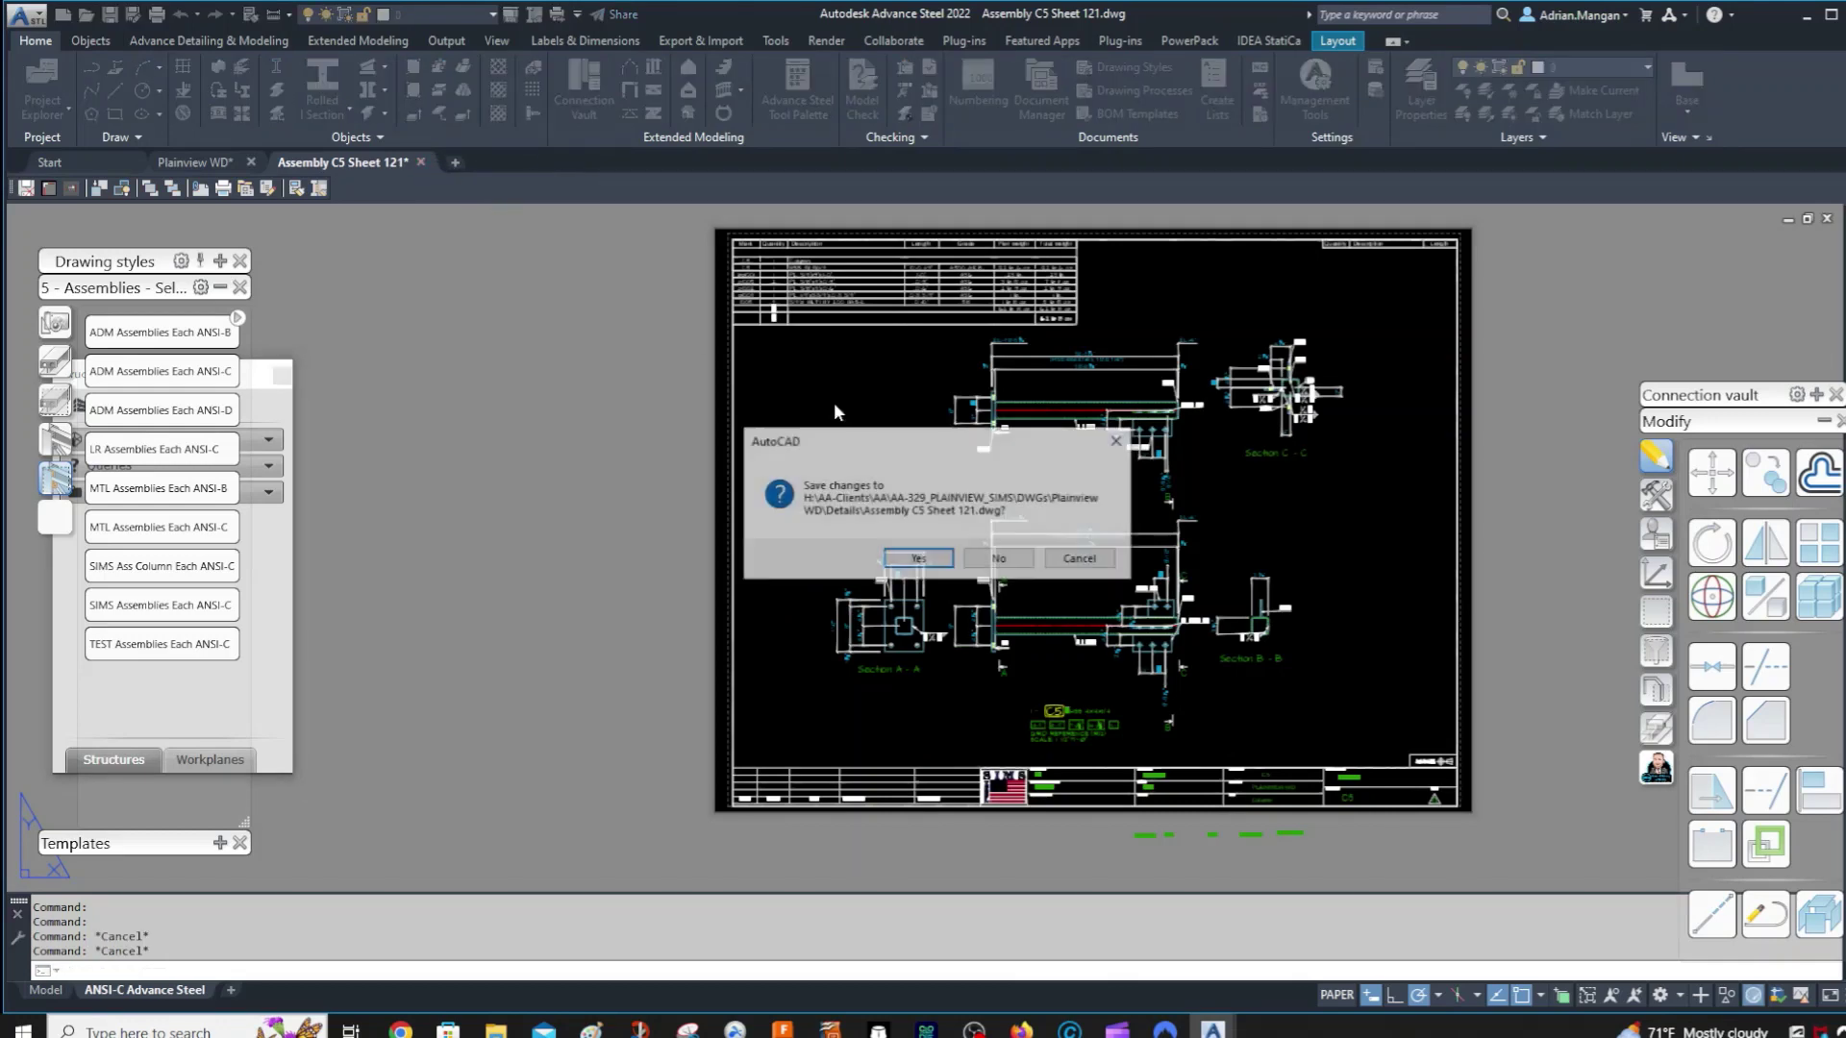
pyautogui.click(902, 560)
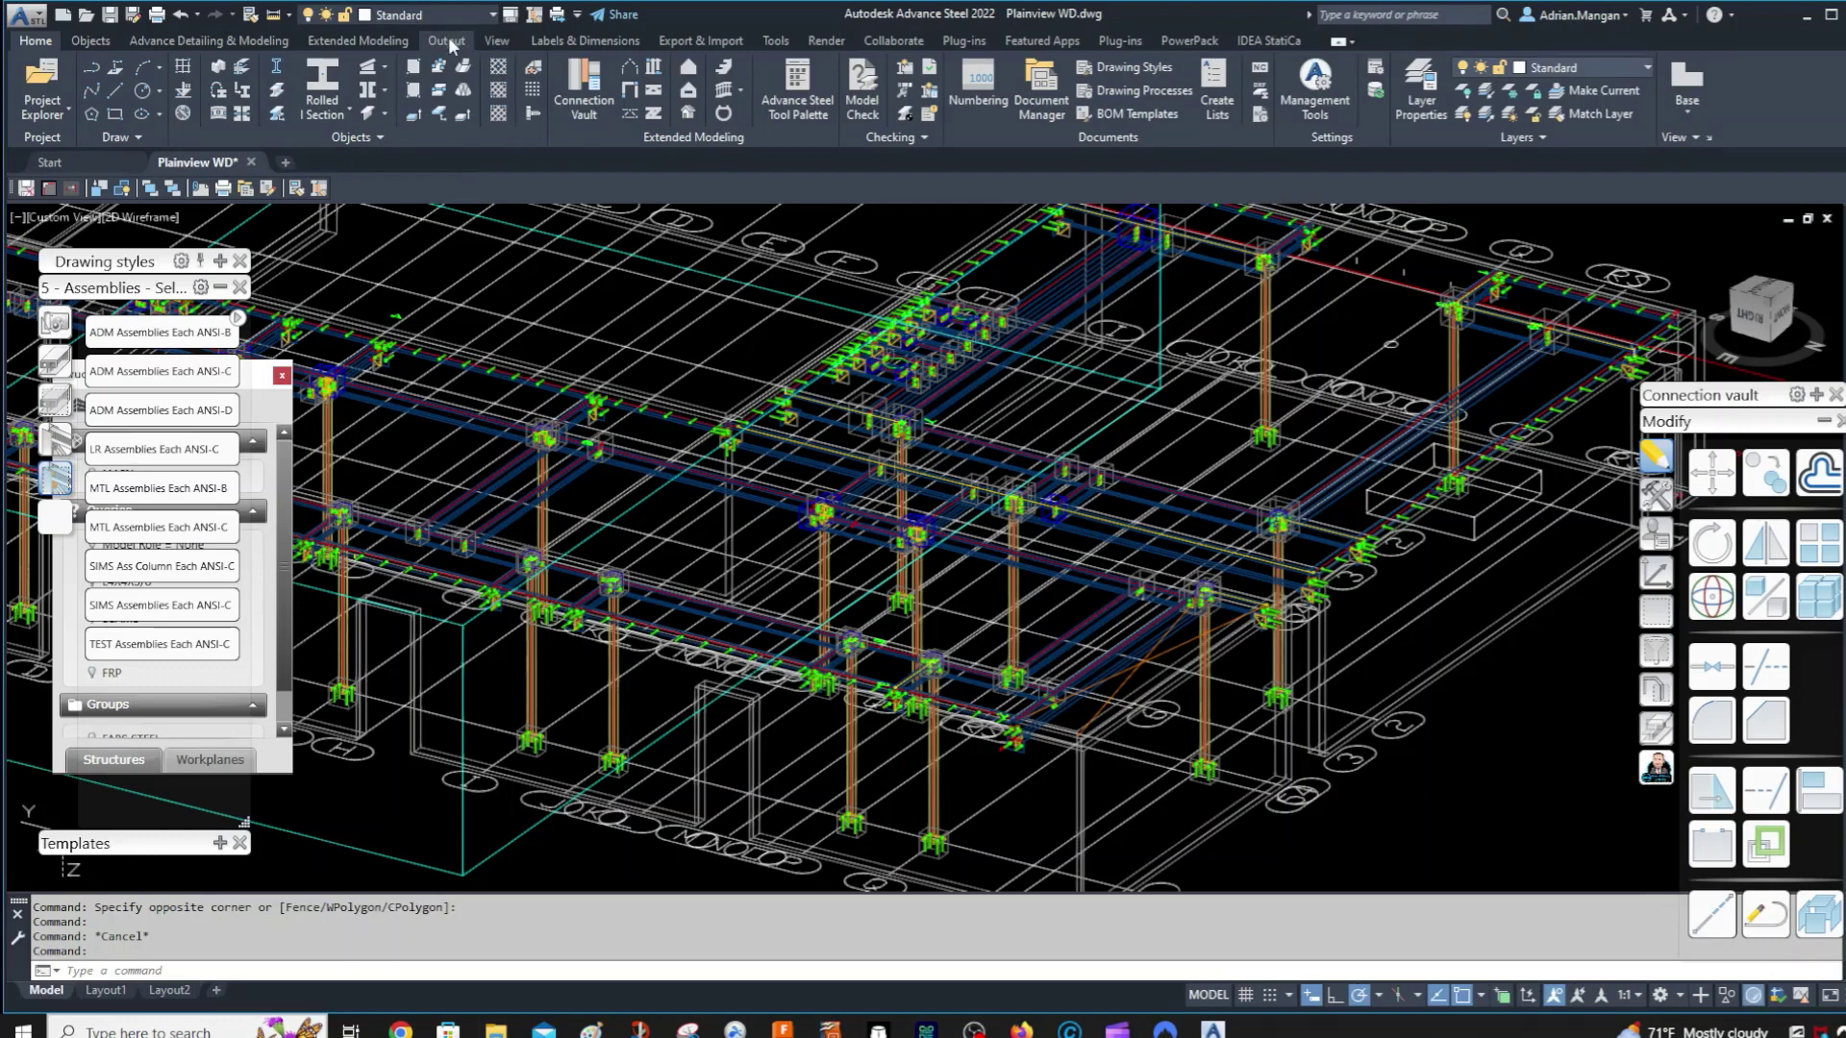
# - Open the Document Manager and examine which assembly details are up to date and which require an update
pyautogui.click(448, 40)
pyautogui.click(275, 86)
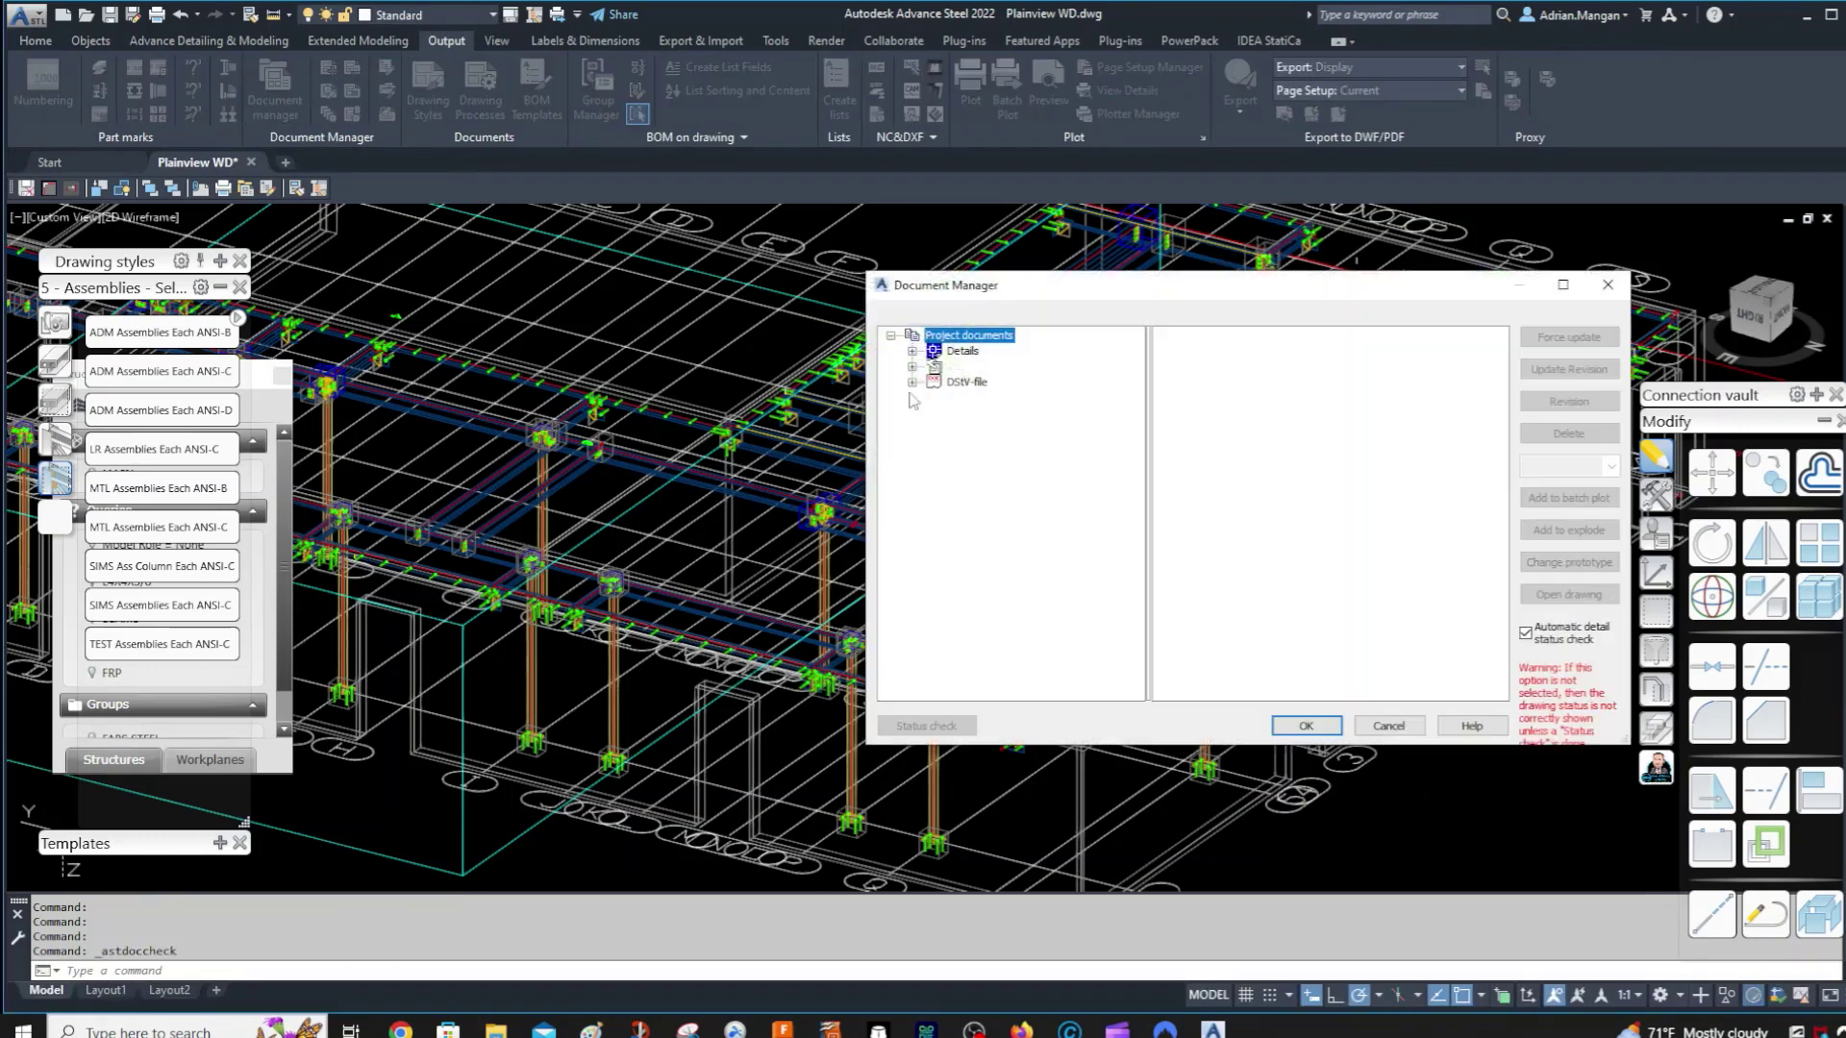
pyautogui.click(912, 351)
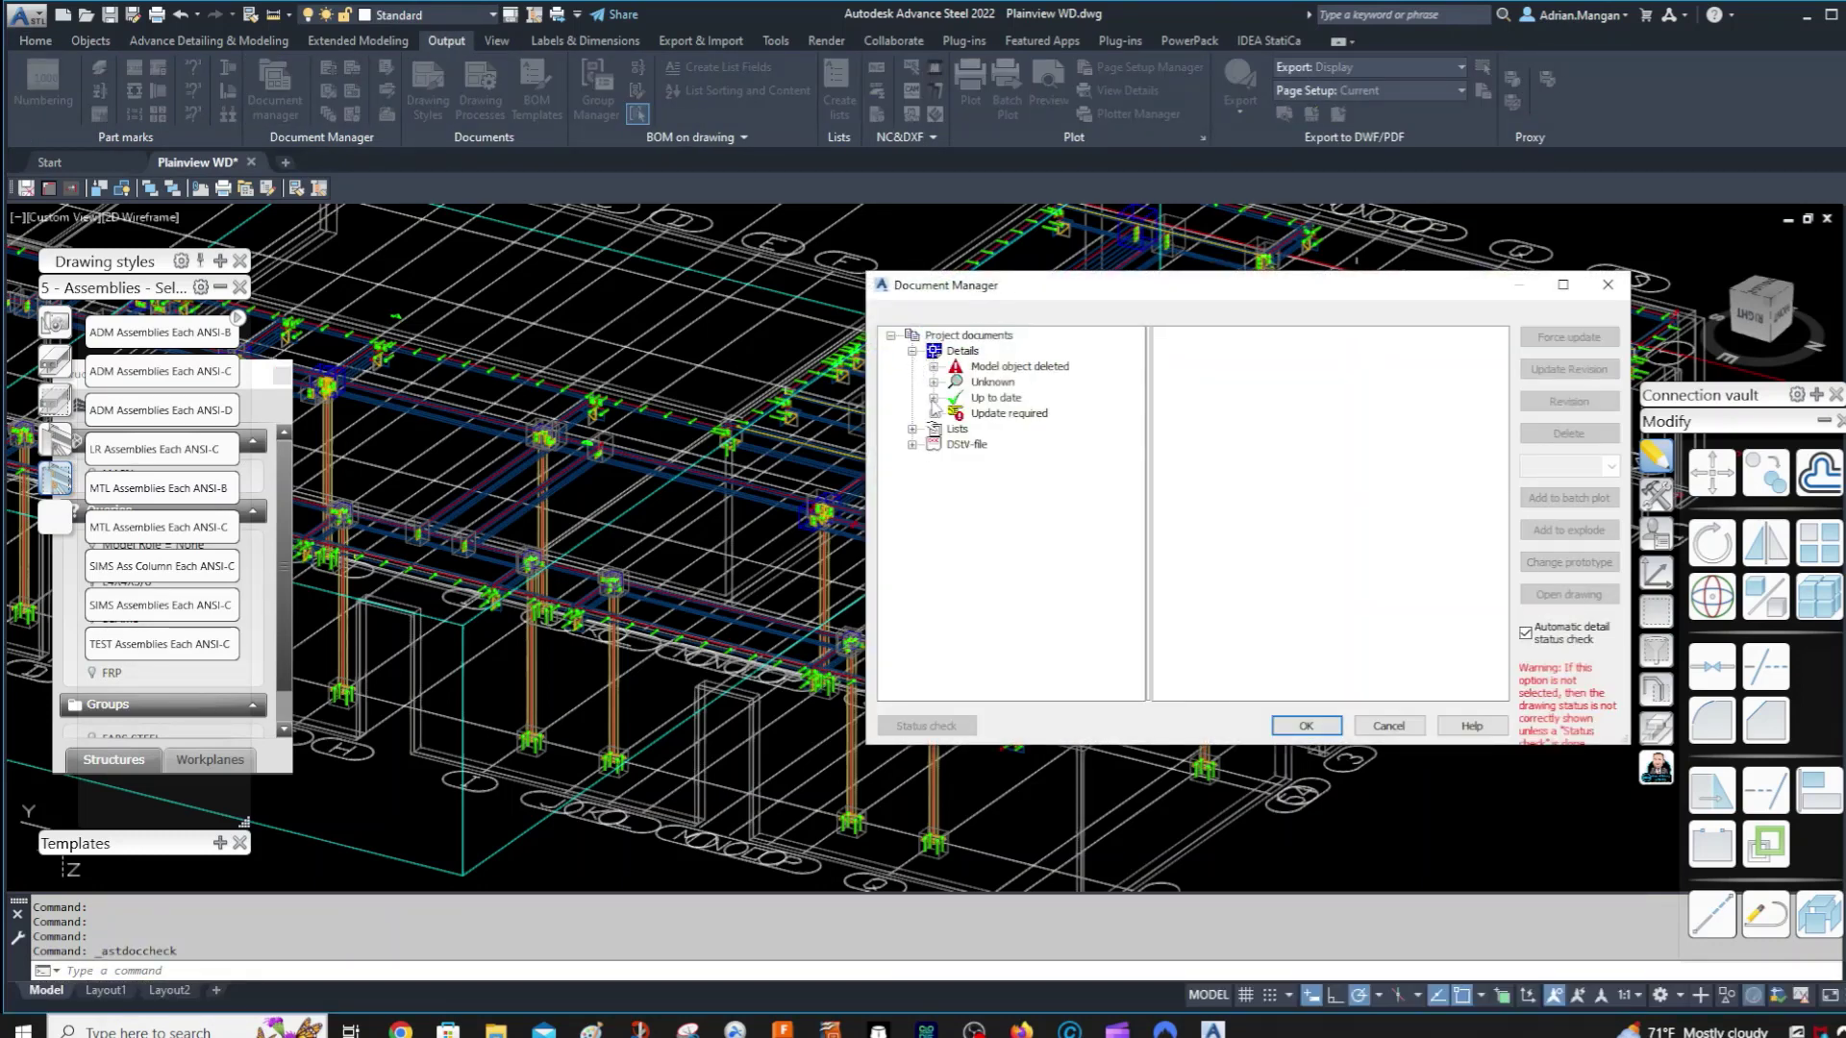
pyautogui.click(933, 398)
pyautogui.scroll(-5, 1051, 531)
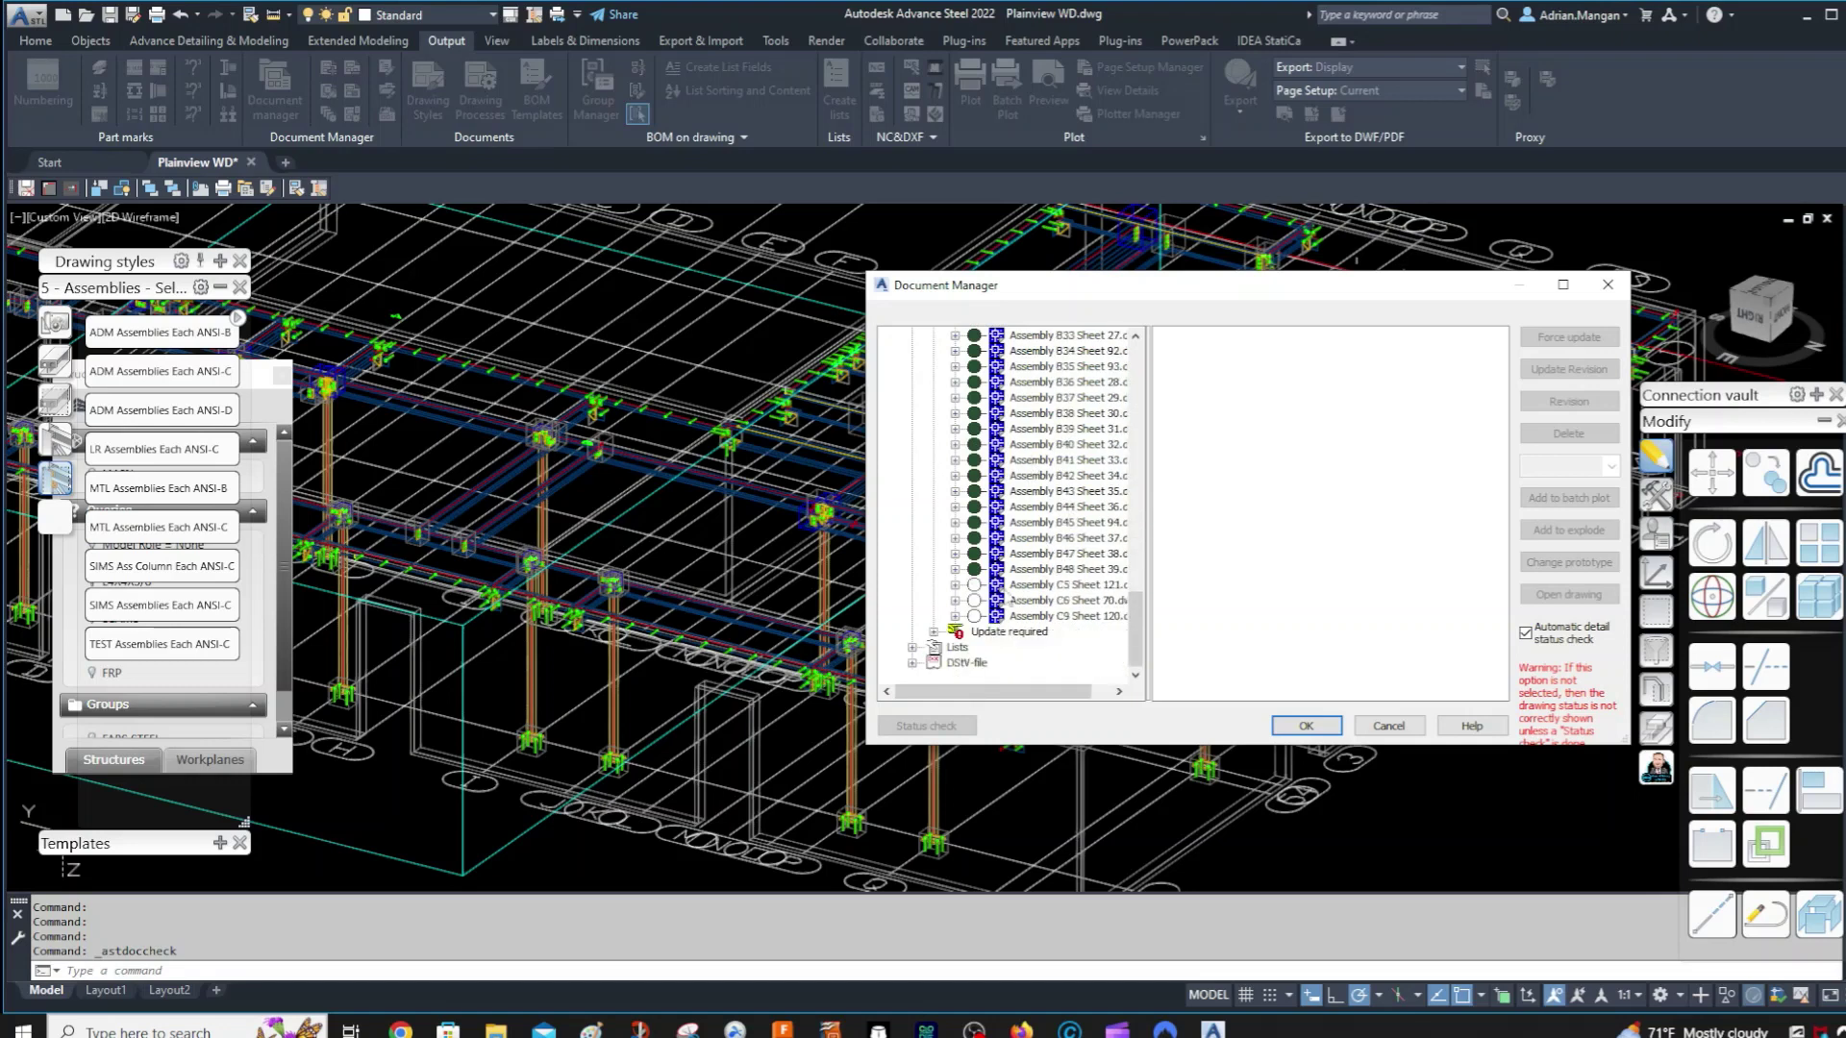
pyautogui.click(932, 631)
pyautogui.scroll(-3, 1048, 562)
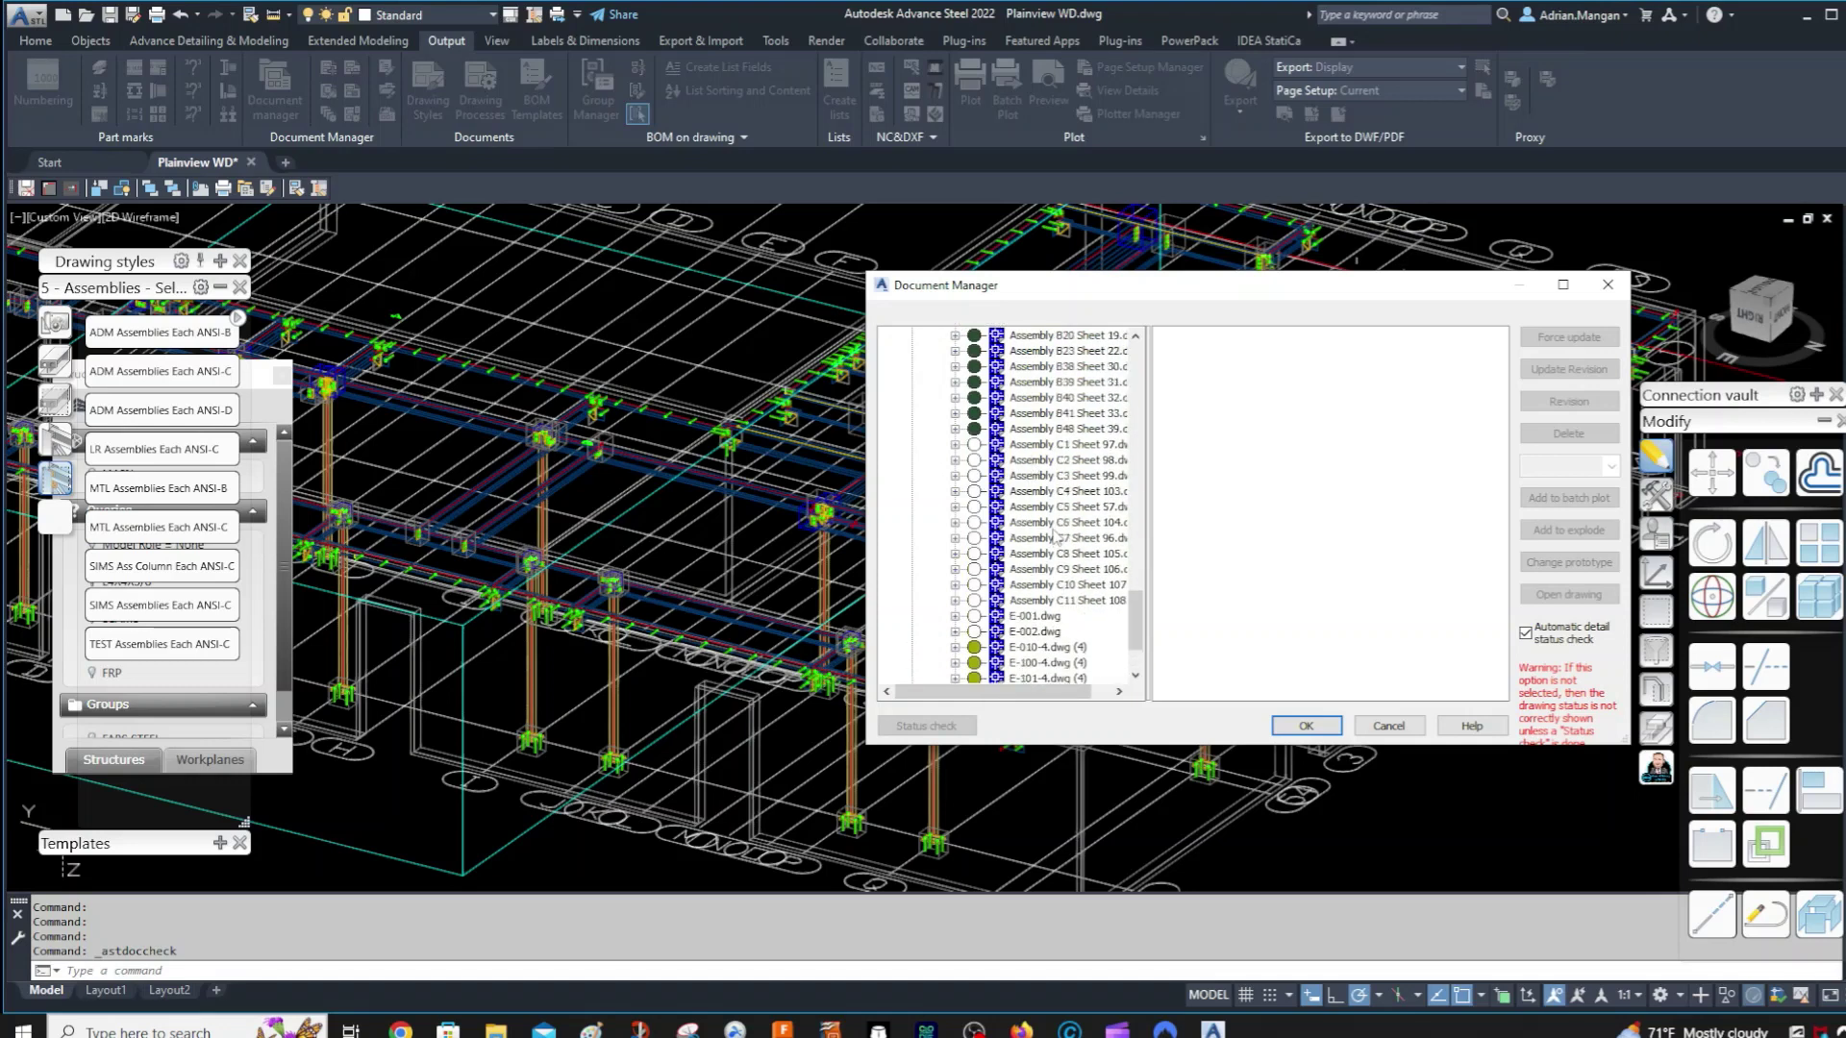
pyautogui.scroll(5, 1061, 475)
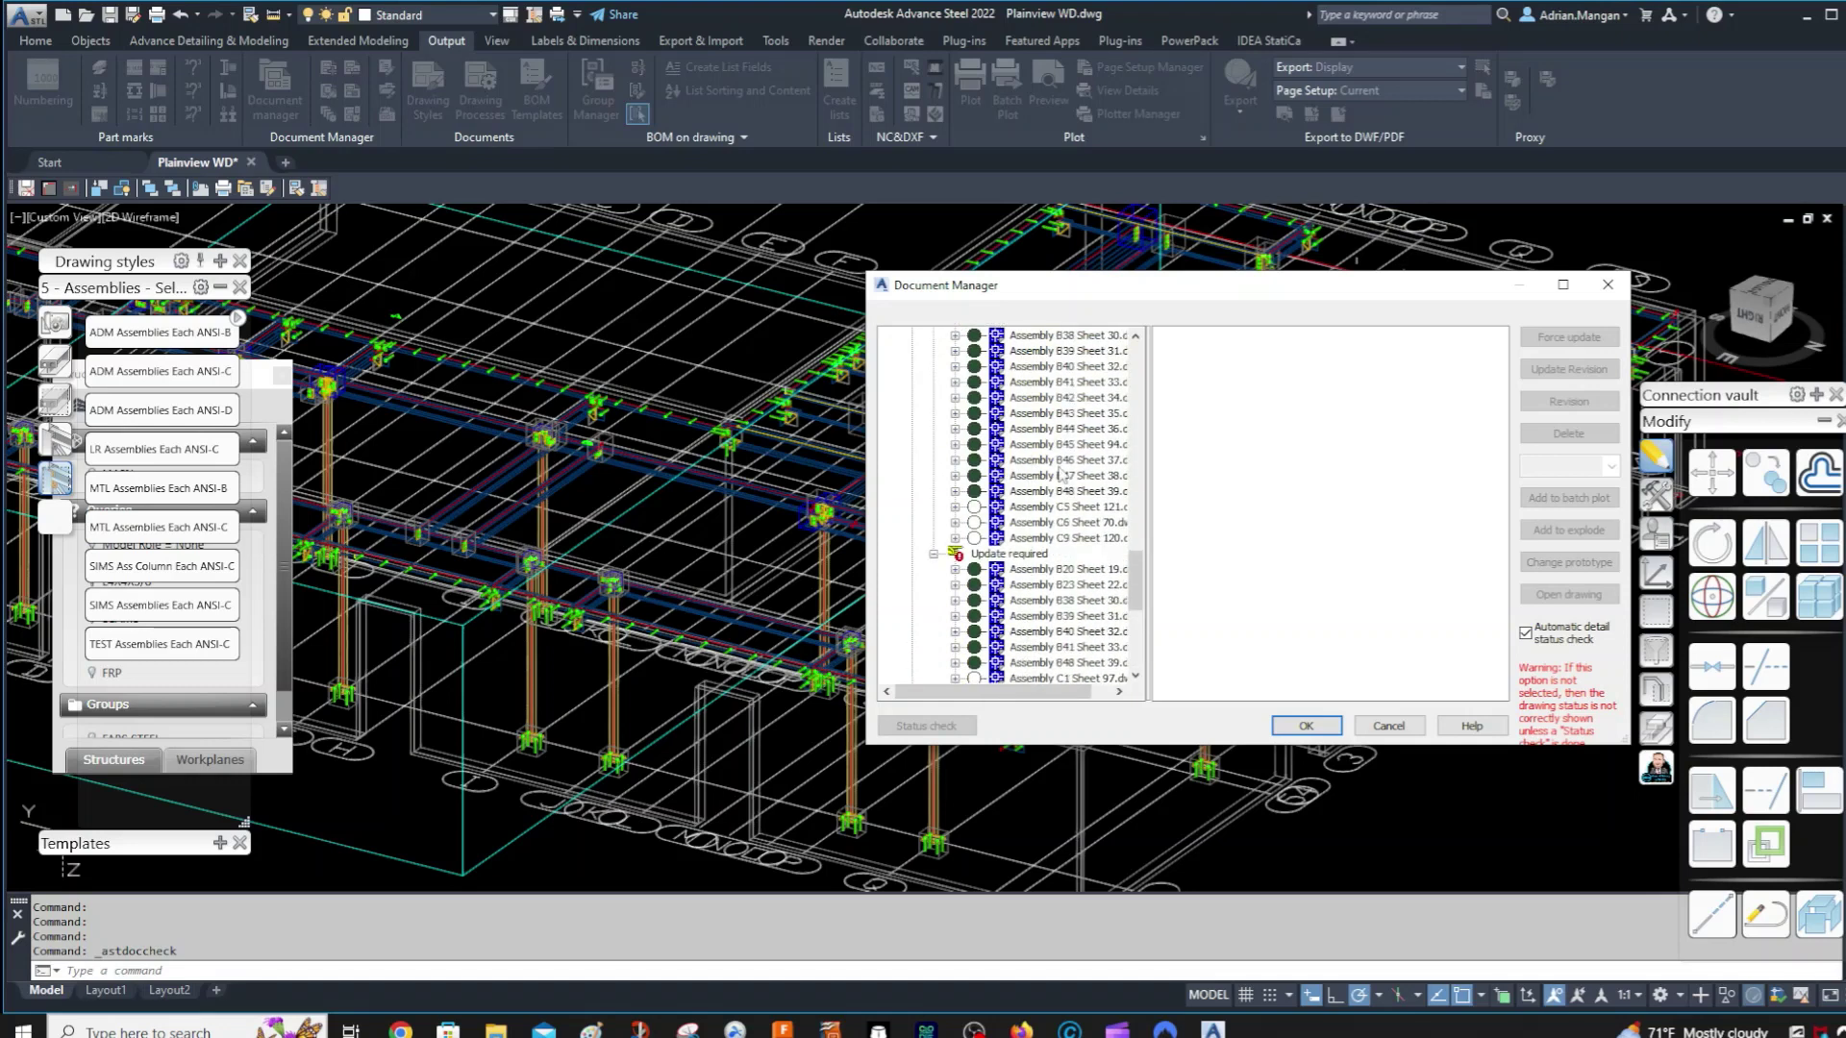
pyautogui.scroll(-4, 1061, 475)
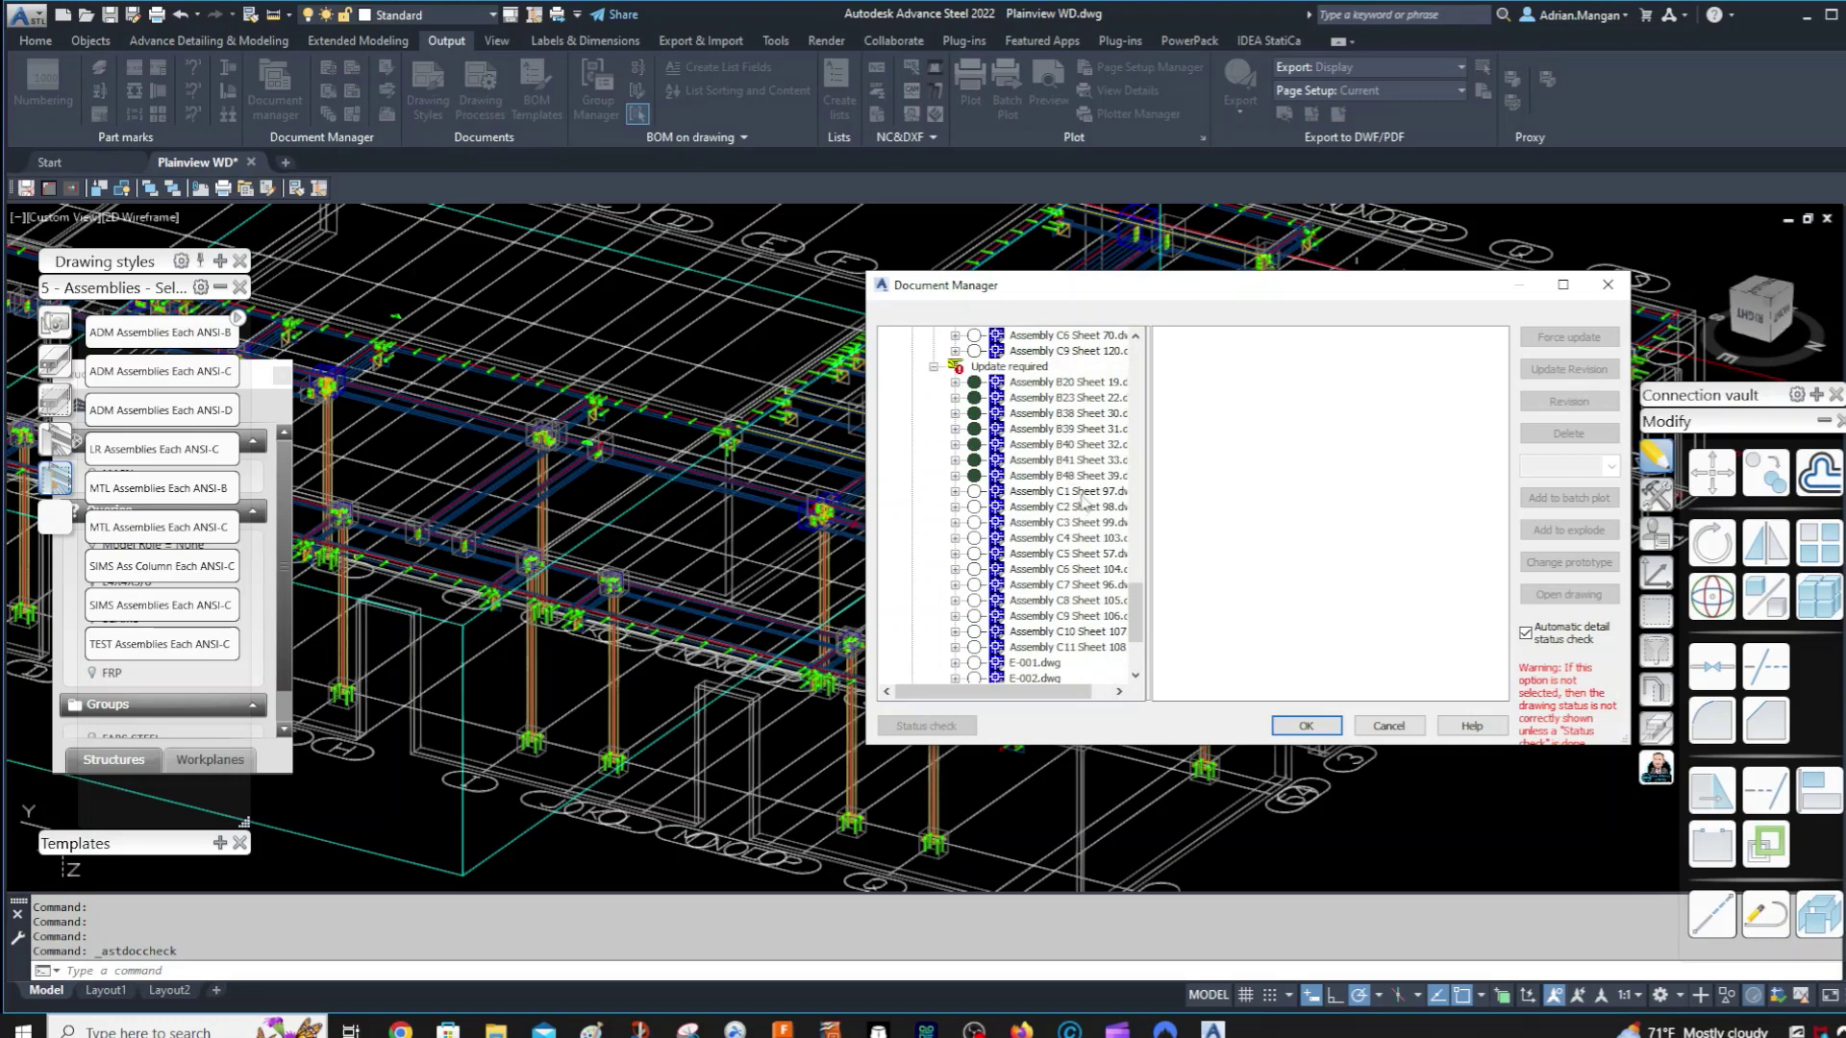
pyautogui.scroll(4, 1082, 500)
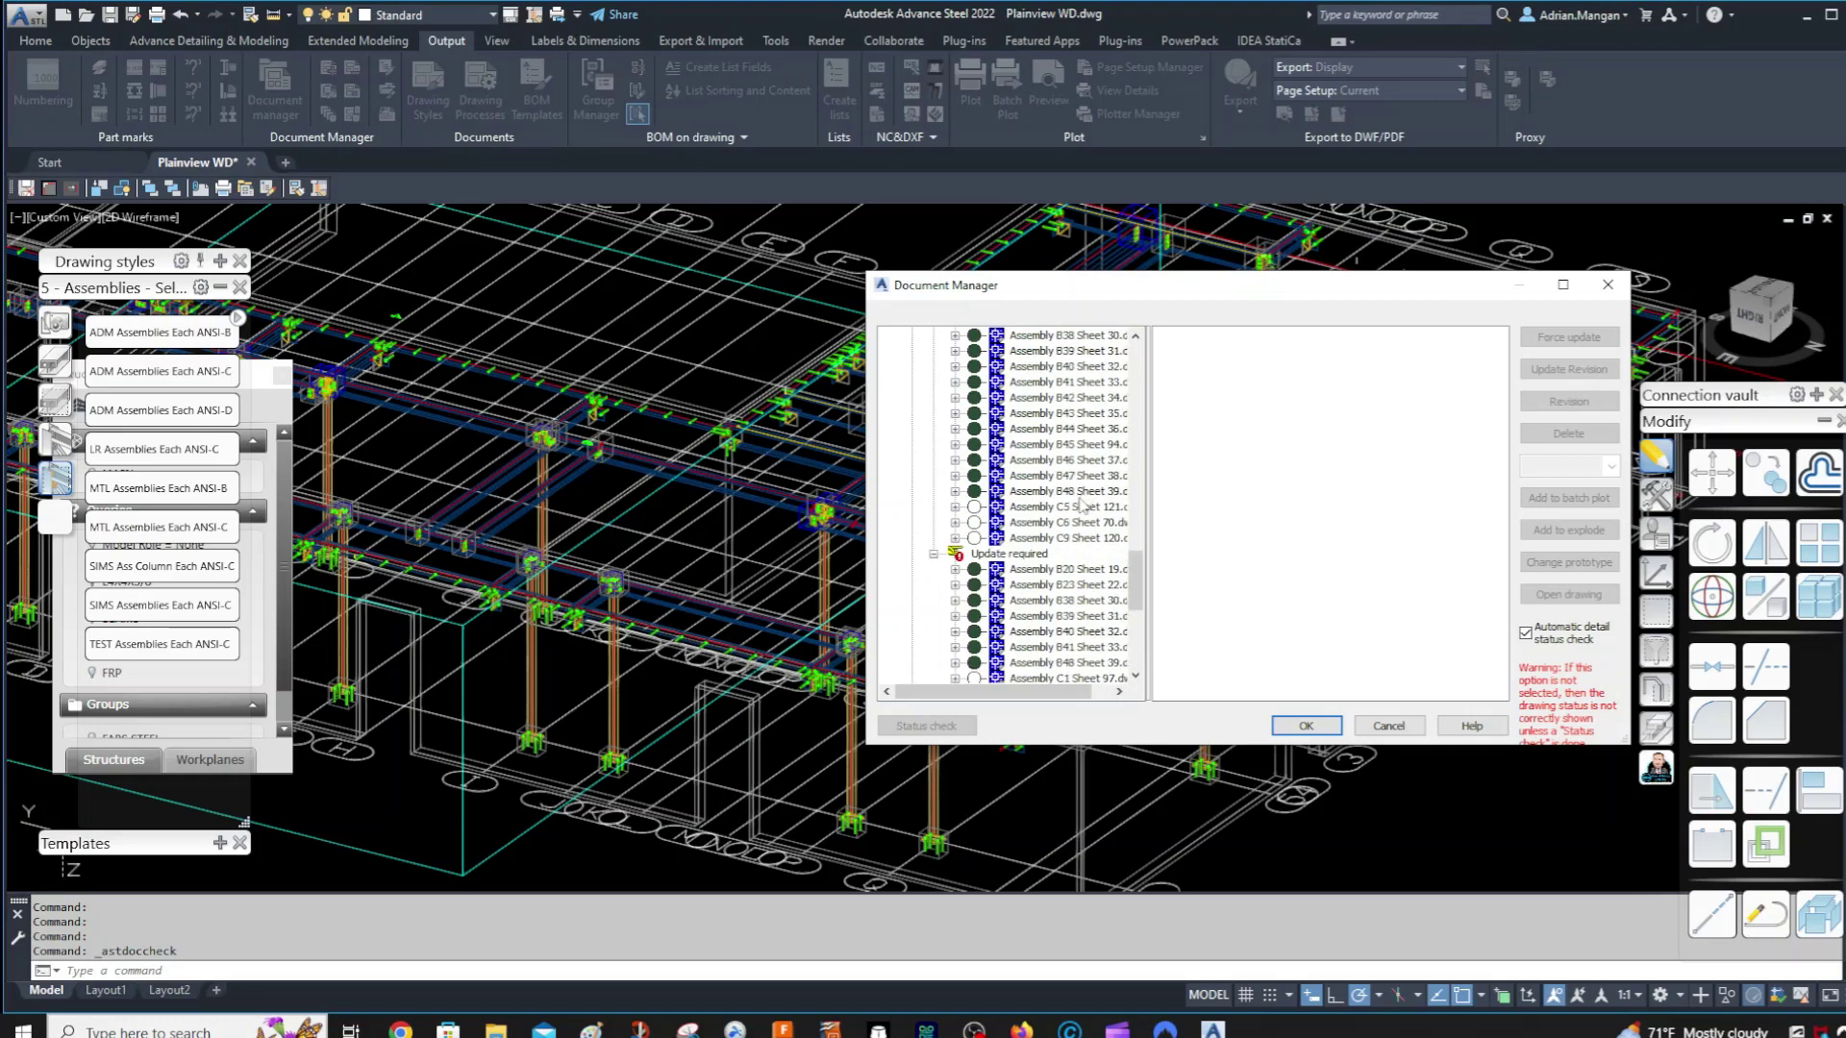
pyautogui.scroll(-1, 1082, 501)
pyautogui.scroll(-3, 1065, 544)
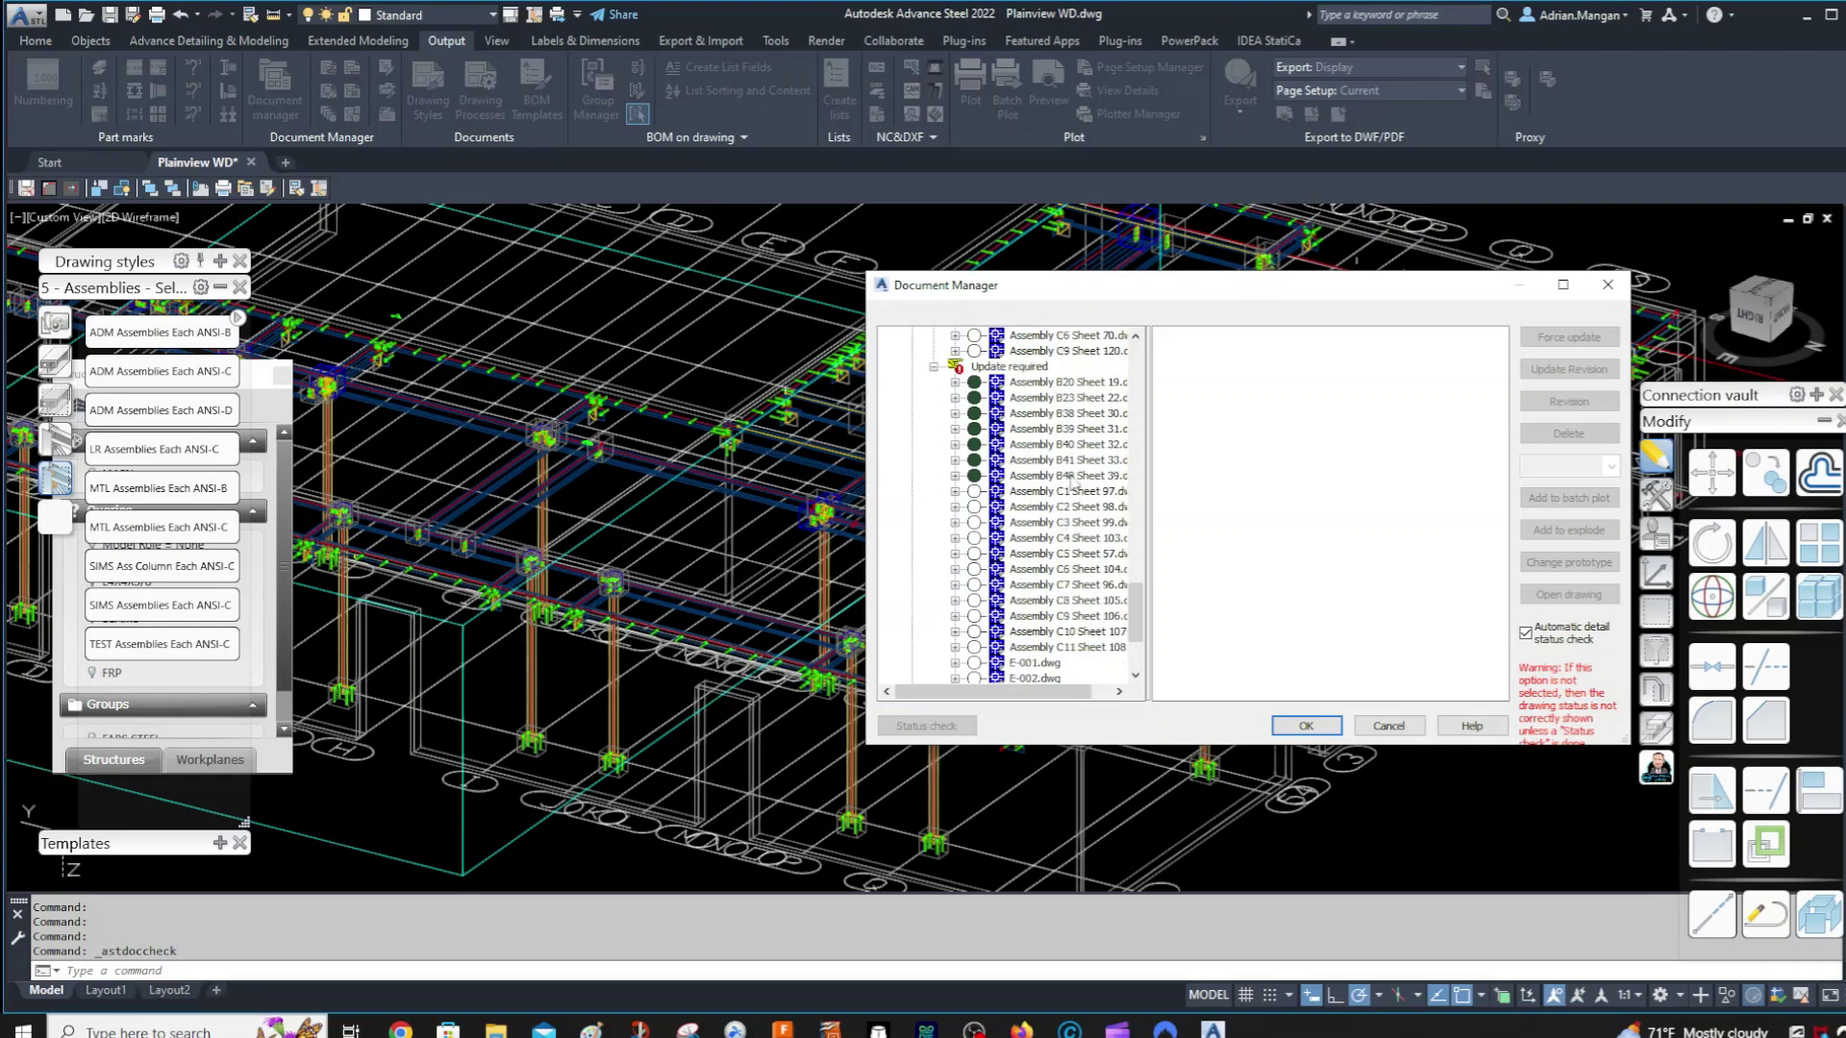
# - Update all assembly details that require it, from Assembly B20 Sheet 19 through Assembly C11 Sheet 108
pyautogui.click(1084, 383)
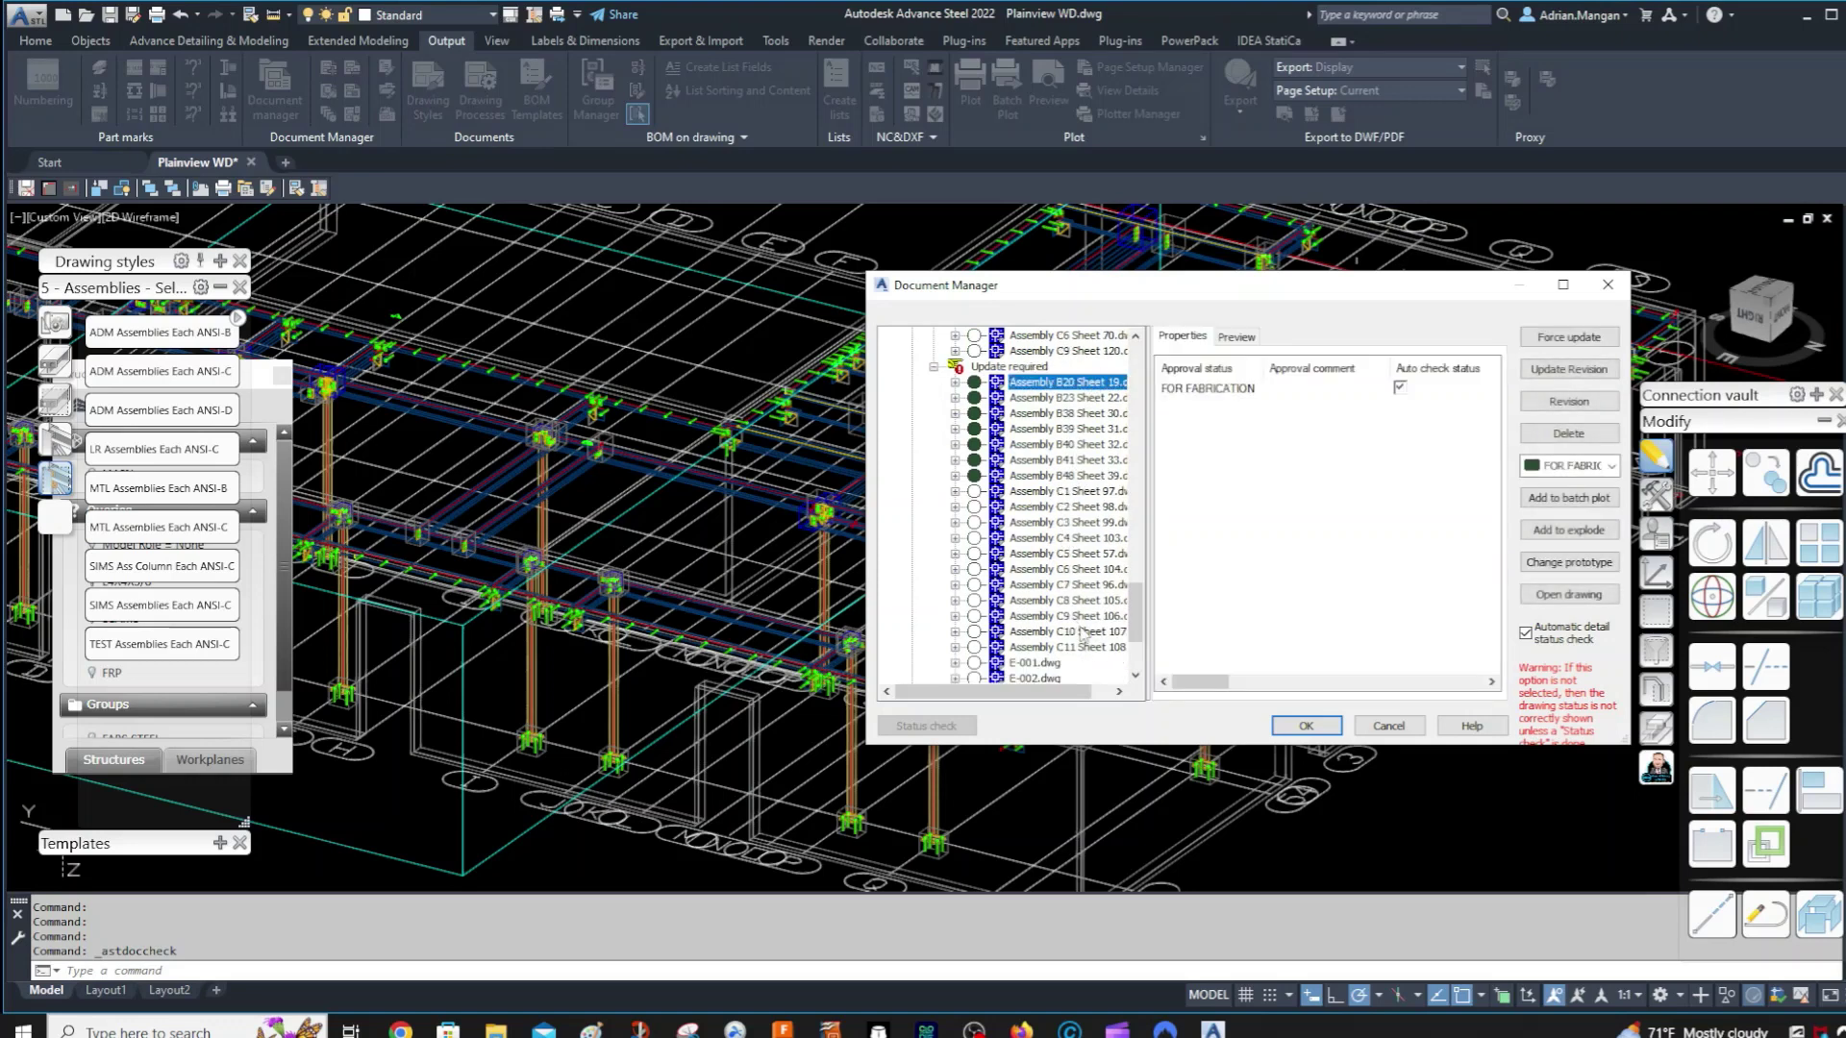
pyautogui.keyDown('shift'); pyautogui.click(1081, 647); pyautogui.keyUp('shift')
pyautogui.rightClick(1081, 643)
pyautogui.click(1131, 654)
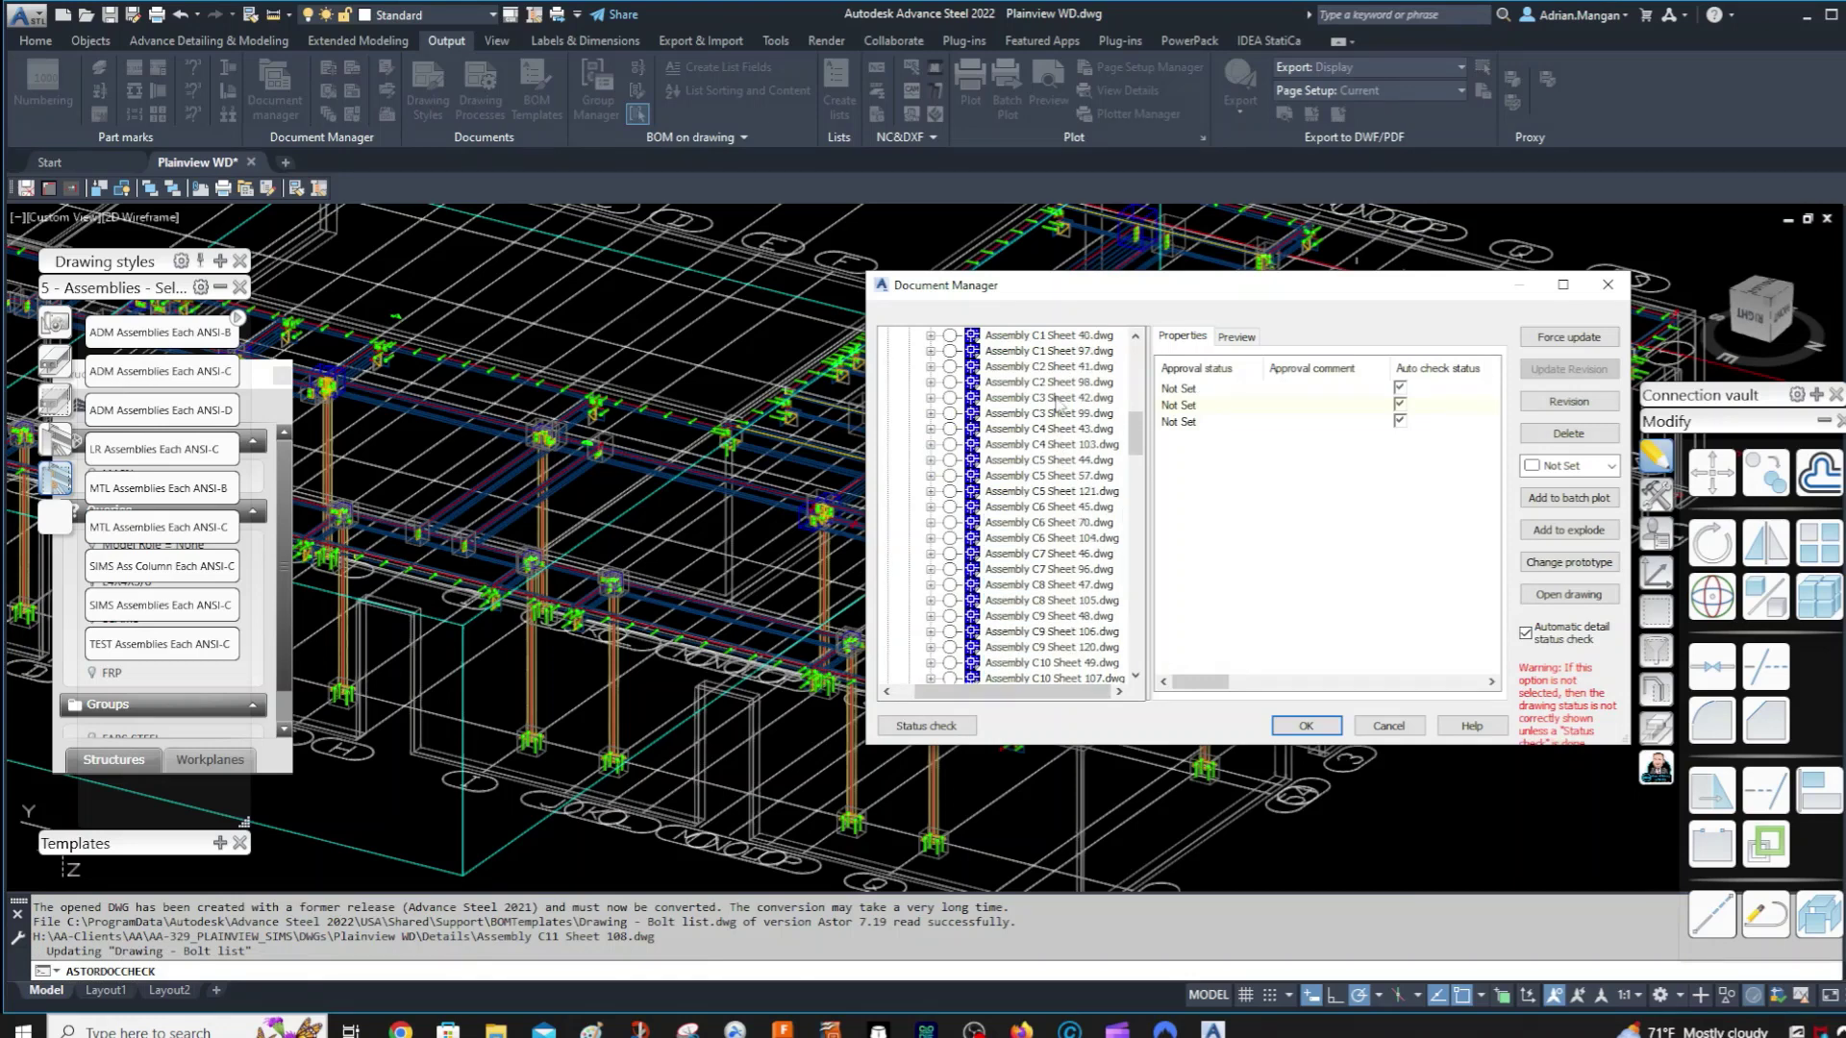
# - Delete the column assembly details from Assembly C1 Sheet 40 through Assembly C11 Sheet 108, including their documents
pyautogui.scroll(2, 1059, 405)
pyautogui.click(1065, 432)
pyautogui.hotkey('shift', 'End')
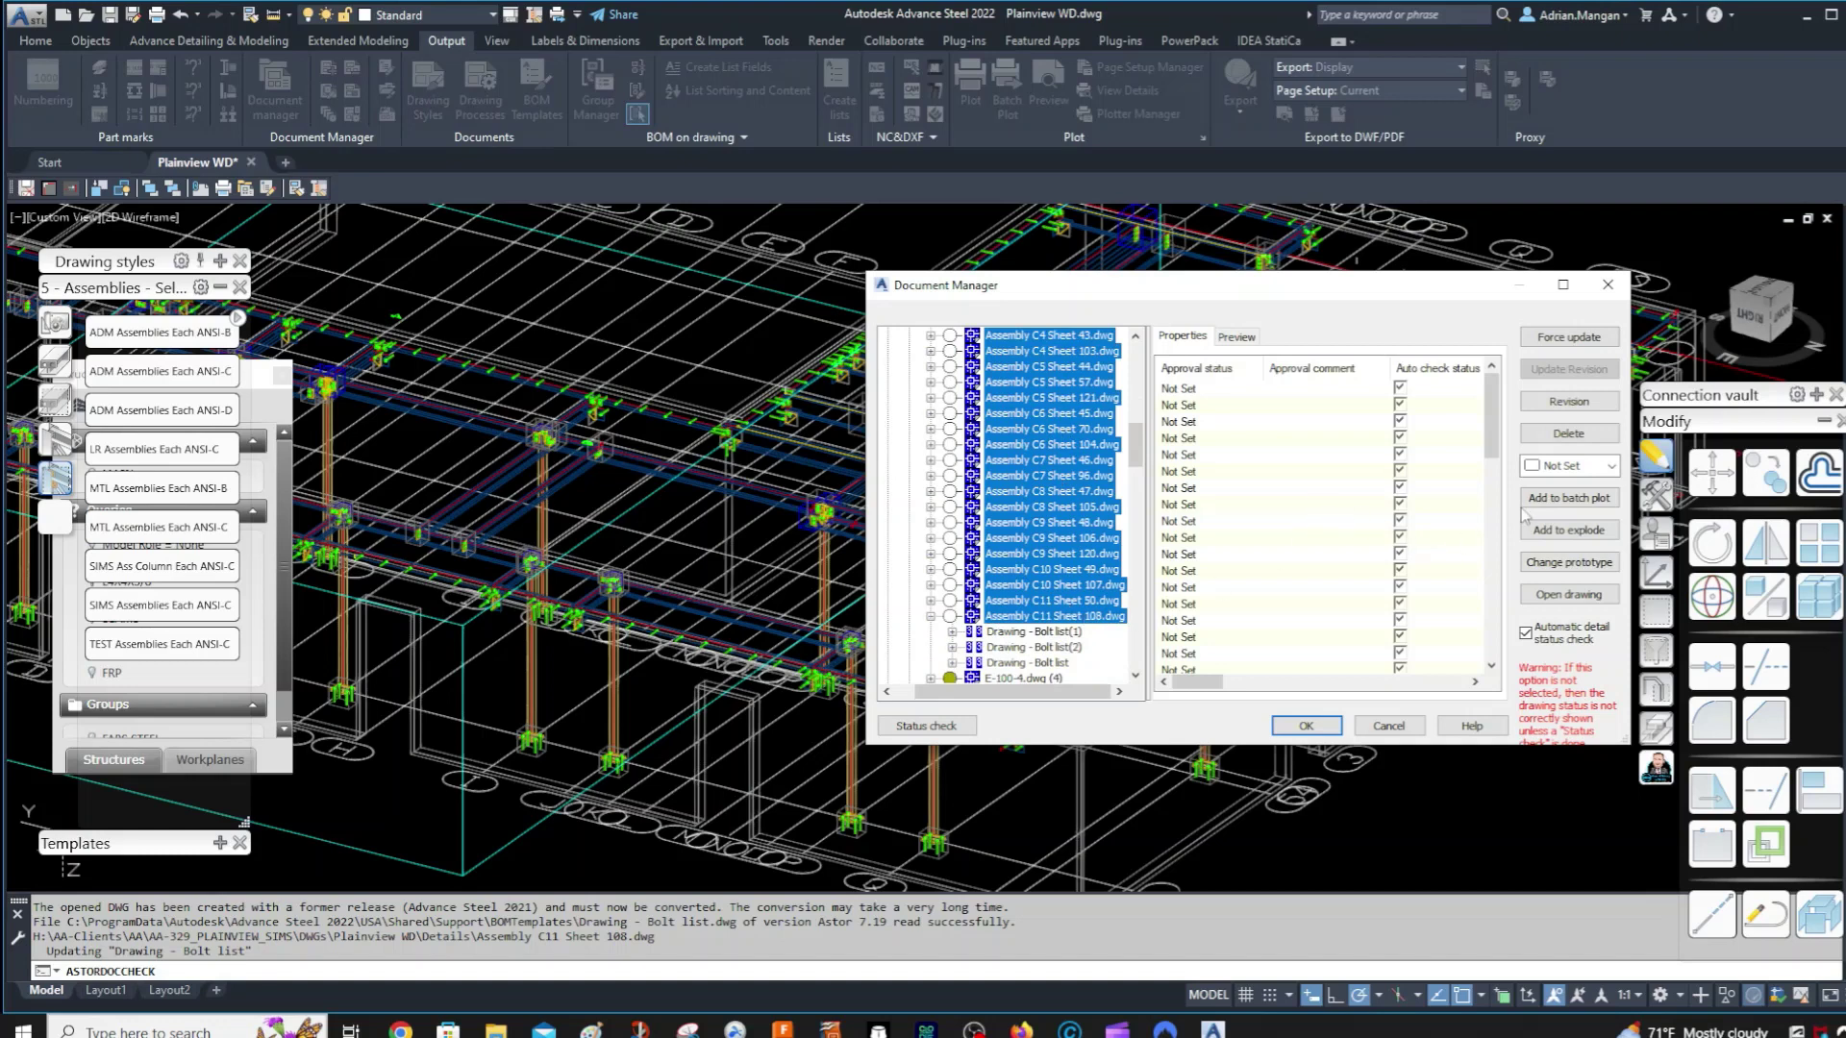
pyautogui.click(1582, 434)
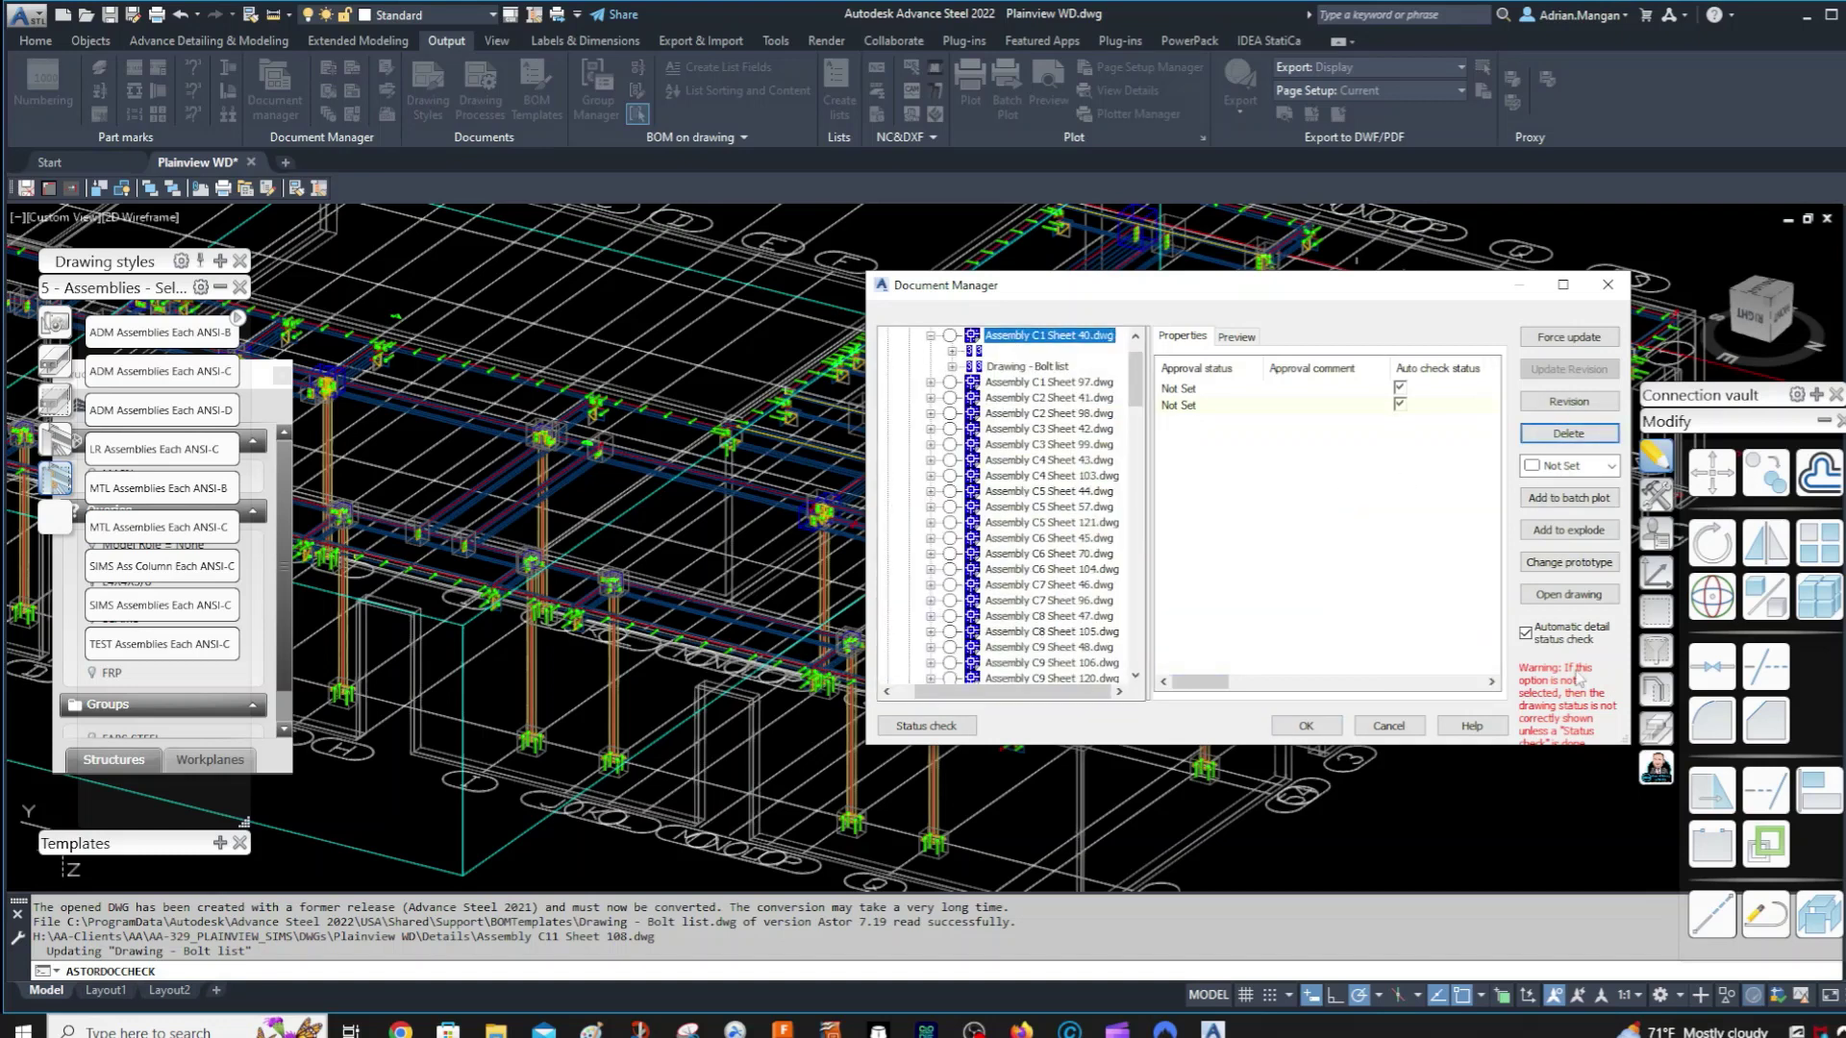
pyautogui.click(1305, 731)
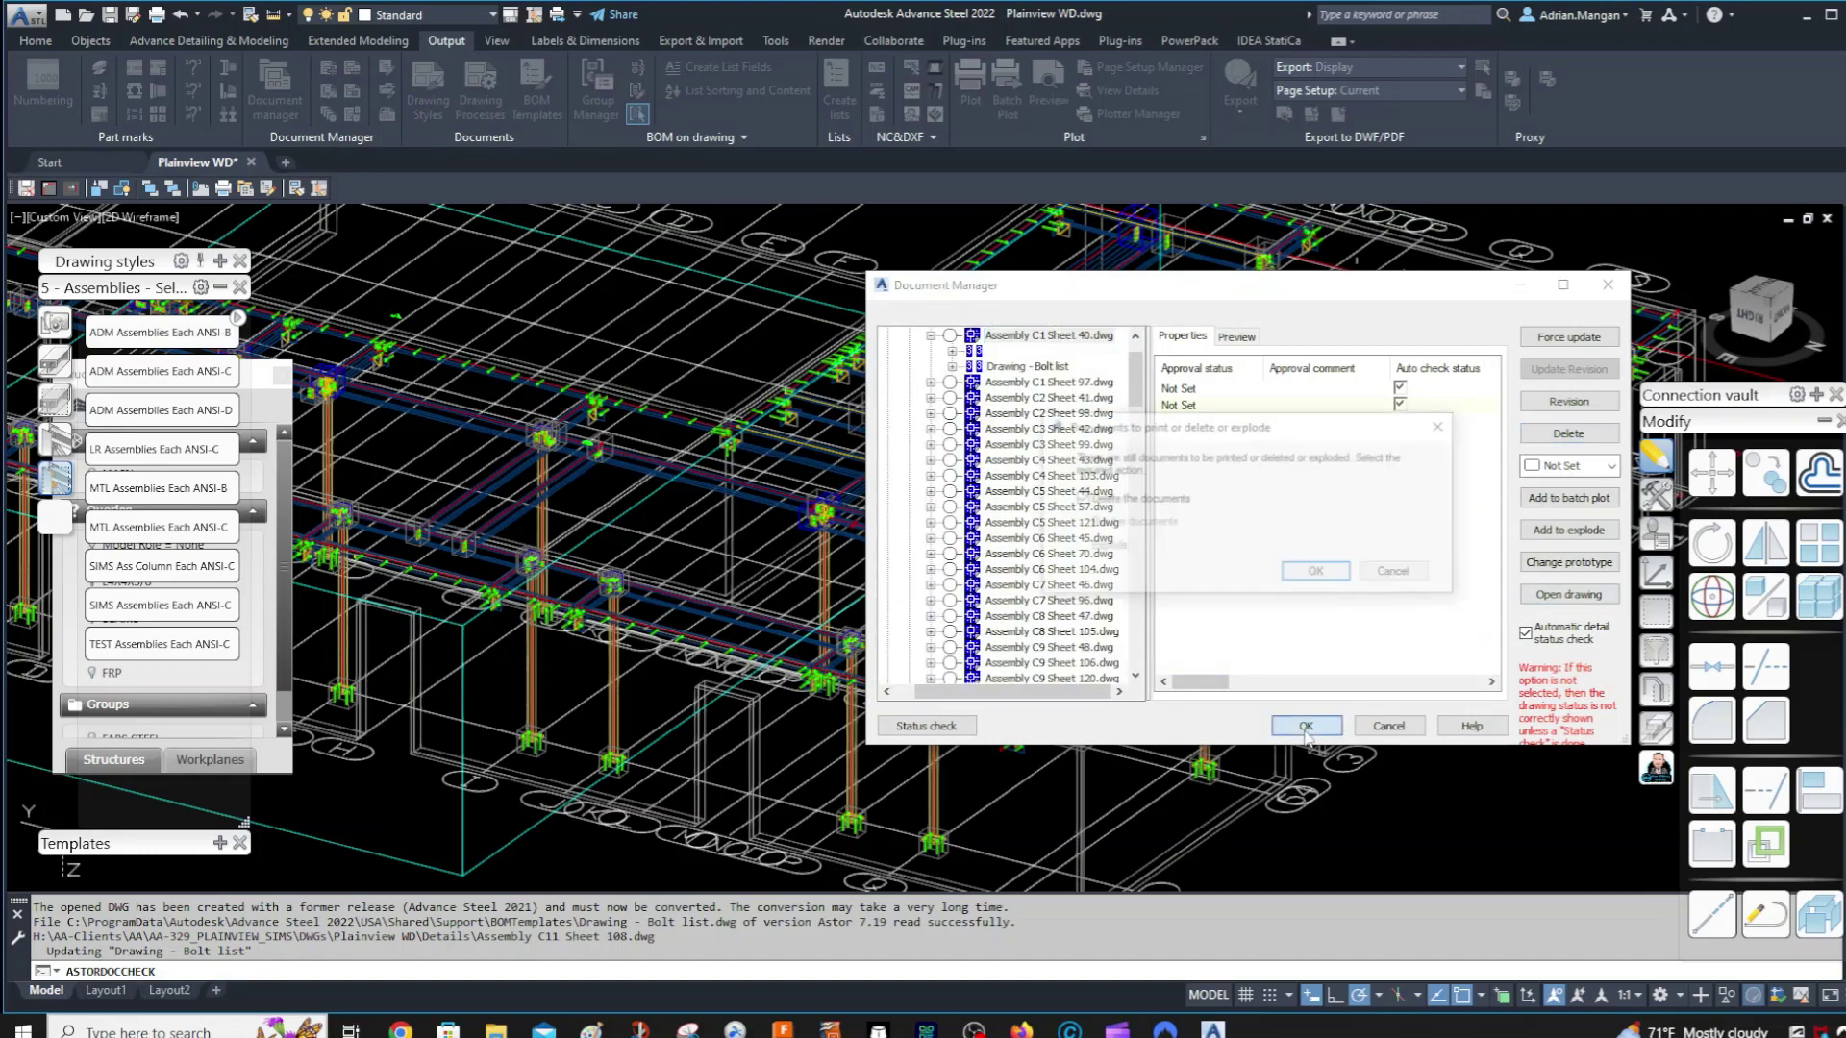
pyautogui.click(1332, 577)
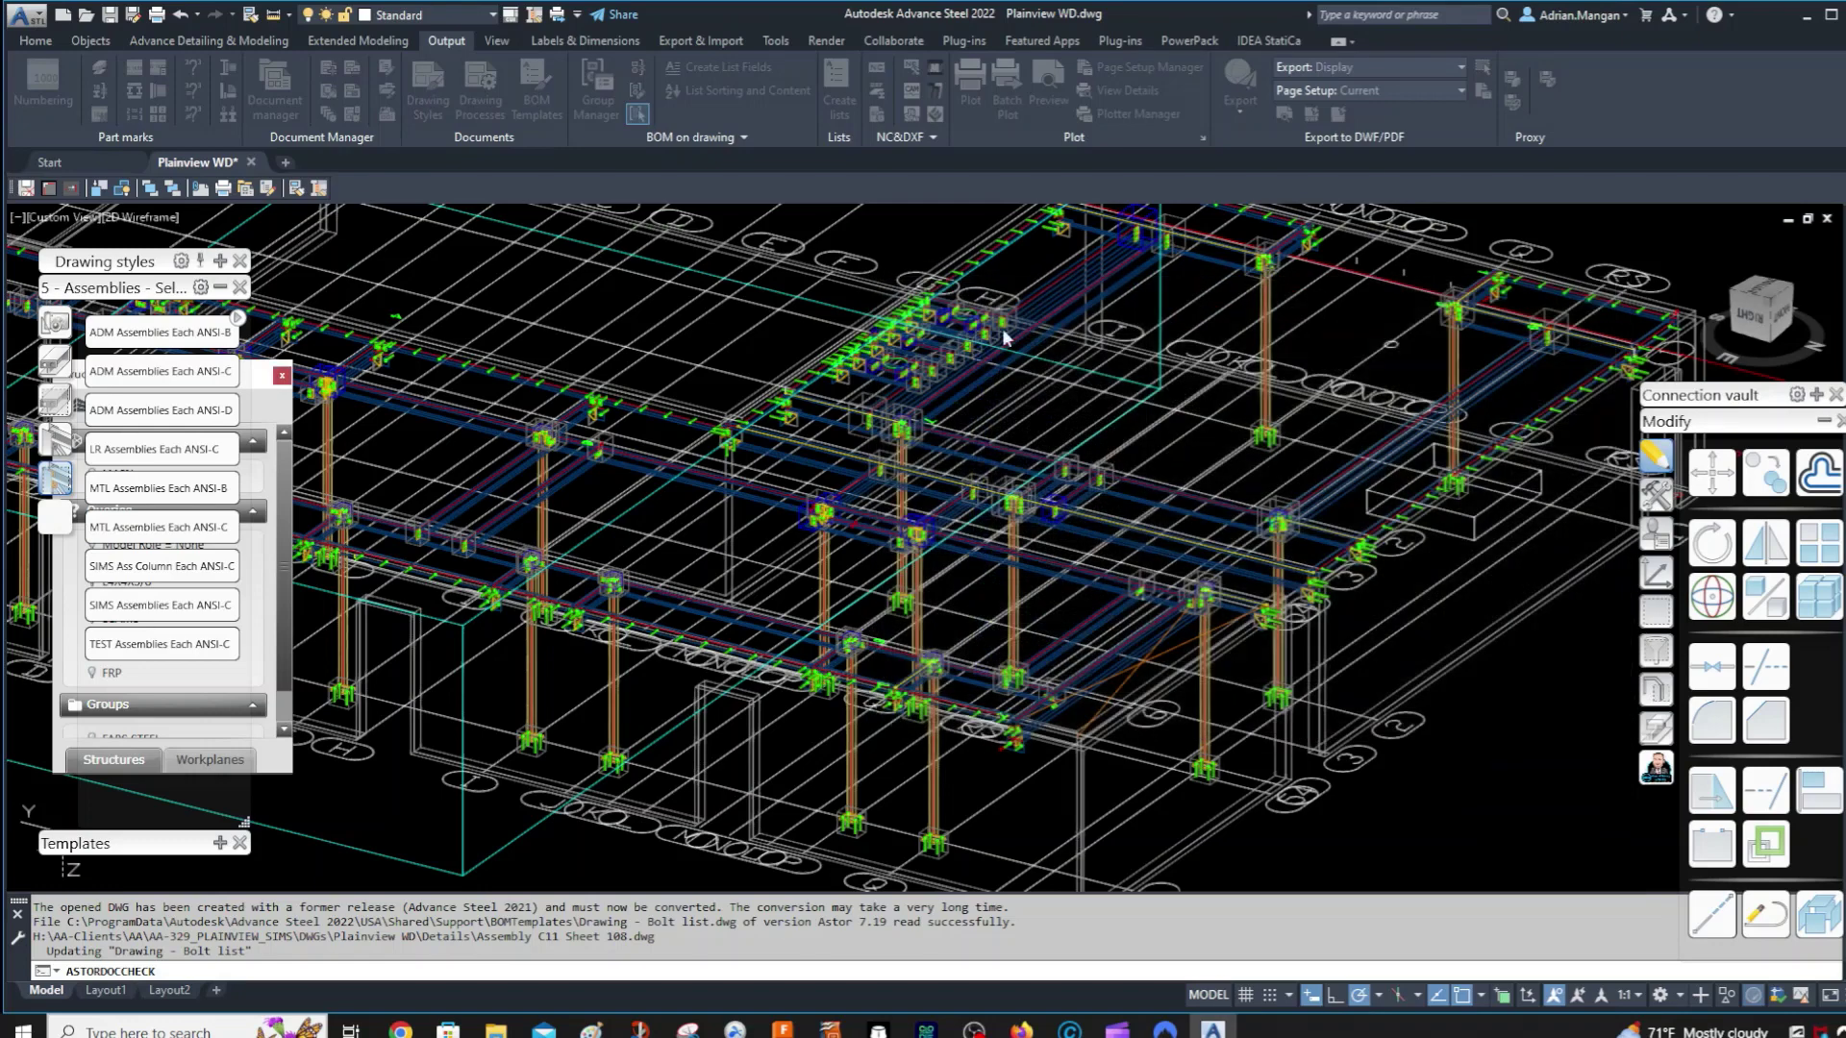
# - Delete the remaining up-to-date column details Assembly C5 Sheet 121, C6 Sheet 70 and C9 Sheet 120 through the Document Manager
pyautogui.click(272, 101)
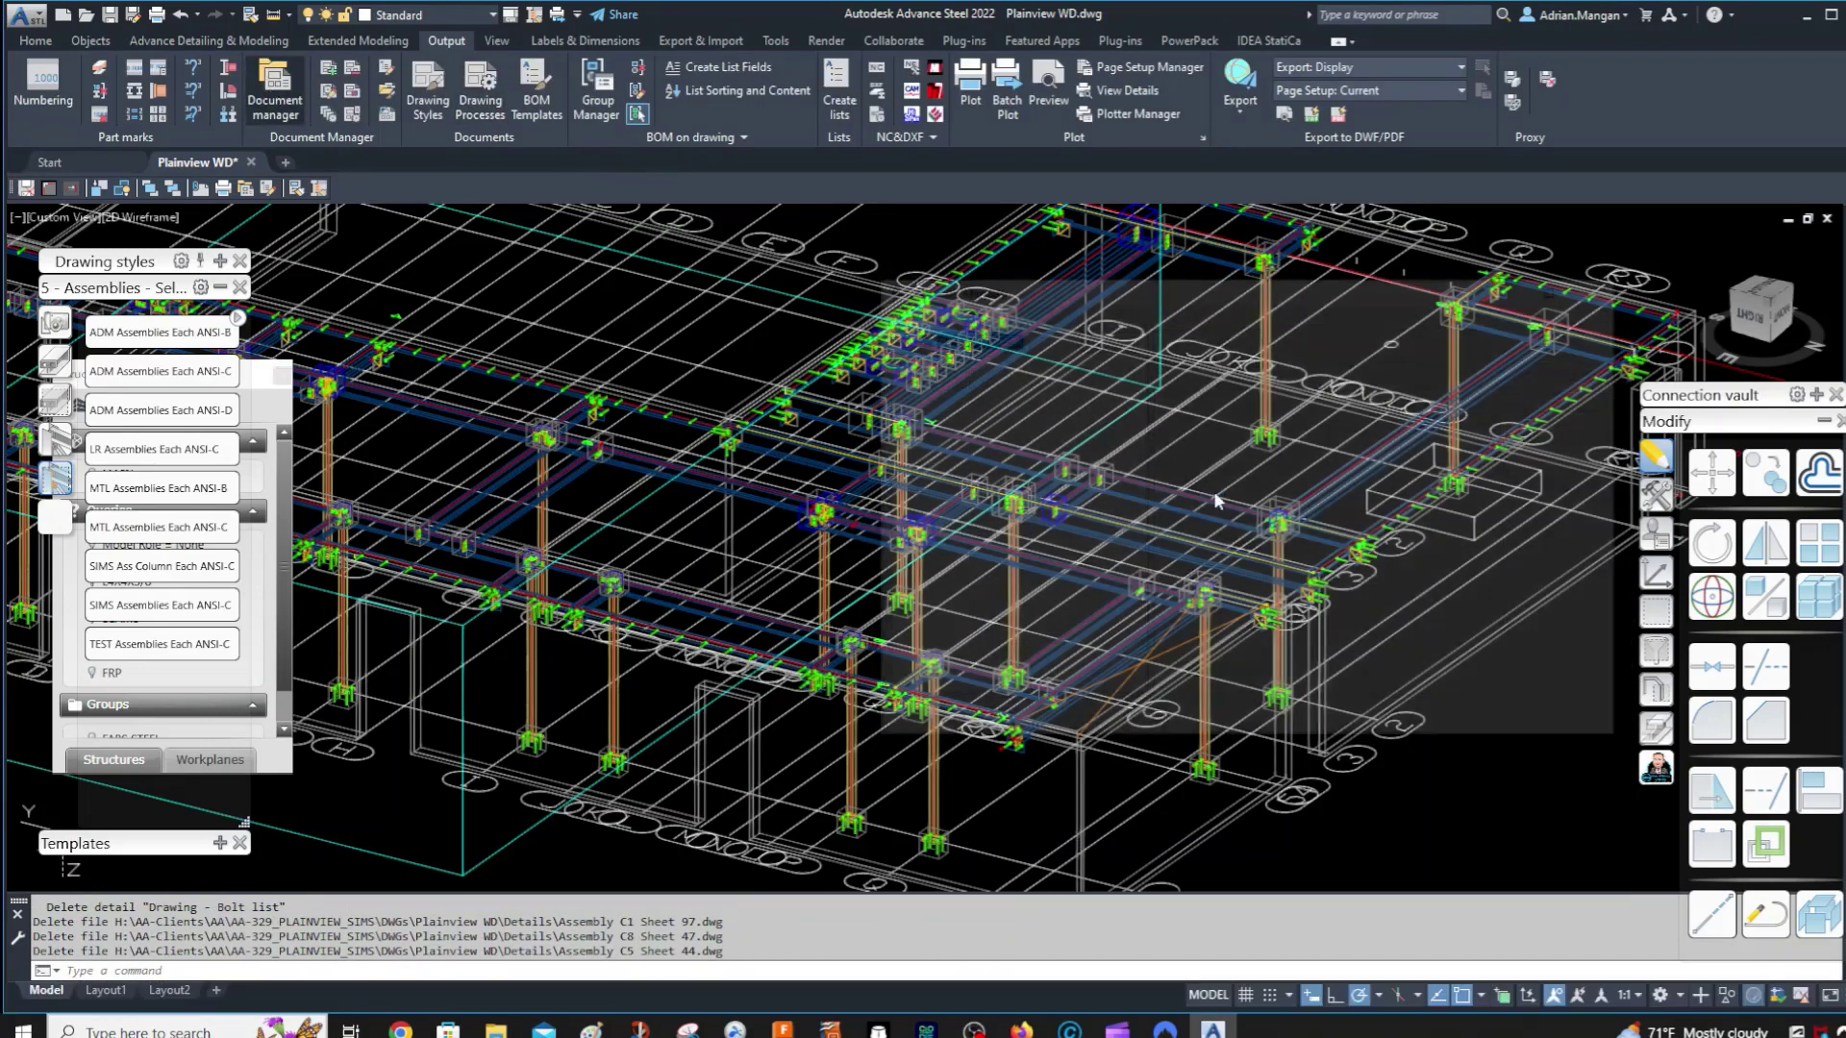
pyautogui.click(912, 351)
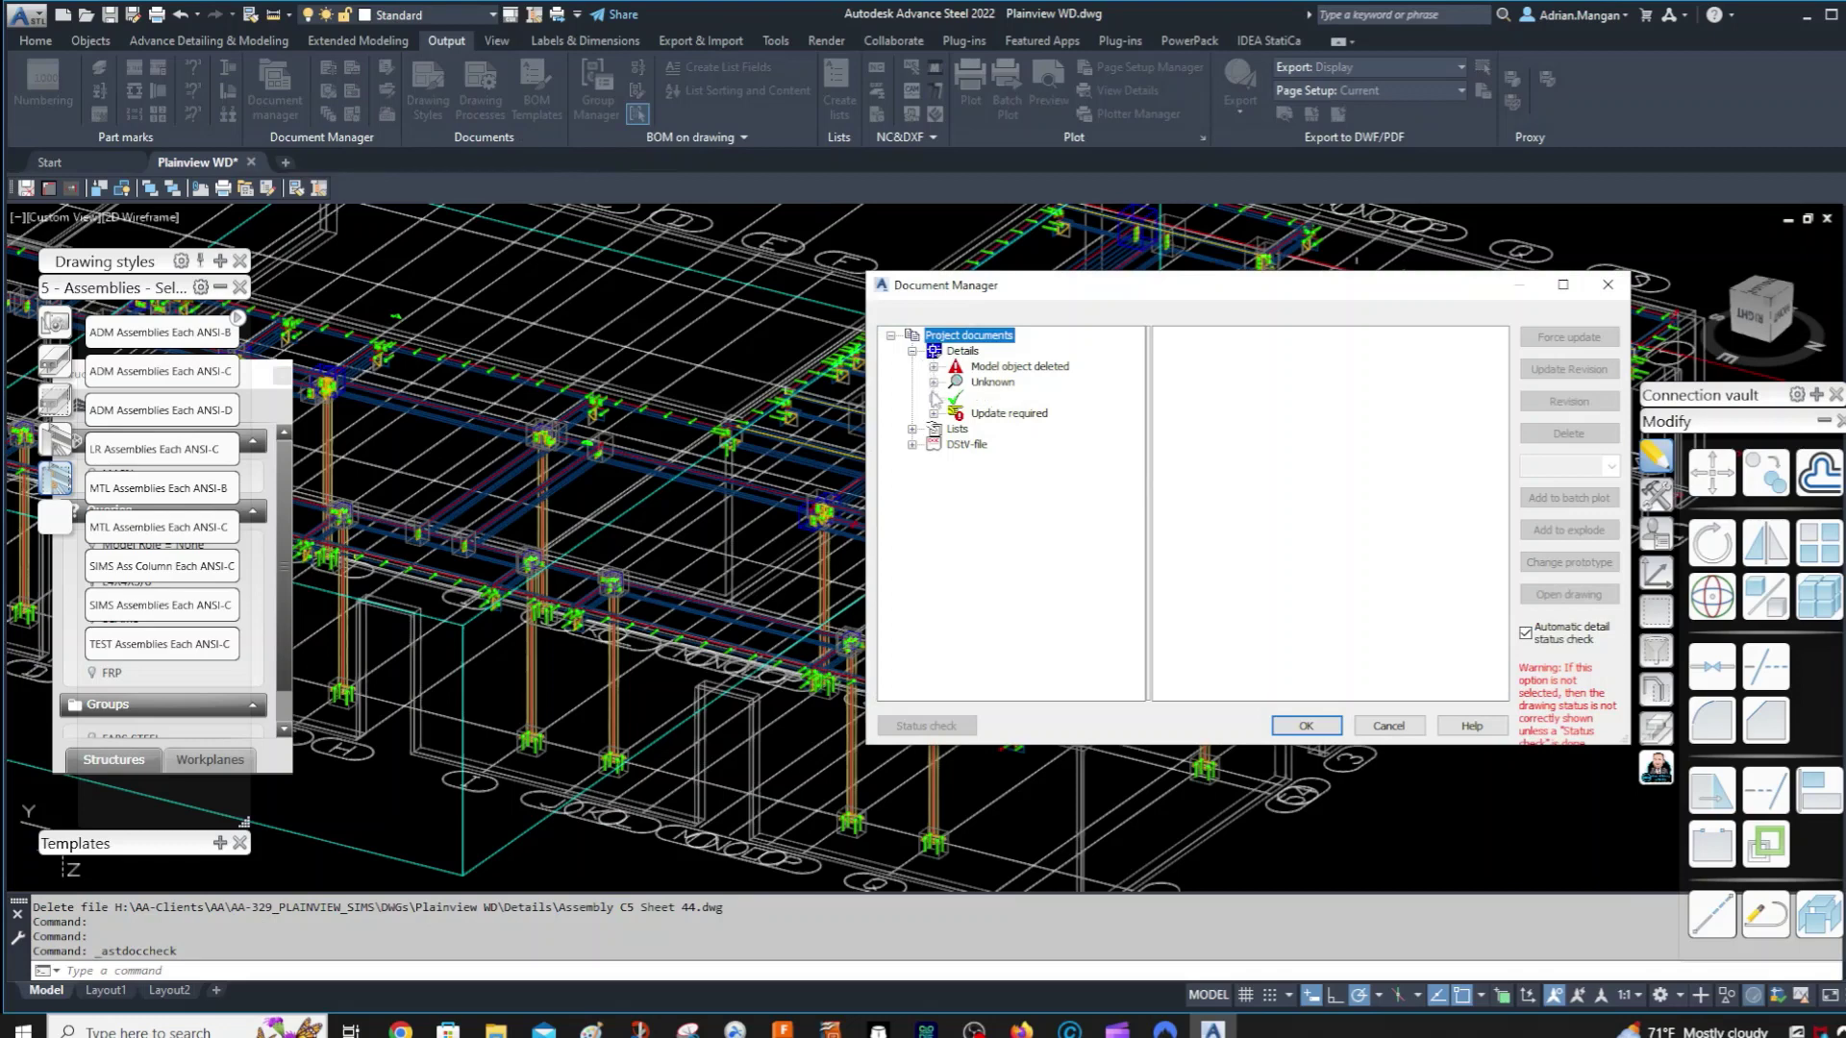
pyautogui.click(933, 398)
pyautogui.scroll(-15, 1013, 384)
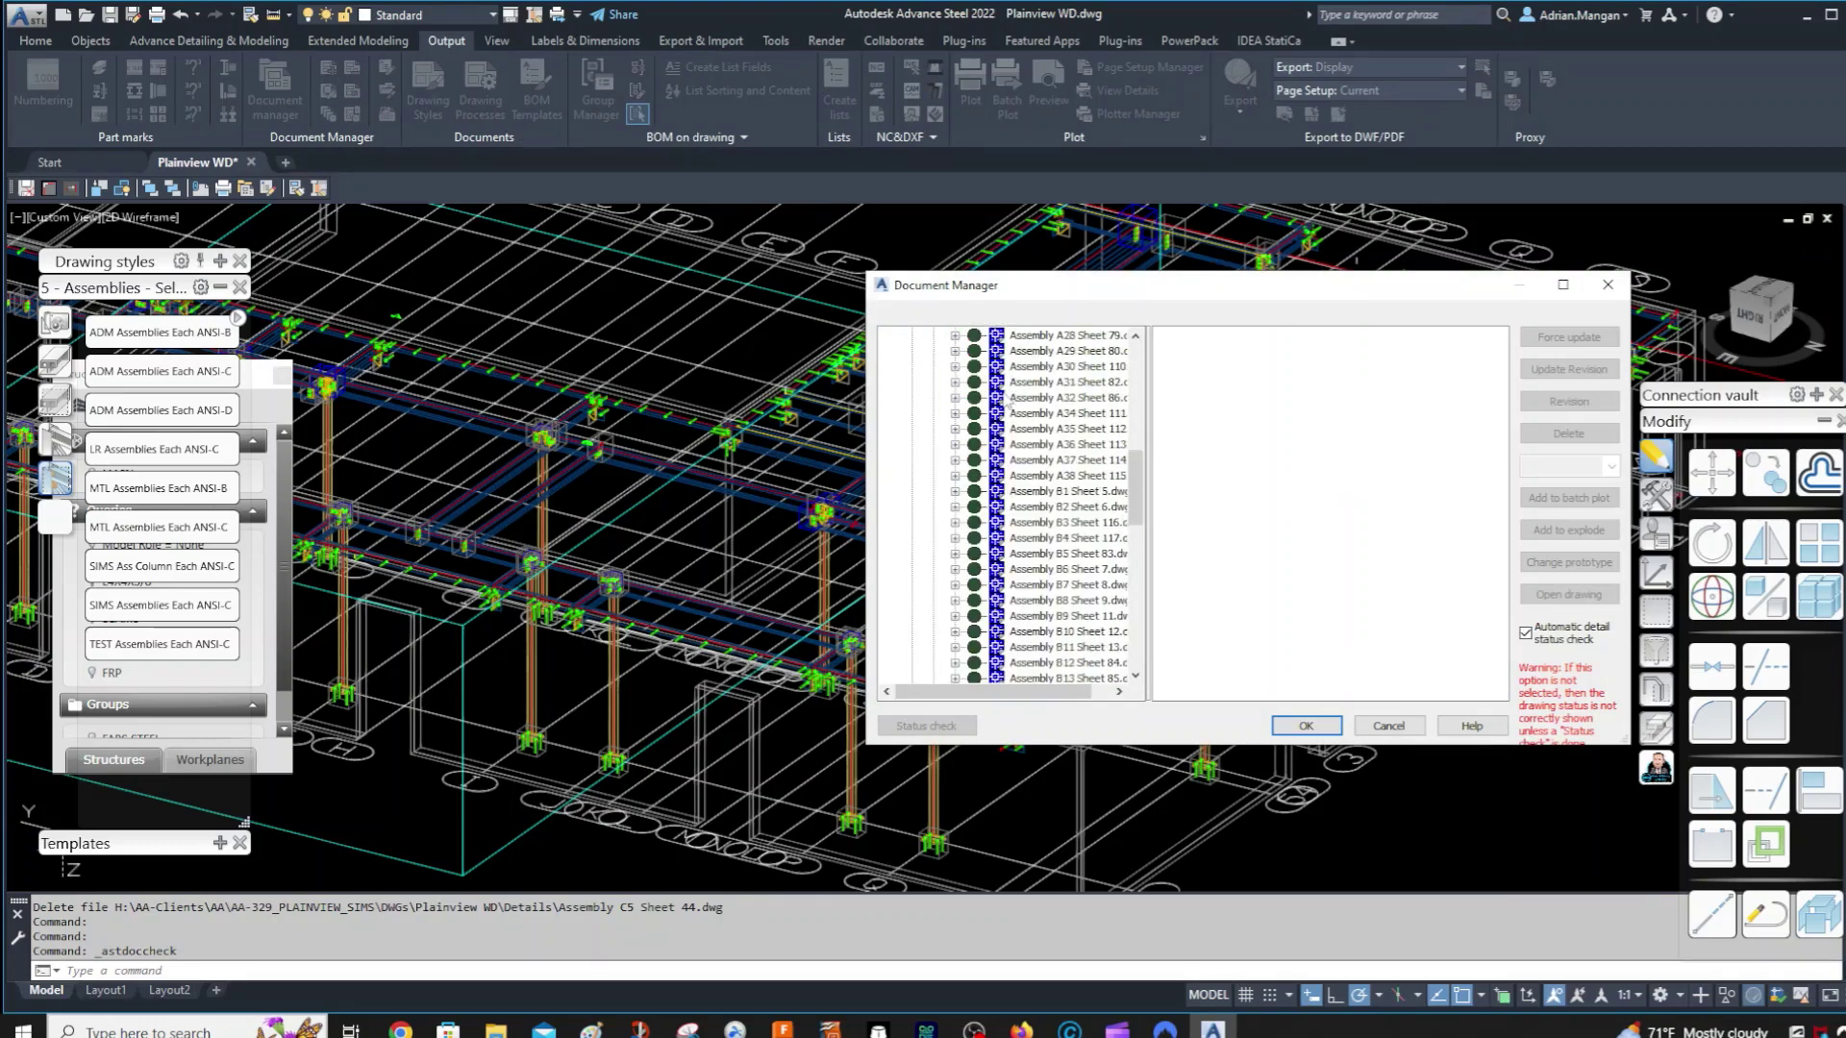
pyautogui.scroll(-4, 1012, 447)
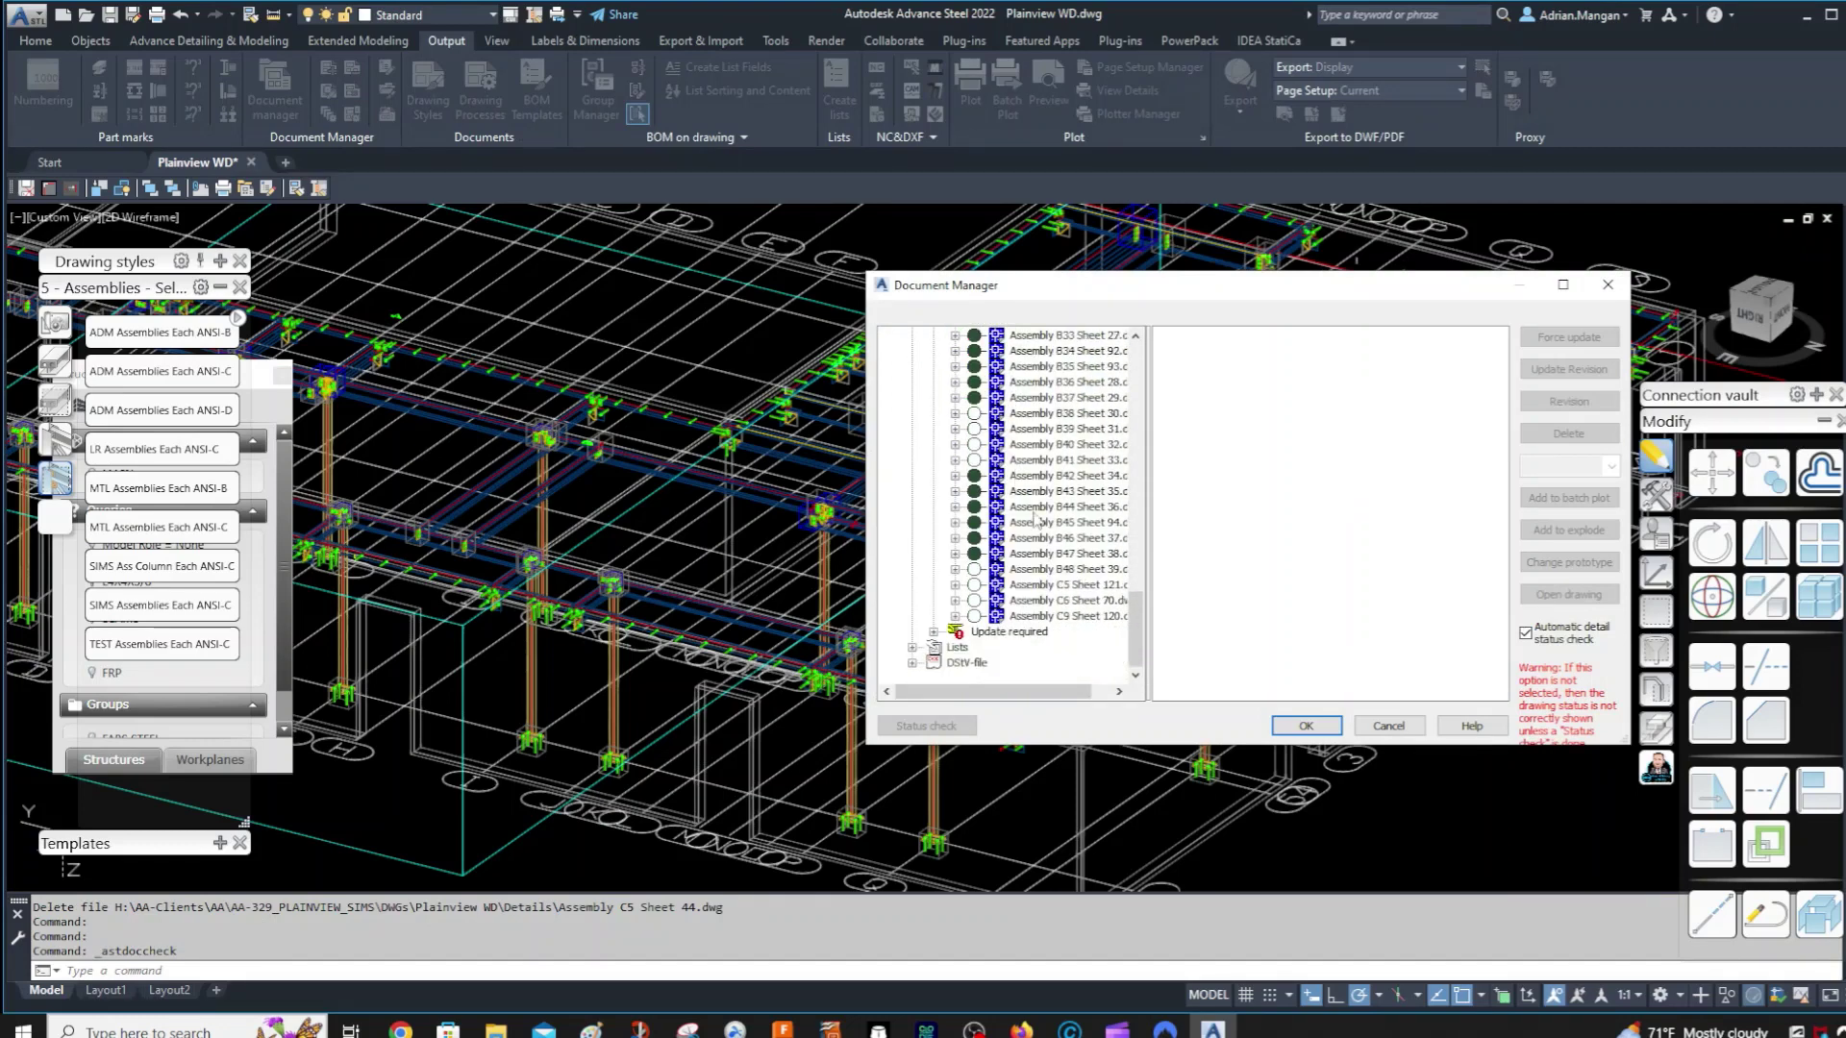
pyautogui.click(930, 632)
pyautogui.click(1051, 490)
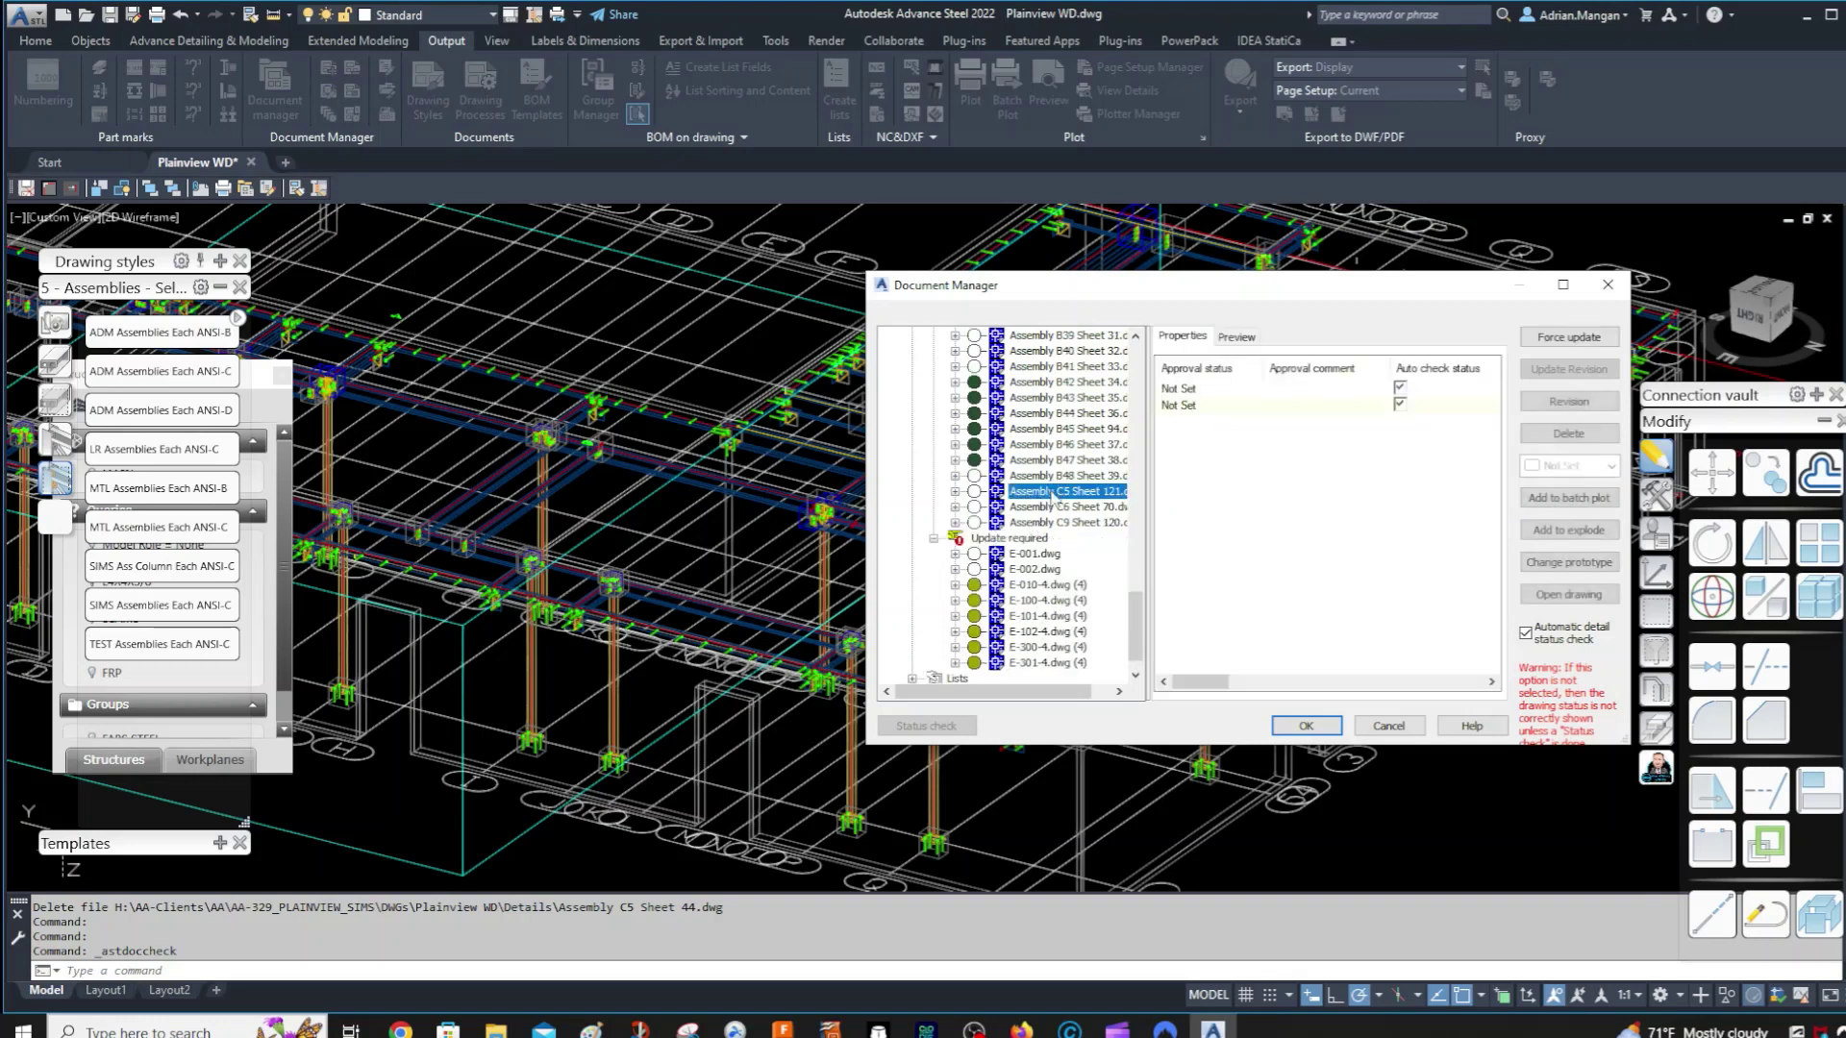
pyautogui.click(1068, 522)
pyautogui.keyDown('shift'); pyautogui.click(1050, 491); pyautogui.keyUp('shift')
pyautogui.click(1606, 435)
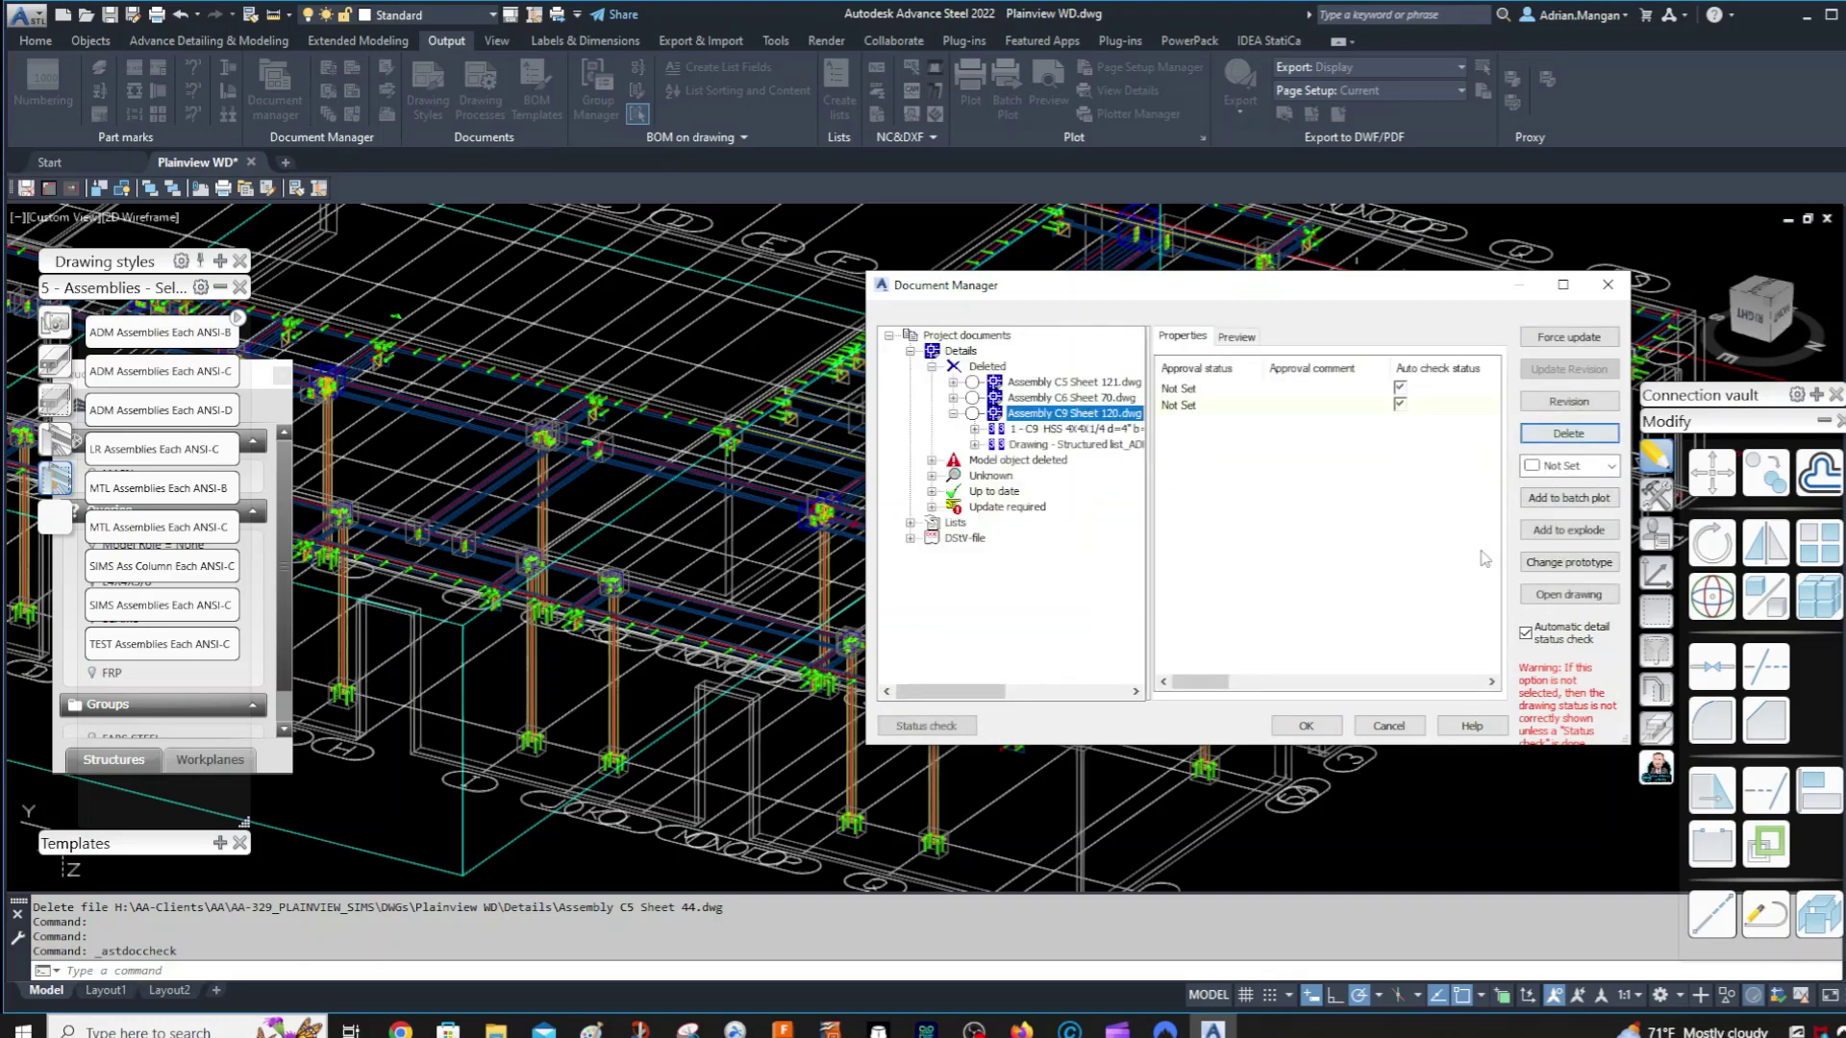
pyautogui.click(1328, 725)
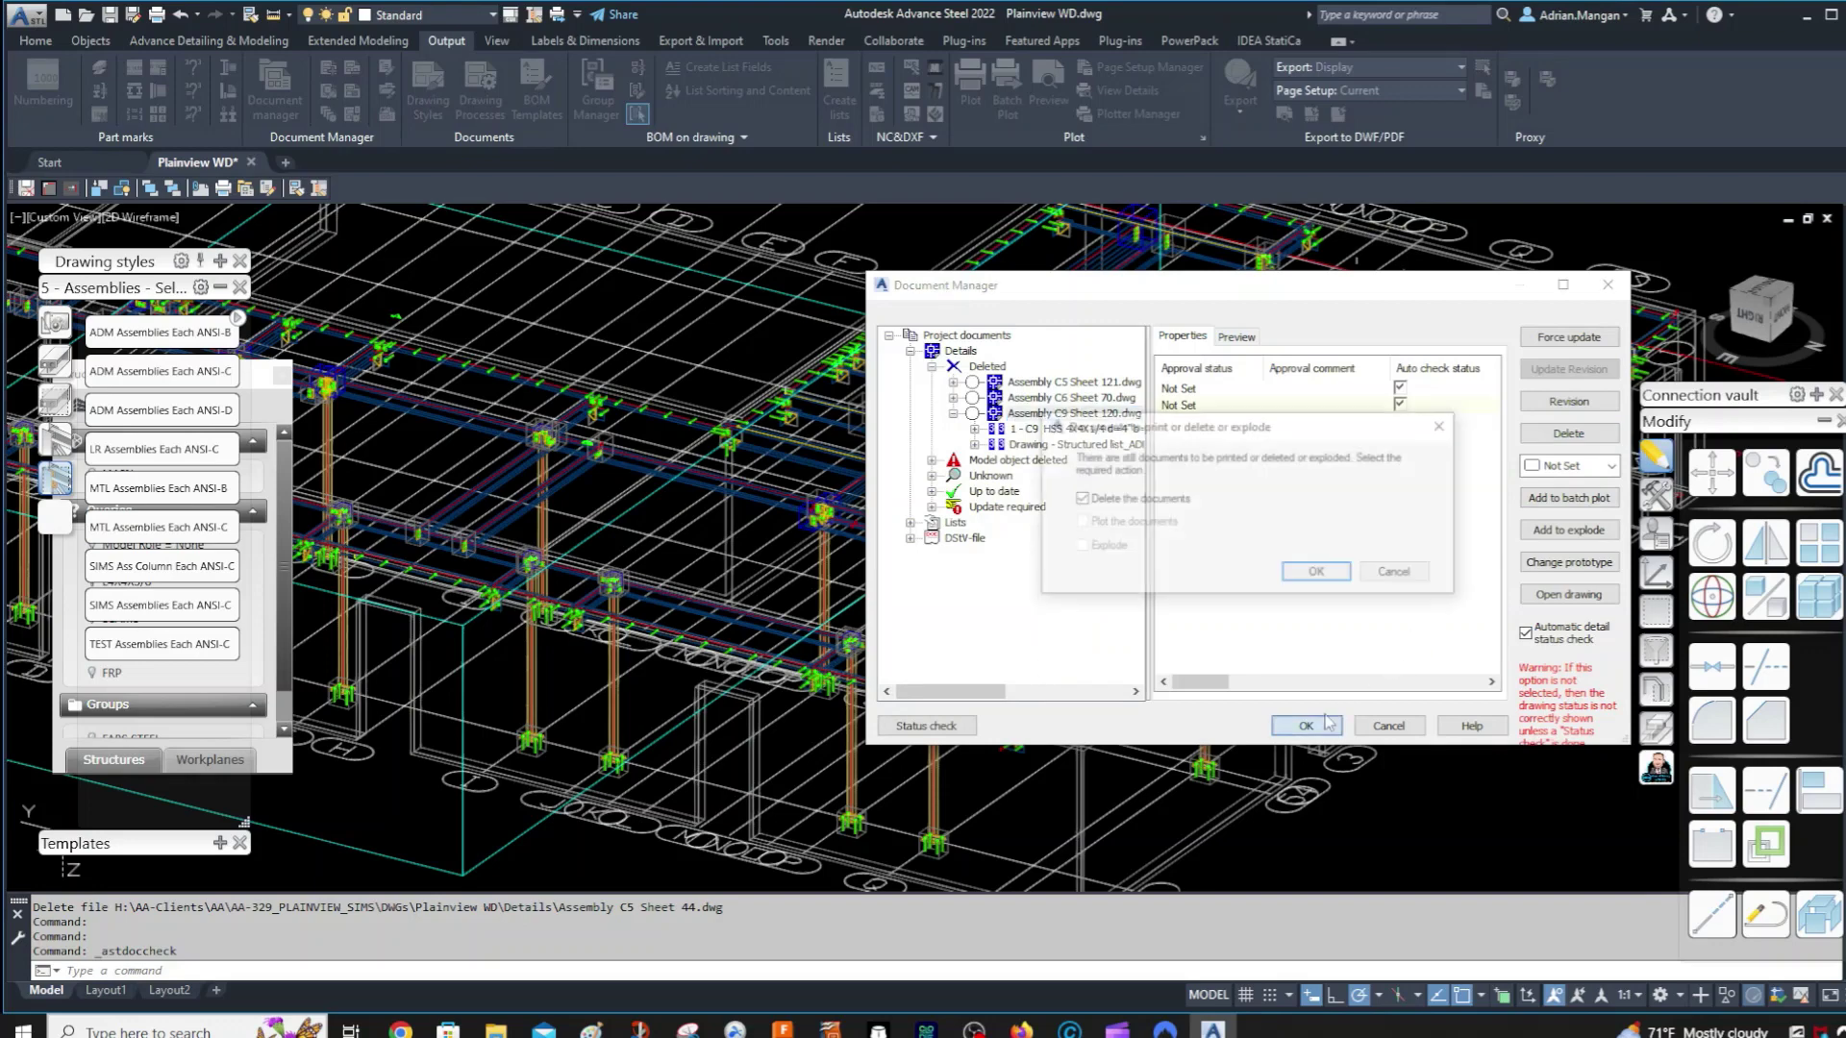
pyautogui.click(1315, 574)
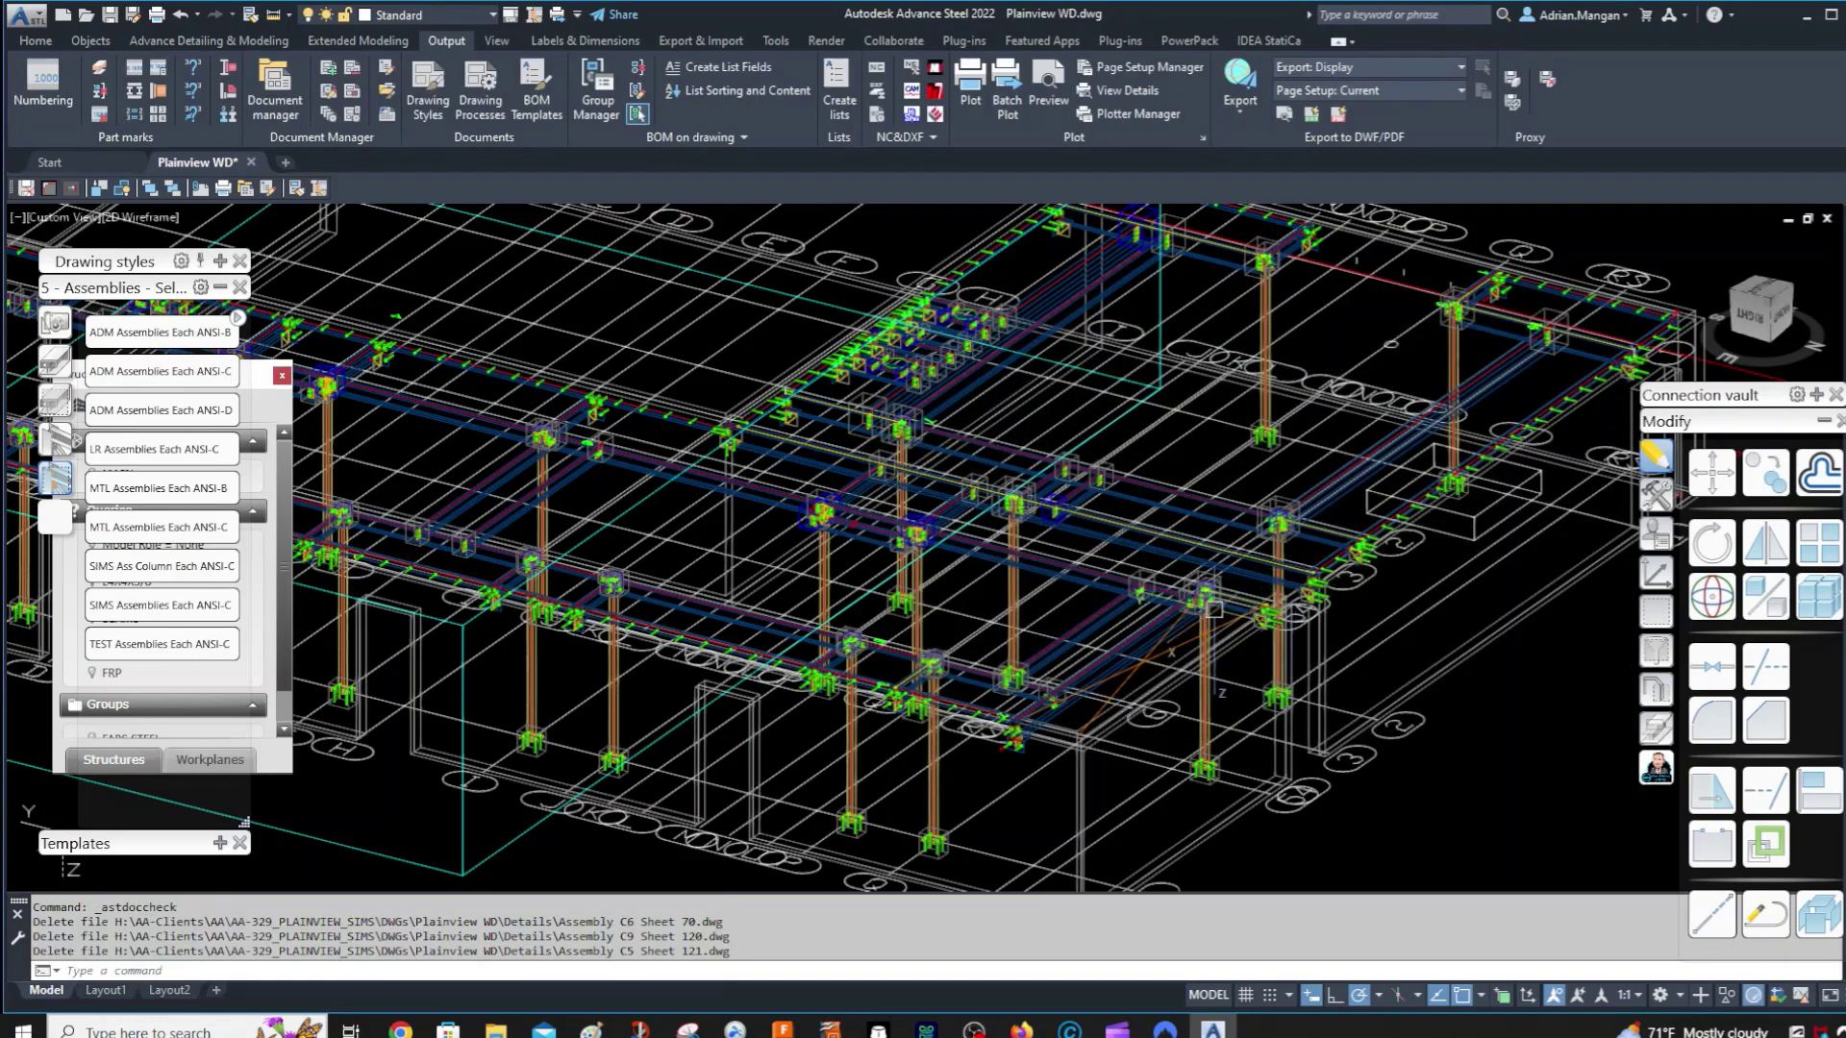
# - Check the Document Manager's detail categories for leftover column drawings and close it without changes
pyautogui.click(275, 91)
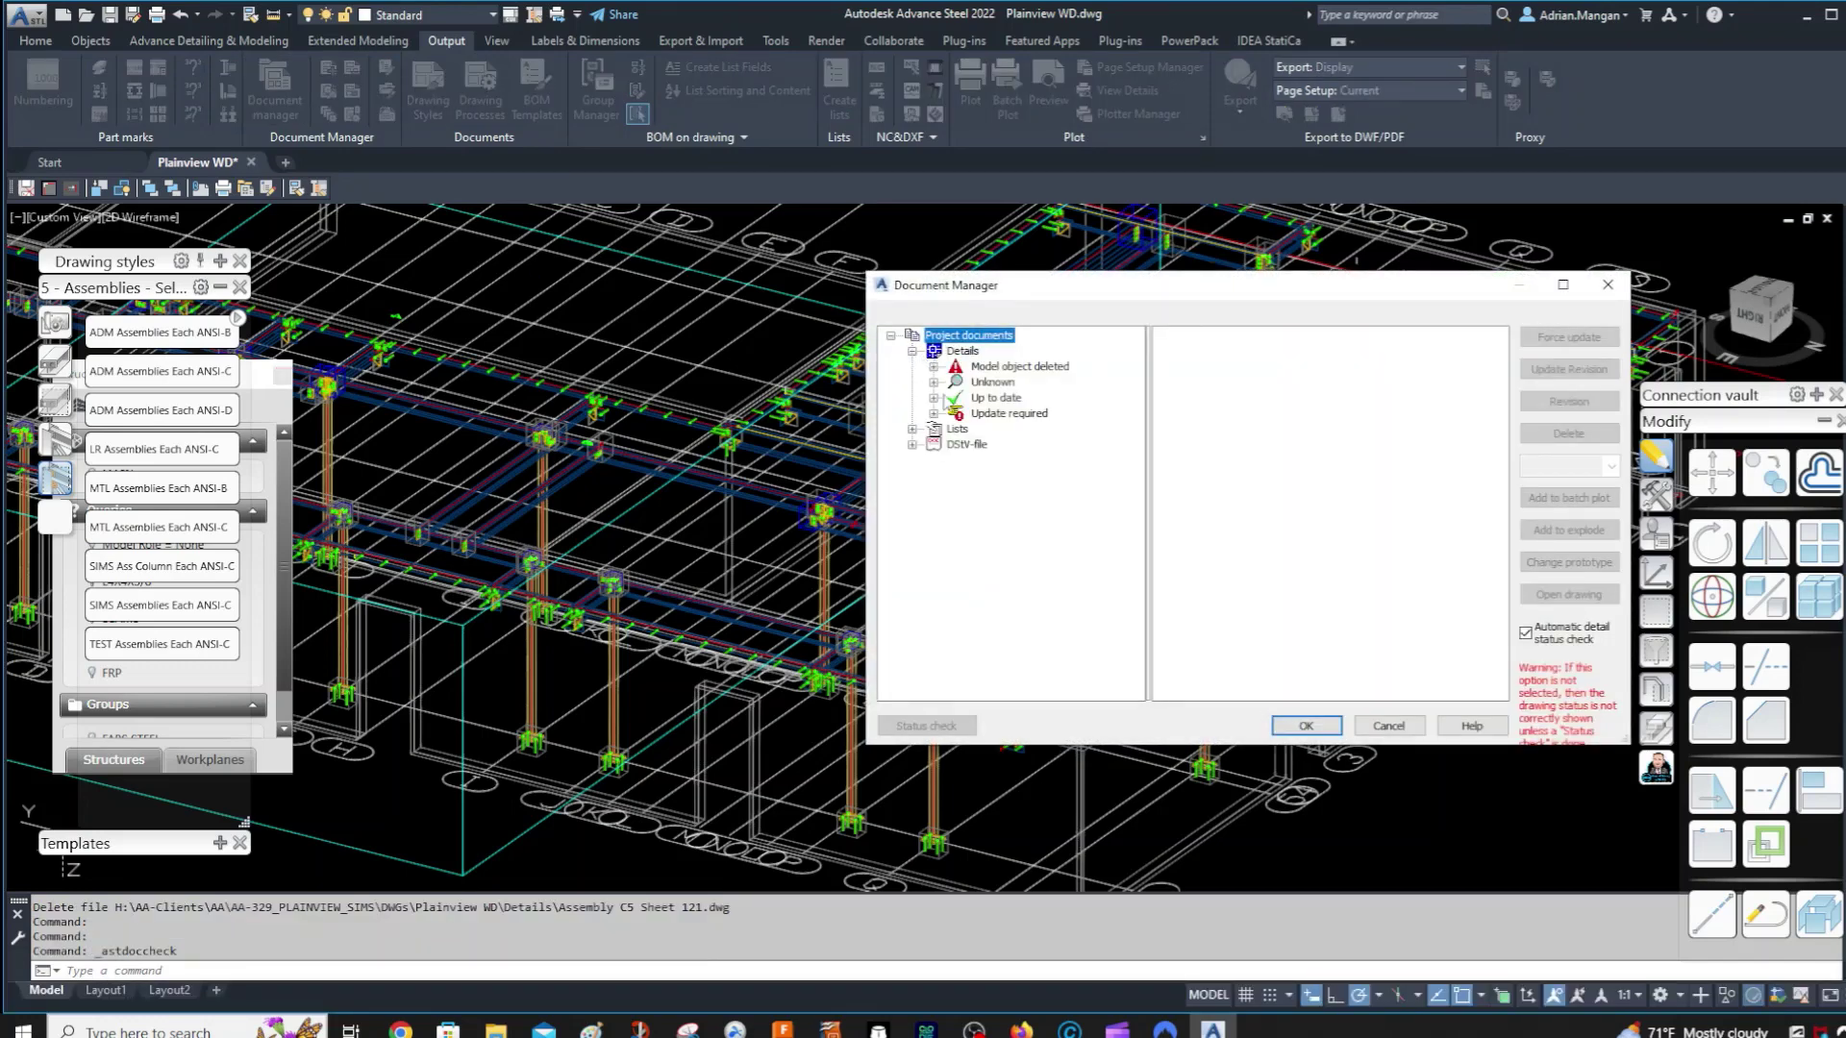
pyautogui.click(934, 397)
pyautogui.scroll(-15, 1009, 550)
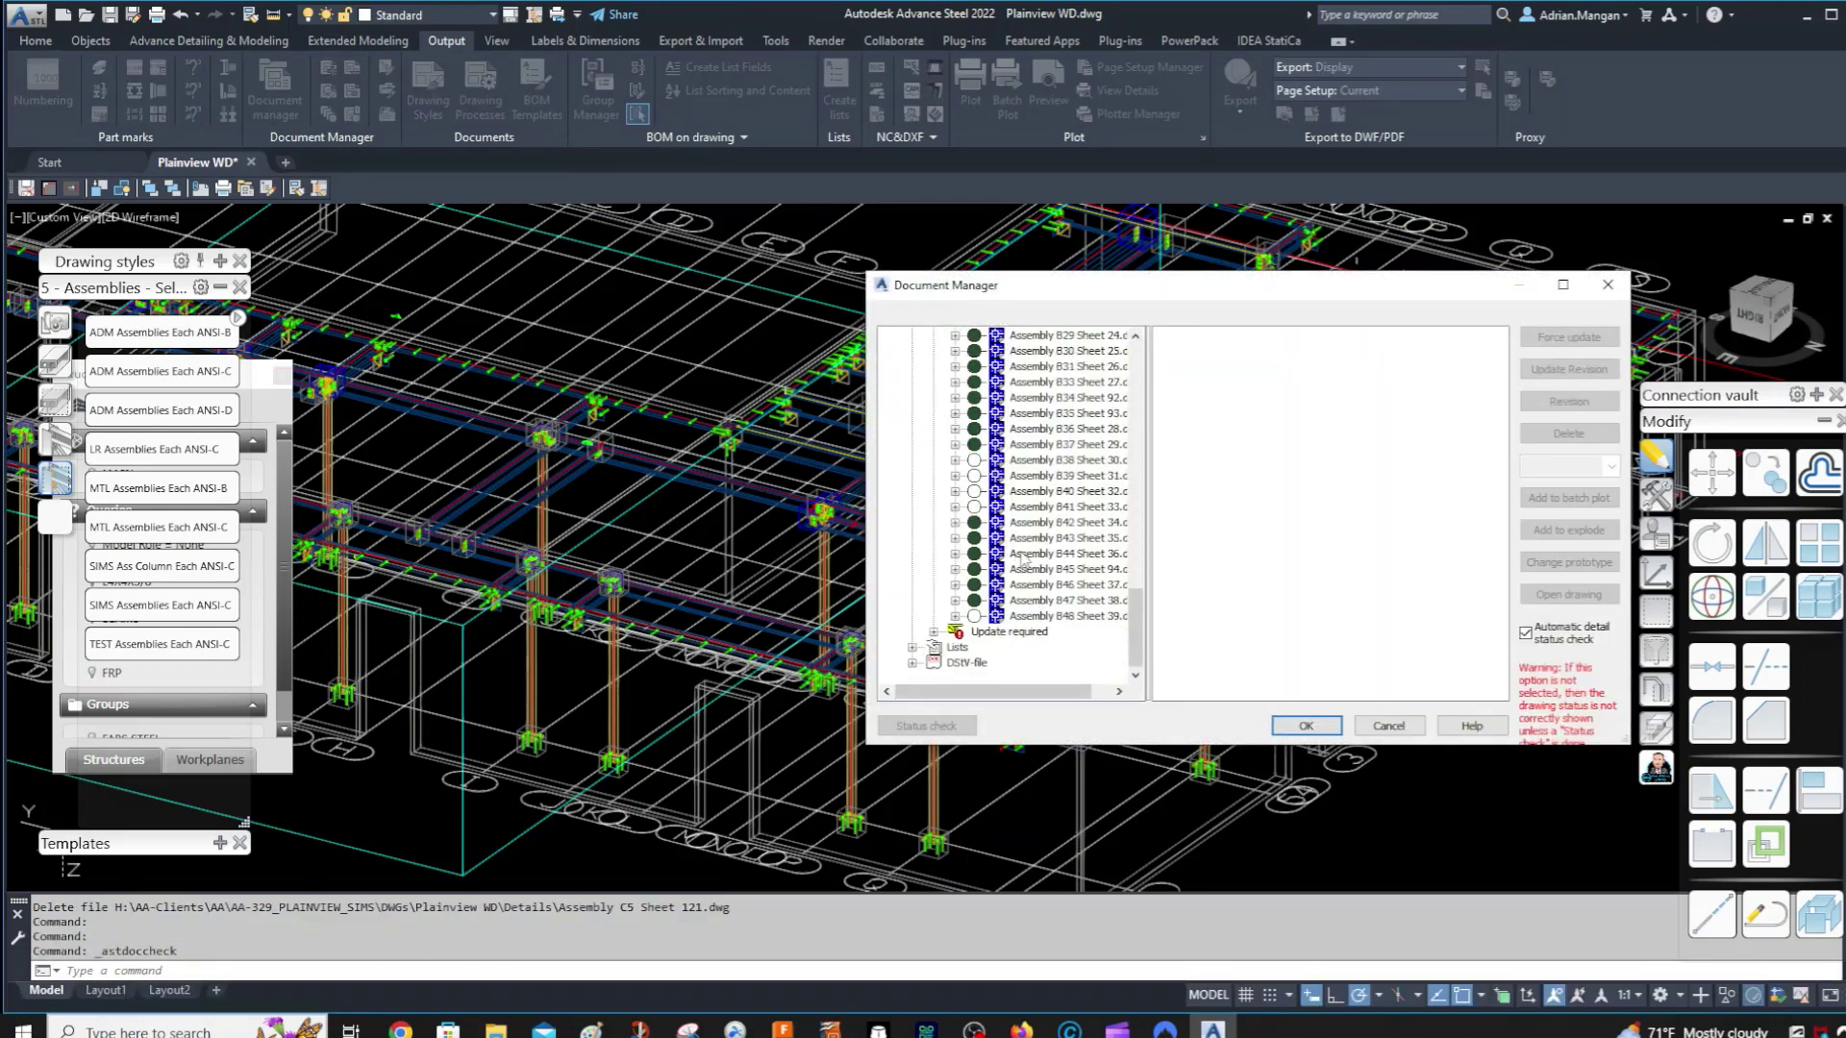
pyautogui.click(932, 631)
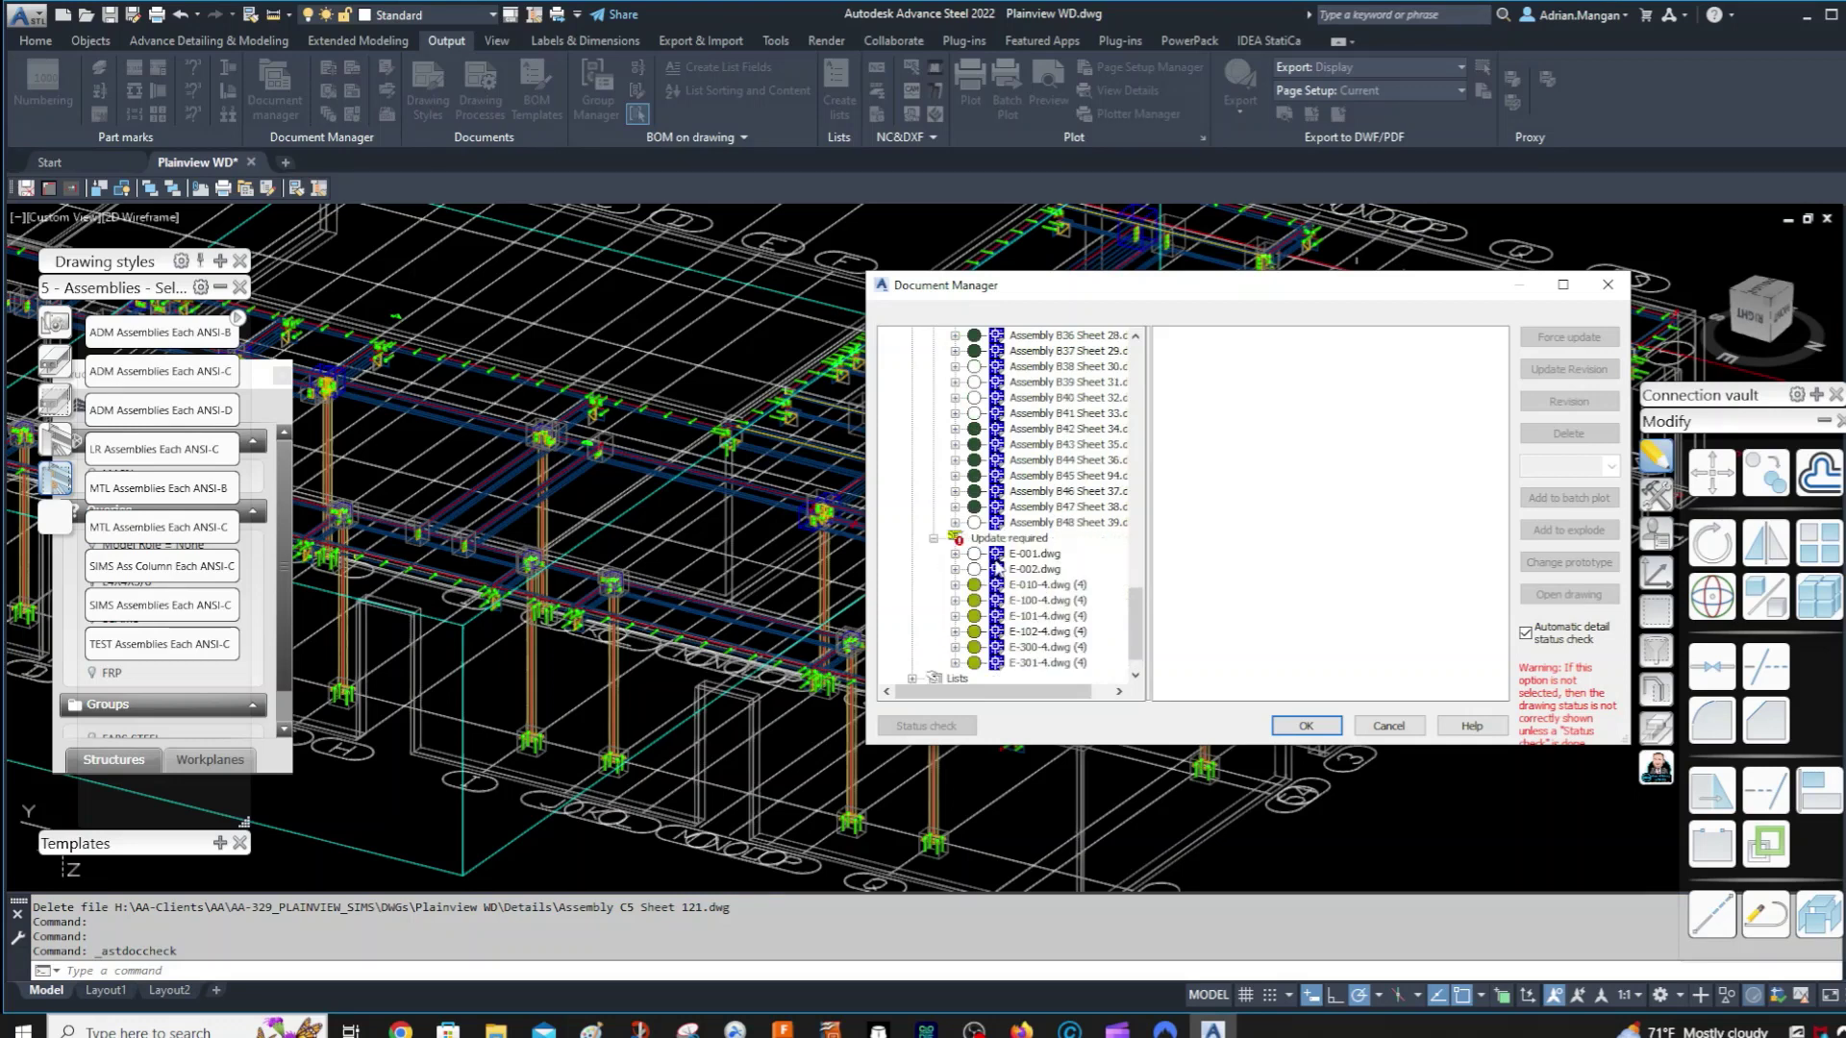
pyautogui.scroll(20, 995, 539)
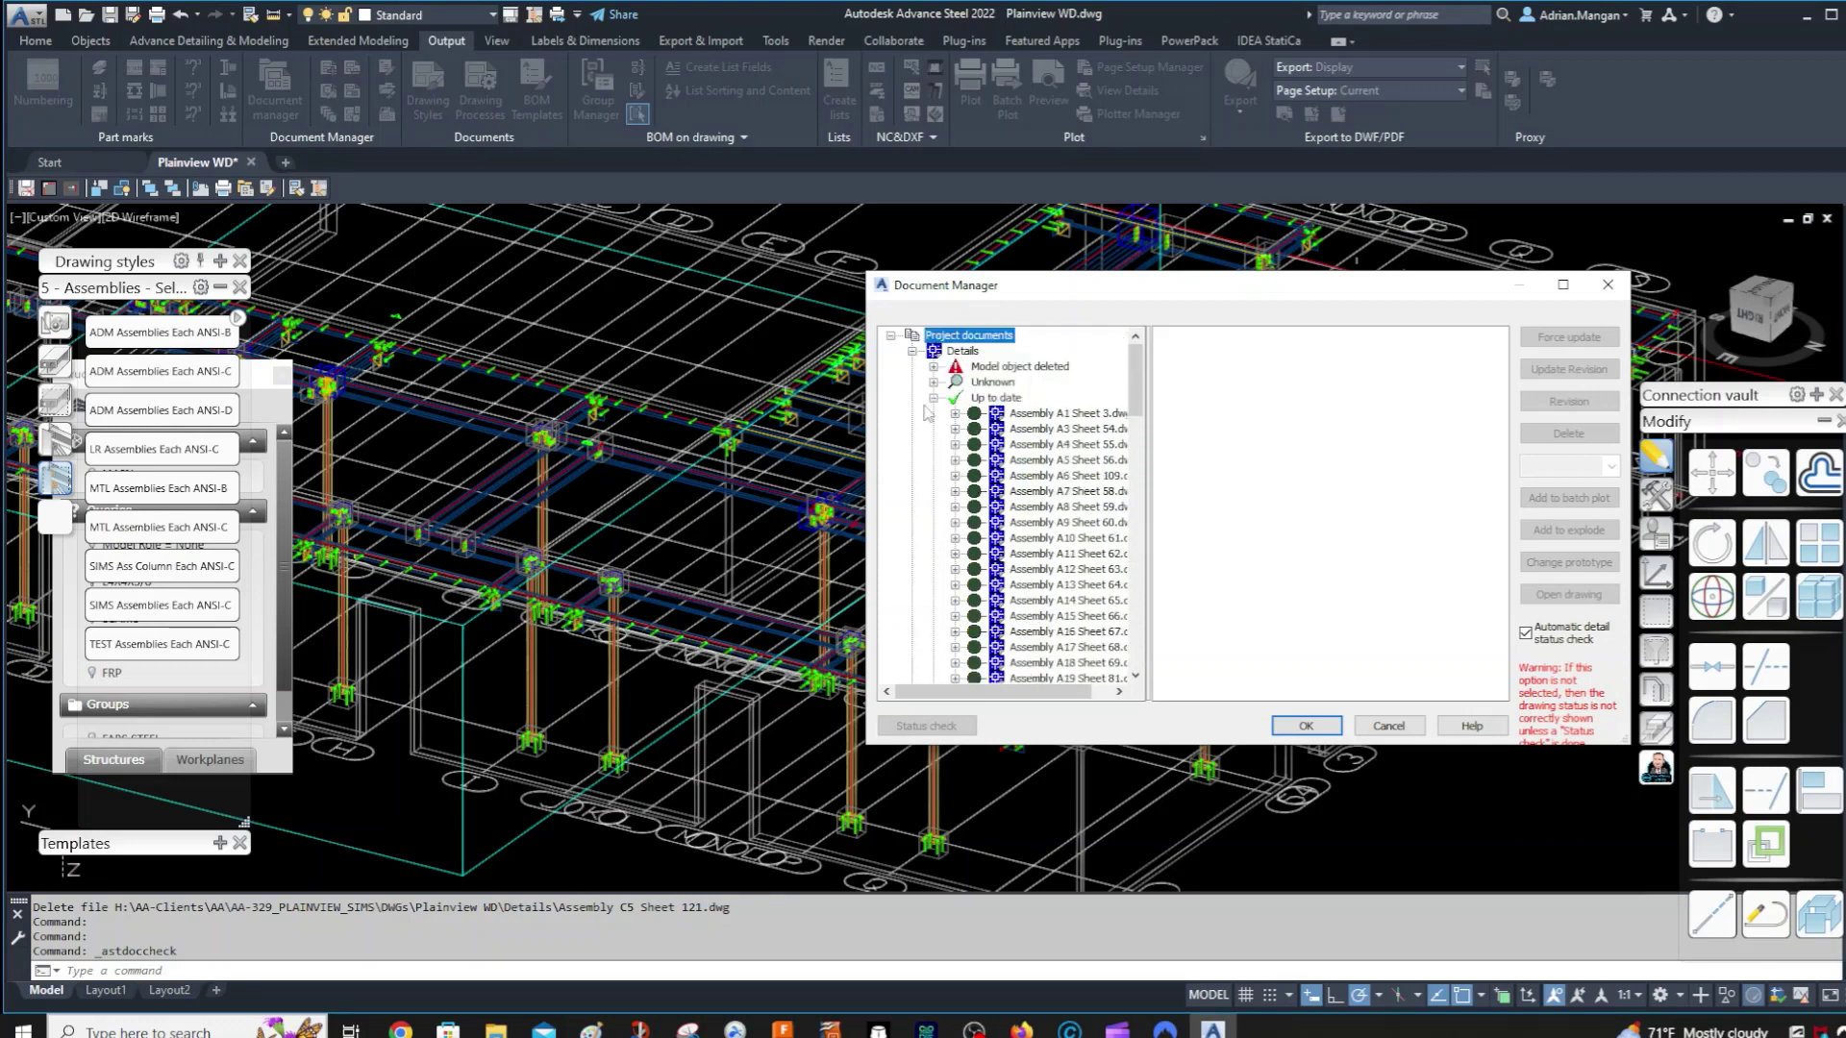
pyautogui.click(933, 368)
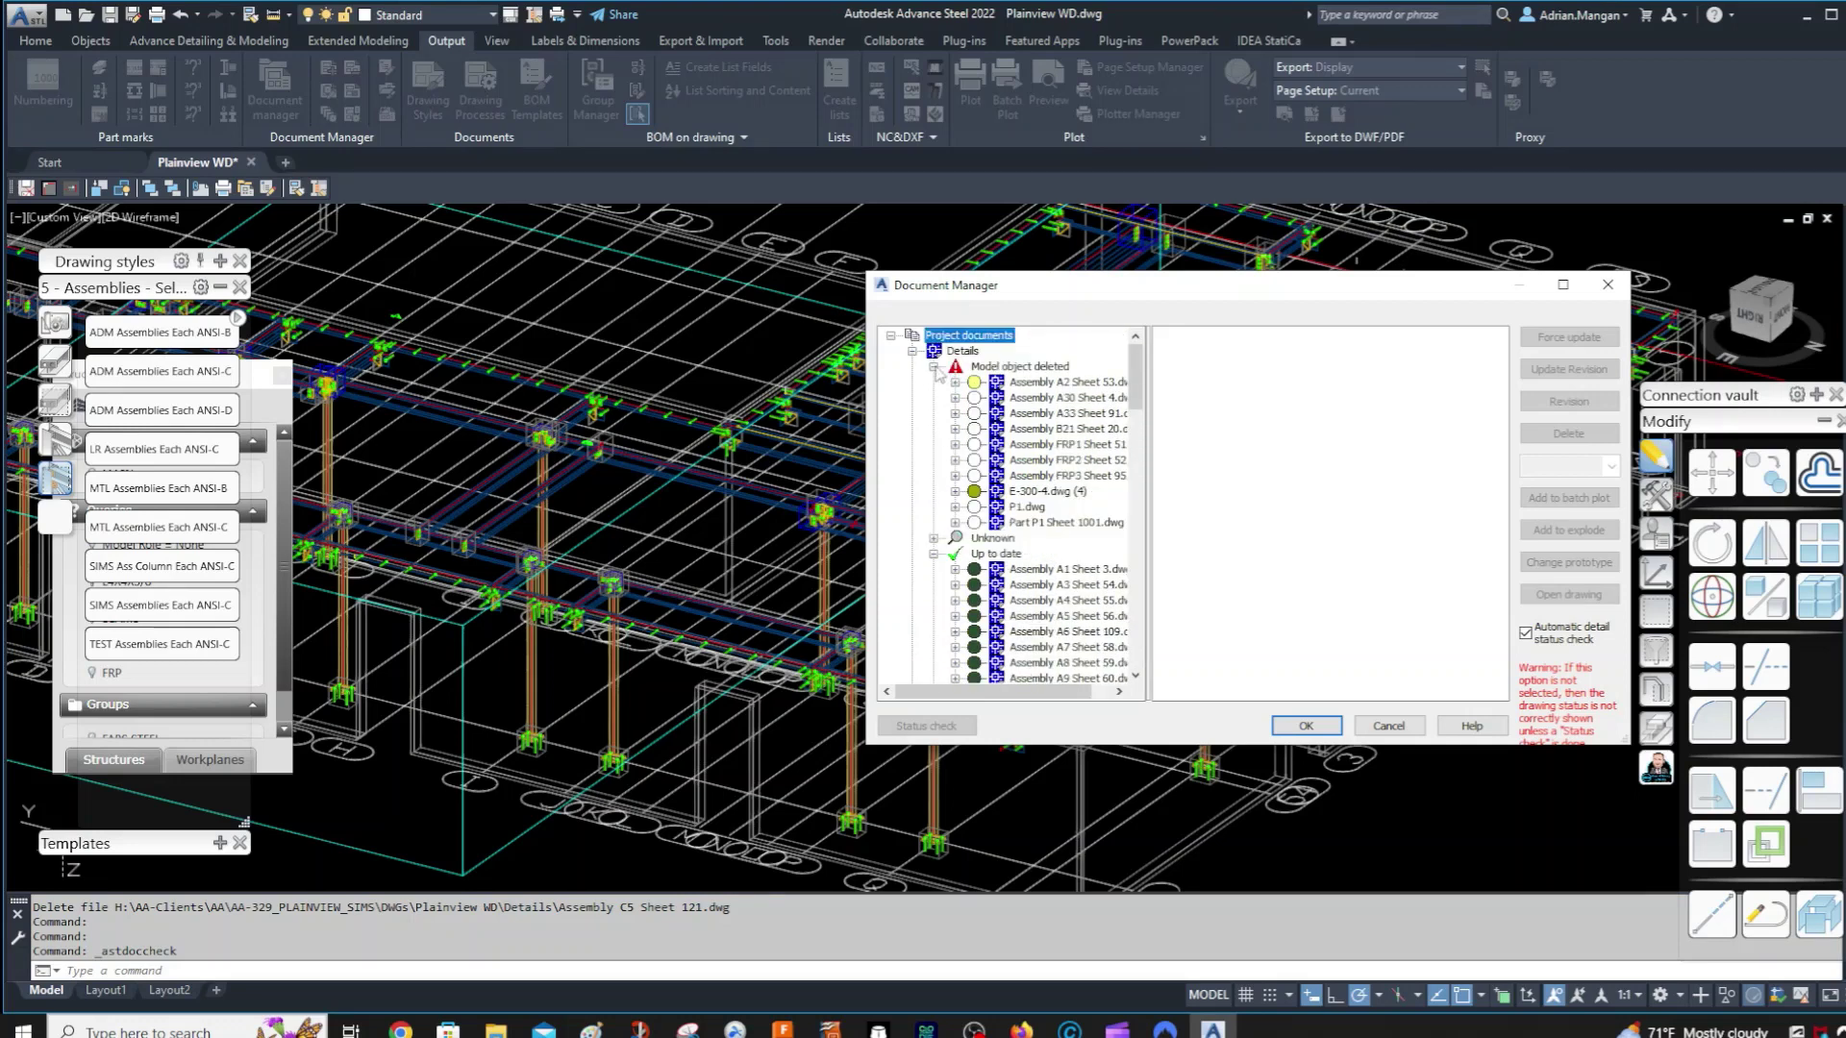
pyautogui.click(934, 367)
pyautogui.scroll(-2, 941, 393)
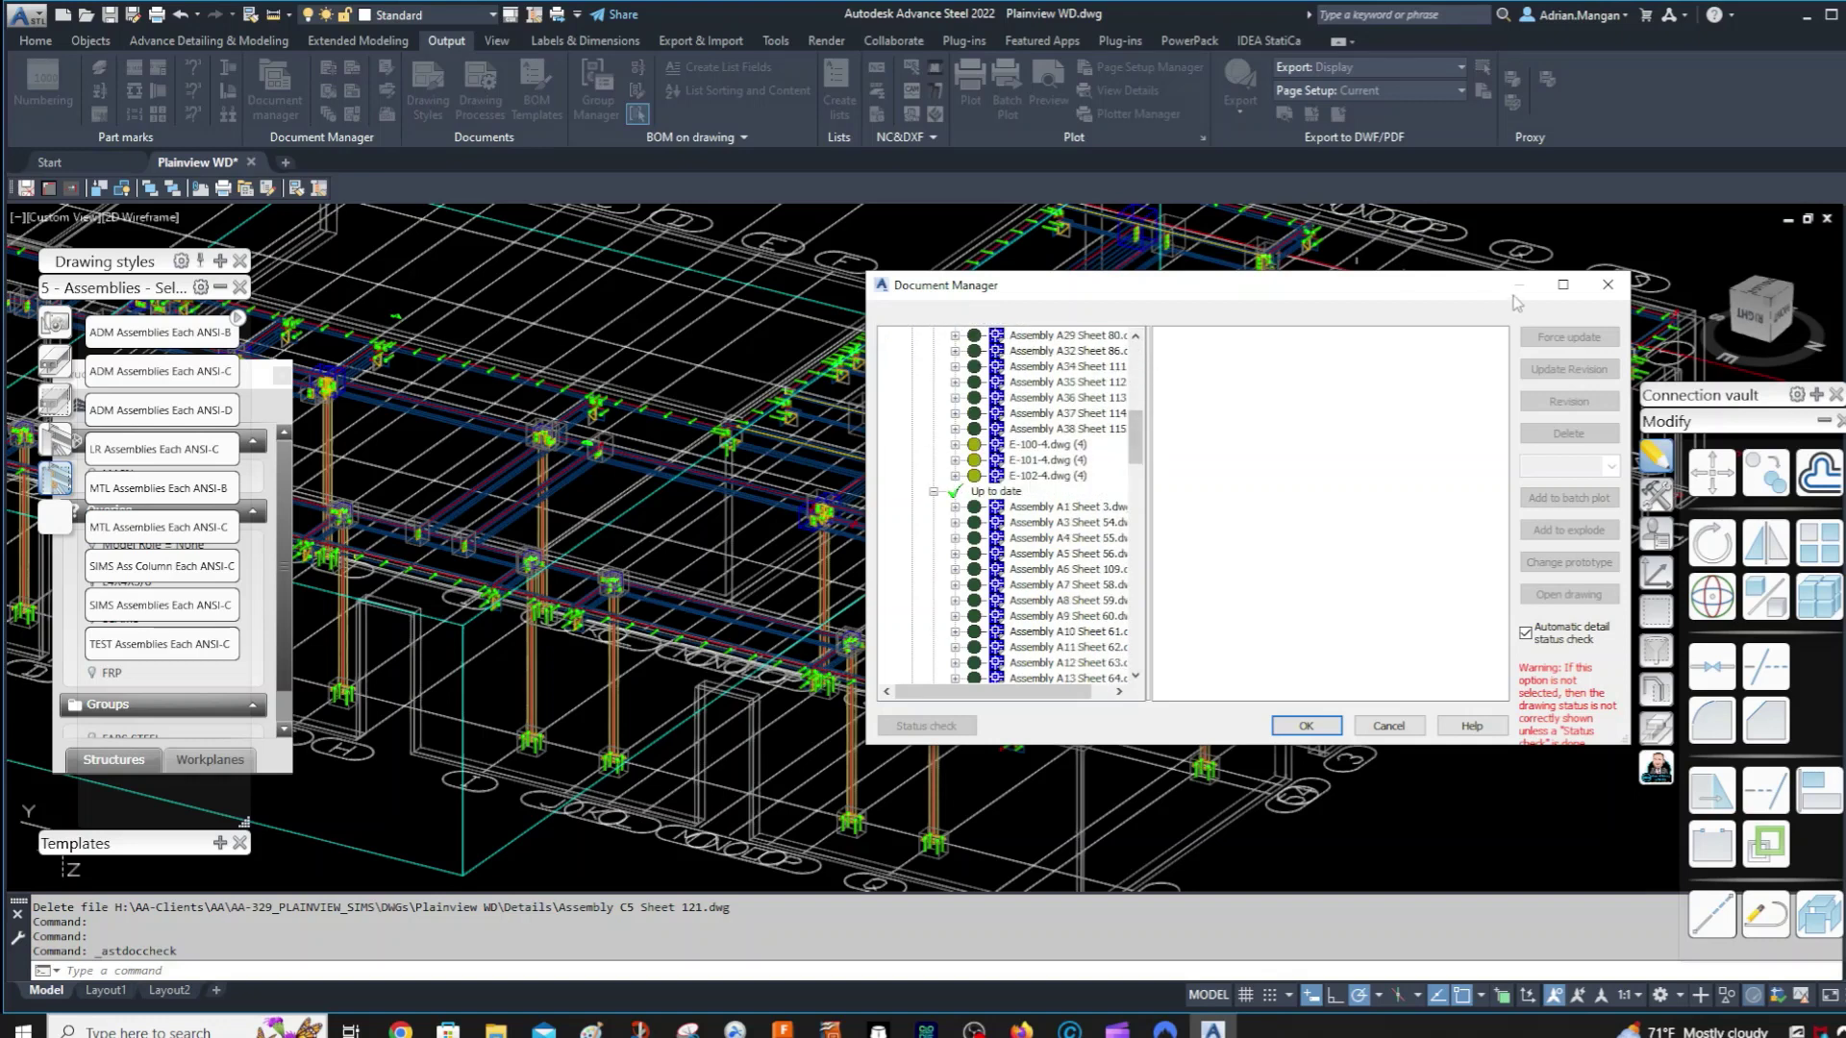
pyautogui.click(1385, 728)
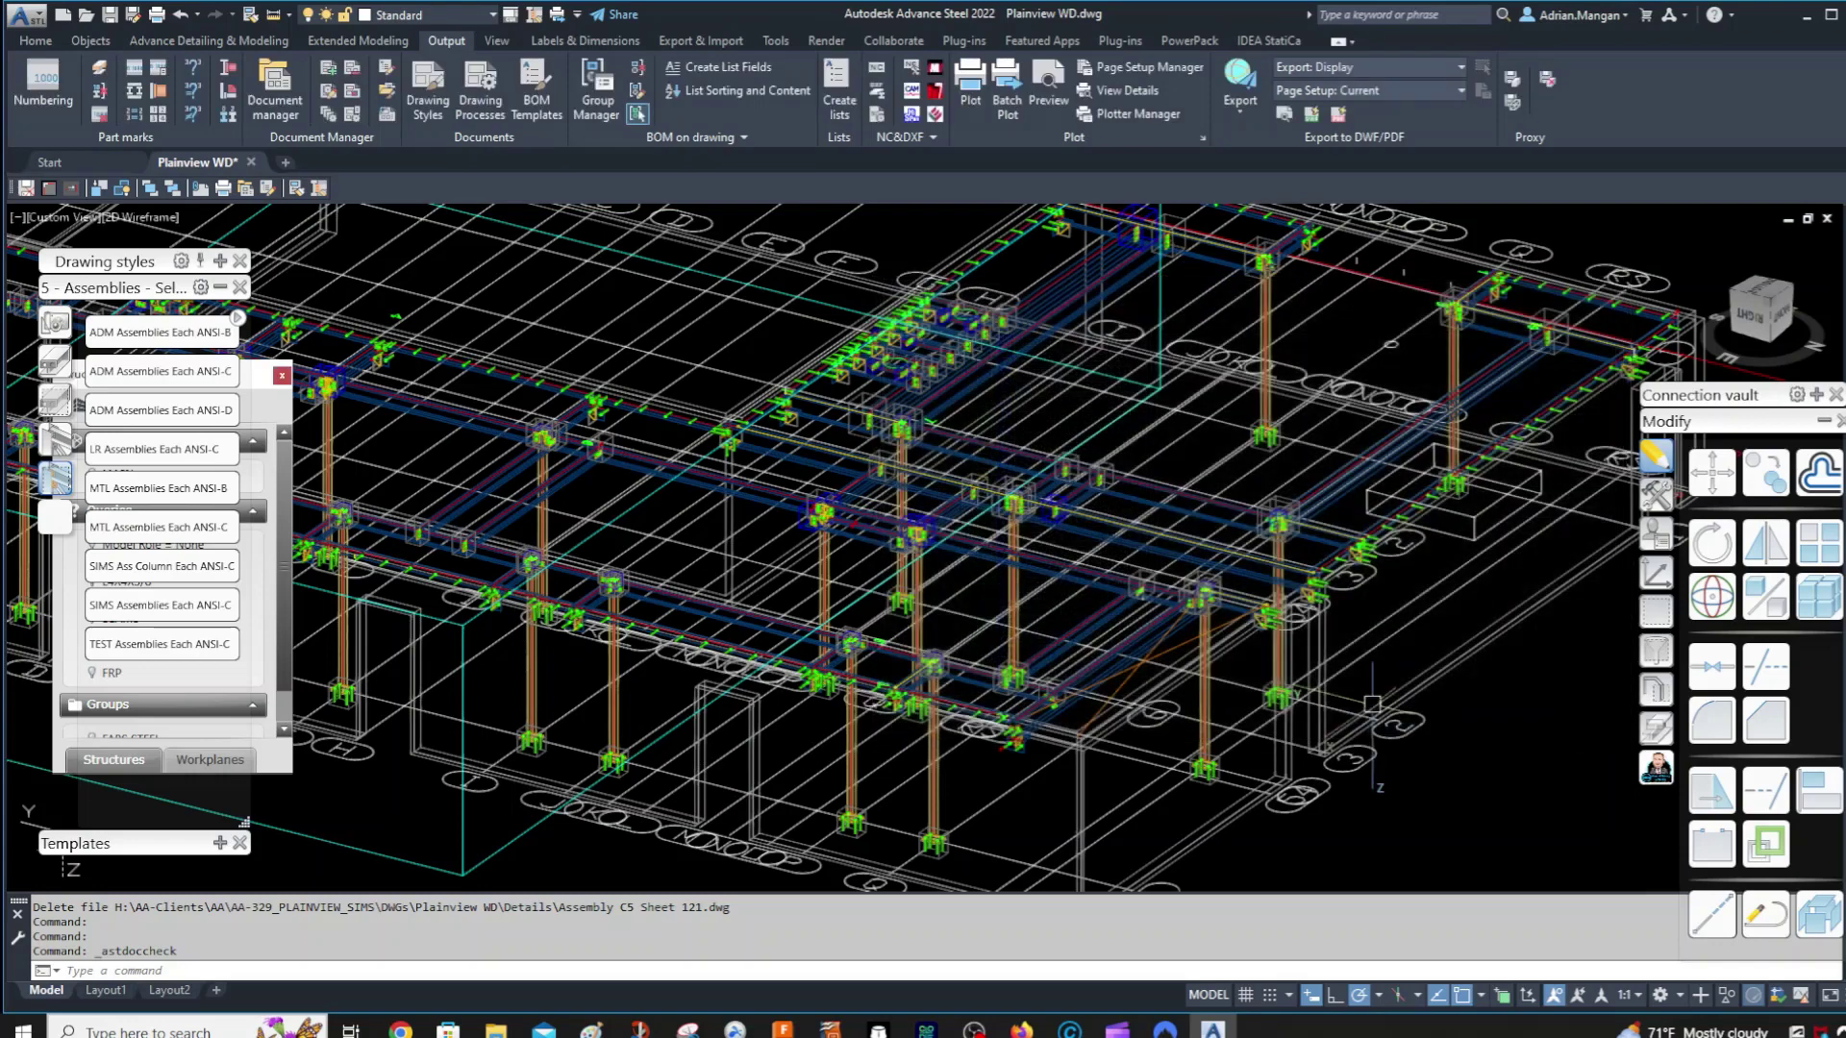
# - Select every column in the model by picking one column and selecting all similar objects
pyautogui.click(1213, 697)
pyautogui.rightClick(1259, 692)
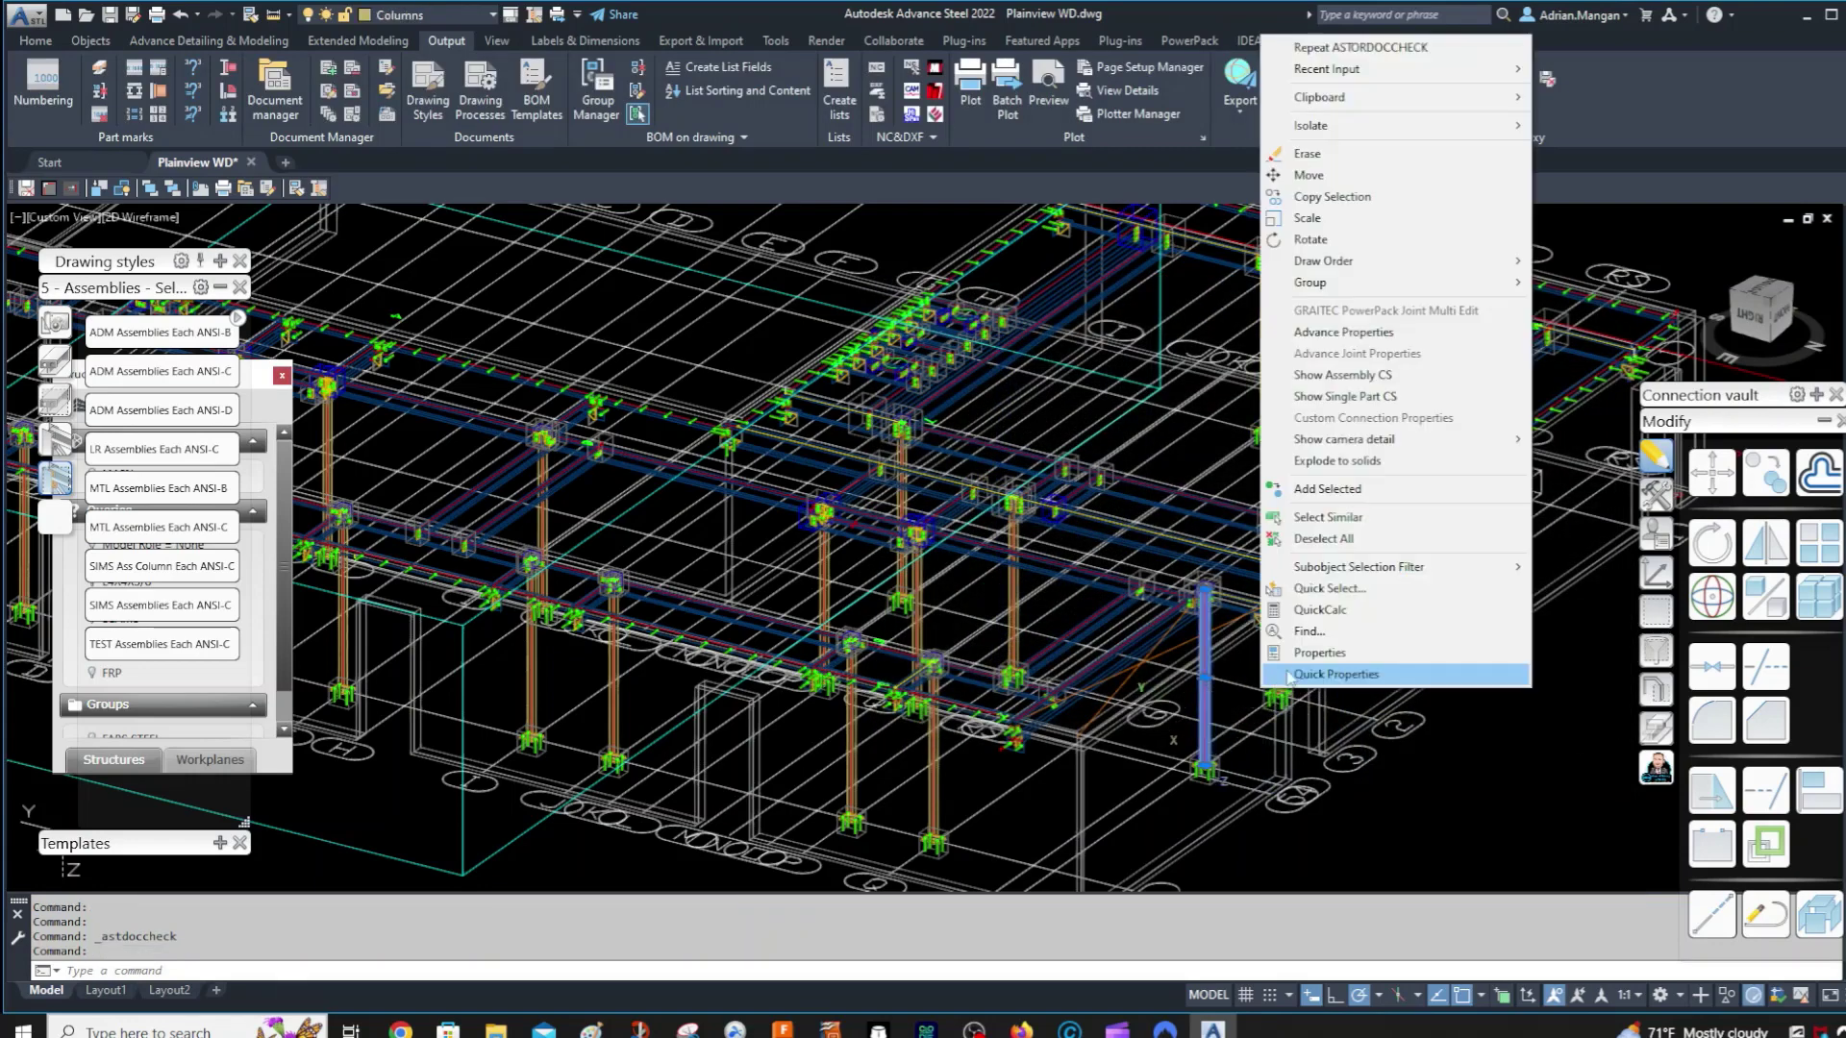
pyautogui.click(221, 290)
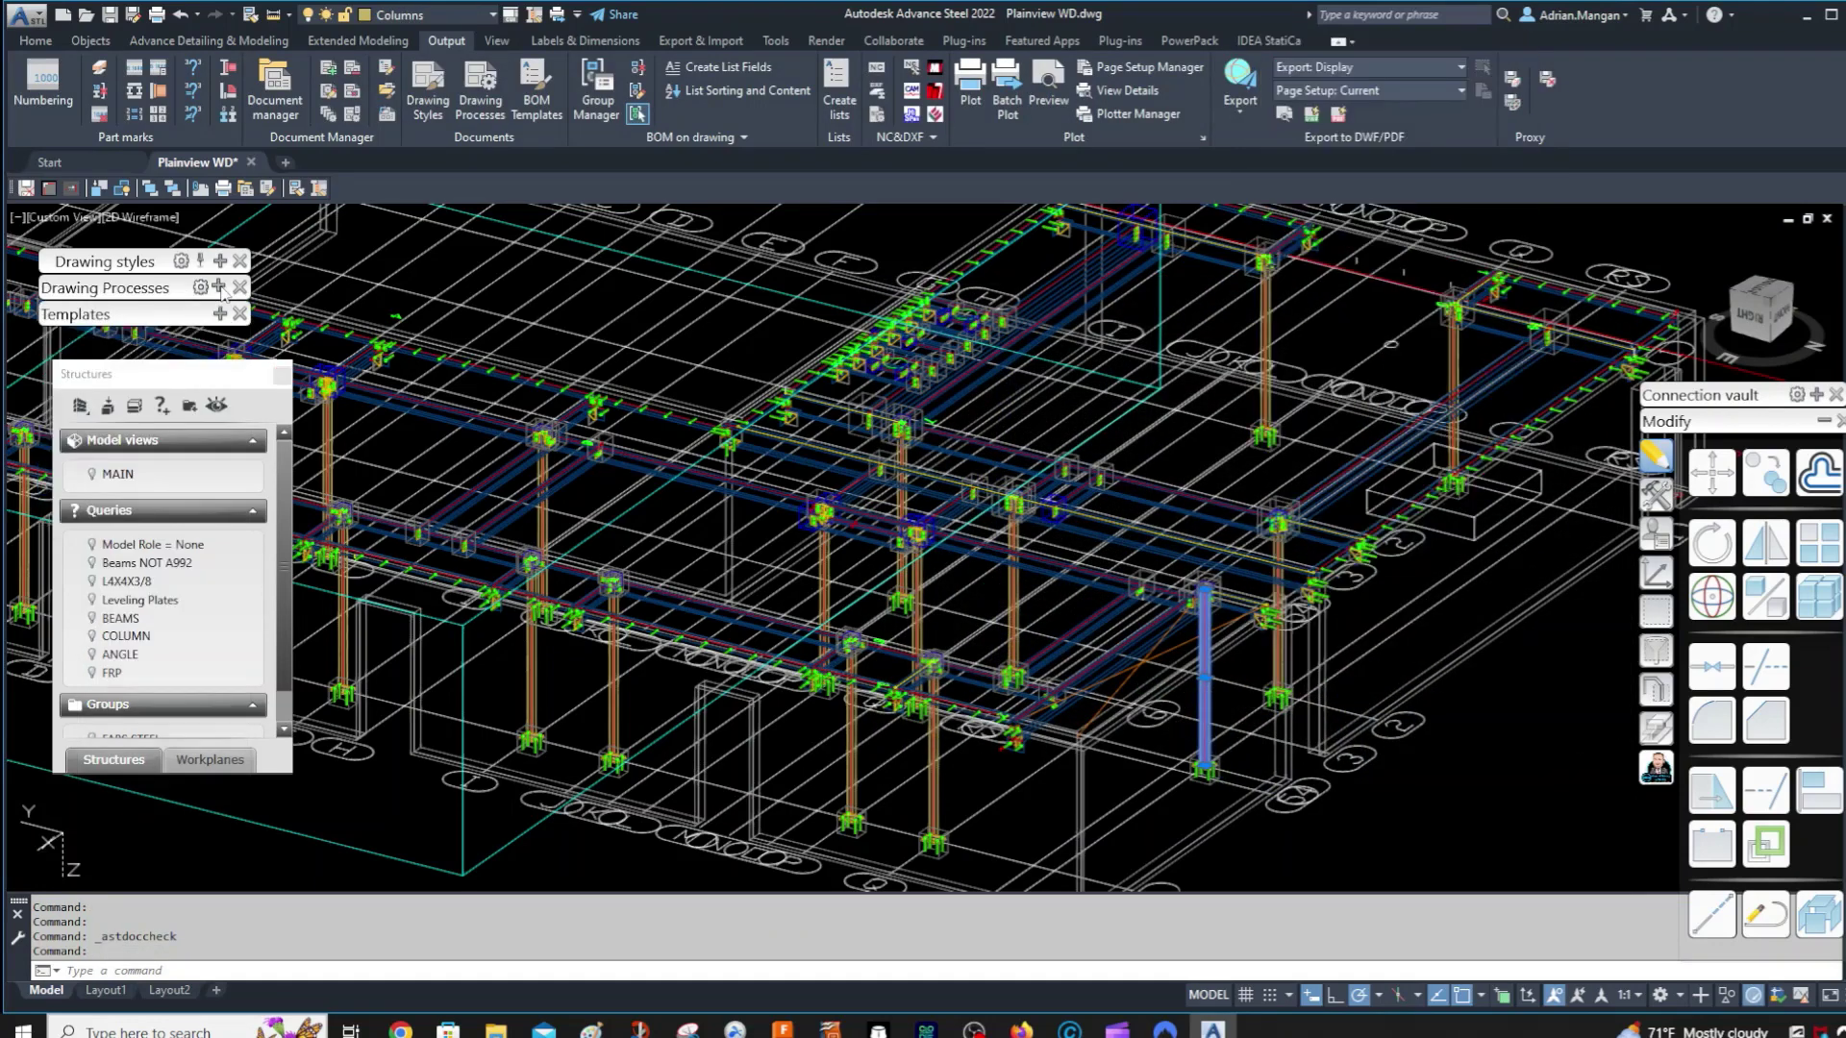
pyautogui.rightClick(1262, 678)
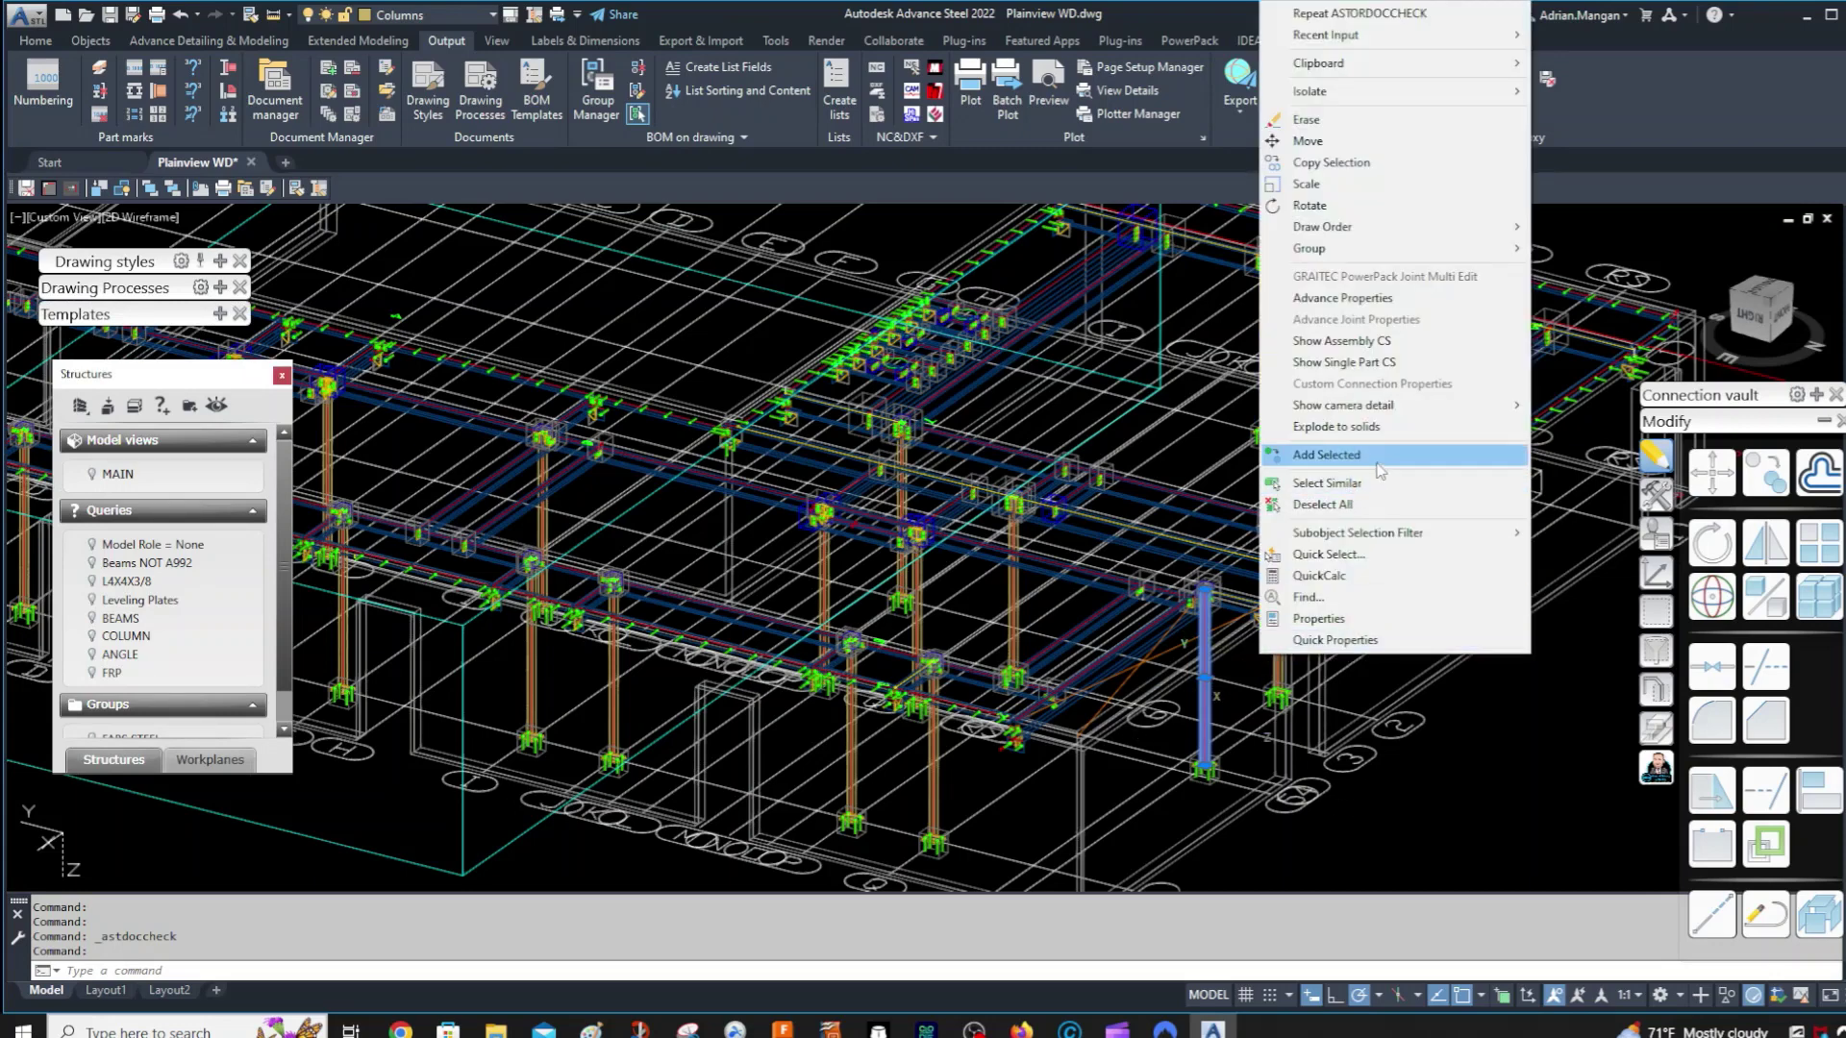
pyautogui.click(1327, 483)
pyautogui.scroll(-5, 1250, 510)
pyautogui.moveTo(1232, 505)
pyautogui.keyDown('shift'); pyautogui.mouseDown(button='middle')
pyautogui.moveTo(1191, 528)
pyautogui.moveTo(1216, 527)
pyautogui.mouseUp(button='middle'); pyautogui.keyUp('shift')
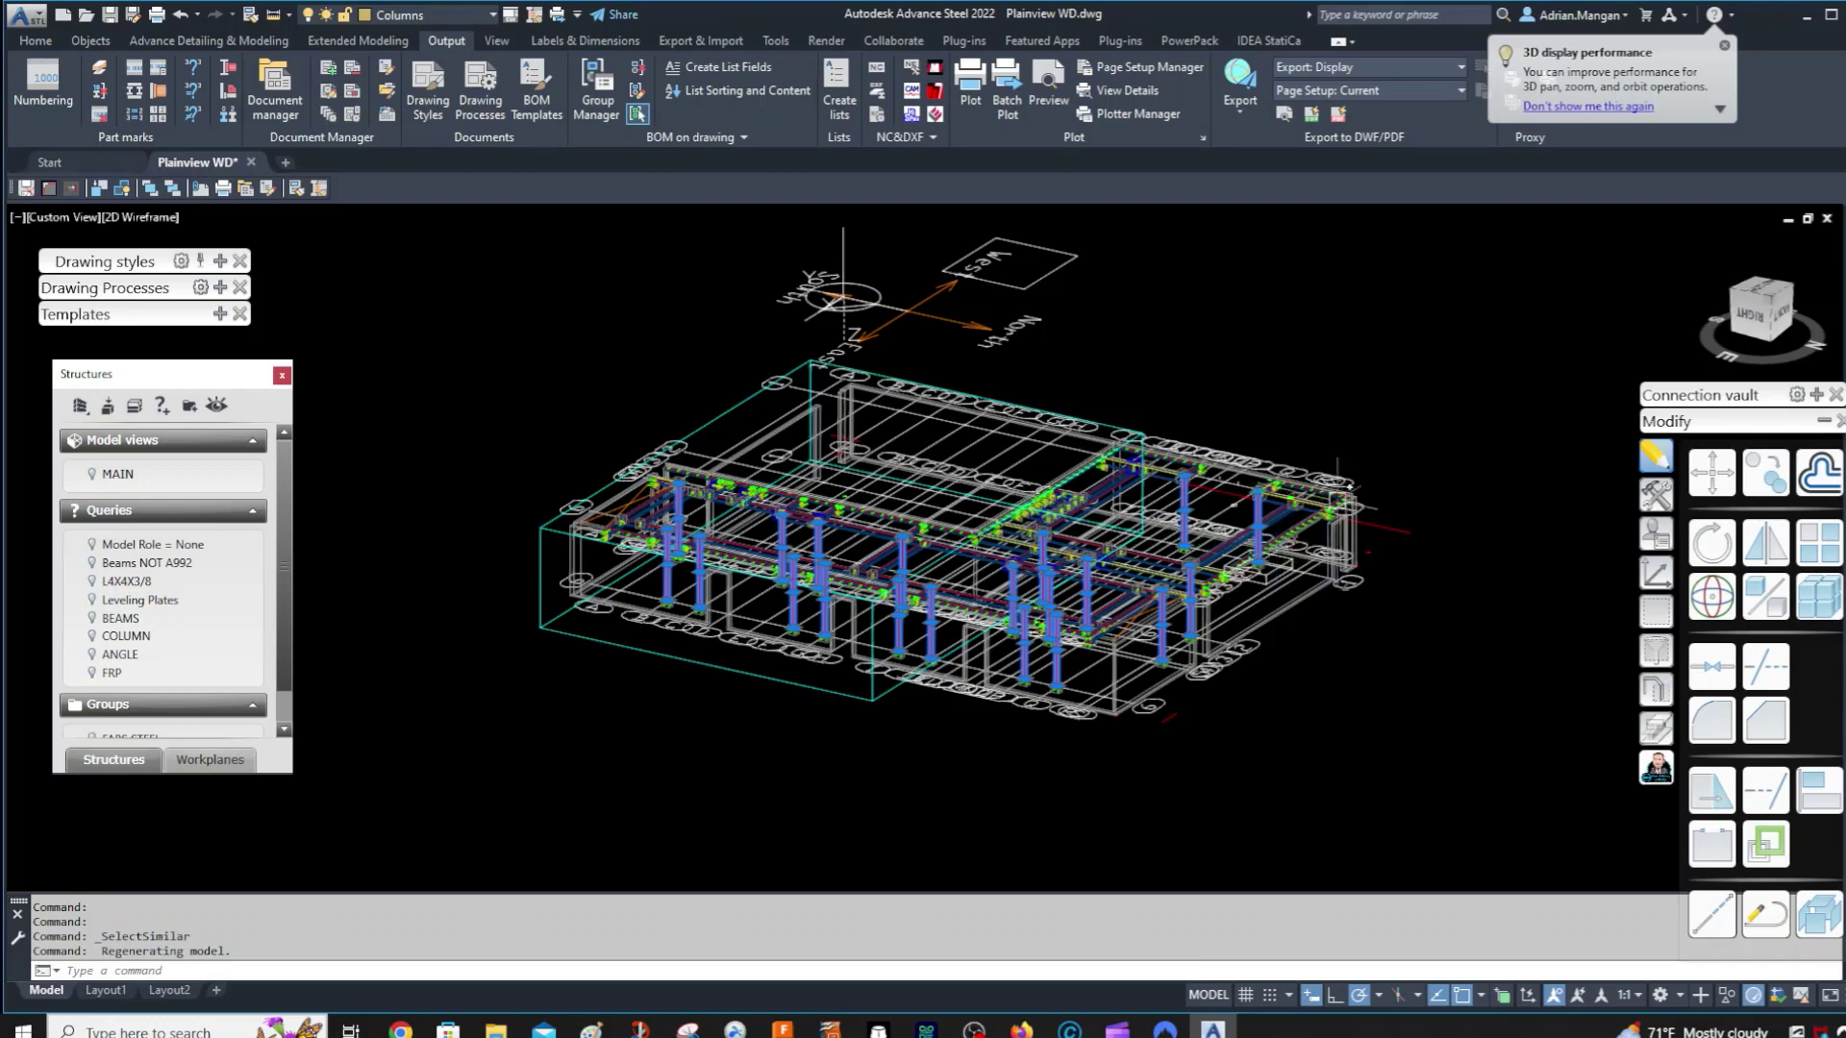
pyautogui.scroll(3, 480, 404)
pyautogui.scroll(-3, 404, 318)
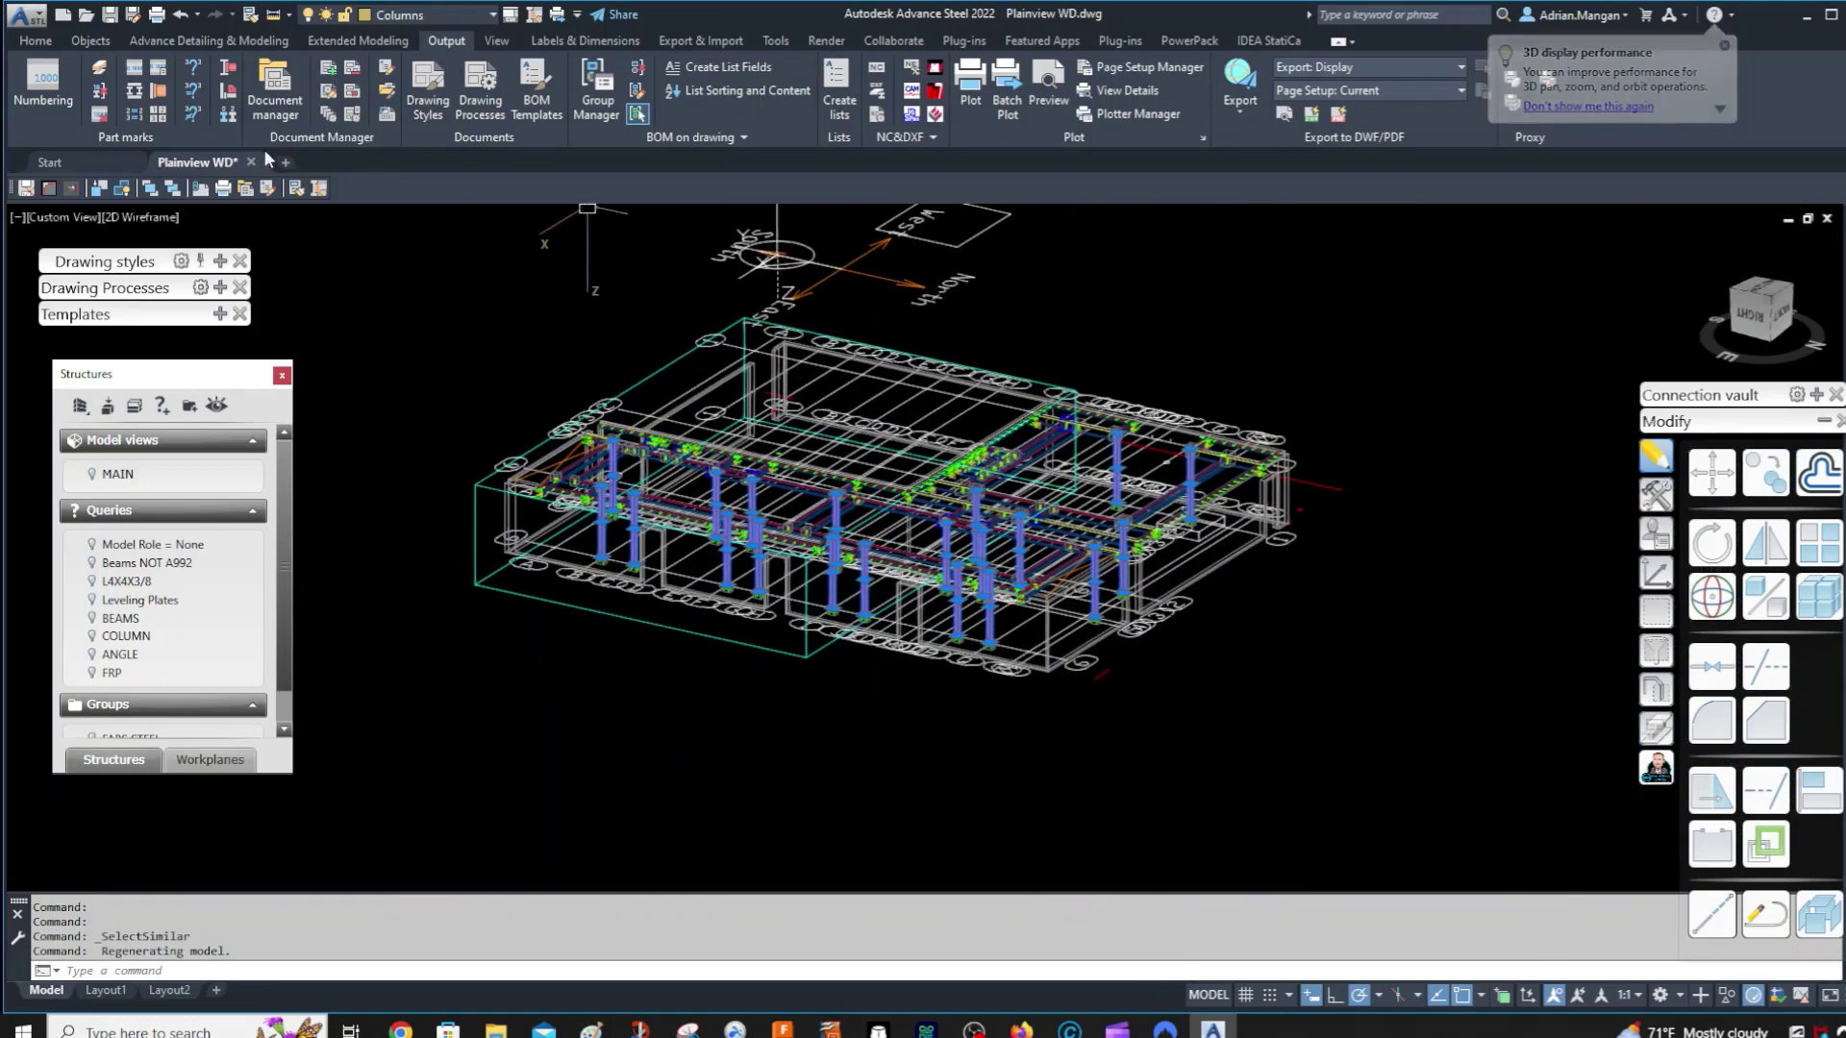
# - Run the SIMS Ass Column Each ANSI-C process on the selected columns, starting at drawing number 40 with increment 1
pyautogui.click(220, 287)
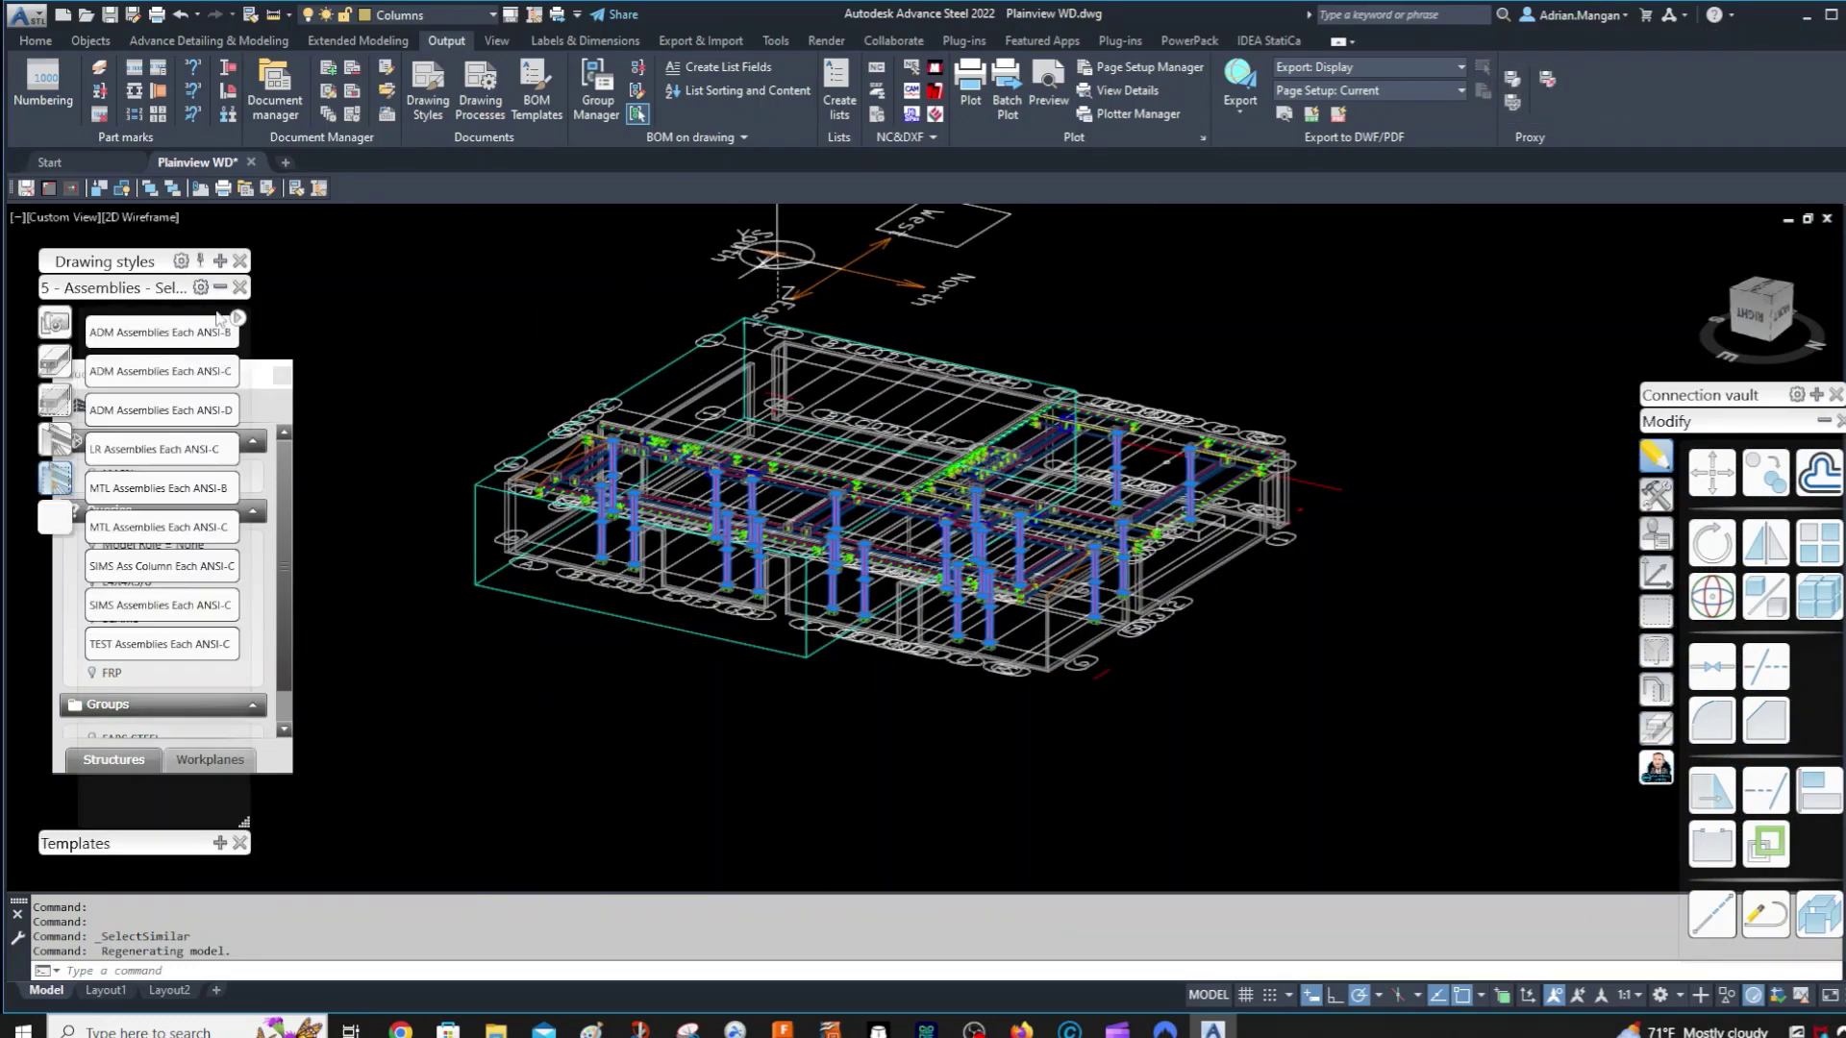
pyautogui.click(170, 567)
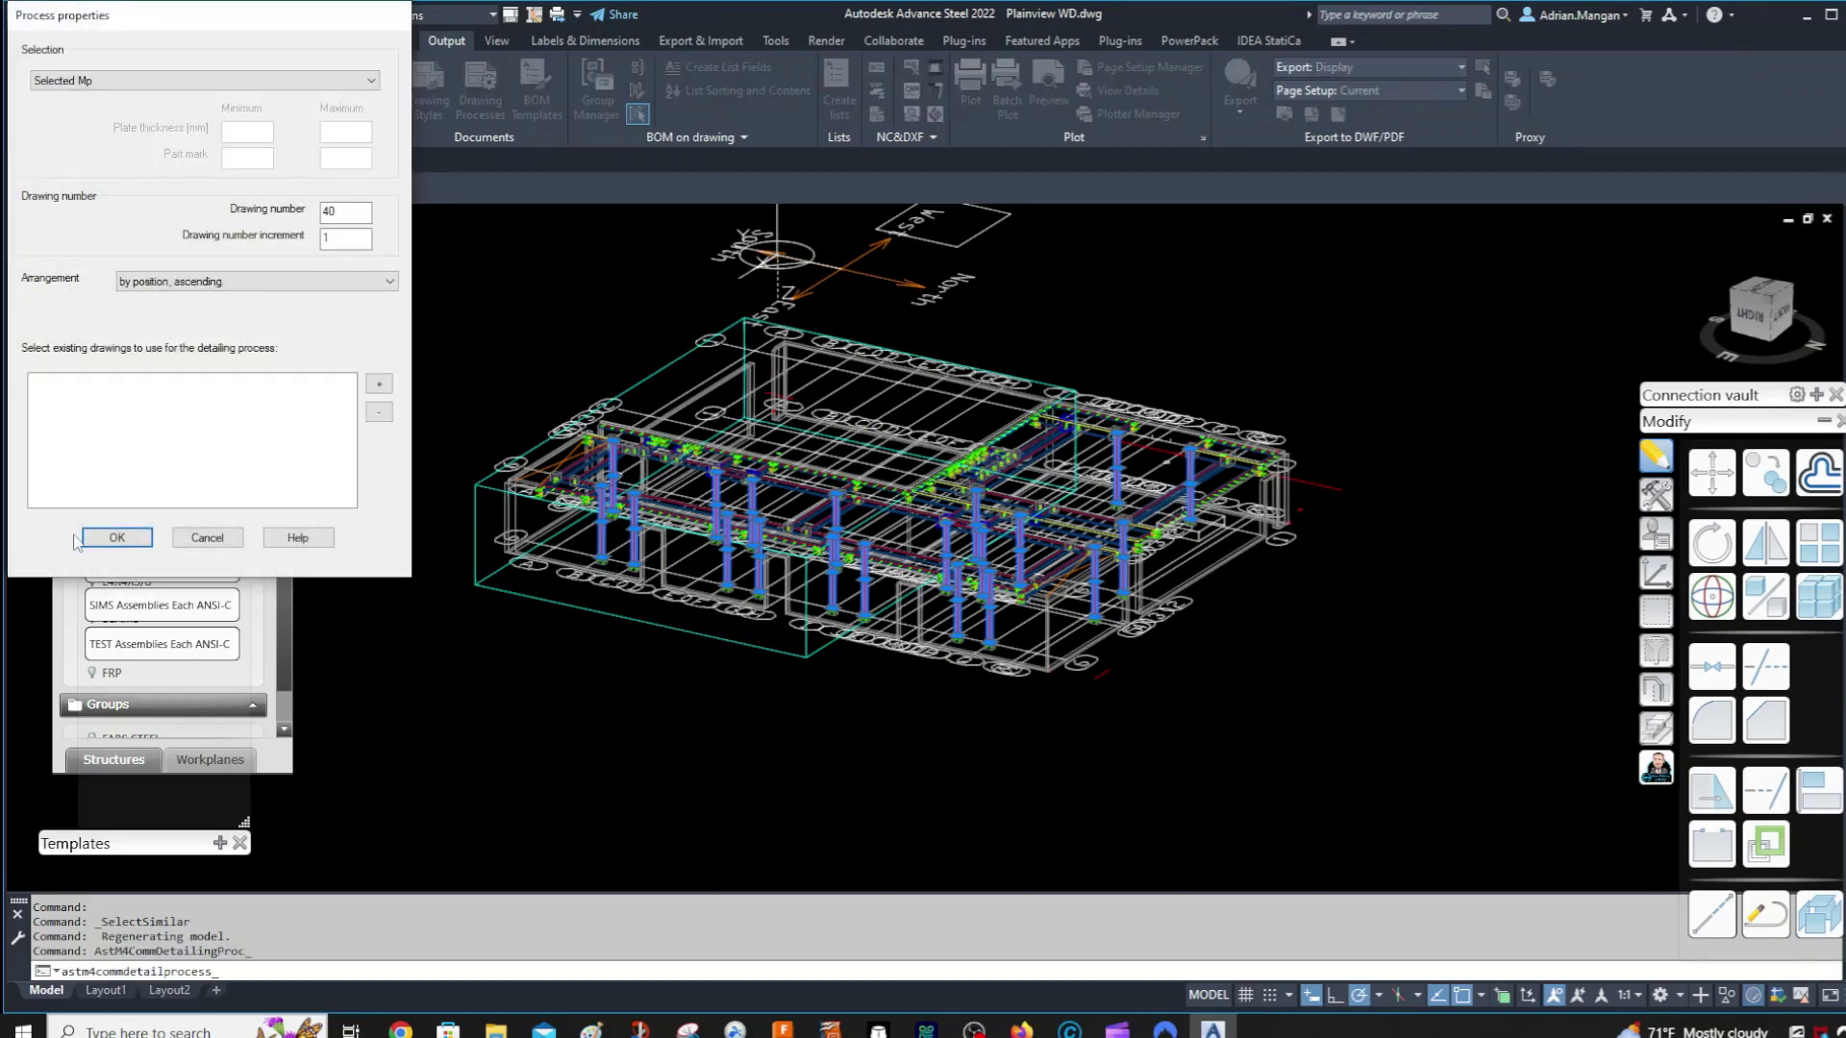
pyautogui.click(105, 542)
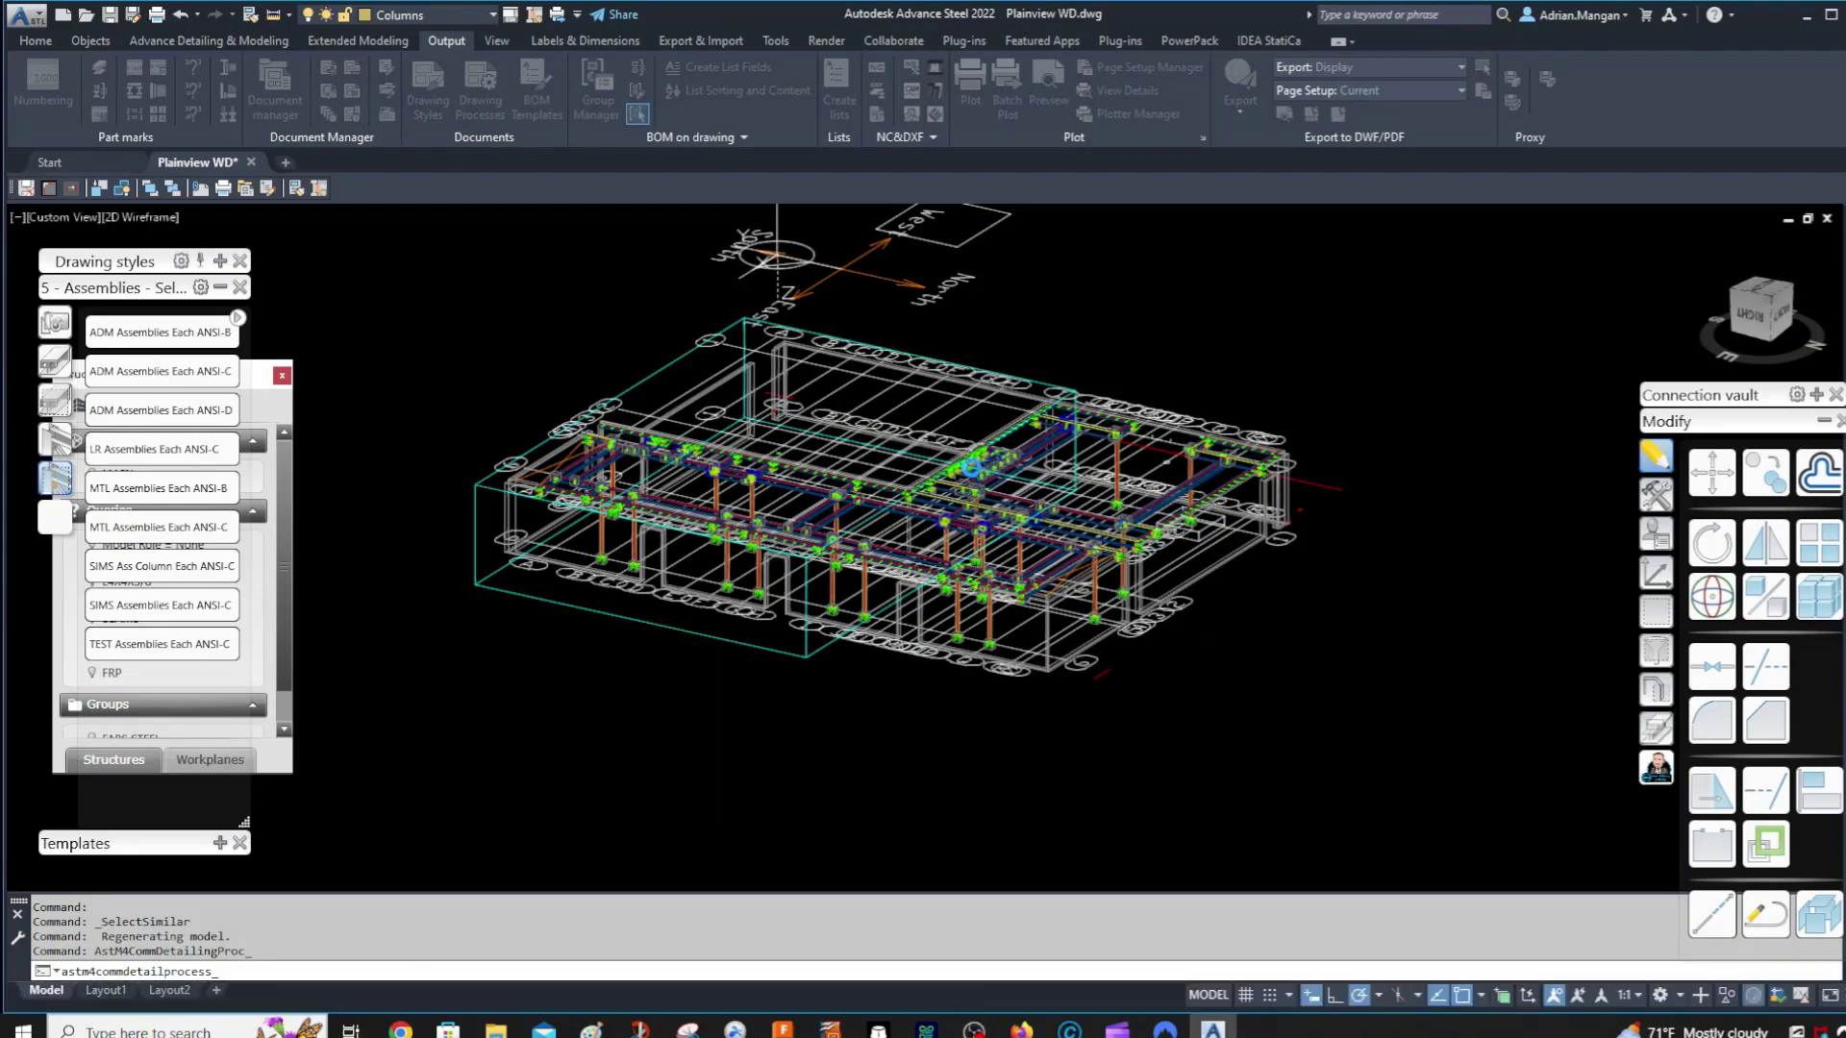
# - Open the newly generated assembly detail drawing of one of the columns from the model
pyautogui.scroll(5, 1102, 444)
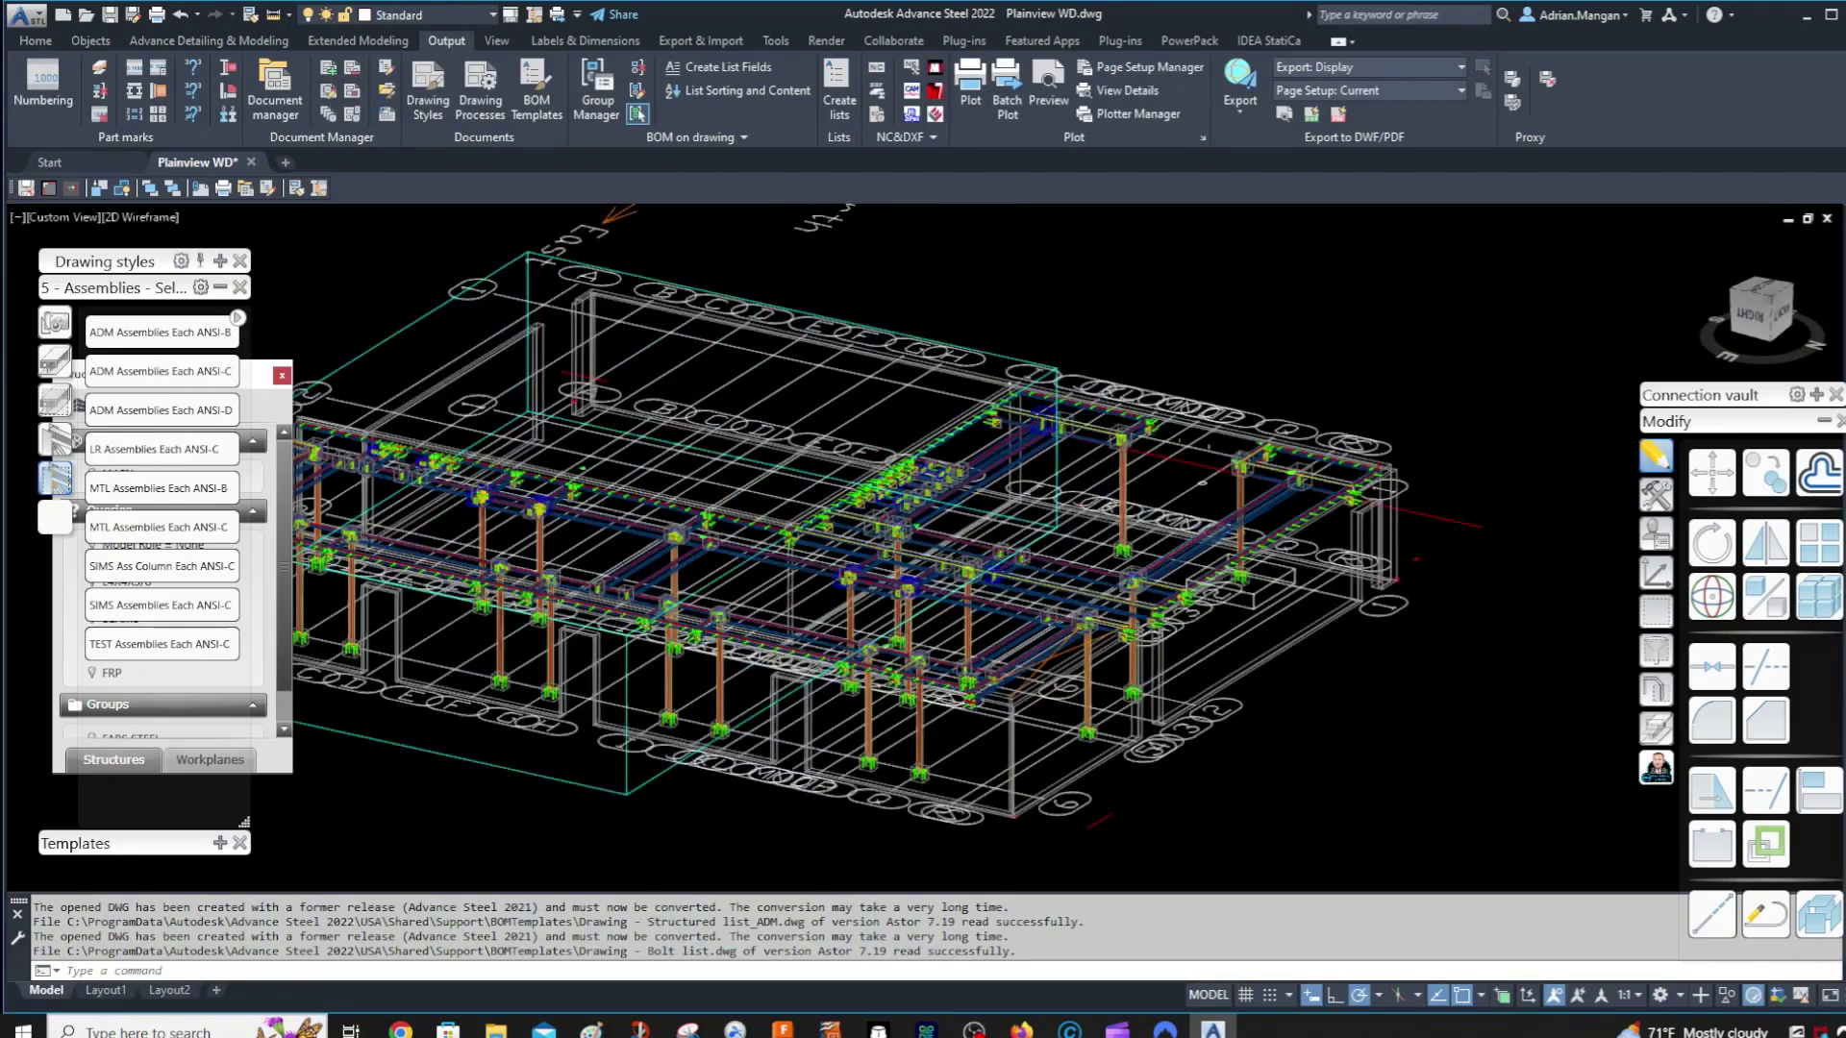
pyautogui.click(1141, 519)
pyautogui.rightClick(1131, 500)
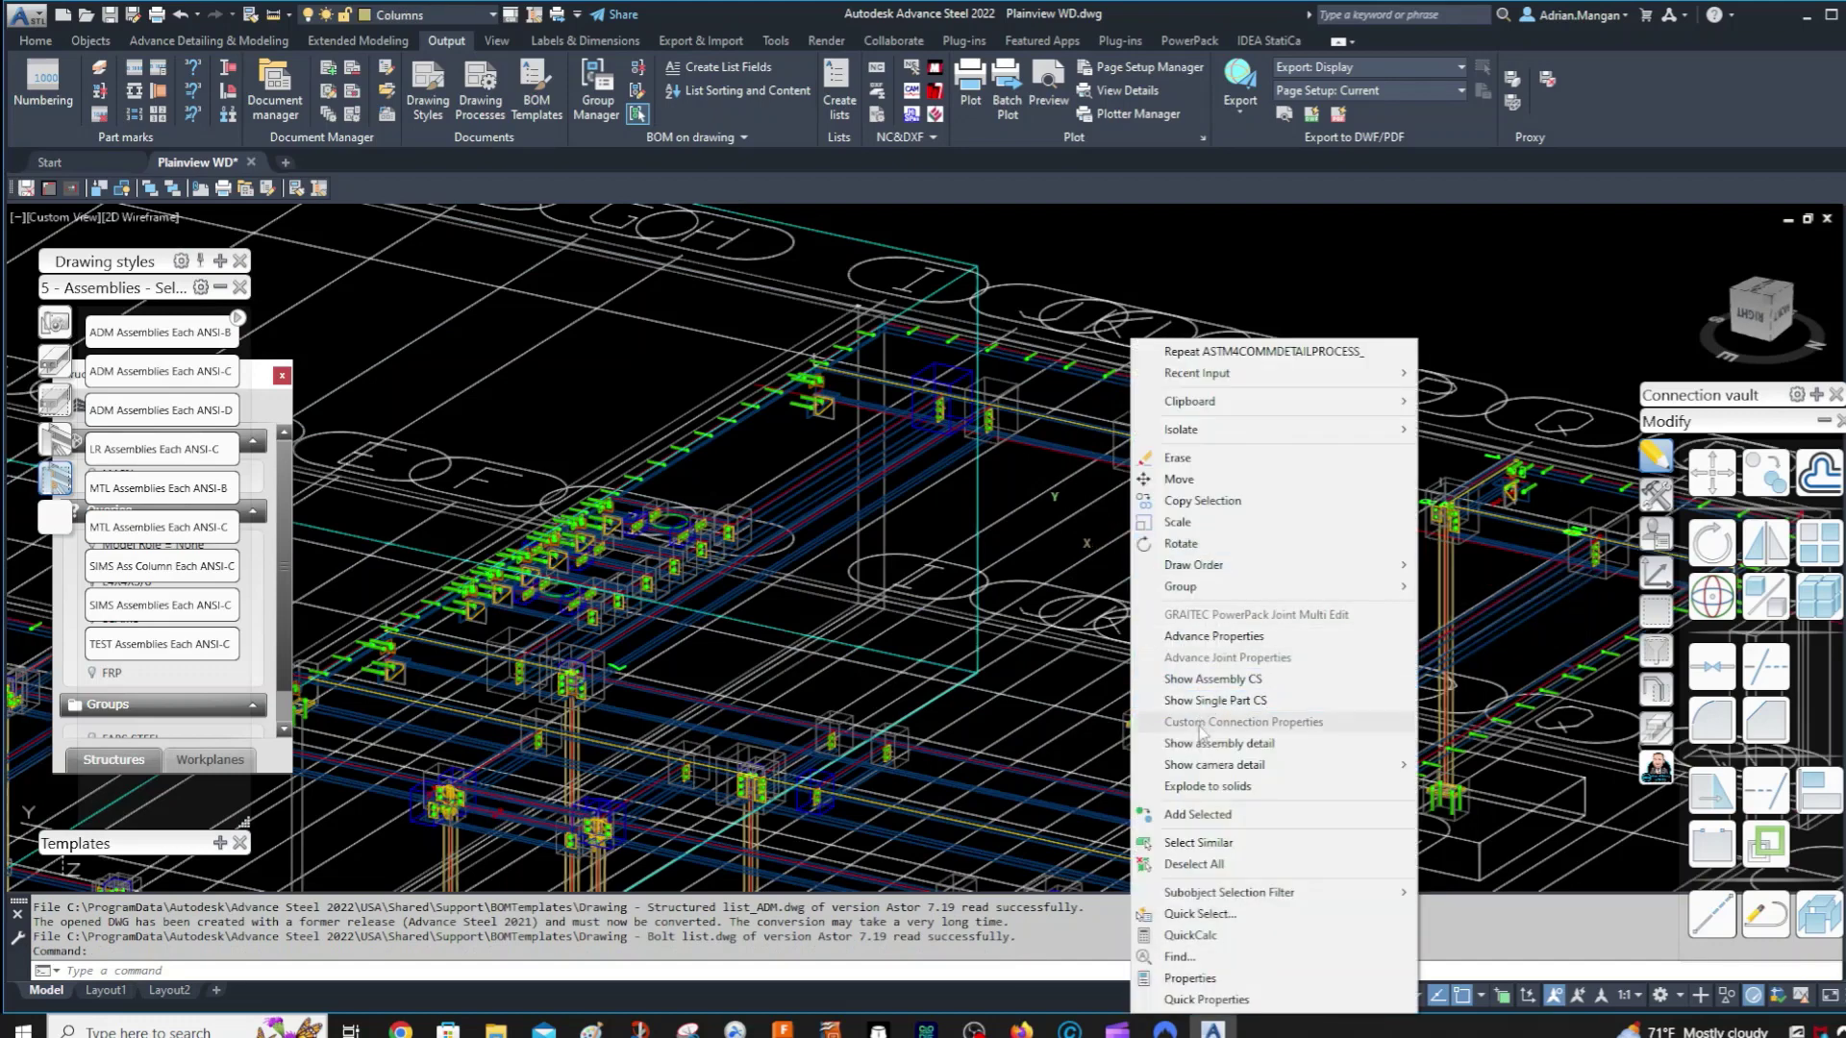
pyautogui.moveTo(1208, 762)
pyautogui.click(1509, 764)
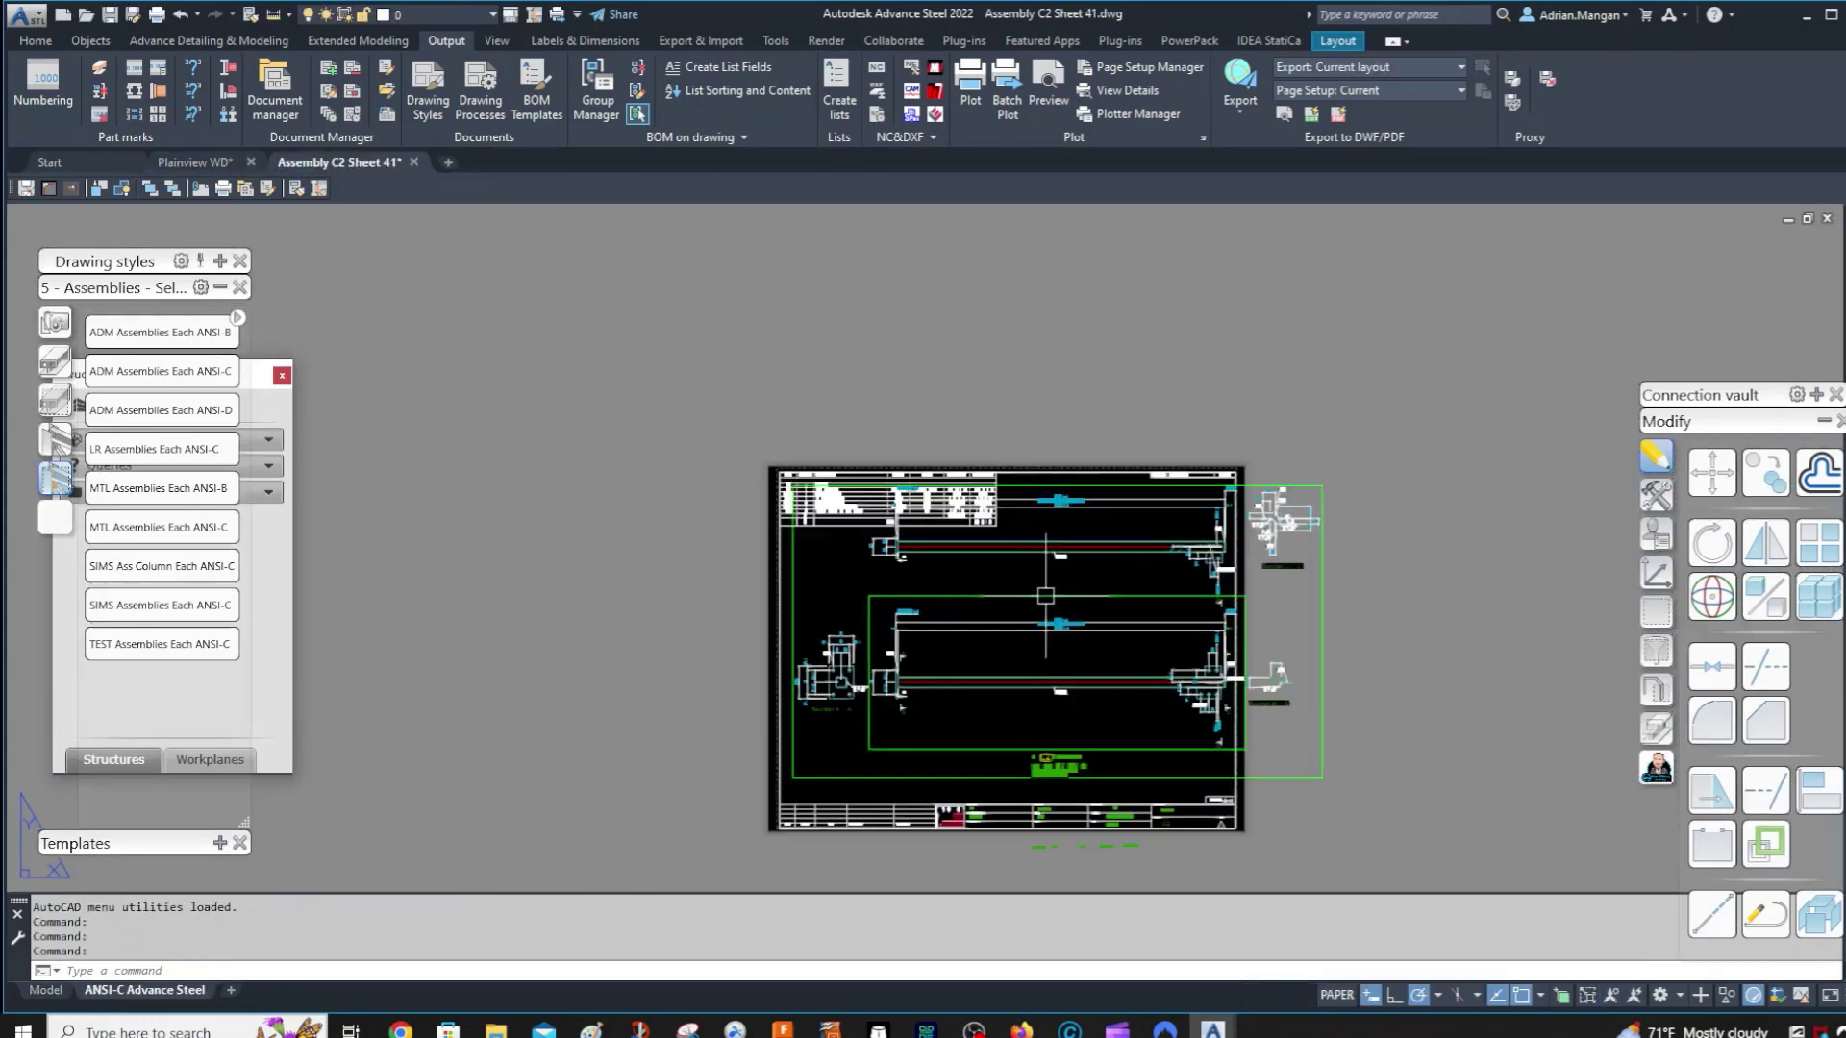
# - Examine the clip settings of the large detail frame on the column sheet and close its detail properties without changes
pyautogui.moveTo(1046, 597); pyautogui.dragTo(1123, 482, button='middle')
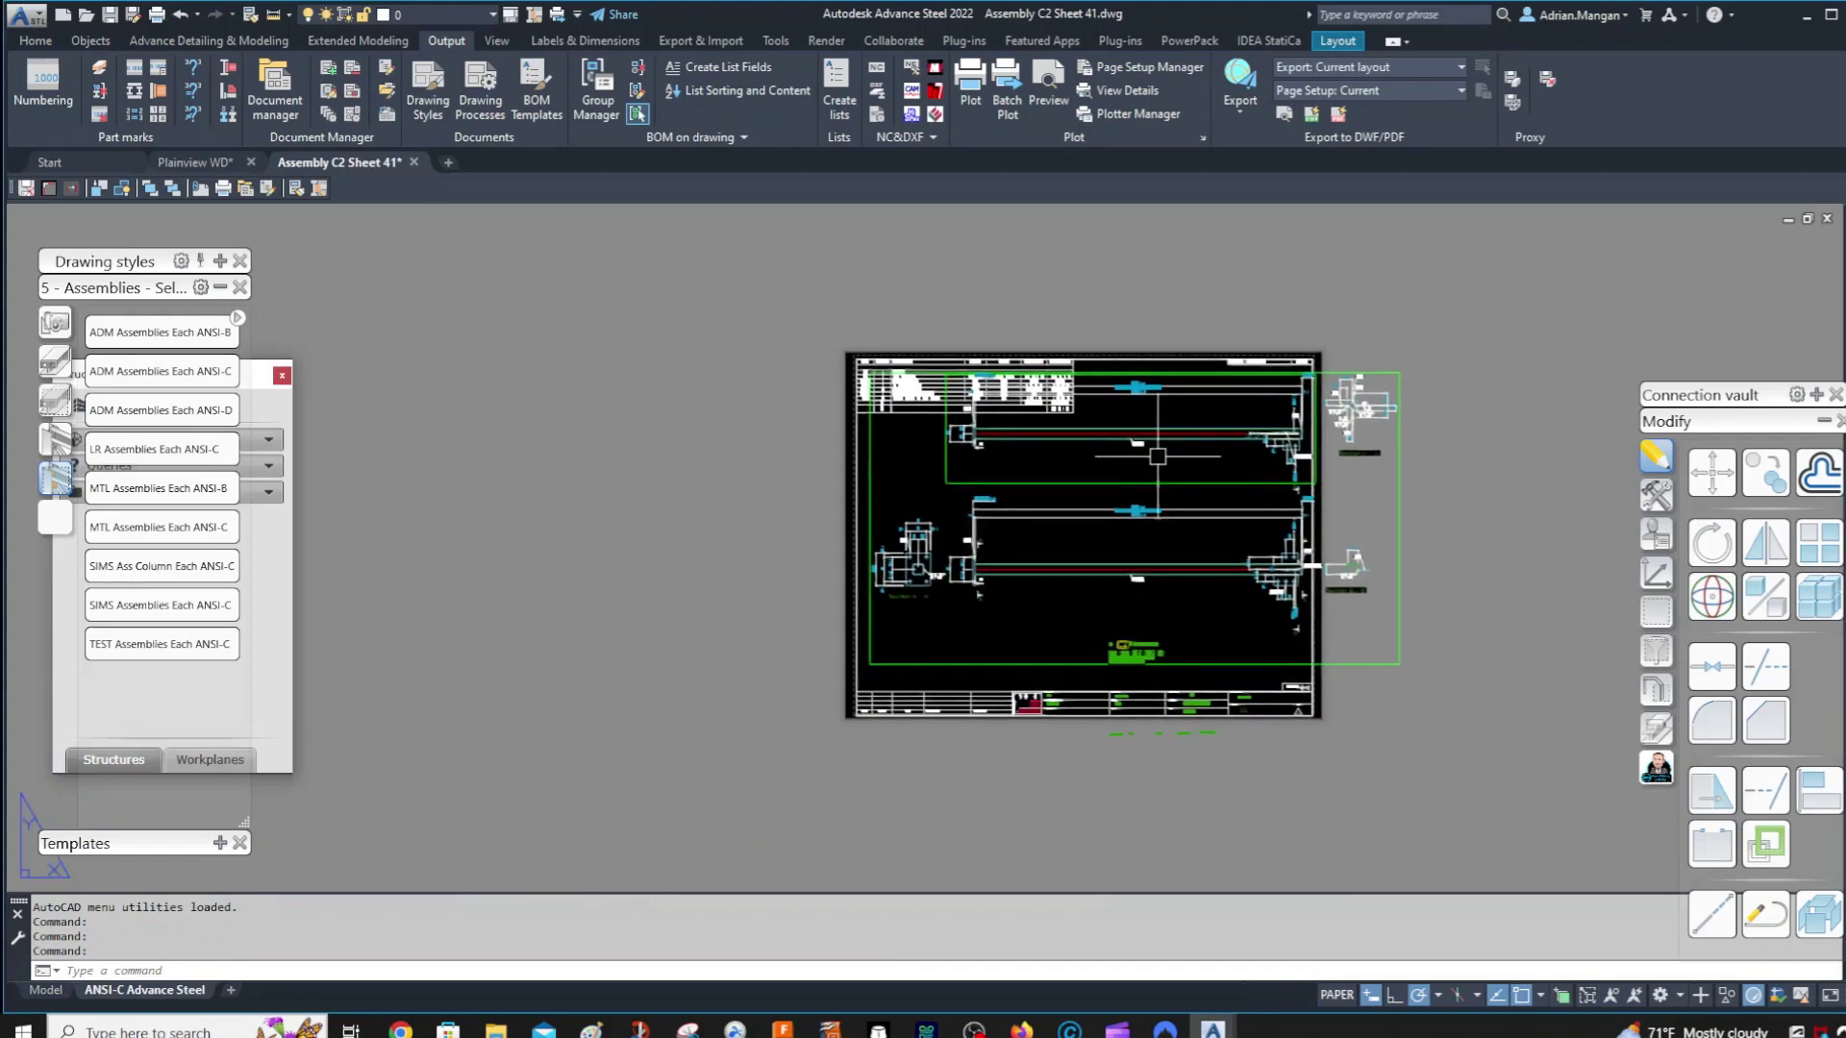
pyautogui.click(1222, 663)
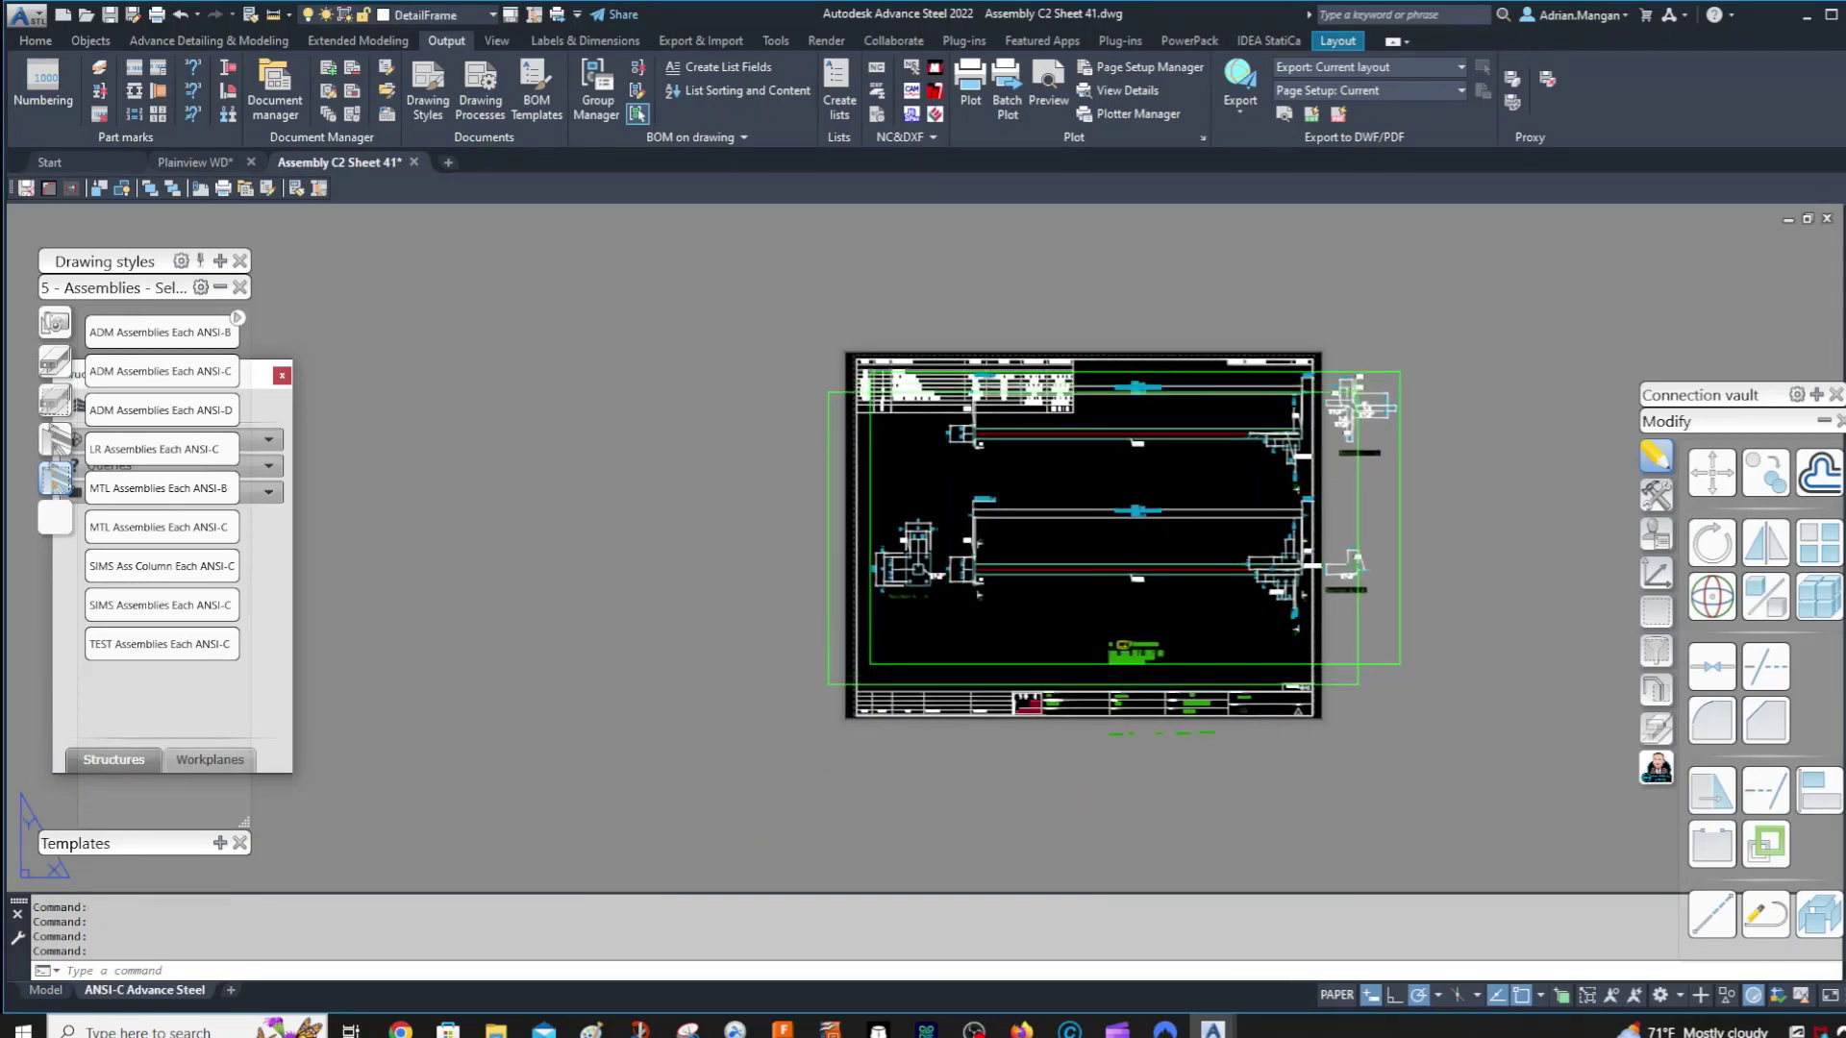
pyautogui.doubleClick(1222, 663)
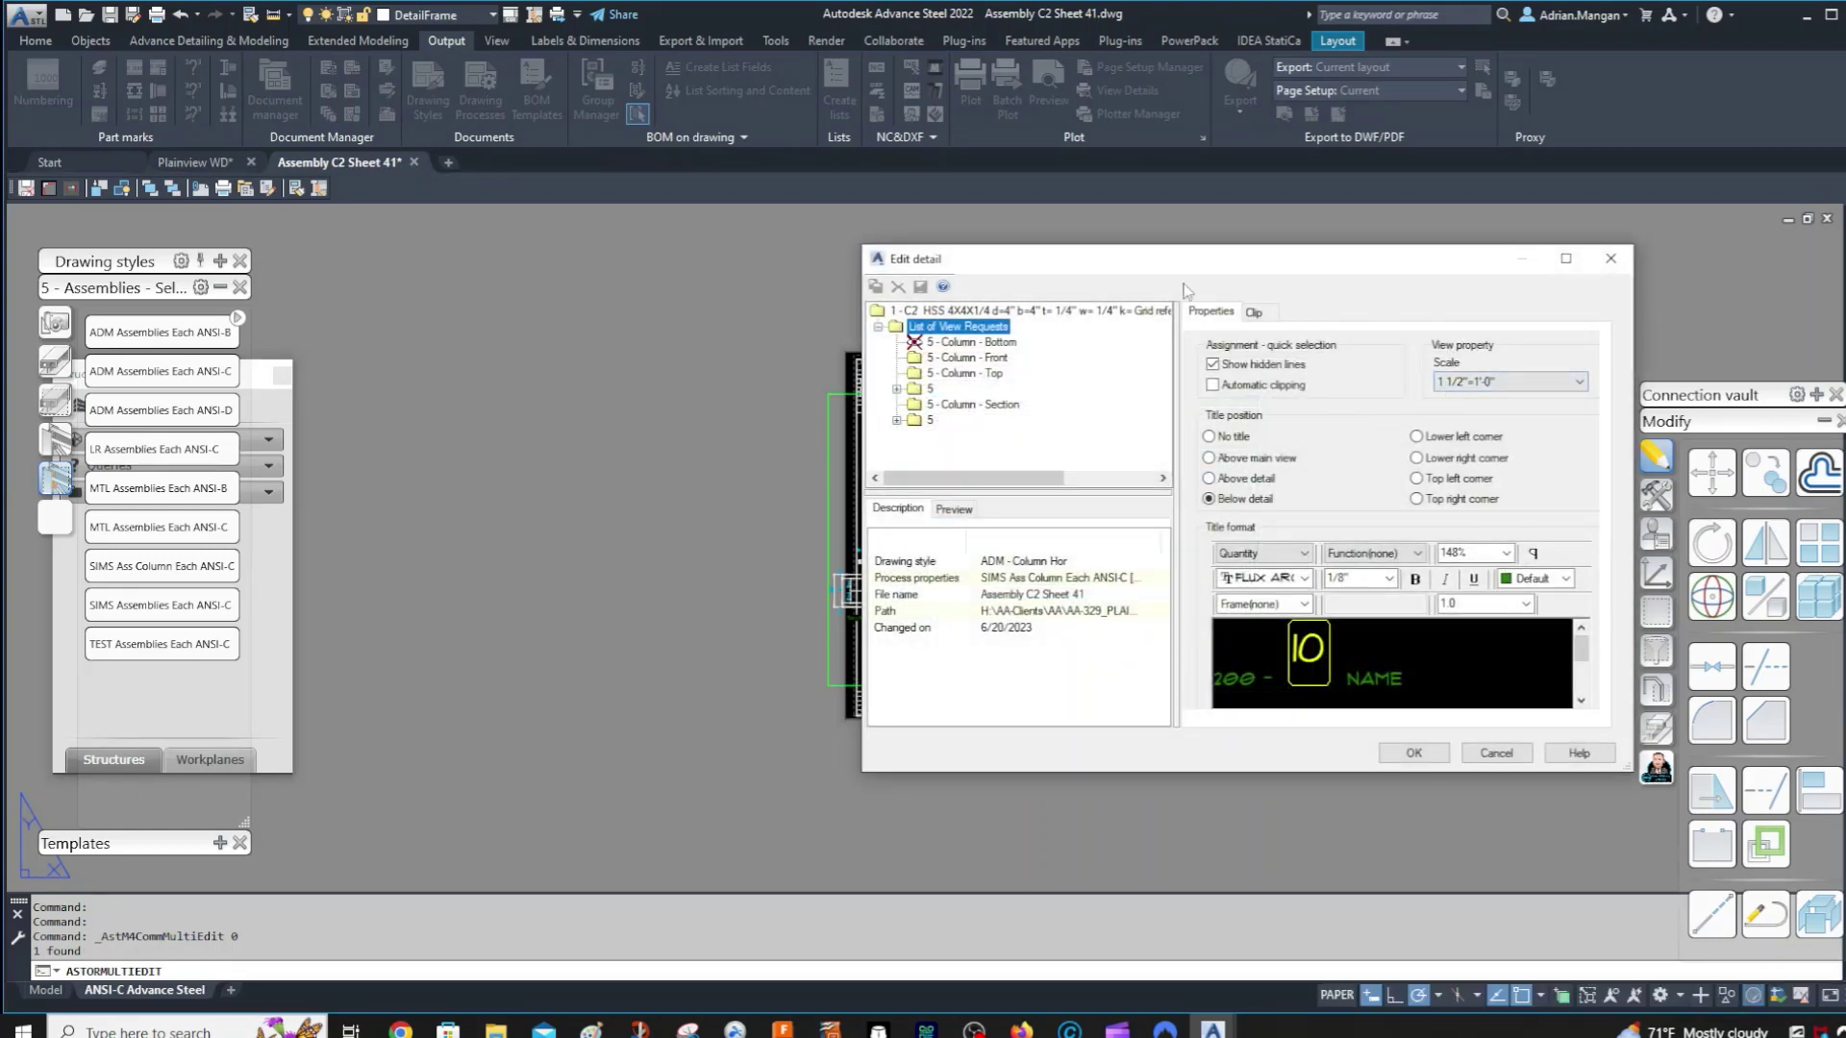
pyautogui.click(1252, 313)
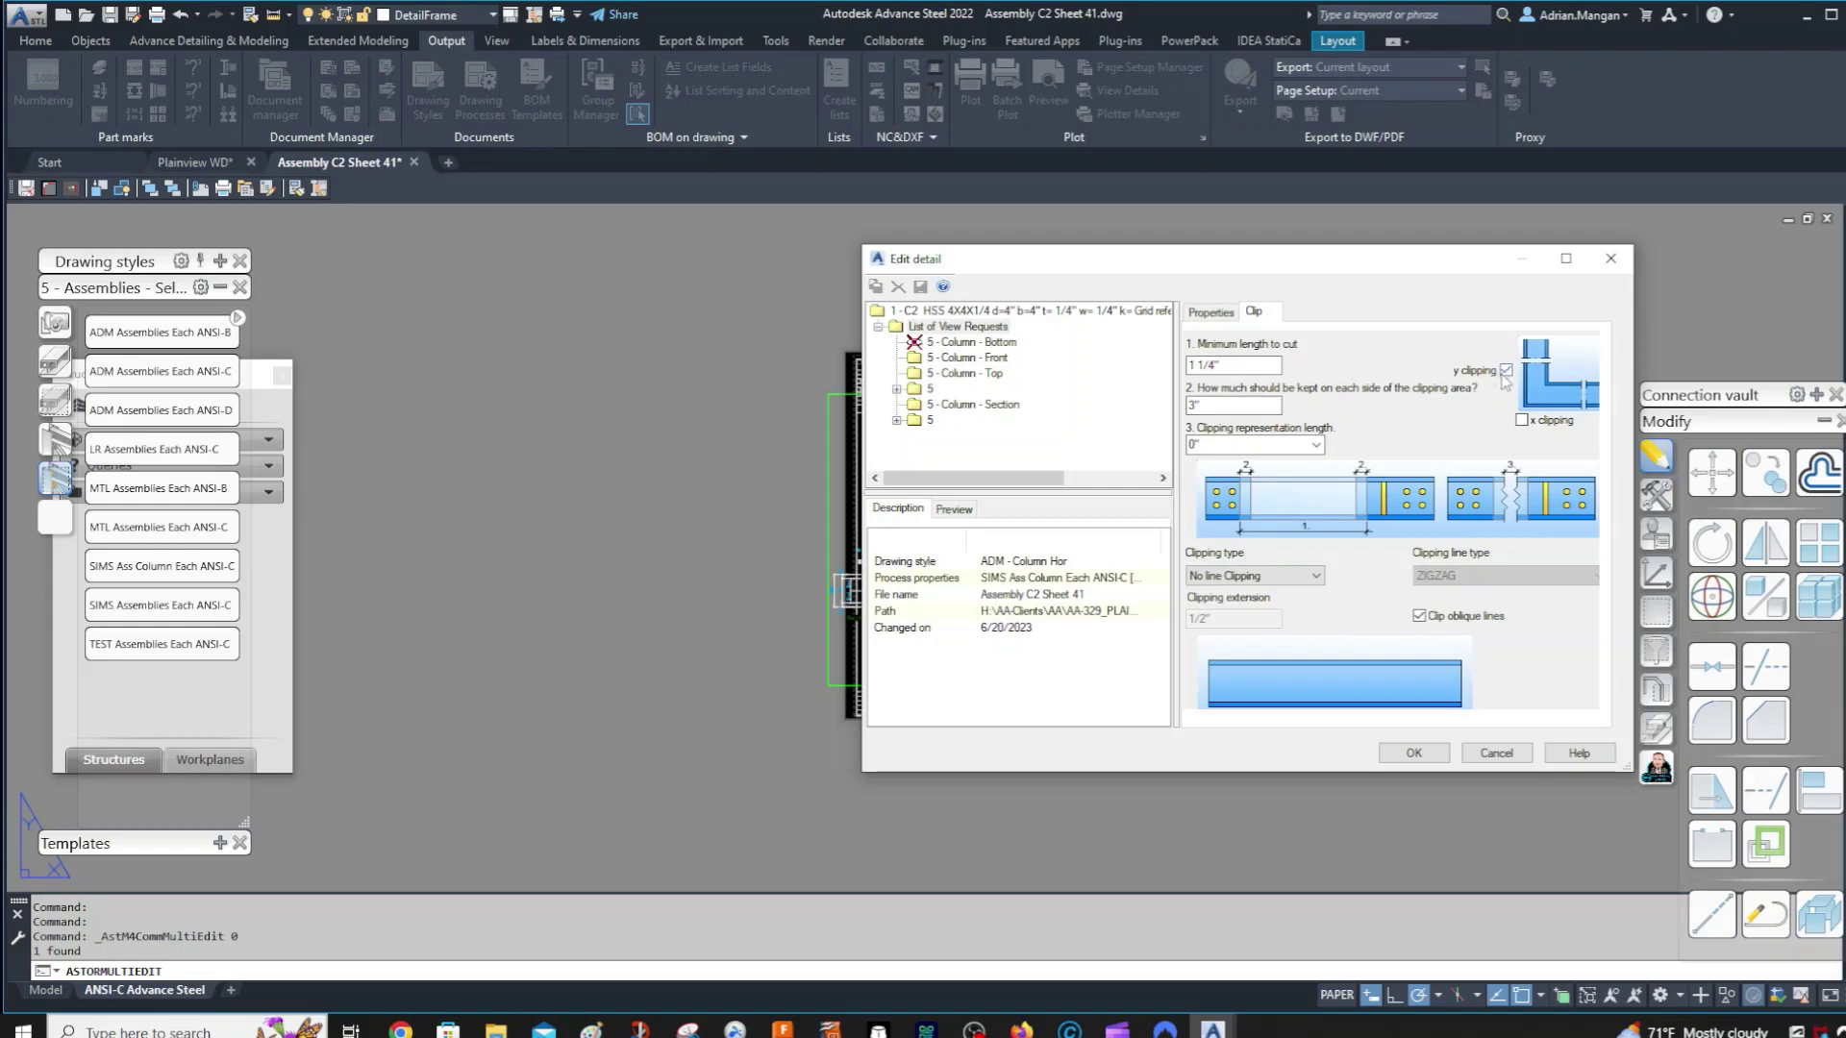
pyautogui.click(1610, 258)
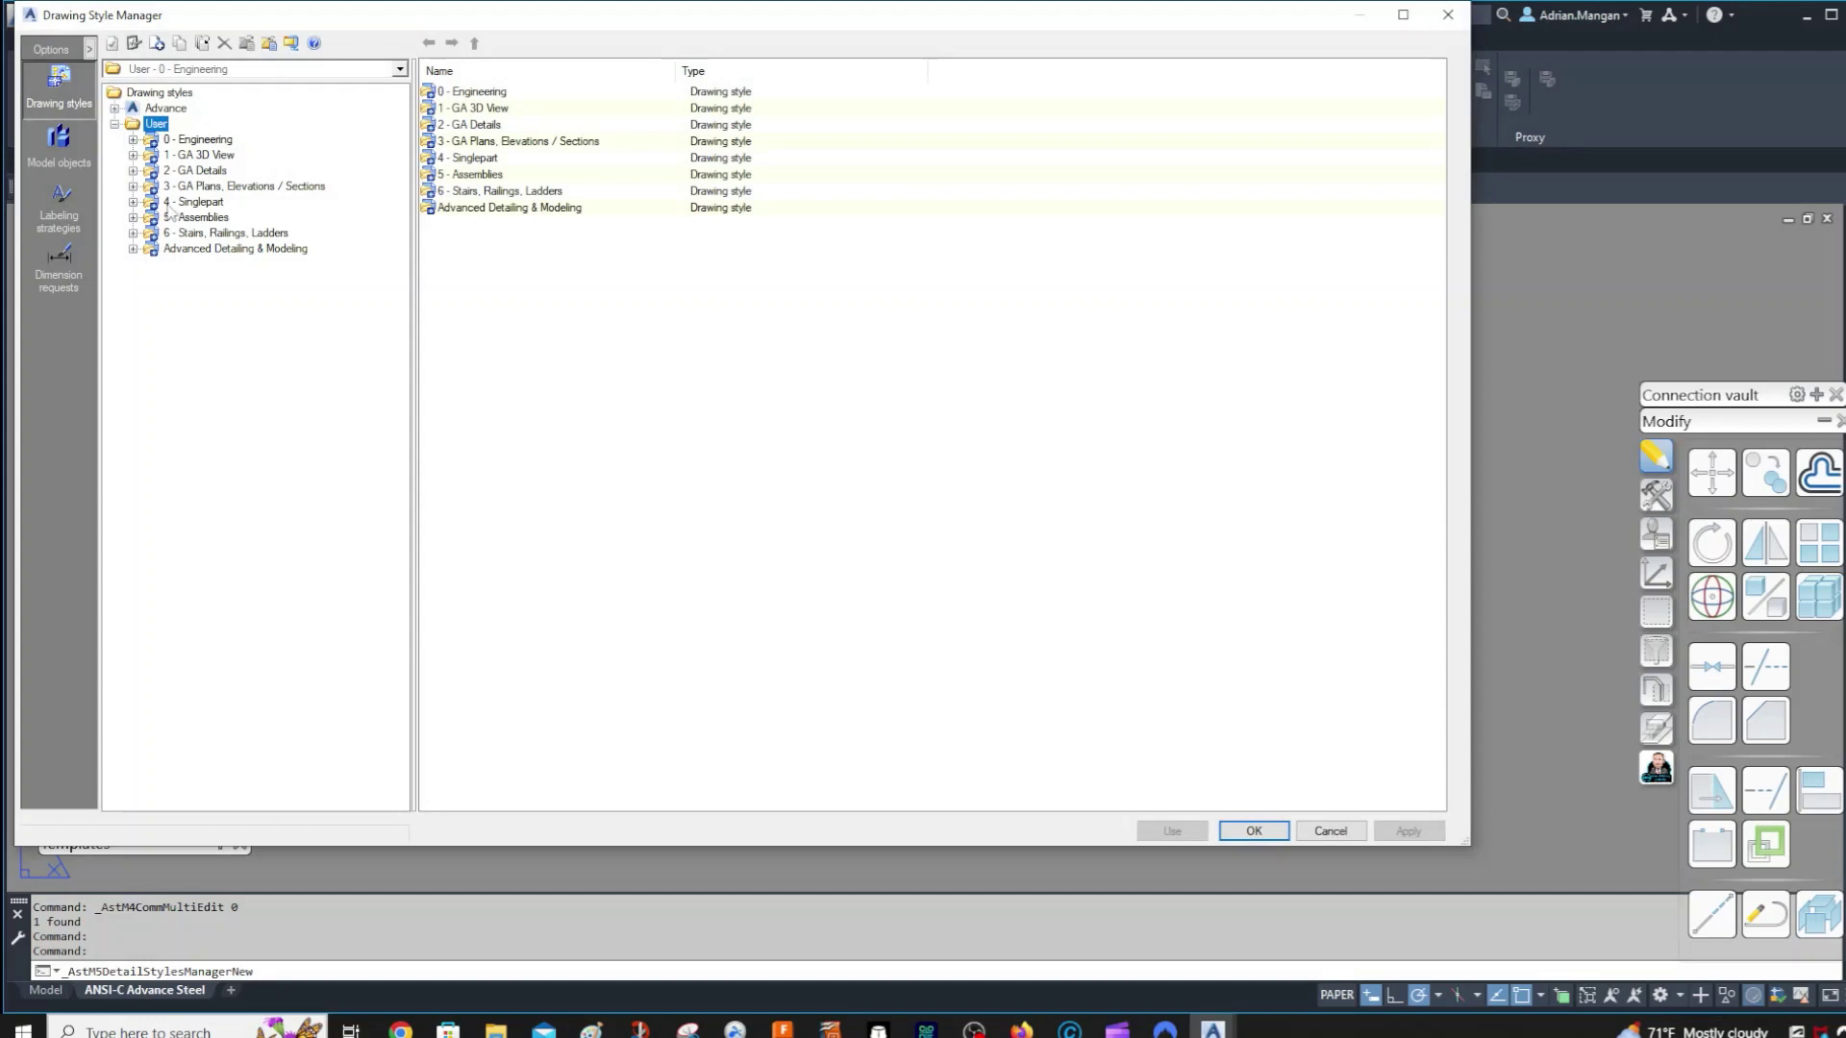
# - Examine the view and clipping properties of the 5 - Column - Front view in the ADM - Column Hor assembly drawing style
pyautogui.click(136, 217)
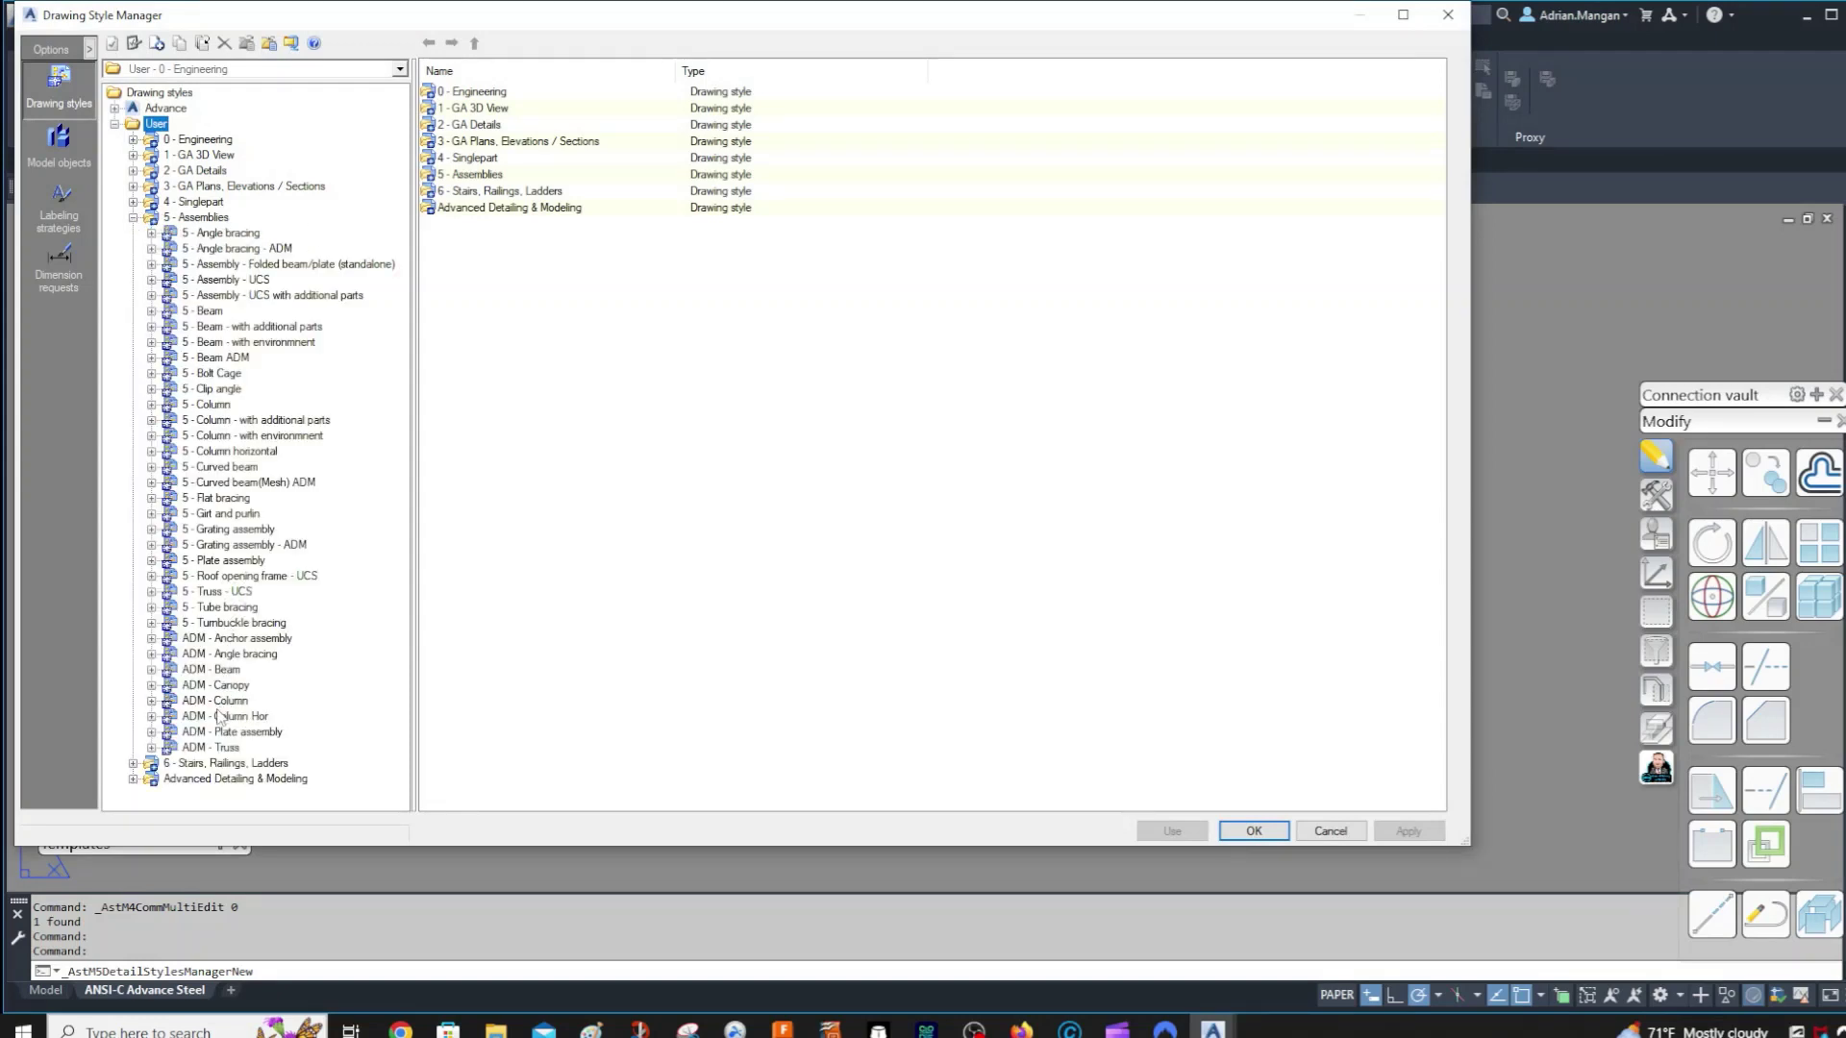
pyautogui.click(219, 716)
pyautogui.click(152, 717)
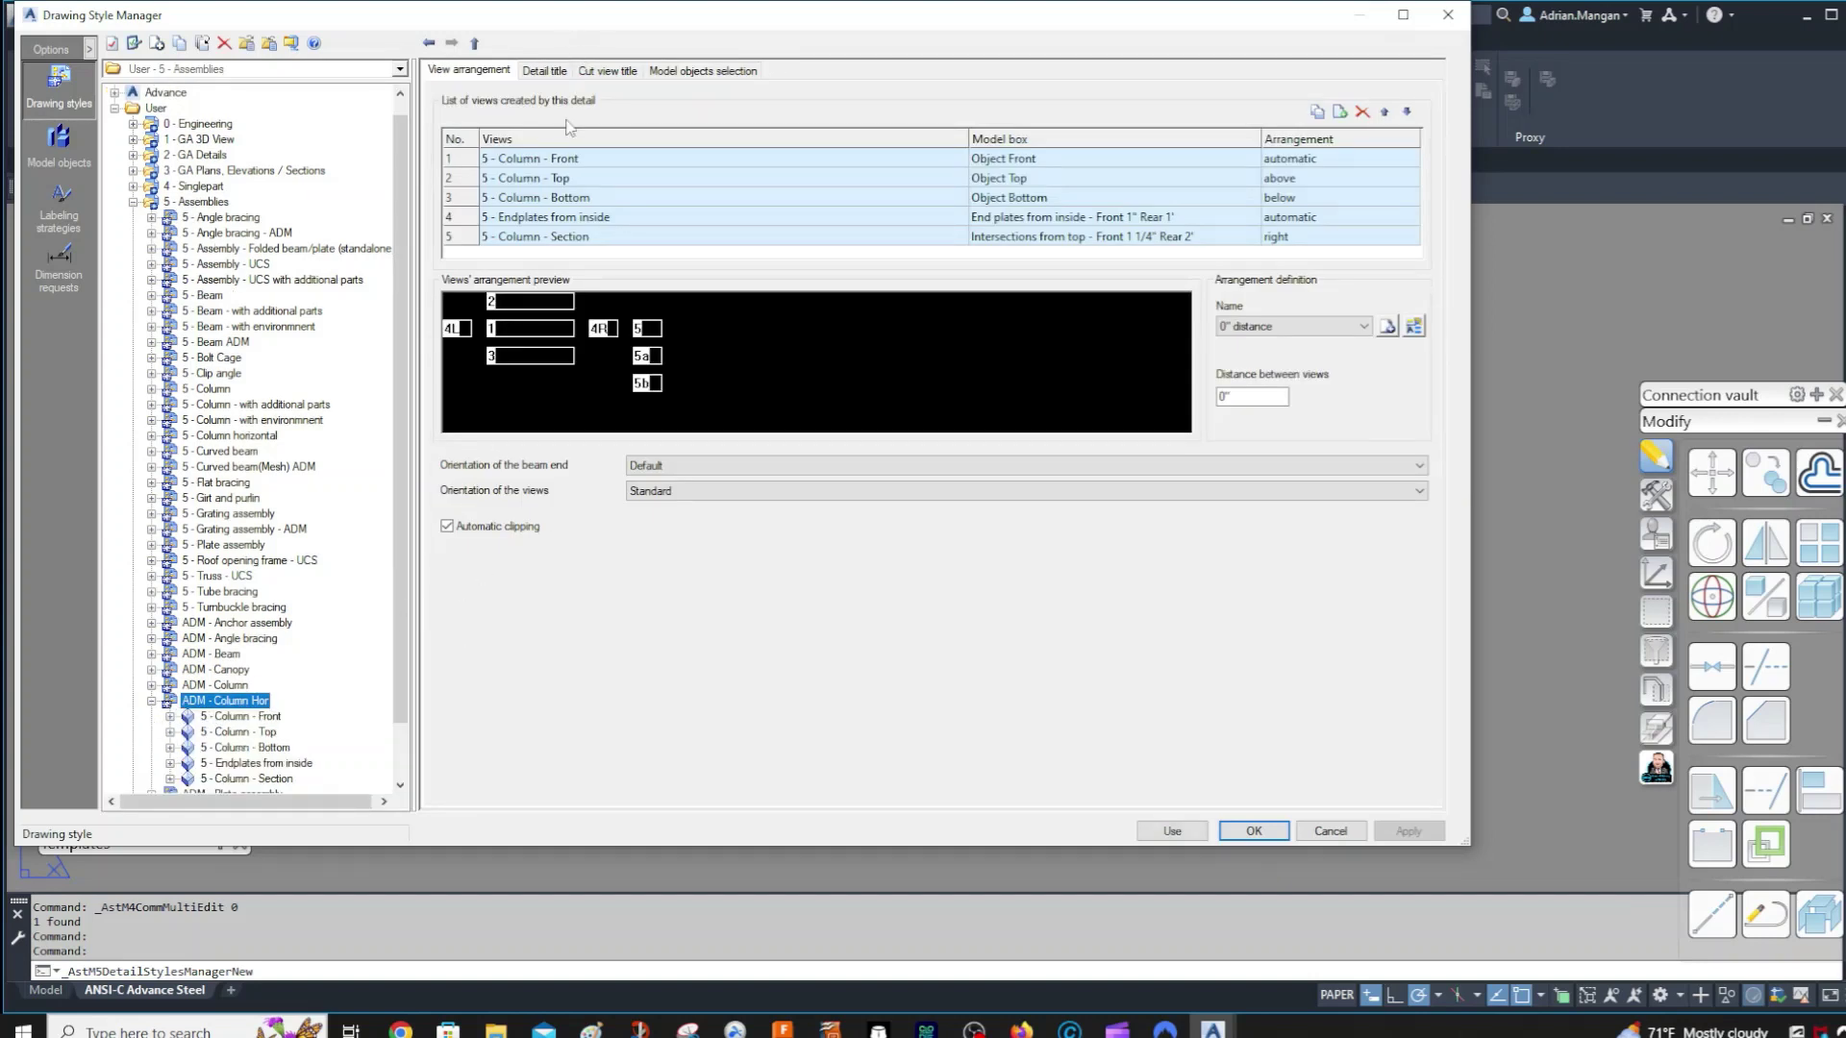
pyautogui.click(242, 716)
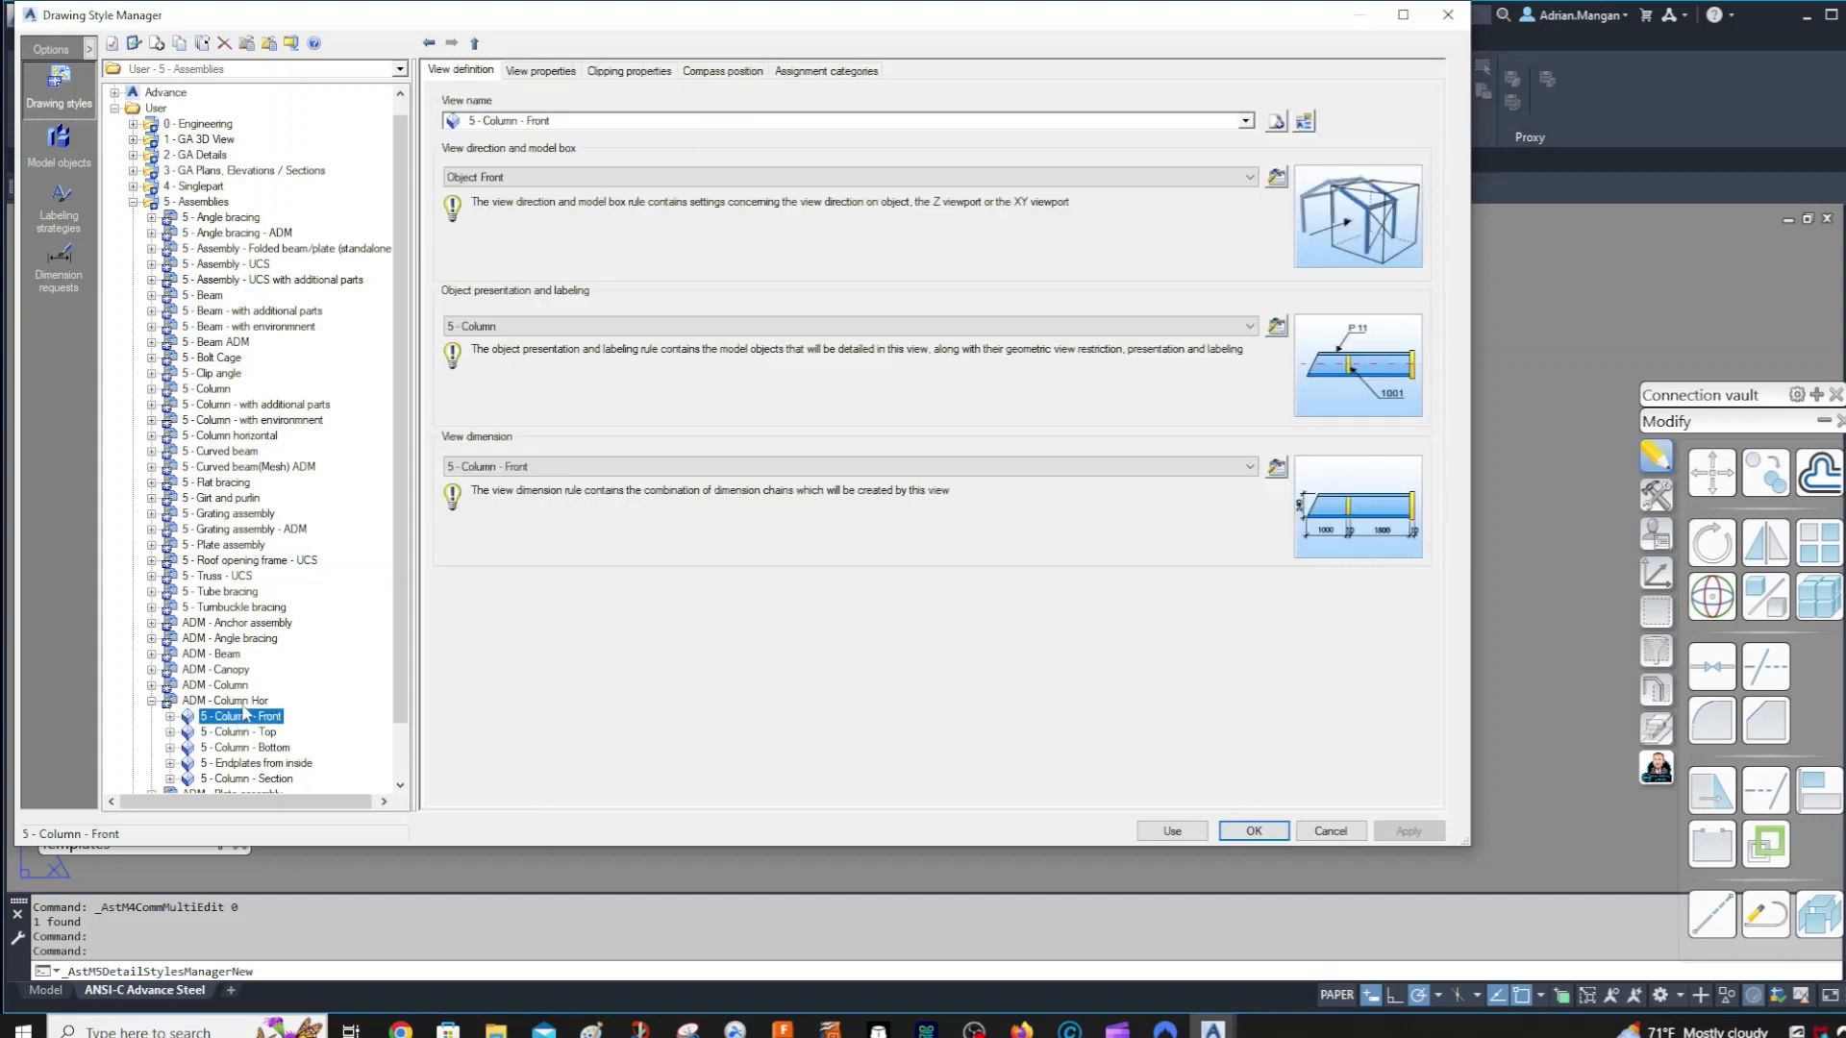
pyautogui.click(541, 72)
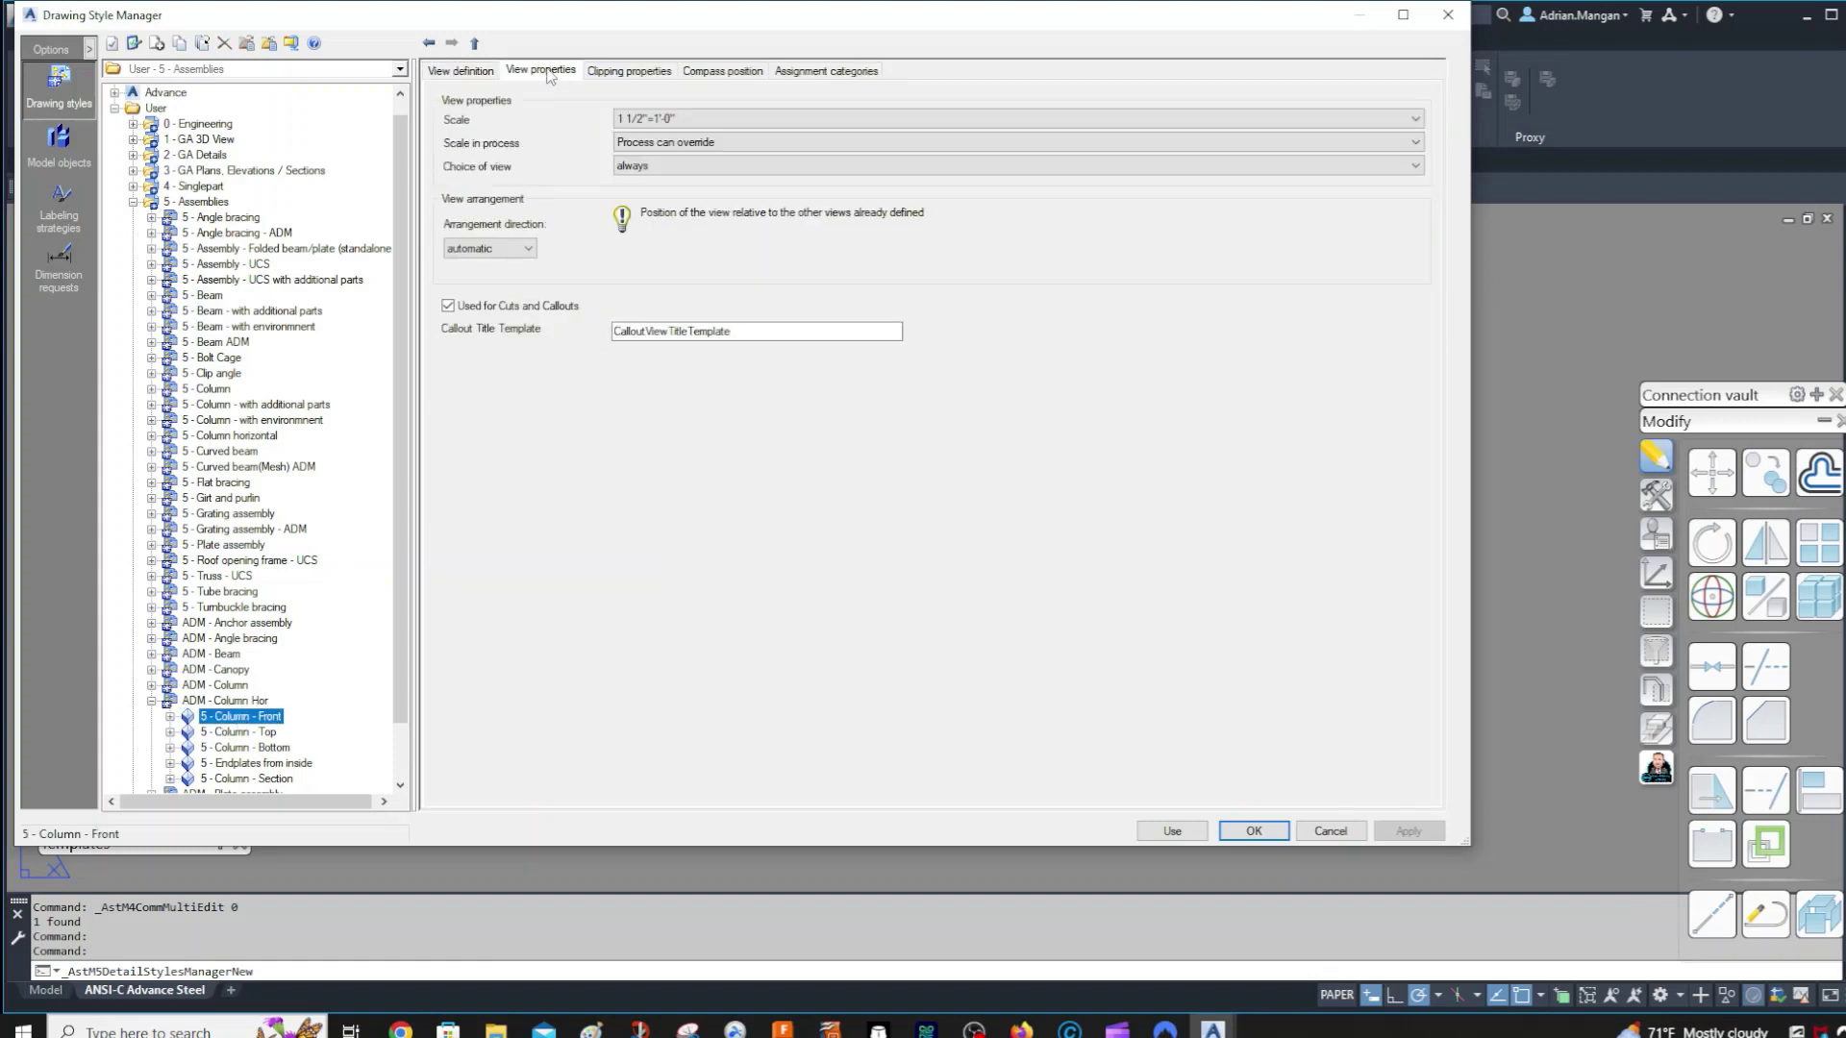
pyautogui.click(633, 72)
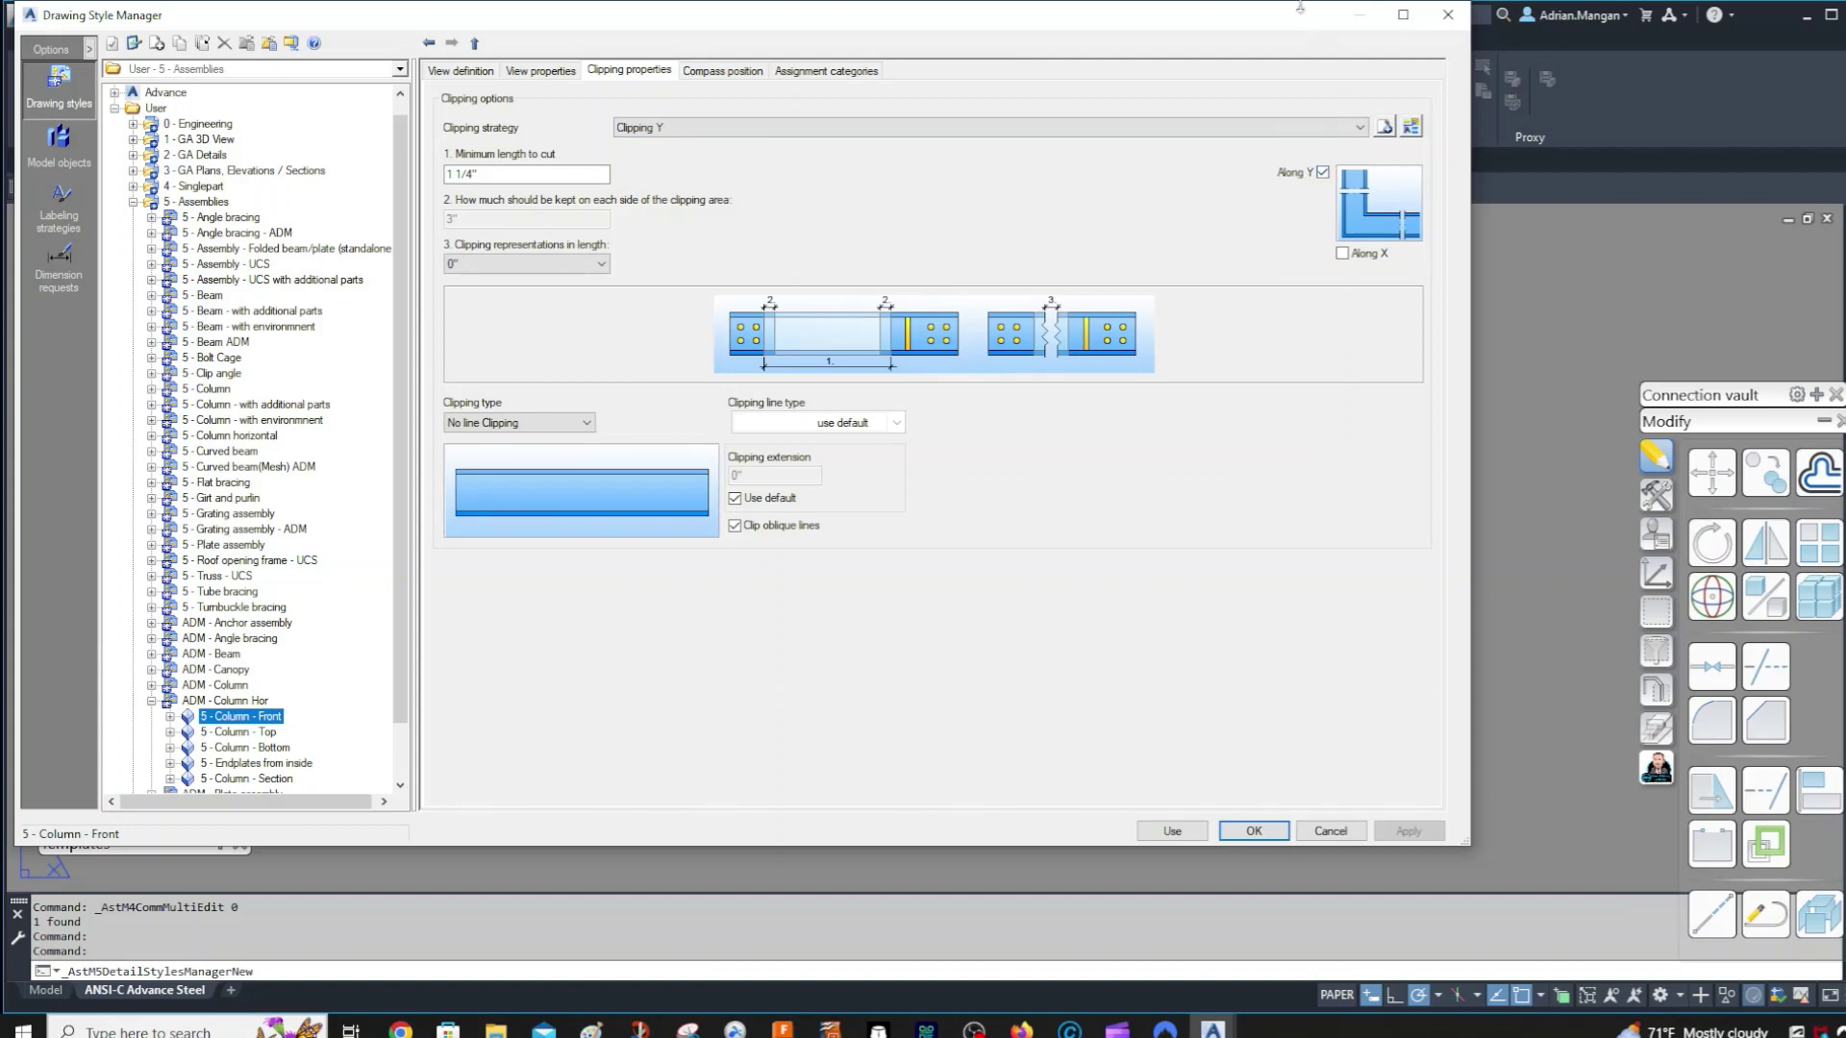
pyautogui.click(1324, 174)
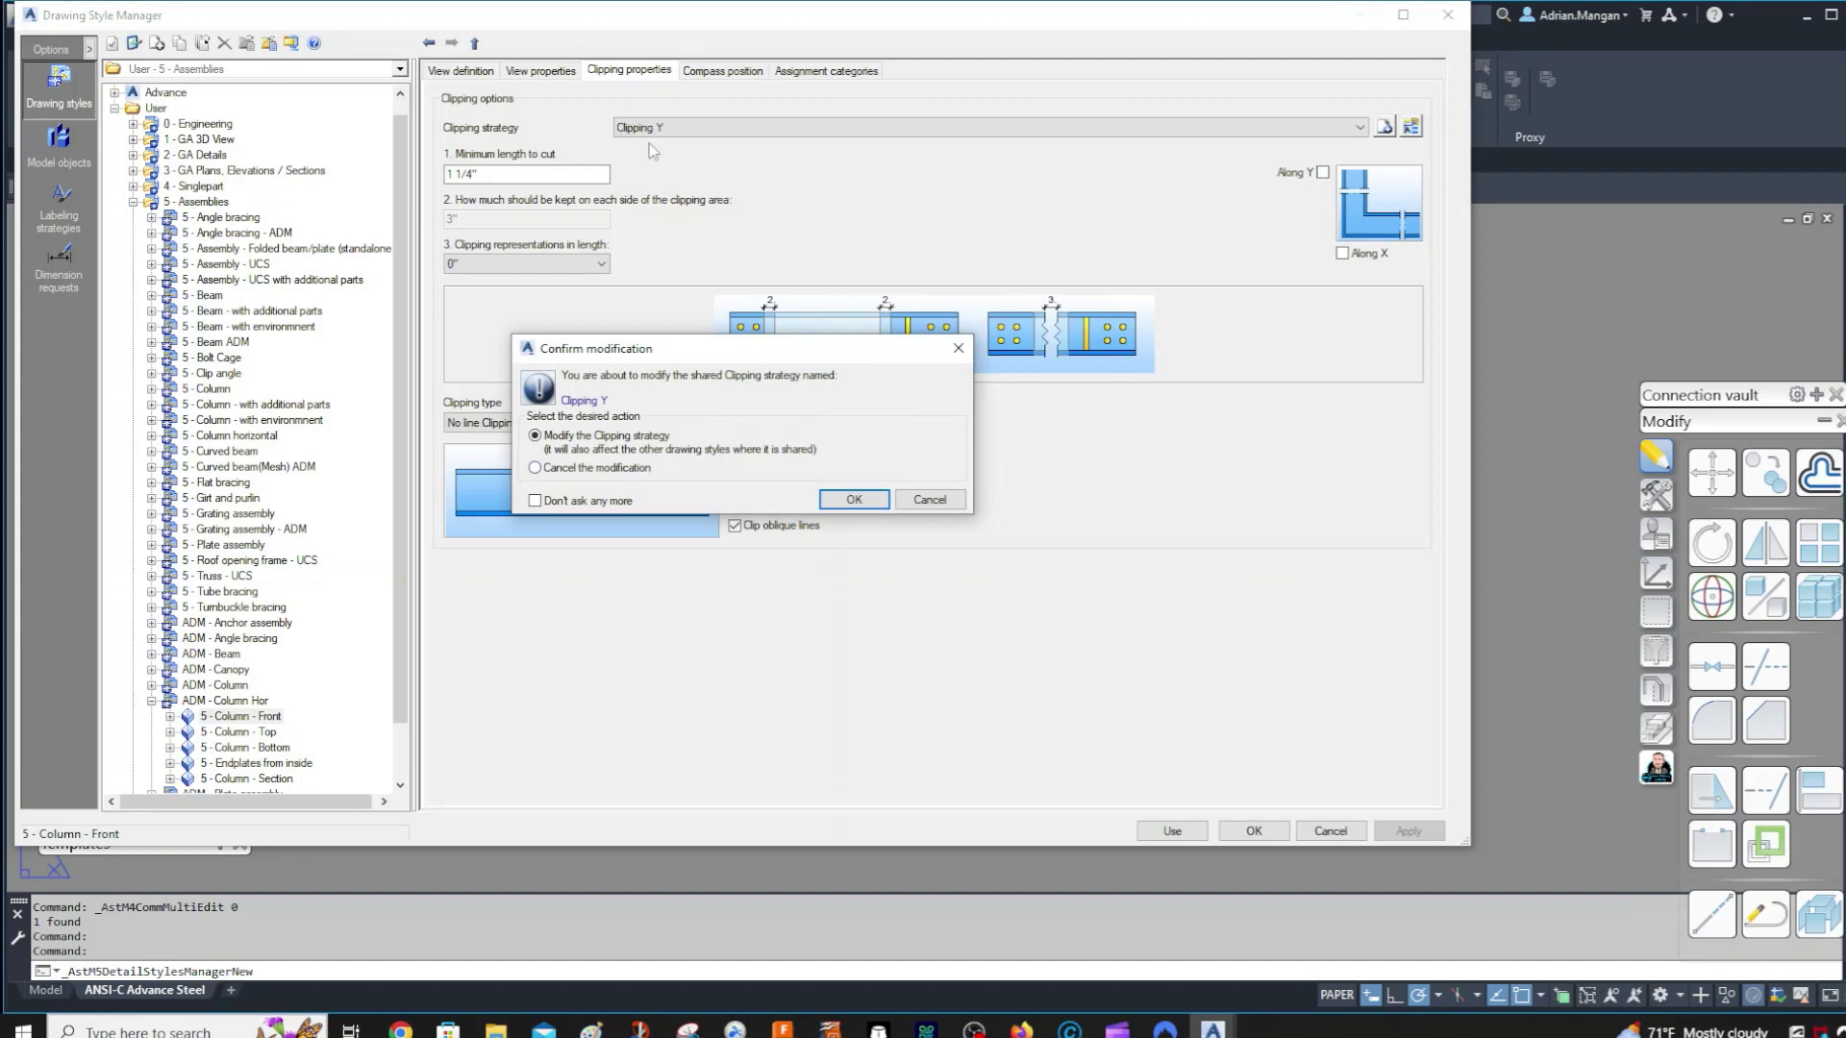
pyautogui.click(920, 501)
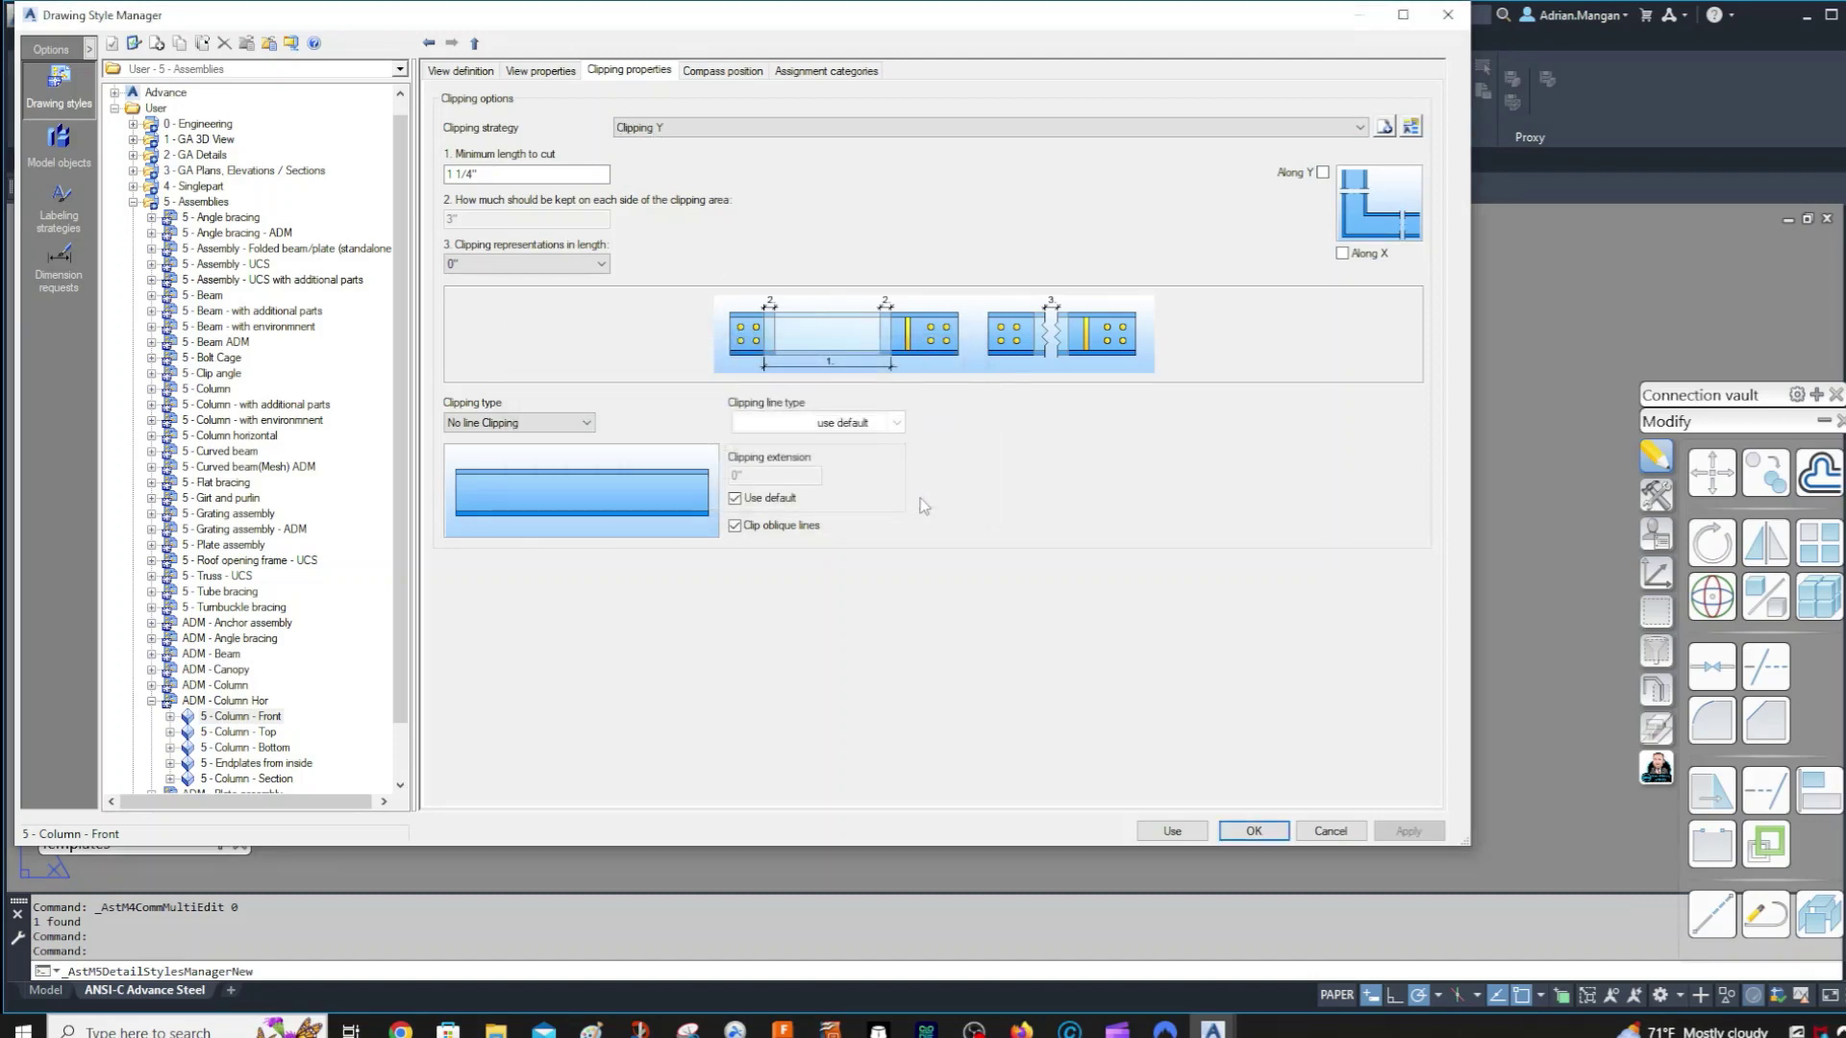
pyautogui.click(1323, 174)
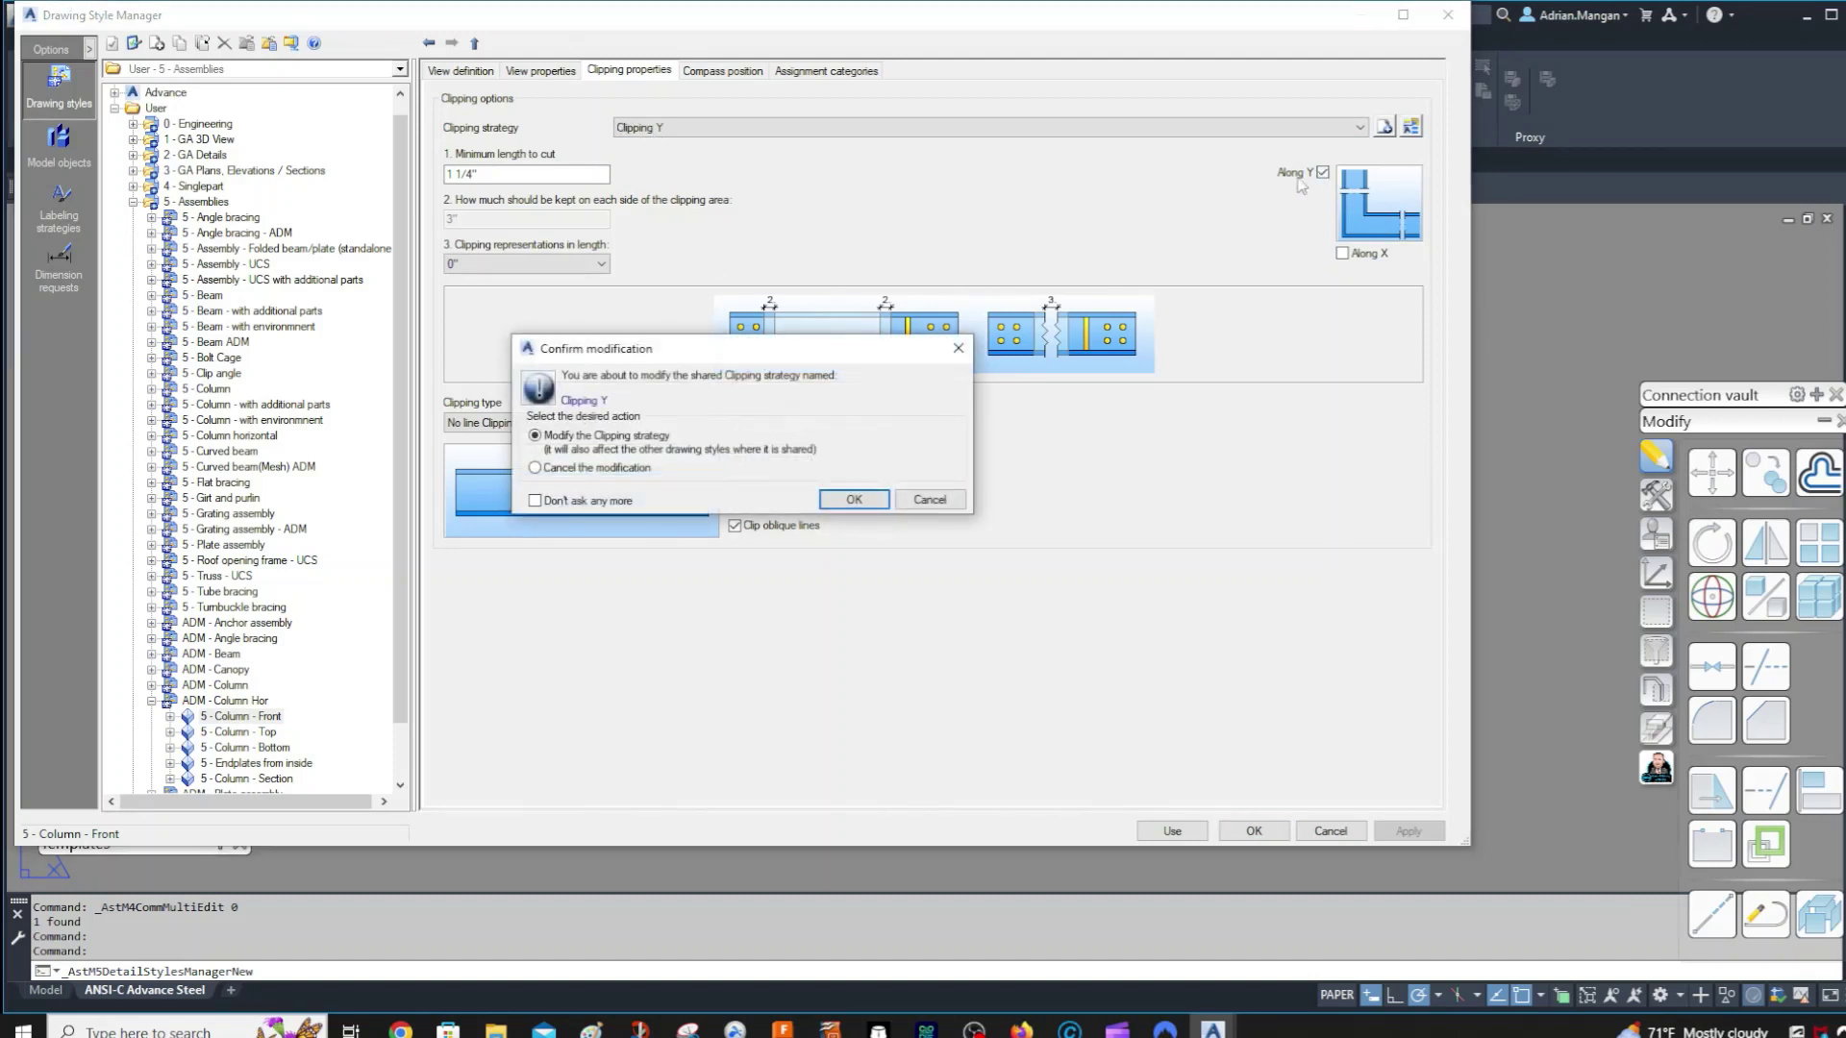
pyautogui.click(851, 499)
pyautogui.click(1146, 127)
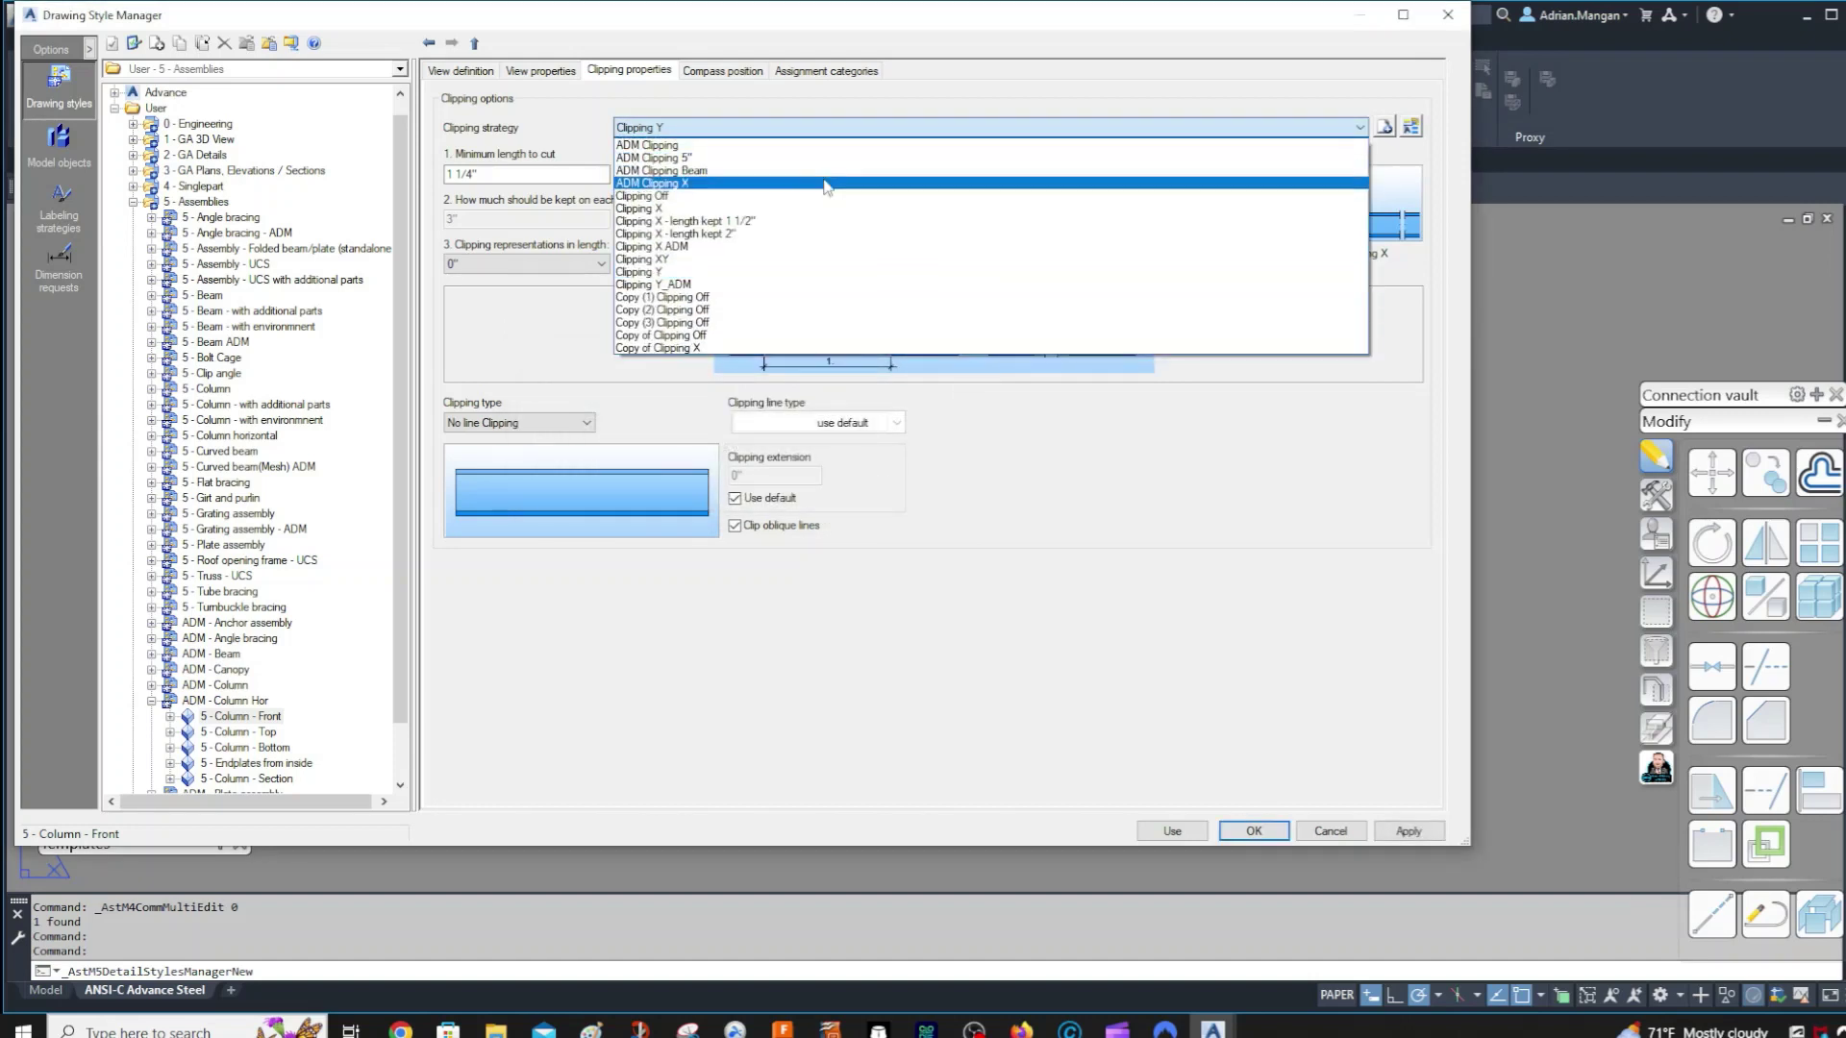
pyautogui.click(723, 210)
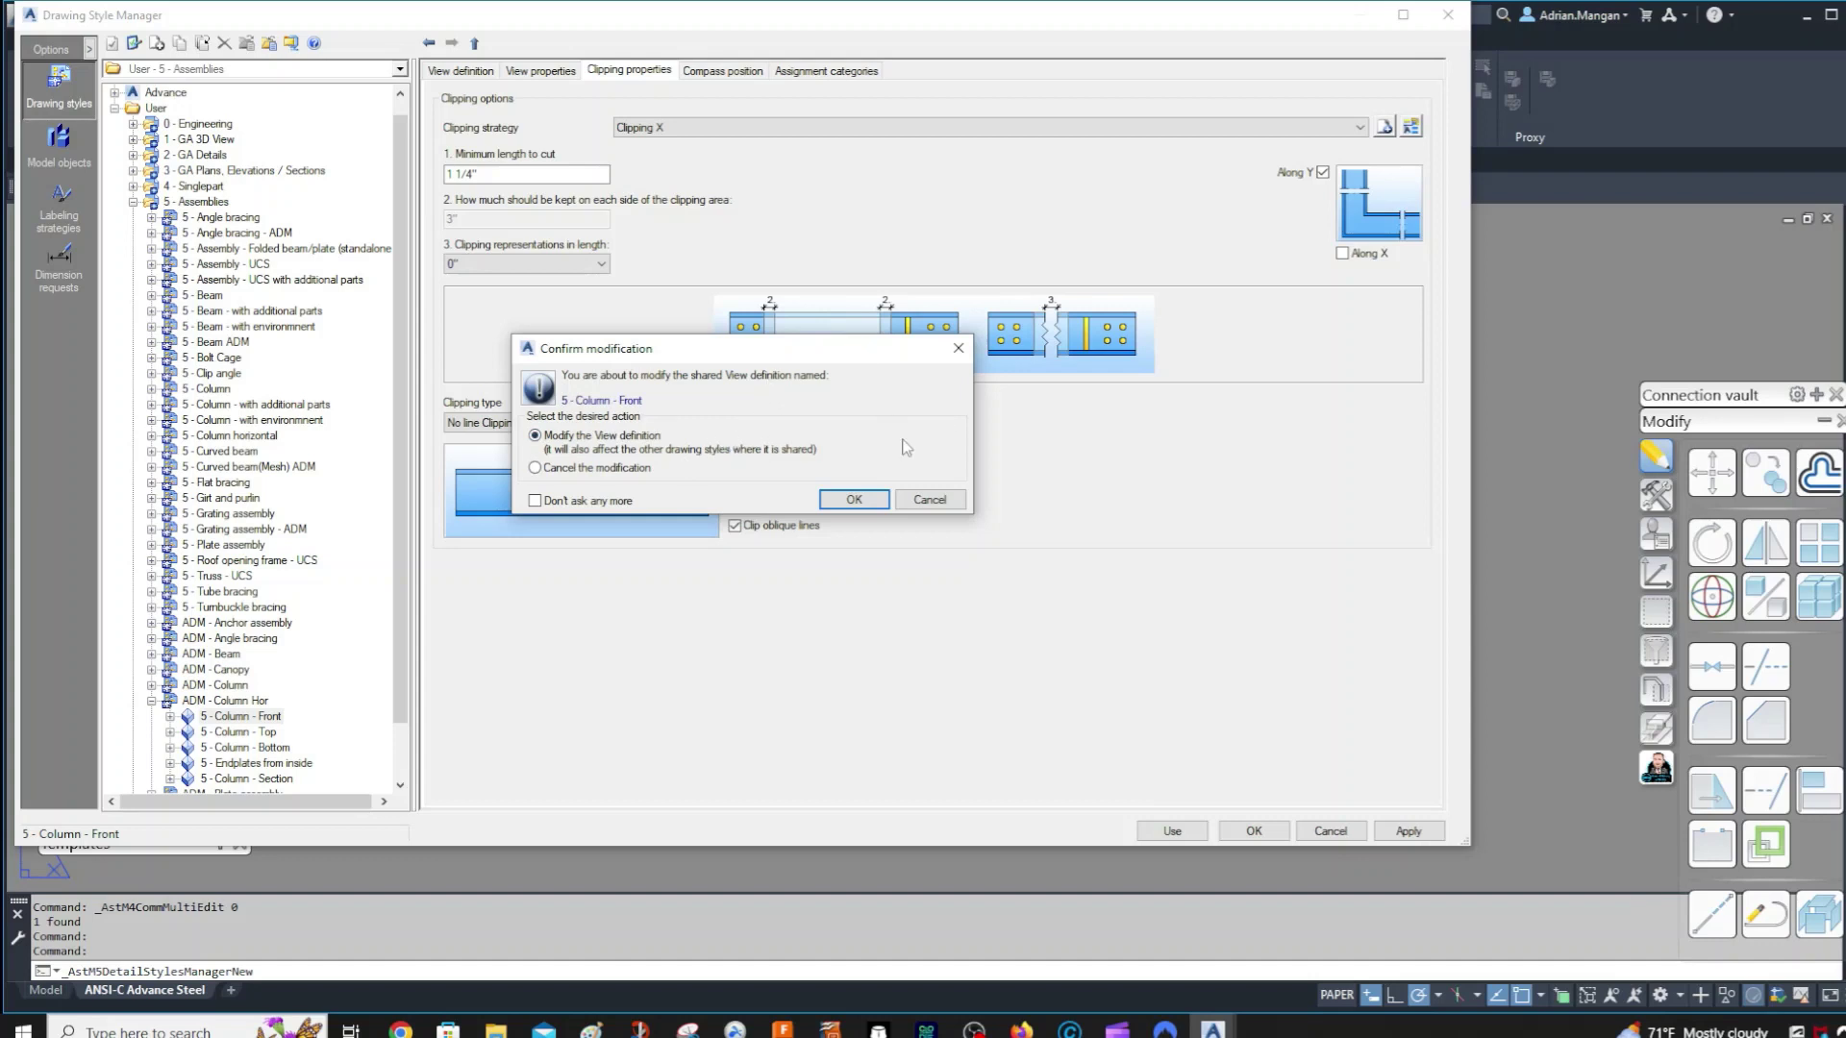
pyautogui.click(904, 496)
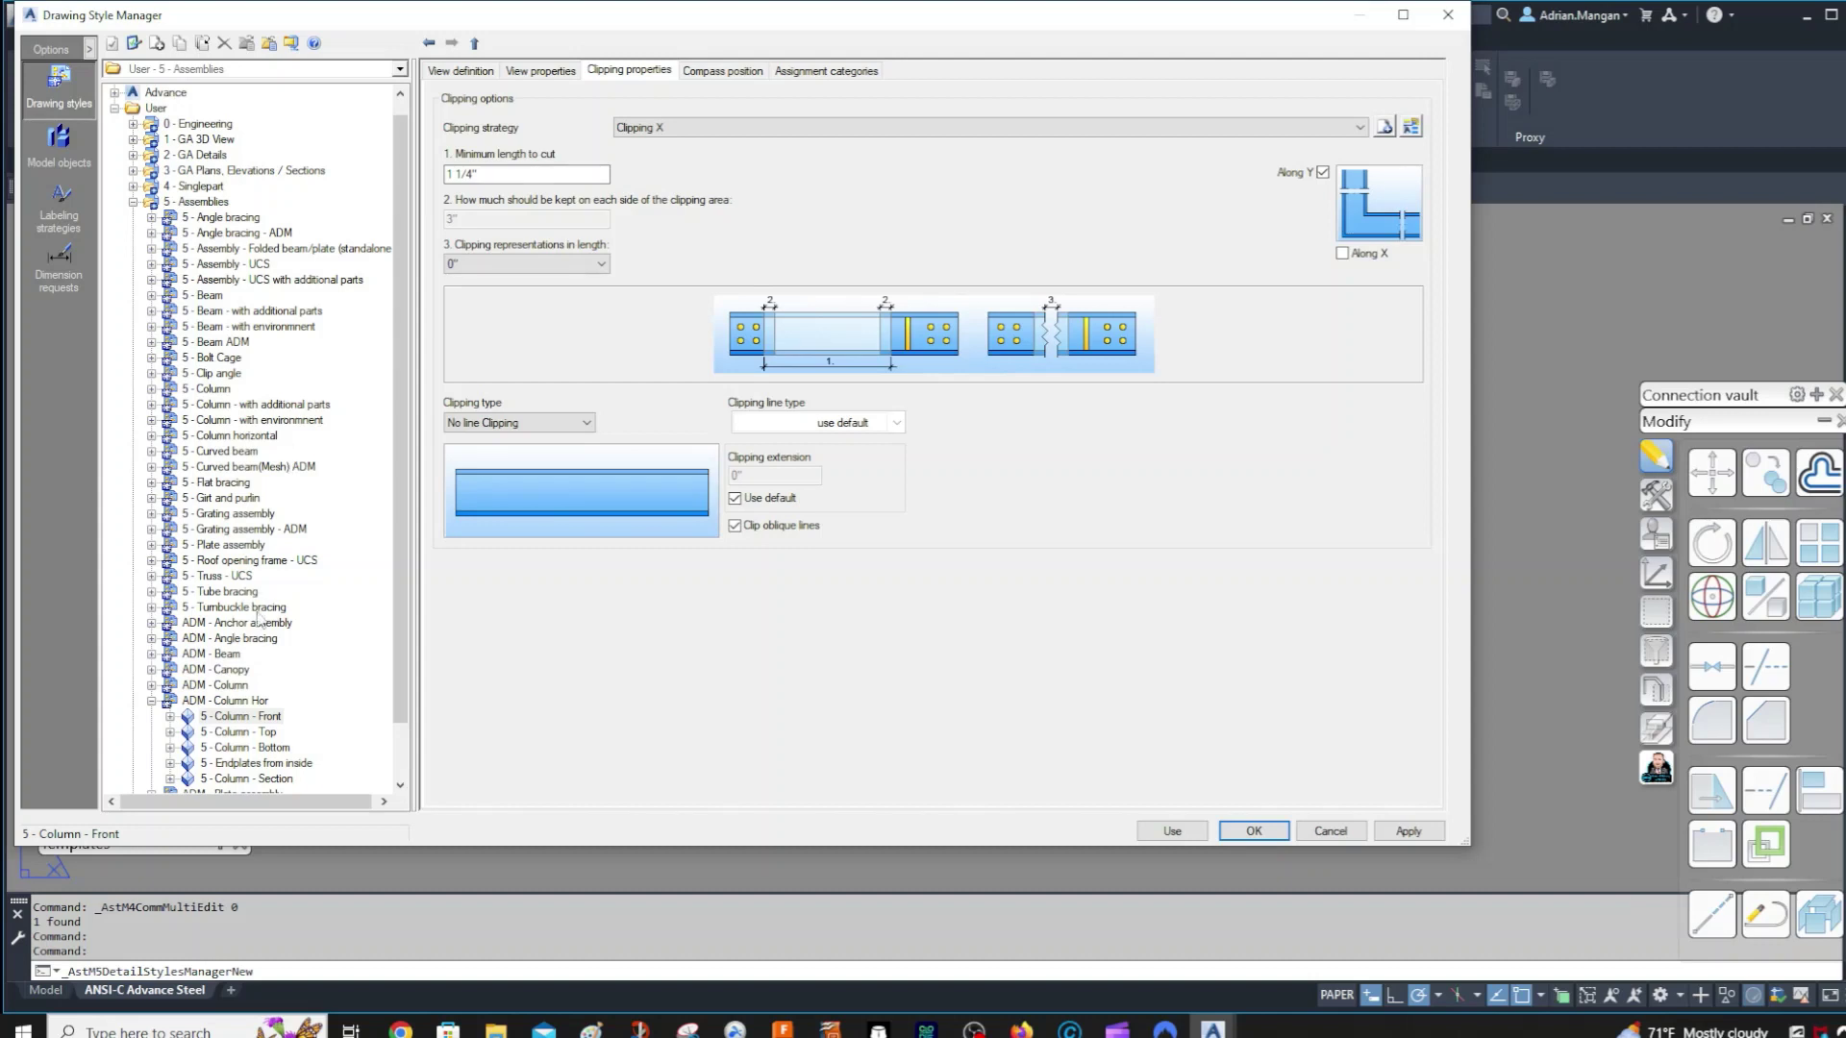
# - Replace the front view of the ADM - Column Hor style with a copy named 5 - Column Hor - Front
pyautogui.scroll(-1, 262, 639)
pyautogui.click(247, 670)
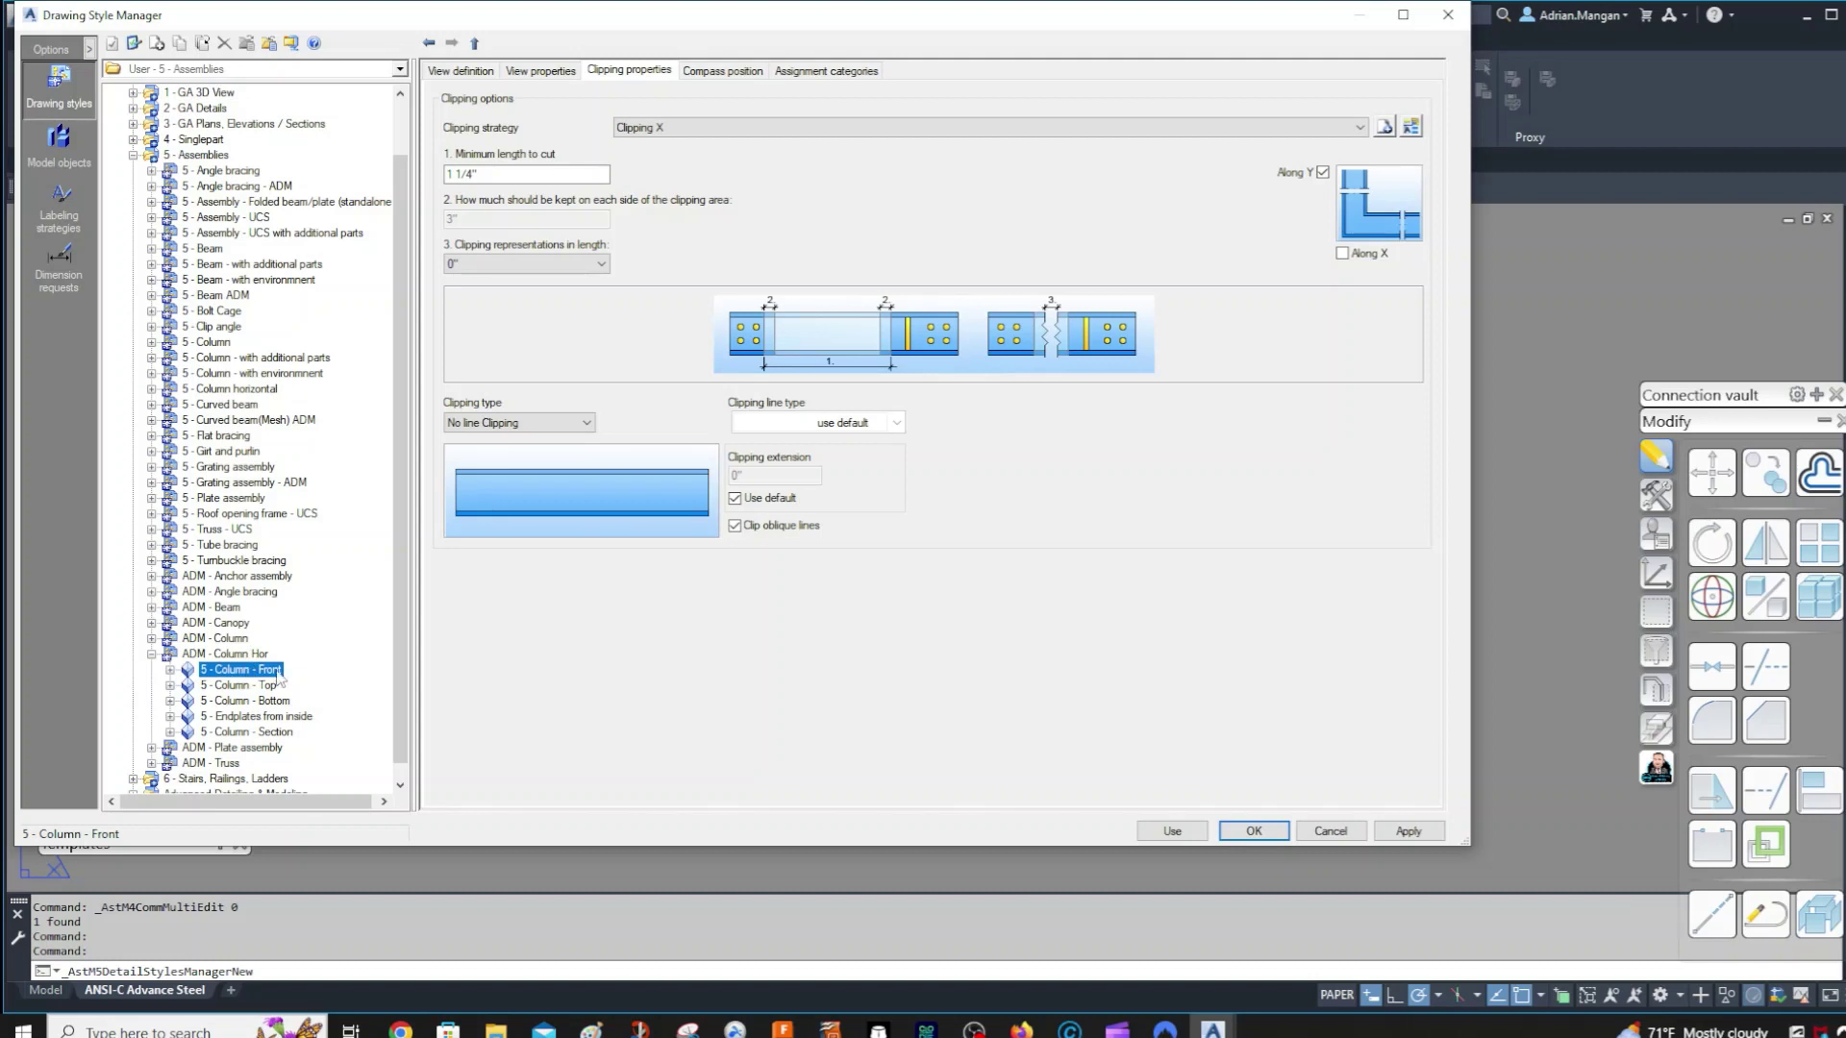
pyautogui.click(486, 72)
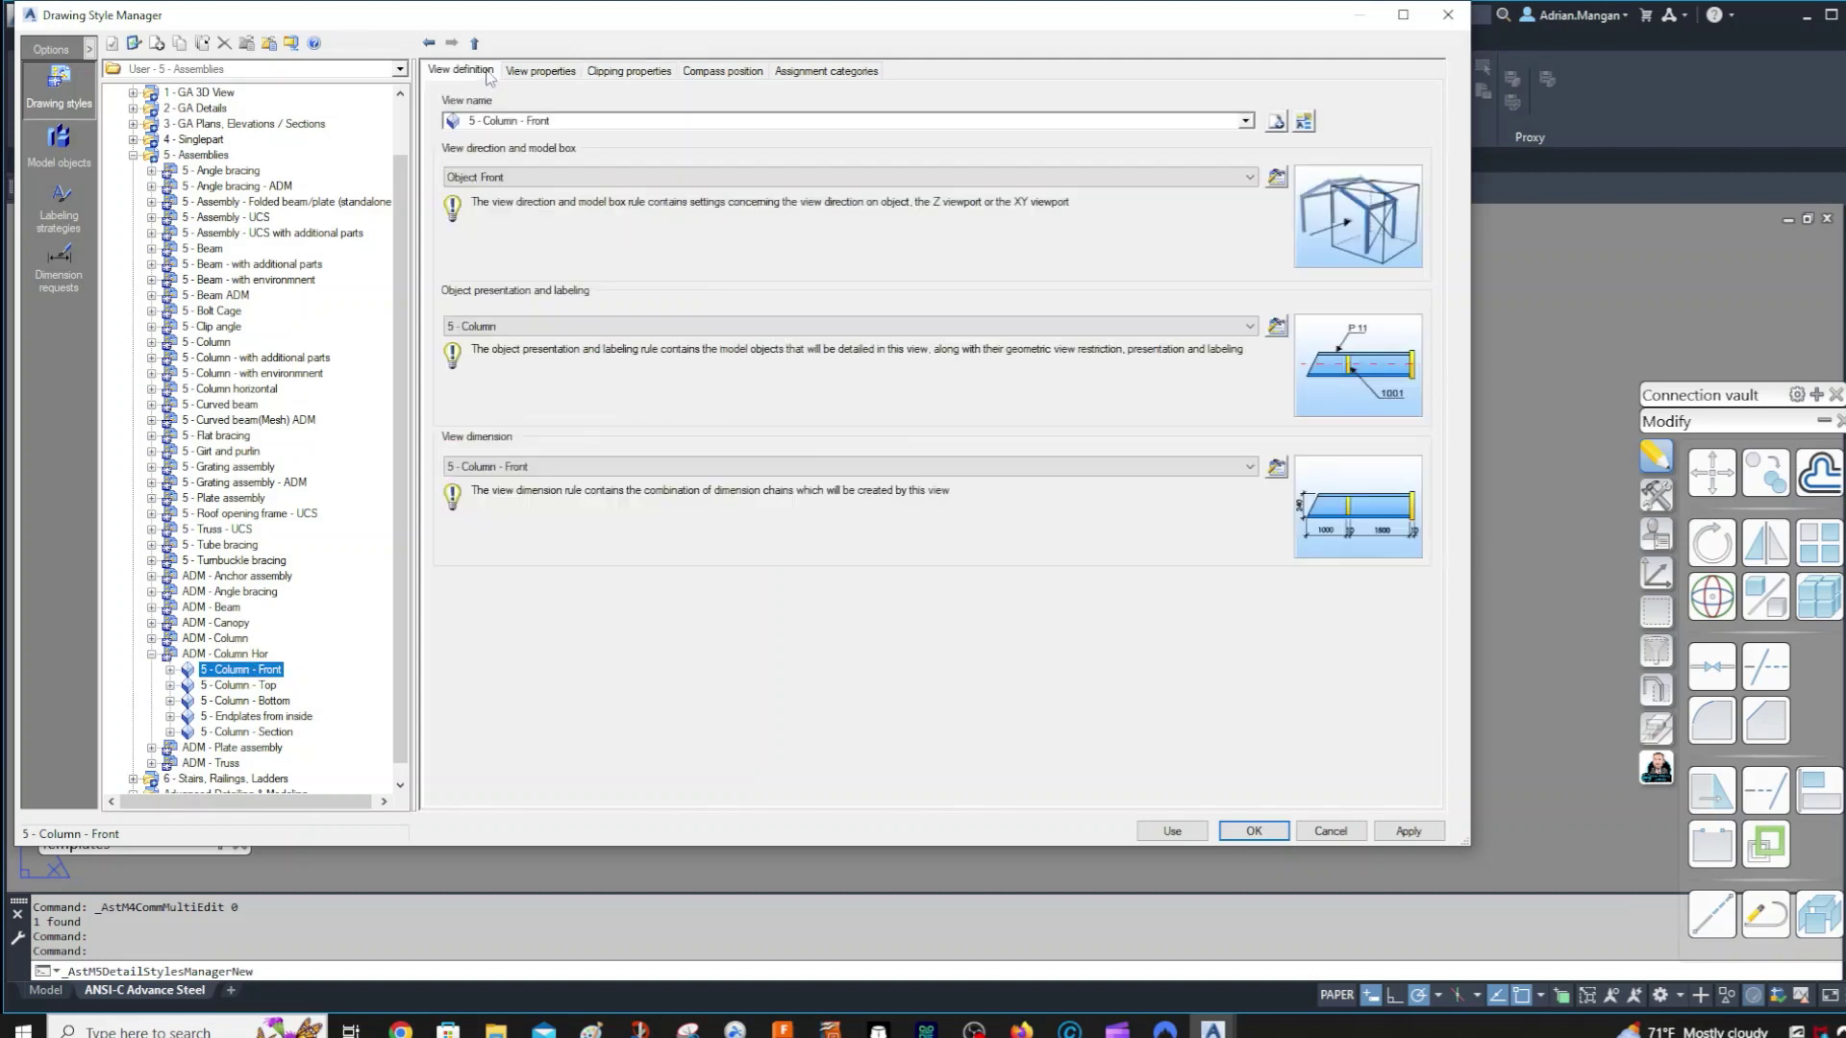
pyautogui.click(1276, 121)
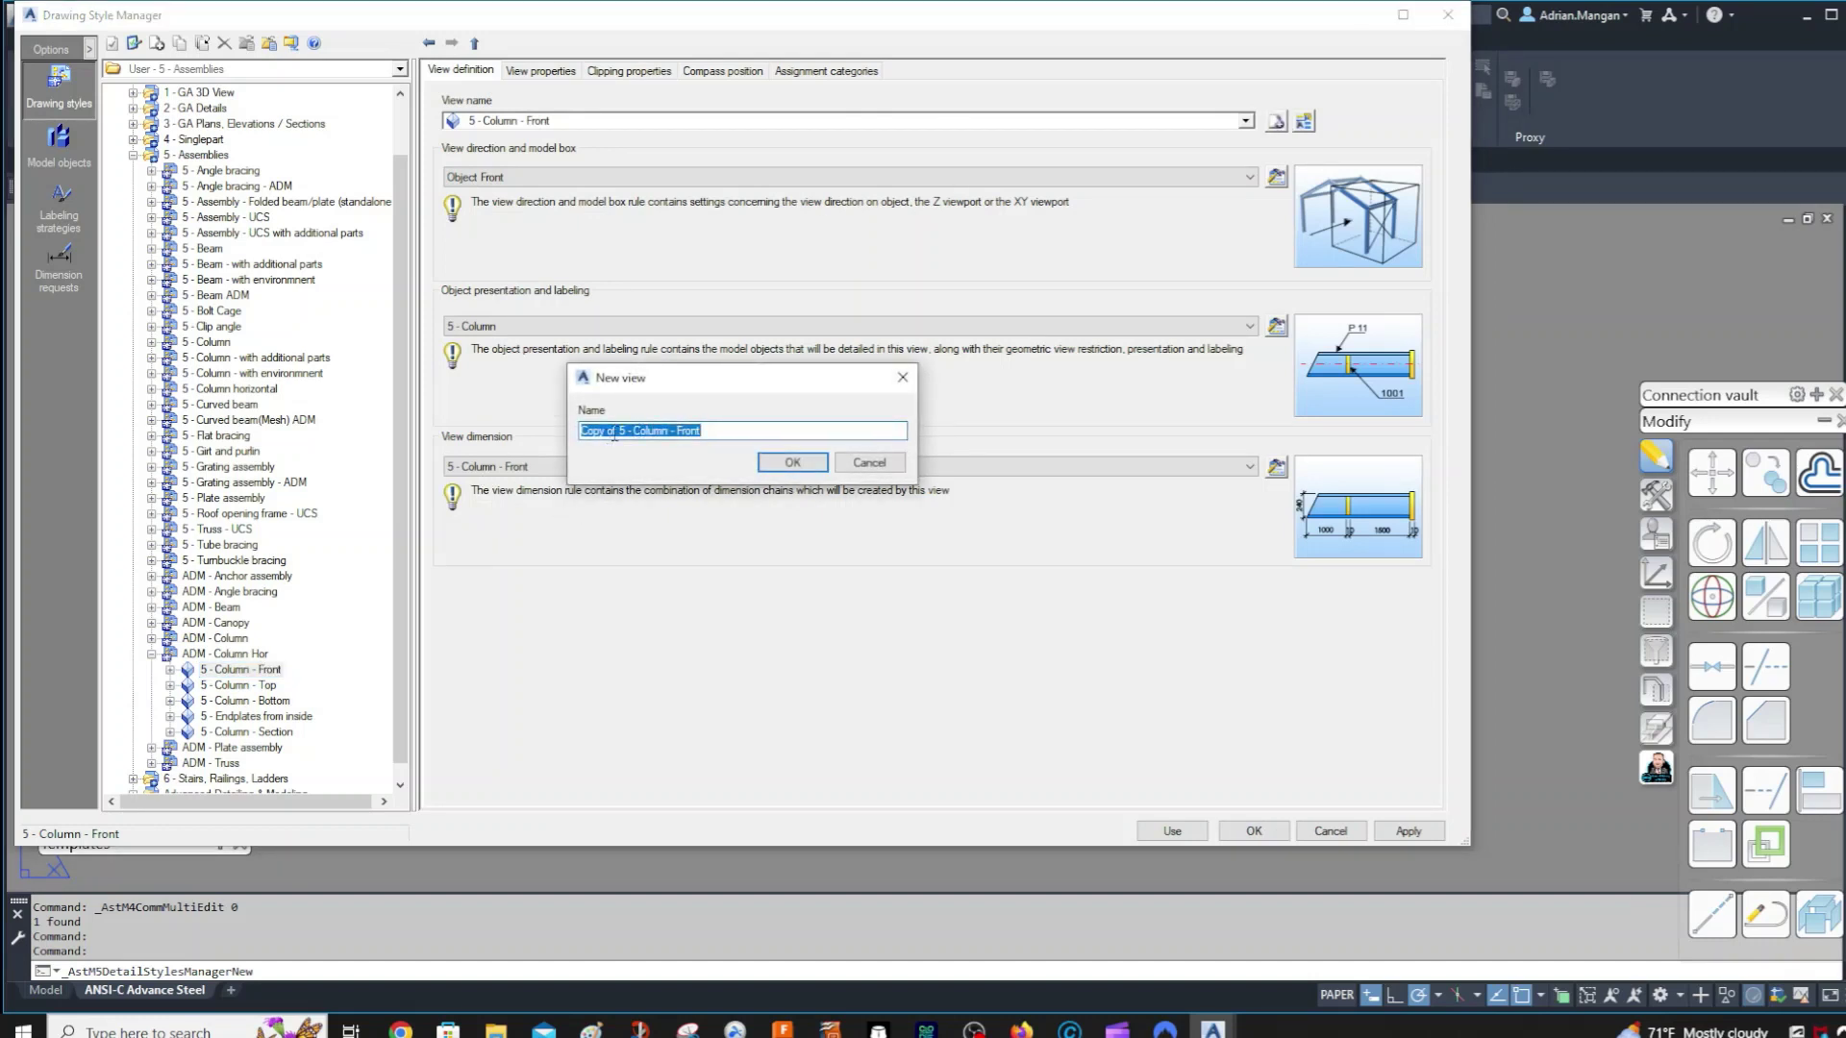
pyautogui.moveTo(621, 435); pyautogui.dragTo(468, 431)
pyautogui.press('Delete')
pyautogui.click(793, 462)
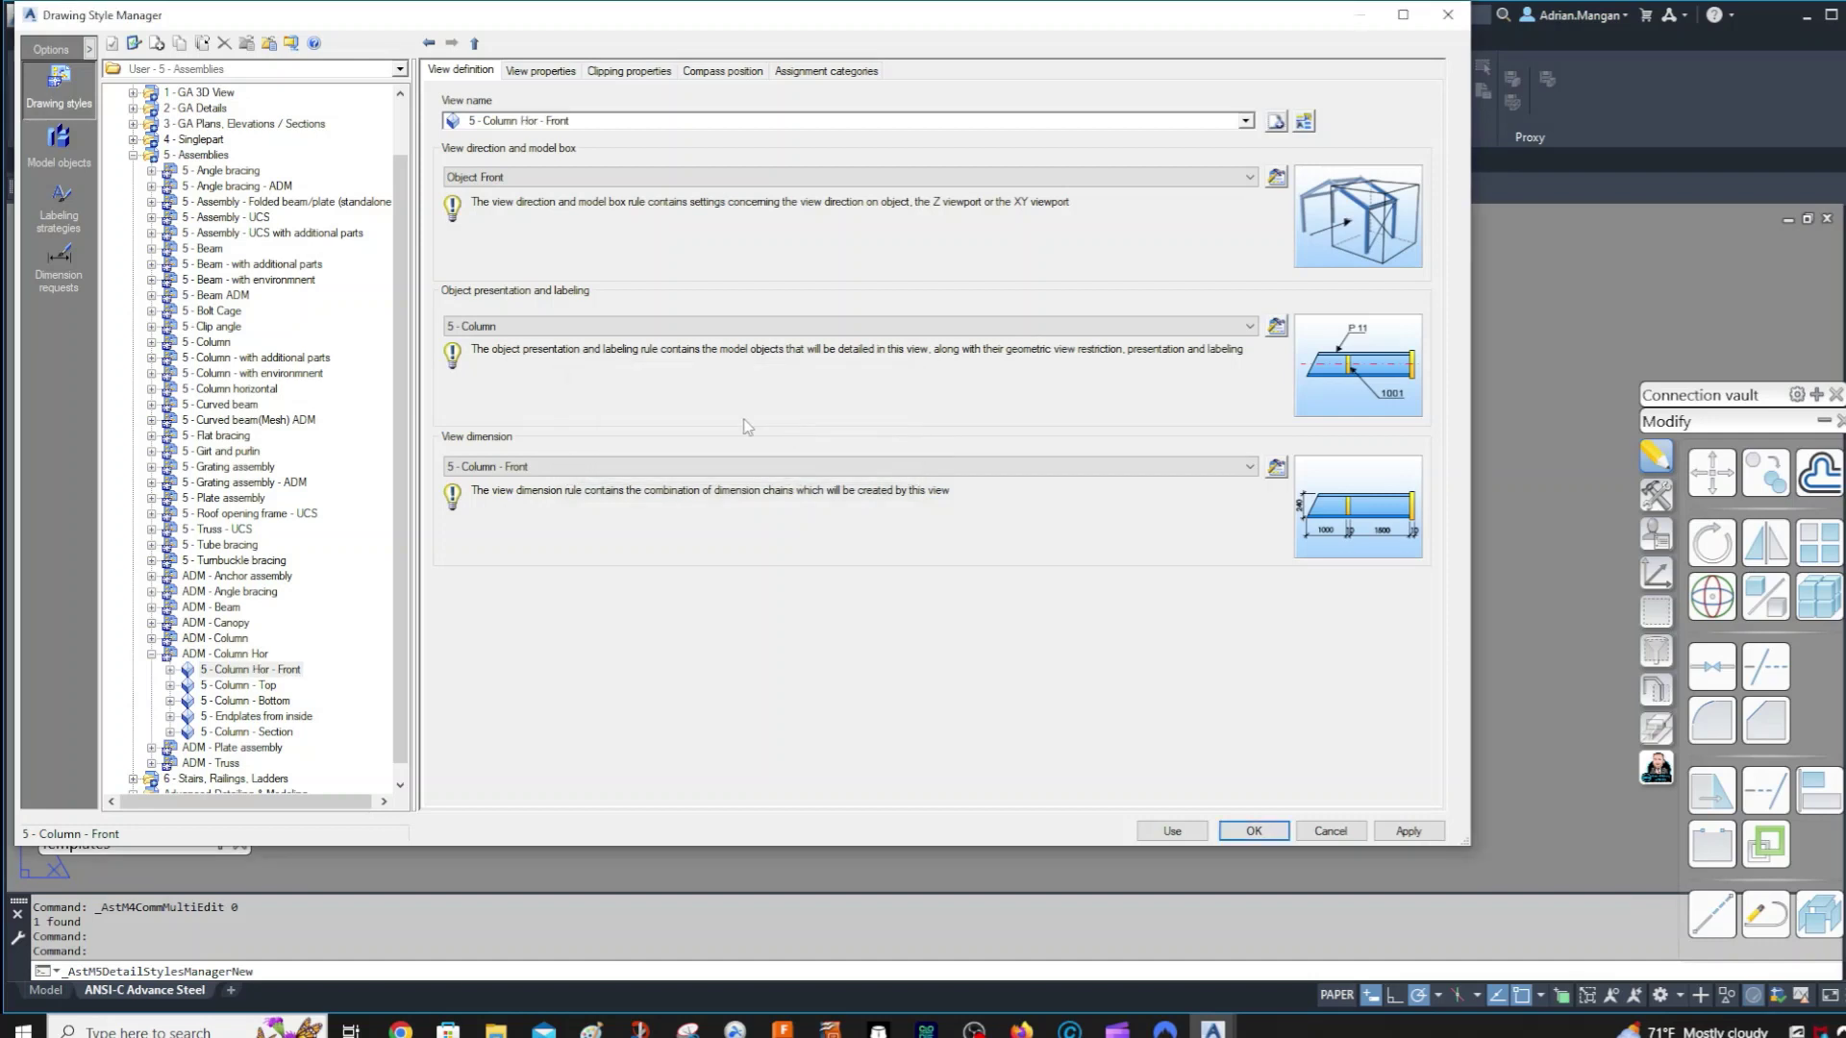
# - Replace the top view of the ADM - Column Hor style with a copy named 5 - Column Hor - Top
pyautogui.click(252, 684)
pyautogui.click(1277, 122)
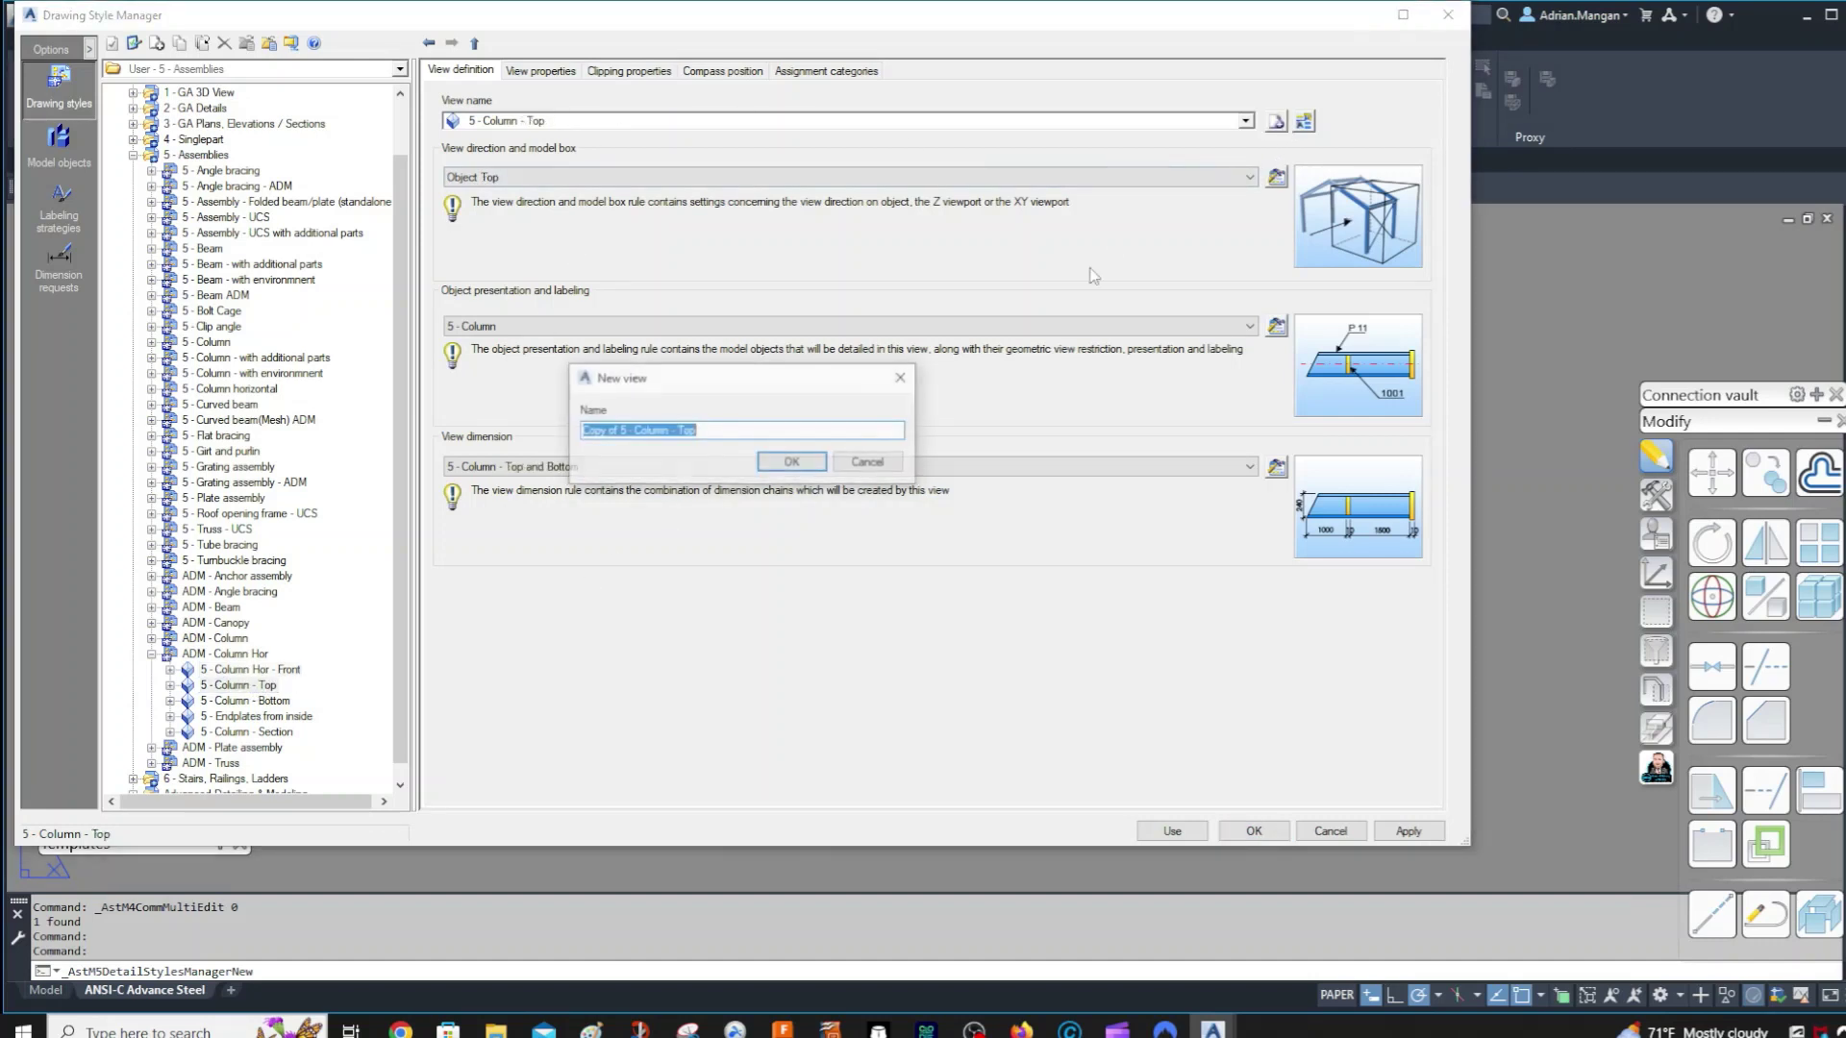
pyautogui.click(668, 431)
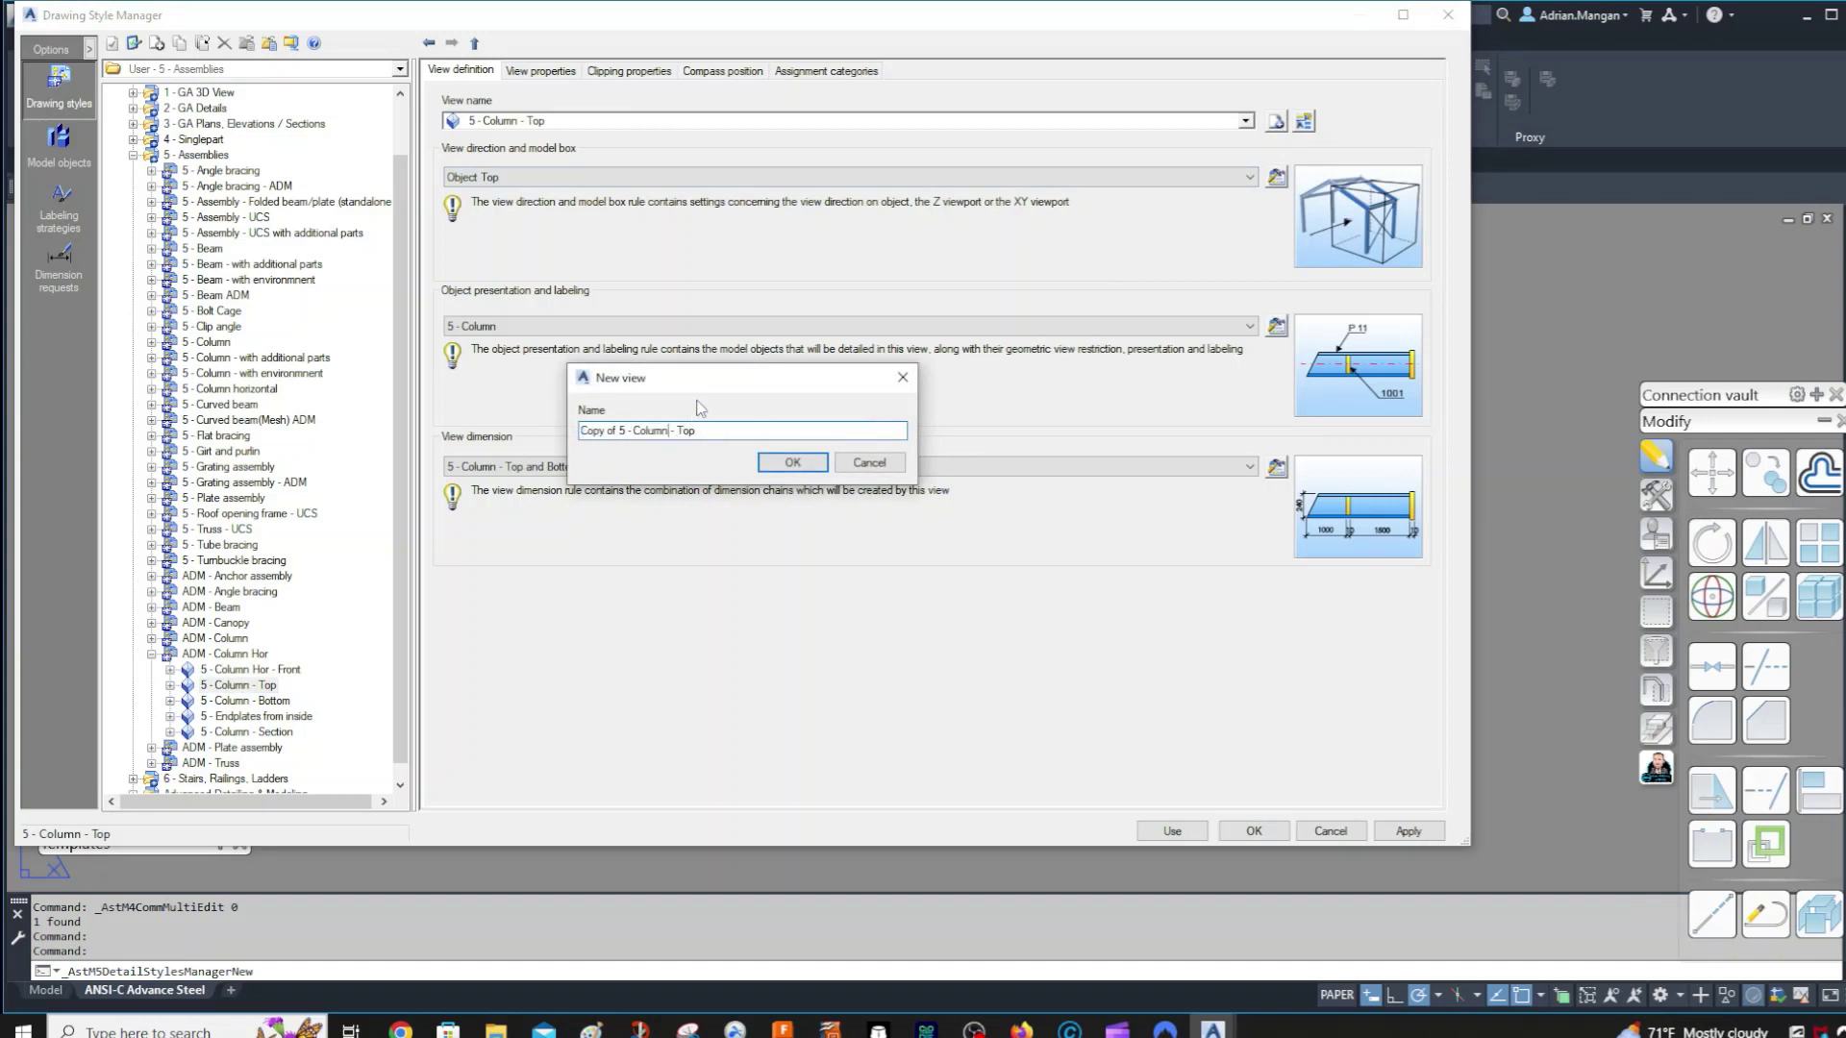
pyautogui.write('Hor')
pyautogui.moveTo(622, 435); pyautogui.dragTo(540, 438)
pyautogui.press('BackSpace')
pyautogui.click(765, 463)
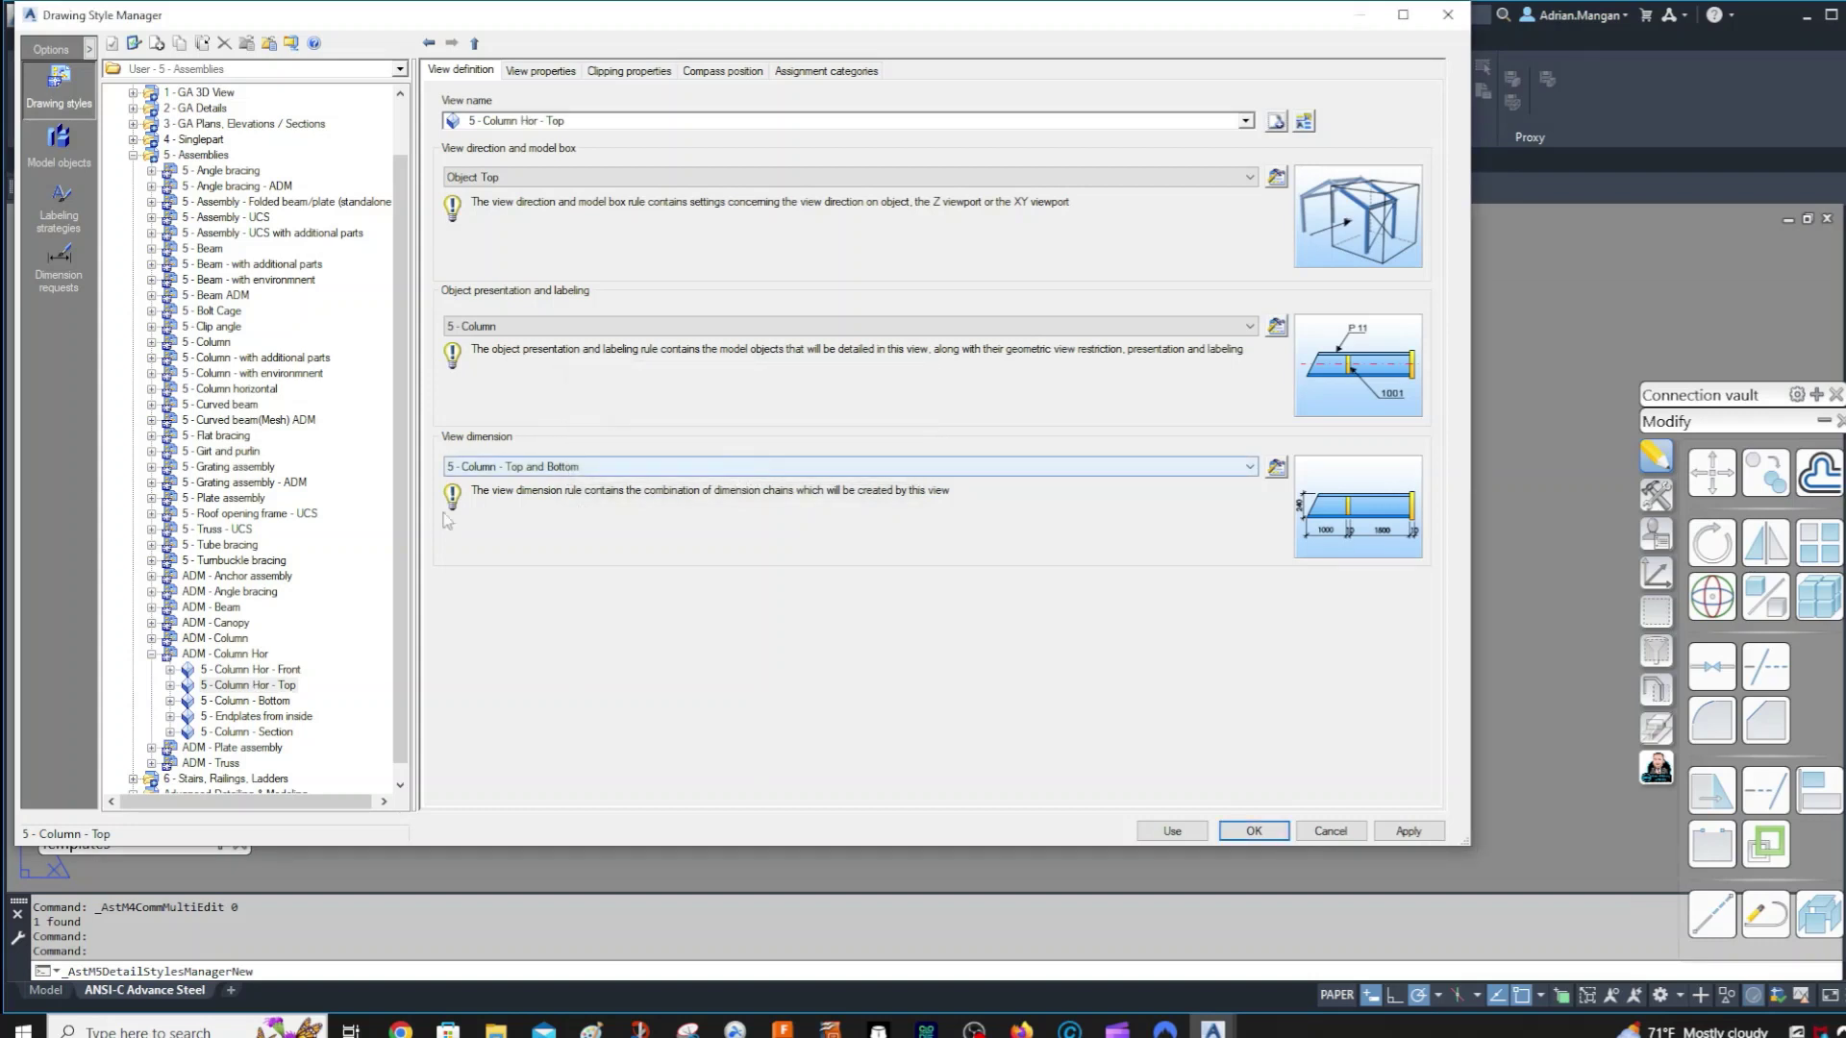
# - Replace the bottom view of the ADM - Column Hor style with a copy named 5 - Column Hor - Bottom
pyautogui.click(265, 702)
pyautogui.rightClick(260, 701)
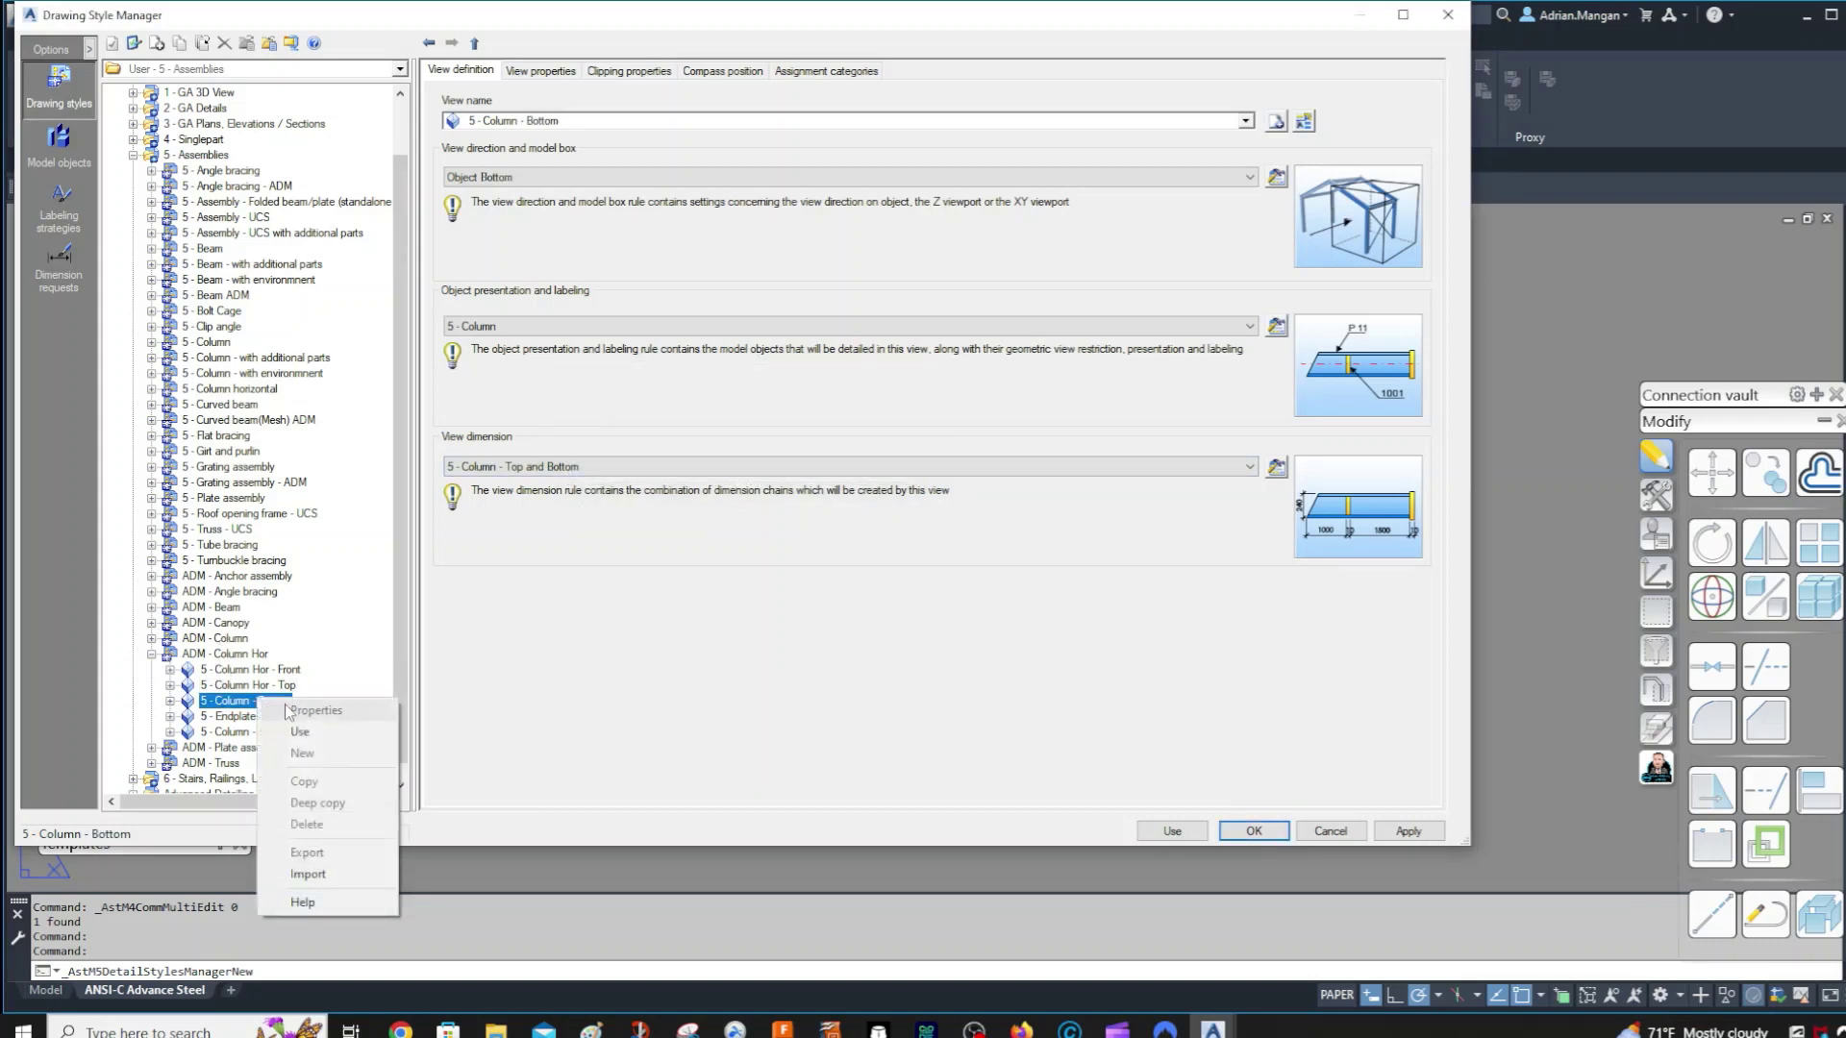
pyautogui.click(1276, 122)
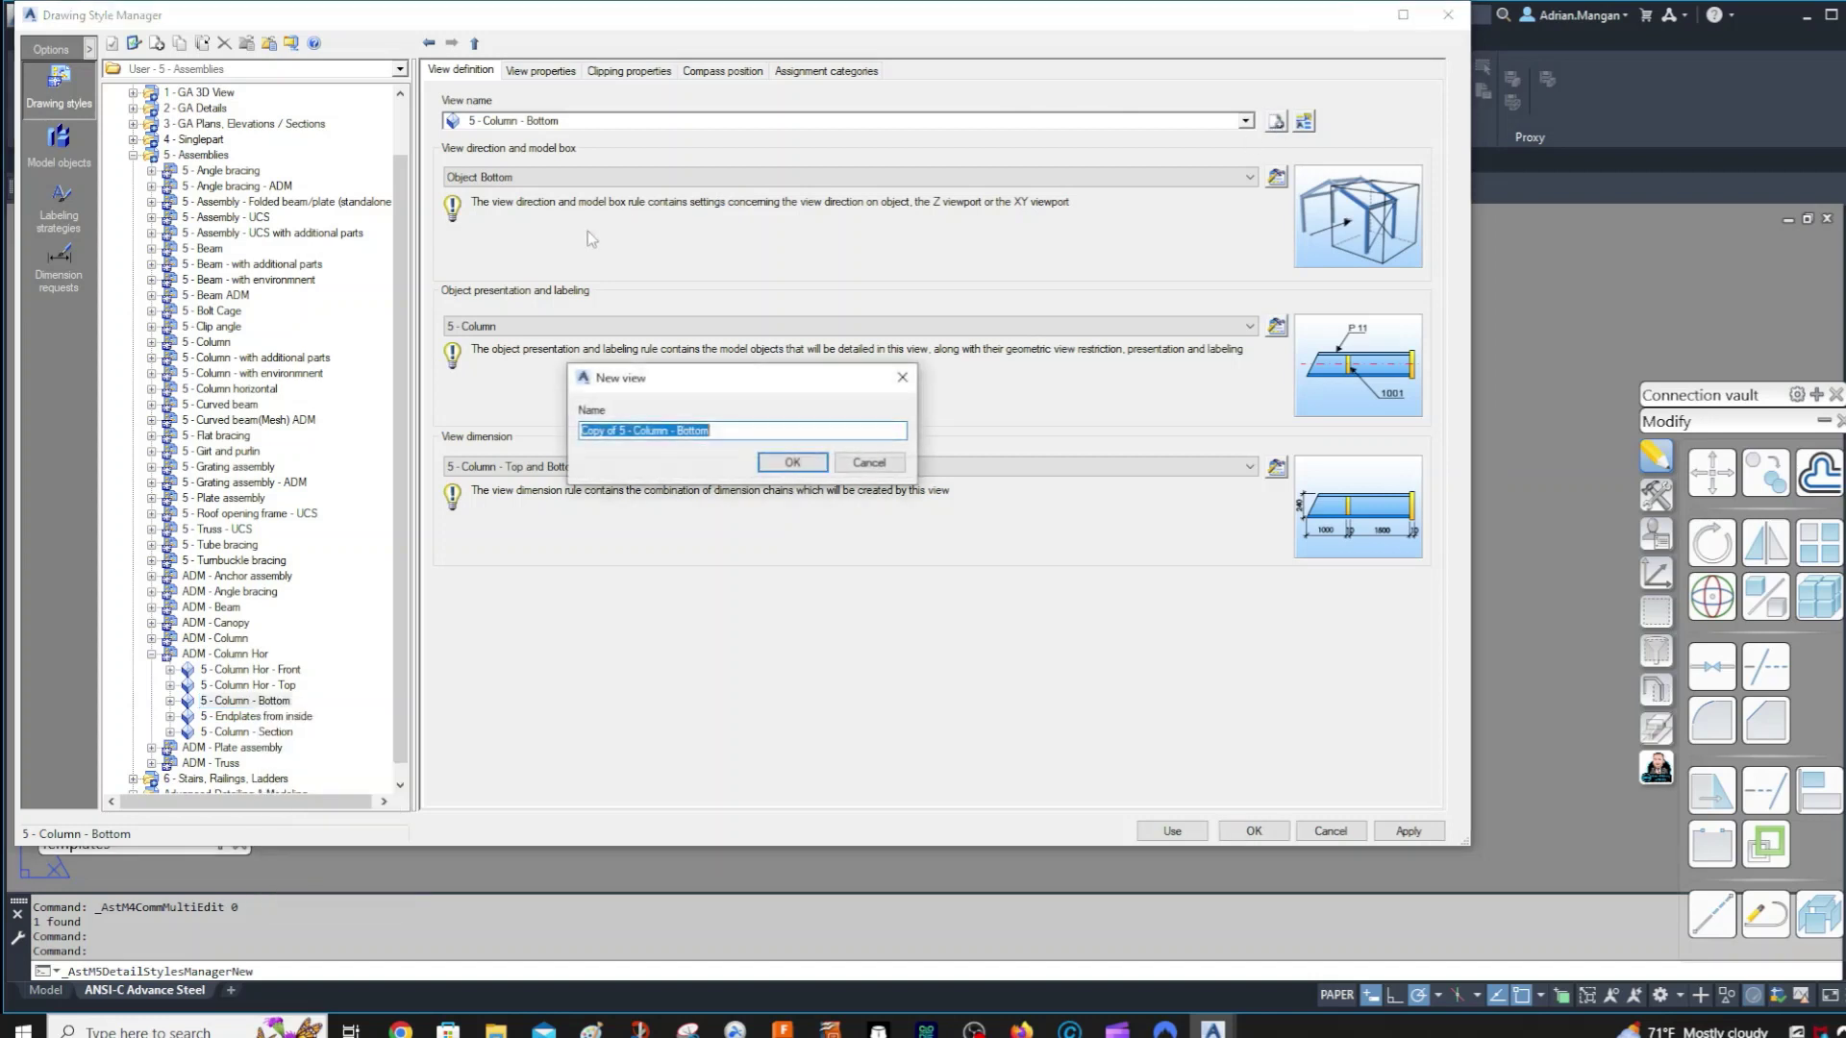
pyautogui.moveTo(622, 435); pyautogui.dragTo(527, 442)
pyautogui.press('Delete')
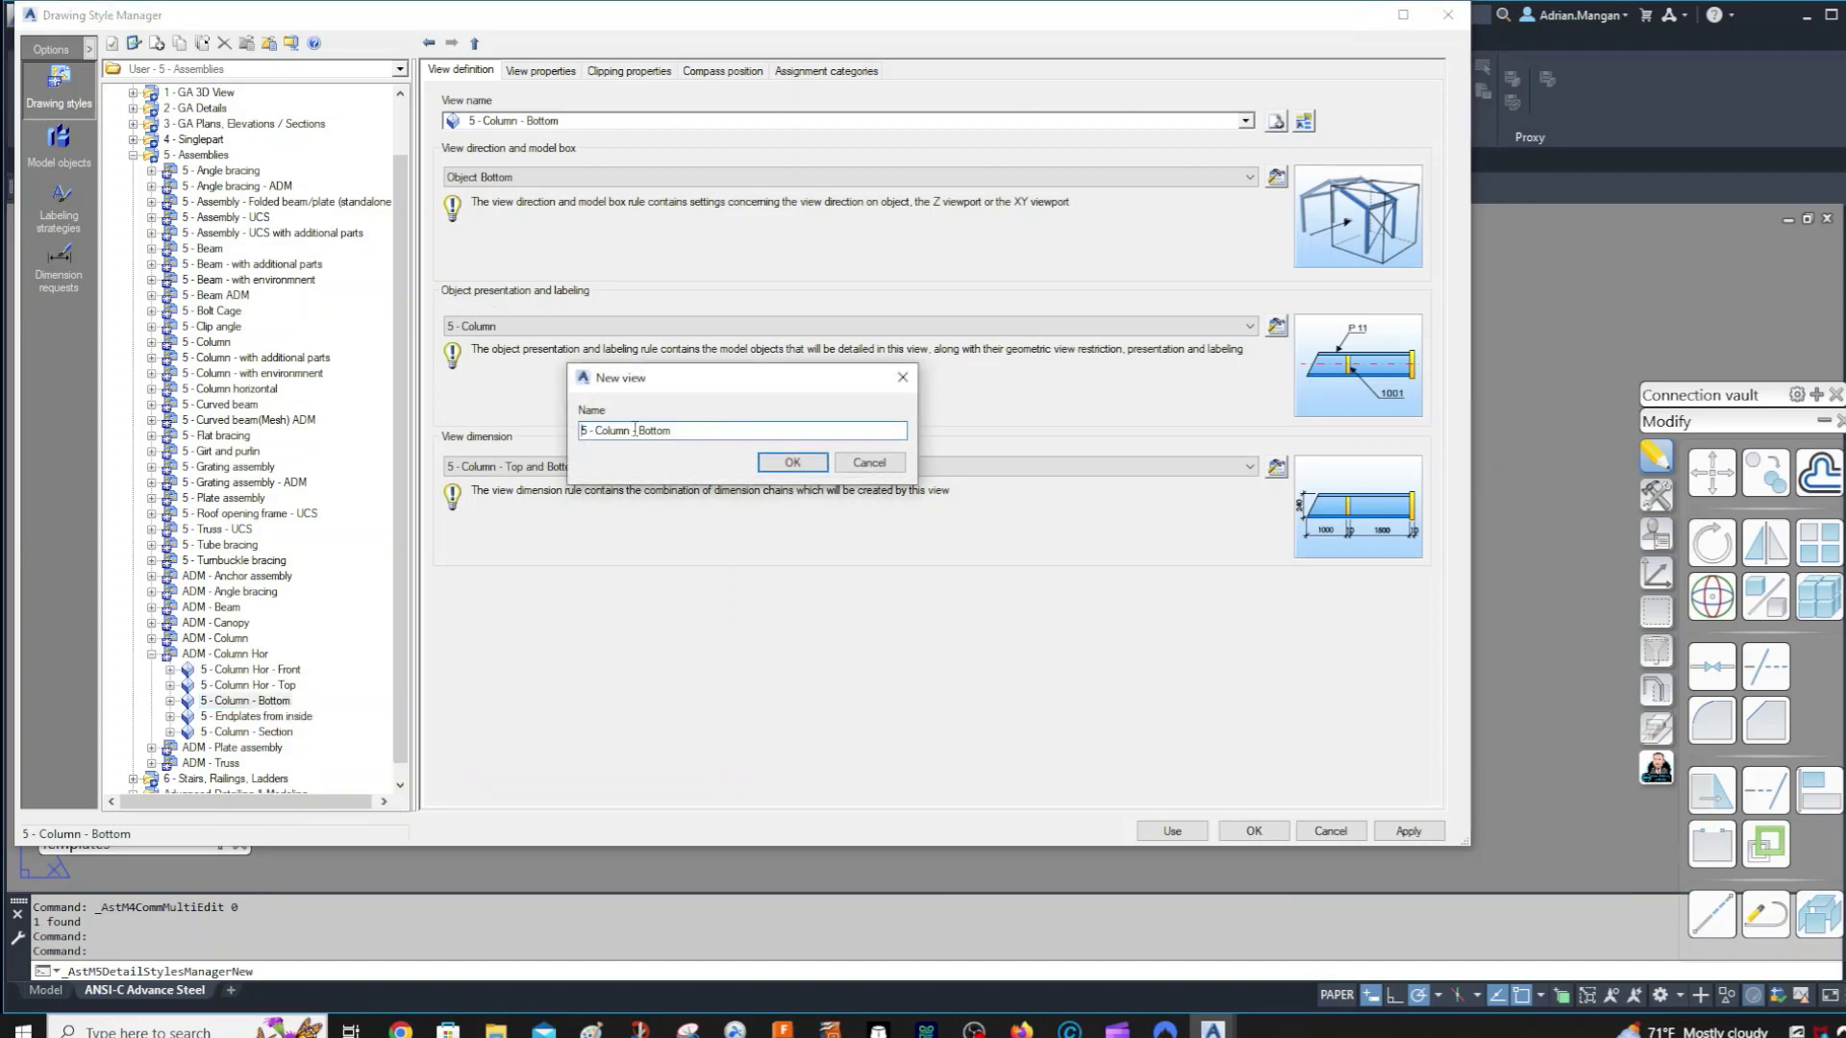
pyautogui.write('Hor')
pyautogui.click(788, 463)
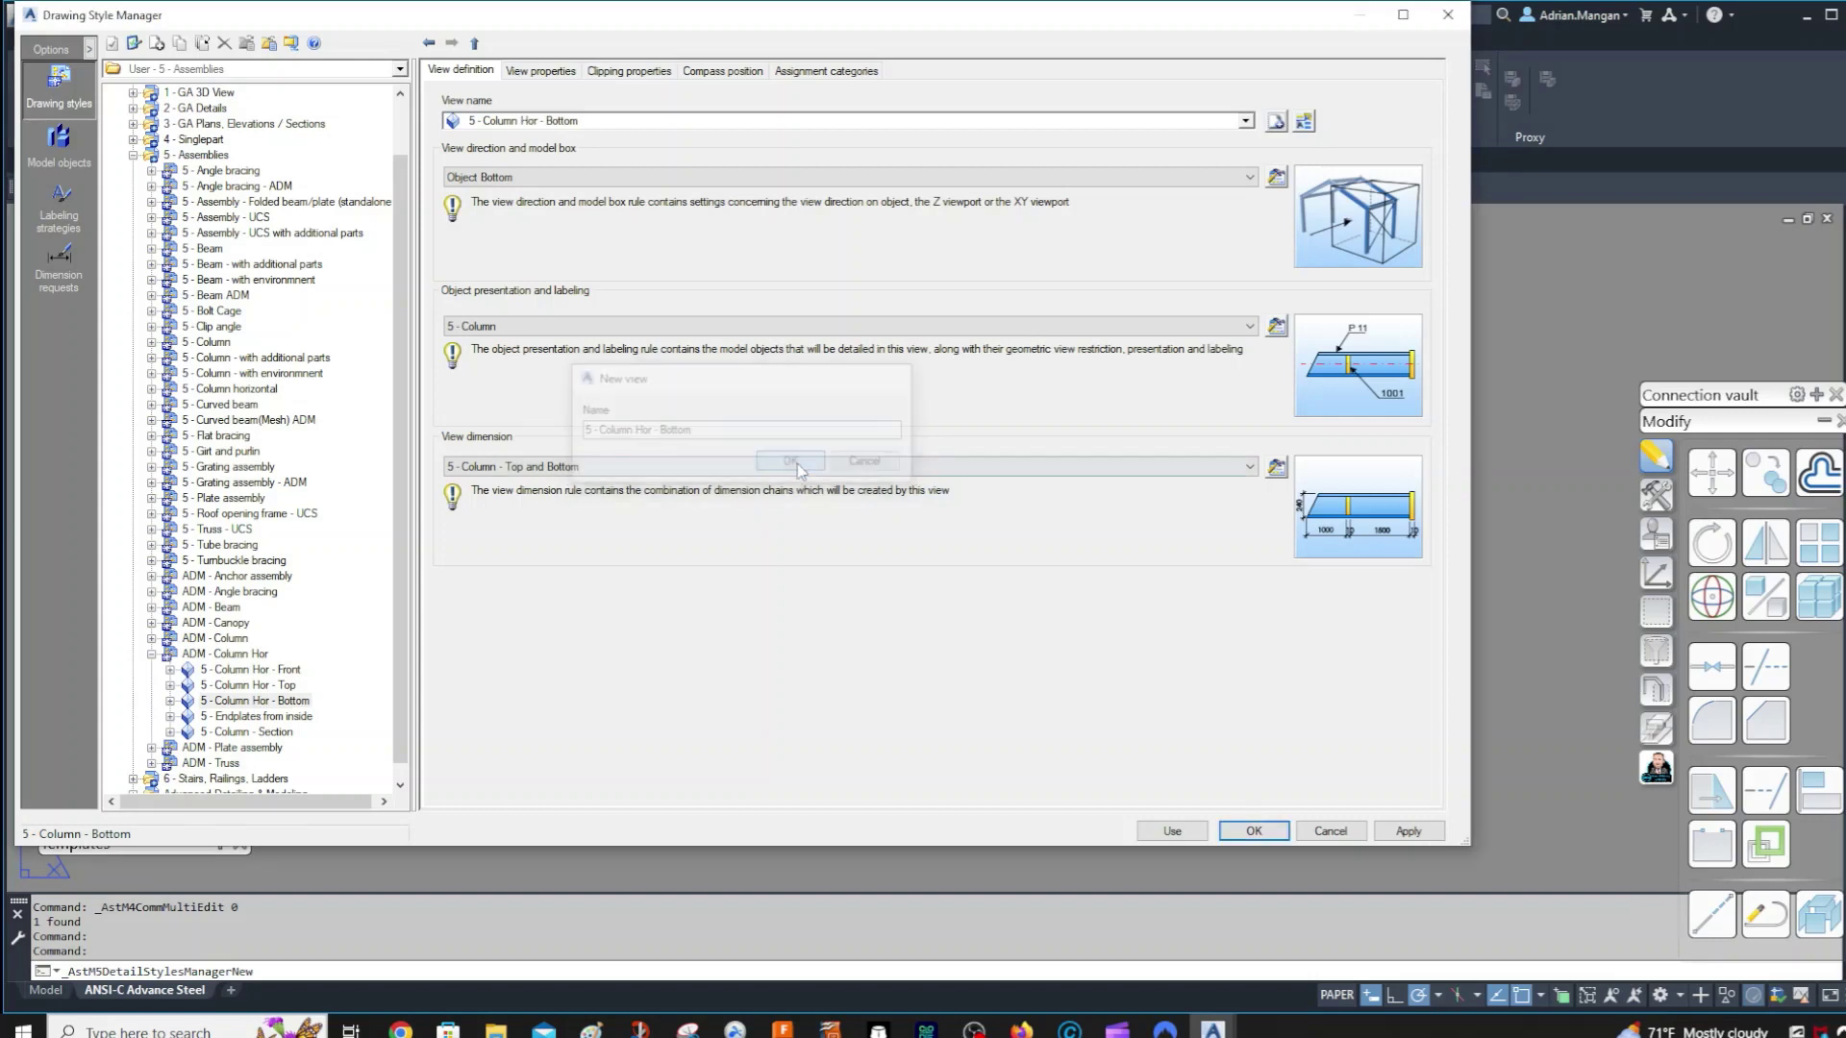
# - Review the endplate and section view definitions of ADM - Column Hor, and open the clipping properties of 5 - Column Hor - Front
pyautogui.click(276, 717)
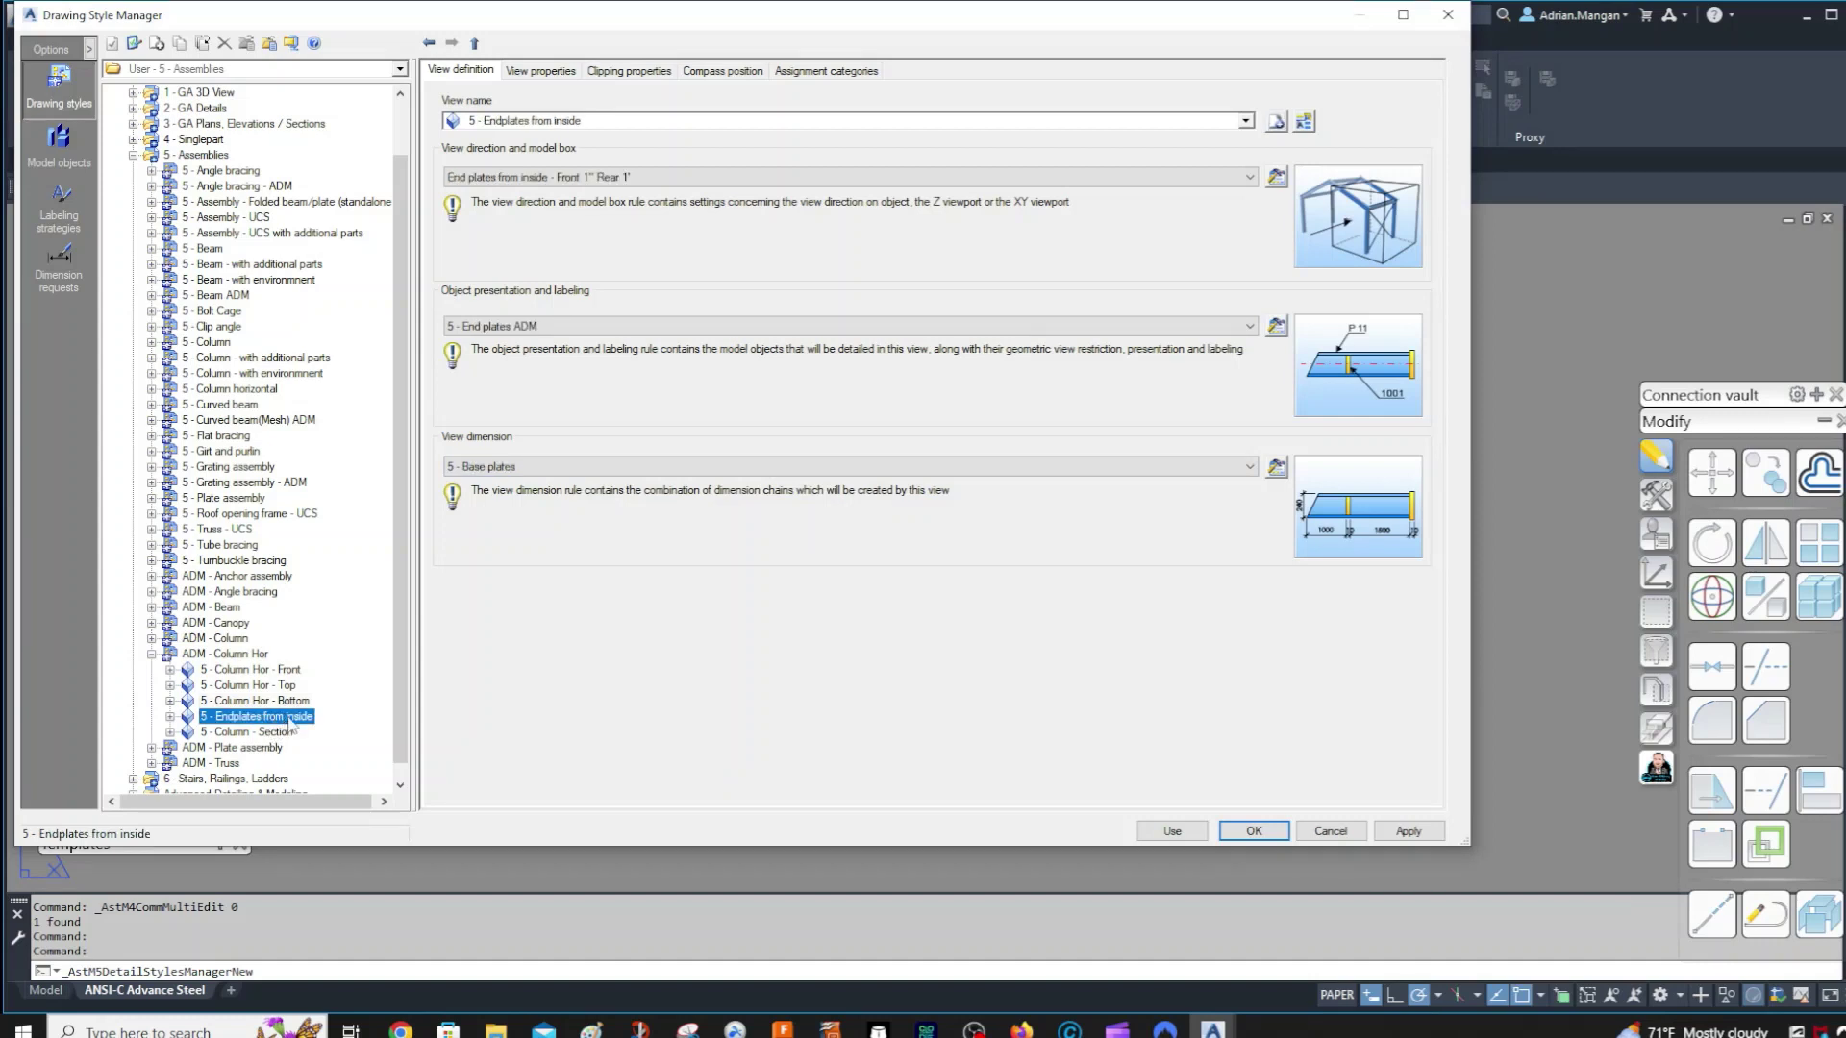
pyautogui.click(275, 732)
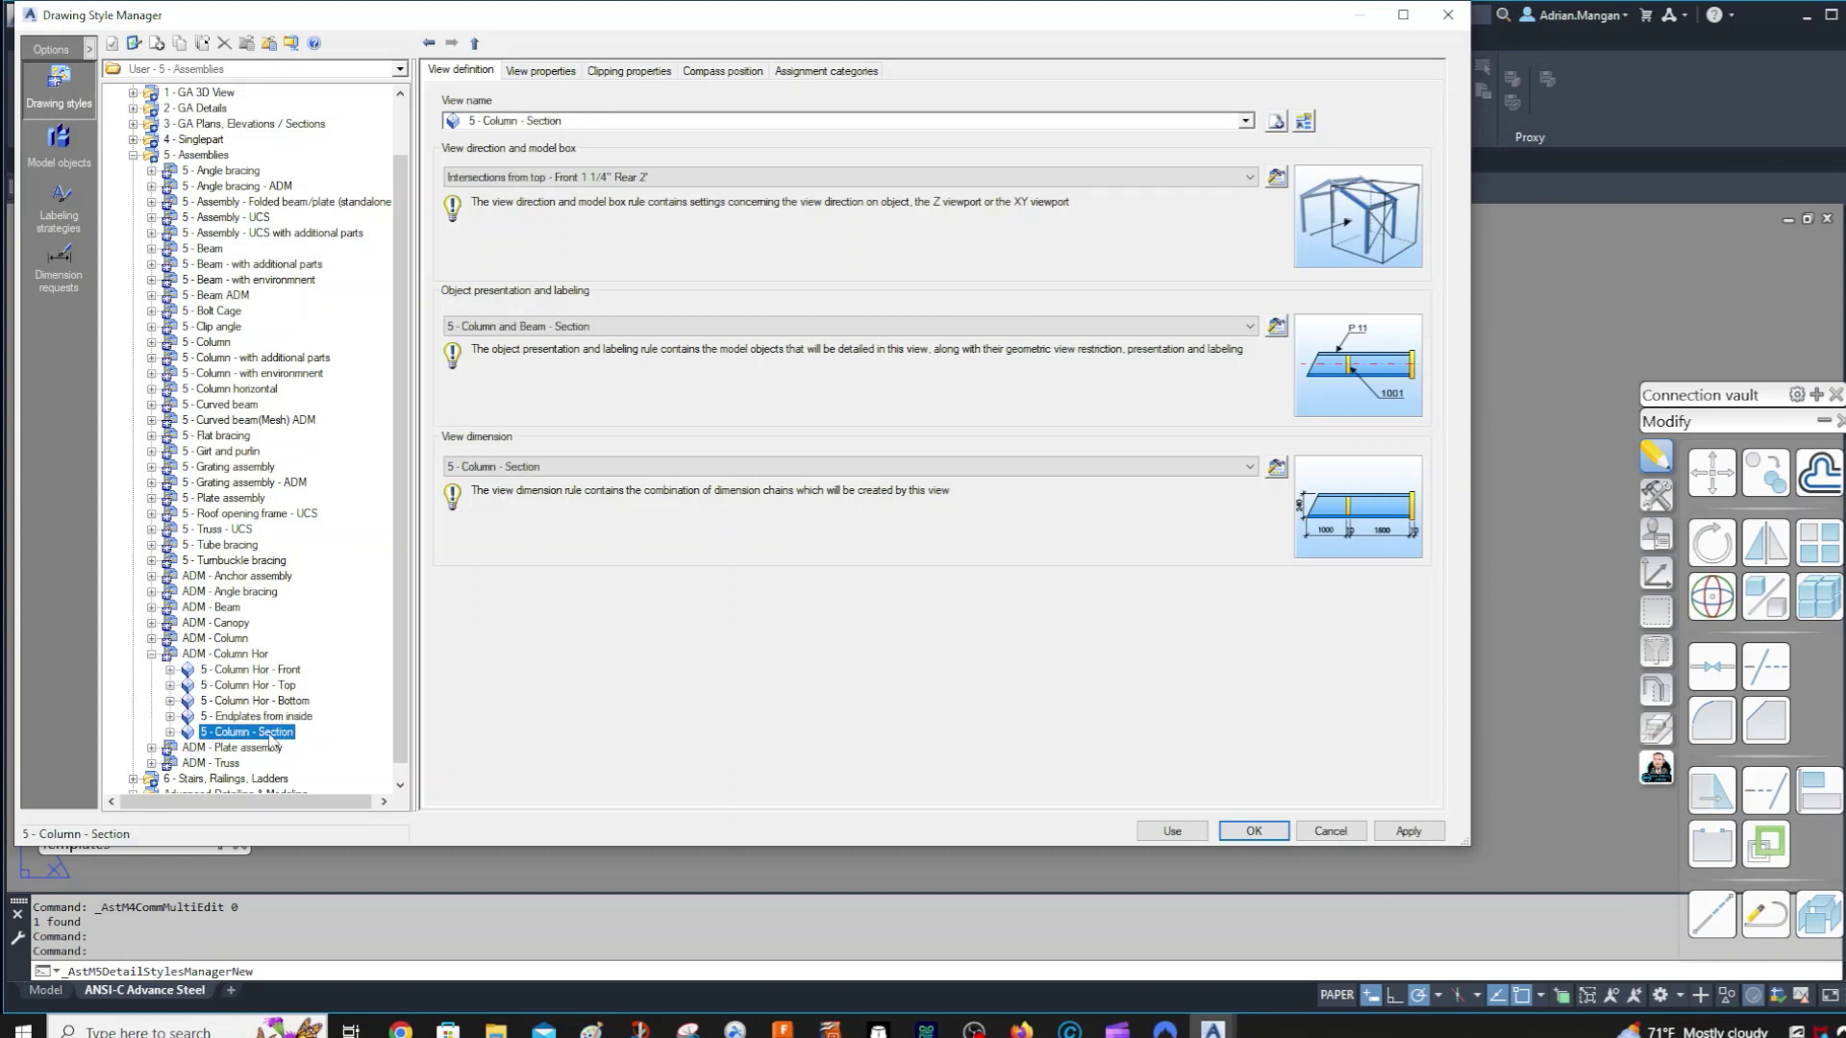
pyautogui.click(290, 674)
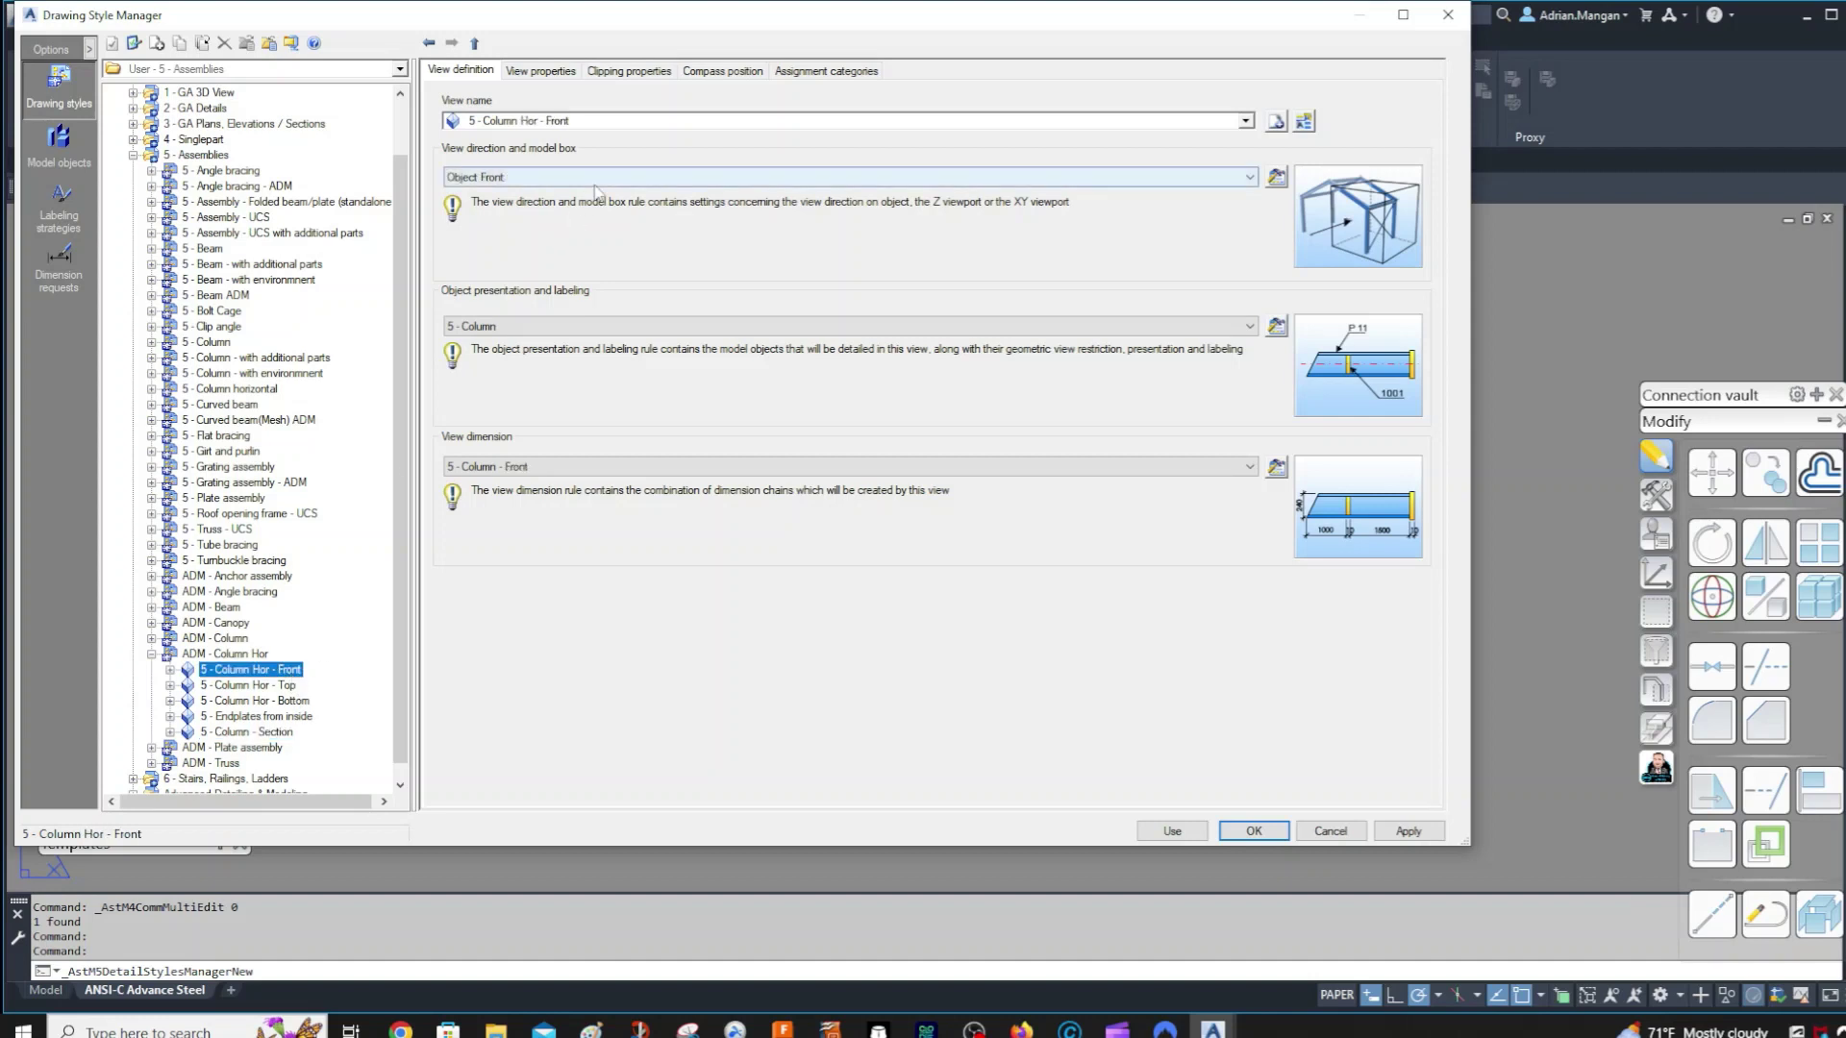
pyautogui.click(568, 78)
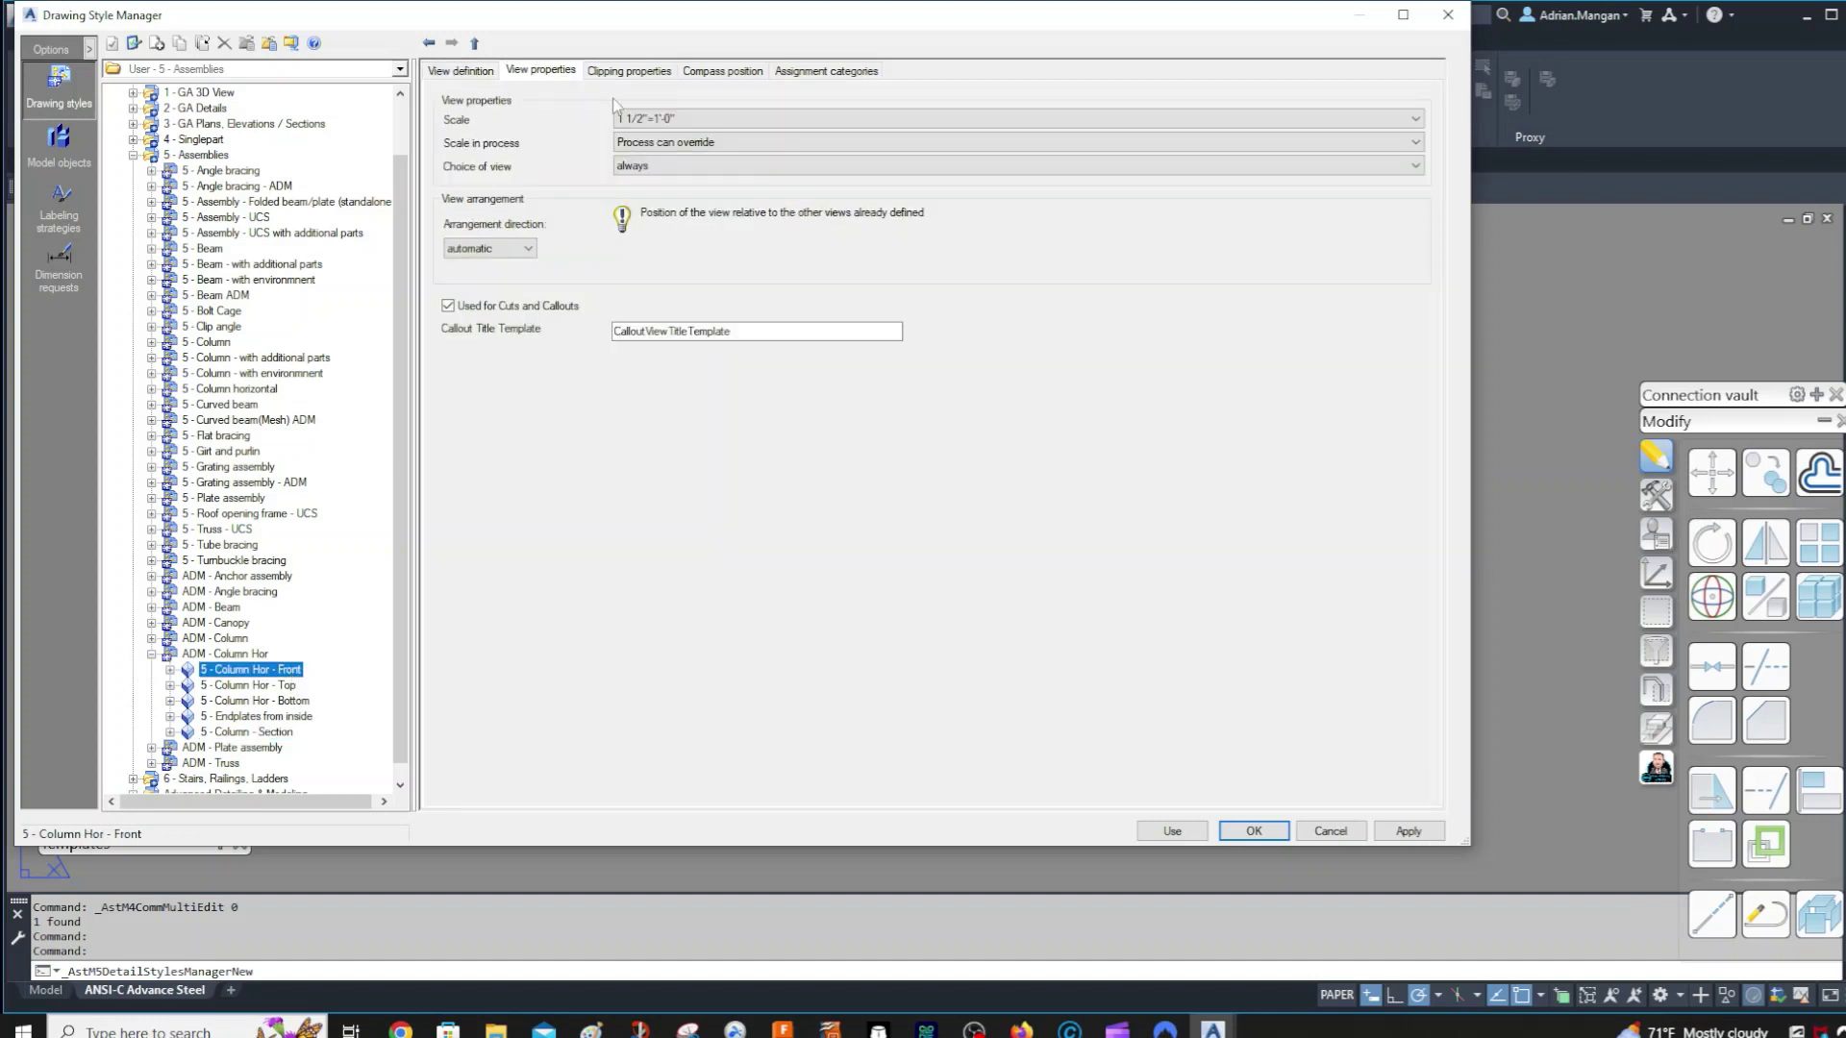
pyautogui.click(655, 75)
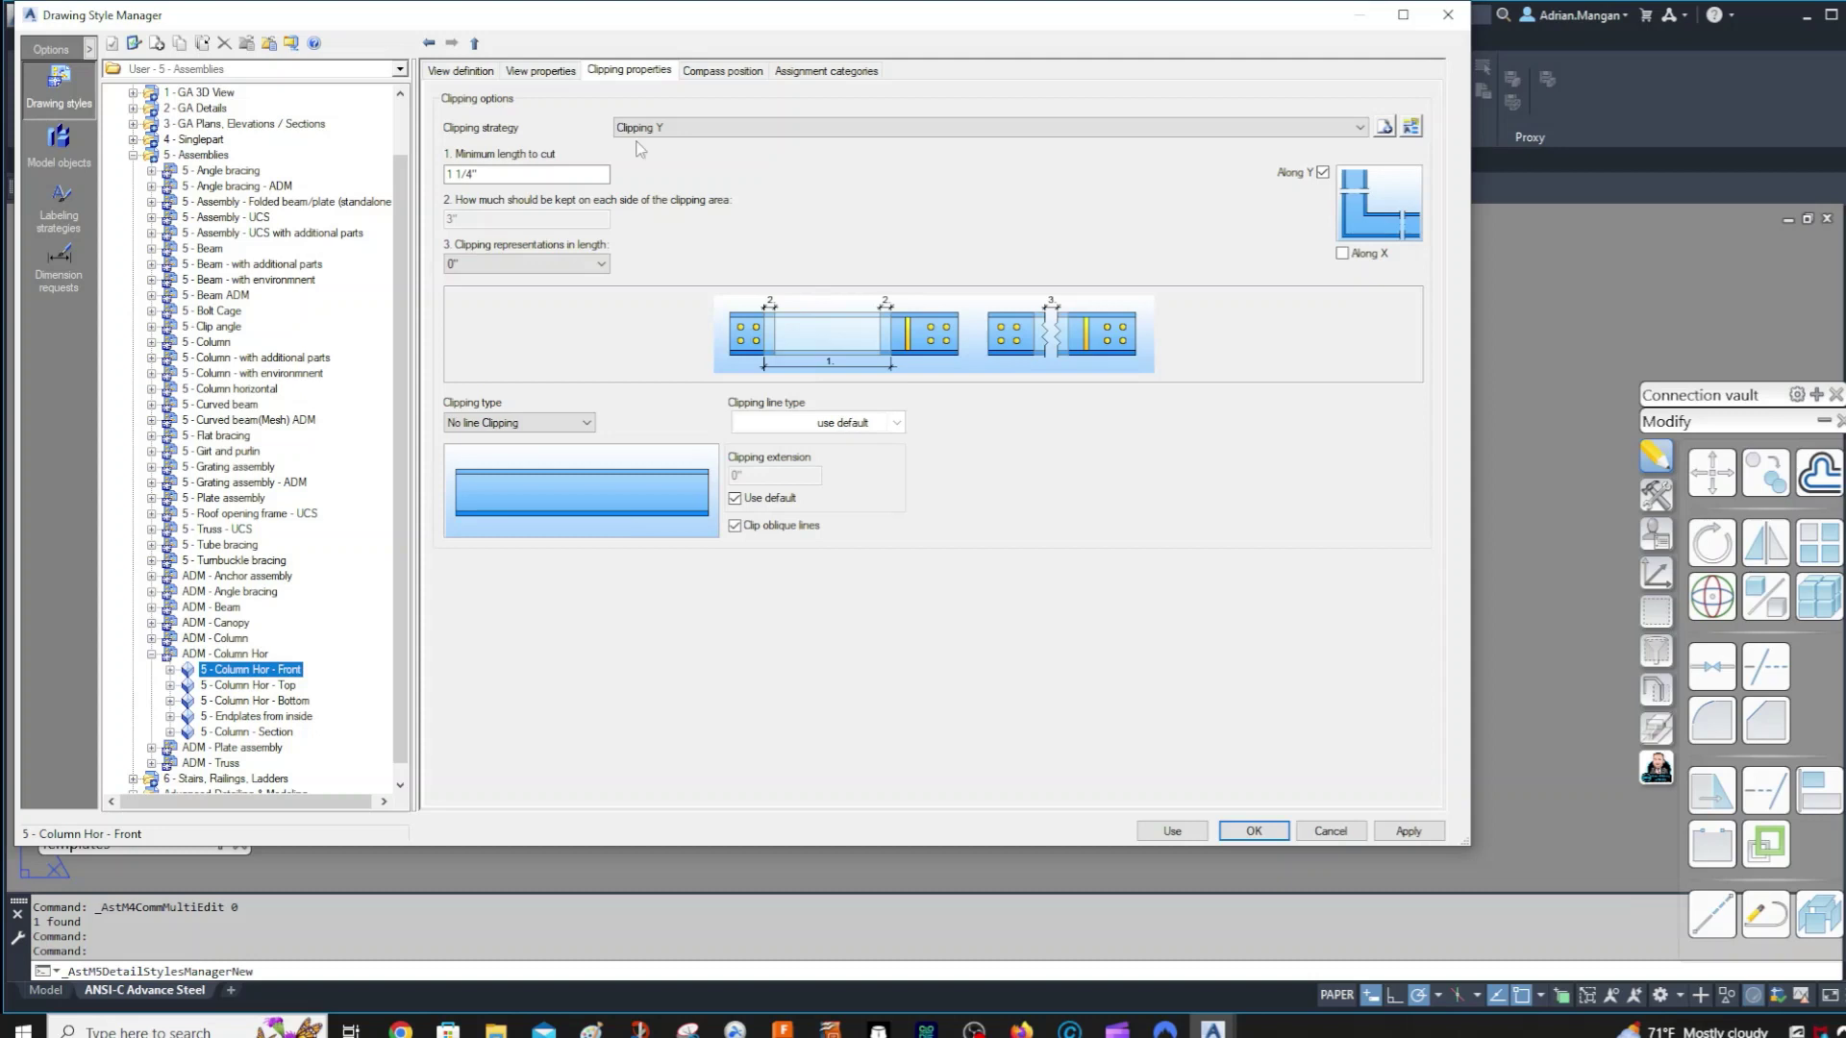
# - Try the Clipping X, Clipping Y and Clipping X ADM strategies on the 5 - Column Hor - Front view
pyautogui.click(793, 130)
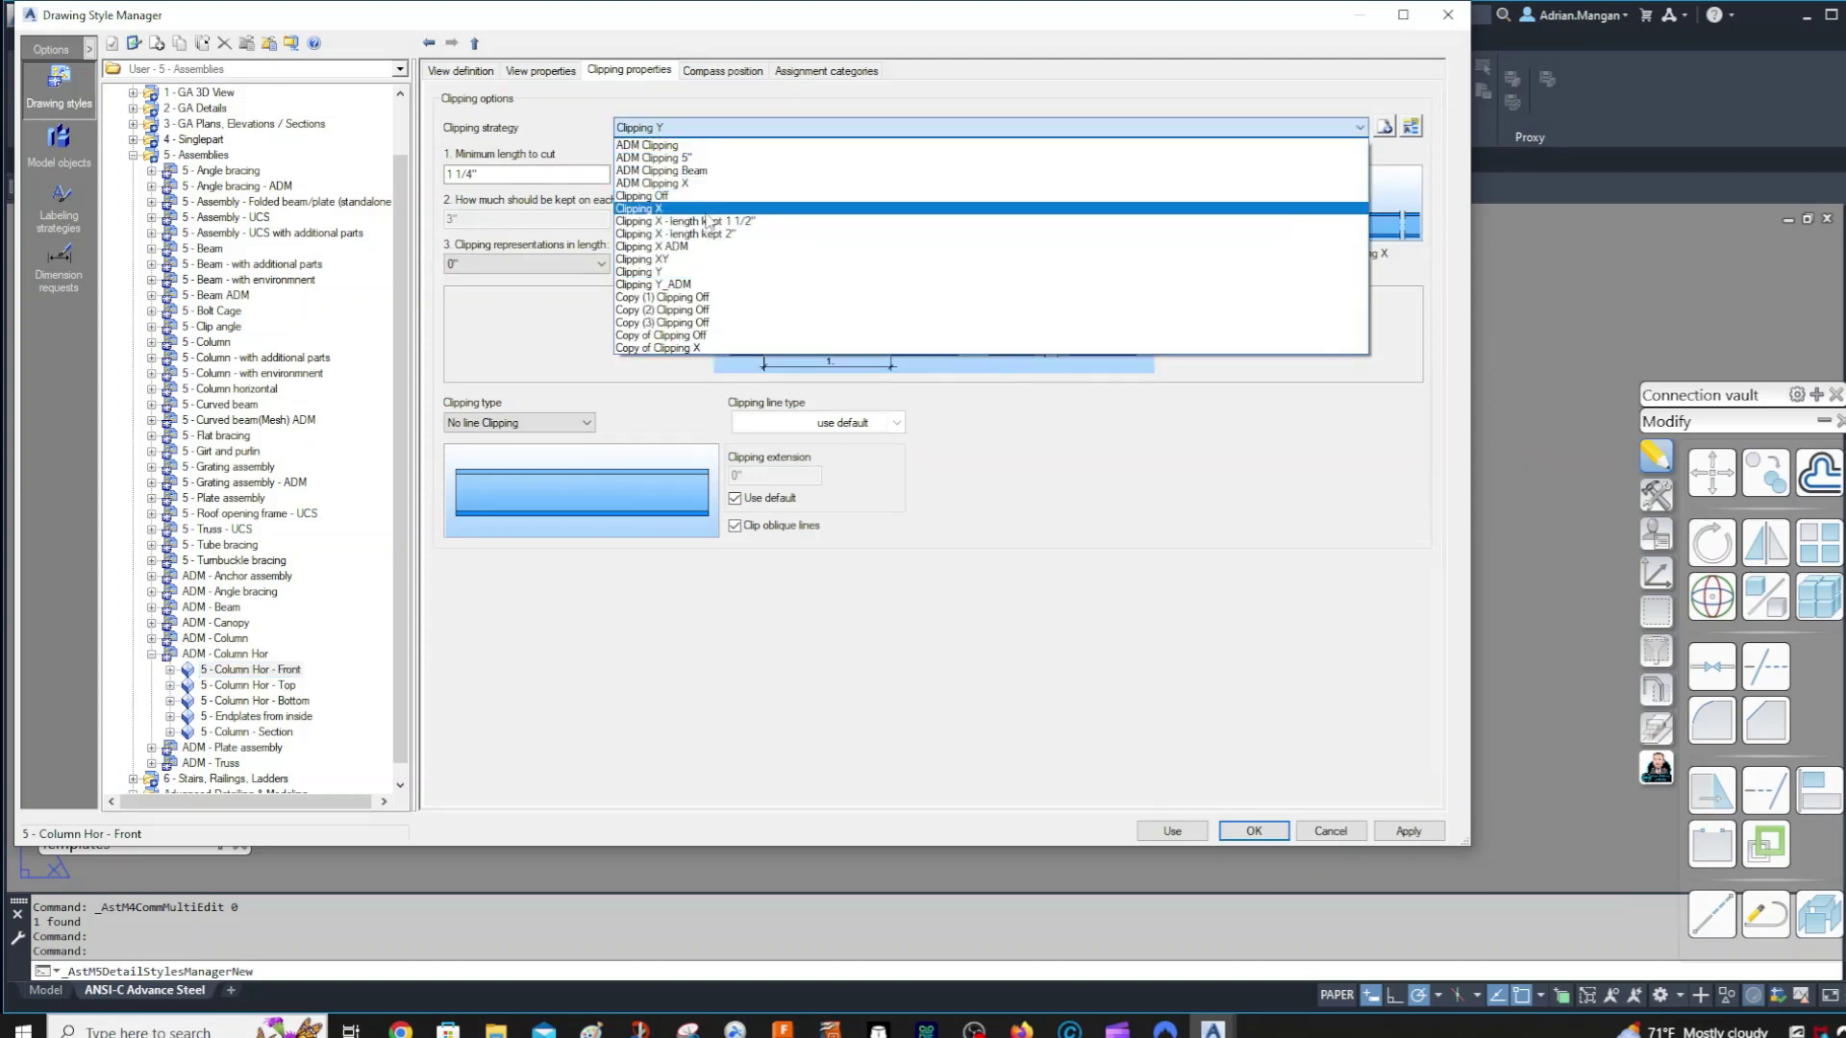
pyautogui.click(697, 209)
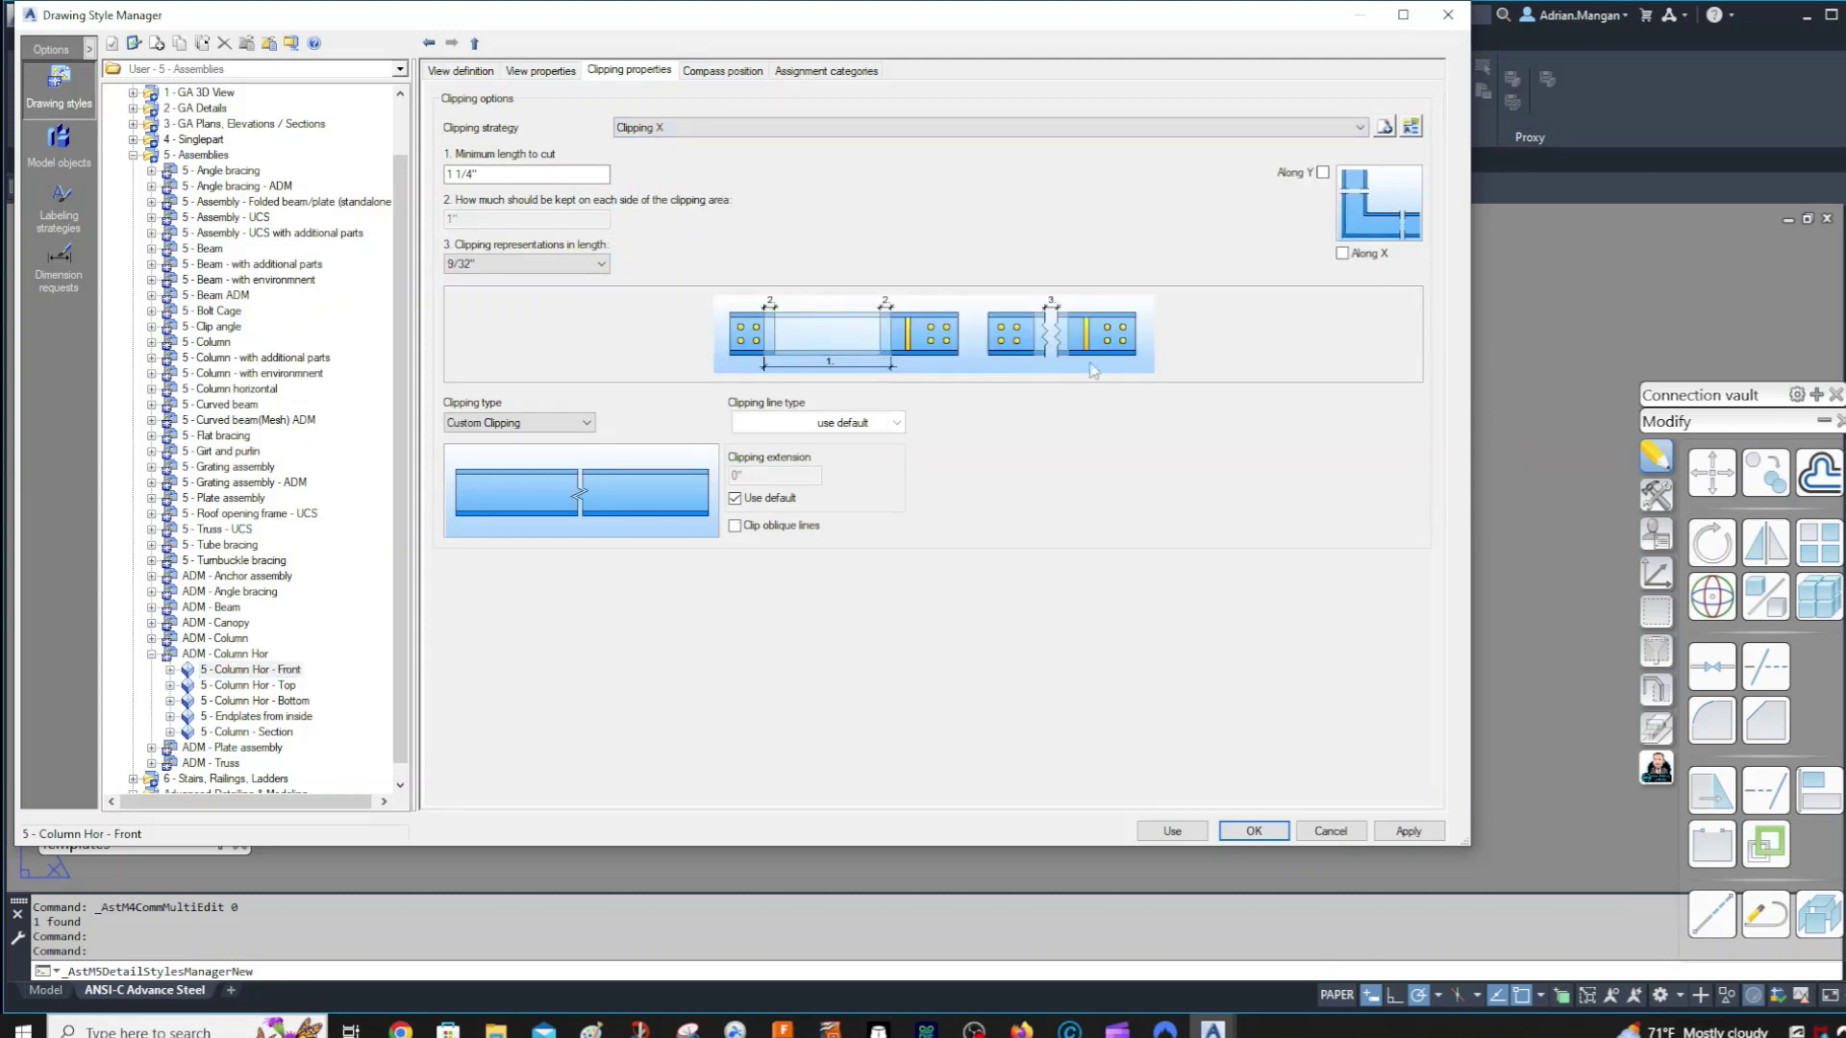
pyautogui.click(756, 129)
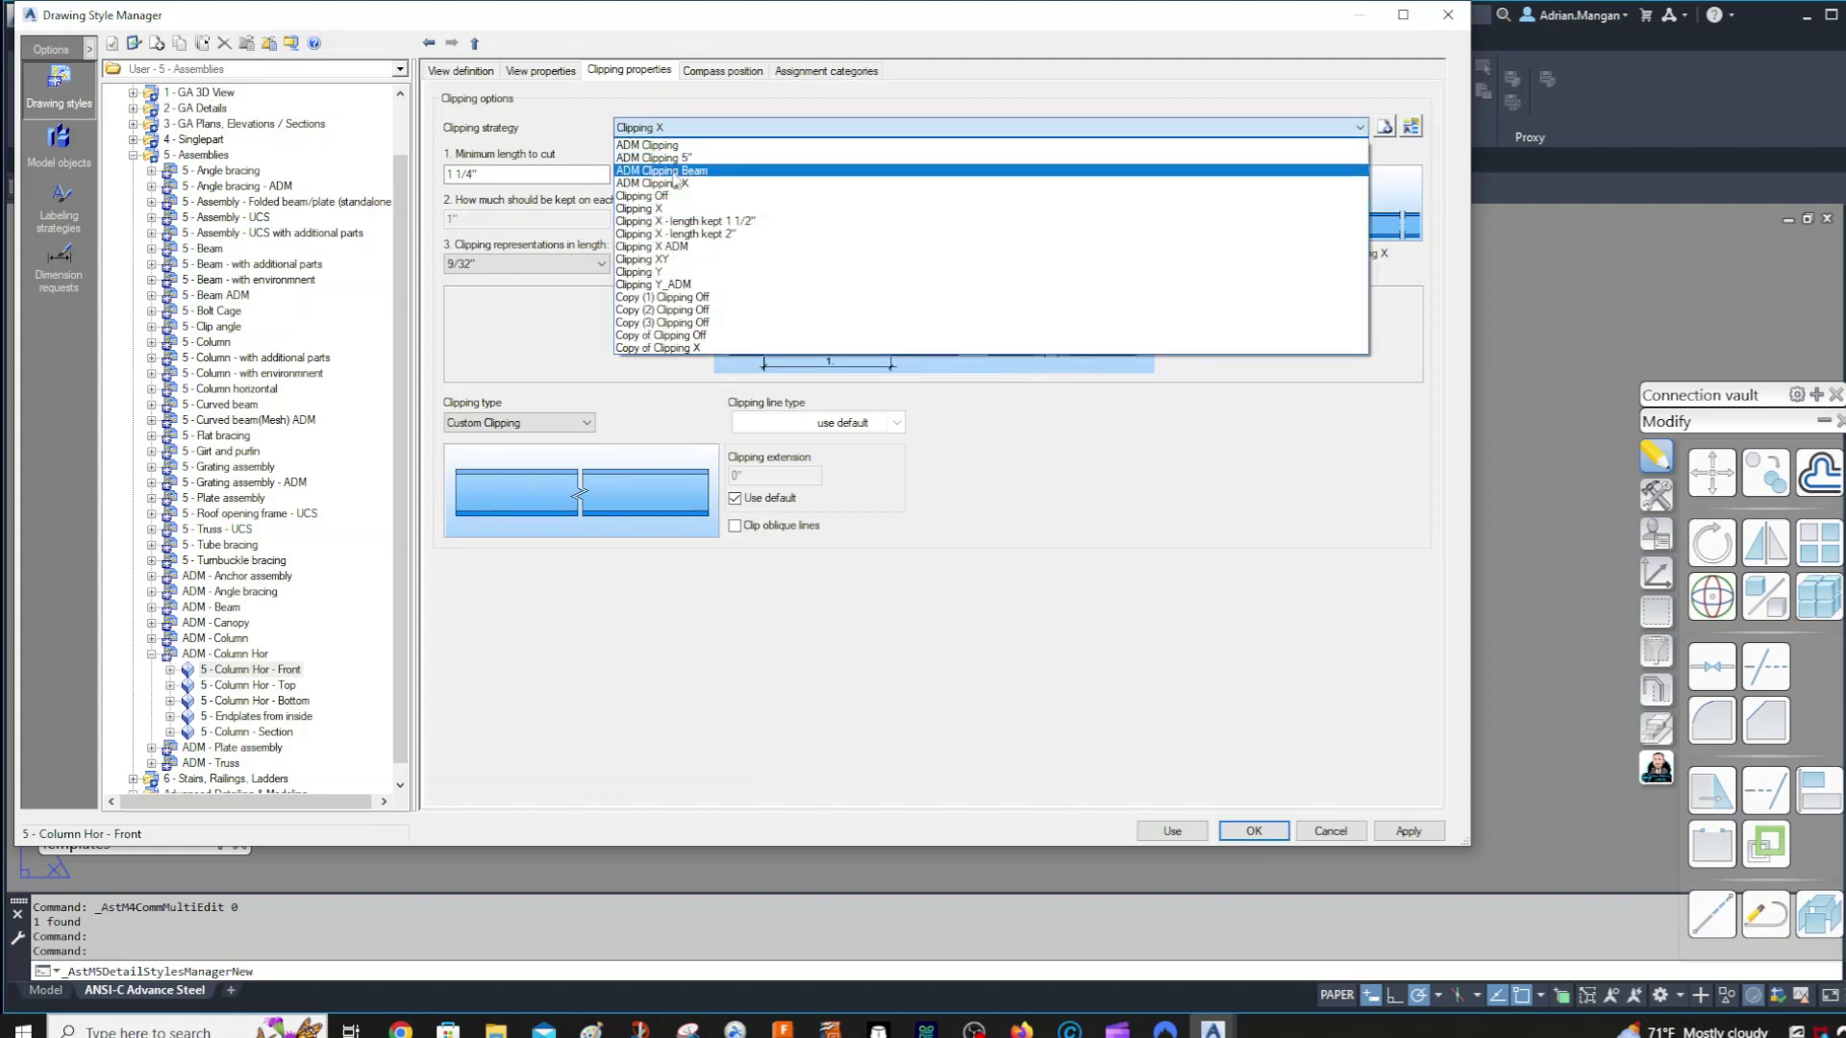
pyautogui.click(658, 272)
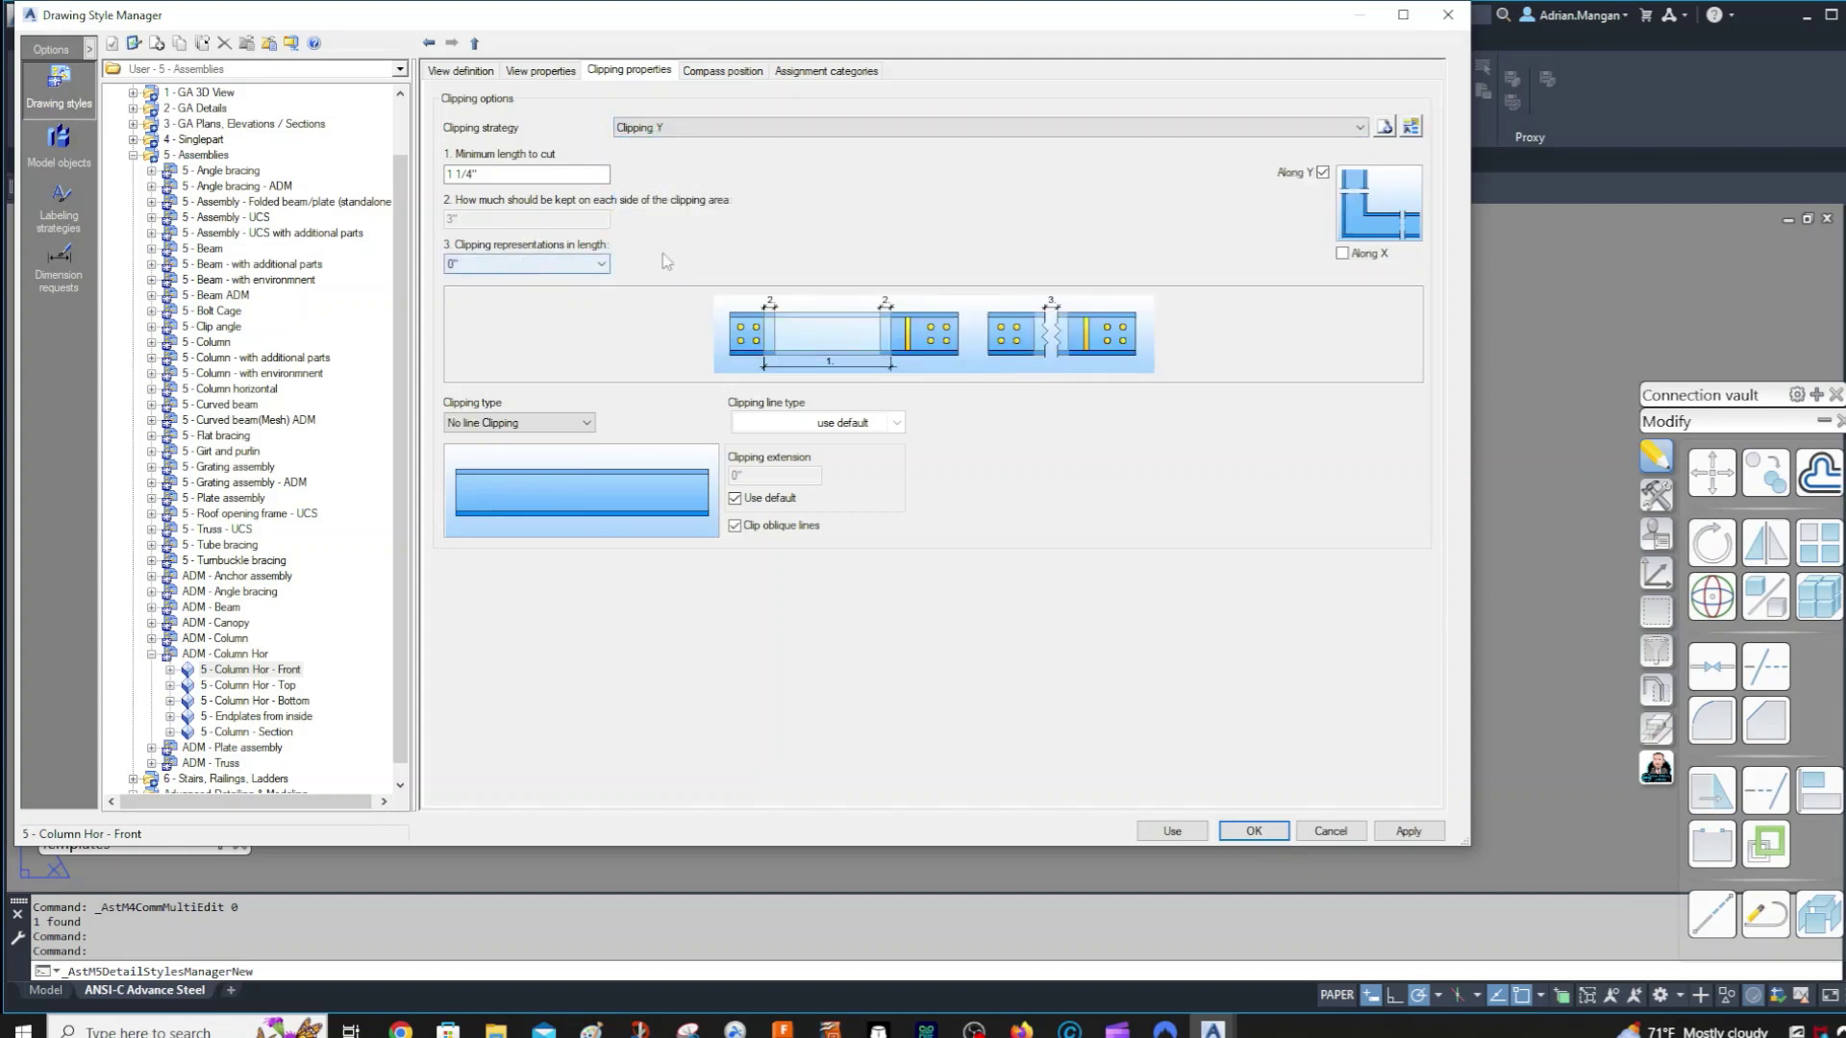
pyautogui.click(716, 128)
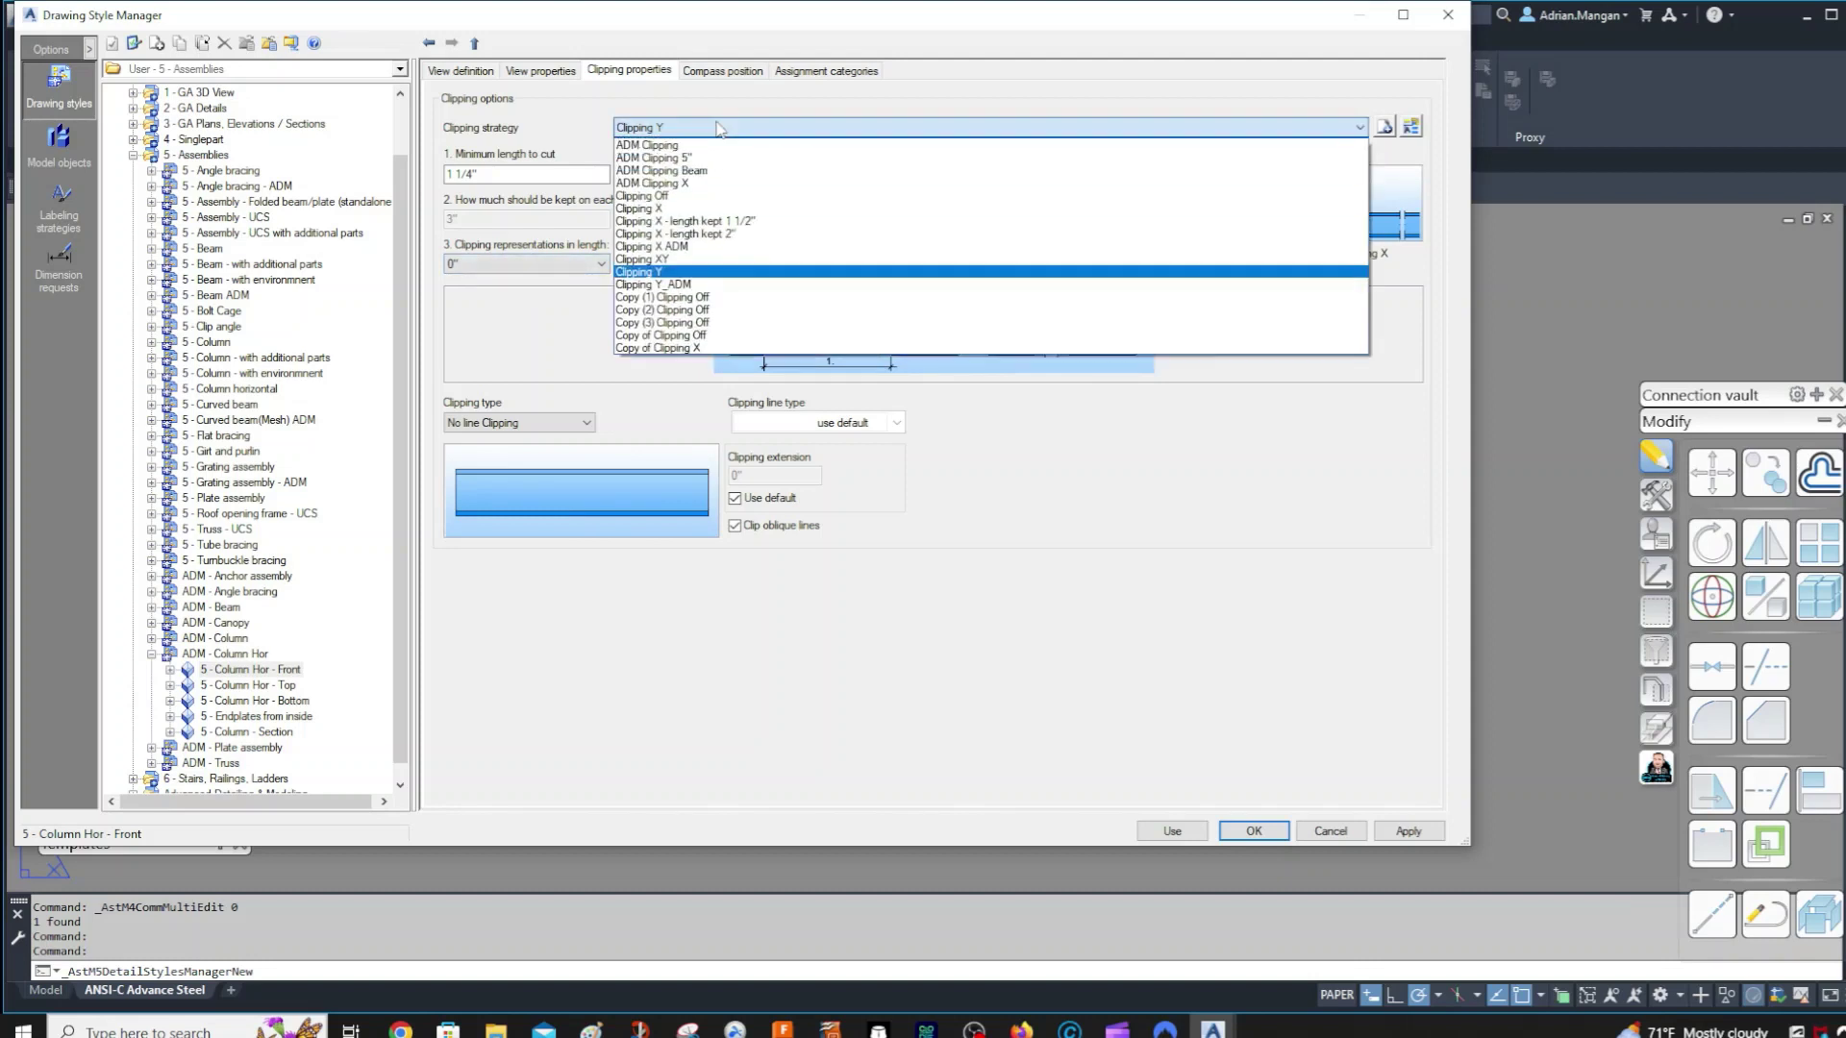
pyautogui.click(698, 247)
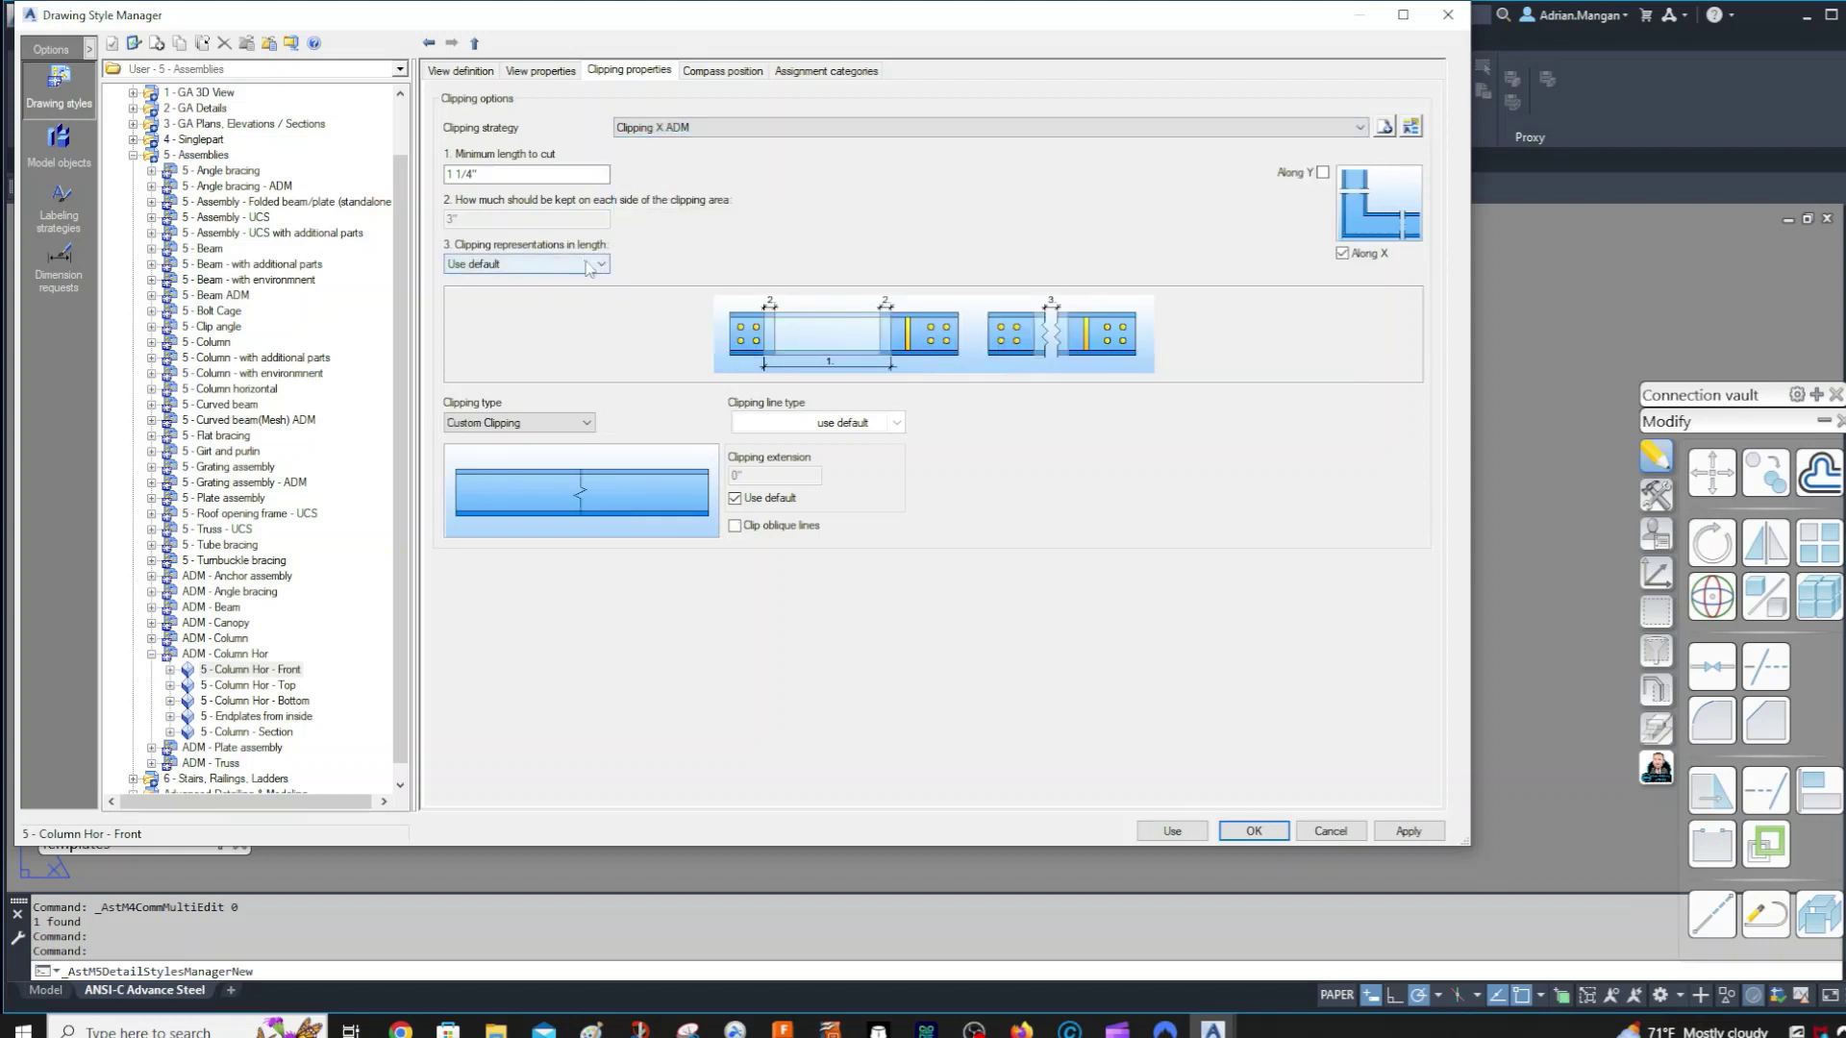
# - Give the front view a copy of Clipping X named Clipping X - Hor, with clipping along X and a 0" clipping representation length
pyautogui.click(673, 129)
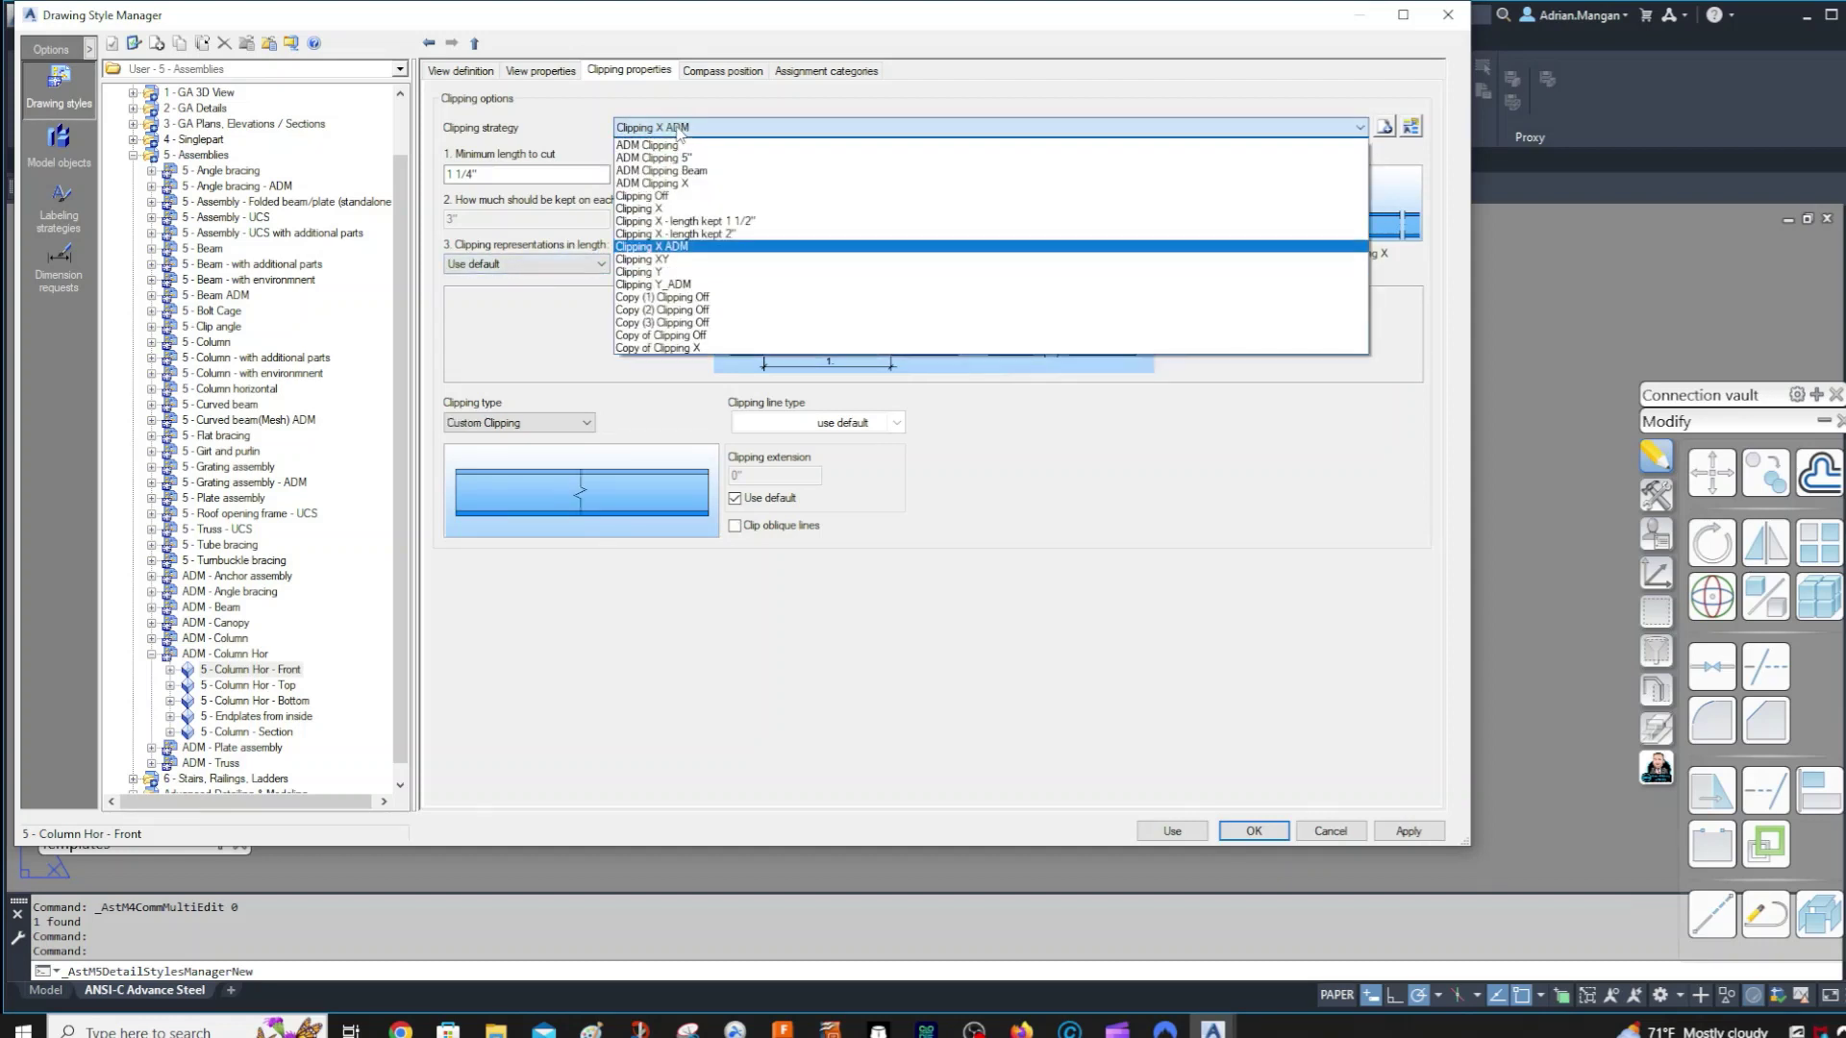
pyautogui.click(673, 208)
pyautogui.click(1385, 126)
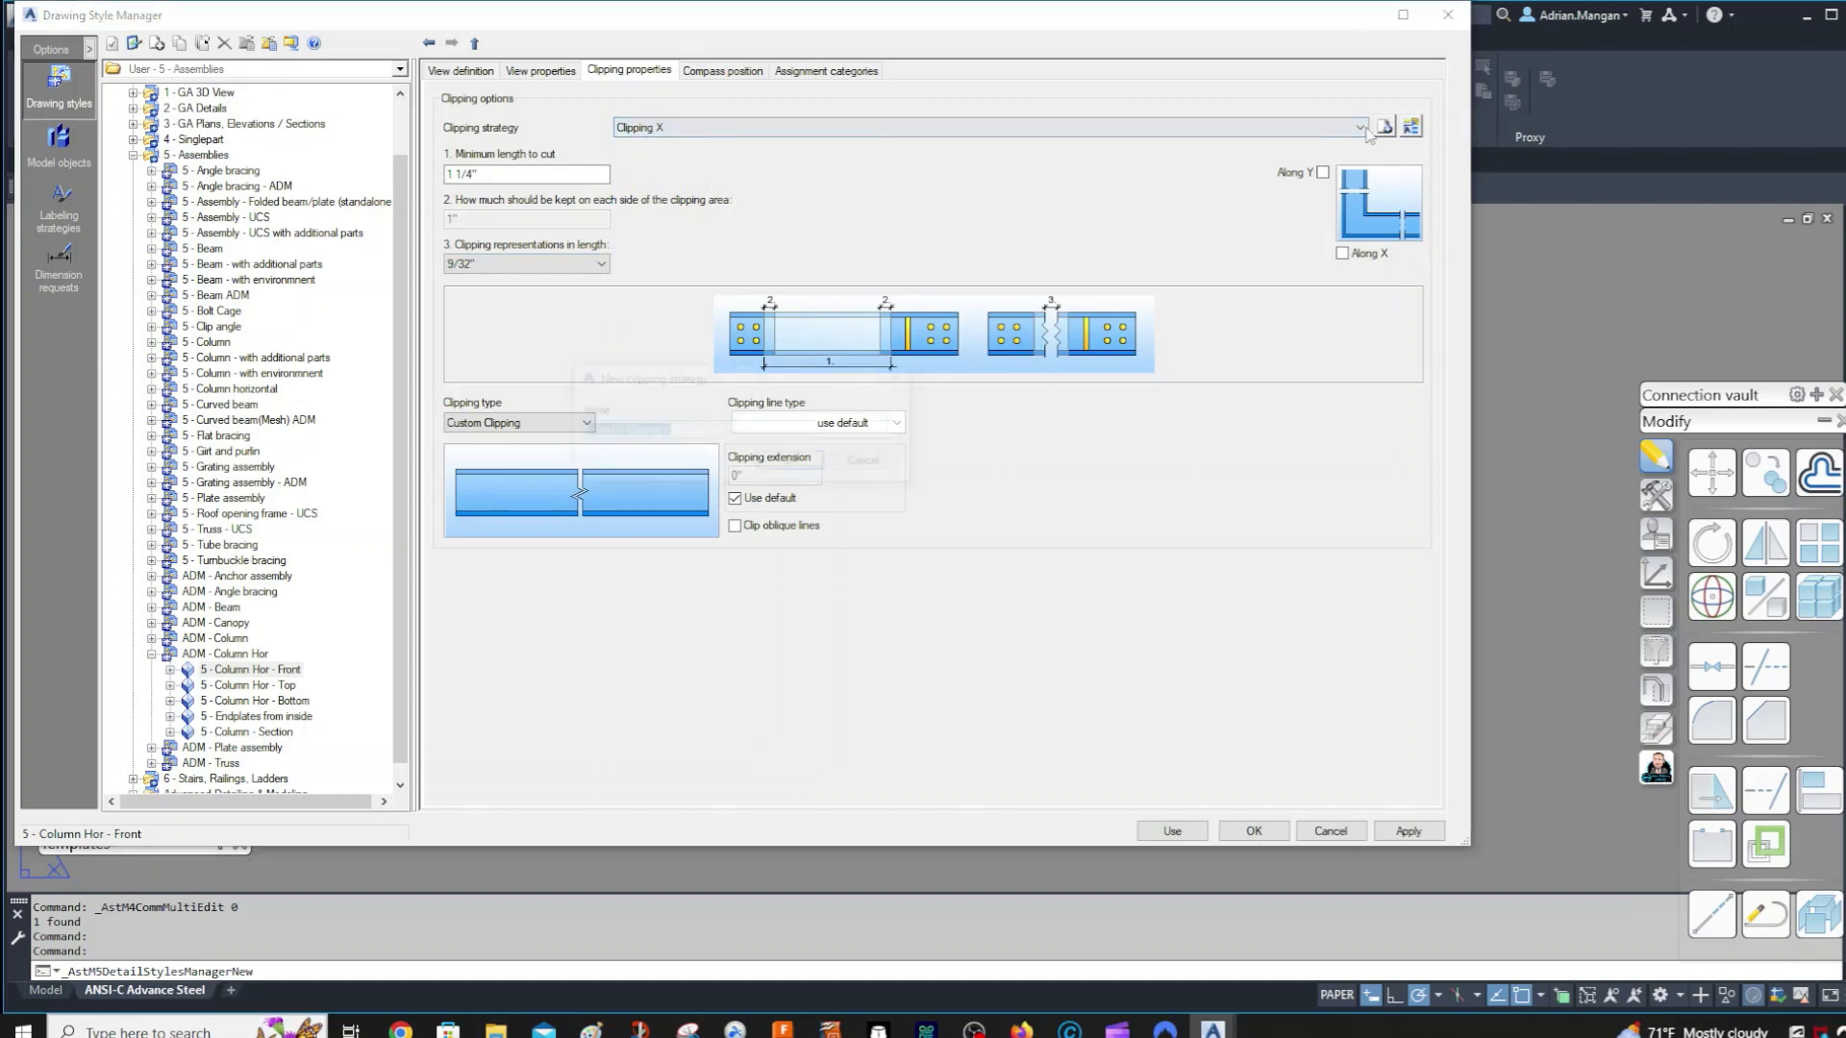
pyautogui.moveTo(622, 433); pyautogui.dragTo(524, 434)
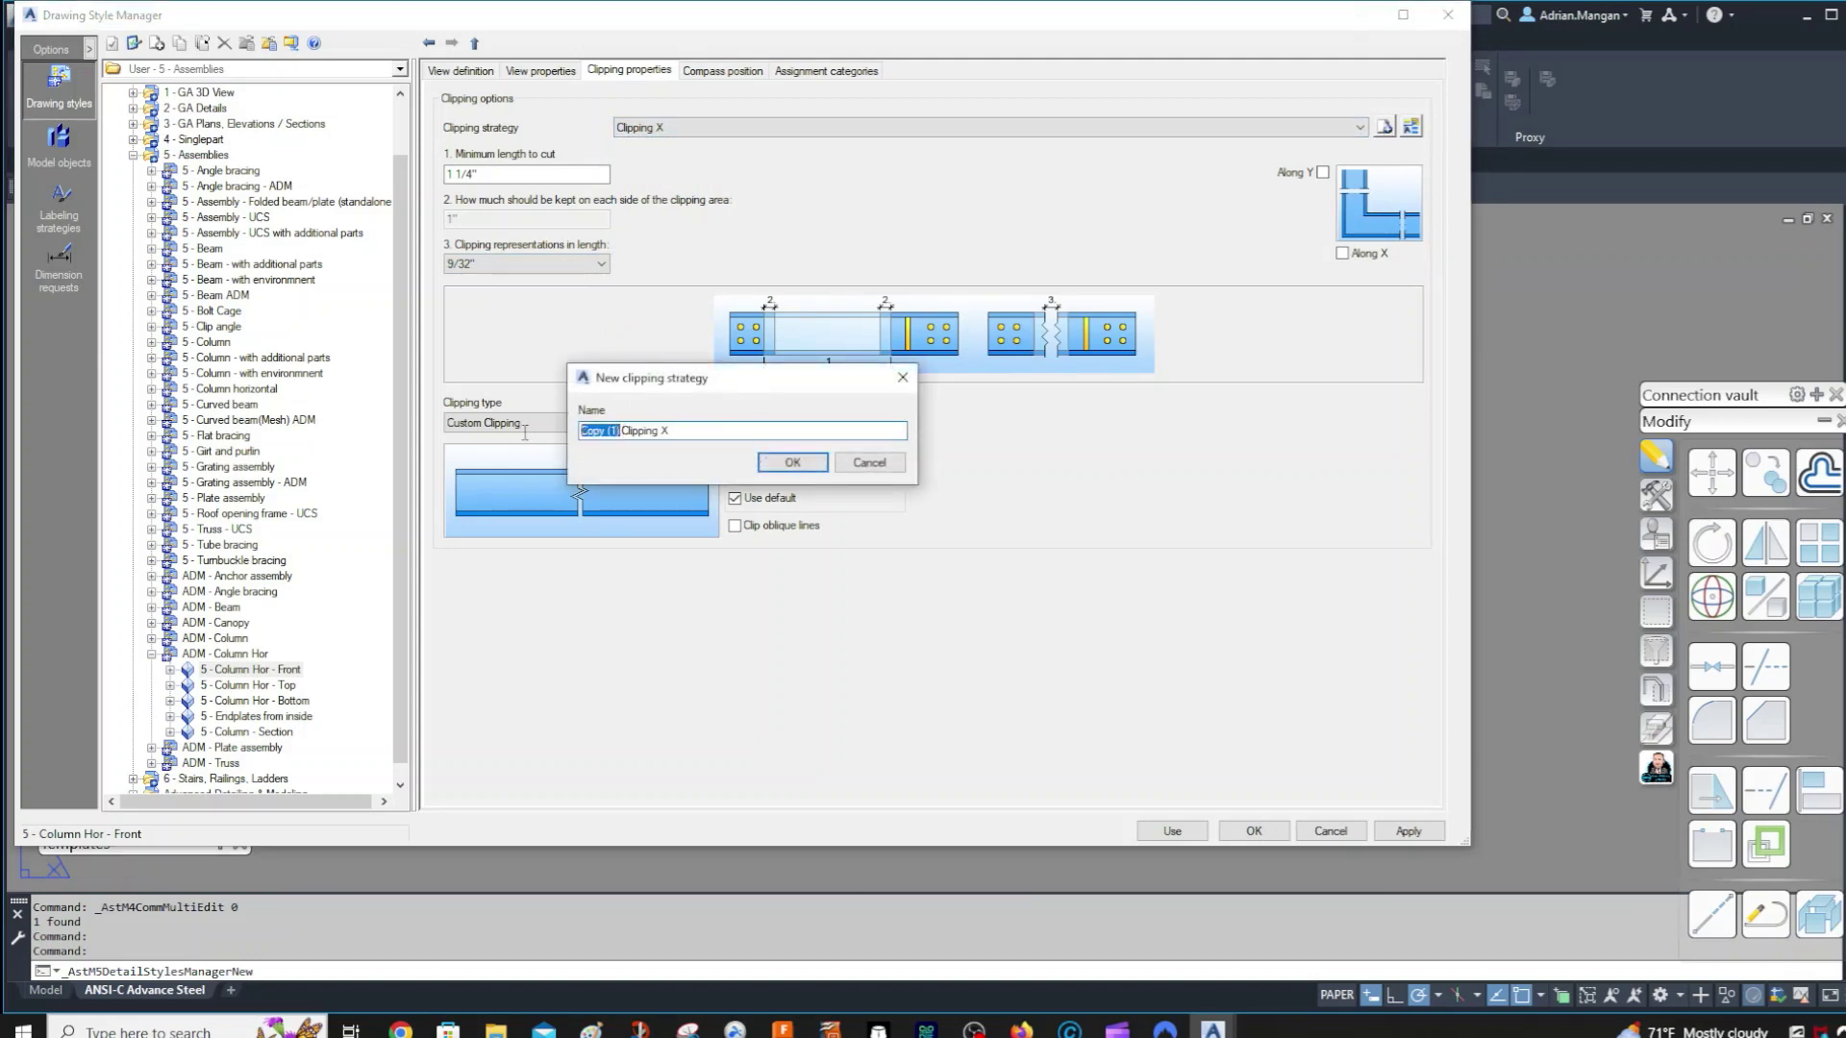
pyautogui.press('BackSpace')
pyautogui.click(792, 463)
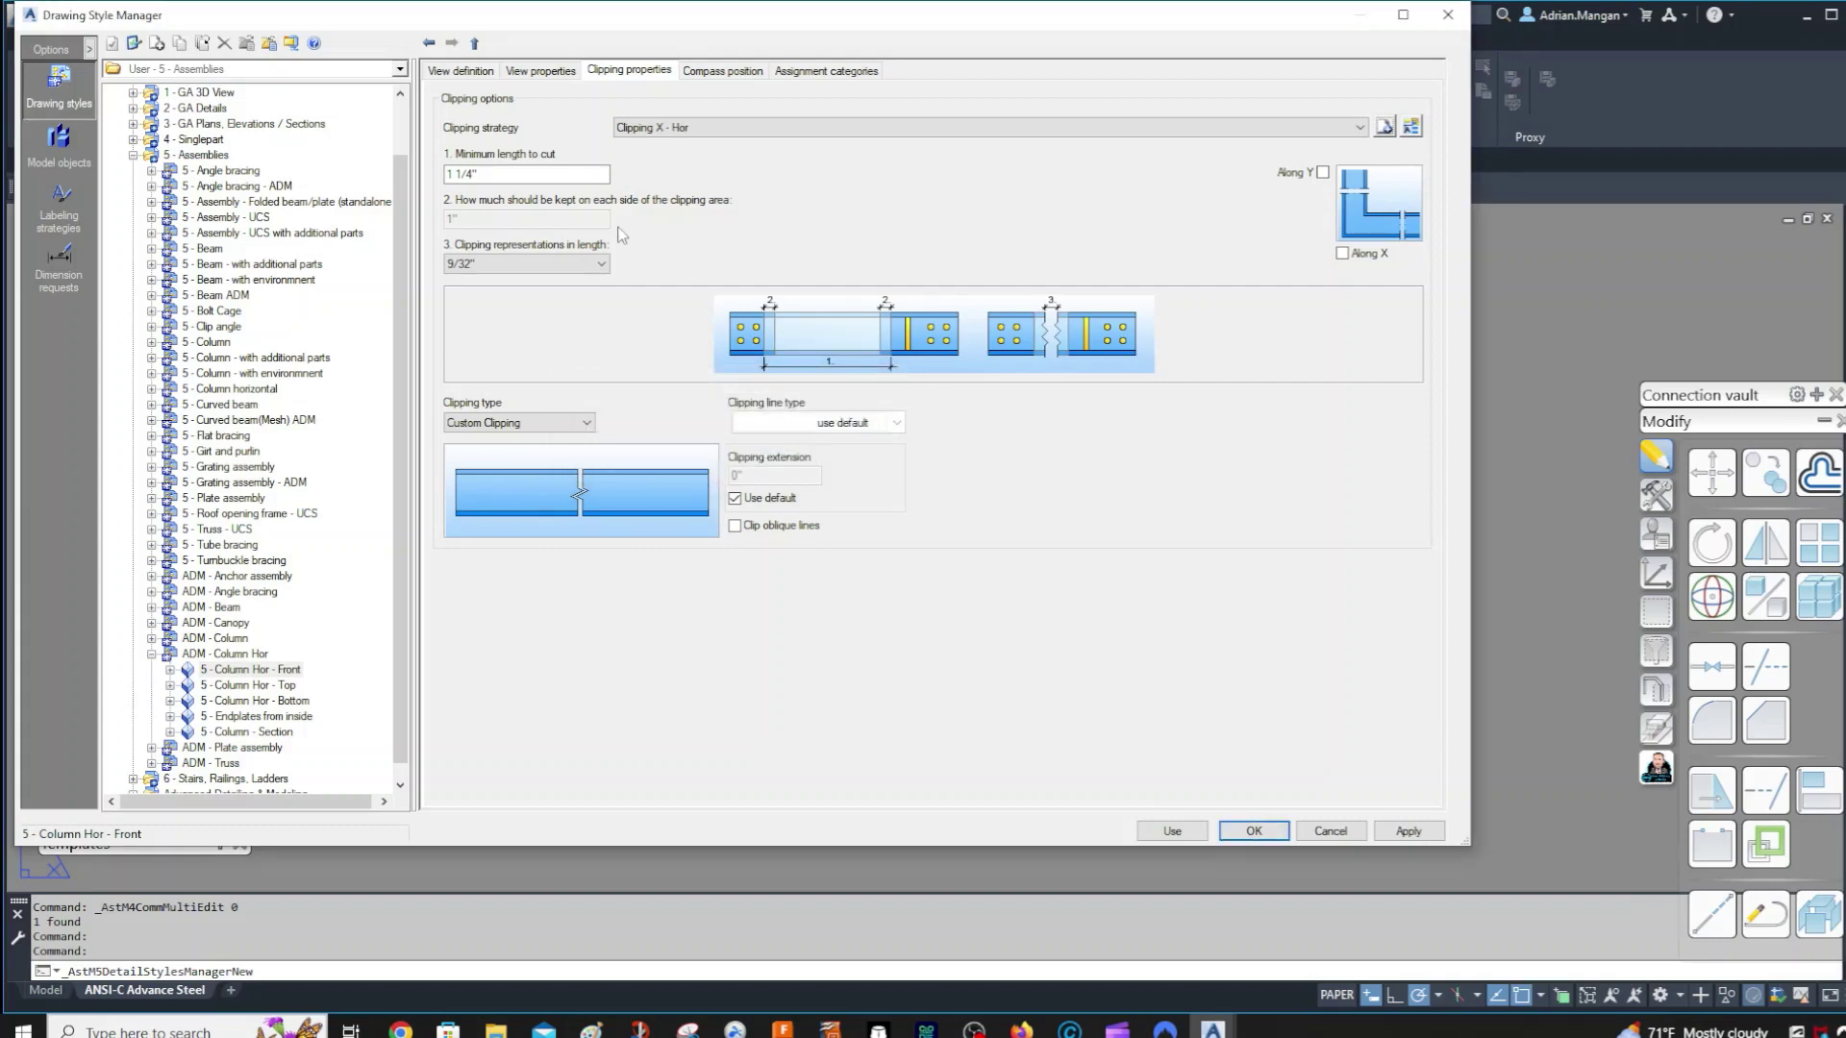
pyautogui.click(603, 264)
pyautogui.click(528, 294)
# - Assign the Clipping X - Hor strategy to the 5 - Column Hor - Top and Bottom views and save the drawing style changes
pyautogui.click(255, 687)
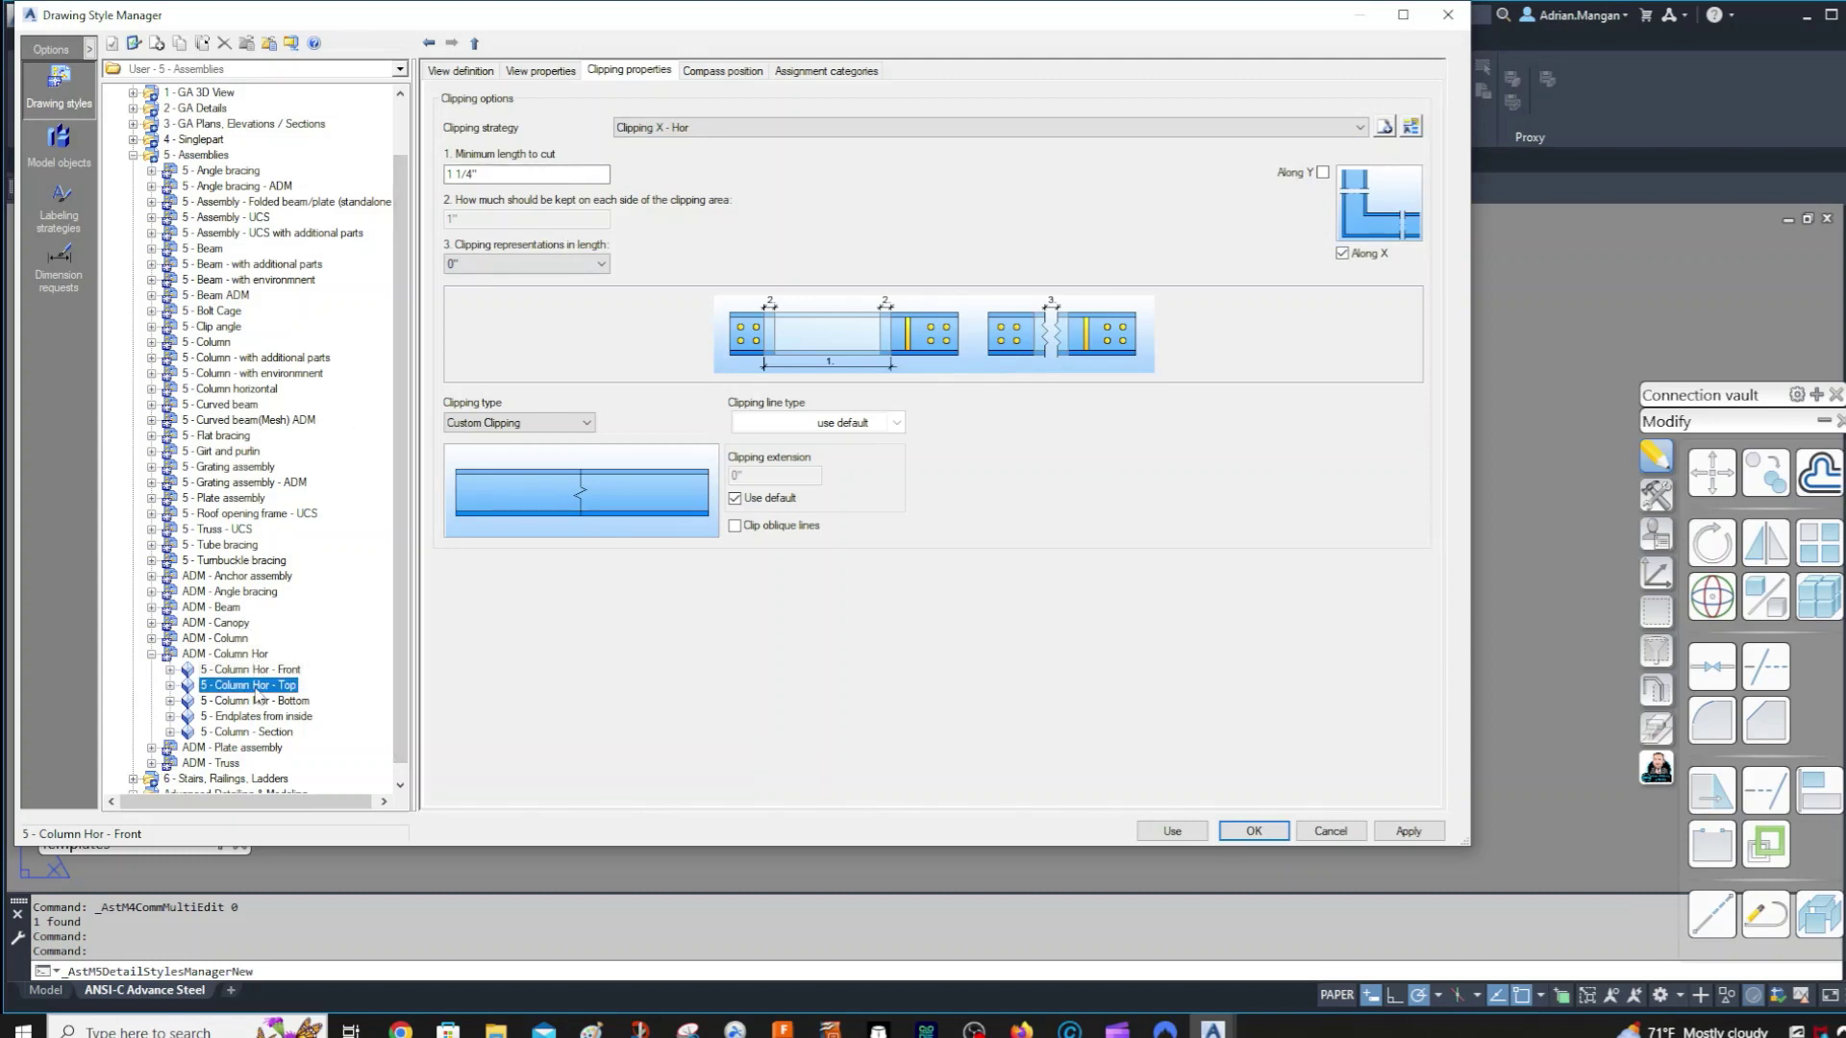
pyautogui.click(654, 128)
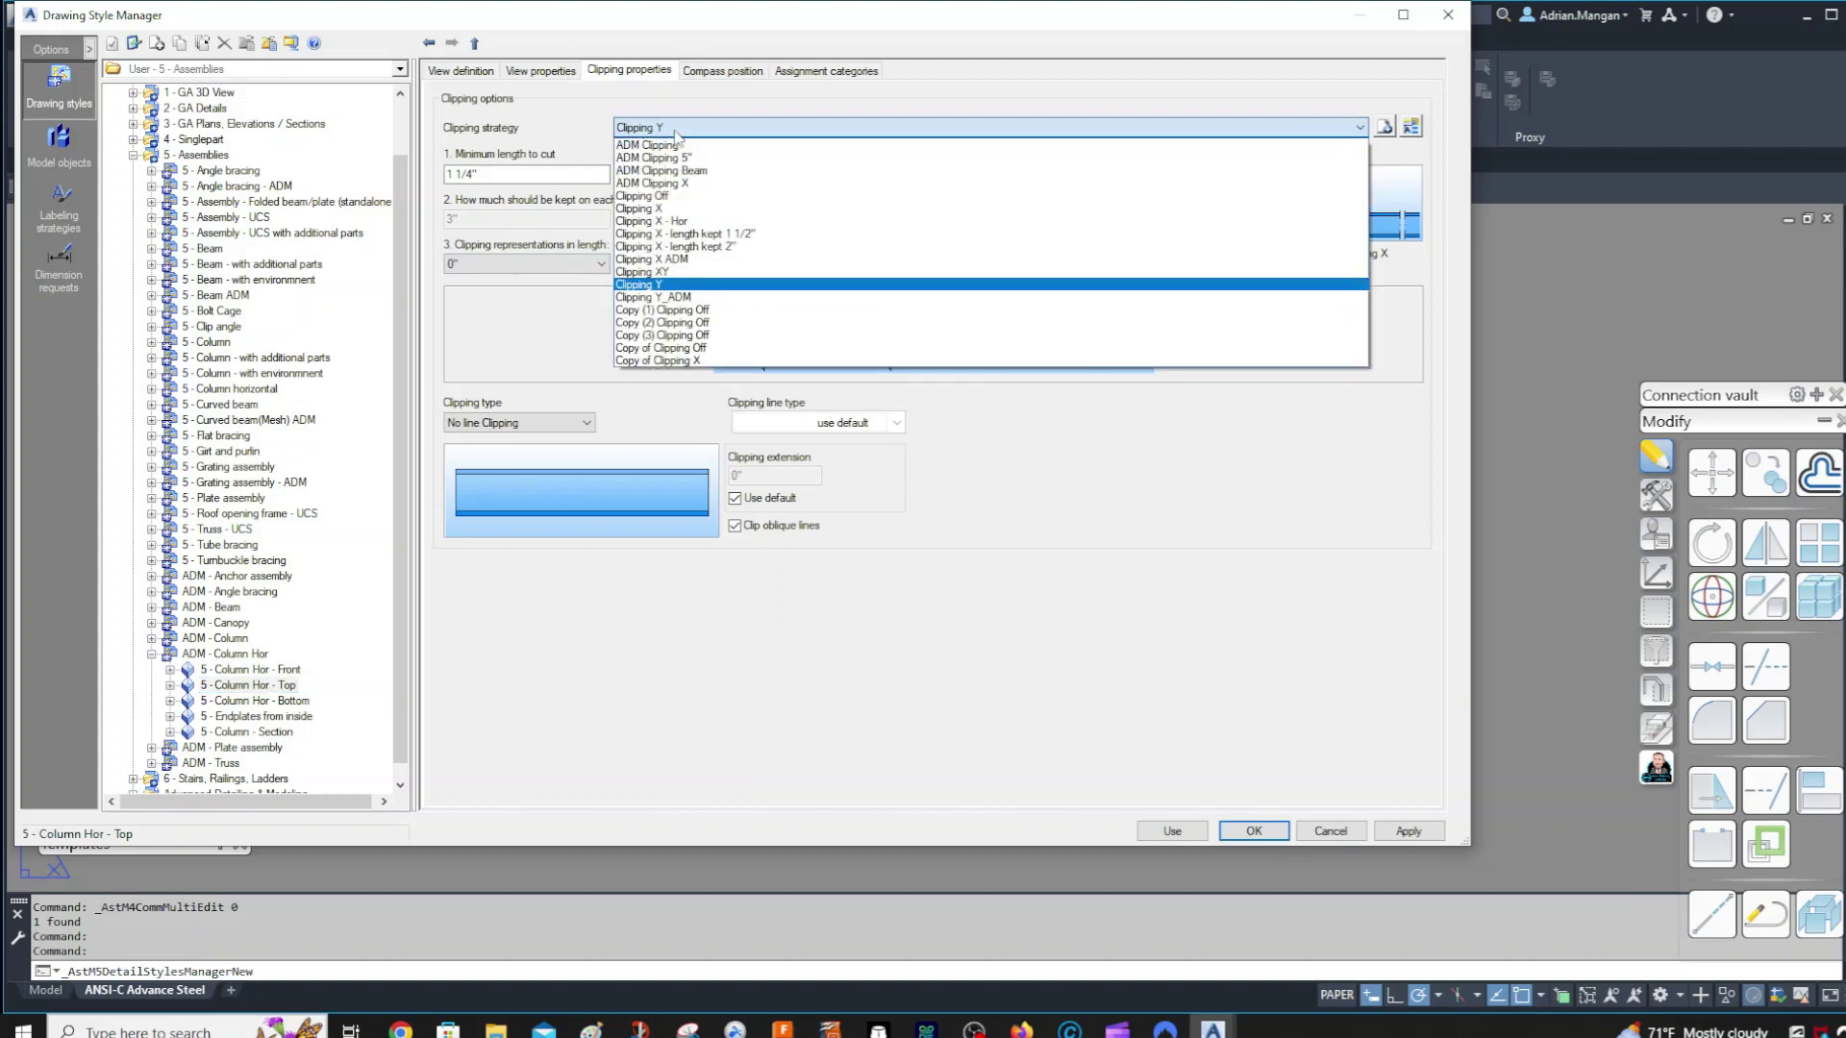
pyautogui.click(688, 222)
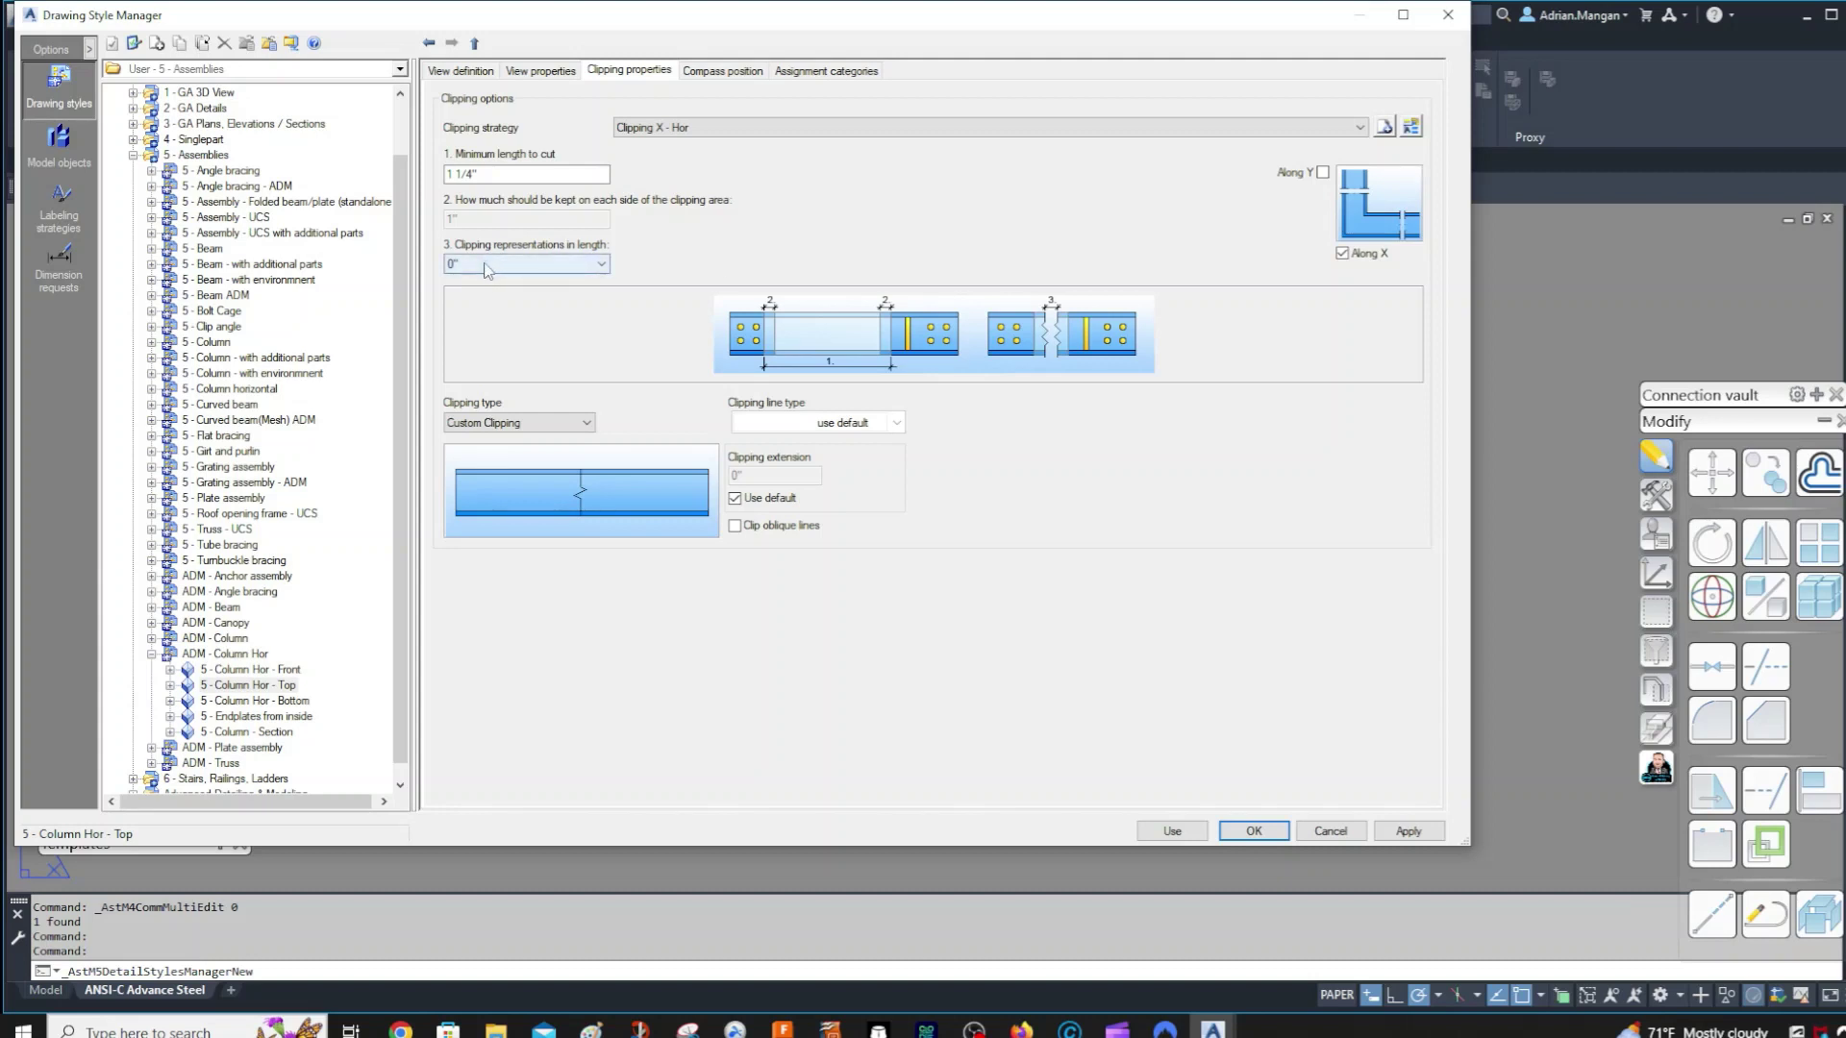
pyautogui.click(257, 701)
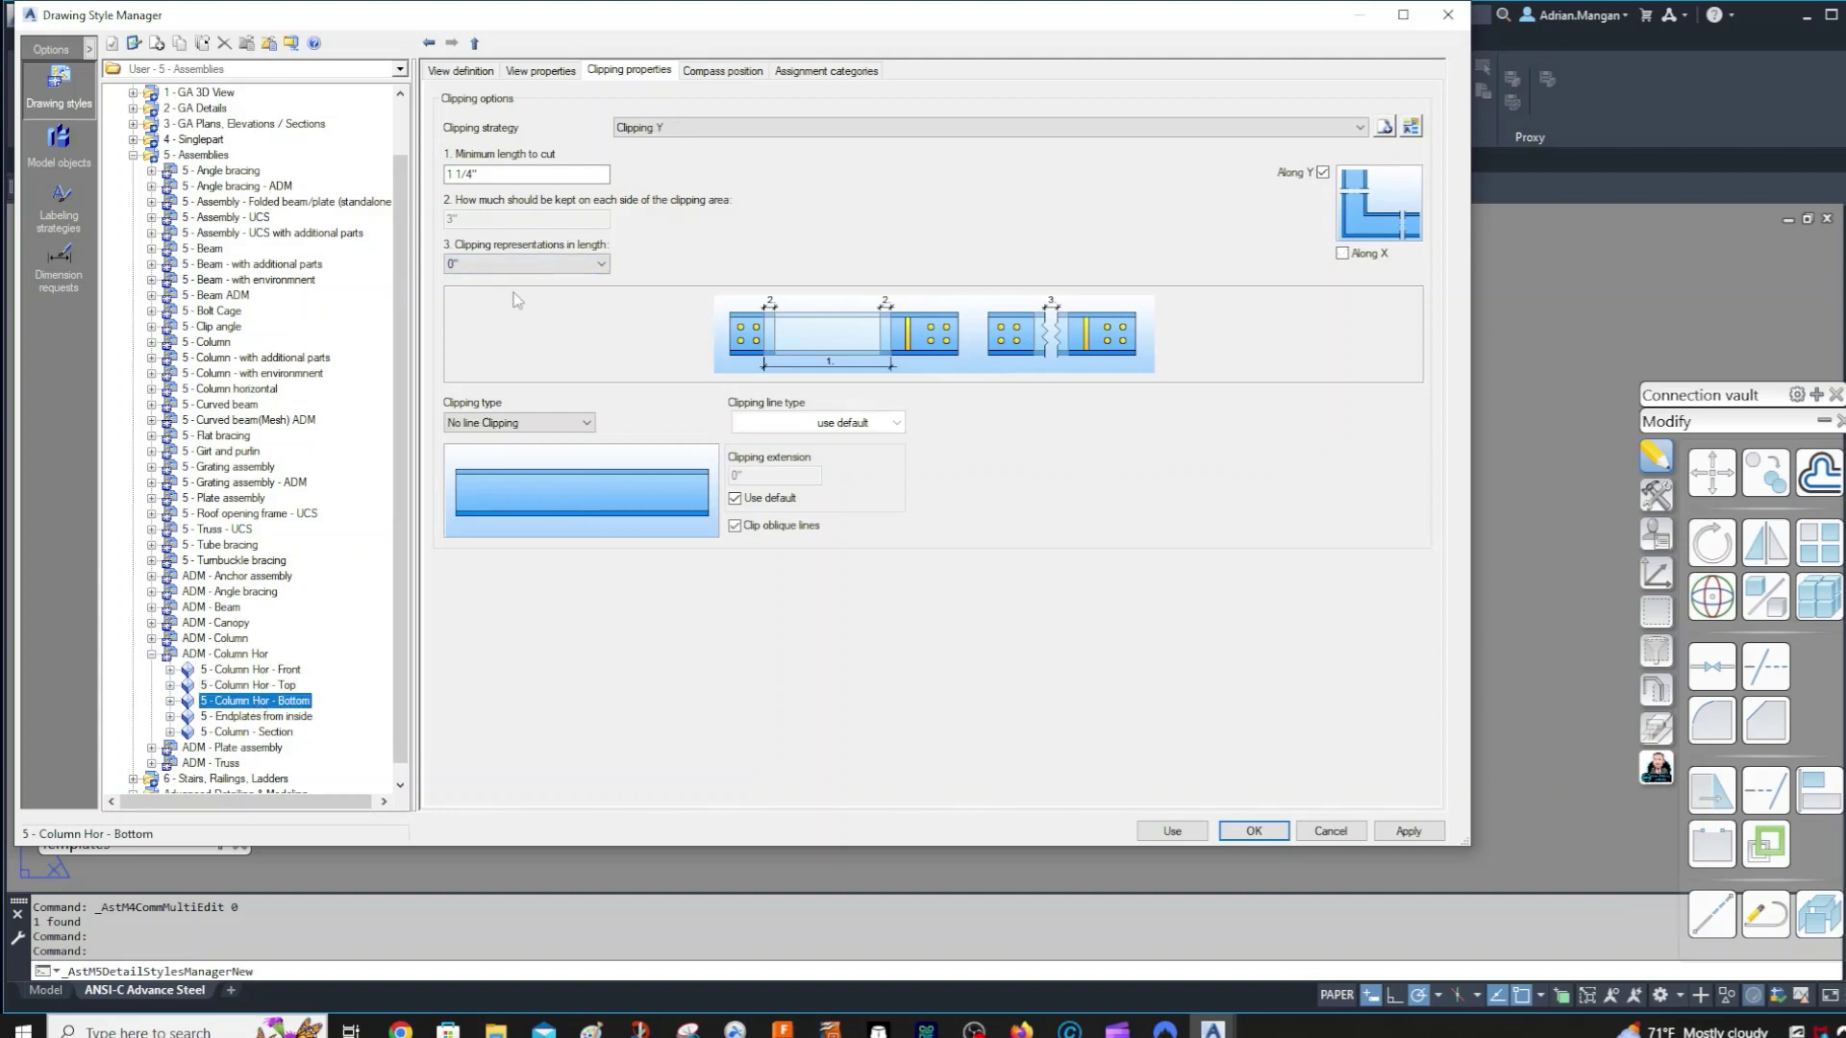
pyautogui.click(673, 128)
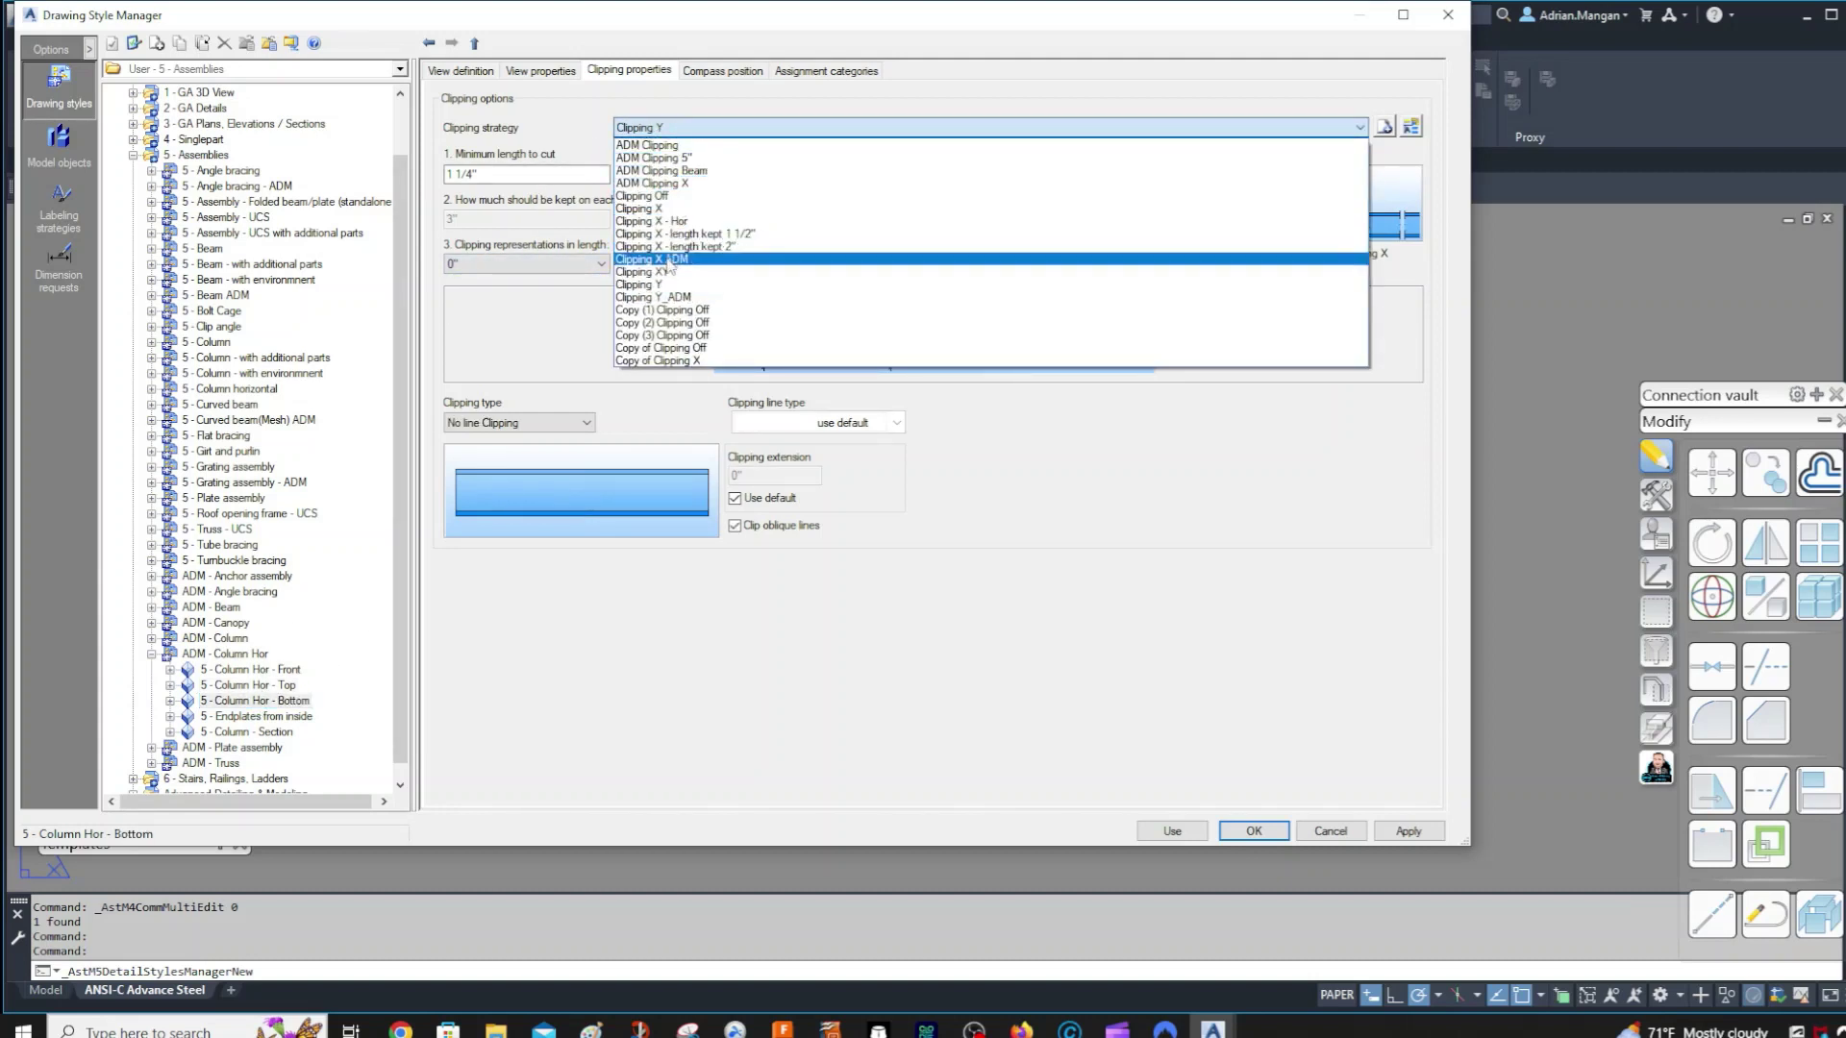
pyautogui.click(686, 222)
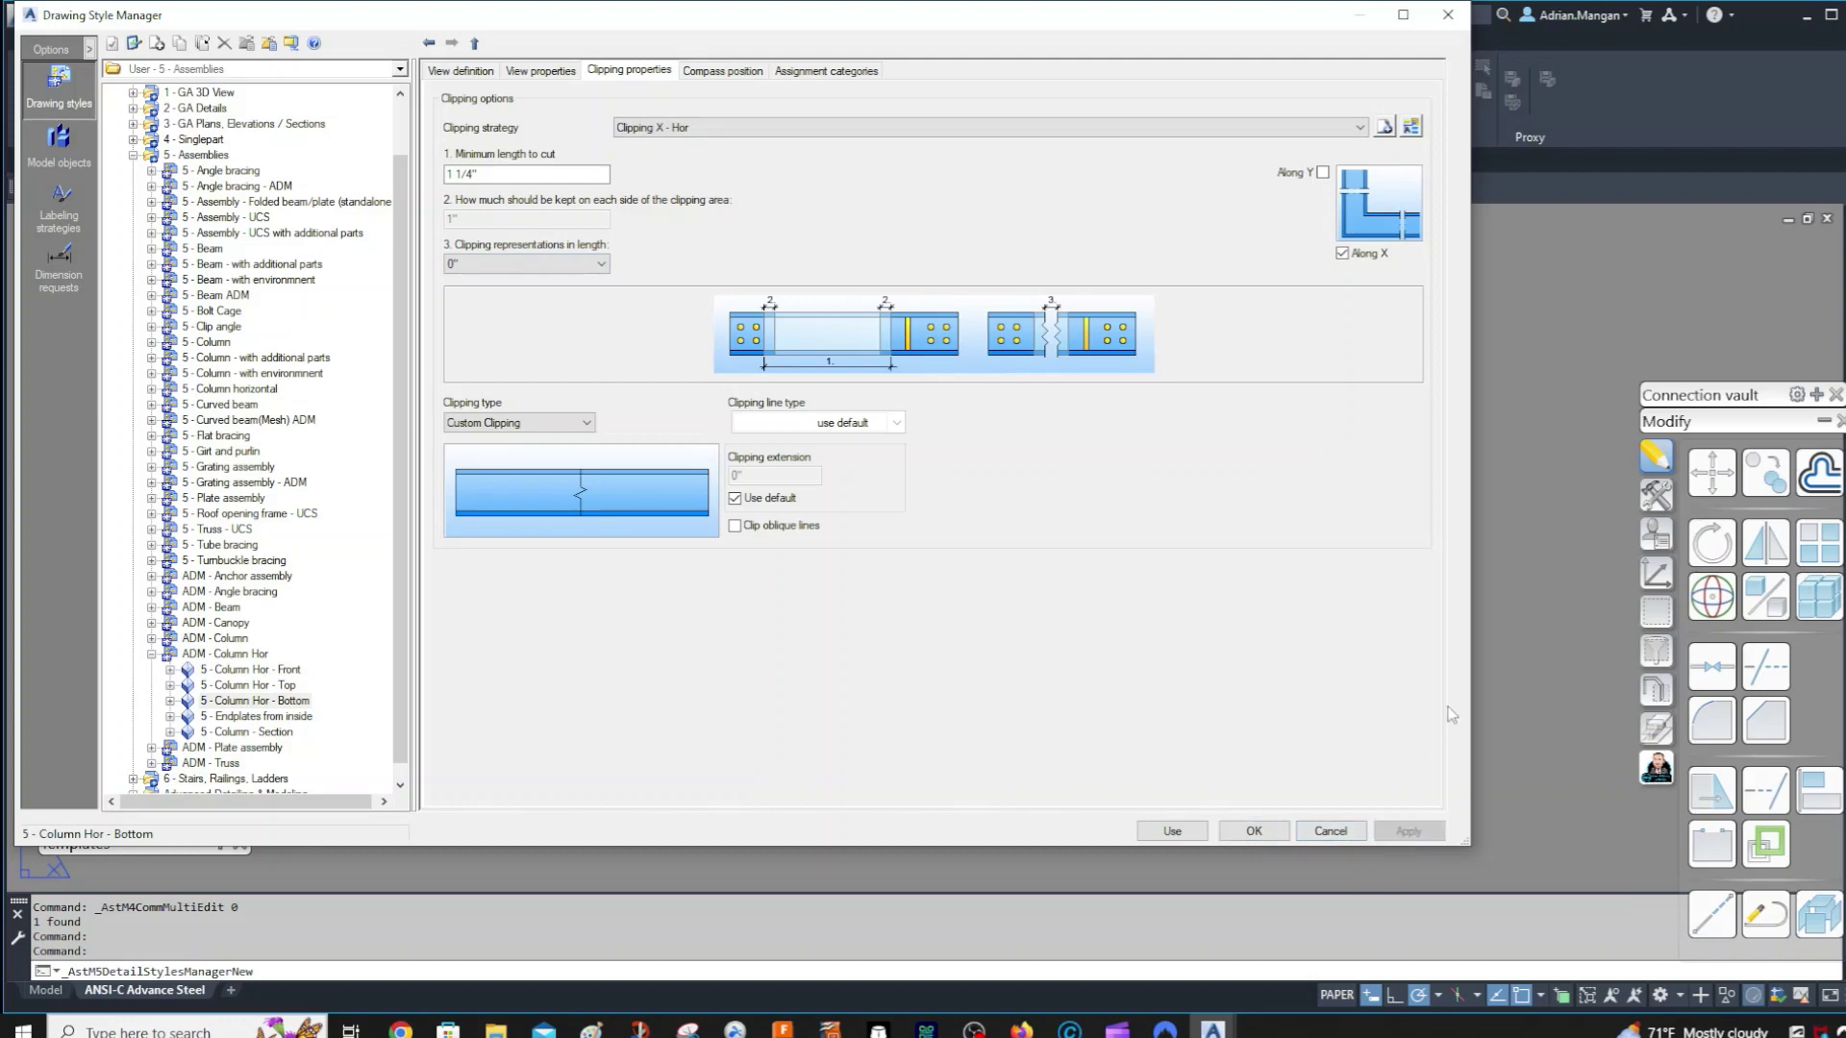
pyautogui.click(1277, 828)
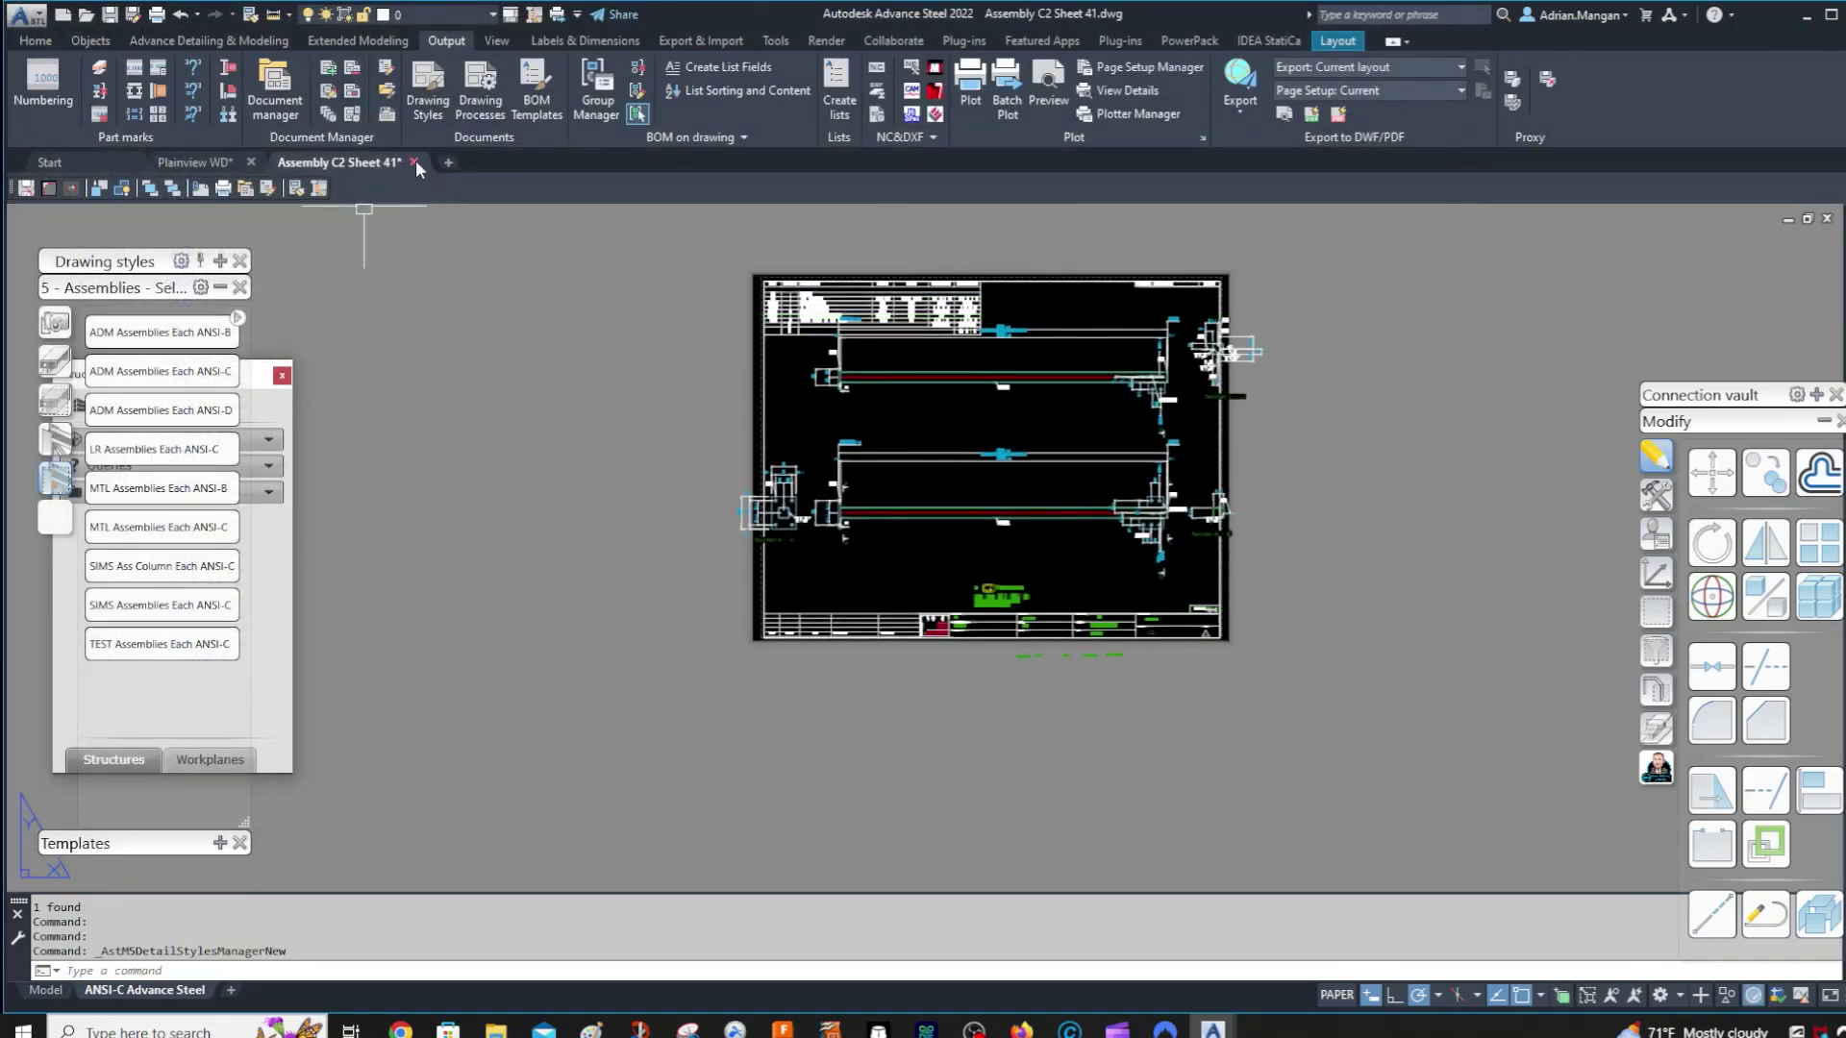
# - Close the Assembly C2 Sheet 41 drawing and delete it from the Plainview WD project documents
pyautogui.click(414, 161)
pyautogui.click(949, 564)
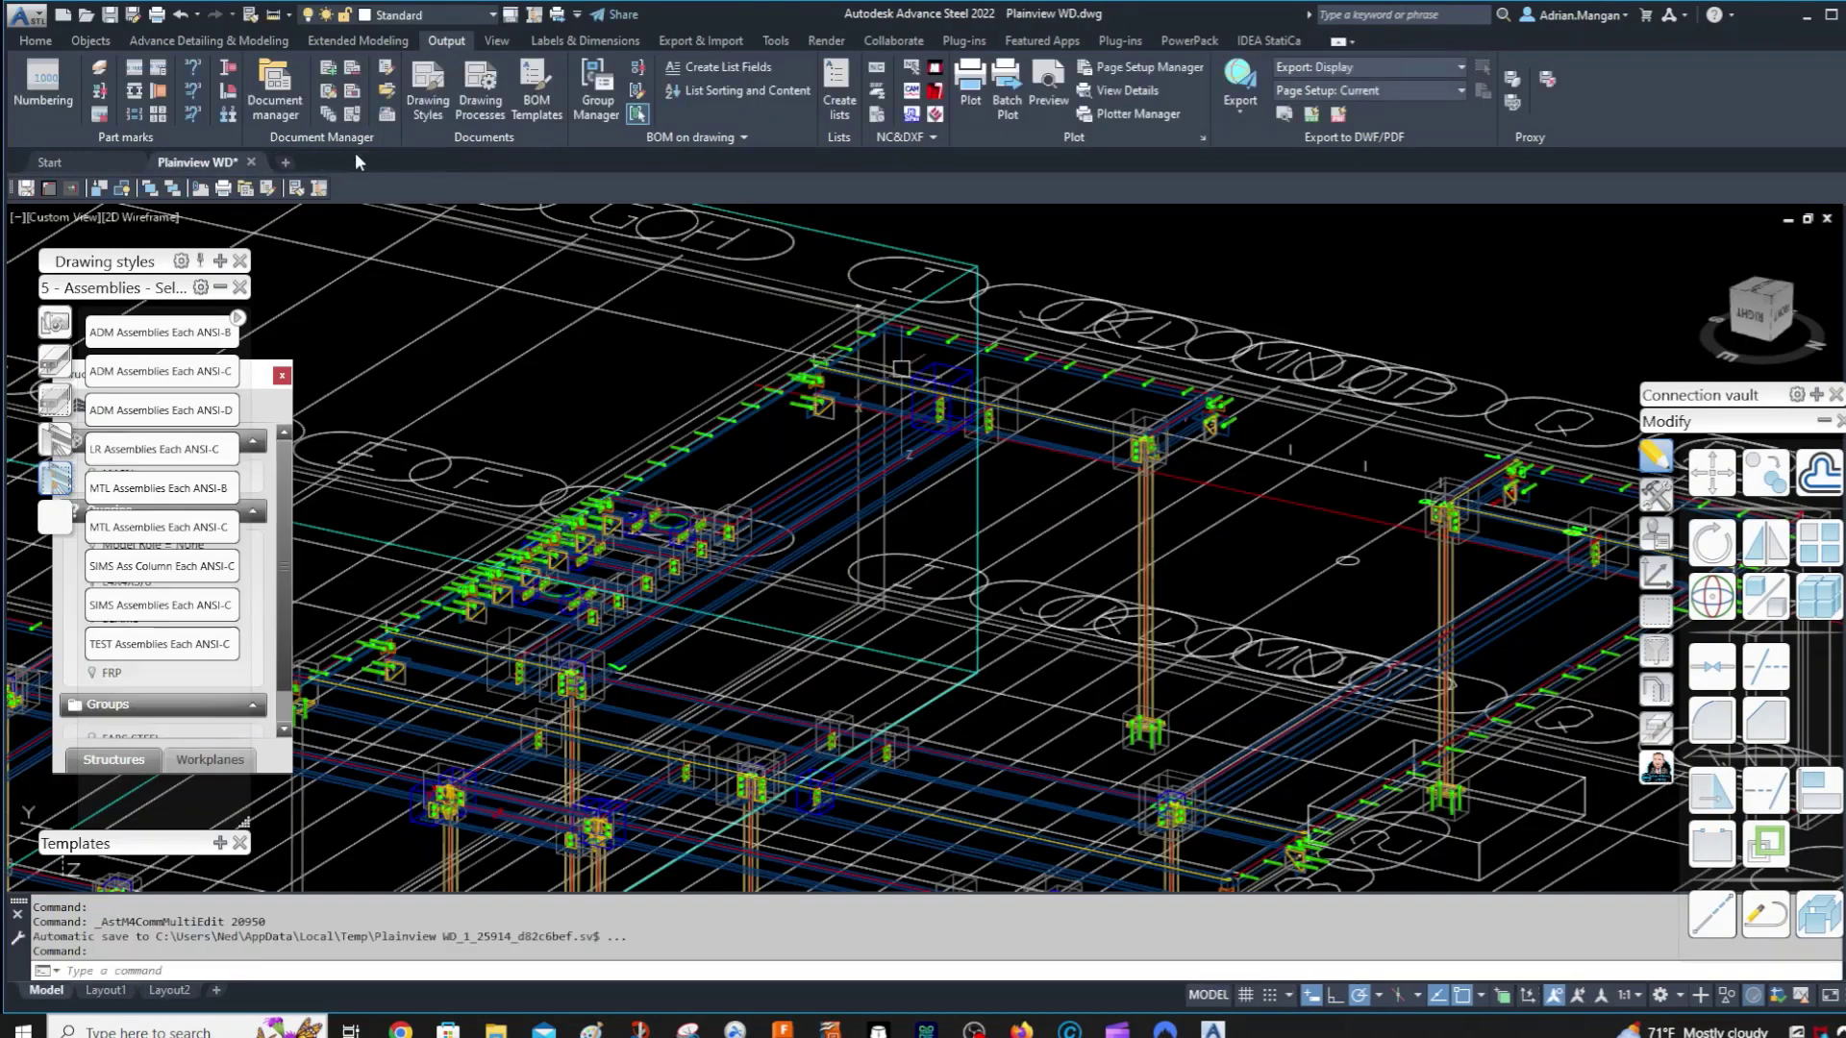
pyautogui.click(276, 86)
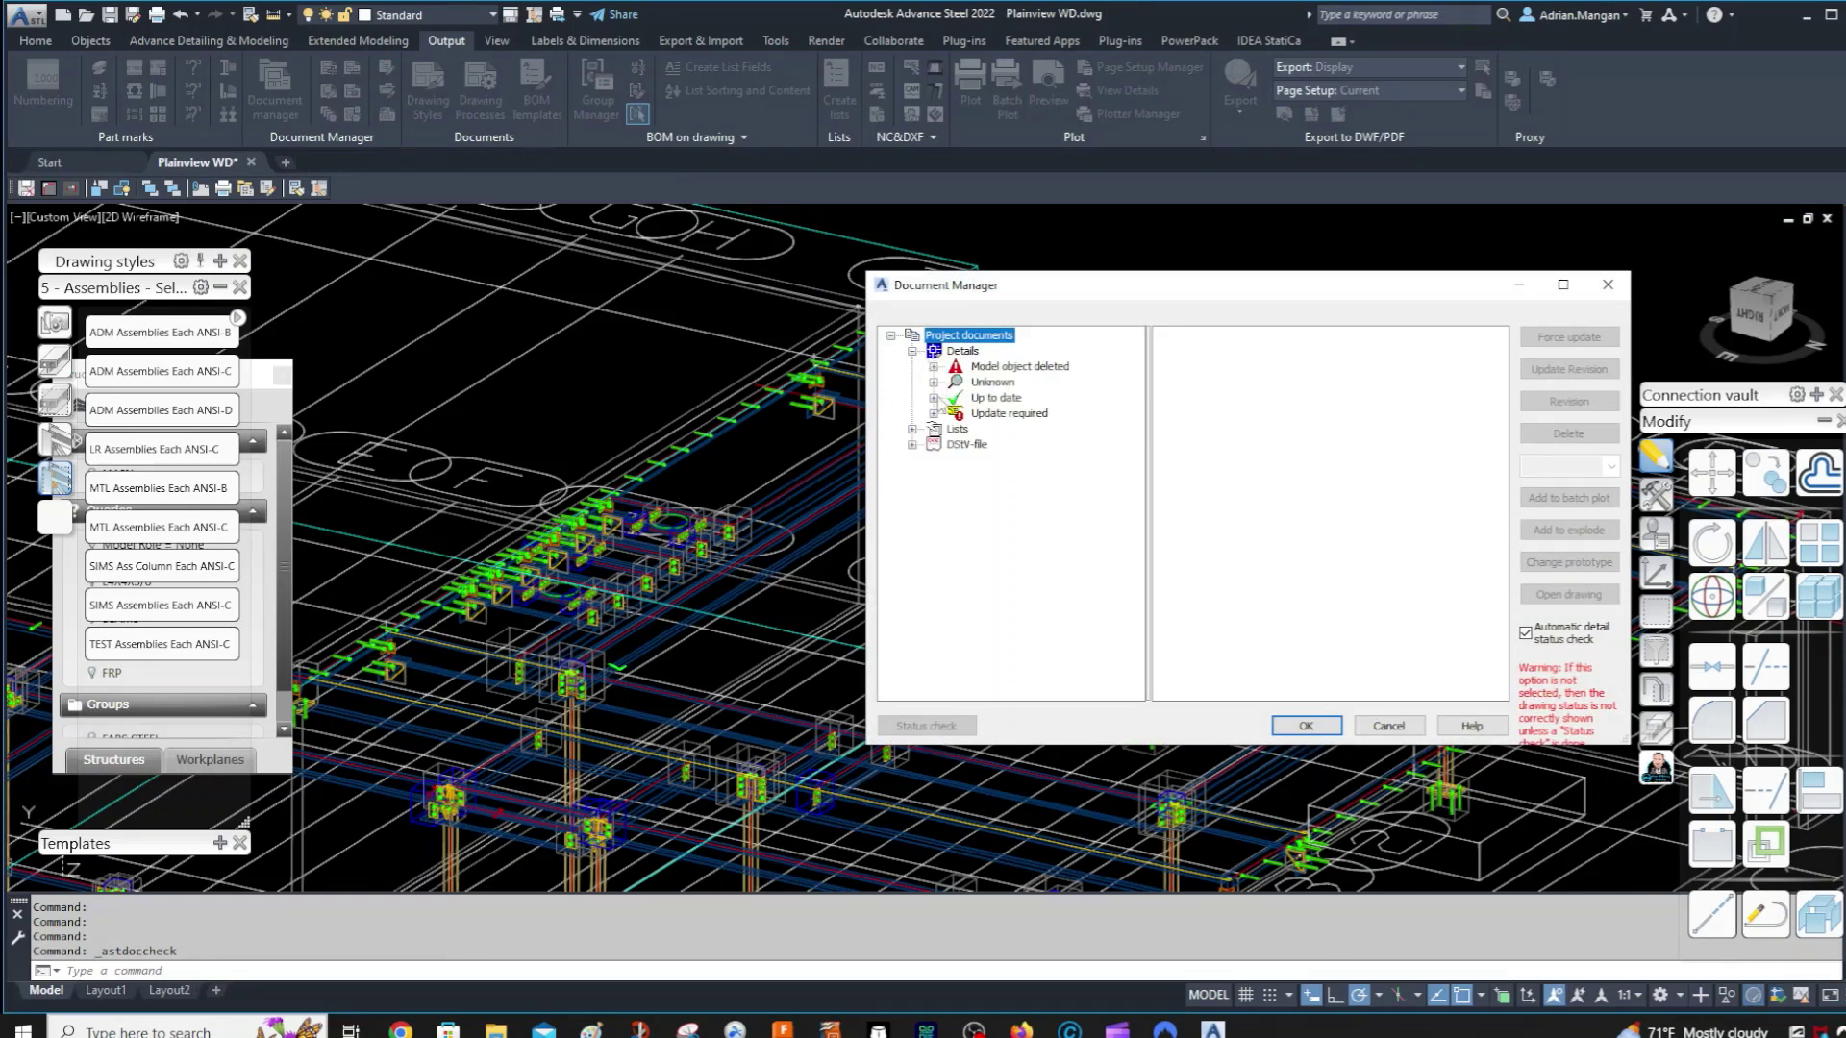
pyautogui.click(933, 397)
pyautogui.scroll(-15, 1072, 385)
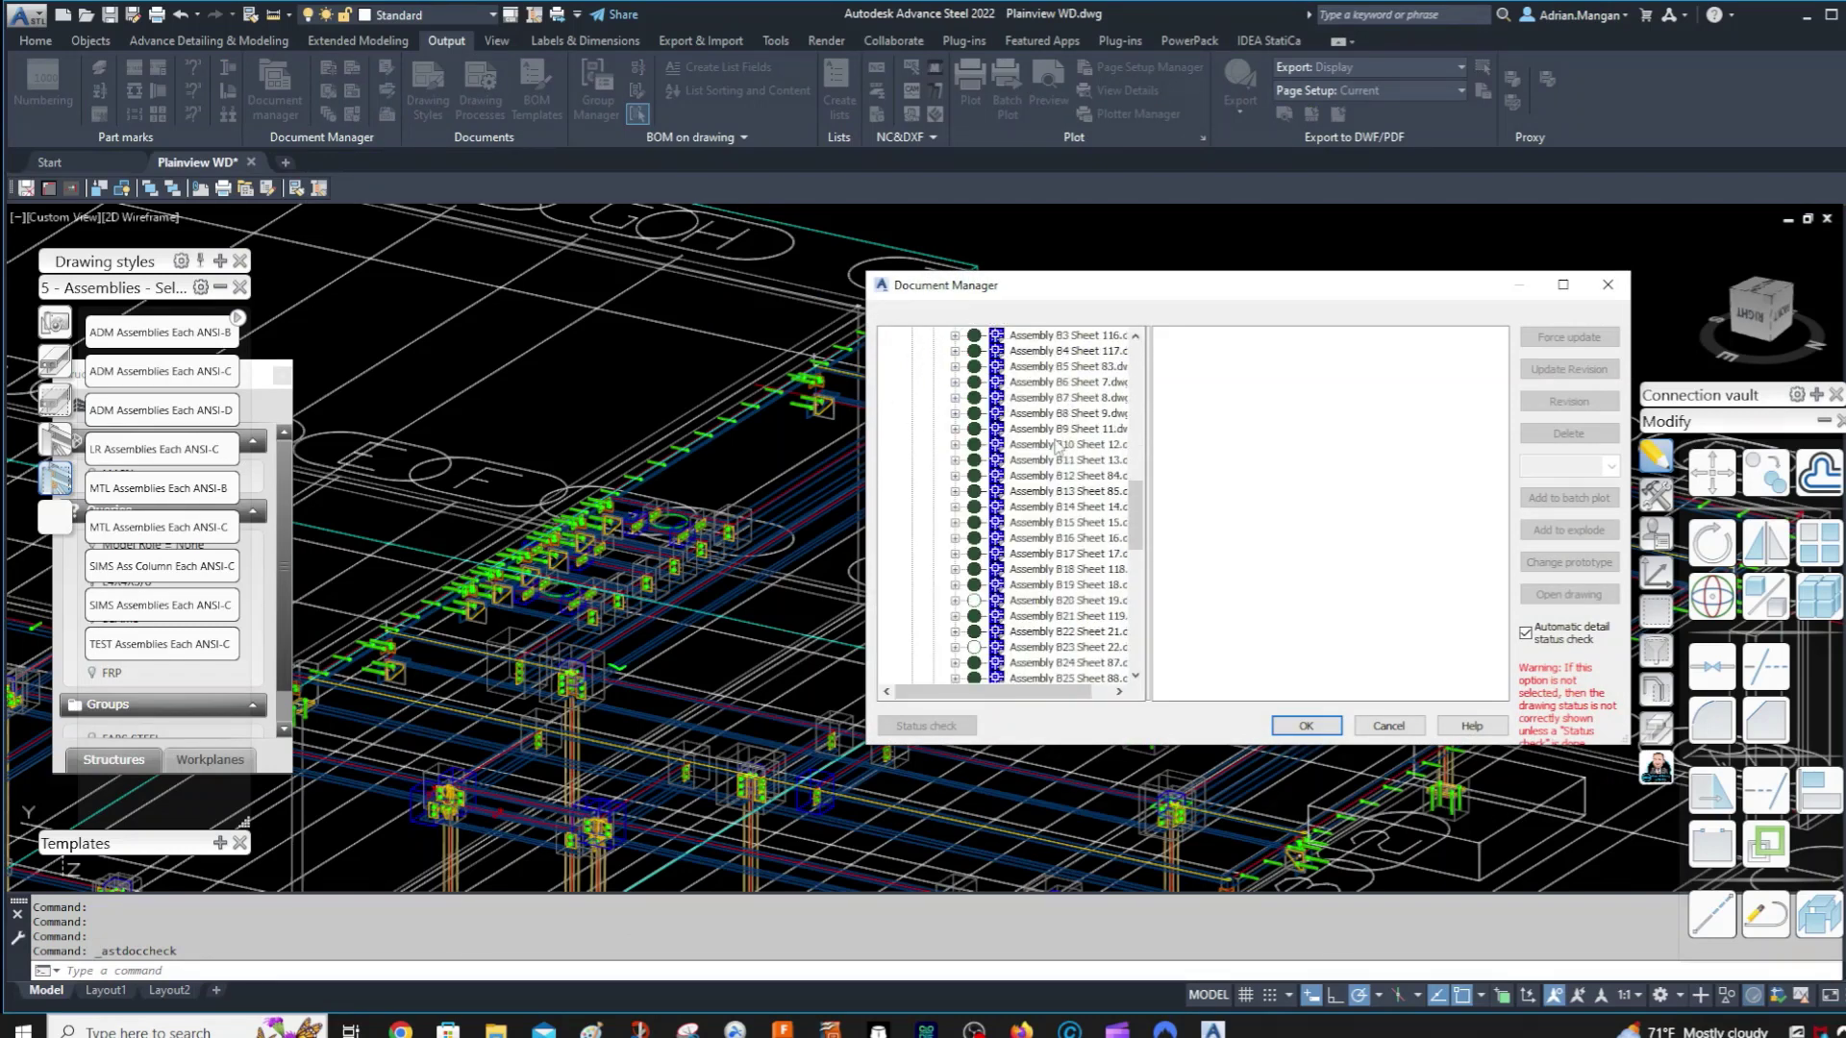
pyautogui.scroll(-8, 1077, 485)
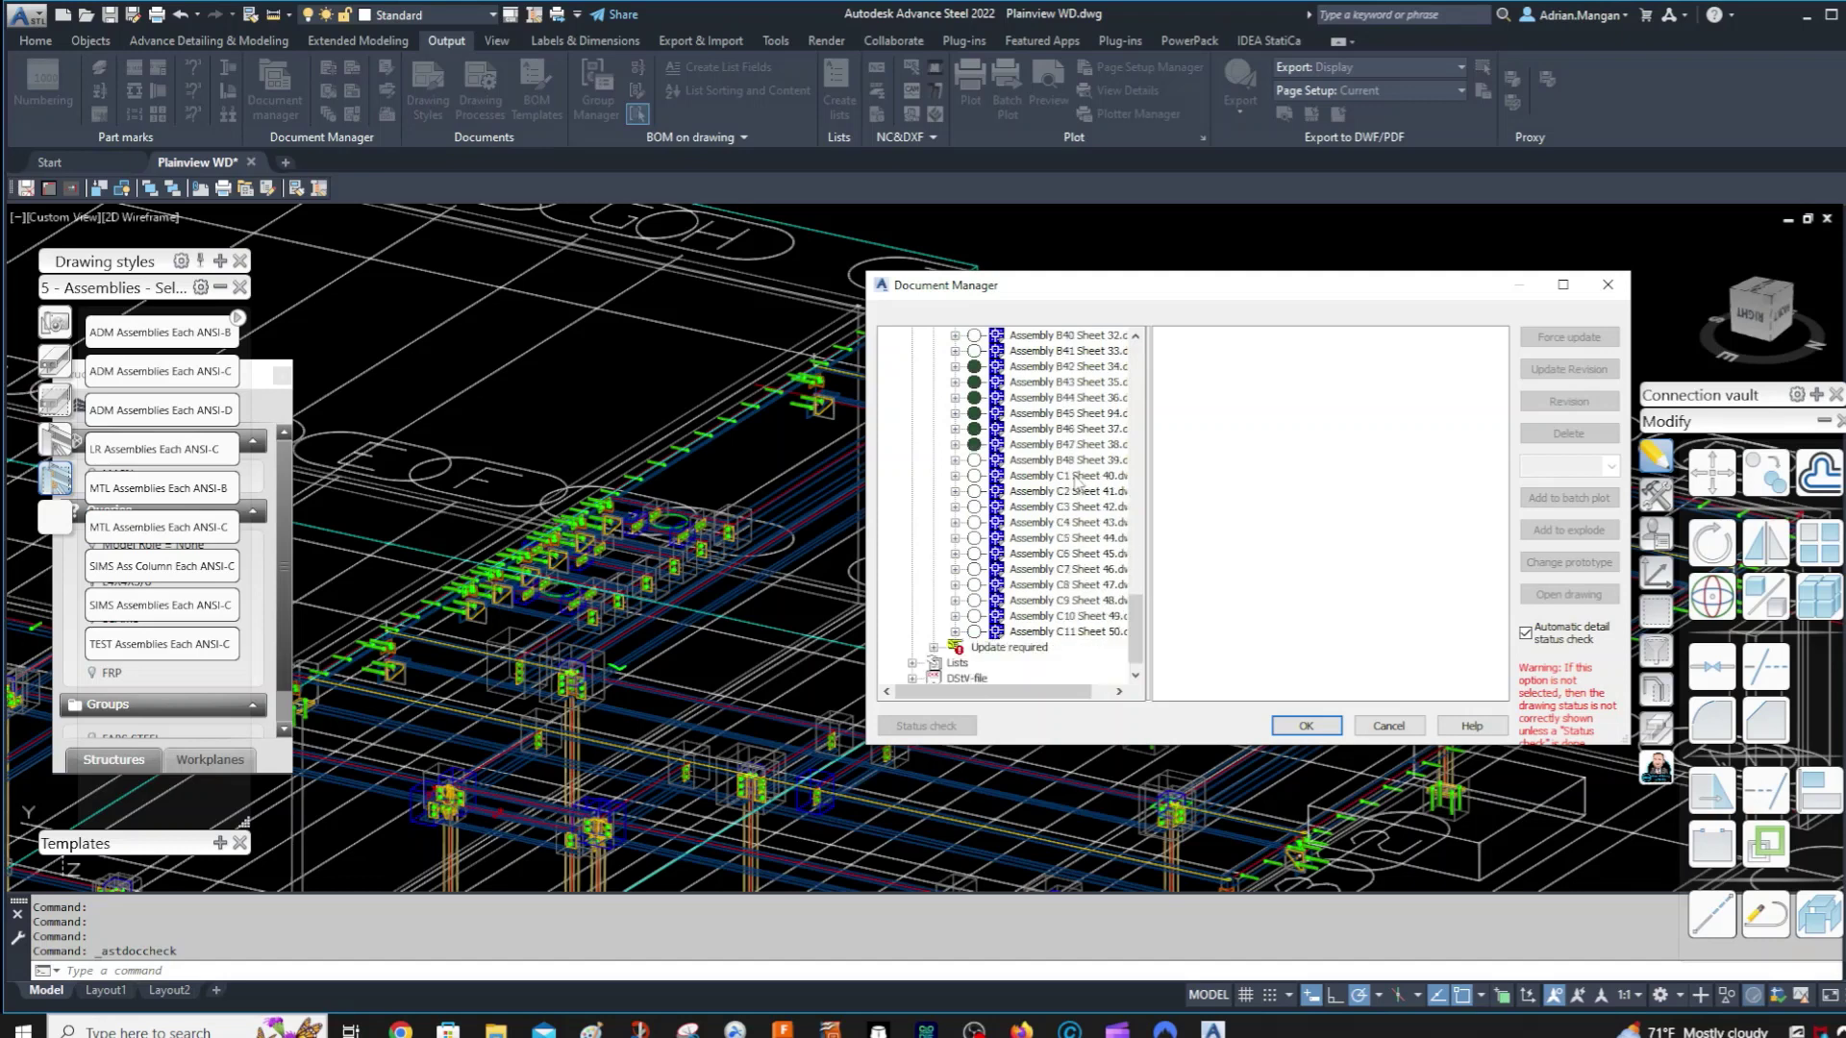
pyautogui.click(1067, 476)
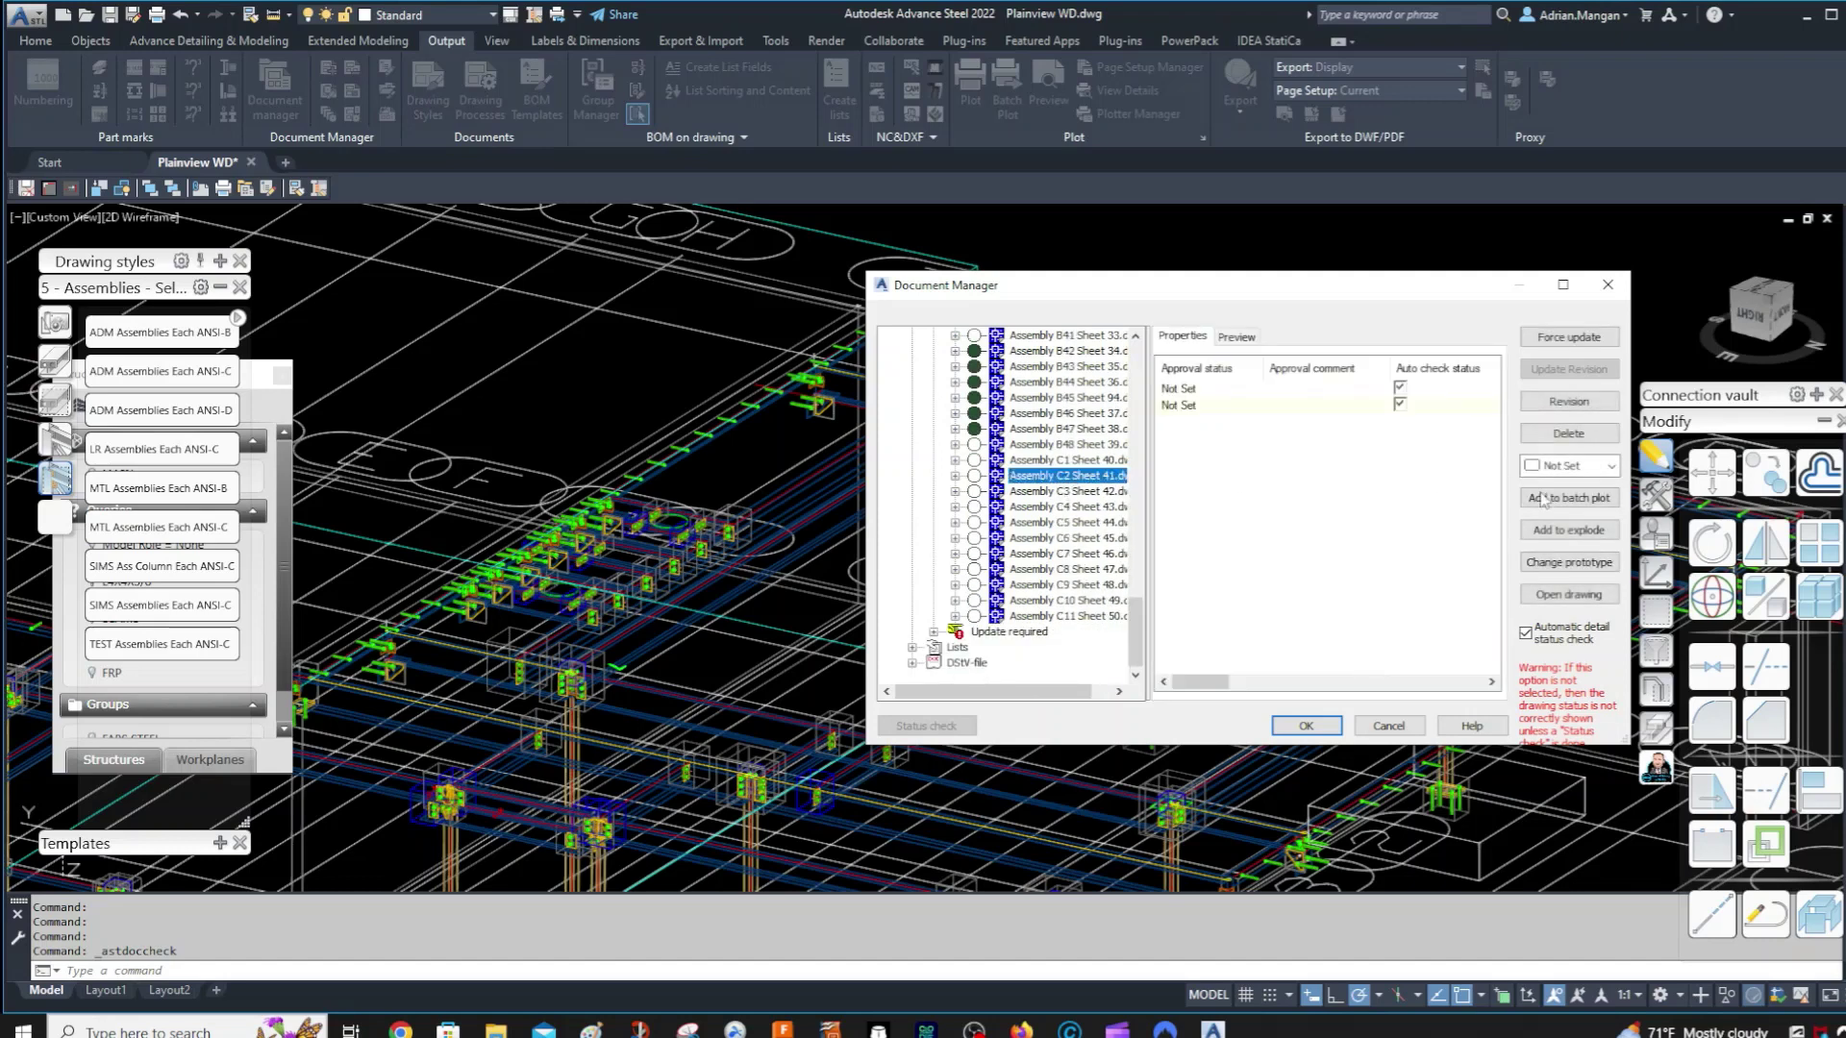
pyautogui.click(1573, 438)
pyautogui.click(1336, 728)
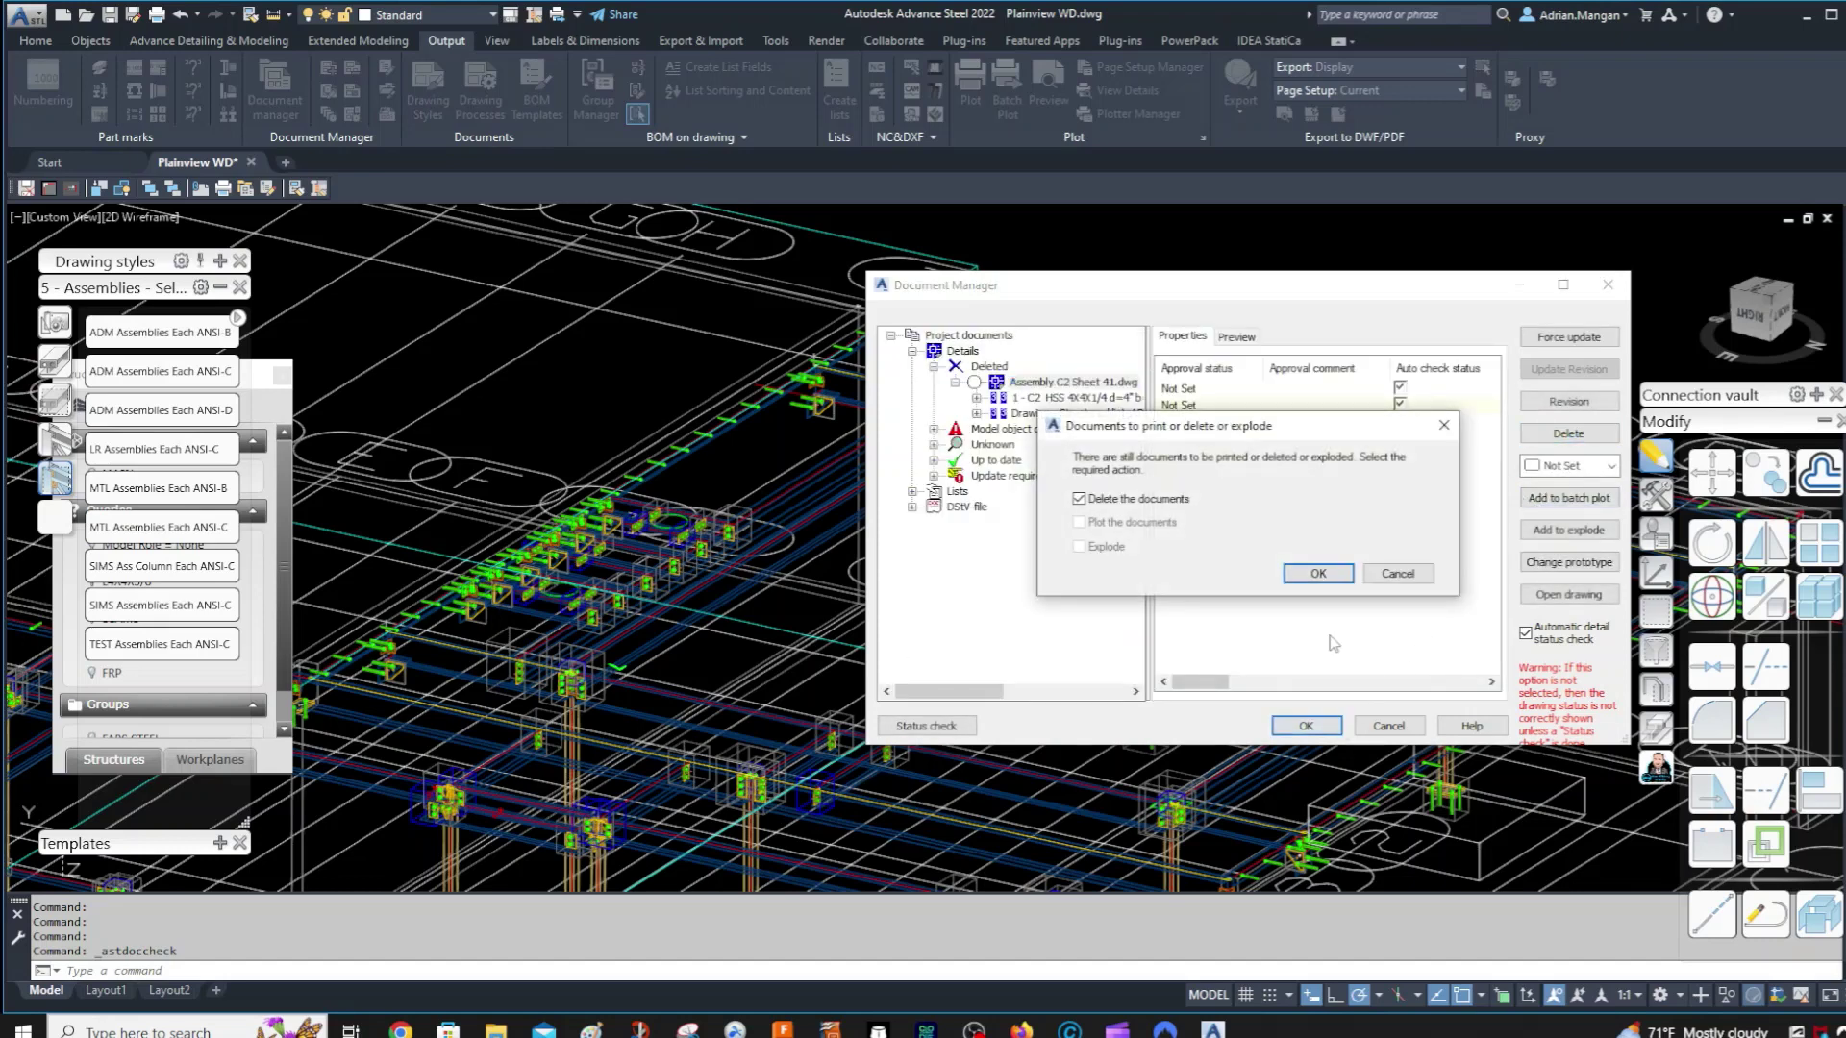
pyautogui.click(1337, 575)
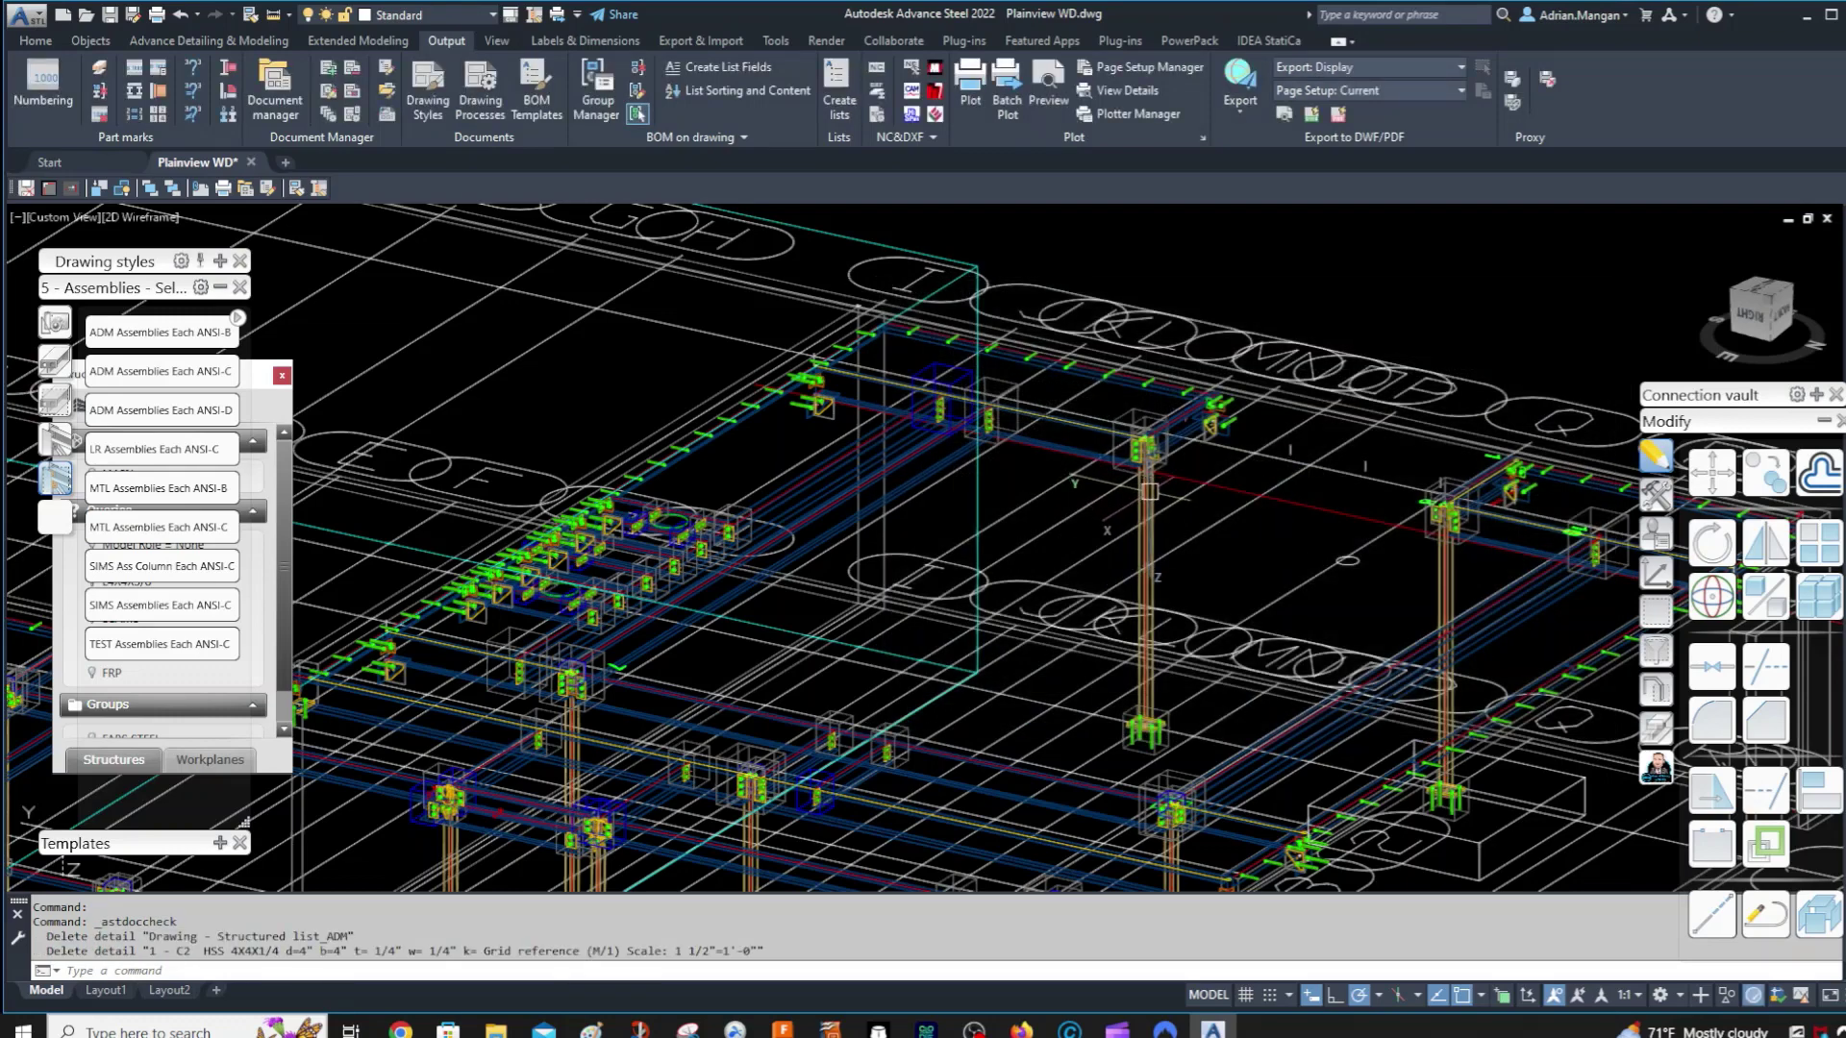
# - Check the naming properties of the HSS 4X4X1/4 column near grid I in the model
pyautogui.doubleClick(1147, 492)
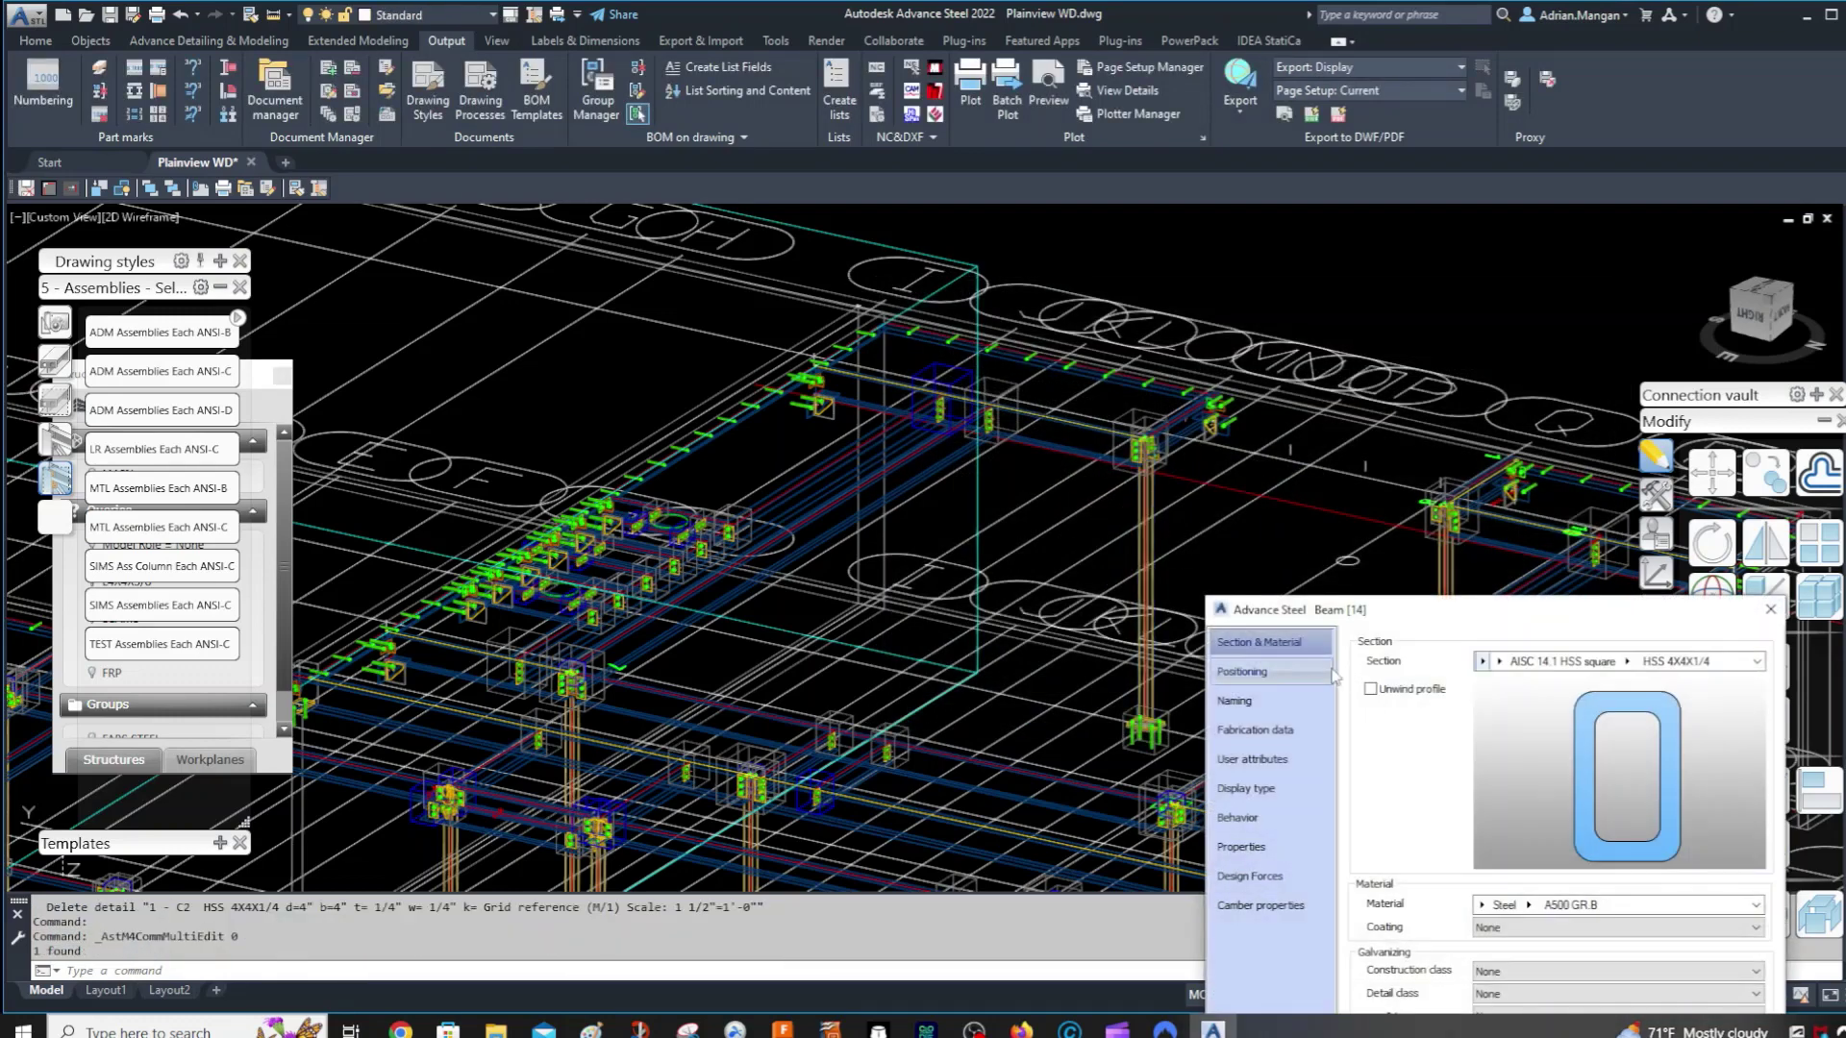
pyautogui.click(1250, 701)
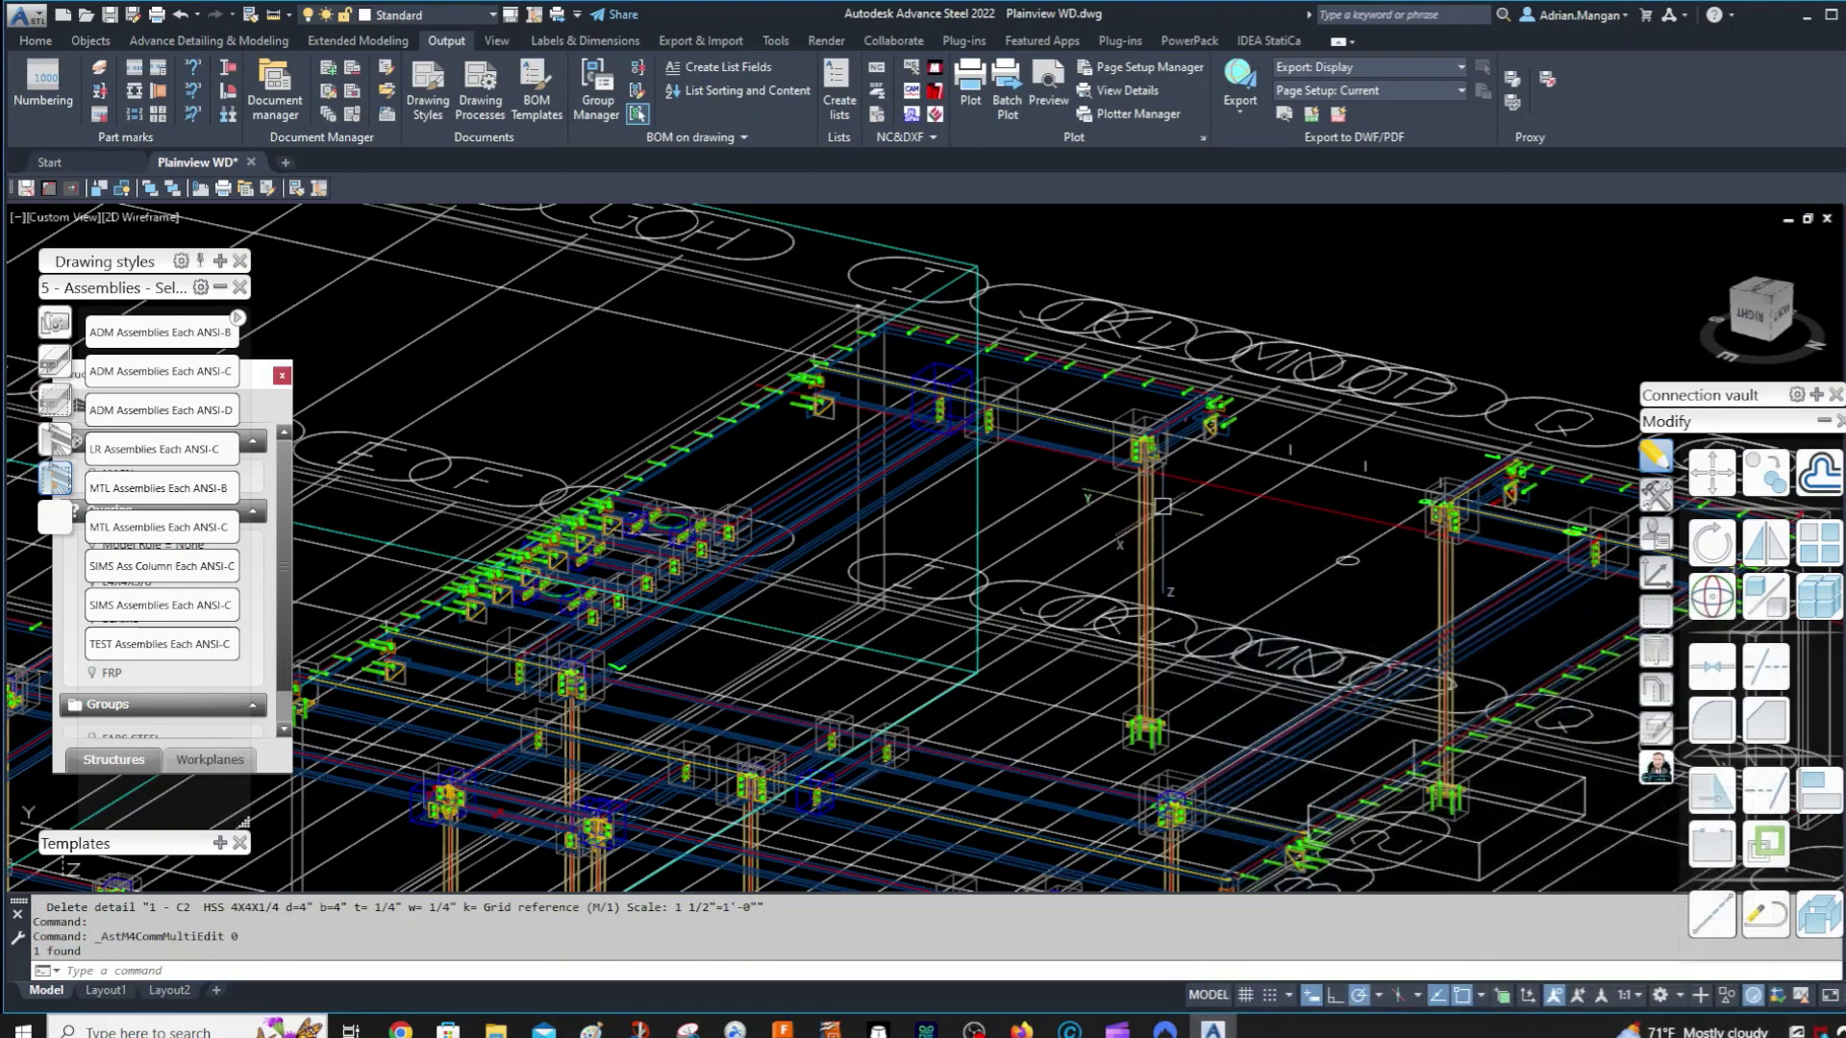
# - Generate a SIMS Ass Column Each ANSI-C drawing of the HSS 4X4X1/4 column near grid I, keeping the default process properties
pyautogui.press('Escape')
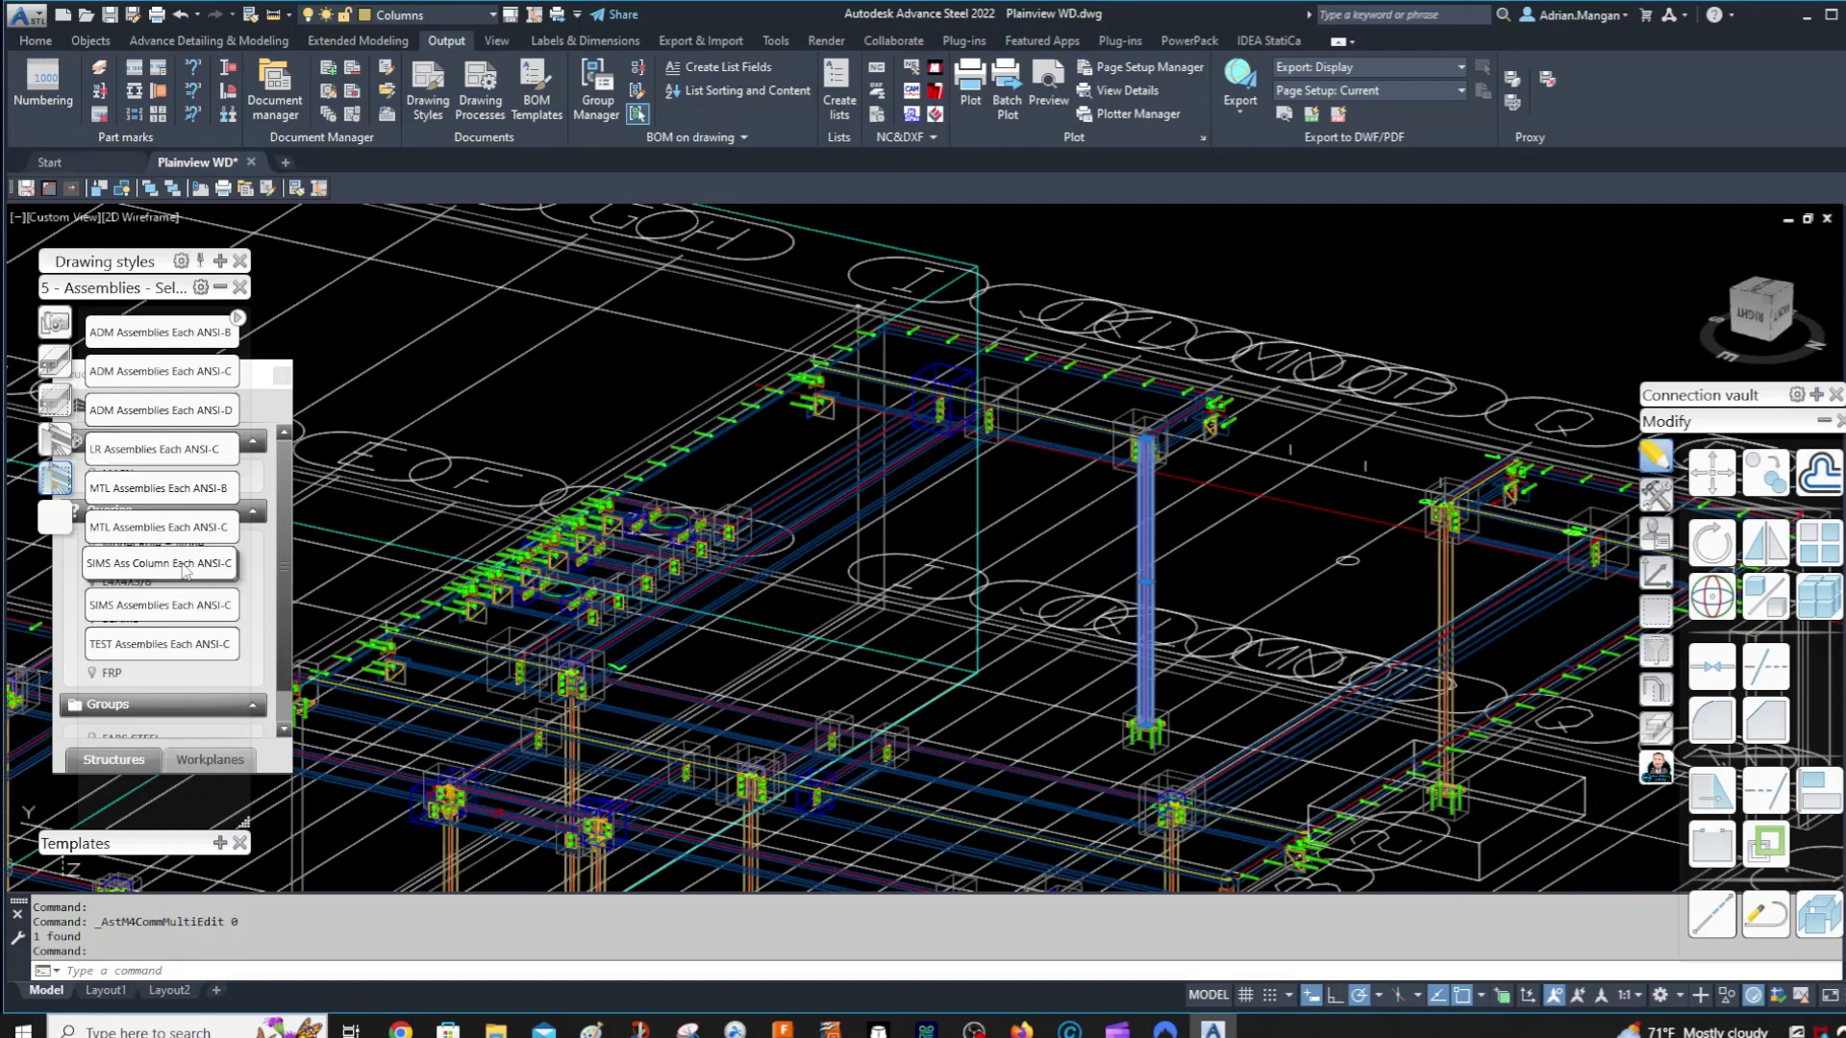
pyautogui.click(185, 571)
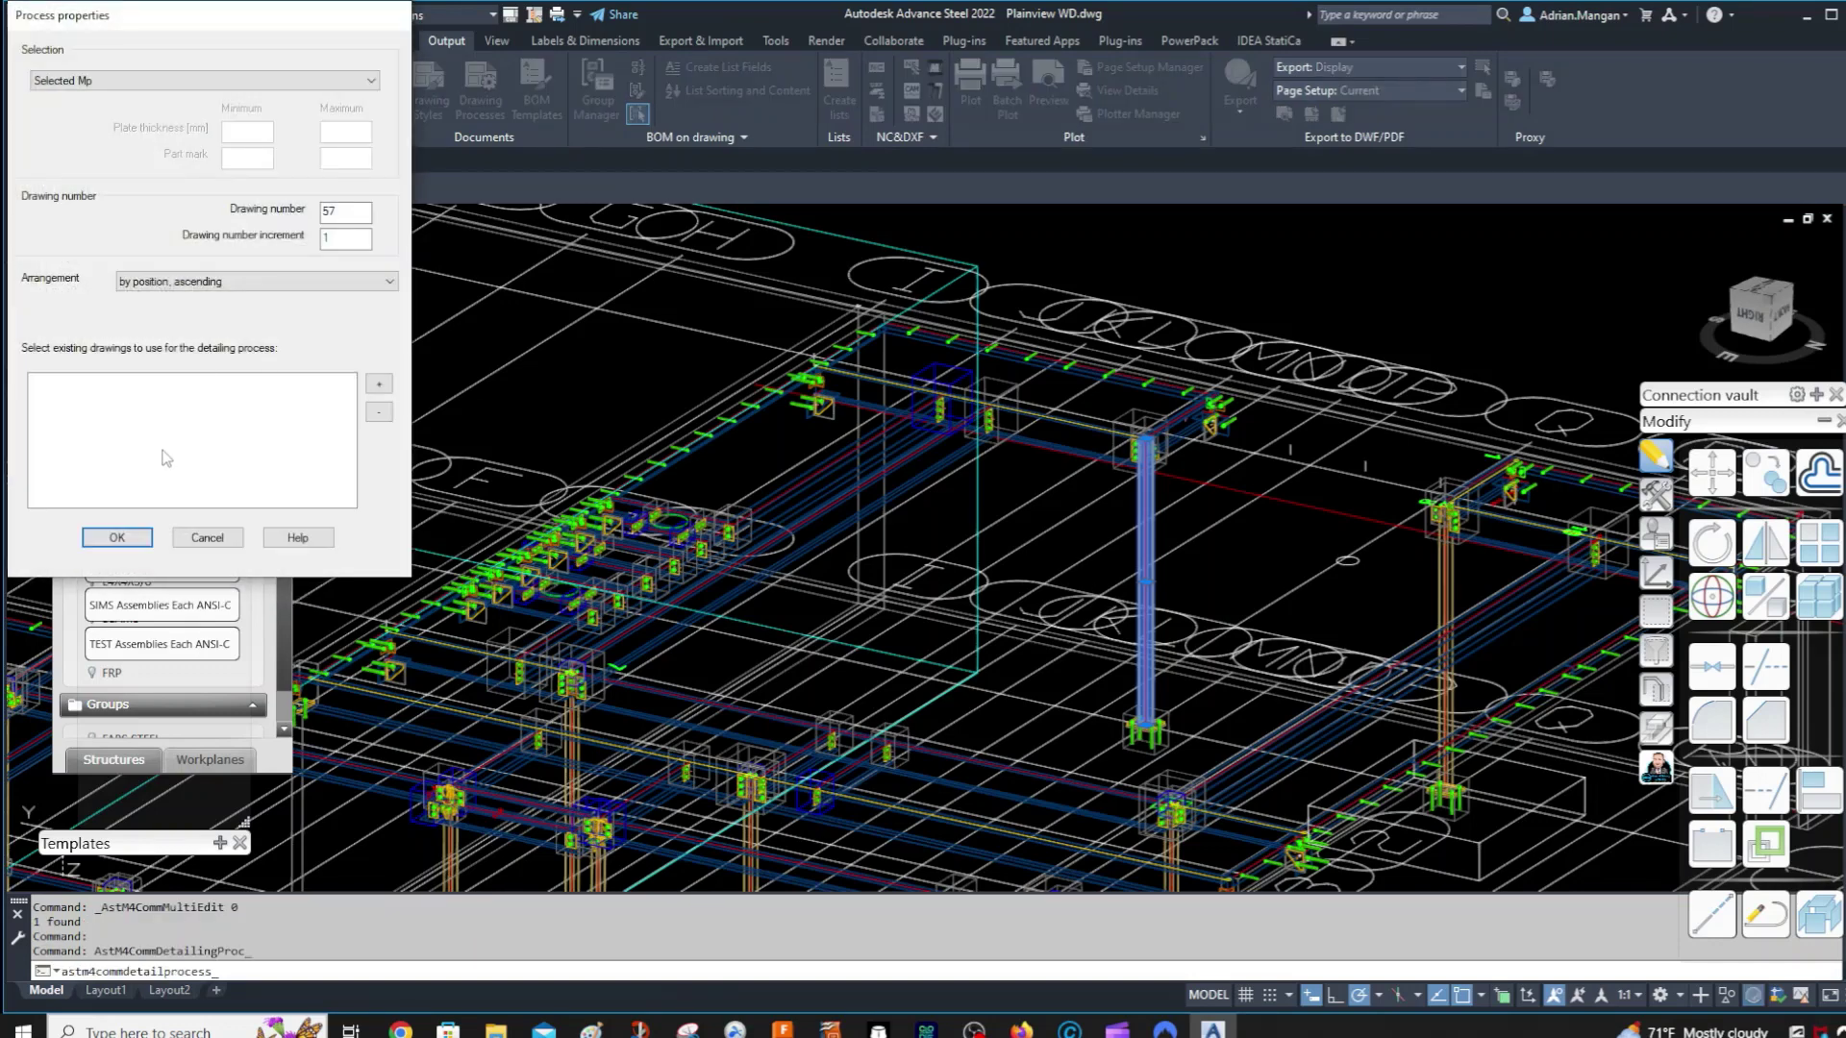
pyautogui.click(116, 538)
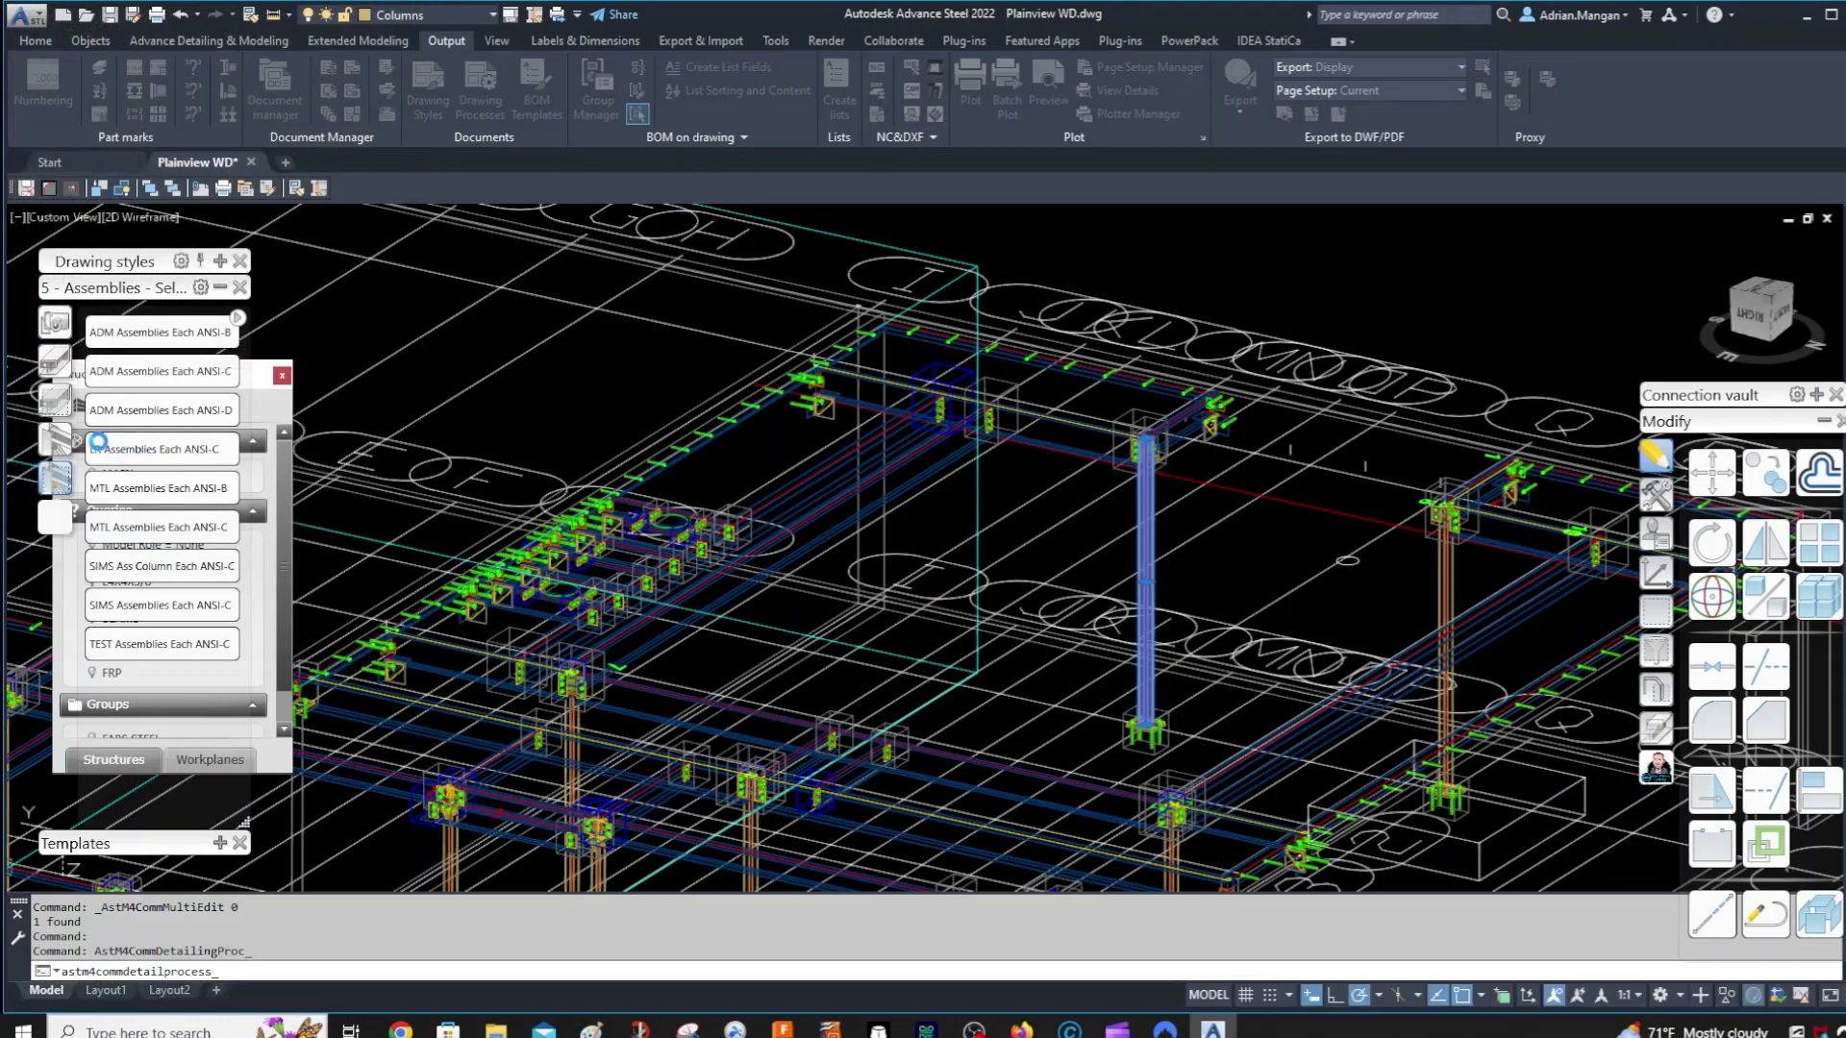
pyautogui.rightClick(1153, 495)
pyautogui.click(1250, 614)
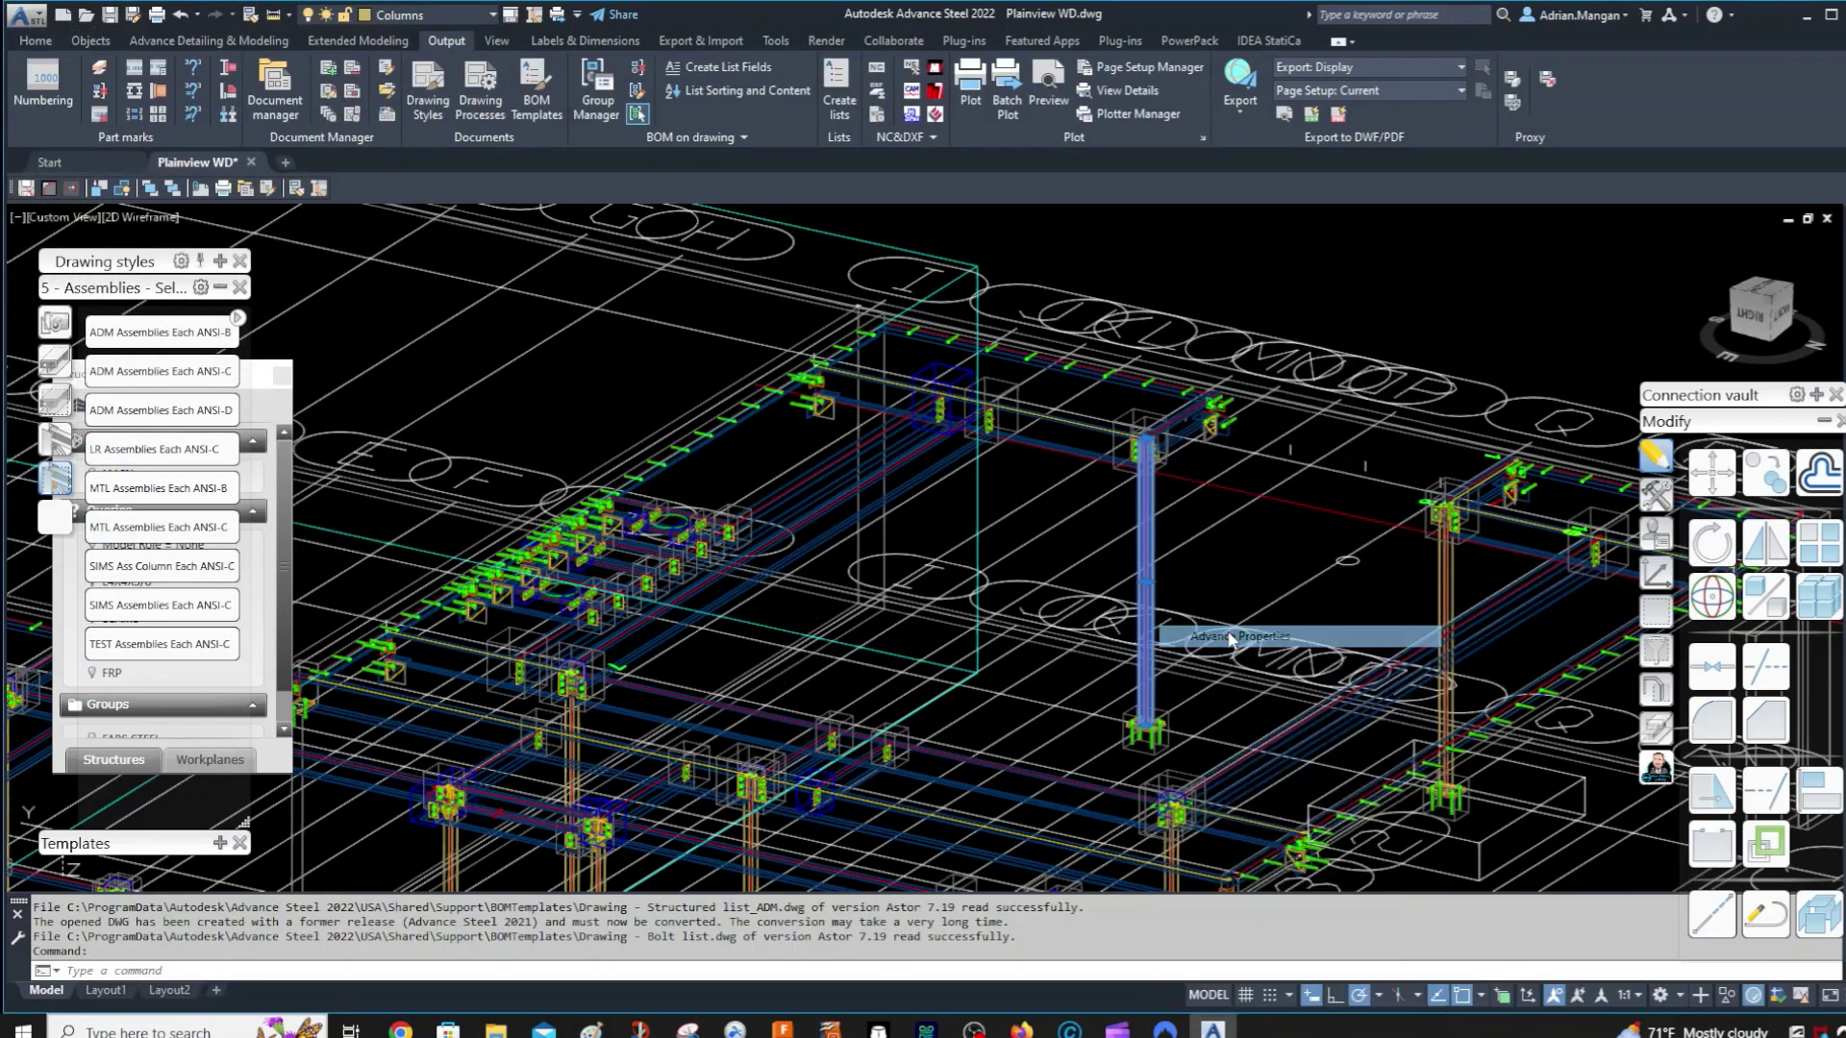
pyautogui.click(1770, 609)
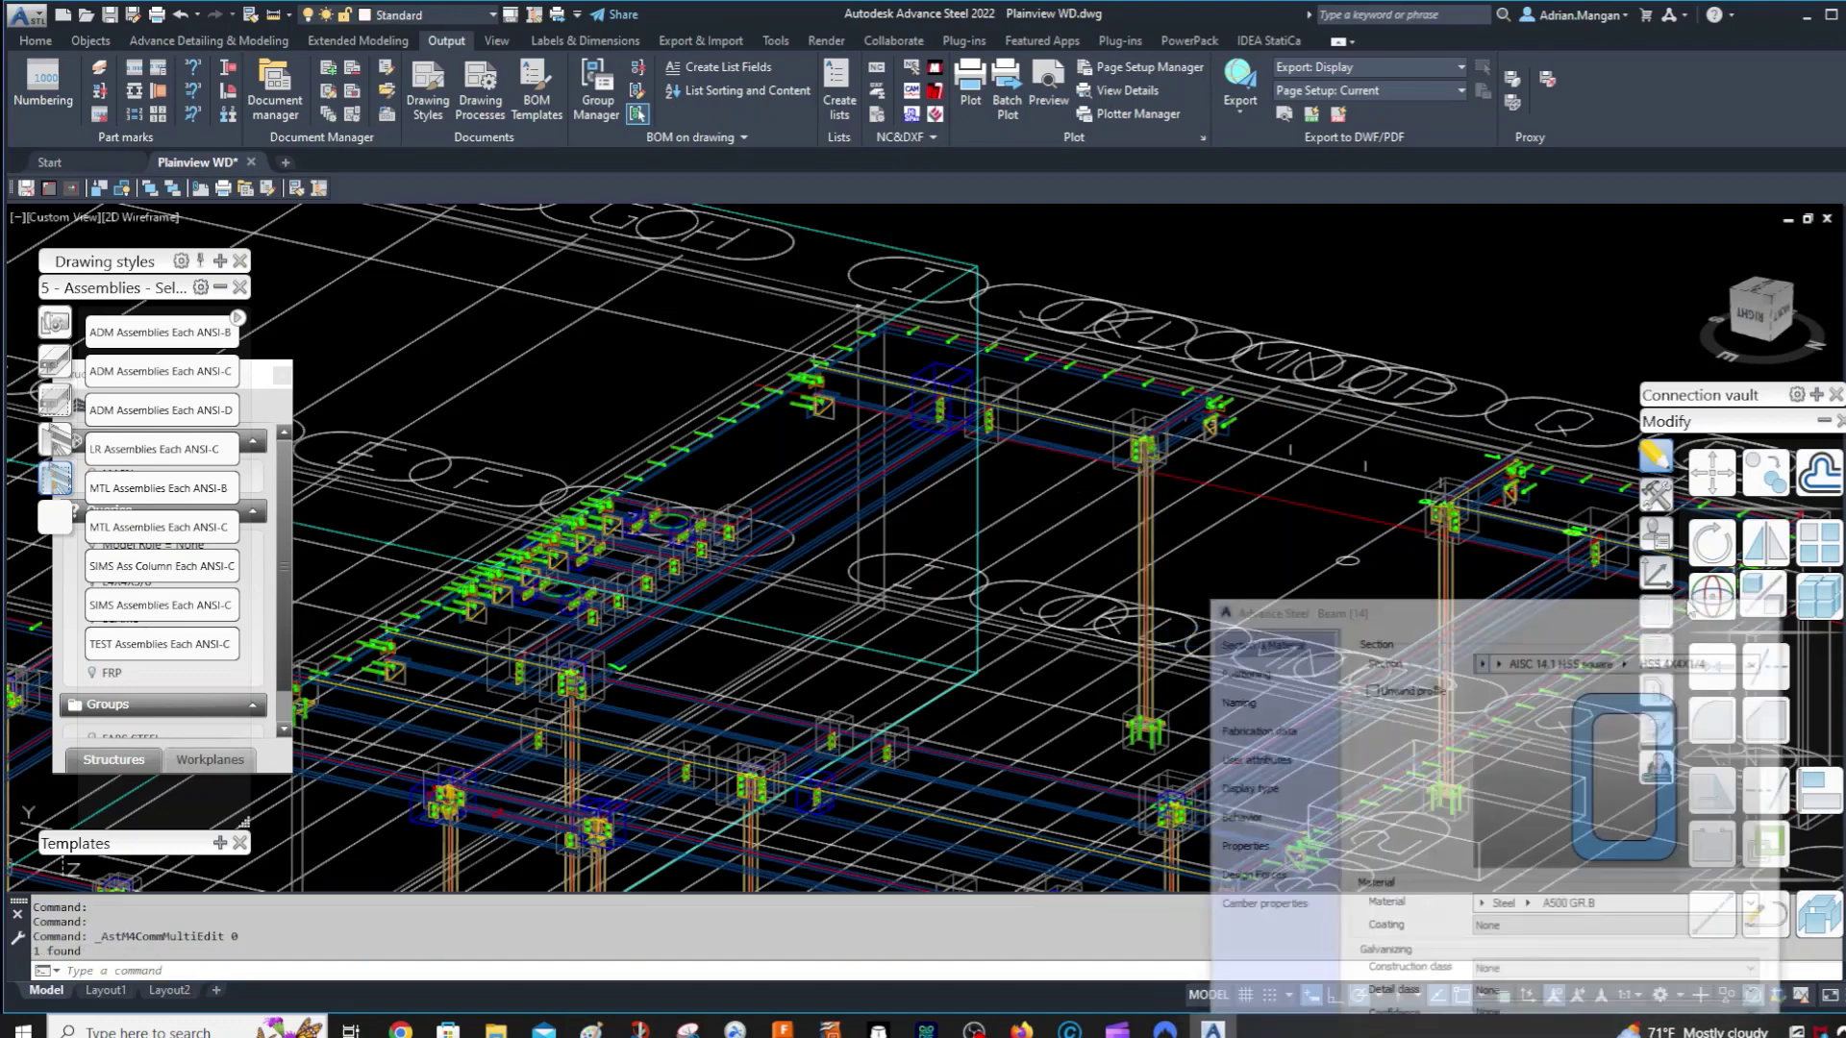
# - Open the assembly detail of the column near grid I and look over its views
pyautogui.click(1147, 489)
pyautogui.rightClick(1149, 489)
pyautogui.click(1226, 743)
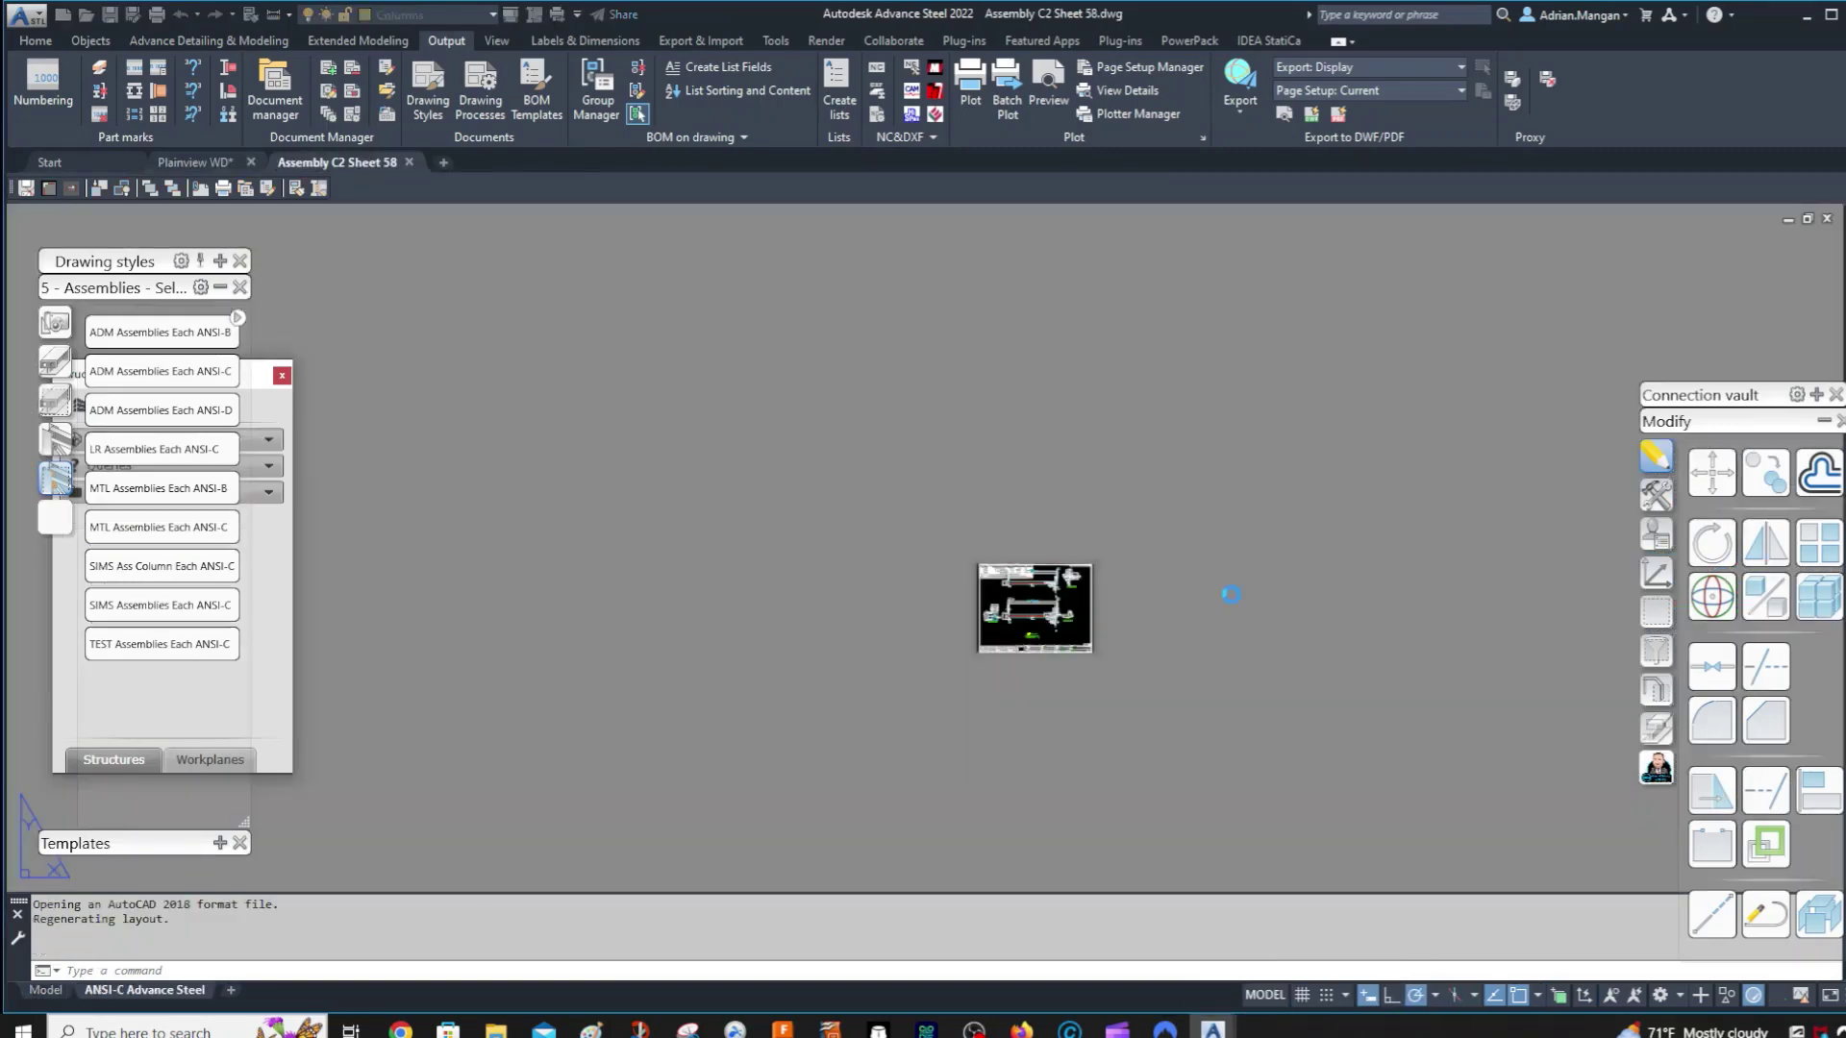
pyautogui.moveTo(1054, 604); pyautogui.dragTo(1124, 462, button='middle')
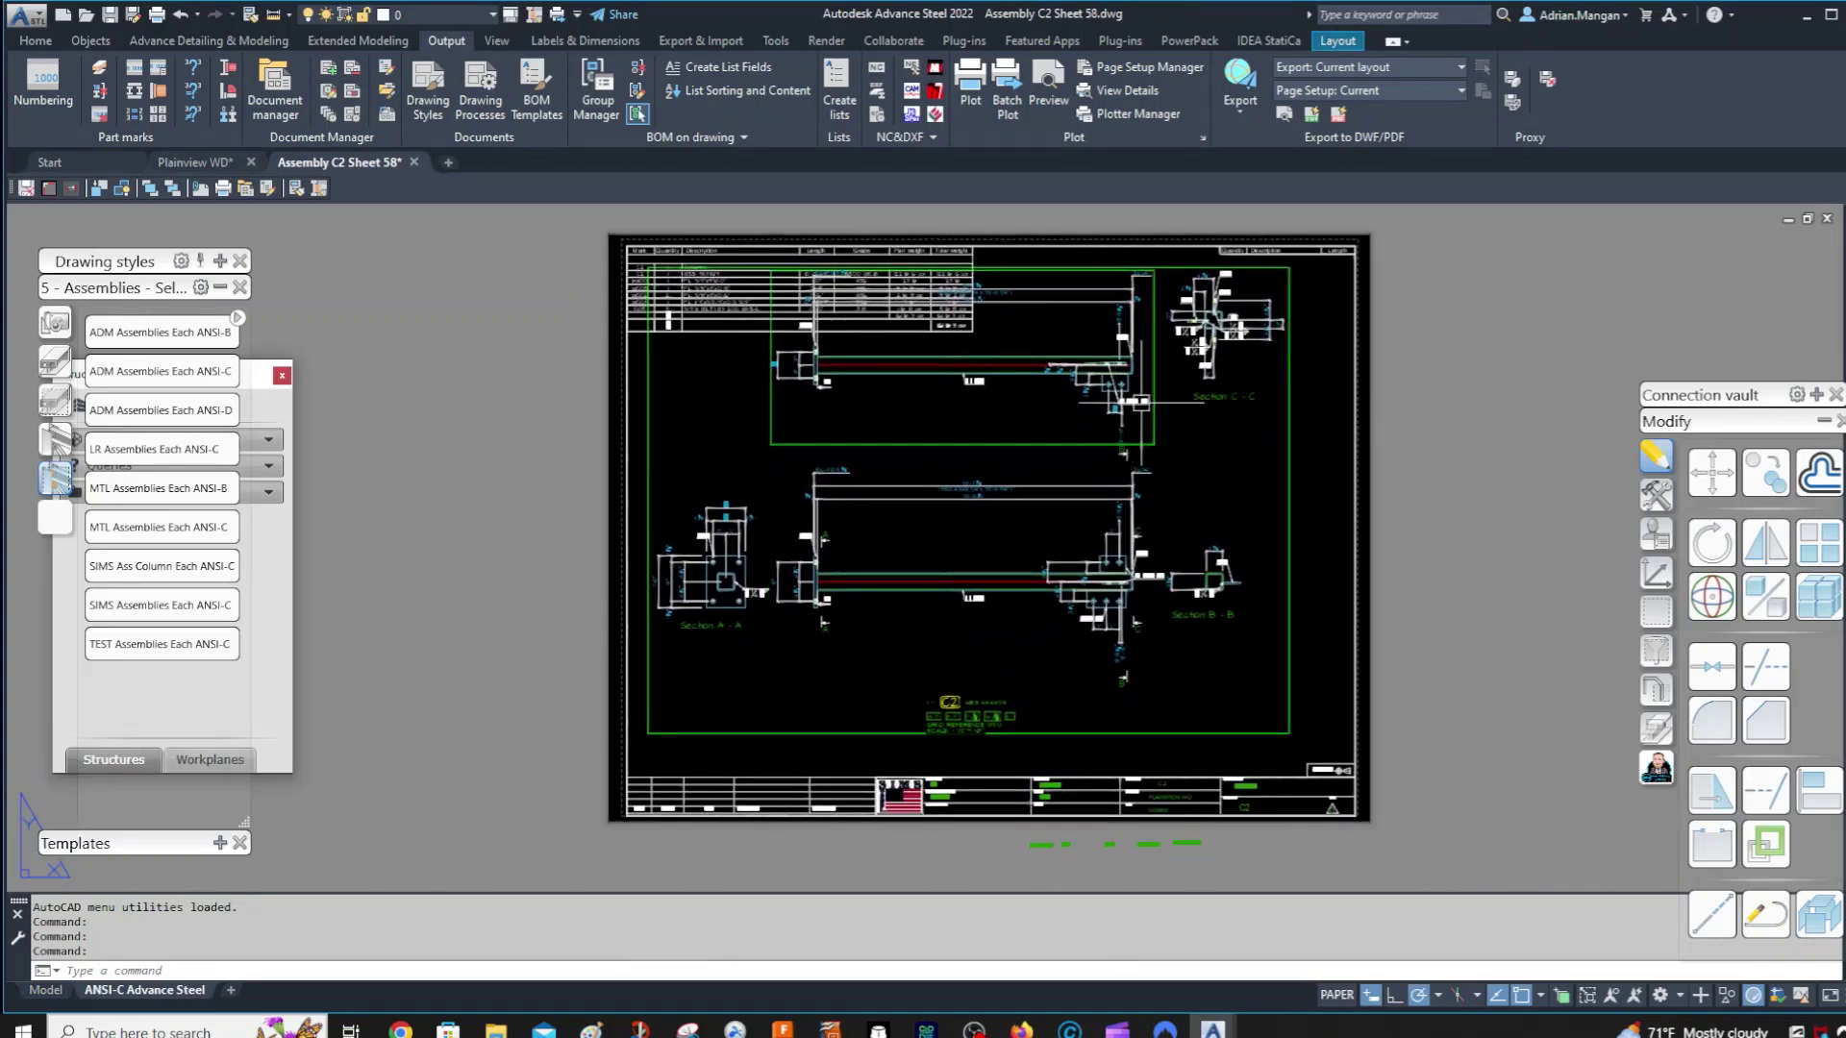
pyautogui.scroll(3, 995, 672)
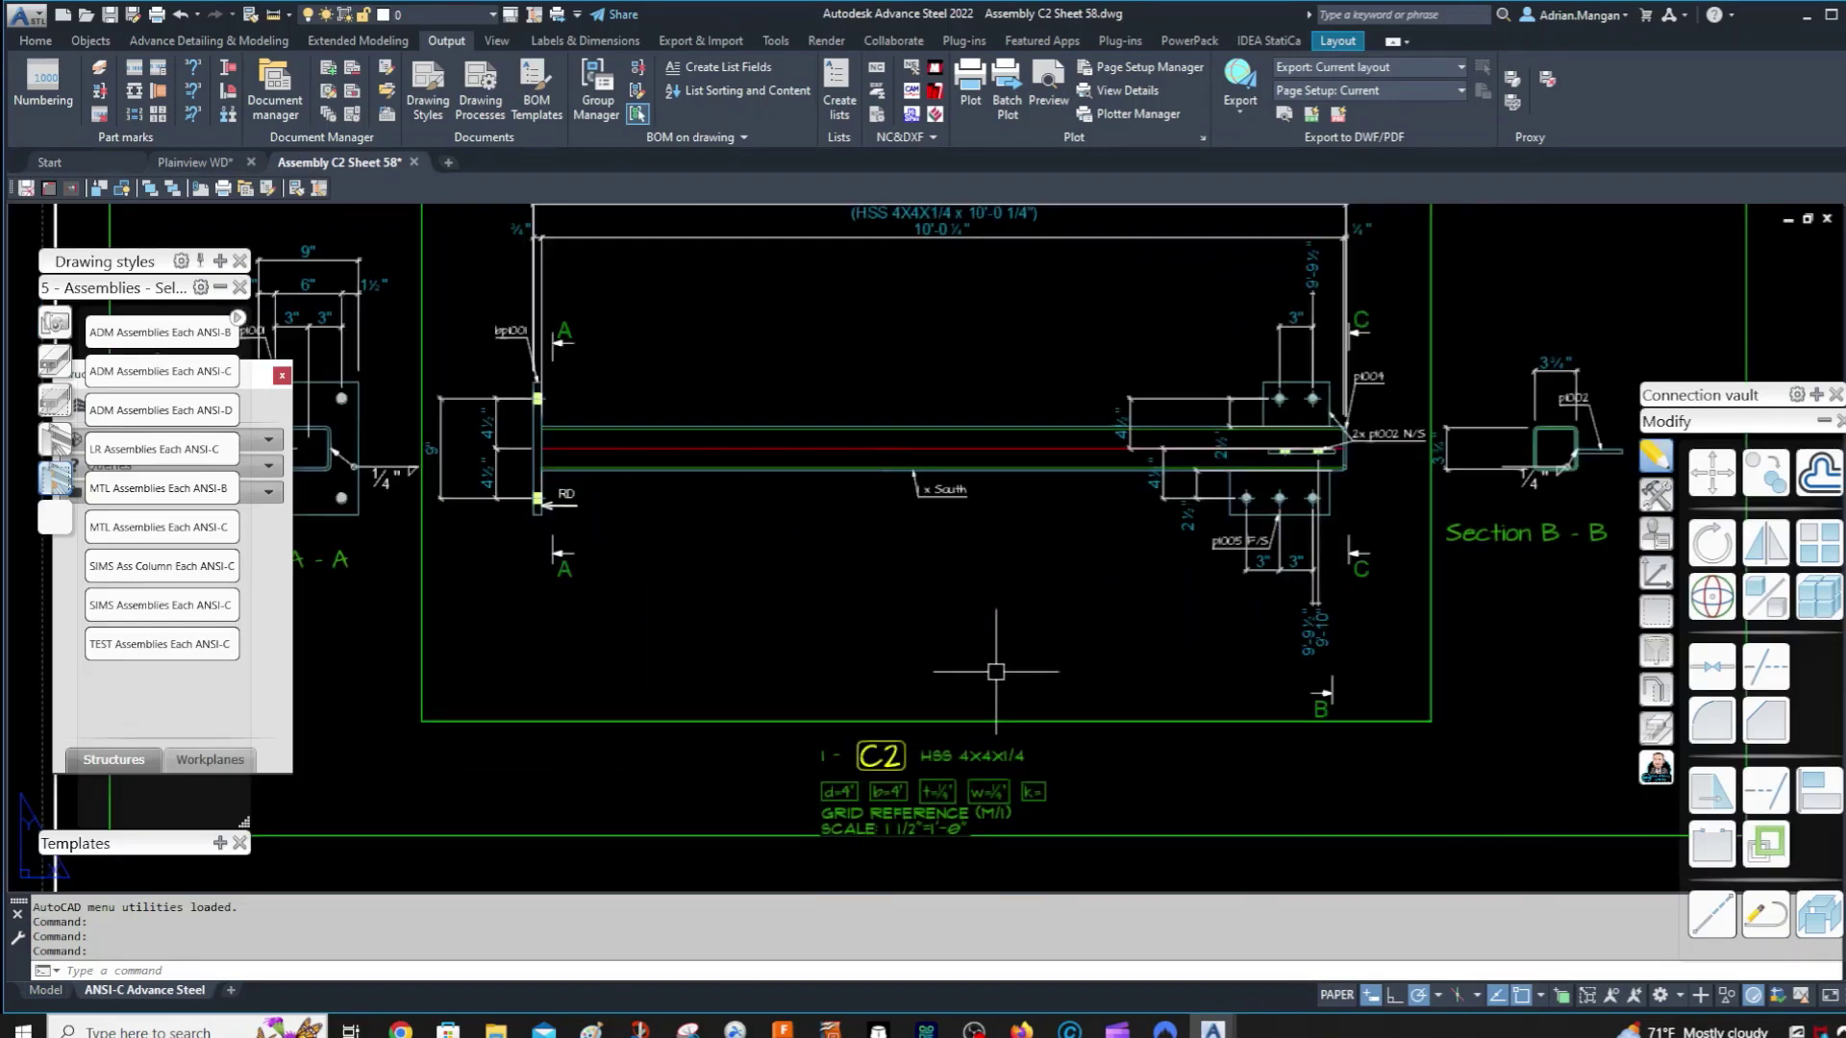
pyautogui.scroll(-3, 1000, 672)
pyautogui.moveTo(999, 672); pyautogui.dragTo(951, 649, button='middle')
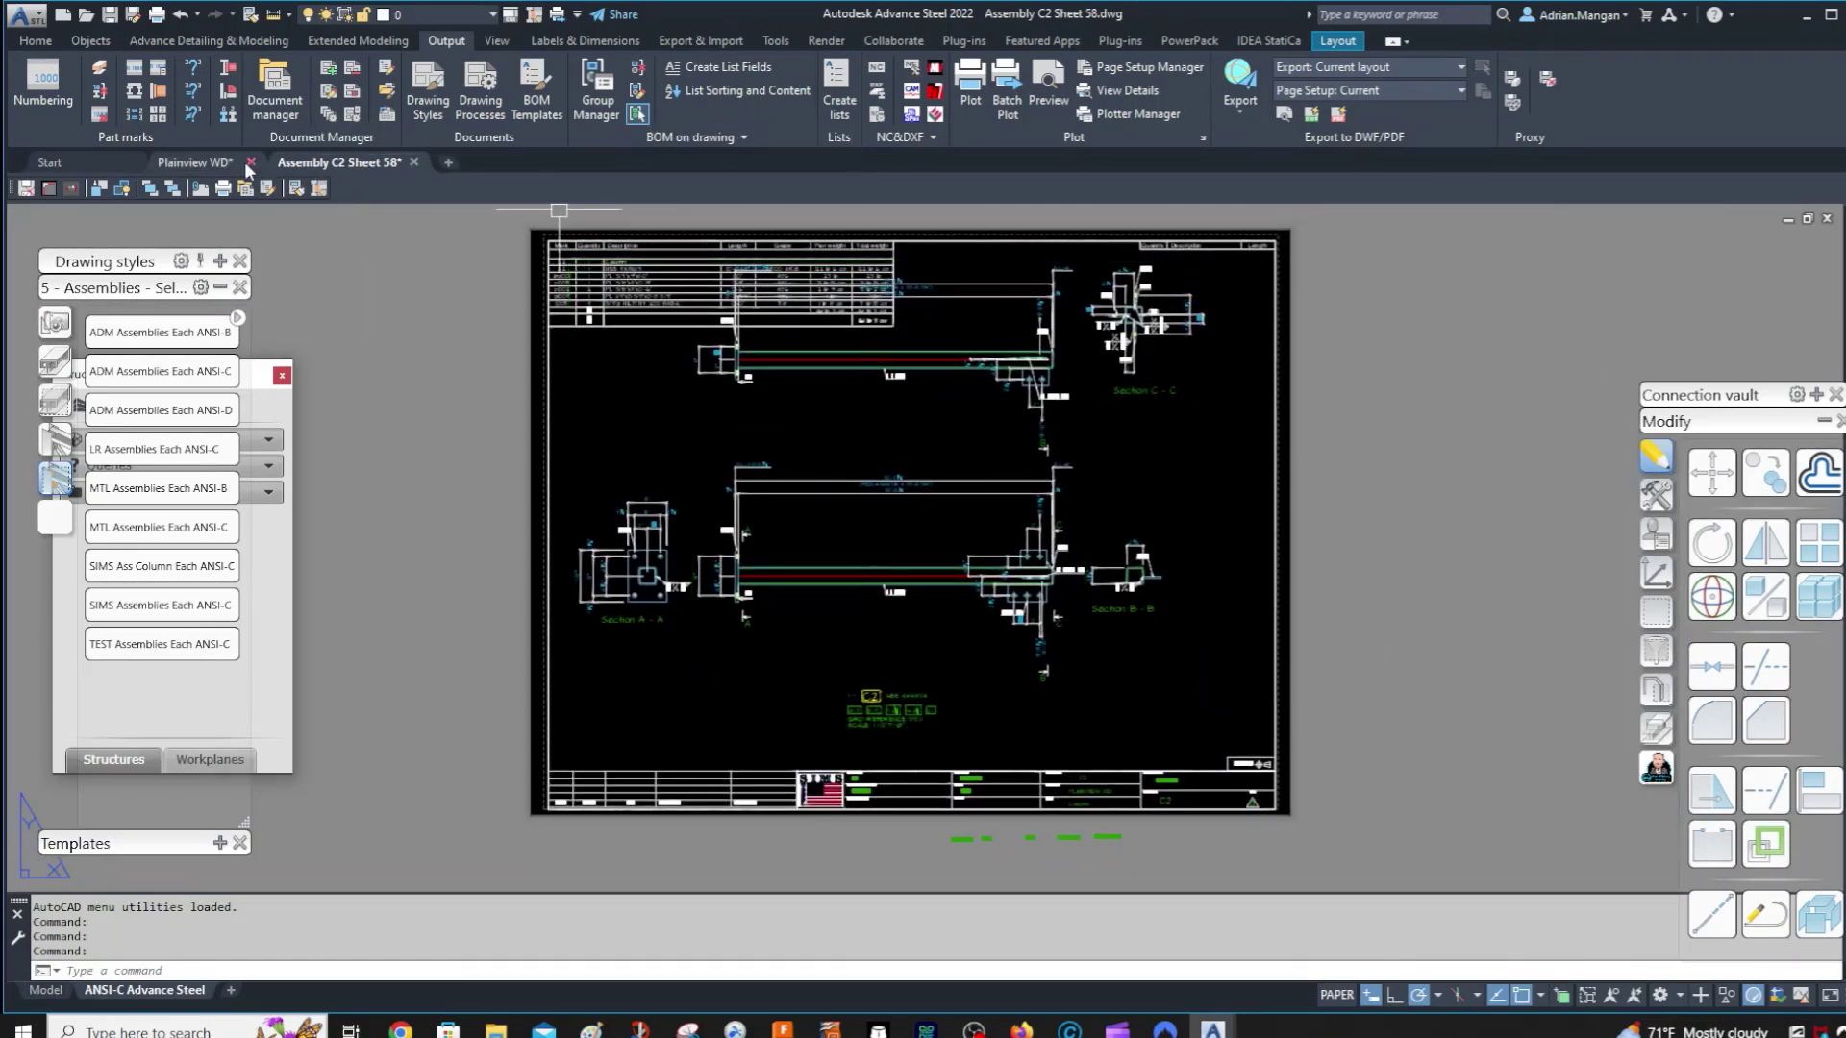
# - Return to the Plainview WD model and open the assembly detail of the neighbouring HSS column
pyautogui.click(232, 160)
pyautogui.click(1445, 577)
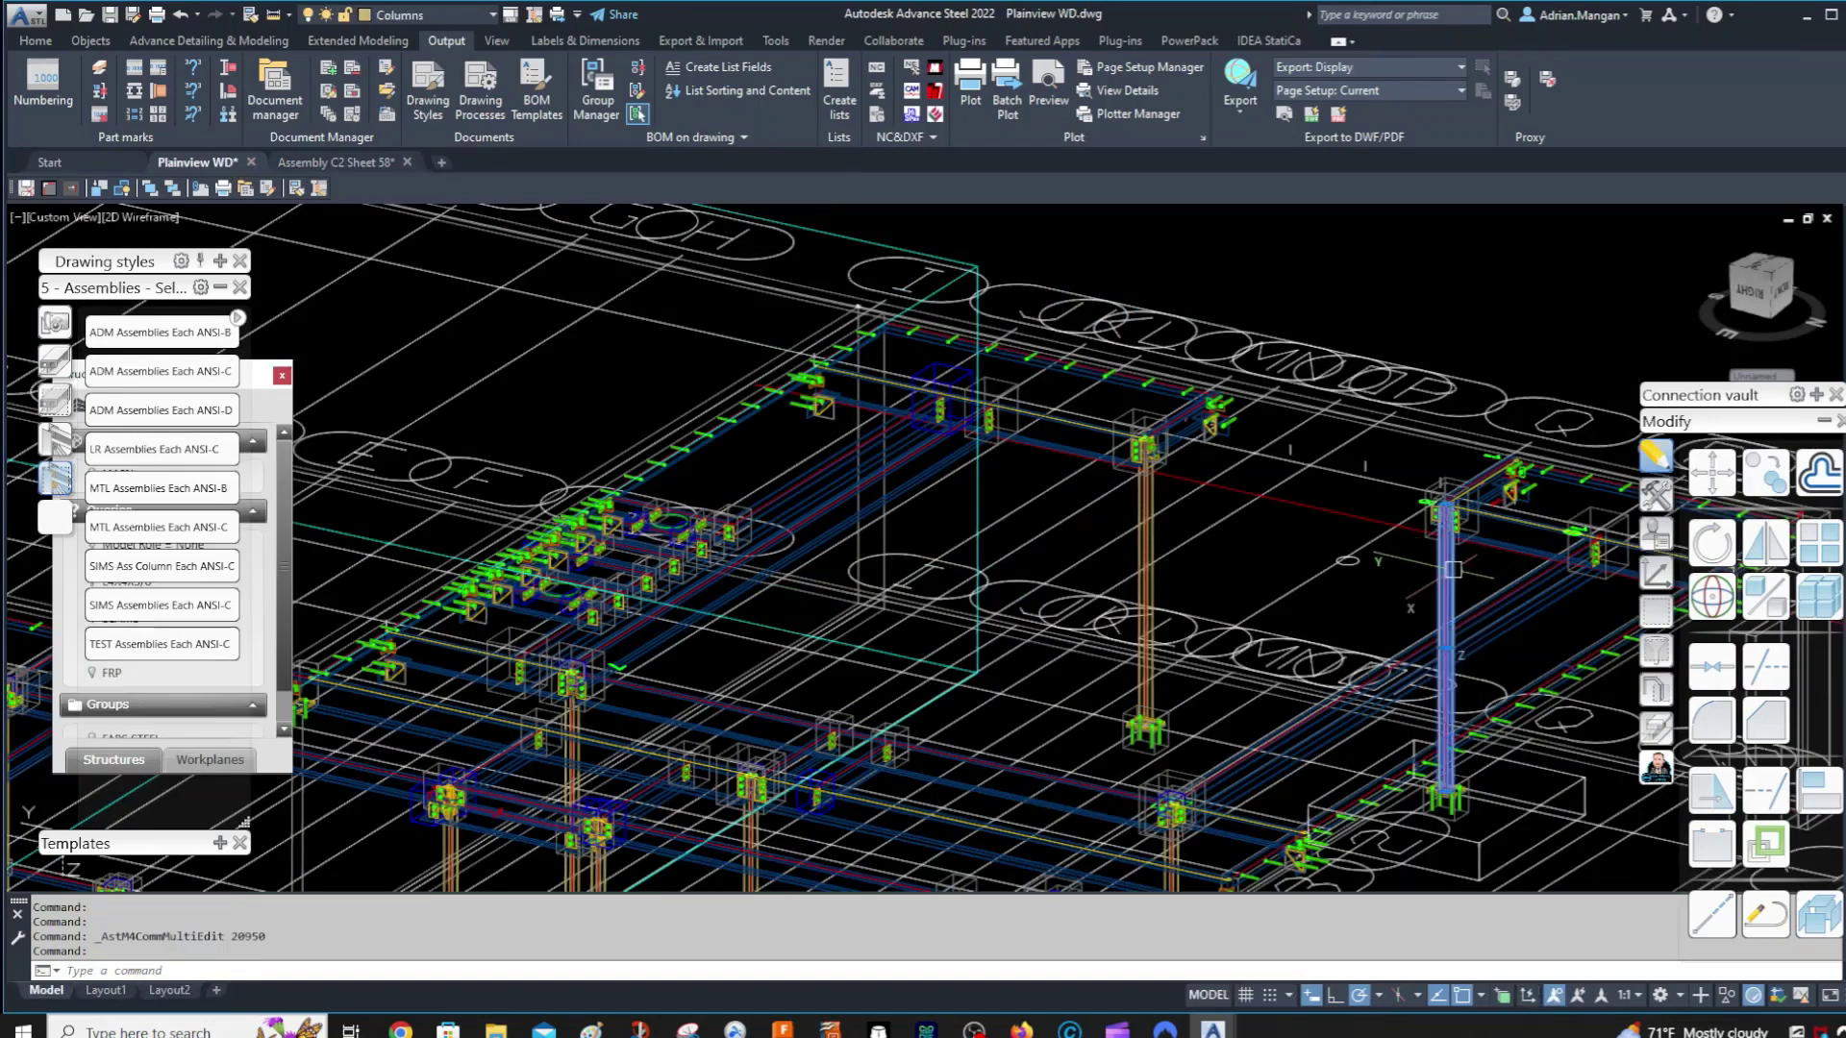
pyautogui.rightClick(1453, 577)
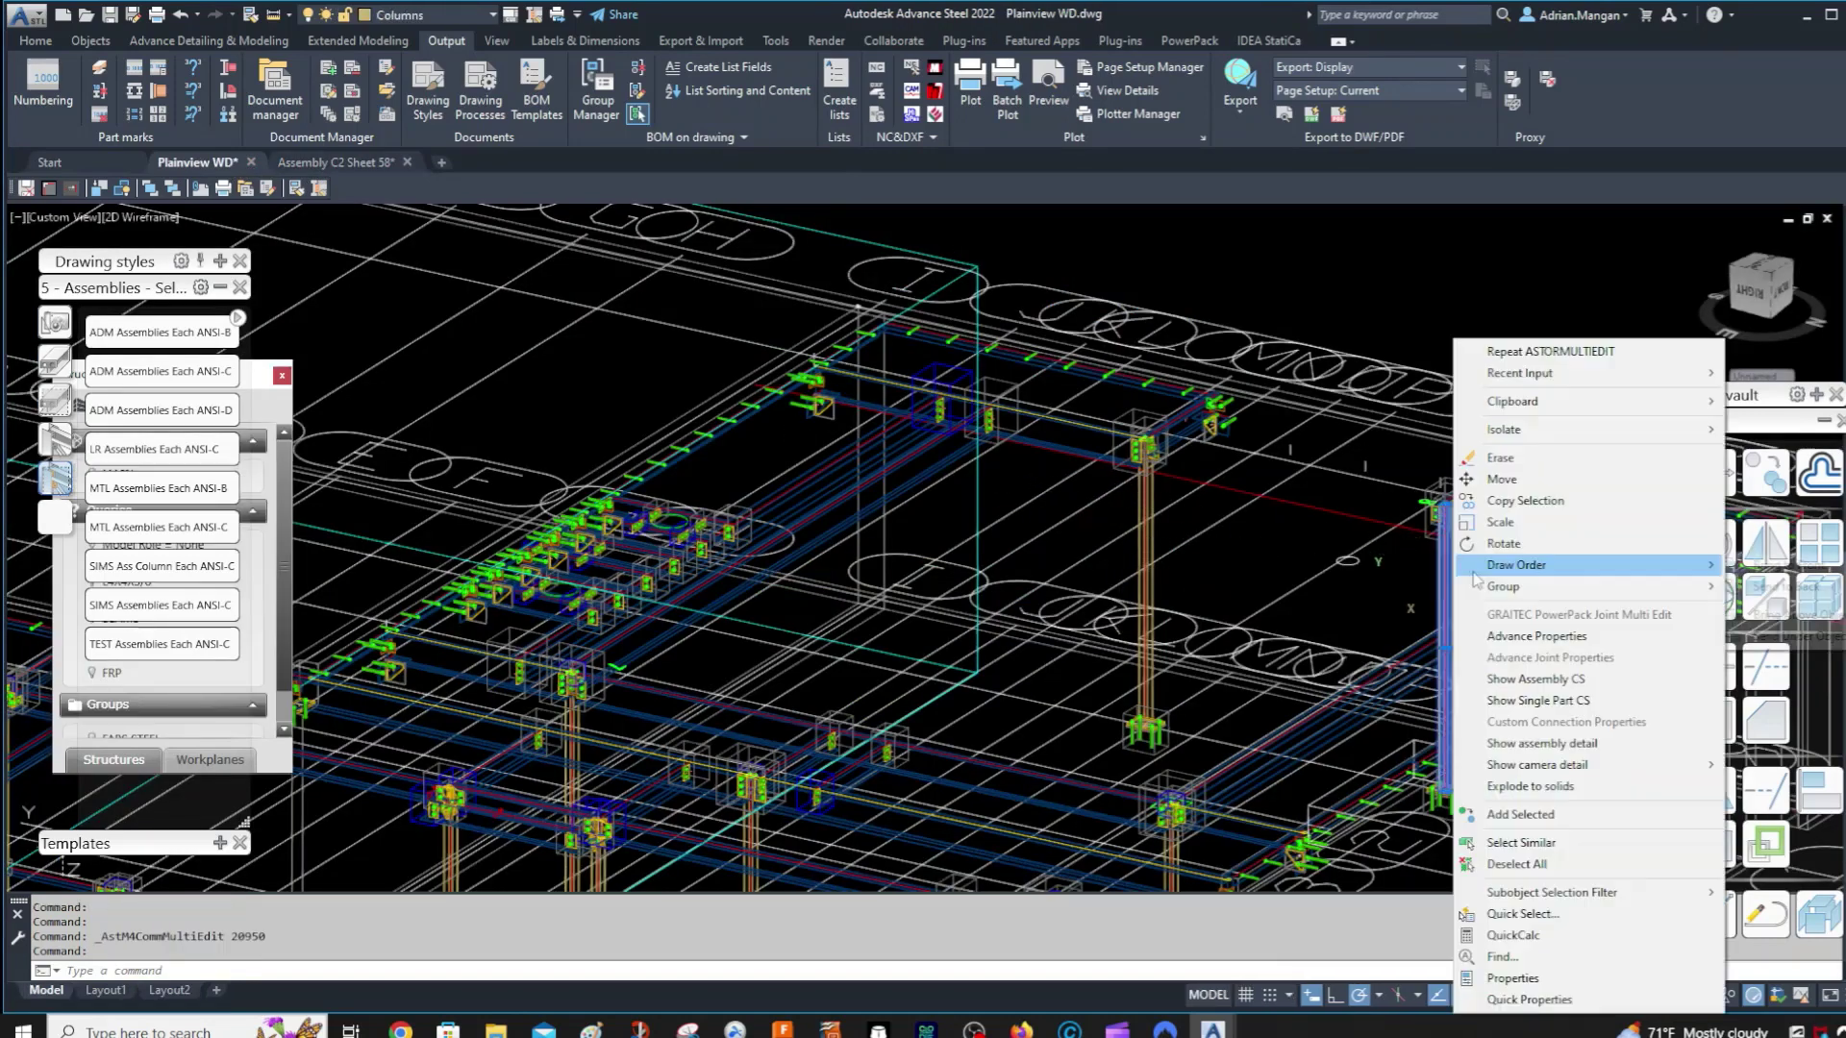
pyautogui.click(1573, 747)
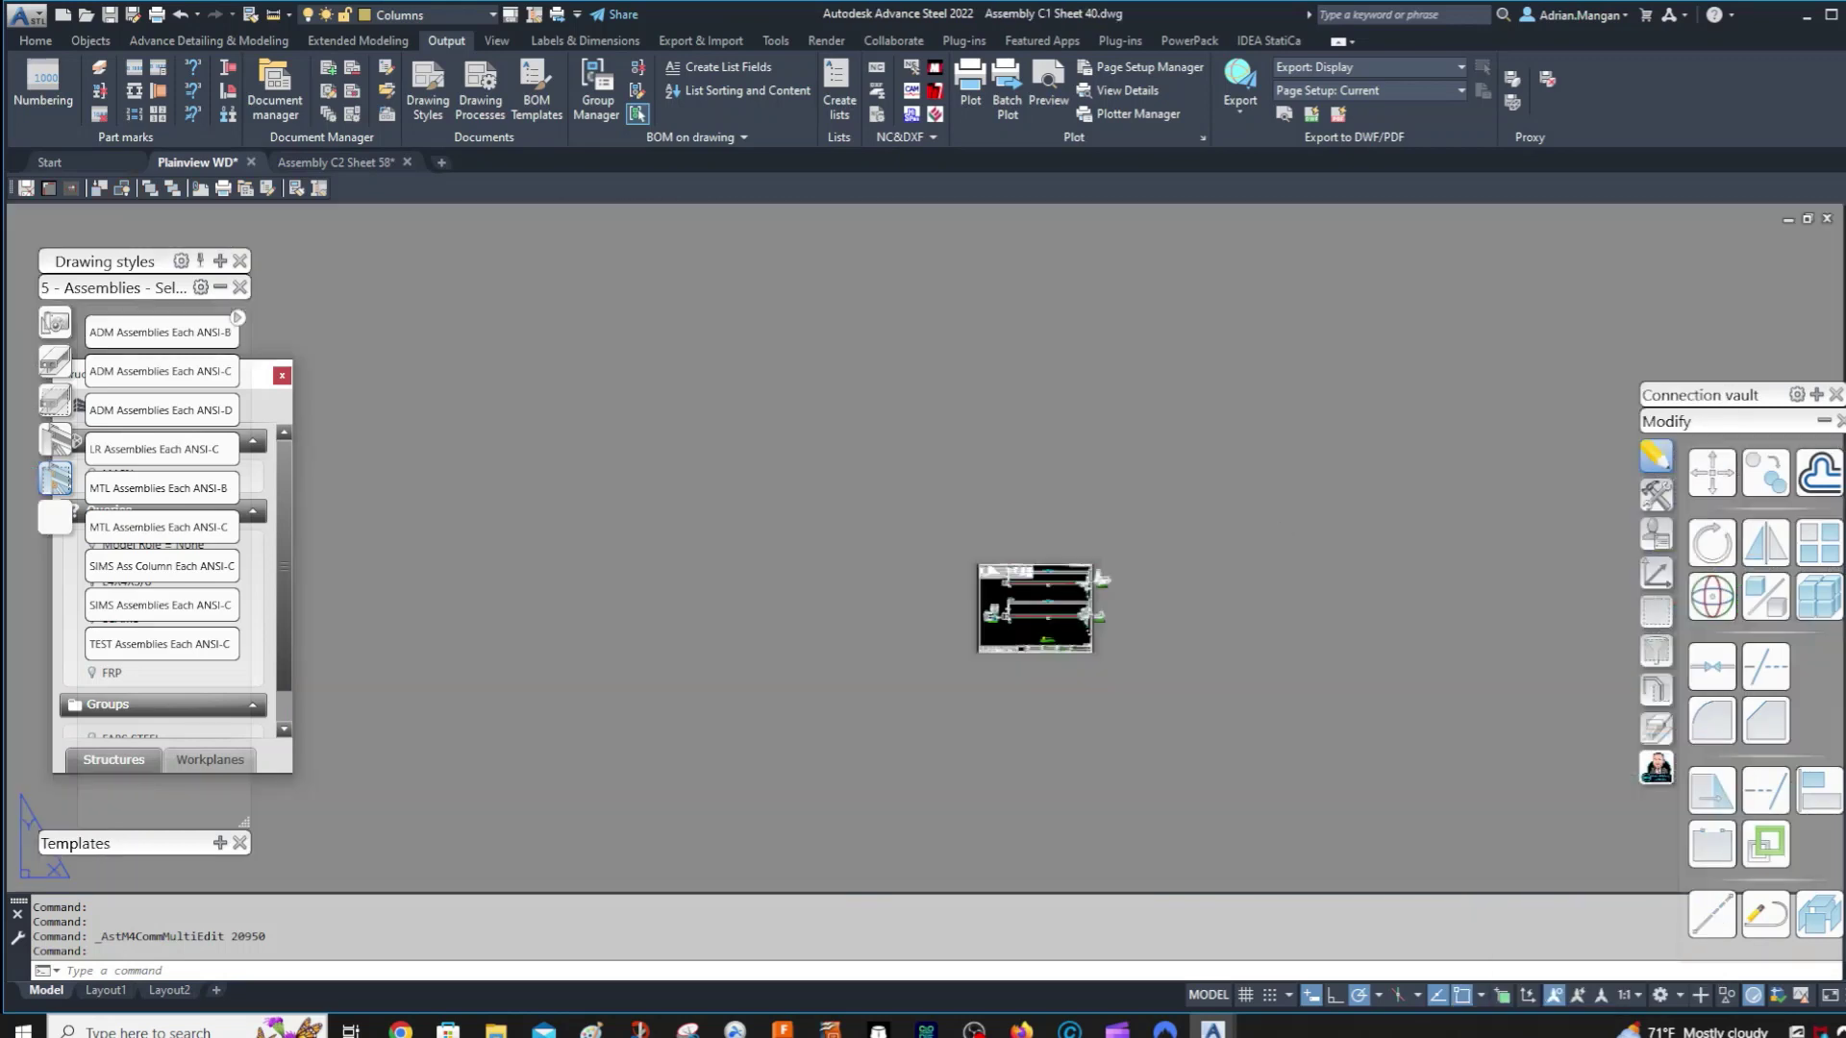
pyautogui.scroll(6, 1013, 591)
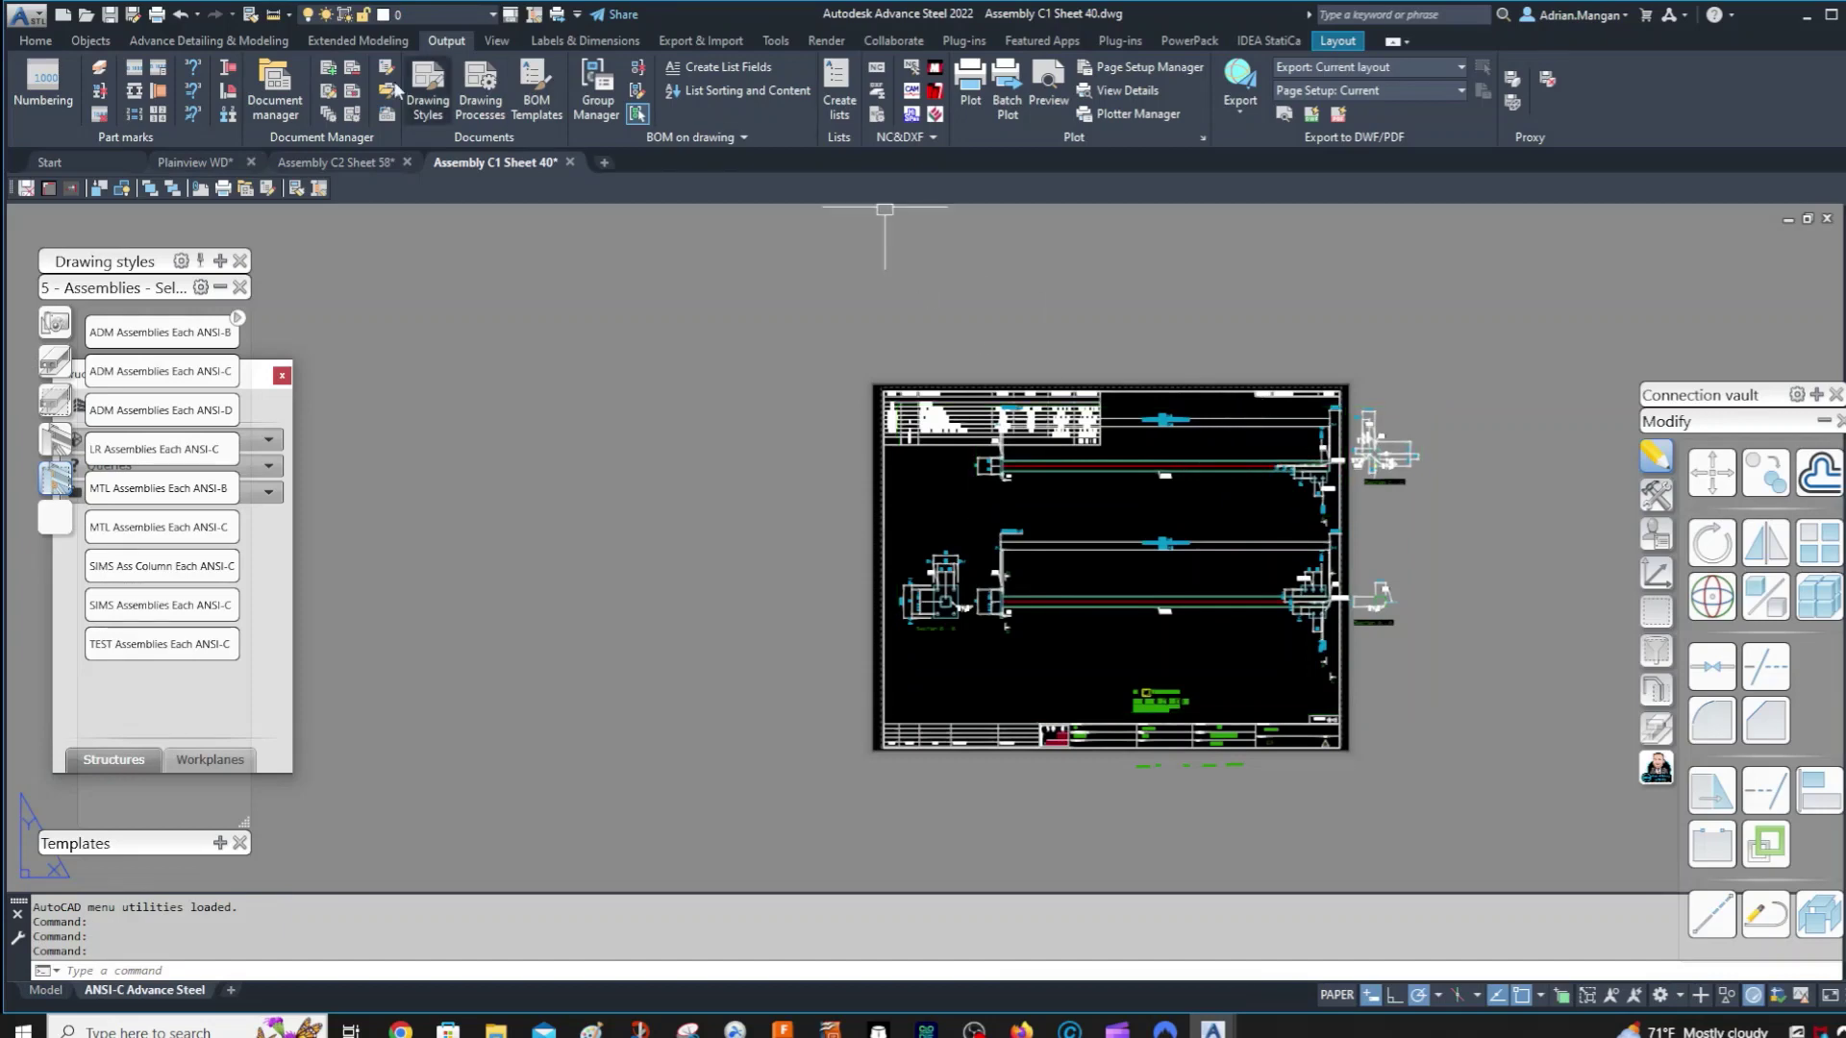
# - Examine the clip settings of the detail on the Assembly C1 Sheet 40 drawing
pyautogui.doubleClick(1300, 712)
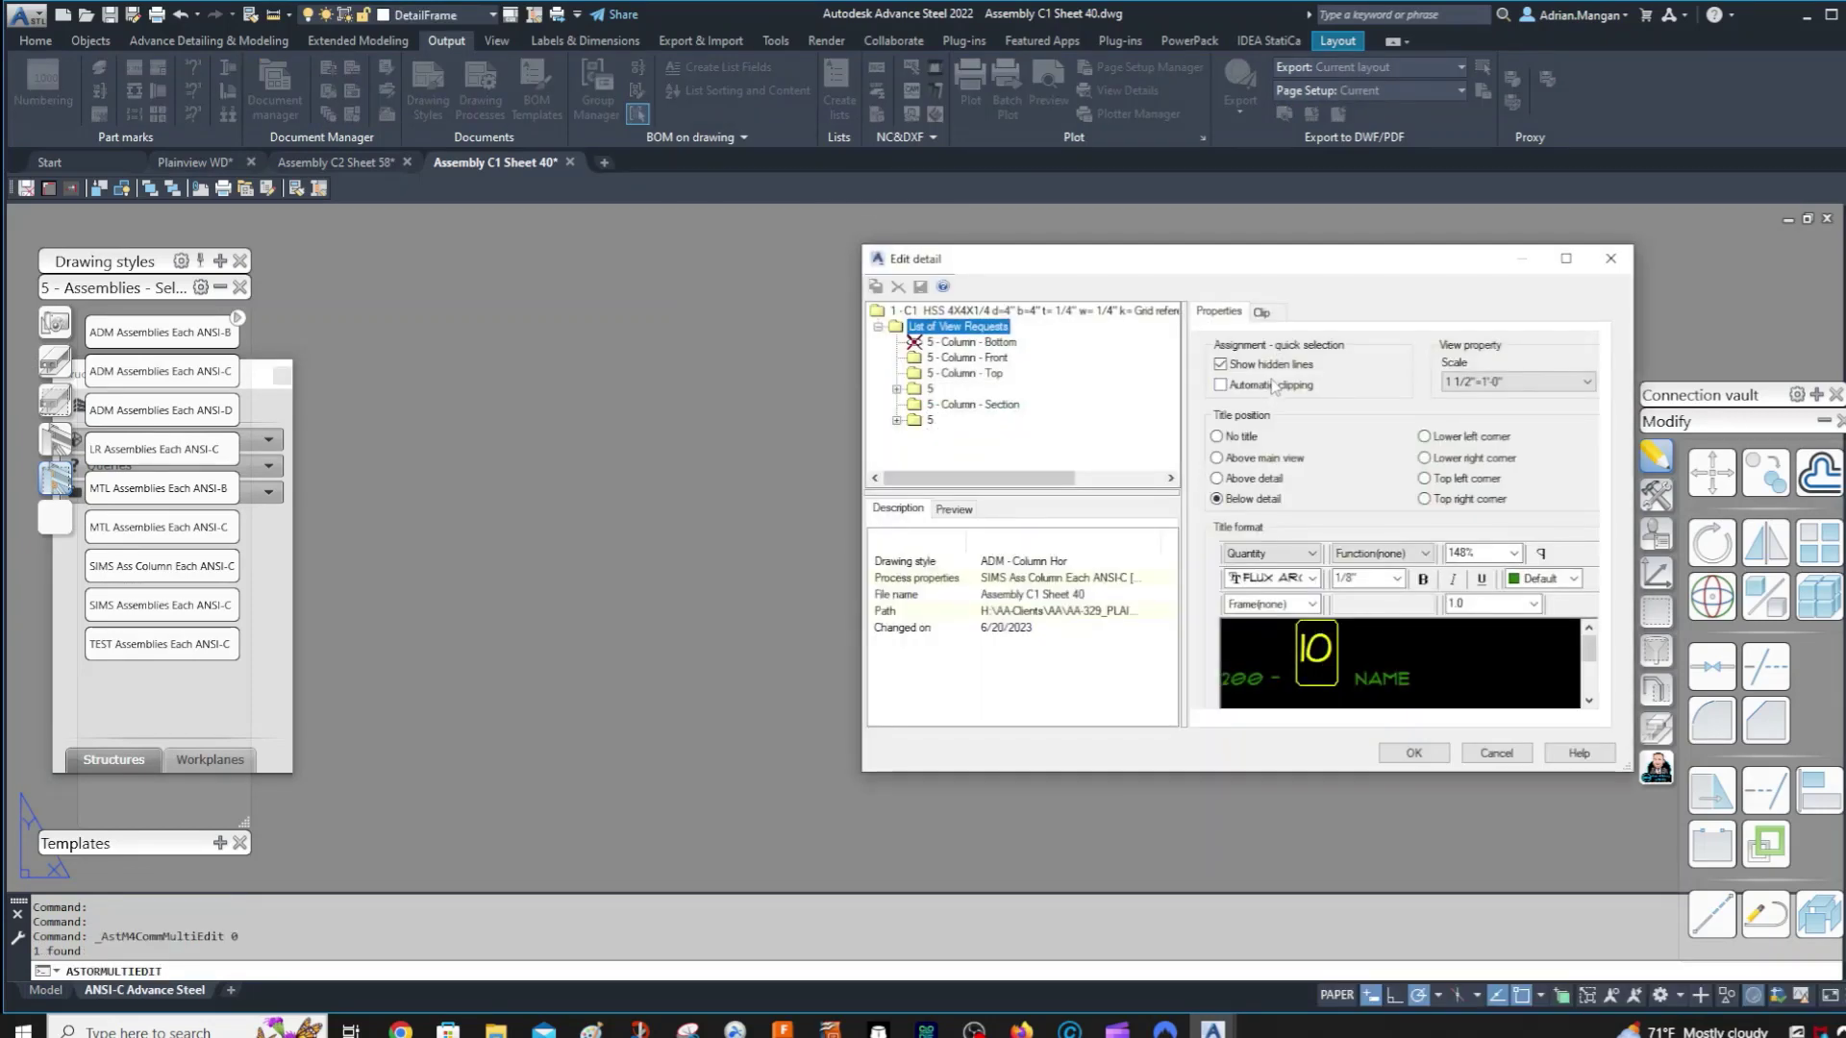
pyautogui.click(1269, 315)
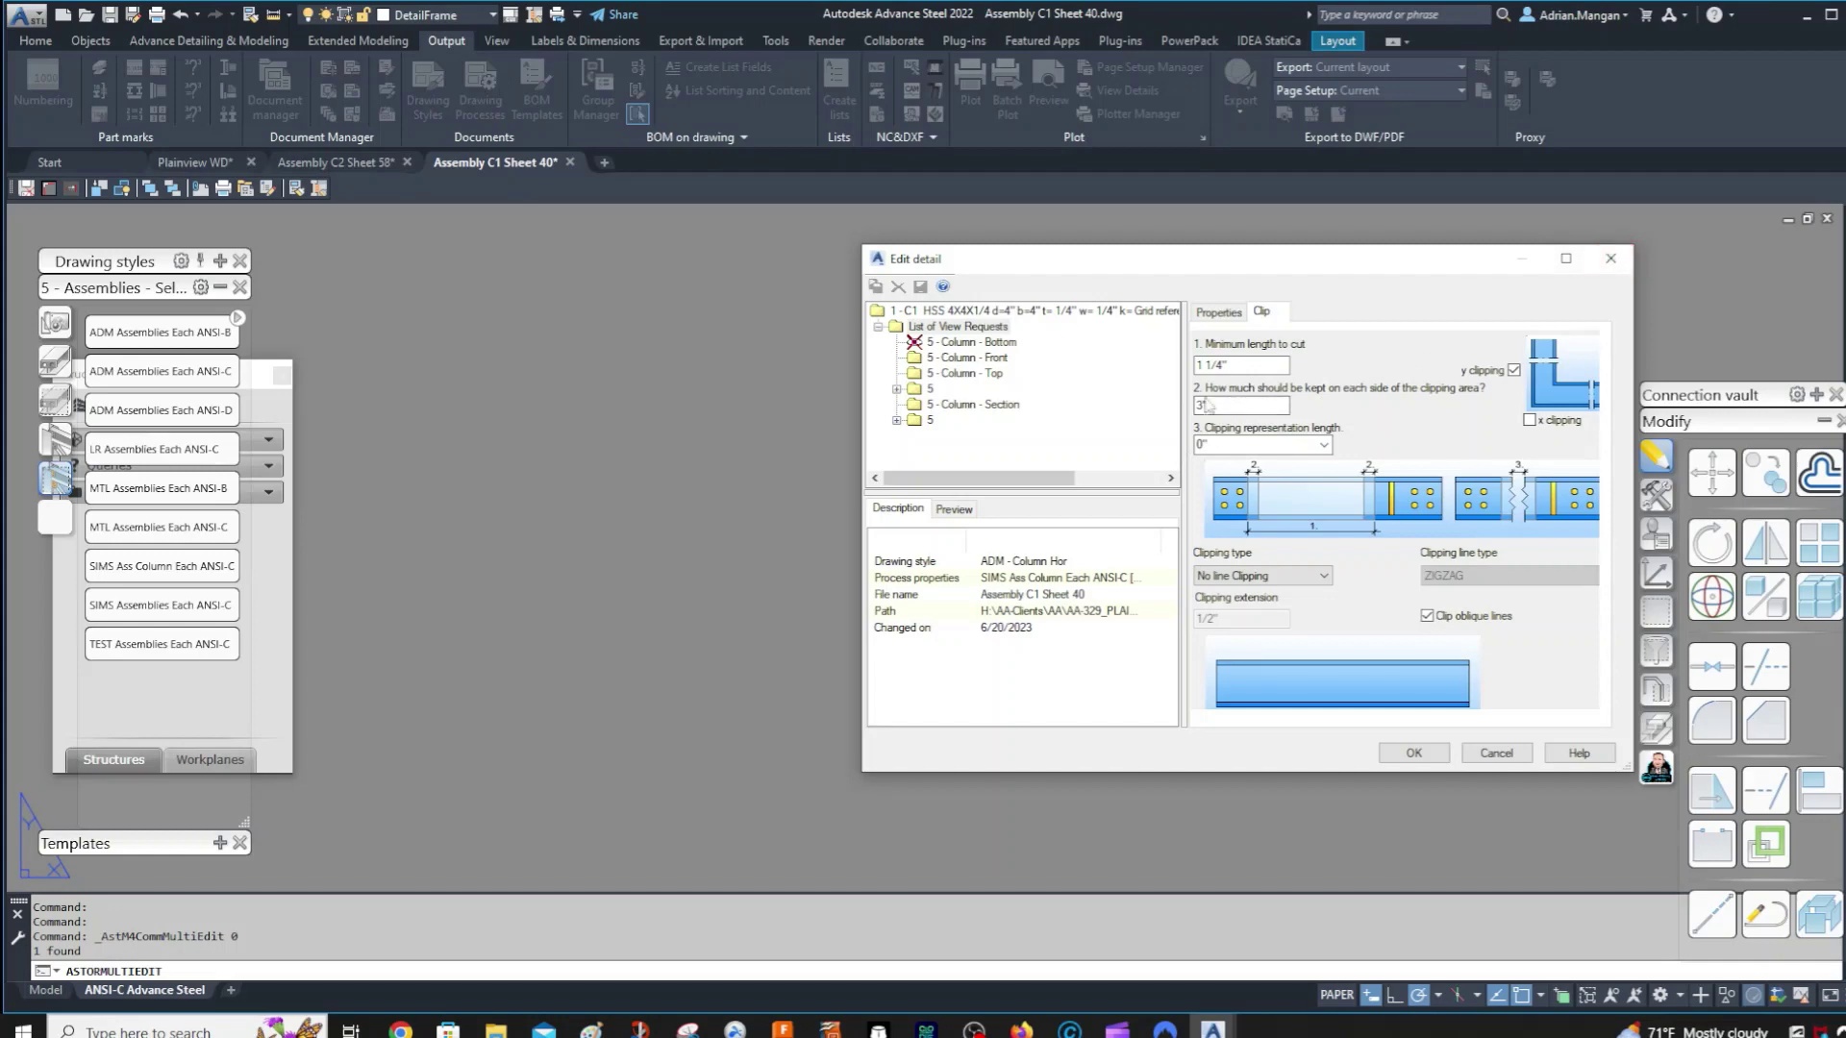
pyautogui.click(1610, 257)
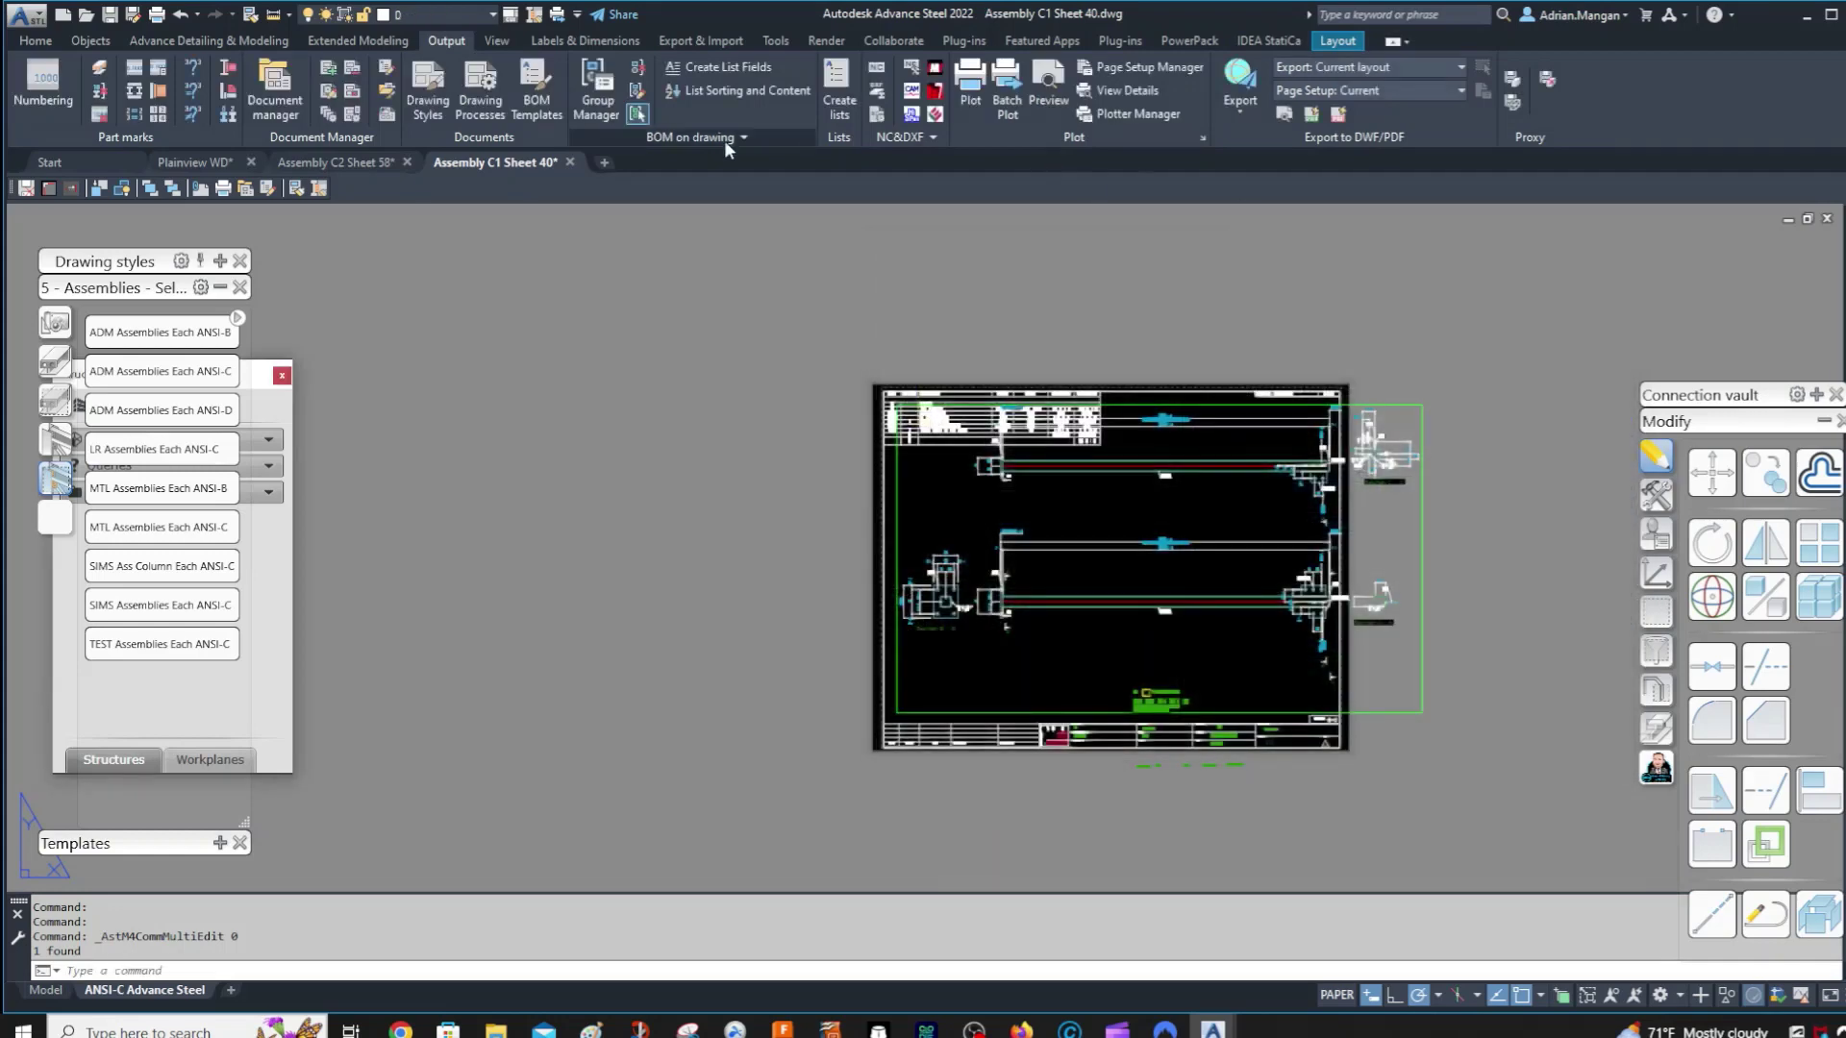
# - Switch to the Assembly C2 Sheet 58 drawing and examine the clip settings of its detail
pyautogui.click(366, 162)
pyautogui.click(1113, 731)
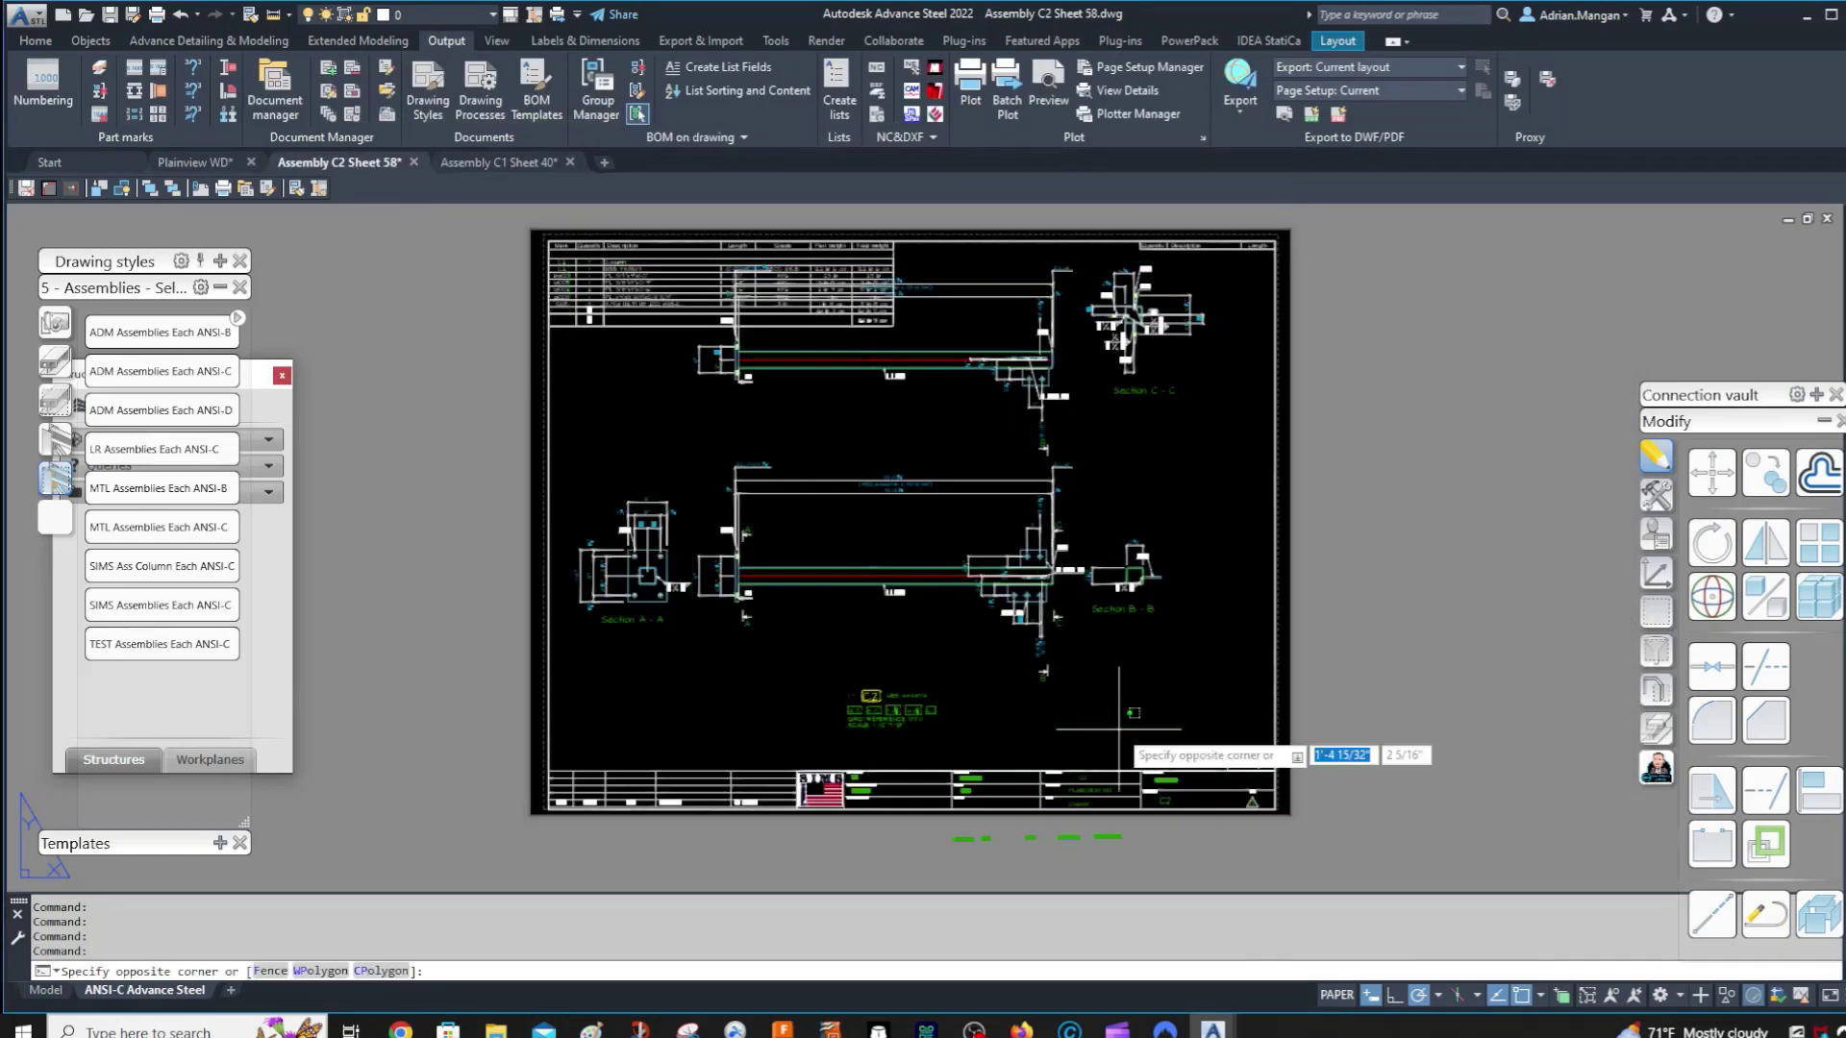
pyautogui.click(1133, 680)
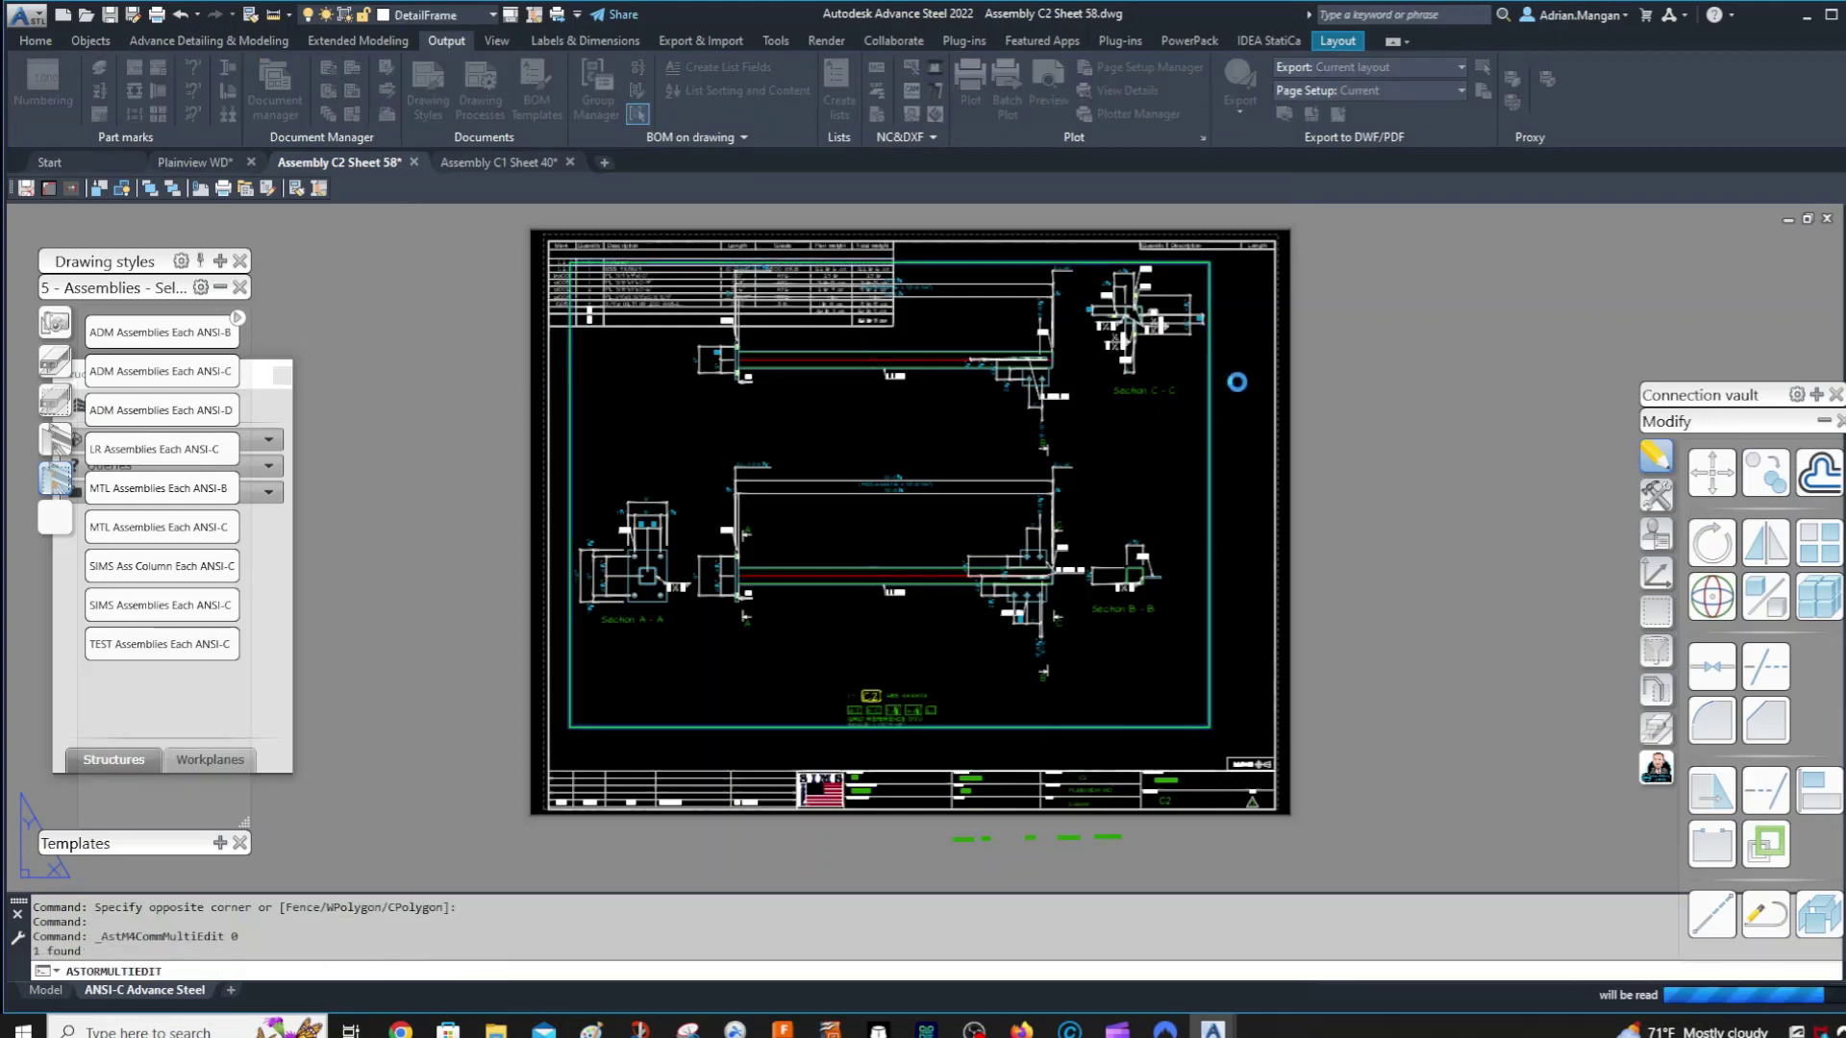
pyautogui.doubleClick(1236, 379)
pyautogui.click(1269, 312)
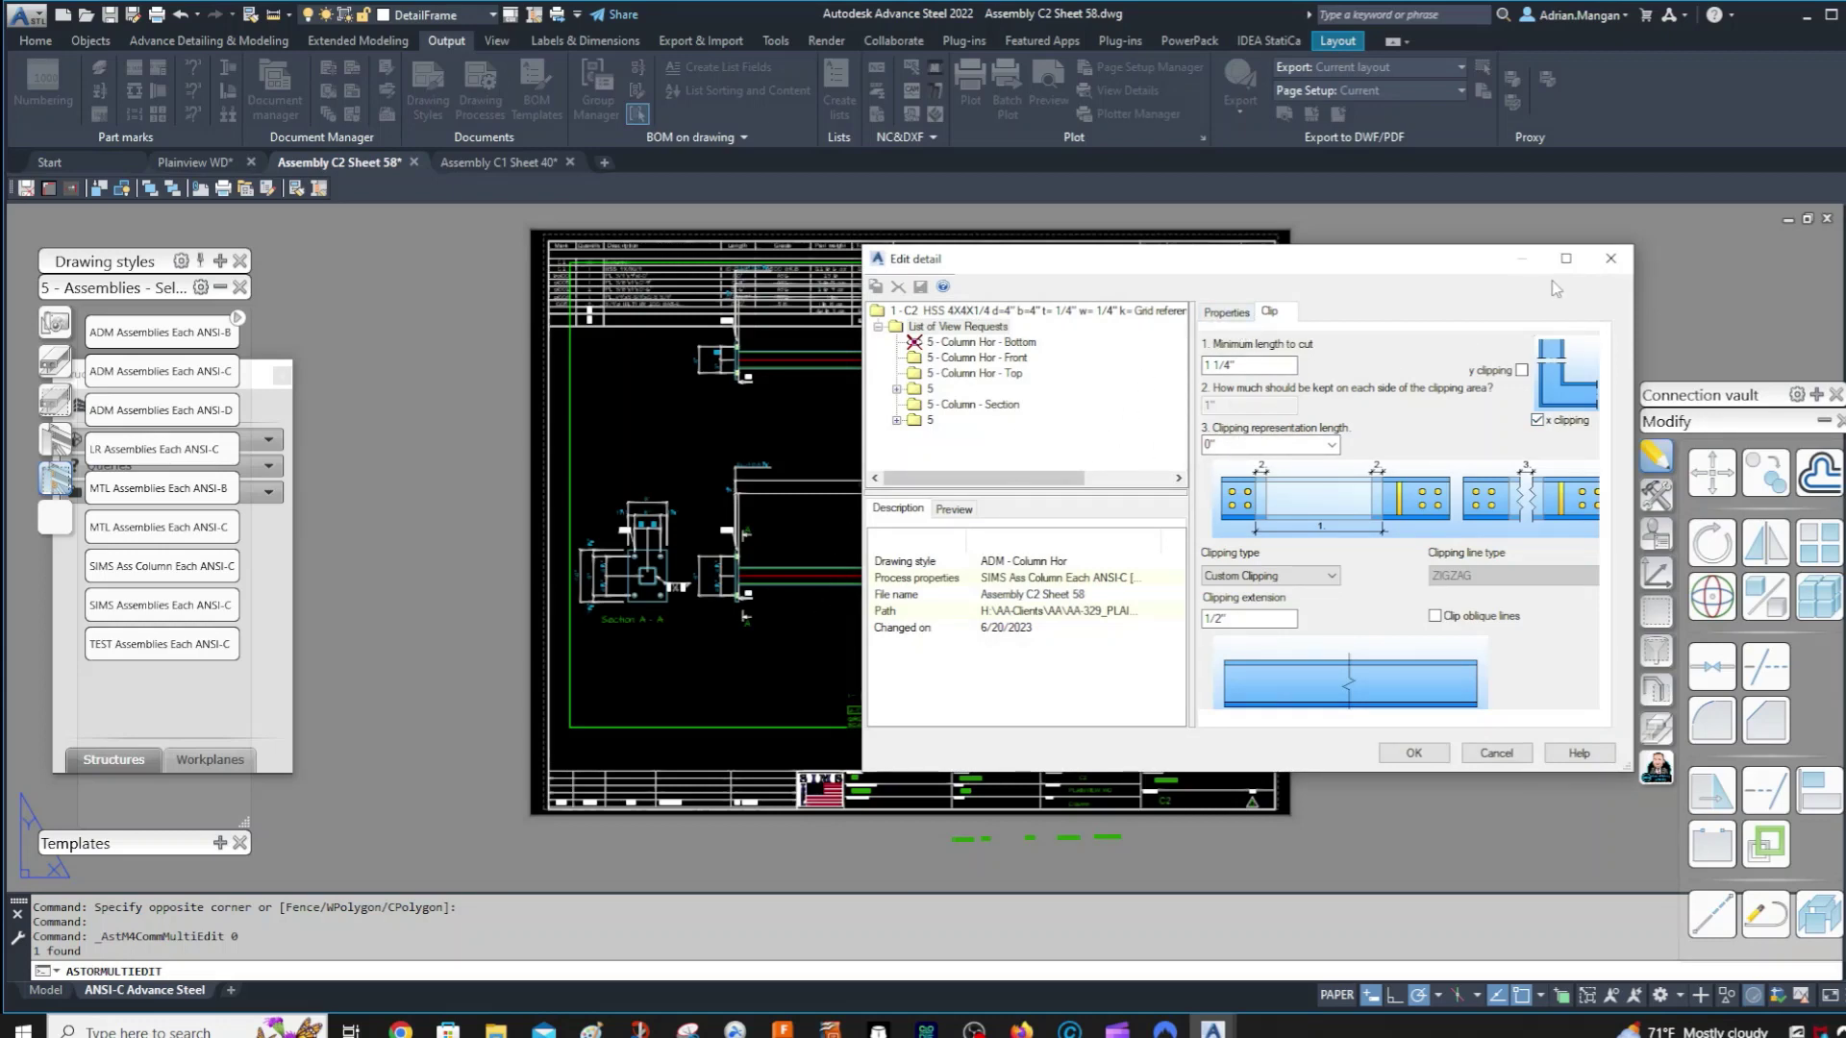
pyautogui.click(1610, 259)
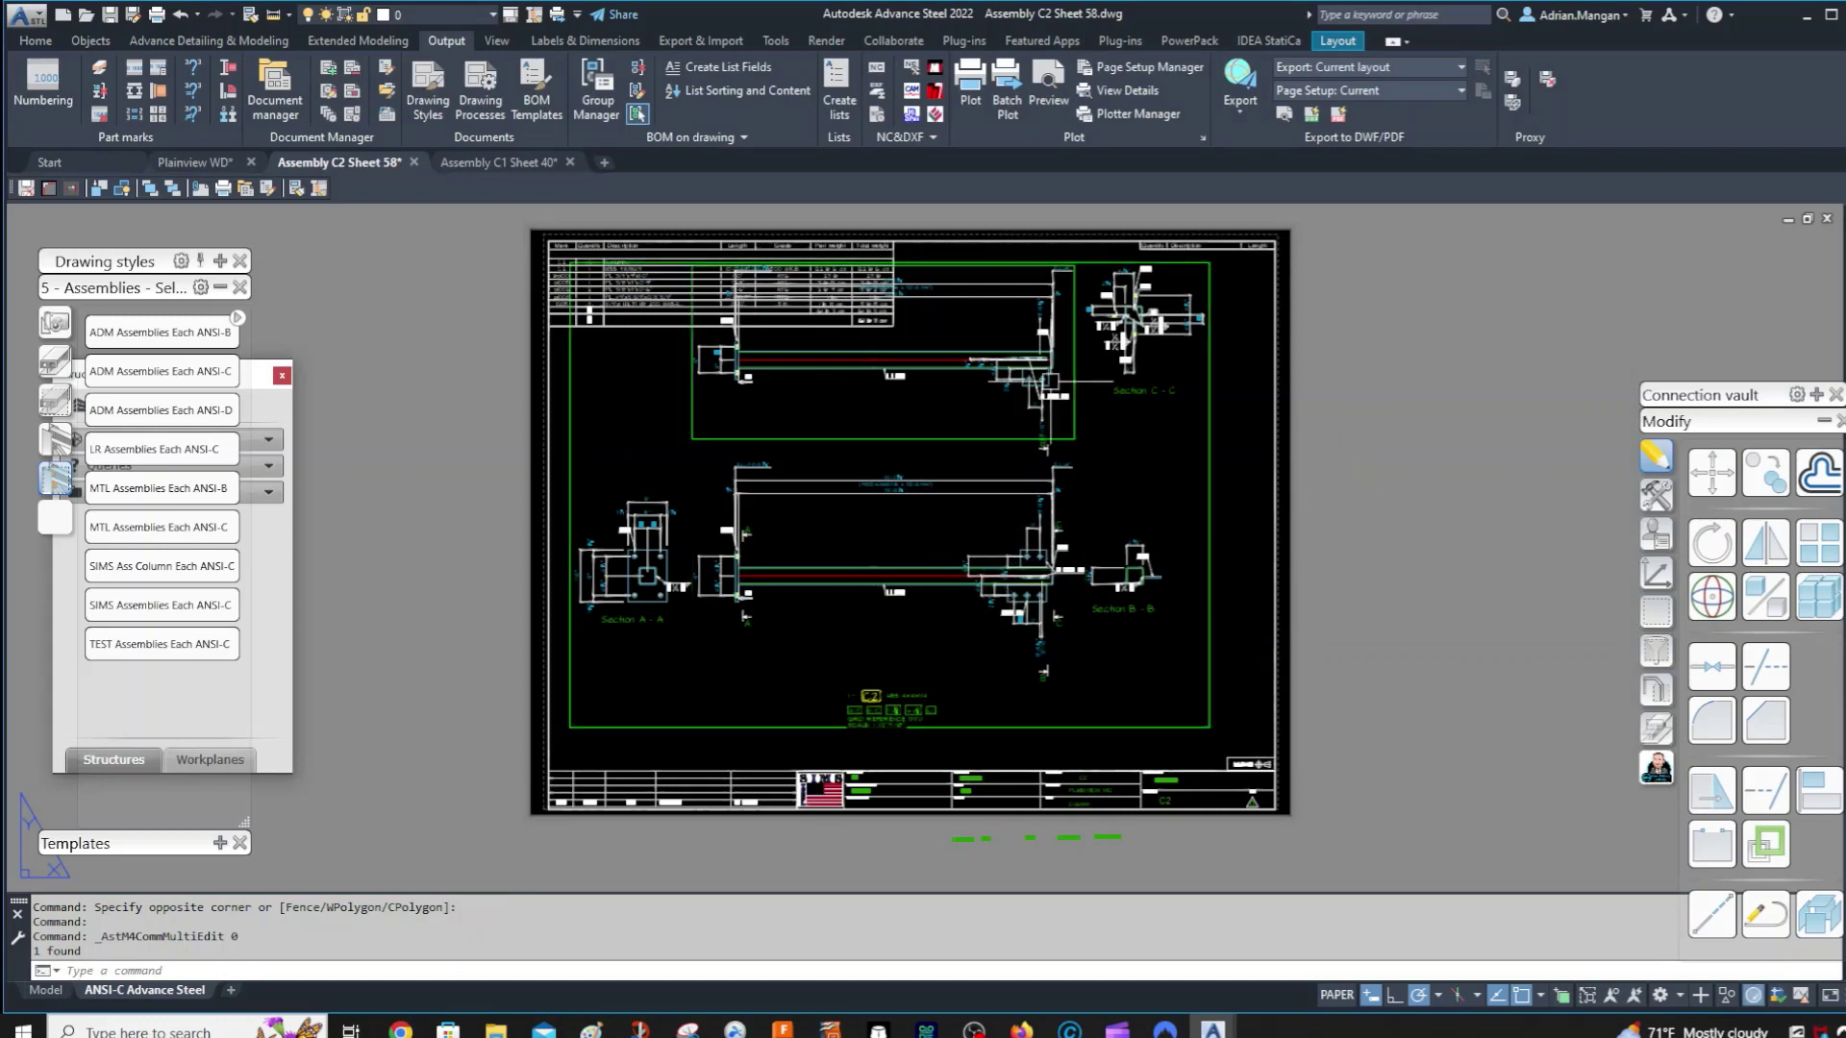
# - Stretch the weld symbol beside plate p1005 in Section C - C outward, clear of the plate and its label
pyautogui.scroll(3, 1002, 526)
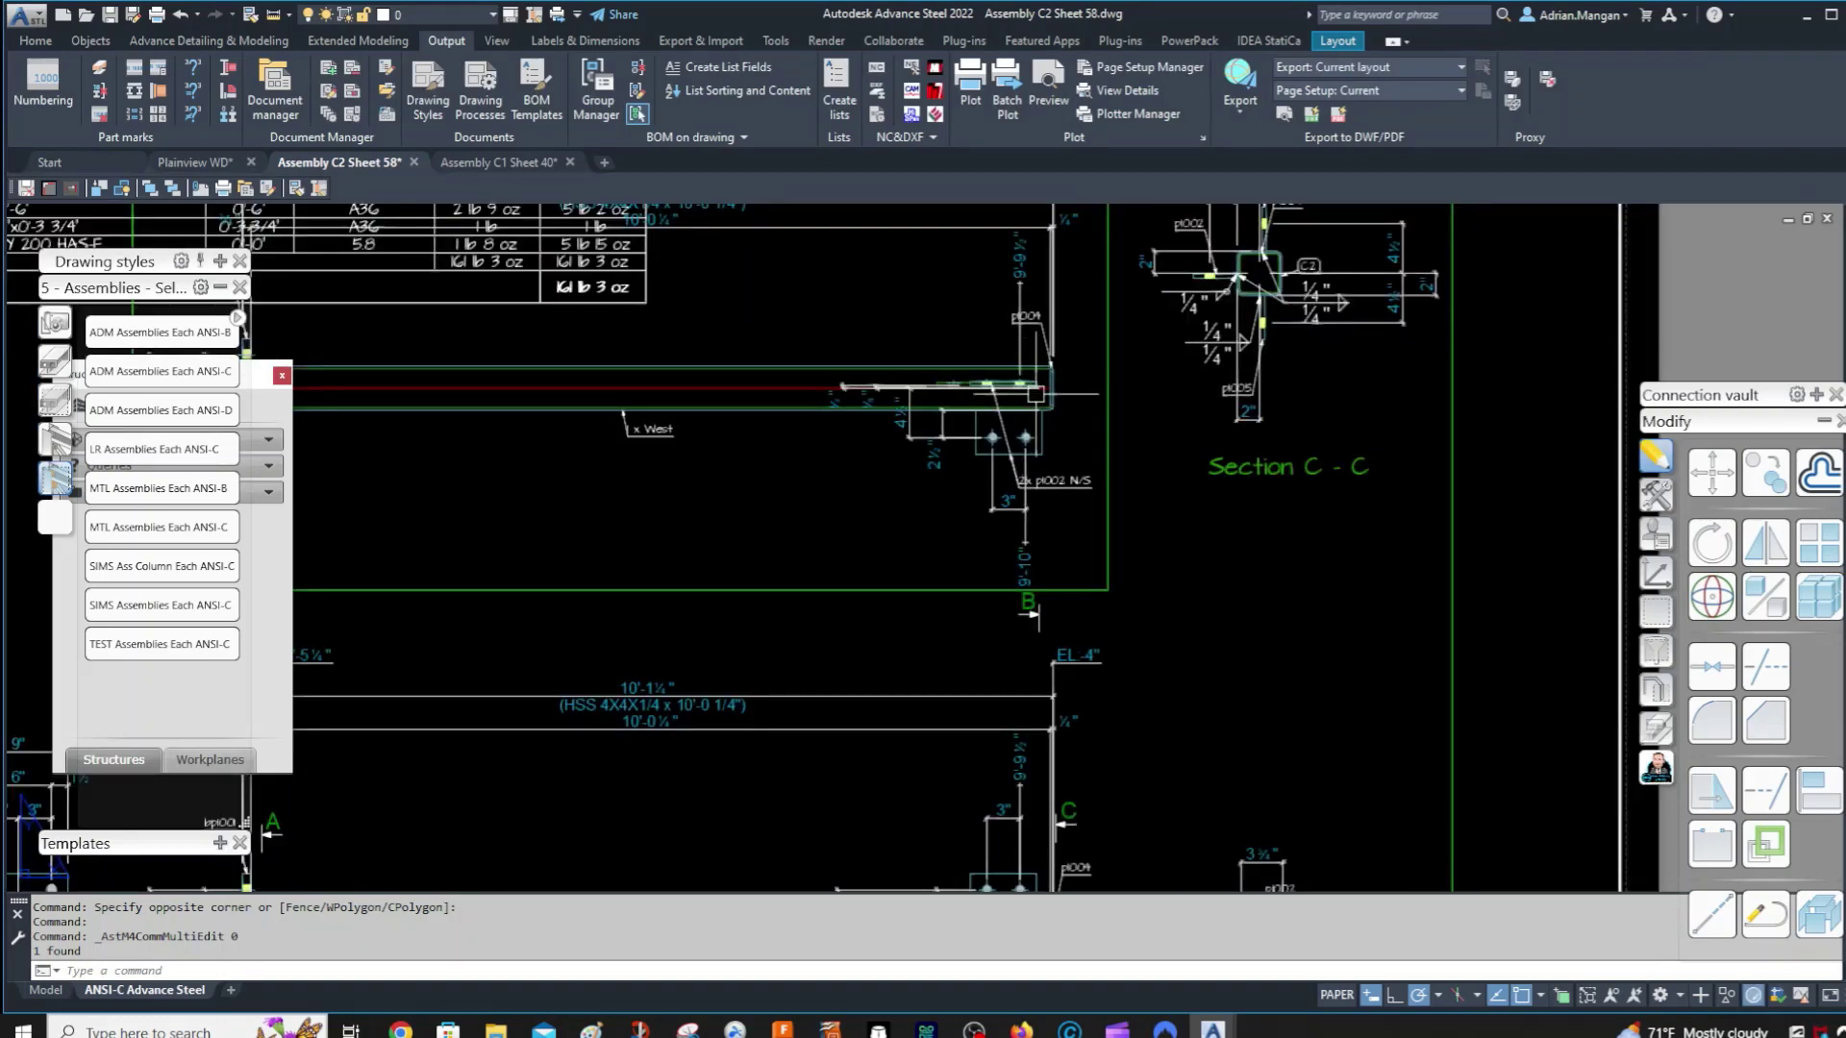
pyautogui.scroll(-3, 1394, 548)
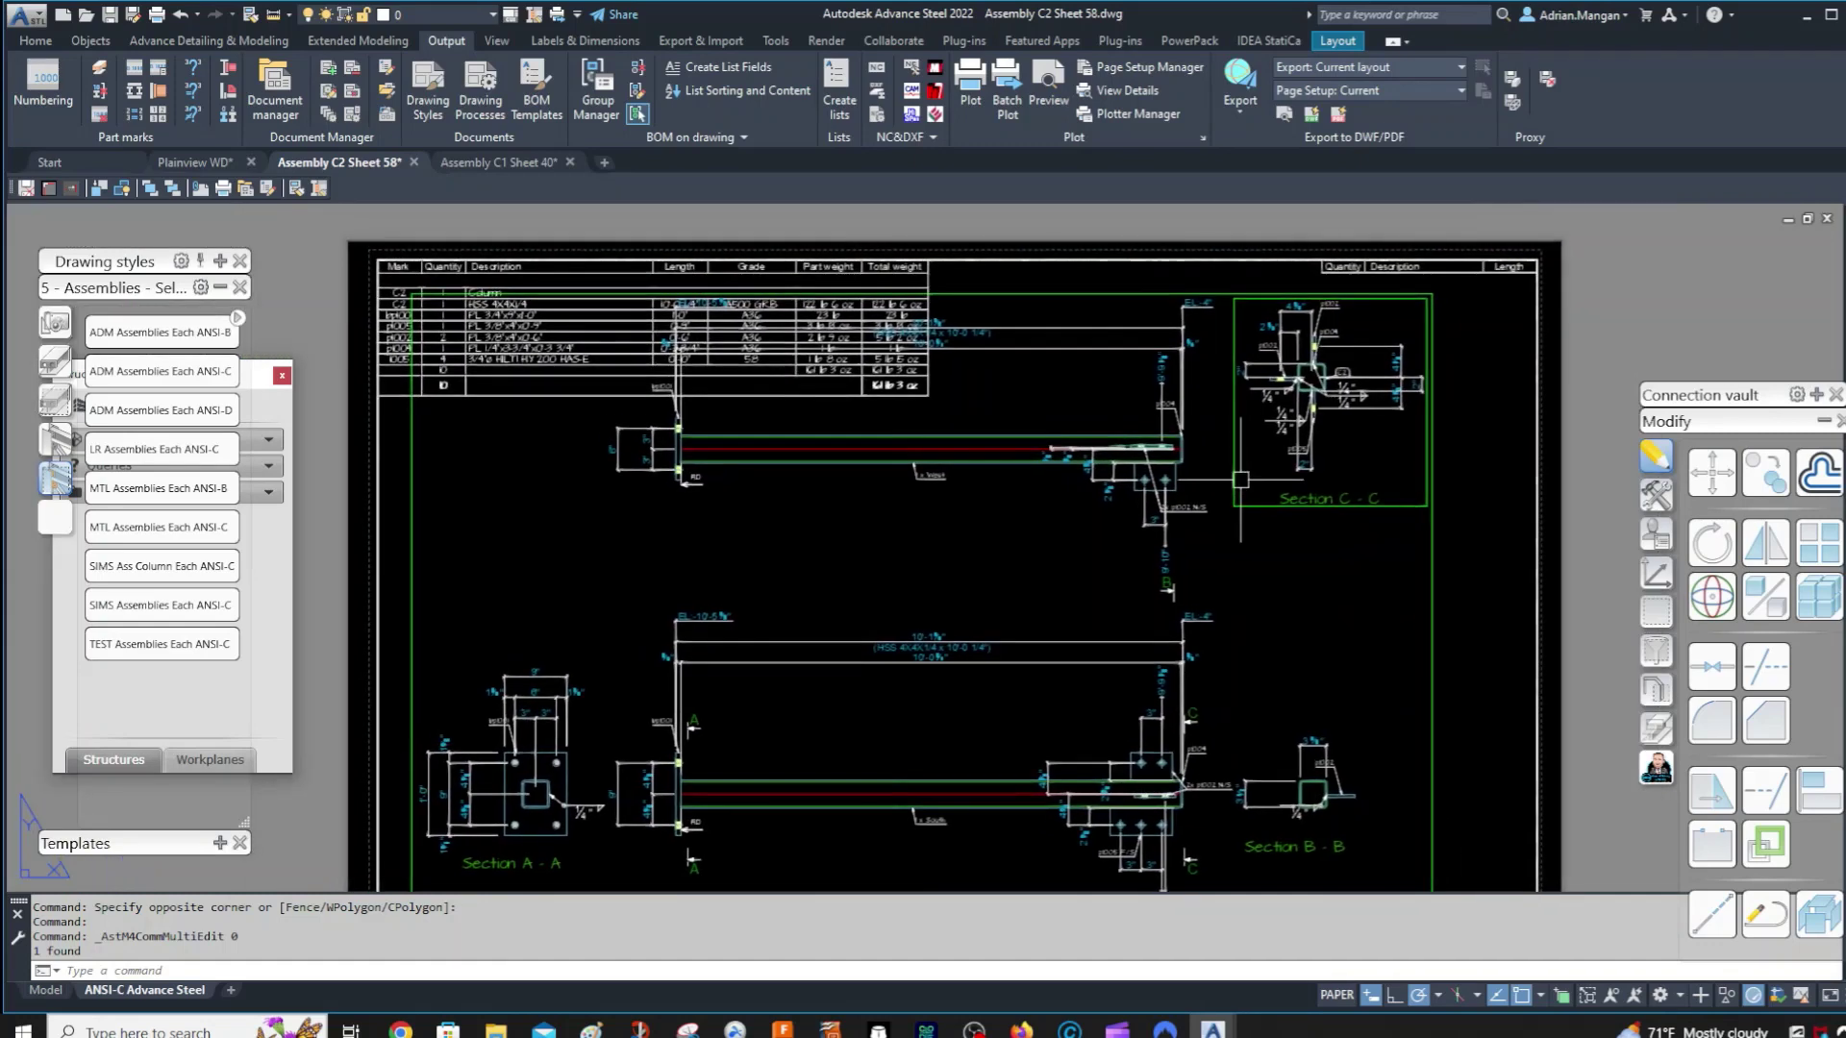
pyautogui.scroll(5, 1312, 366)
pyautogui.click(1279, 627)
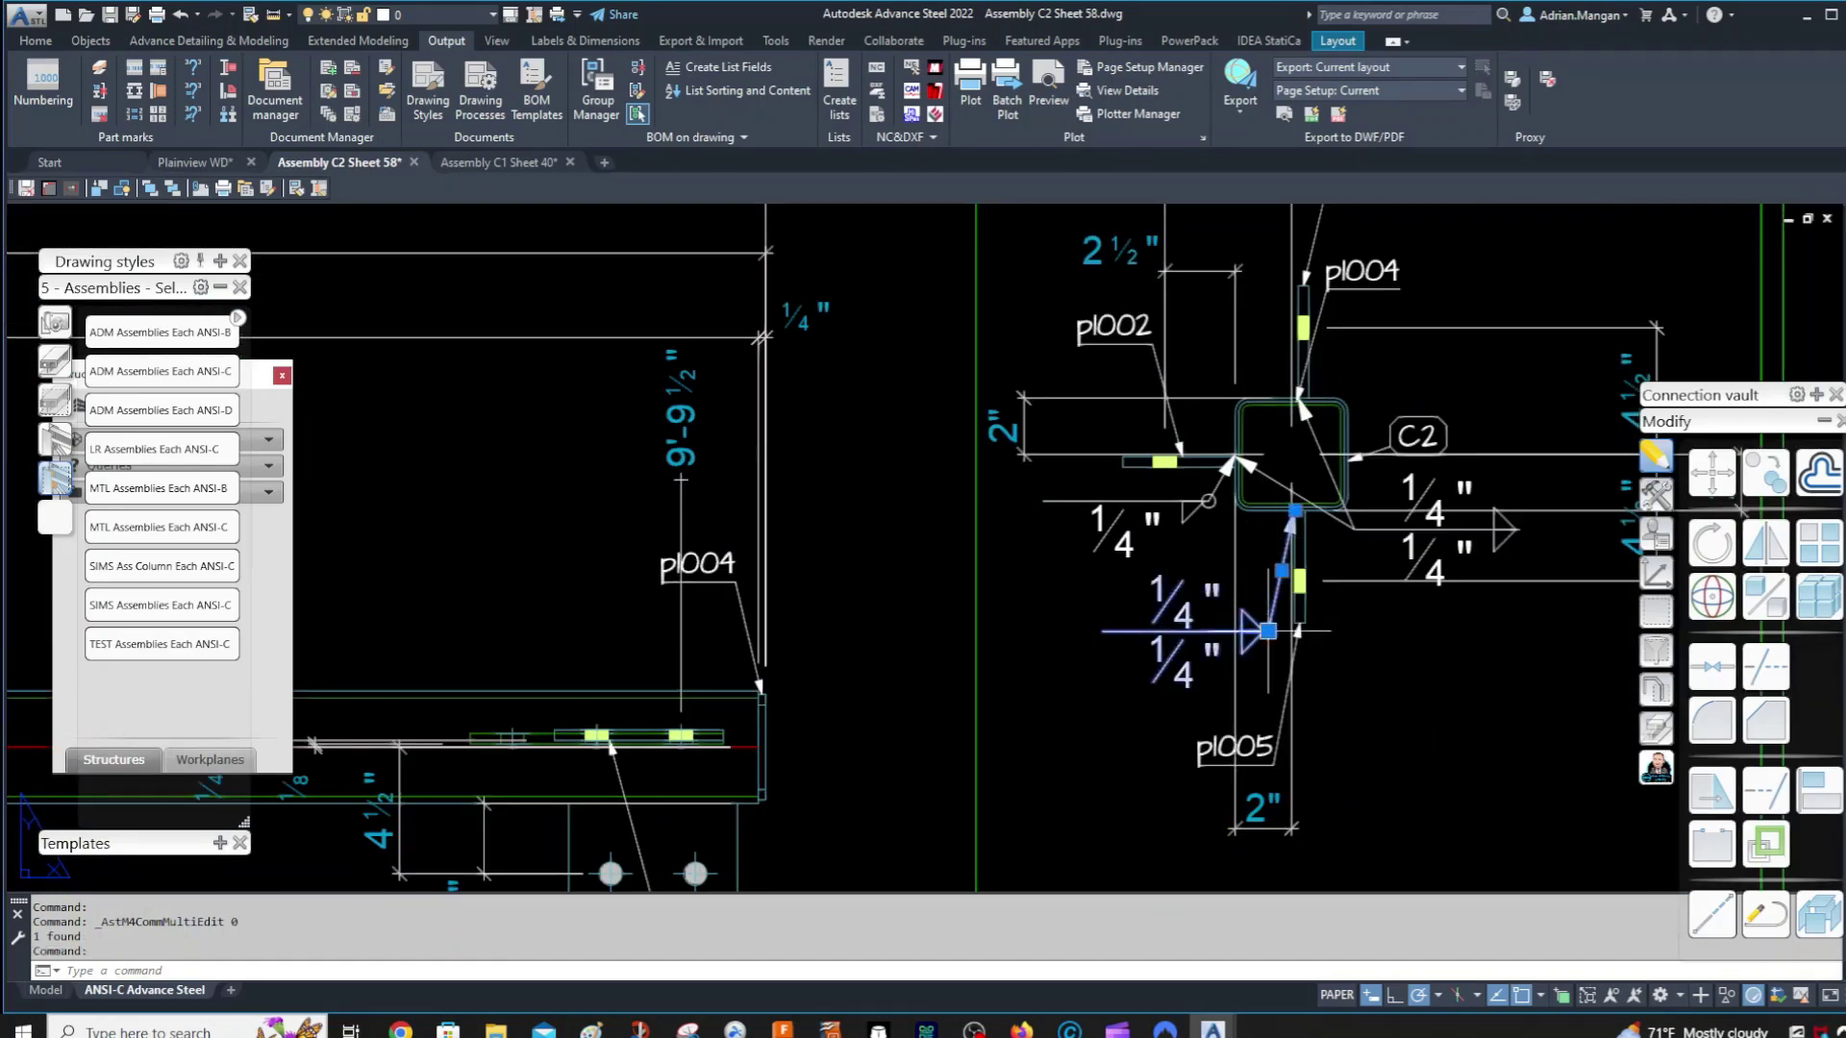
pyautogui.click(1269, 629)
pyautogui.moveTo(1182, 625); pyautogui.dragTo(1125, 665, button='middle')
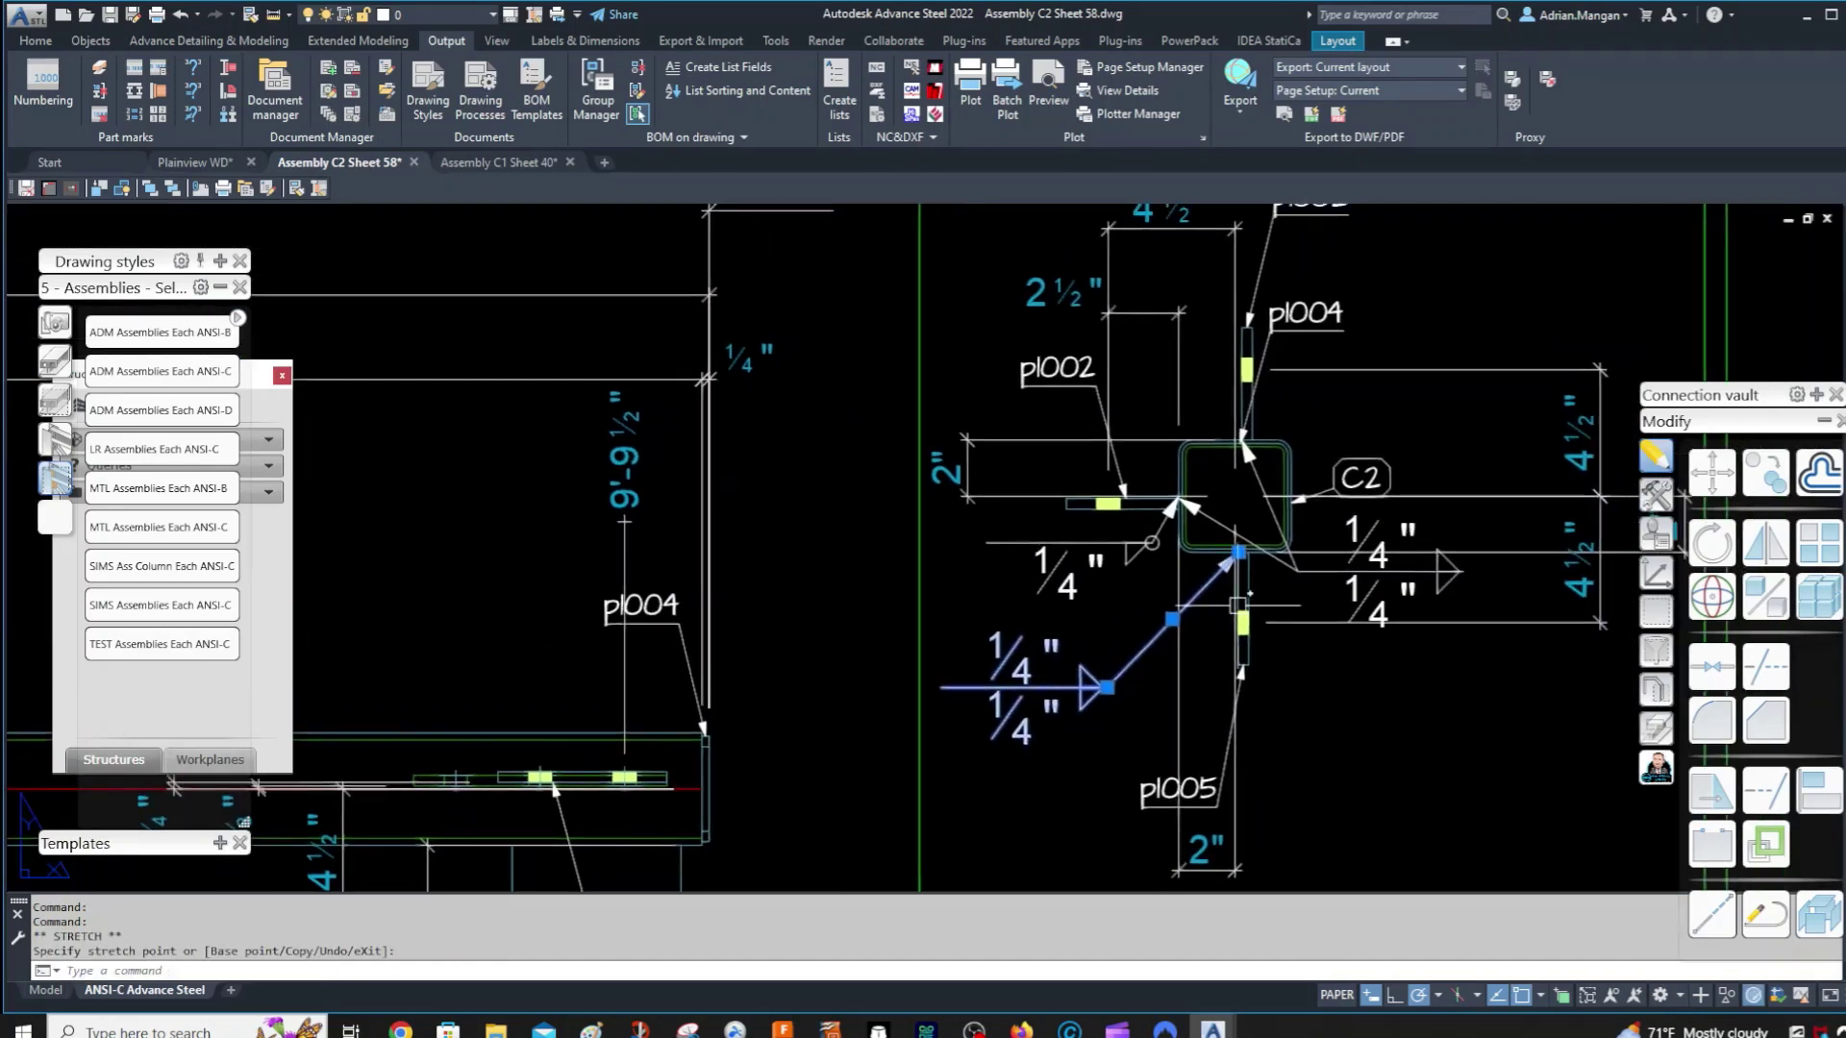
pyautogui.click(1087, 687)
pyautogui.press('Escape')
# - Relocate the single 1/4" weld symbol beside plate p1002 in Section C - C to the upper right, attaching its arrow to the column's right face
pyautogui.click(1166, 519)
pyautogui.click(1152, 544)
pyautogui.moveTo(1152, 543); pyautogui.dragTo(1226, 595, button='middle')
pyautogui.click(1528, 321)
pyautogui.moveTo(1528, 321); pyautogui.dragTo(1230, 350, button='middle')
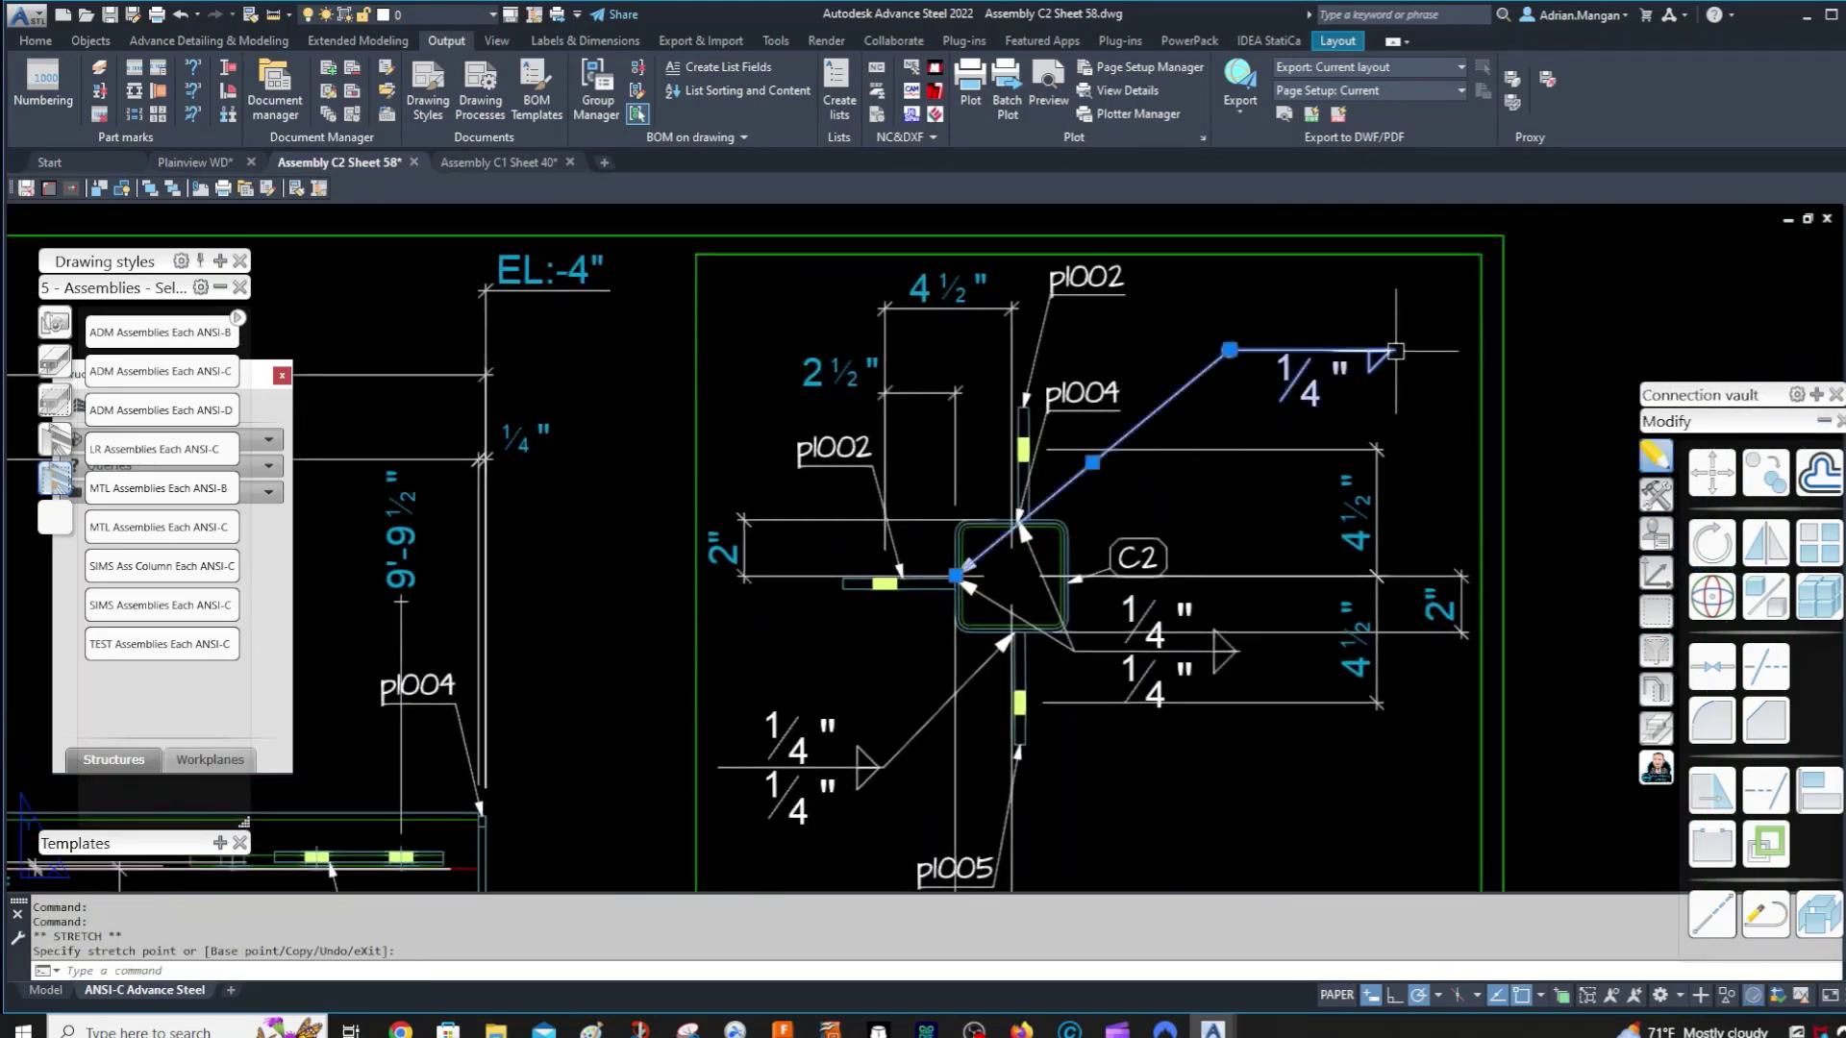
pyautogui.scroll(2, 1085, 576)
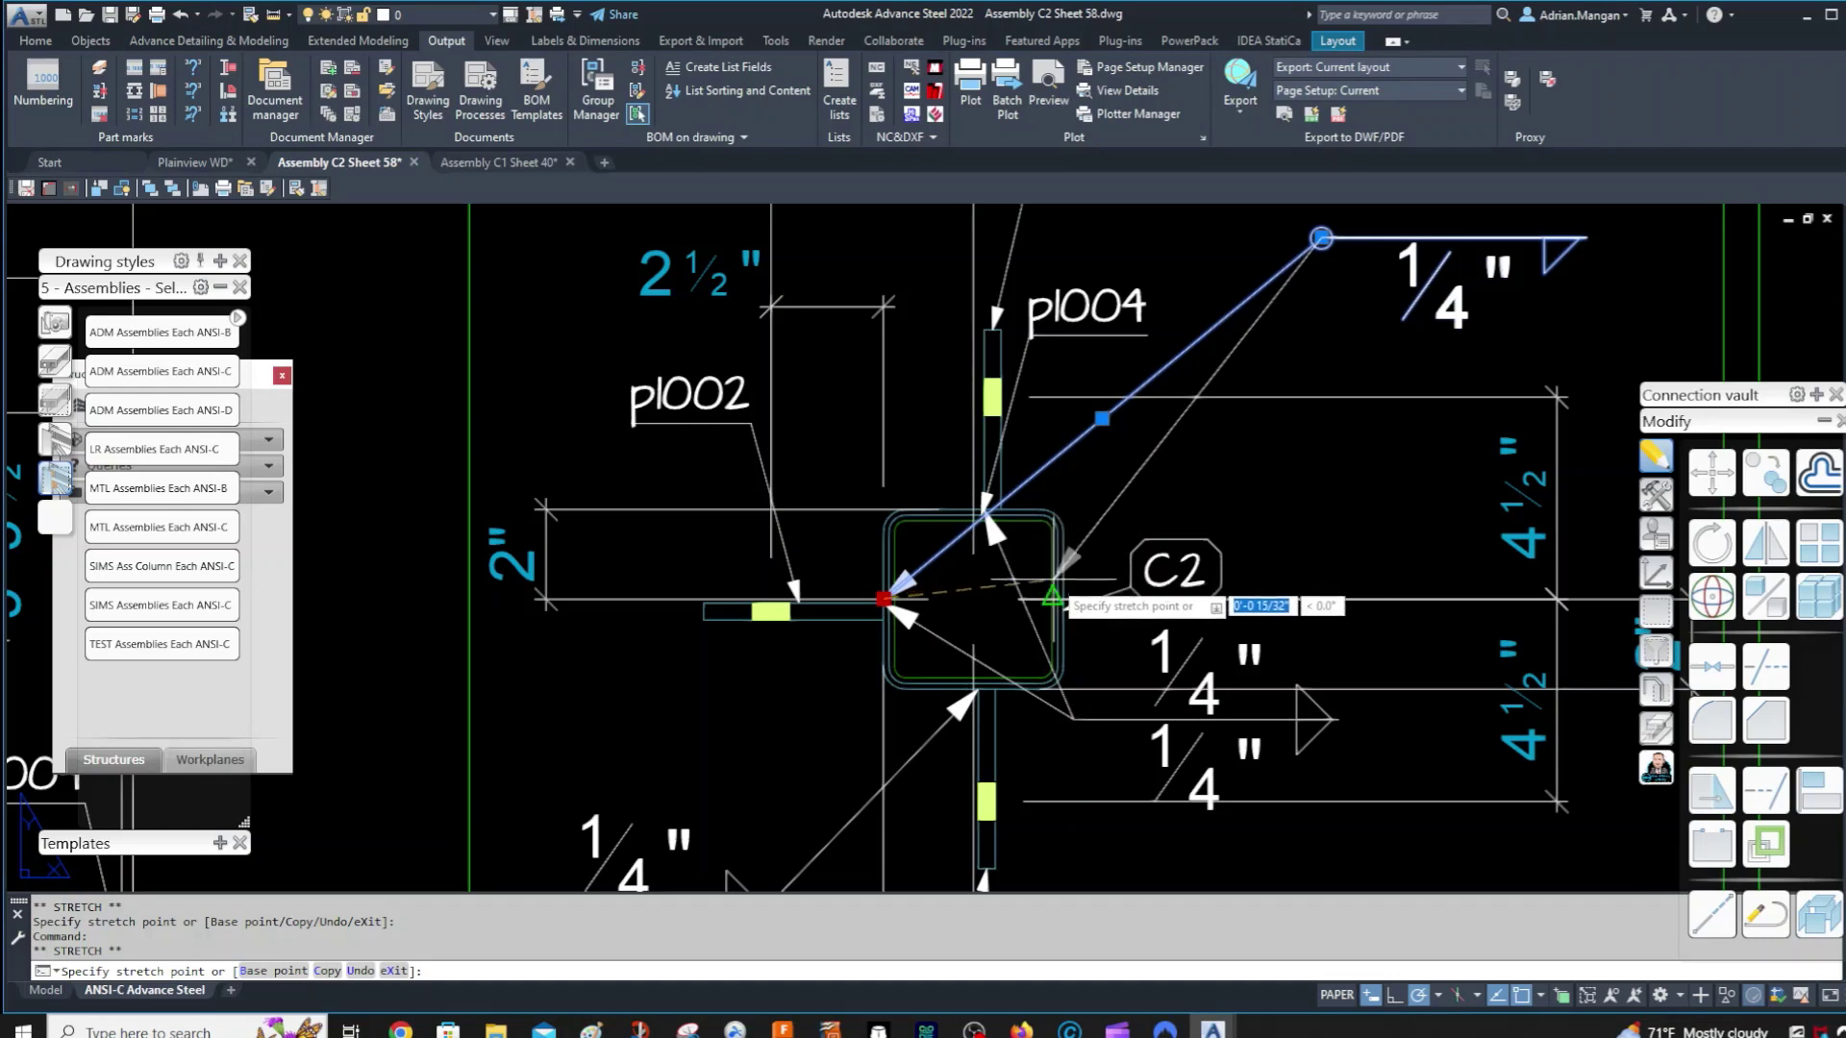
pyautogui.scroll(3, 1063, 569)
pyautogui.click(1062, 574)
pyautogui.click(1063, 574)
pyautogui.press('Escape')
pyautogui.scroll(-8, 1059, 605)
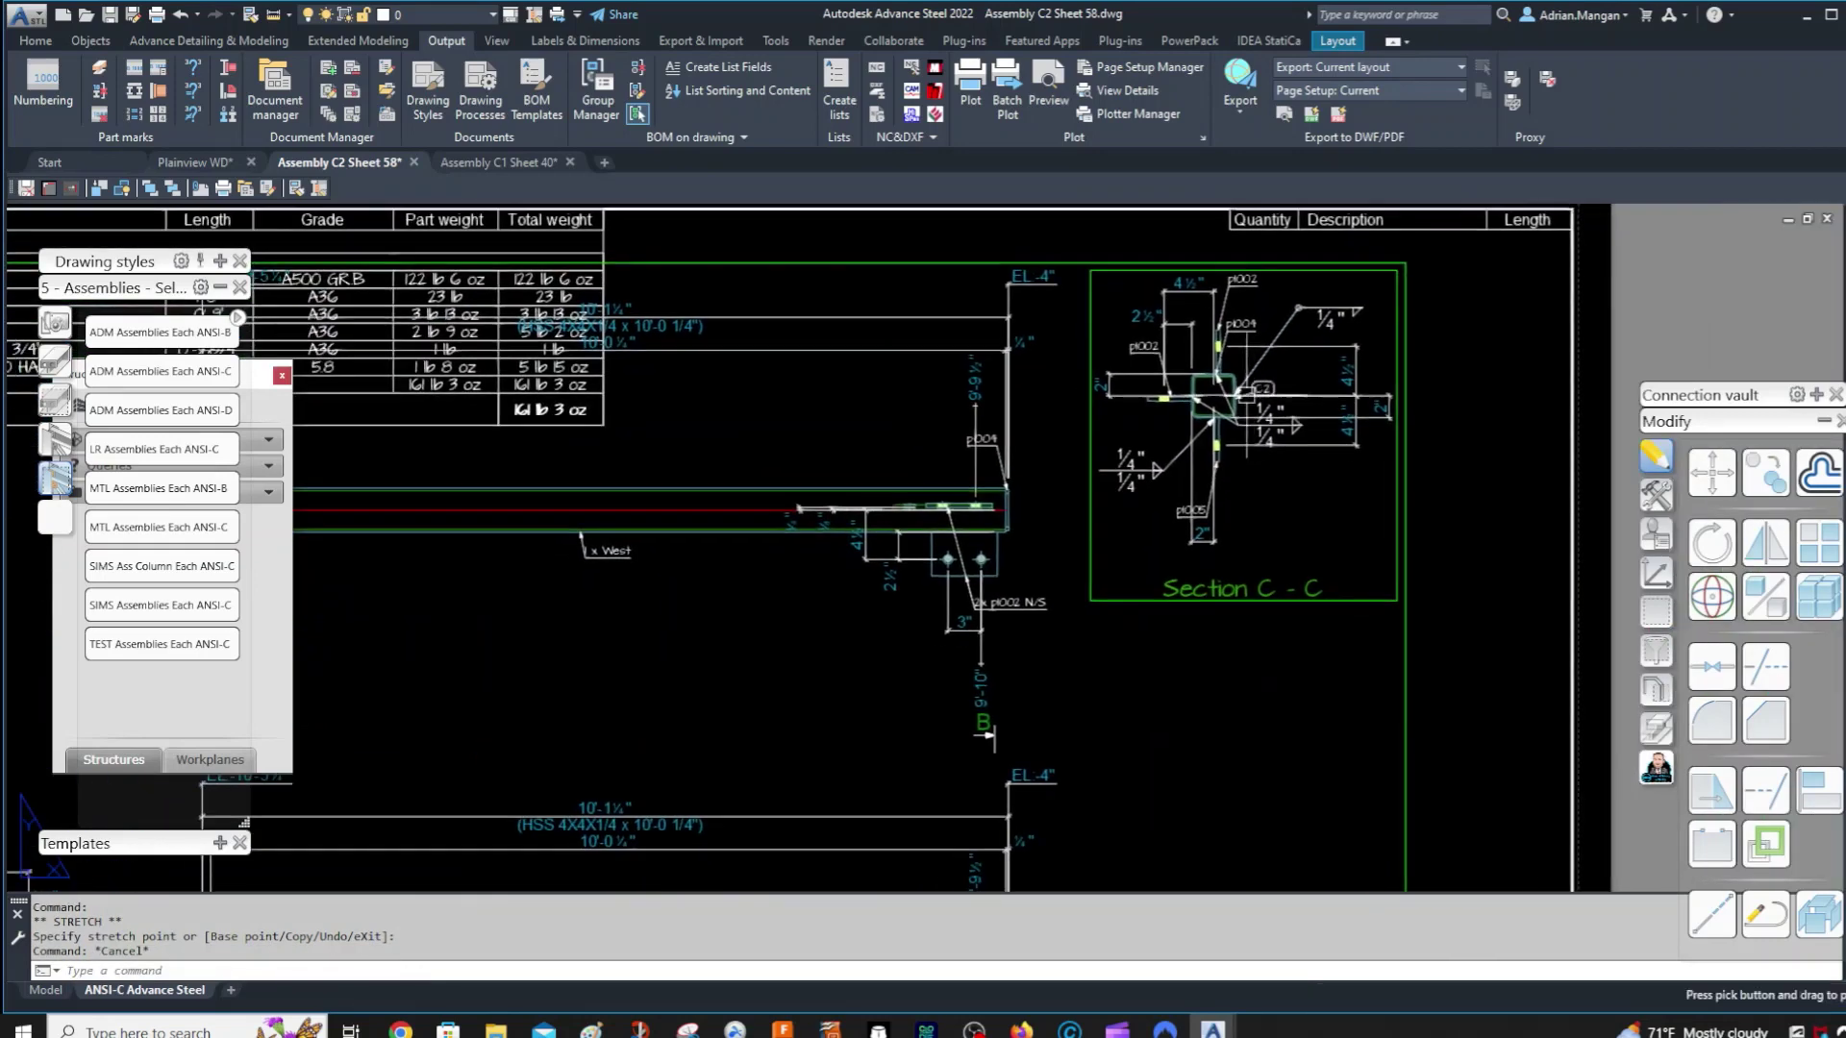
# - Move the C2 detail title up, closer to the lower column view
pyautogui.scroll(-6, 991, 738)
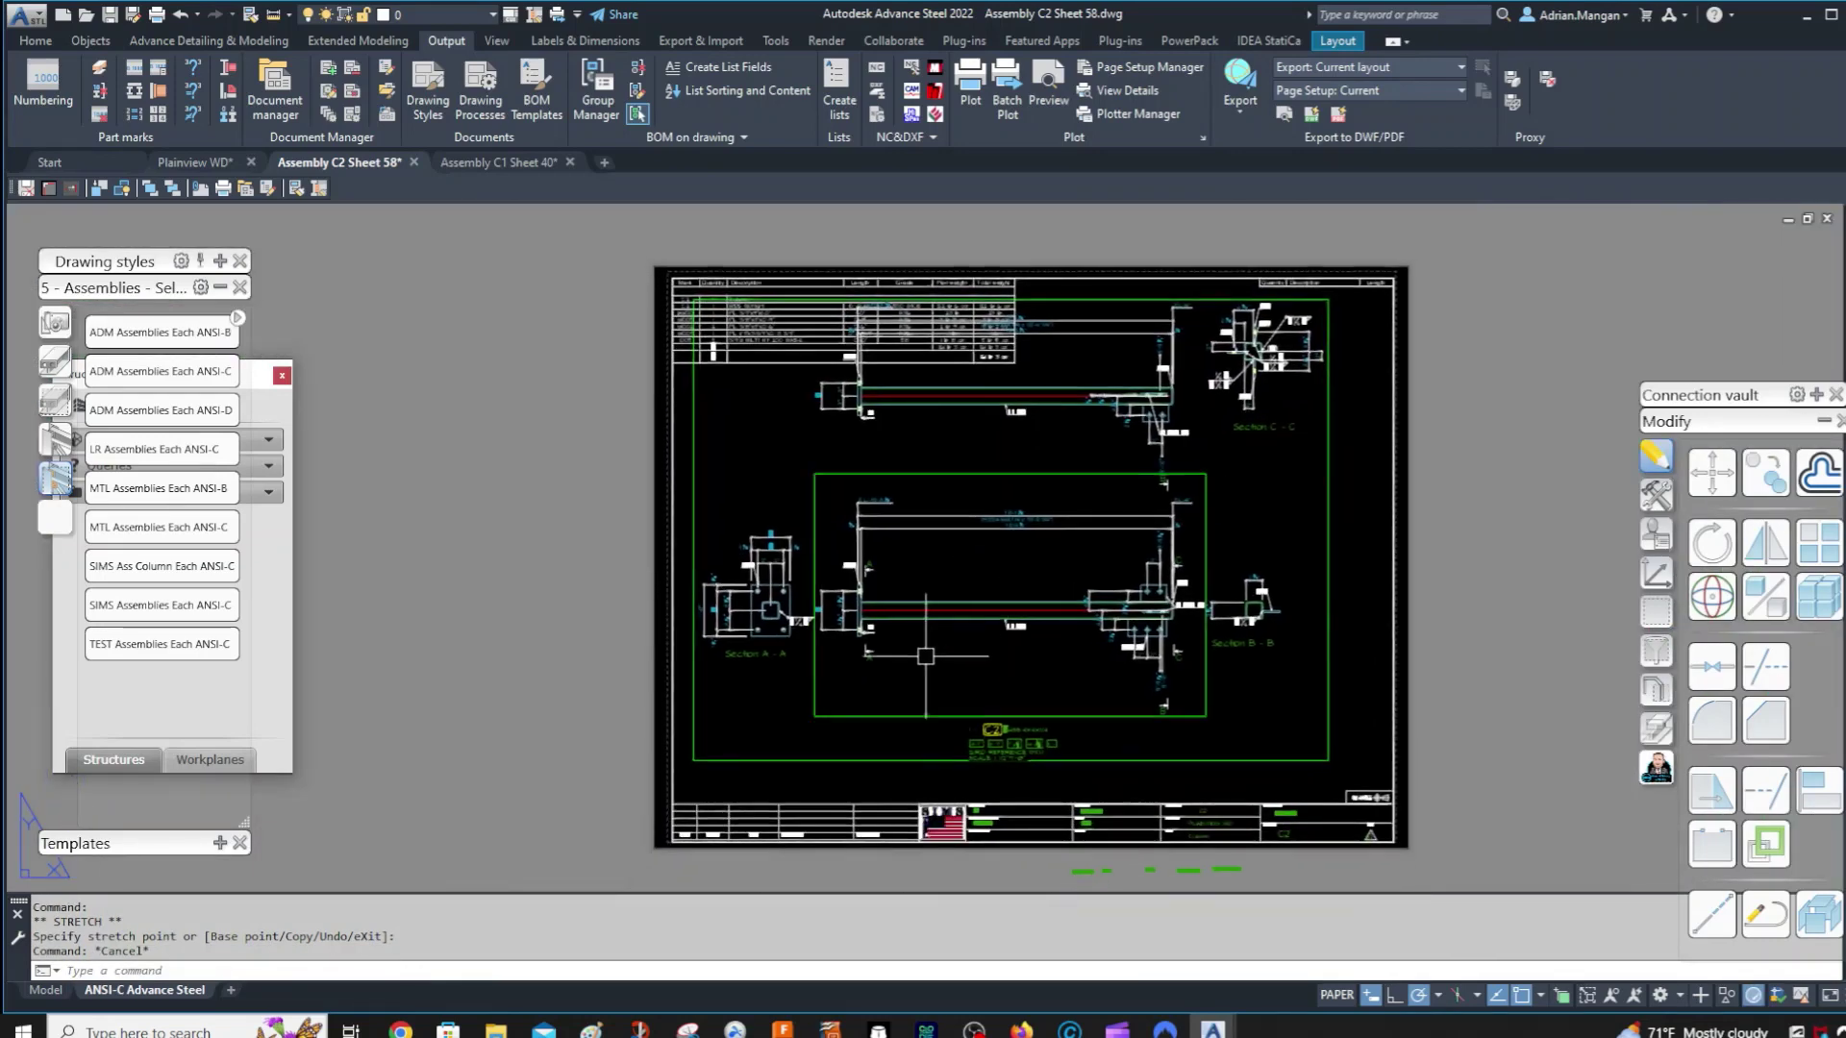
pyautogui.press('Escape')
pyautogui.press('Escape')
pyautogui.press('Escape')
pyautogui.press('Escape')
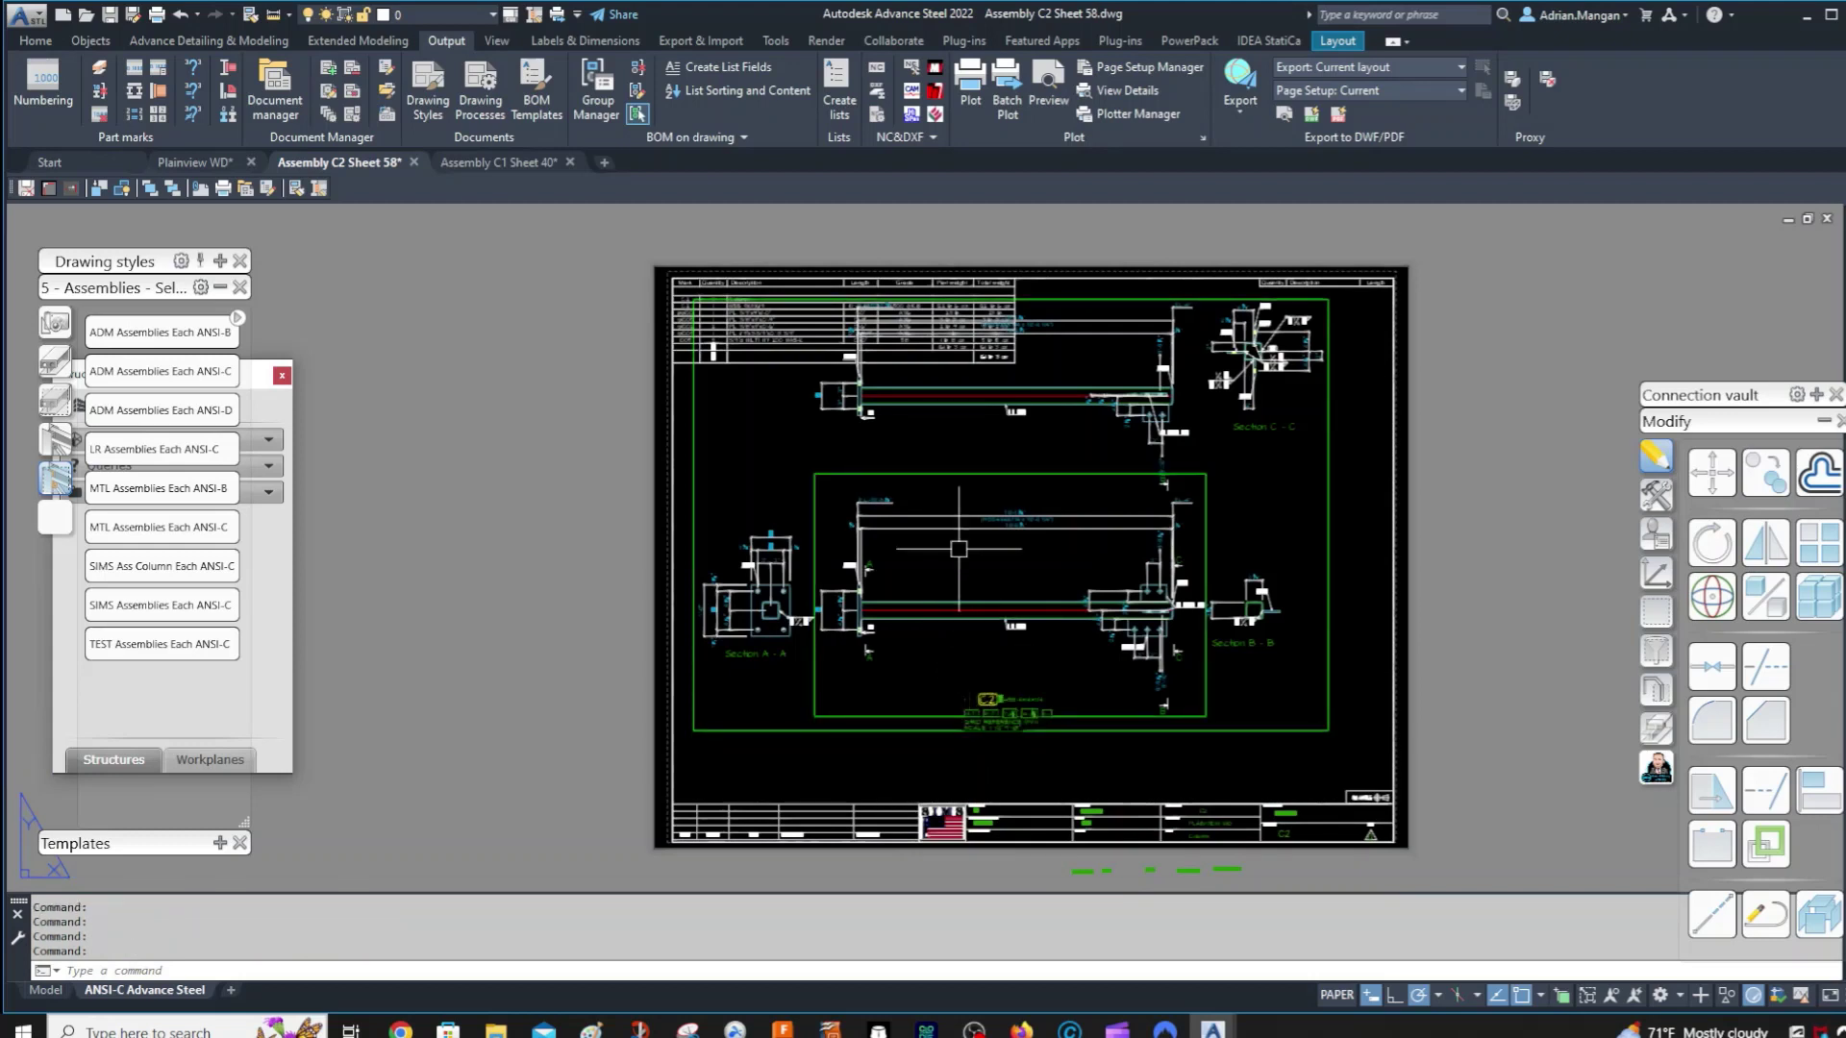
# - Move the whole C2 detail down and slightly right on the sheet, away from the parts list
pyautogui.scroll(2, 992, 537)
pyautogui.scroll(-3, 1105, 577)
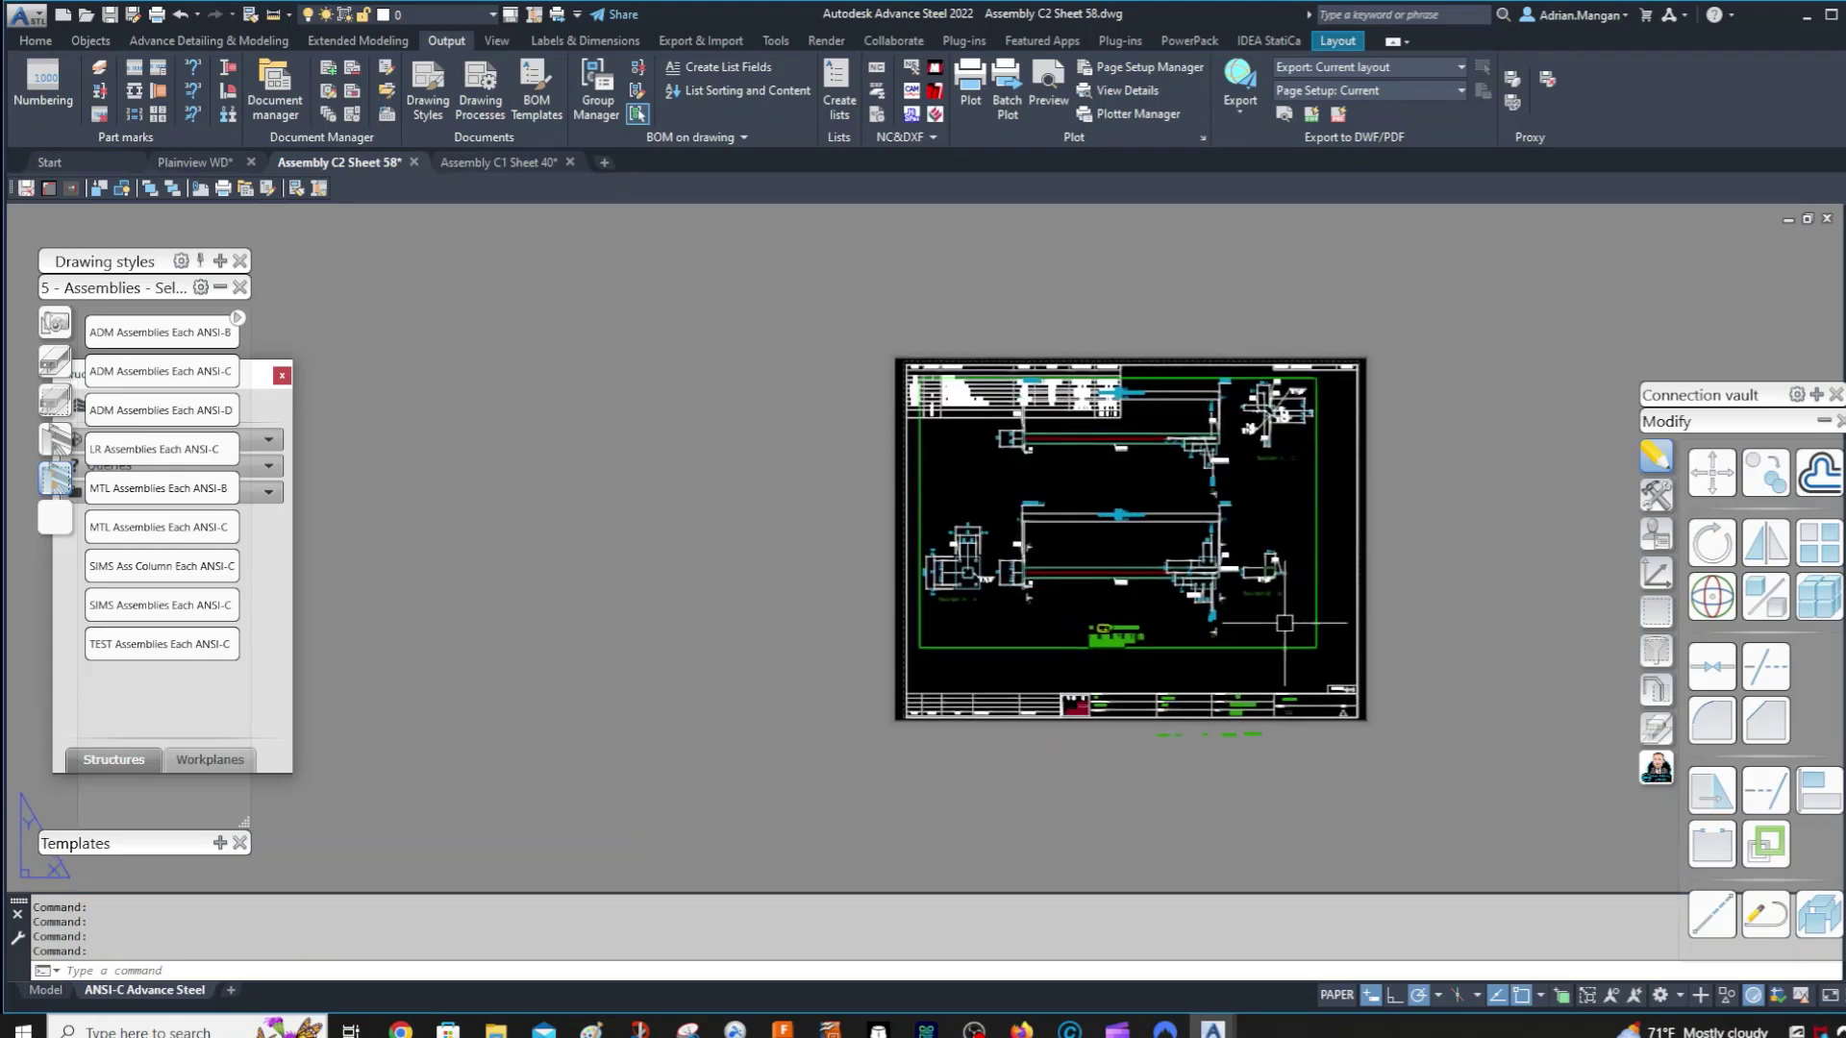
pyautogui.scroll(1, 1202, 625)
pyautogui.click(1269, 657)
pyautogui.press('Escape')
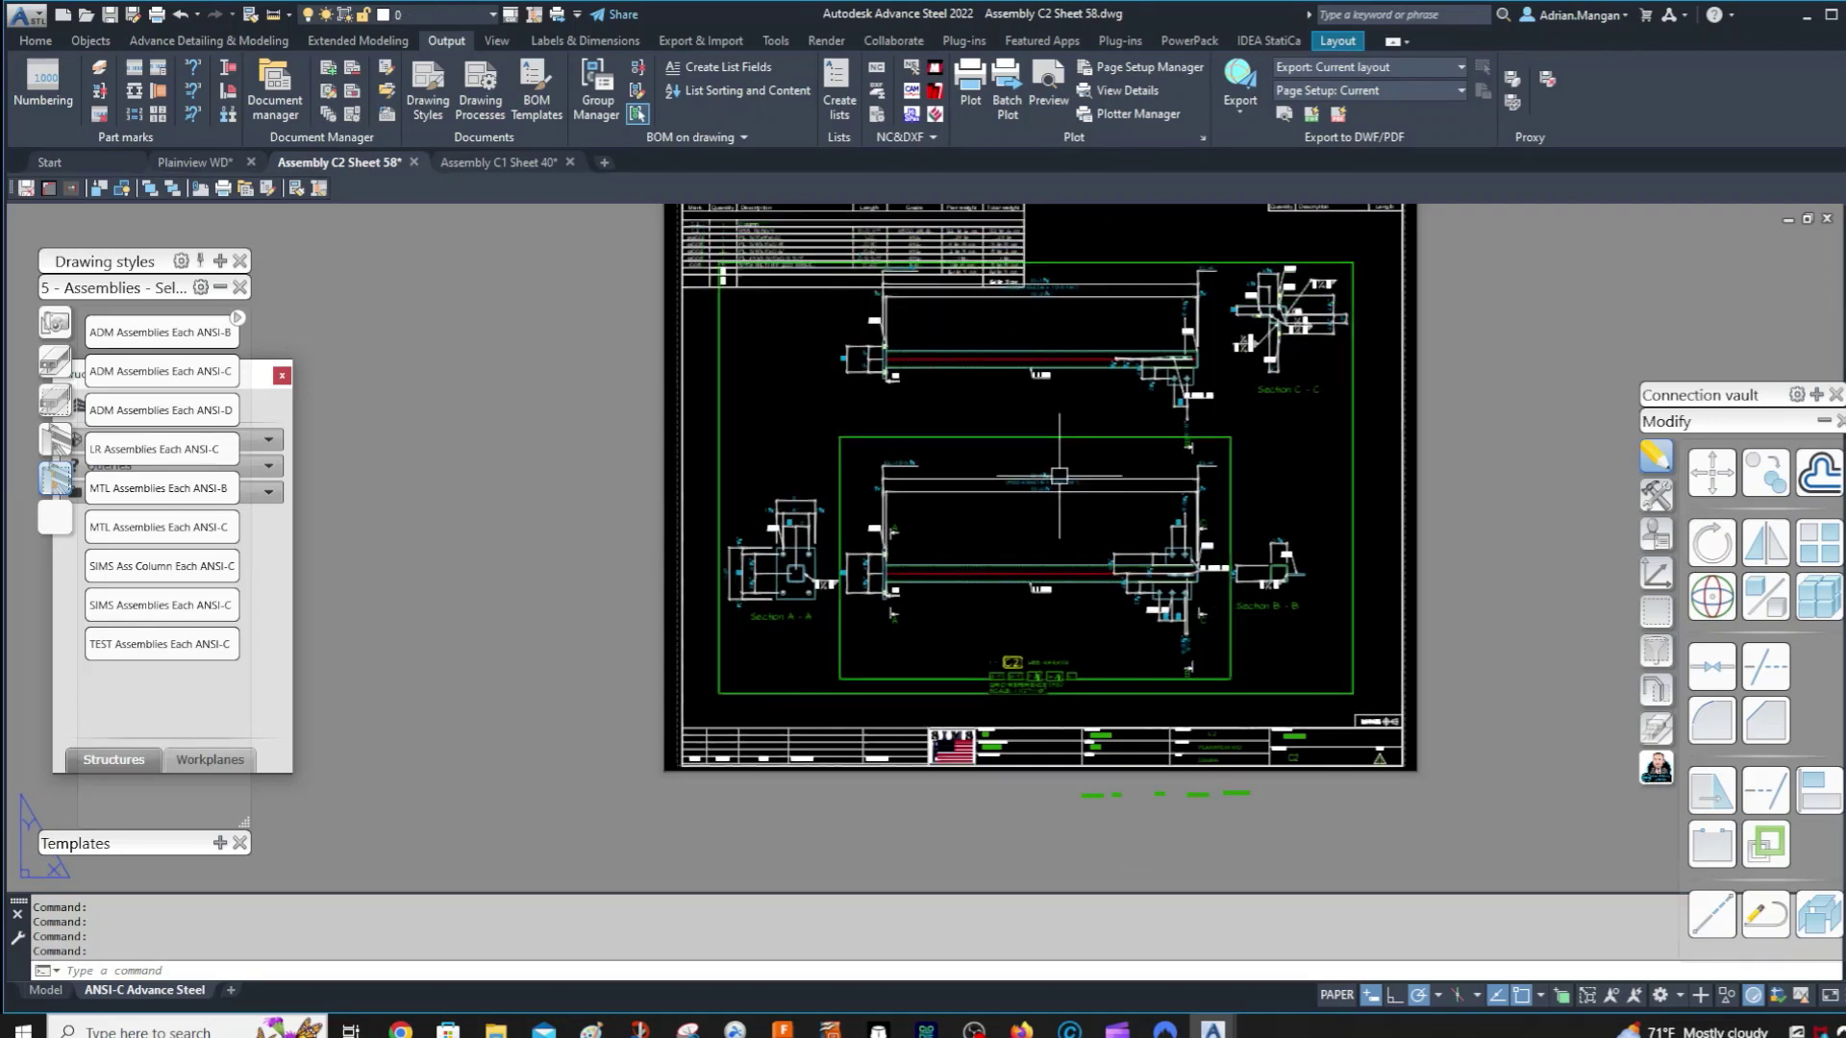
pyautogui.scroll(5, 1212, 364)
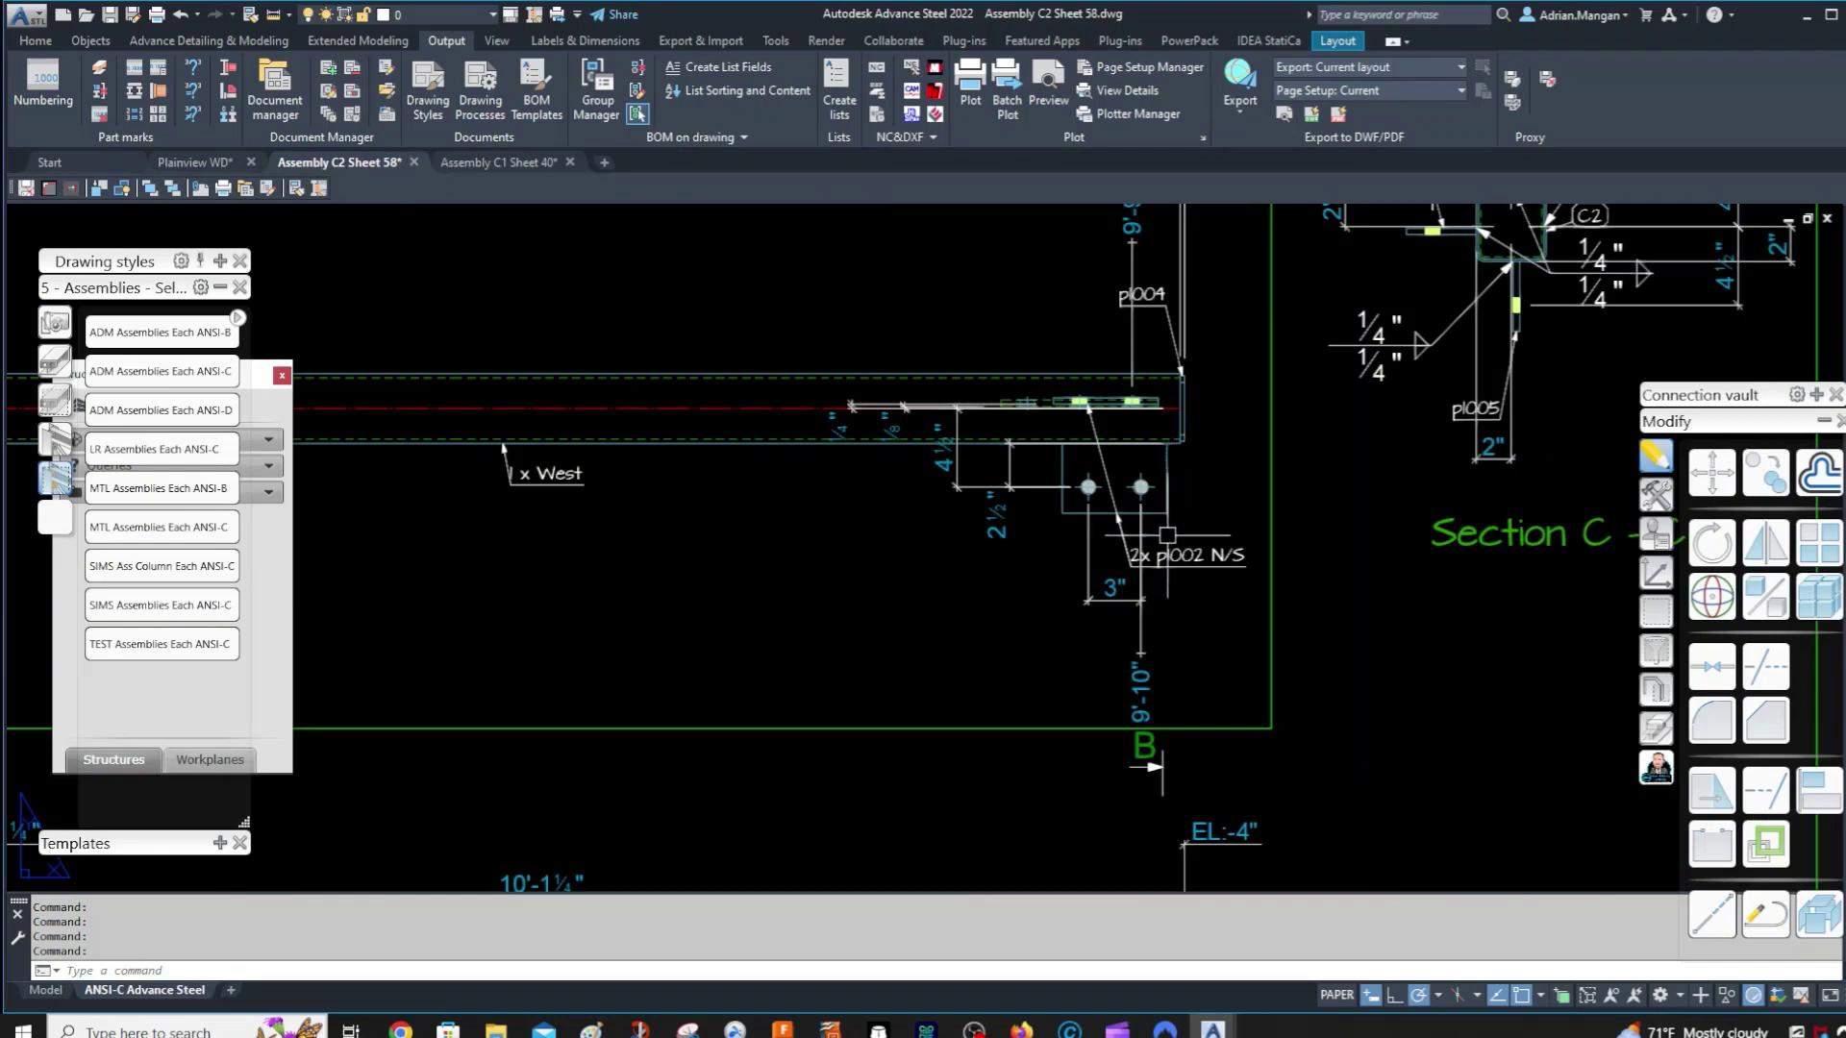
pyautogui.click(1146, 542)
pyautogui.press('Escape')
pyautogui.scroll(-5, 1202, 452)
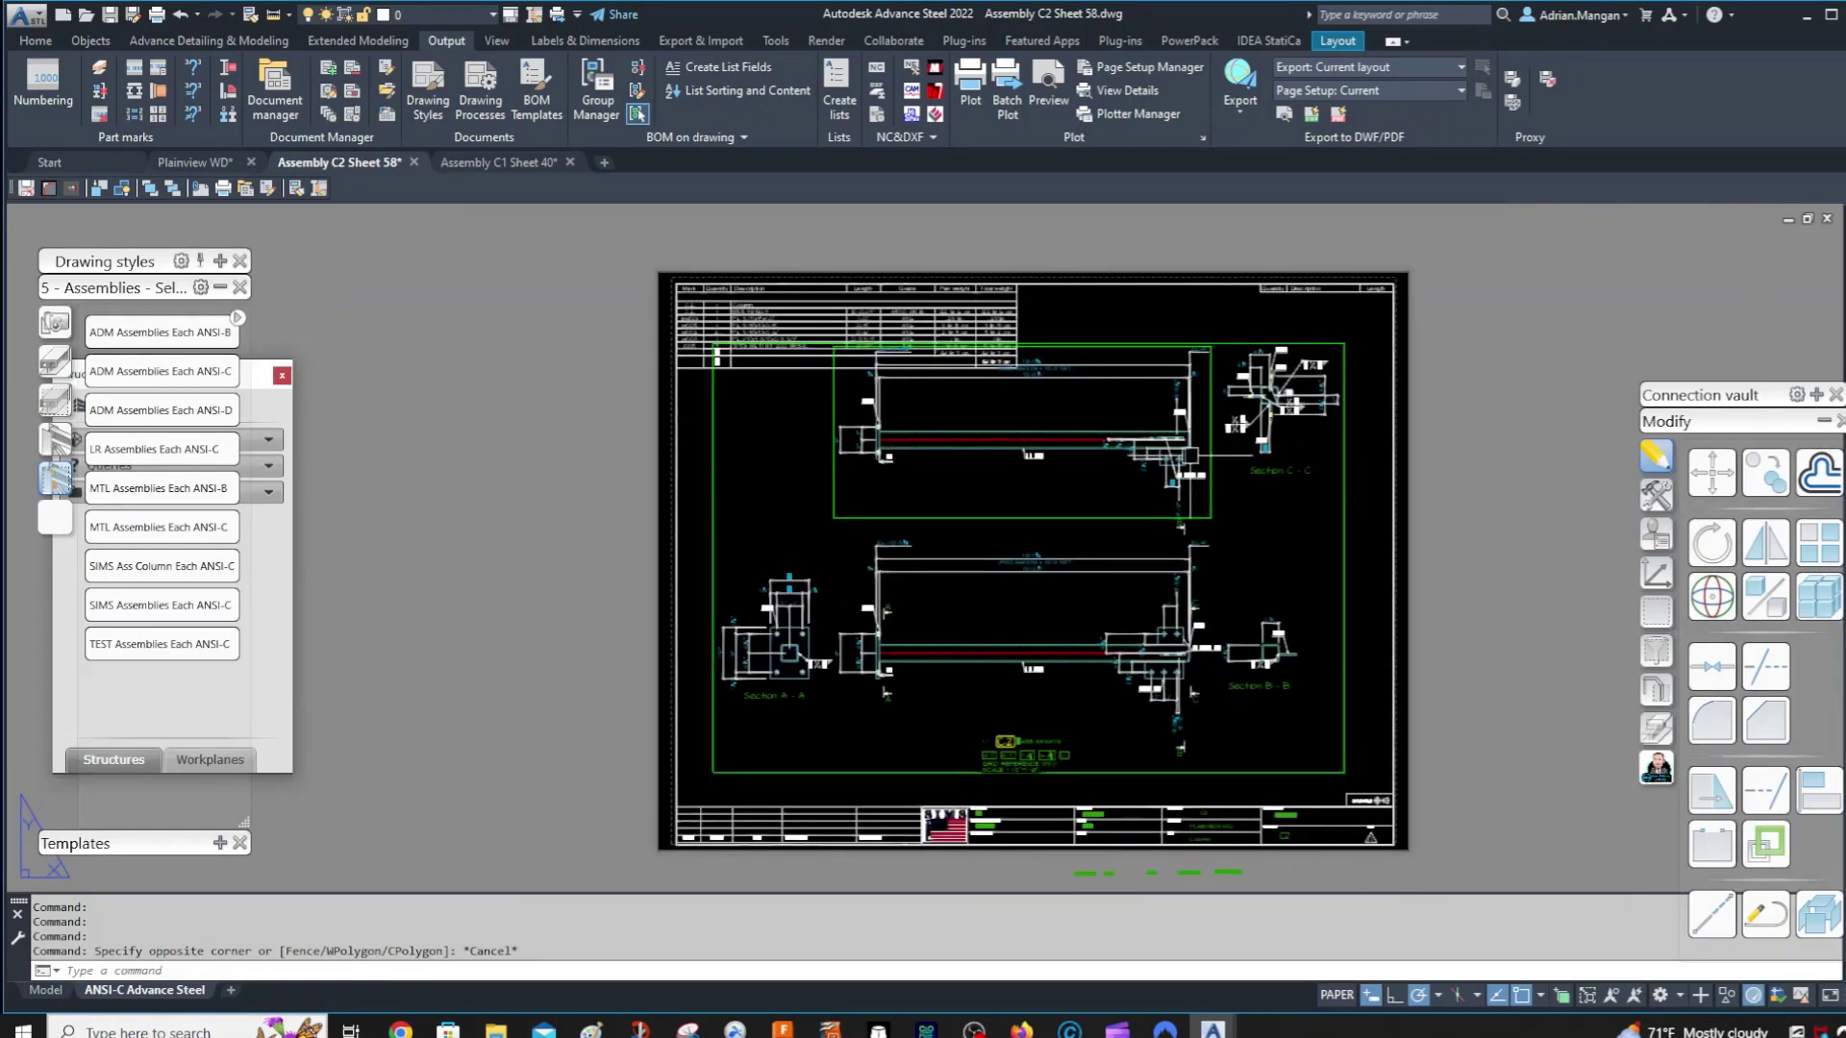